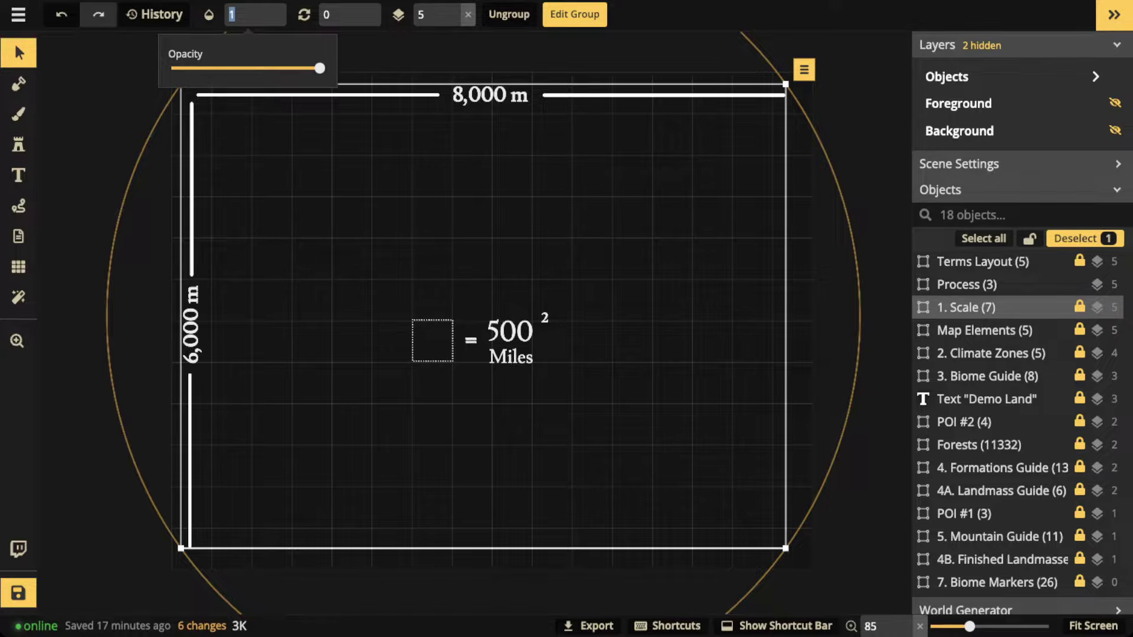
- Fade the 1. Scale group out completely by setting its opacity to 0
{"action": "type", "text": "0.42"}
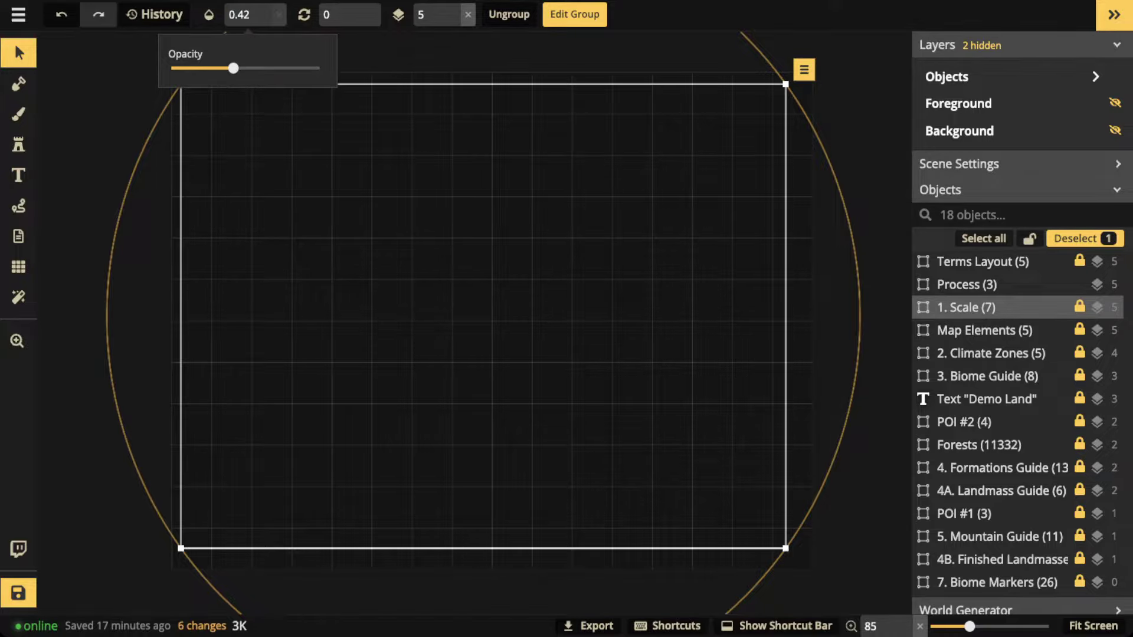
{"action": "left_click_drag", "start_coordinate": [233, 68], "coordinate": [171, 68]}
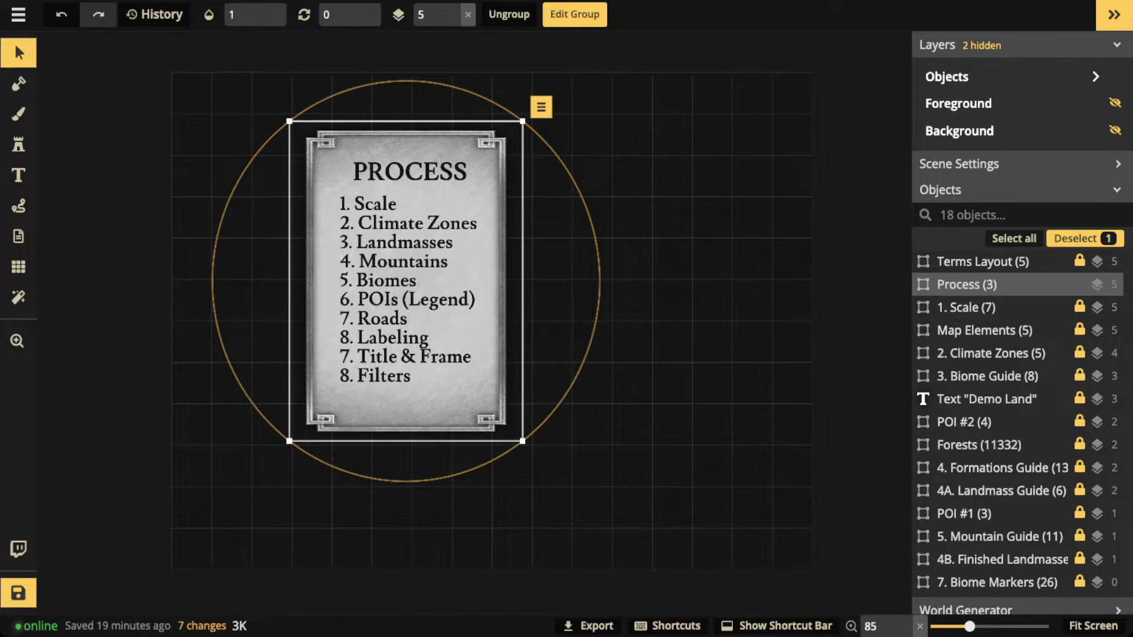
- Move the Process panel fully off the canvas past its left edge, leaving the 2. Climate Zones group in place
{"action": "left_click_drag", "start_coordinate": [405, 281], "coordinate": [106, 269]}
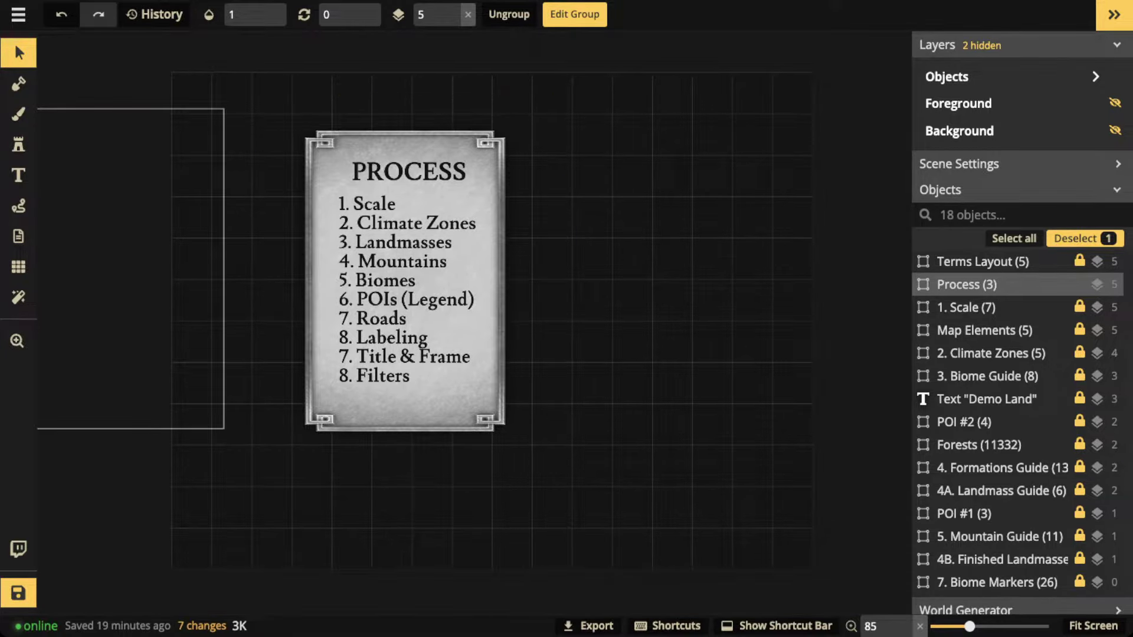
{"action": "left_click", "coordinate": [982, 353]}
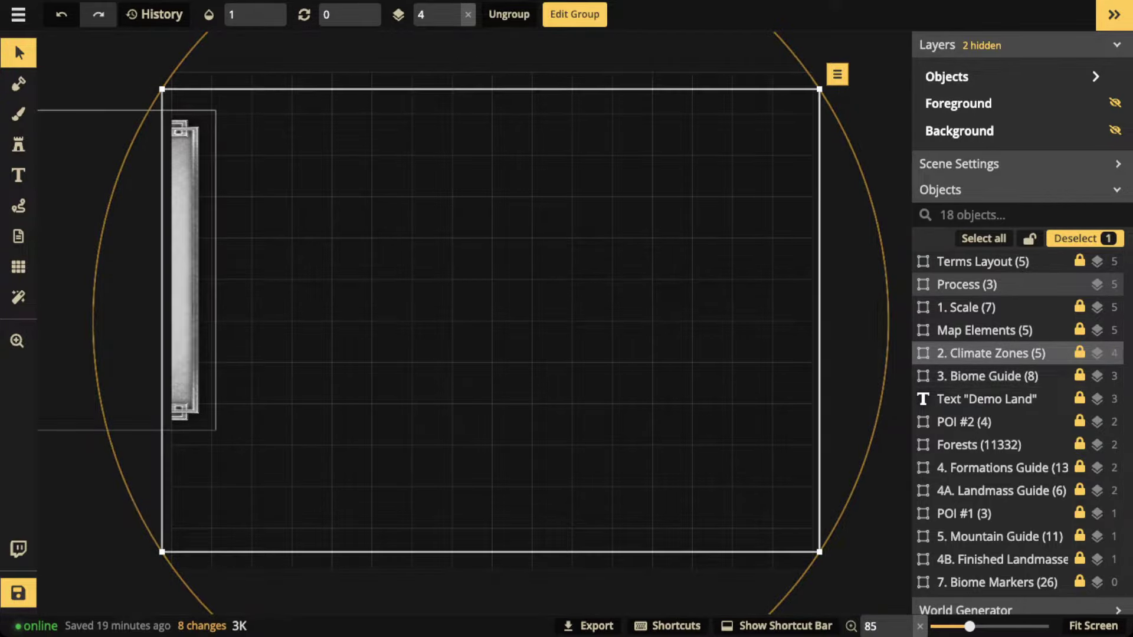
{"action": "left_click_drag", "start_coordinate": [184, 268], "coordinate": [107, 270]}
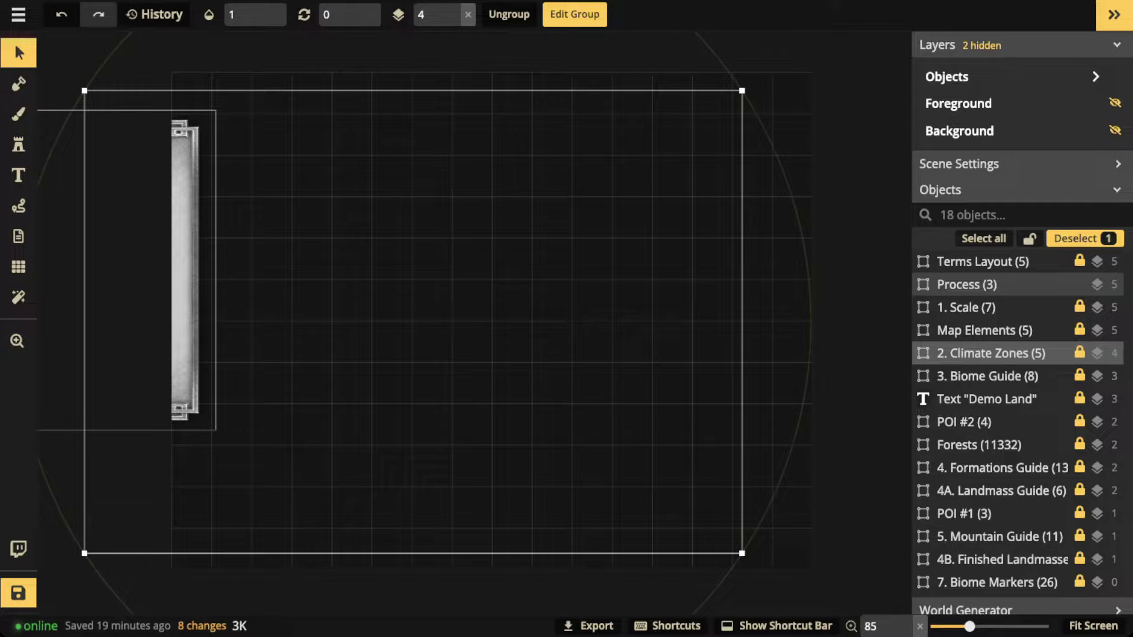
{"action": "left_click", "coordinate": [185, 269]}
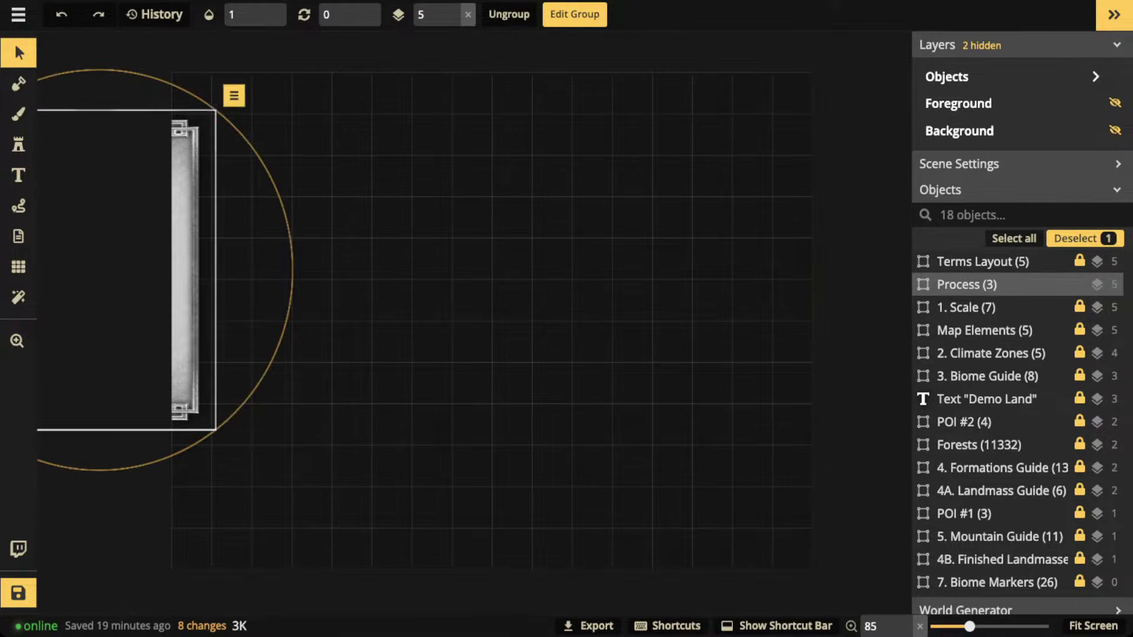
{"action": "left_click_drag", "start_coordinate": [185, 269], "coordinate": [142, 272]}
{"action": "key", "text": "ctrl+shift+z"}
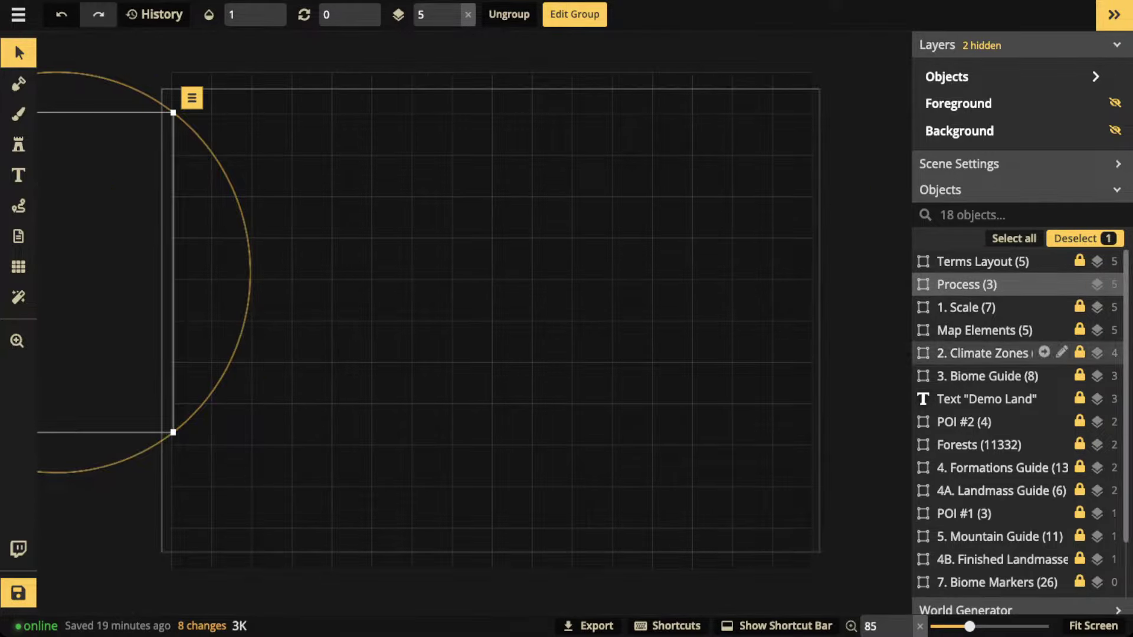
- Open the 2. Climate Zones group for editing and set the opacity of its Equator and Tropics subgroups to 1
{"action": "left_click", "coordinate": [982, 353]}
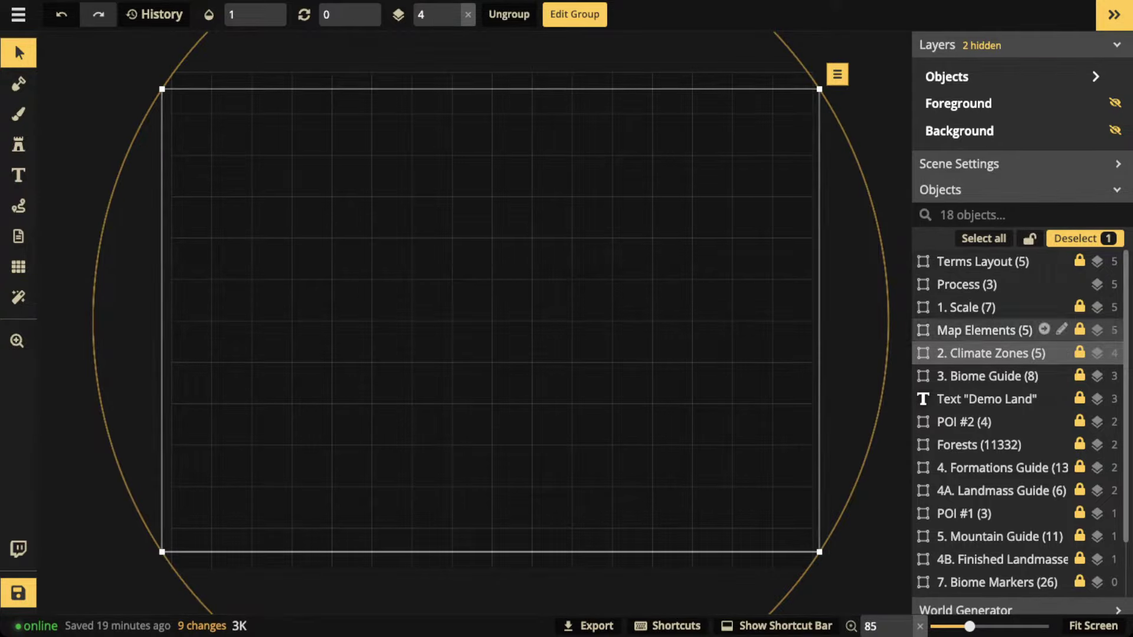
{"action": "double_click", "coordinate": [982, 353]}
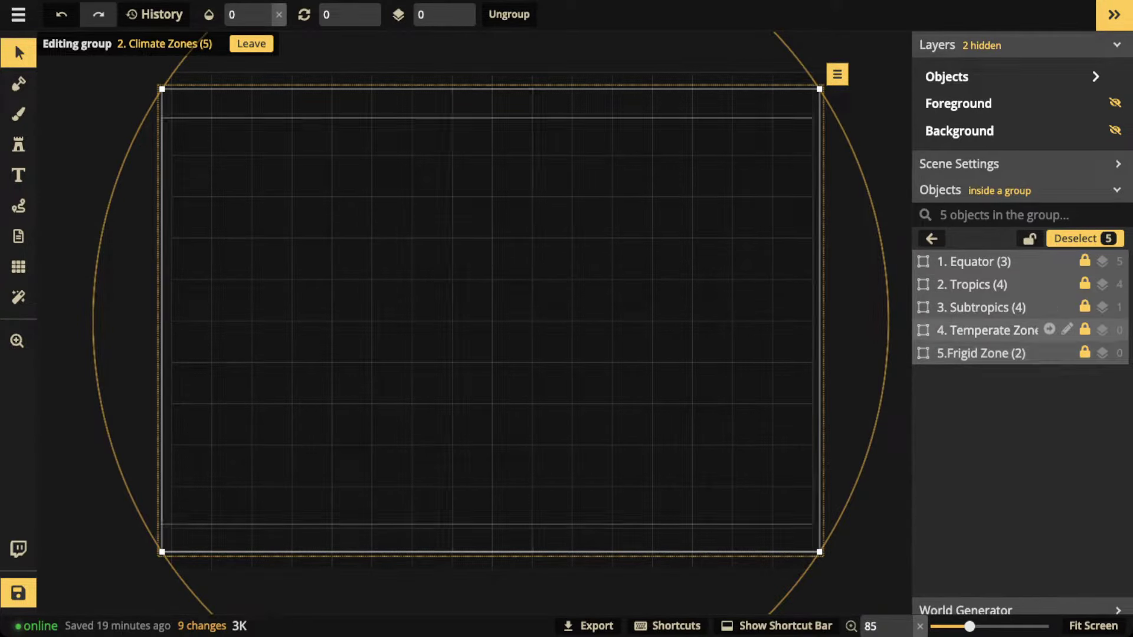
{"action": "left_click", "coordinate": [973, 261]}
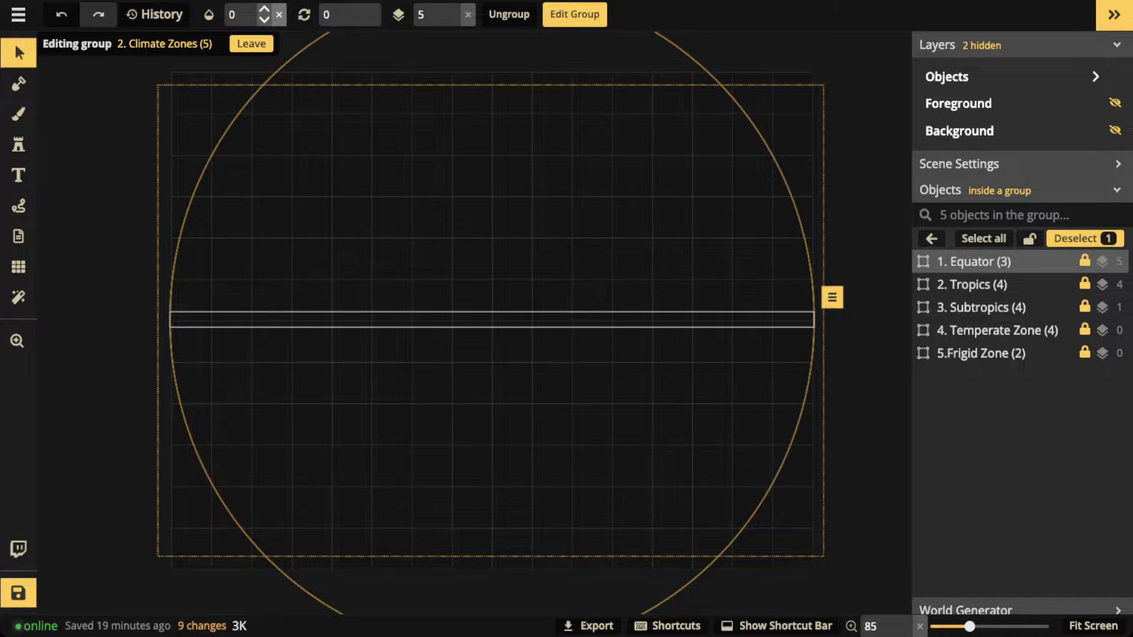
{"action": "key", "text": "Up"}
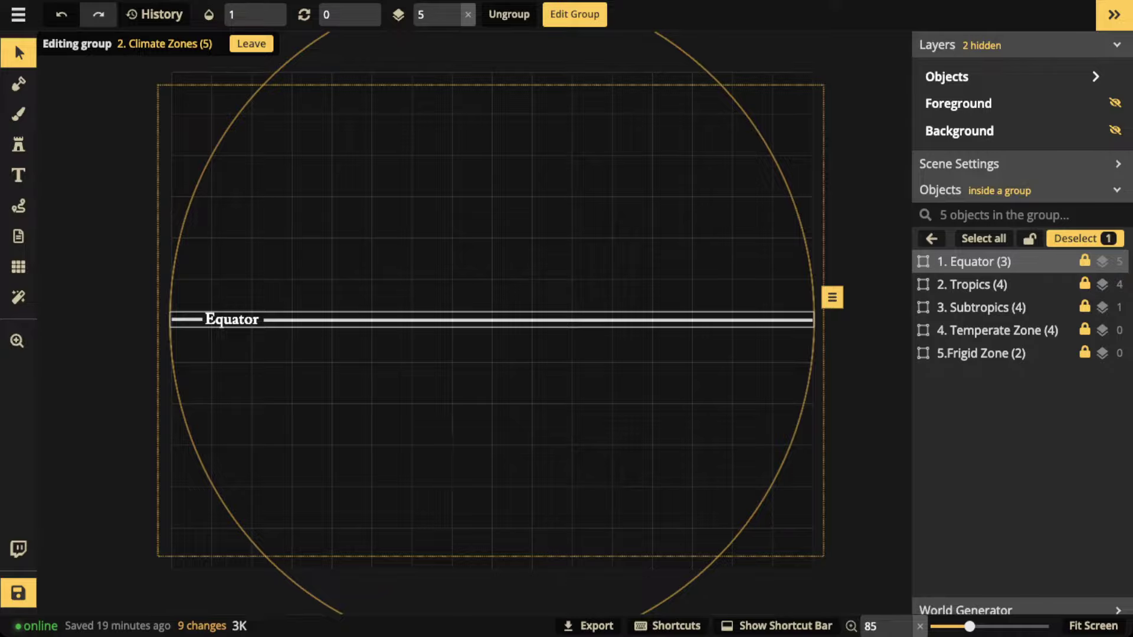
{"action": "left_click", "coordinate": [972, 284]}
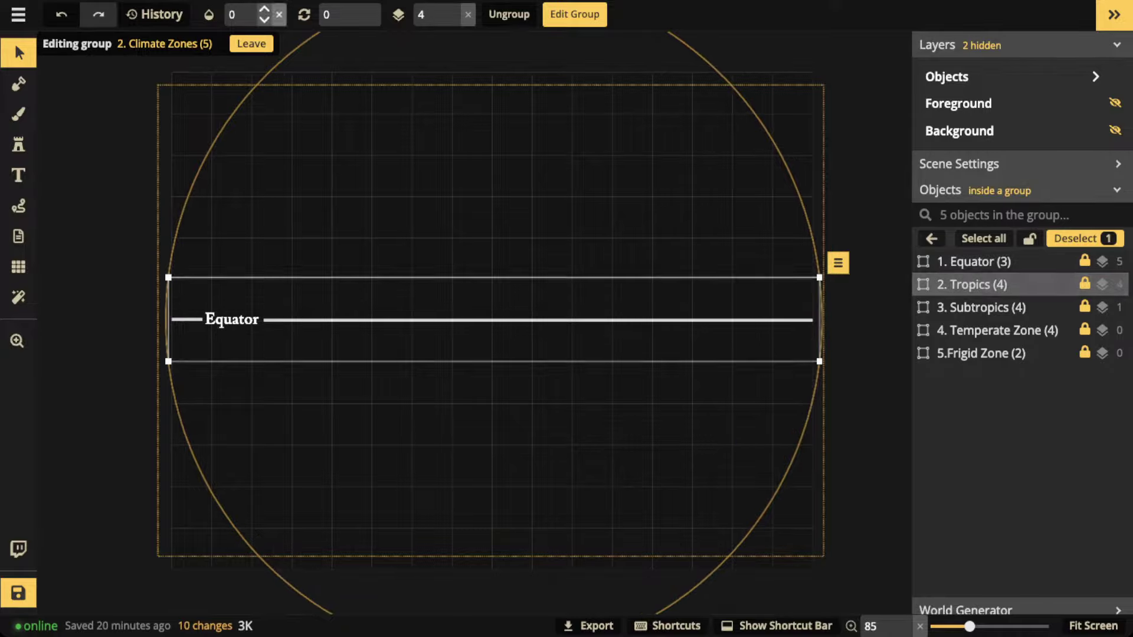
{"action": "left_click", "coordinate": [265, 10]}
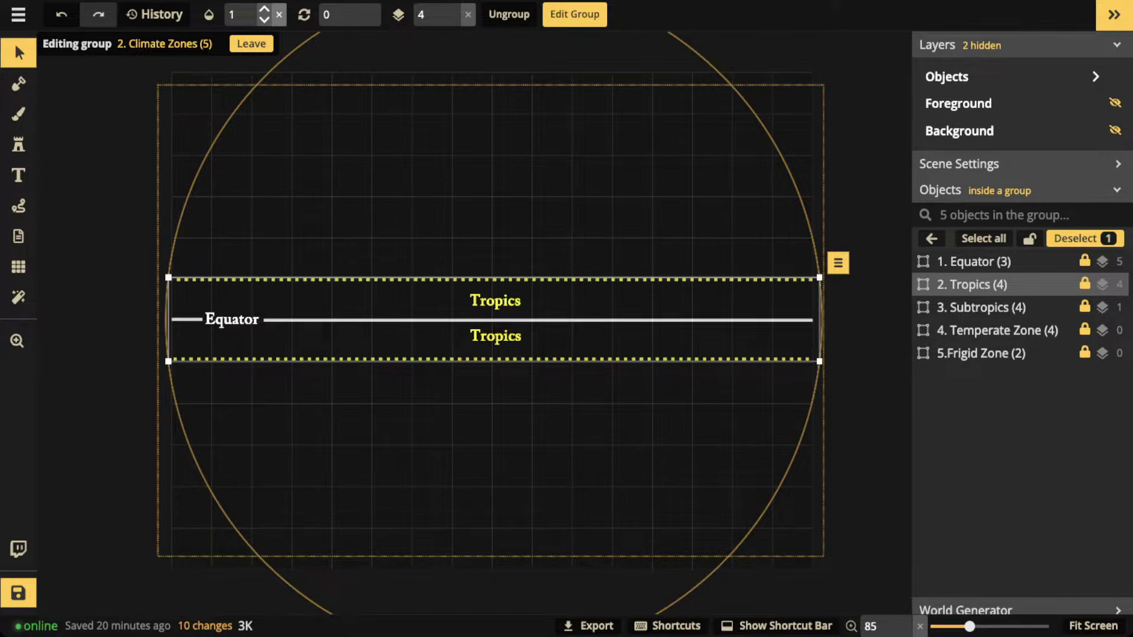
- Set the opacity of the Subtropics, Temperate Zone and Frigid Zone subgroups to 1
{"action": "left_click", "coordinate": [981, 307]}
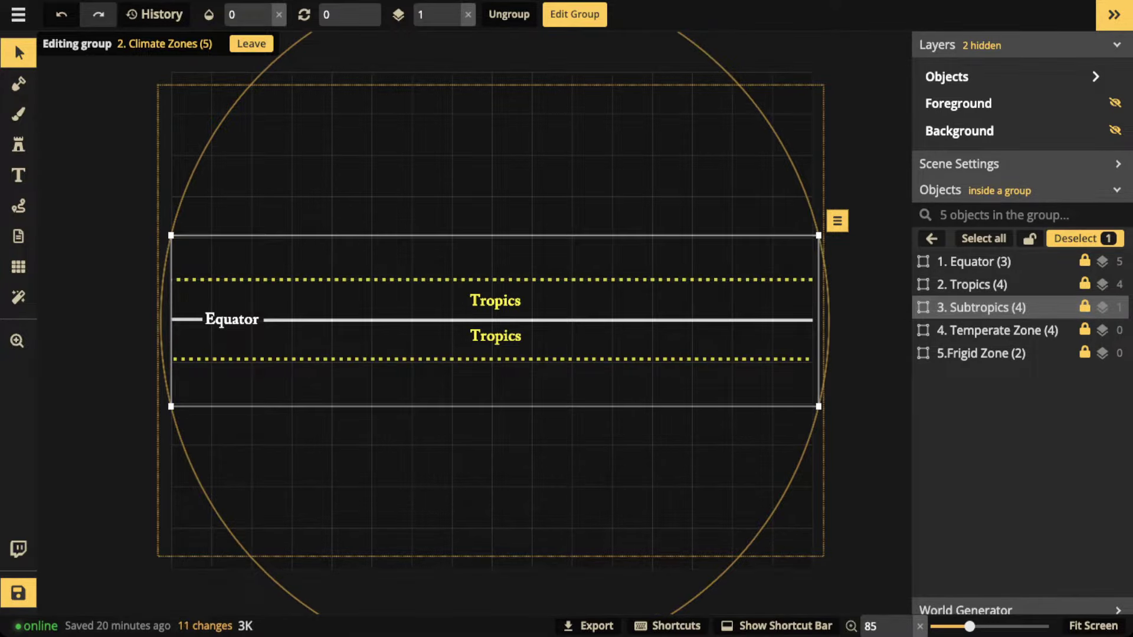
{"action": "key", "text": "Up"}
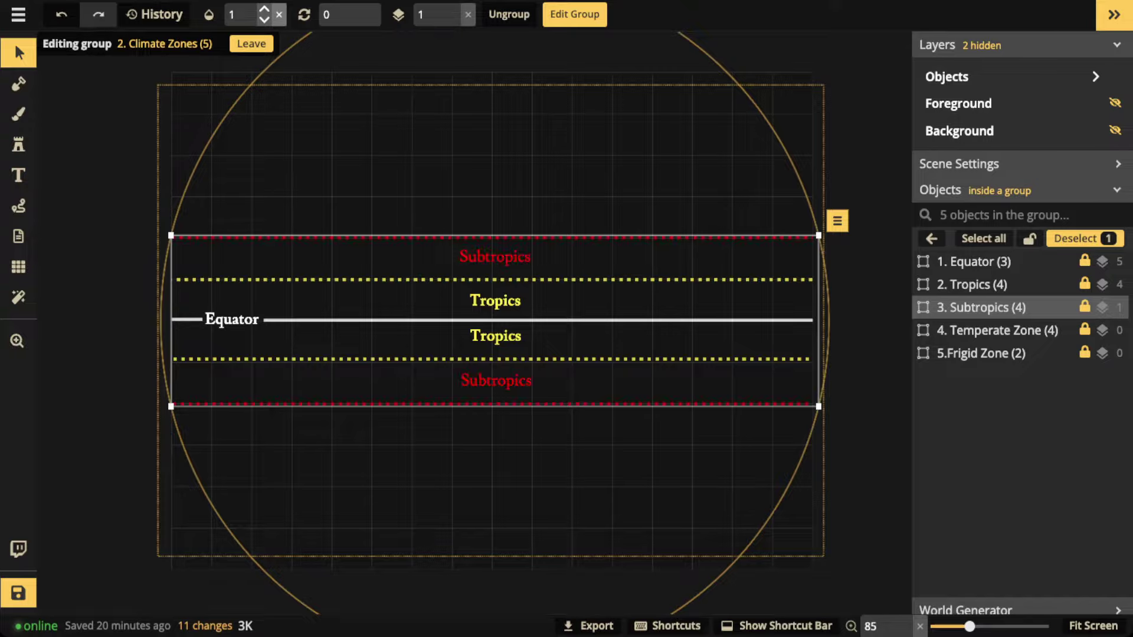
{"action": "left_click", "coordinate": [981, 331]}
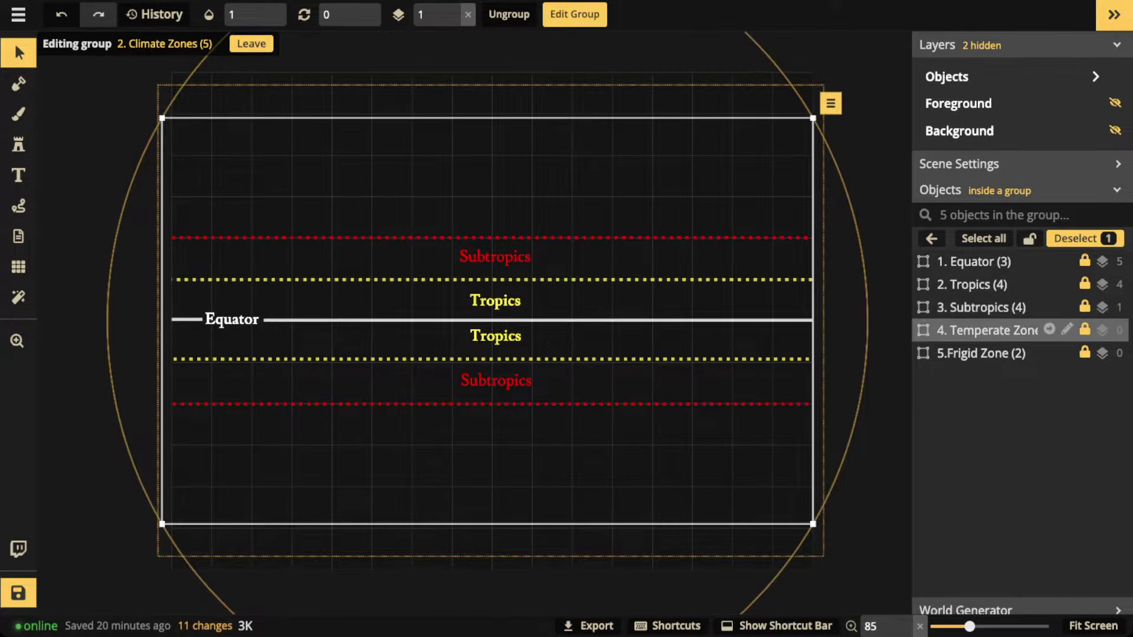
{"action": "left_click", "coordinate": [264, 10]}
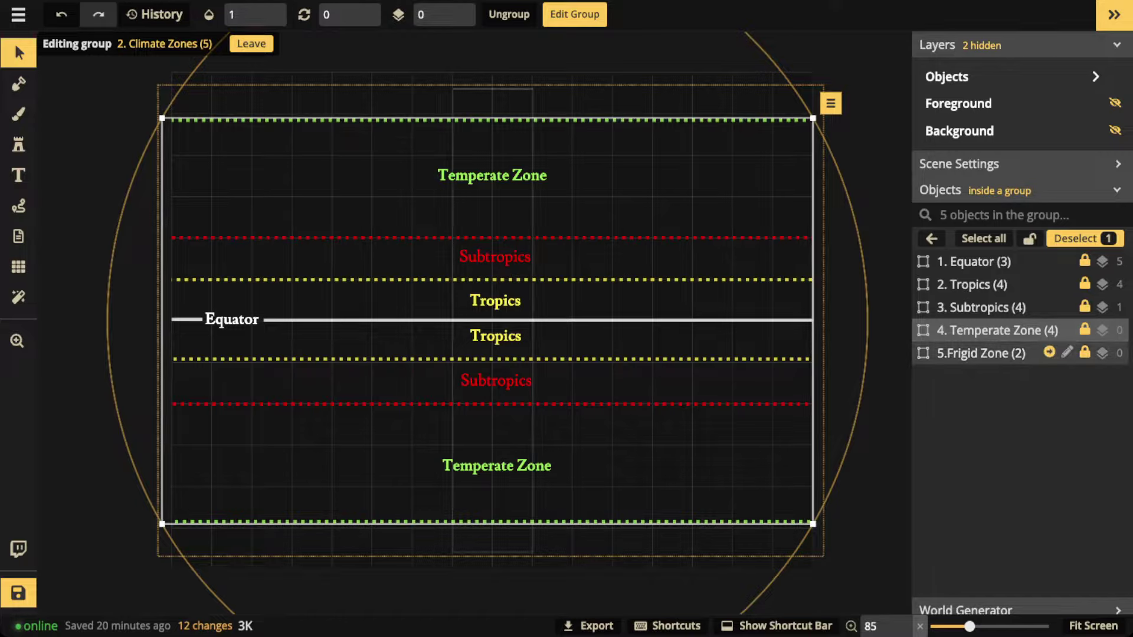
{"action": "left_click", "coordinate": [1015, 352]}
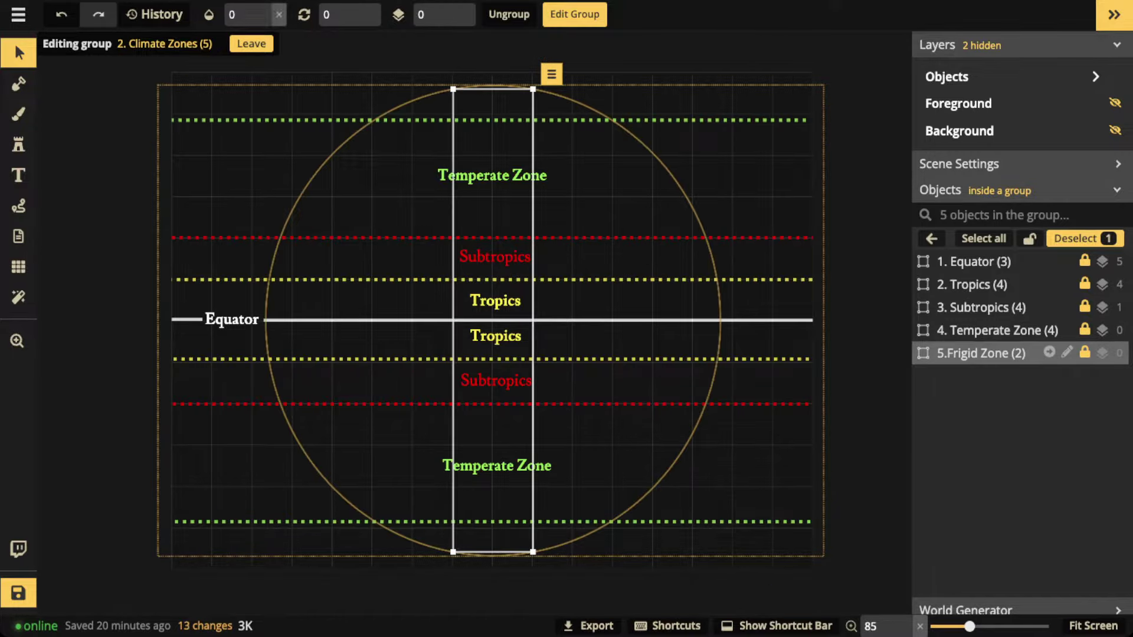
{"action": "key", "text": "Up"}
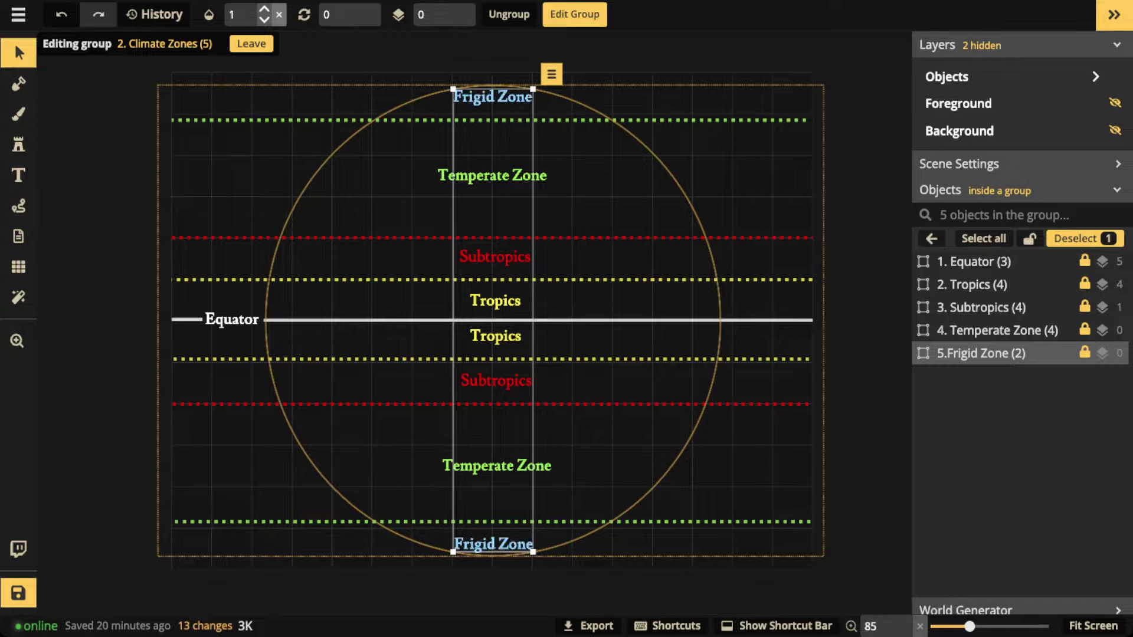
- Leave the climate zones group and set the whole 2. Climate Zones group's opacity to 0
{"action": "key", "text": "Escape"}
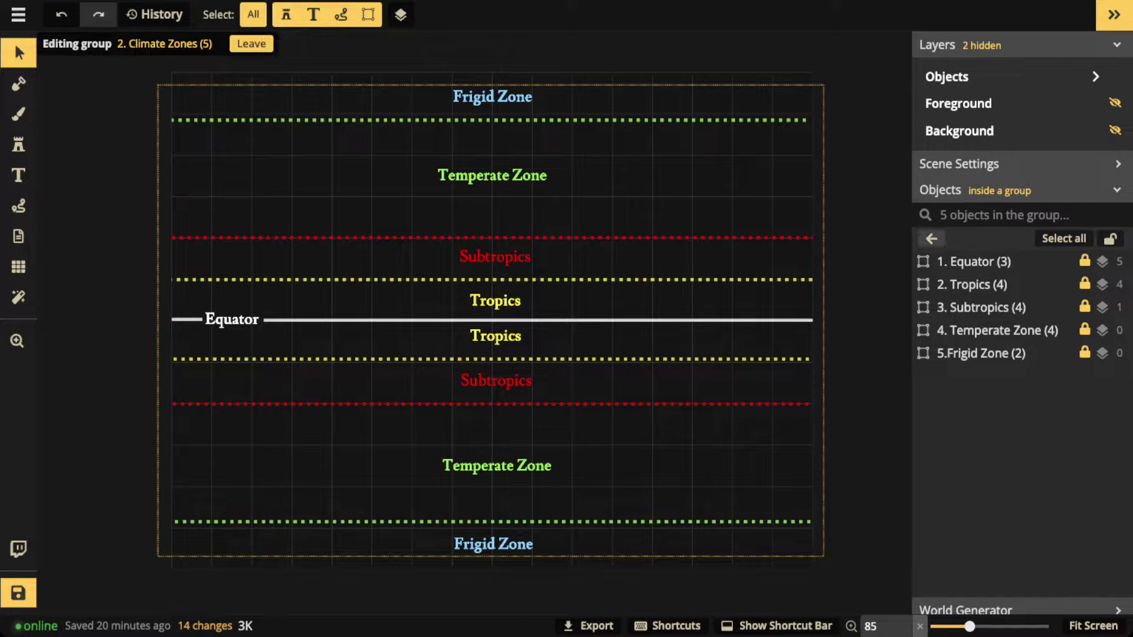
{"action": "key", "text": "Escape"}
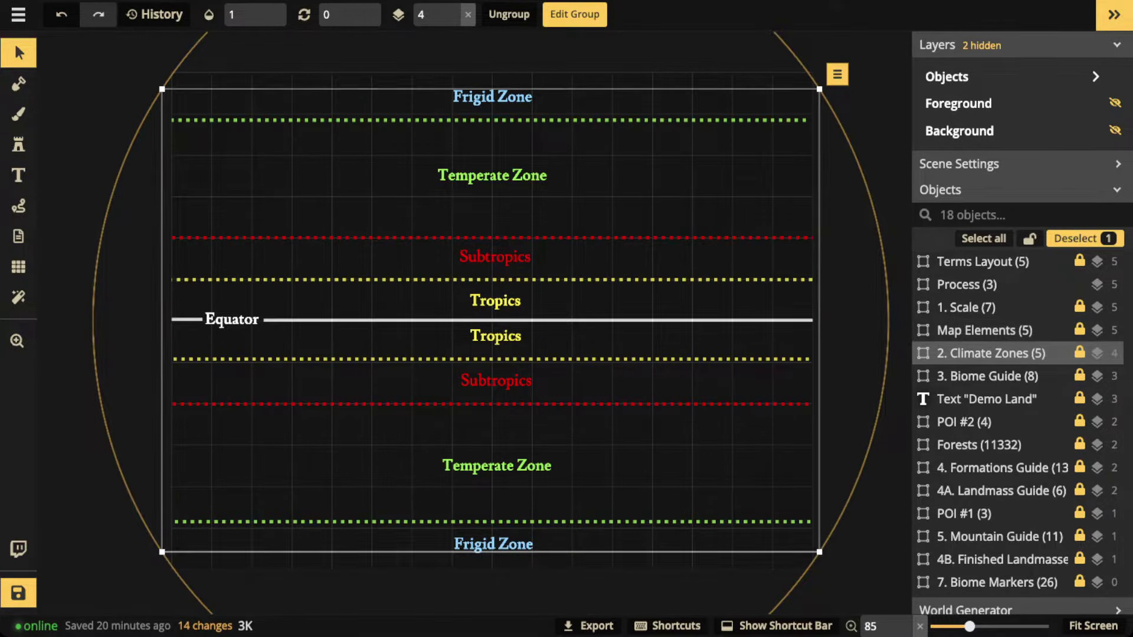
{"action": "left_click", "coordinate": [241, 14]}
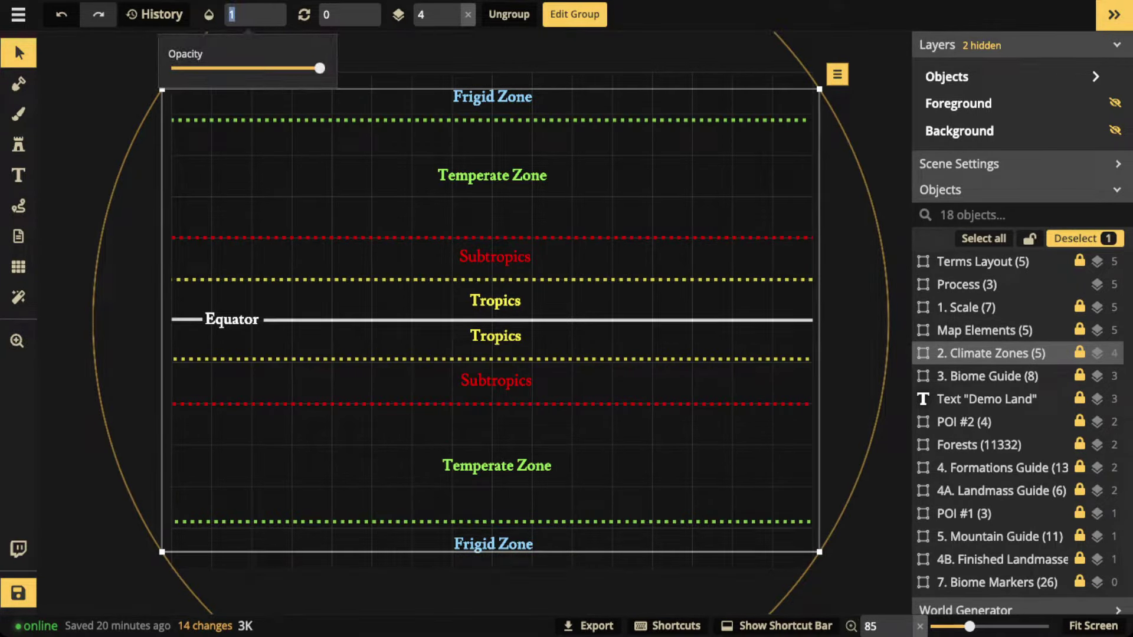
{"action": "left_click_drag", "start_coordinate": [319, 67], "coordinate": [171, 67]}
- Show the 3. Biome Guide group at opacity 1 to view the biomes per climate zone, and hide it again at opacity 0
{"action": "left_click", "coordinate": [985, 376]}
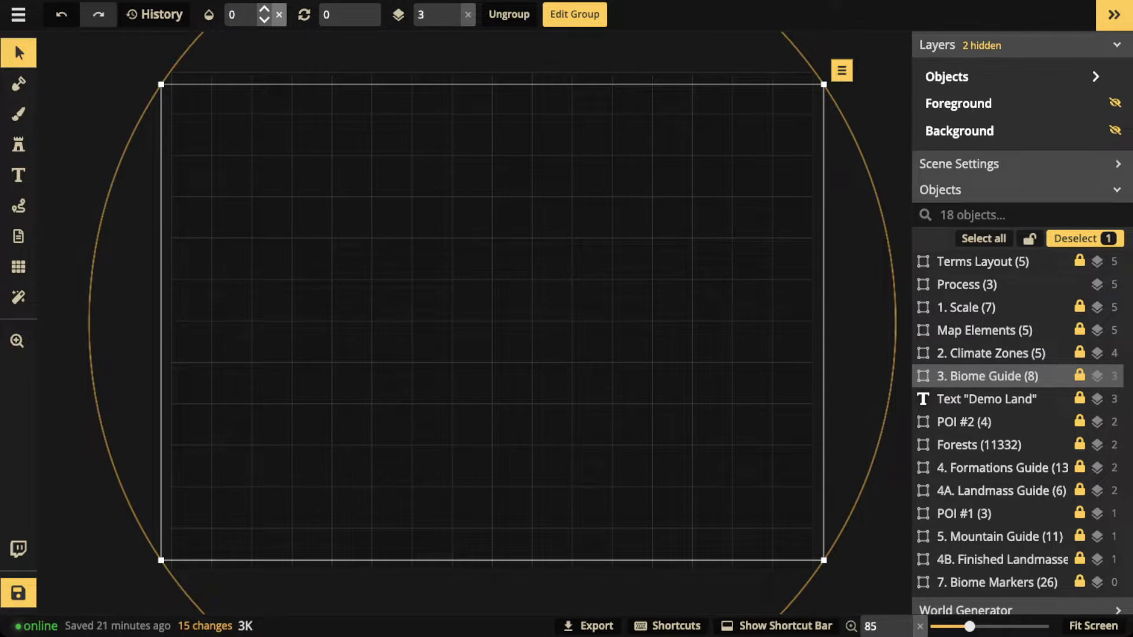
{"action": "left_click", "coordinate": [280, 14]}
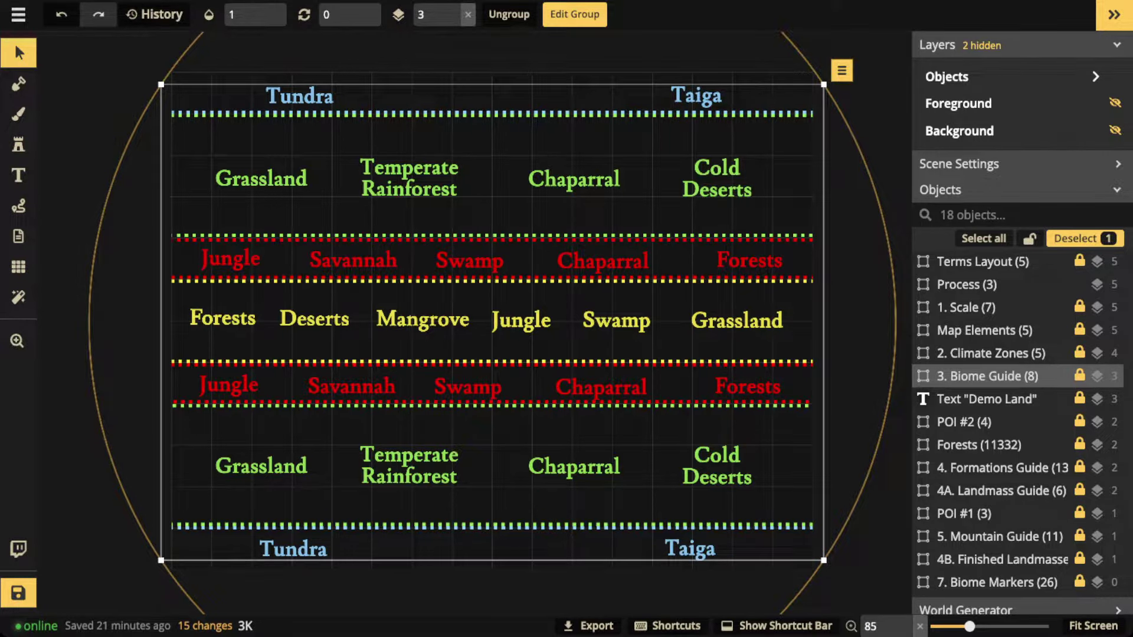
{"action": "left_click", "coordinate": [241, 14]}
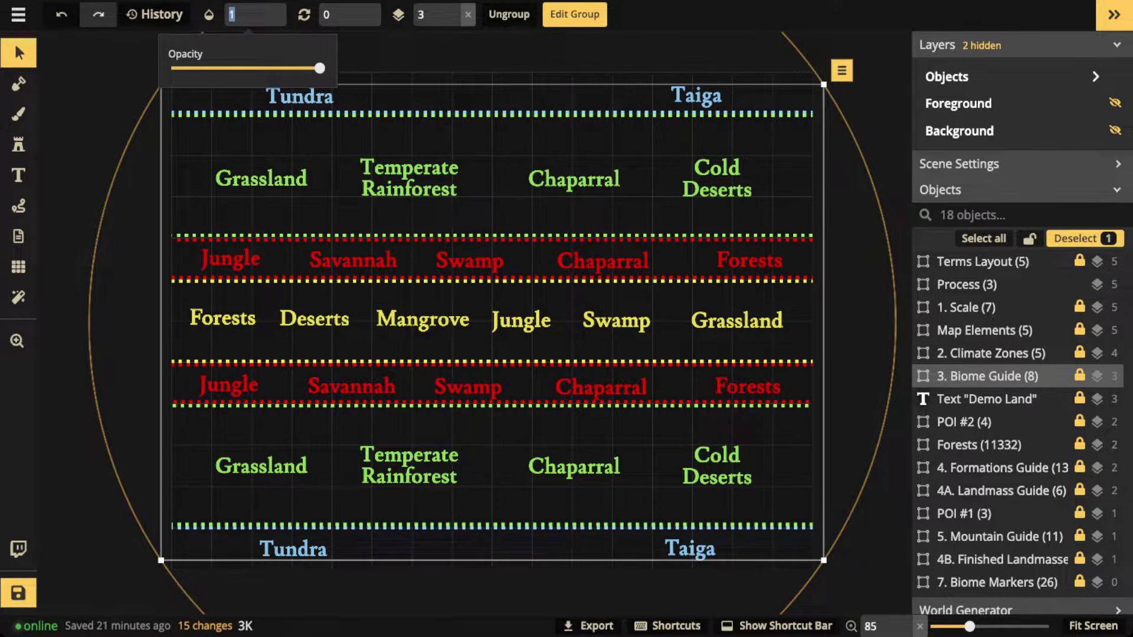
{"action": "left_click", "coordinate": [241, 14]}
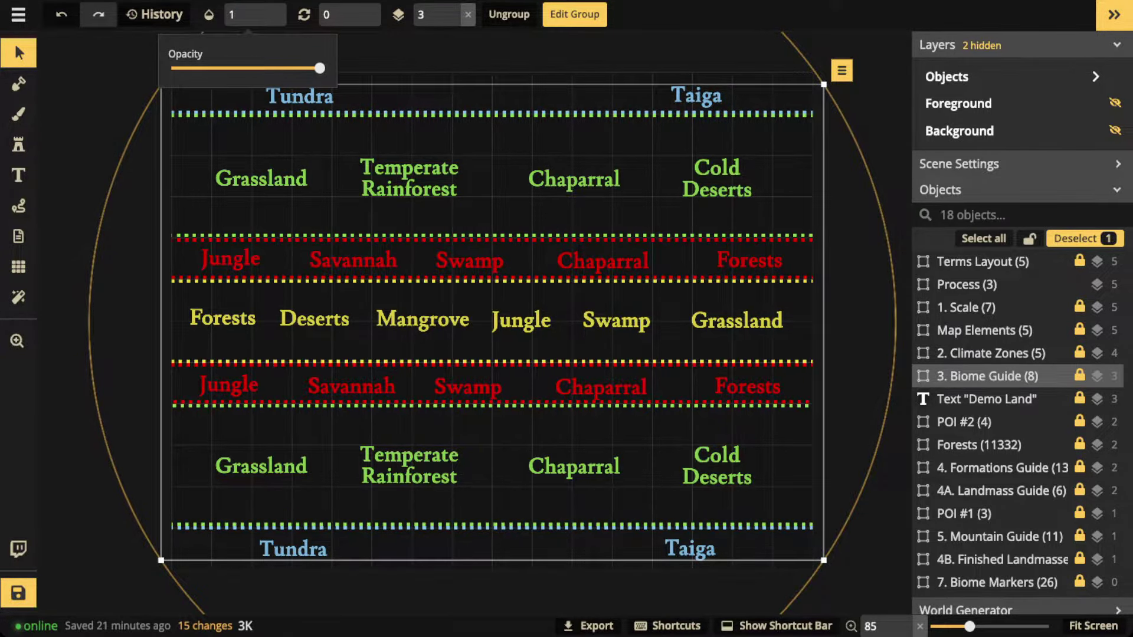
{"action": "left_click_drag", "start_coordinate": [319, 68], "coordinate": [171, 68]}
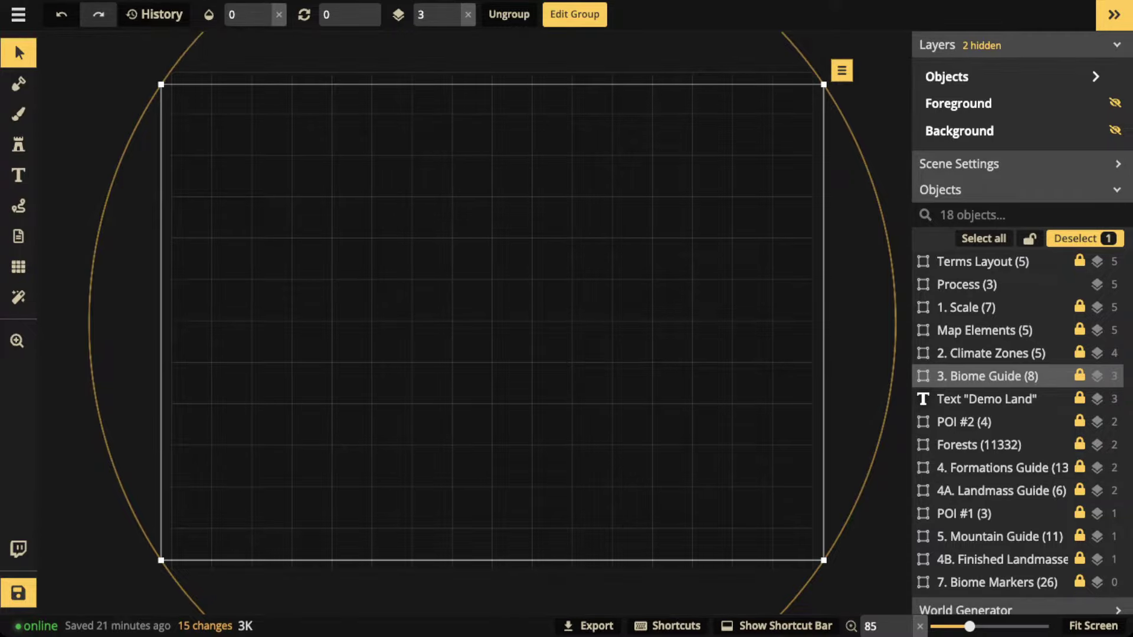
- Bring the Process panel onto the canvas to view its list, move it back off past the left edge, and deselect it
{"action": "left_click", "coordinate": [105, 271]}
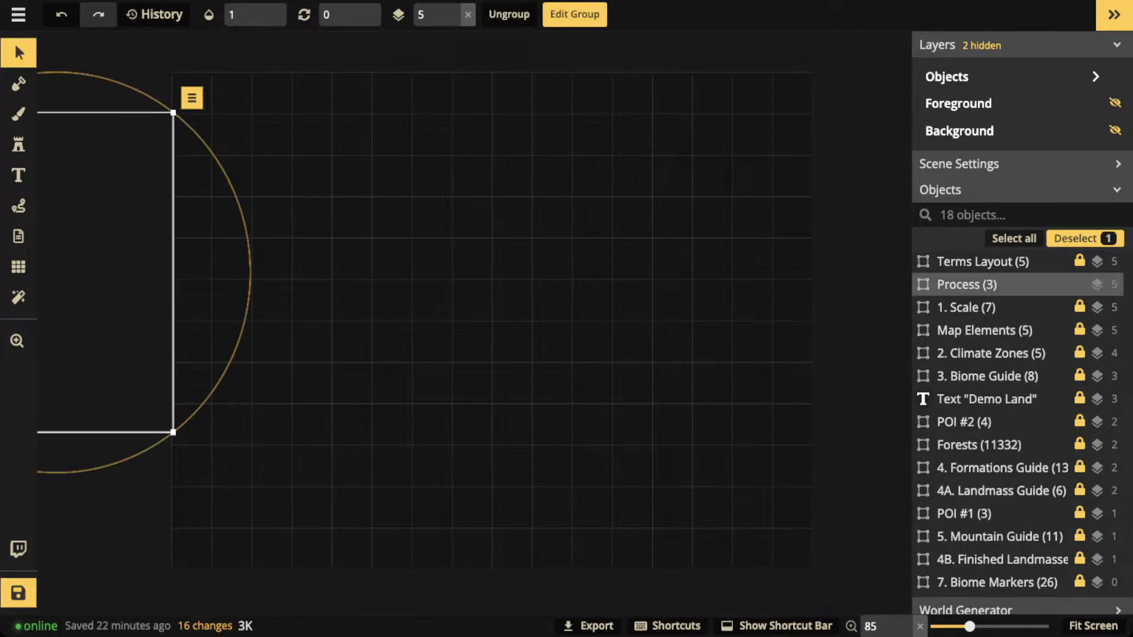
{"action": "left_click_drag", "start_coordinate": [105, 271], "coordinate": [488, 287]}
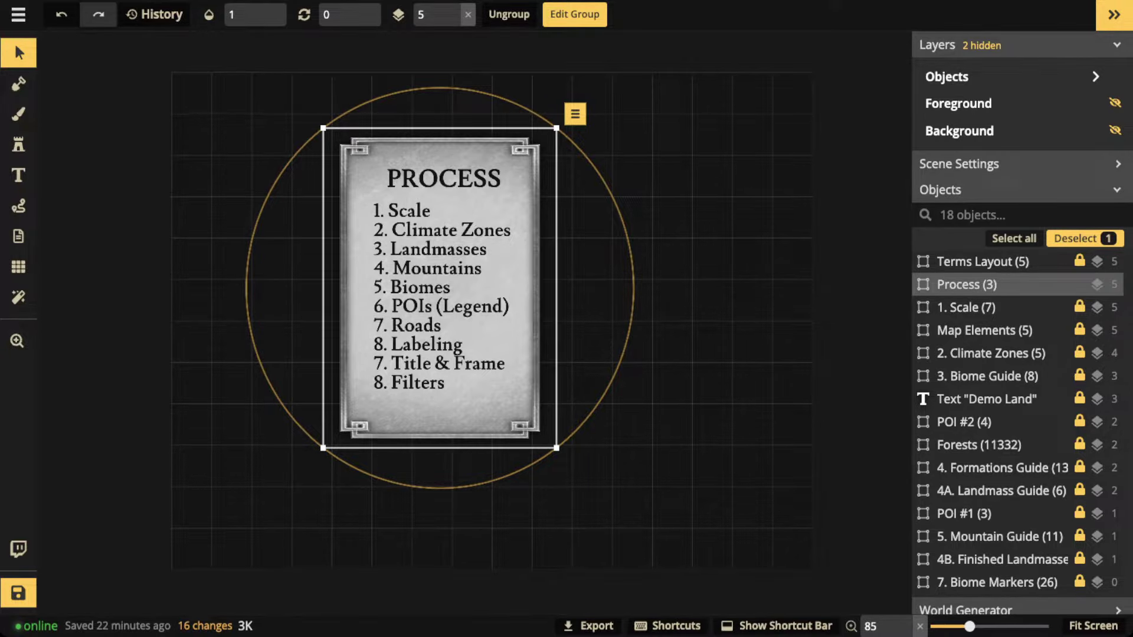
{"action": "left_click_drag", "start_coordinate": [440, 288], "coordinate": [576, 315]}
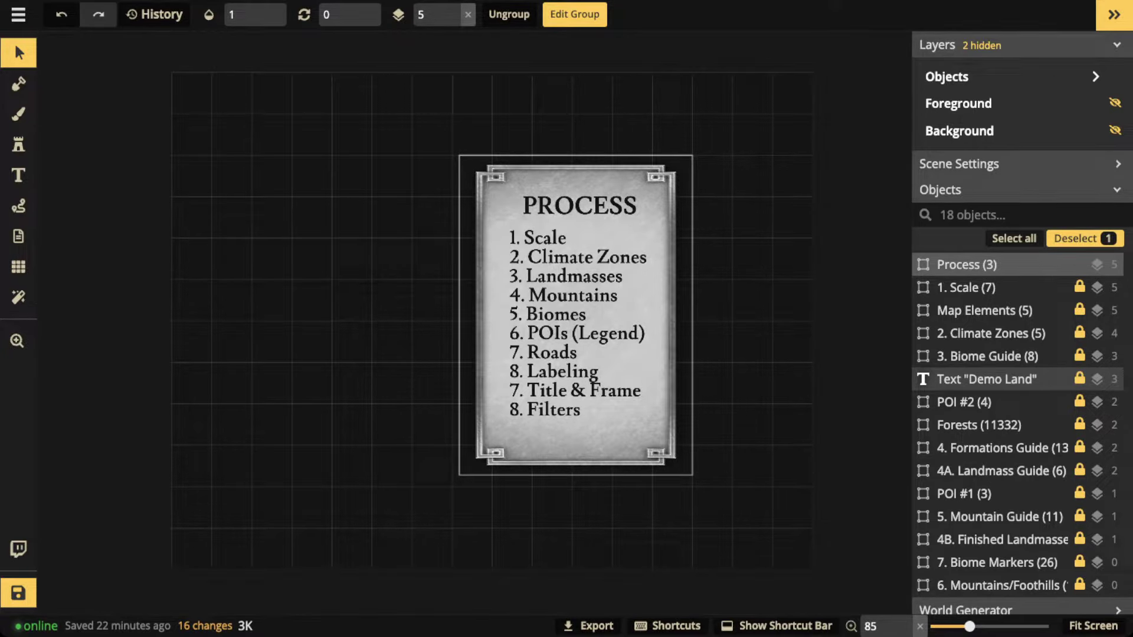
{"action": "left_click_drag", "start_coordinate": [576, 315], "coordinate": [610, 258]}
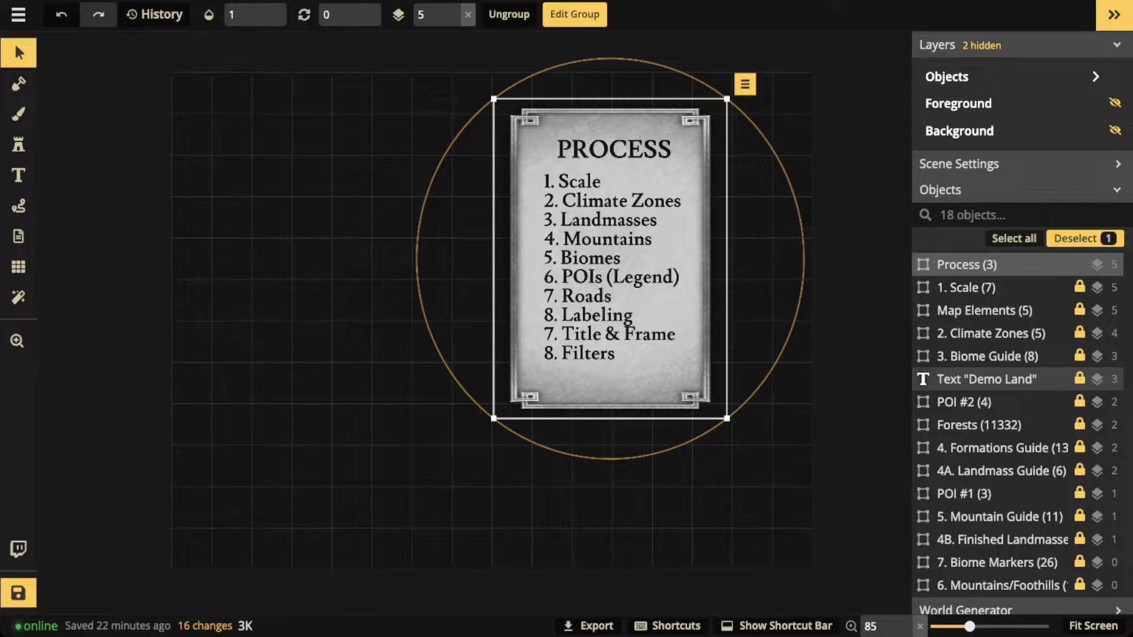
{"action": "left_click_drag", "start_coordinate": [649, 258], "coordinate": [72, 261]}
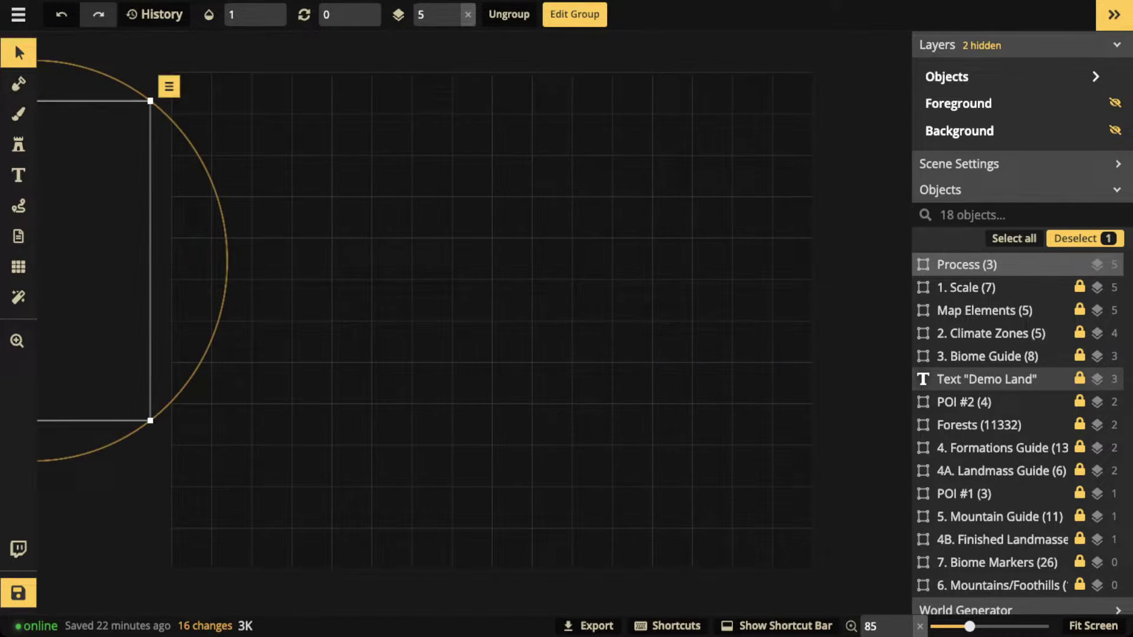
{"action": "key", "text": "Escape"}
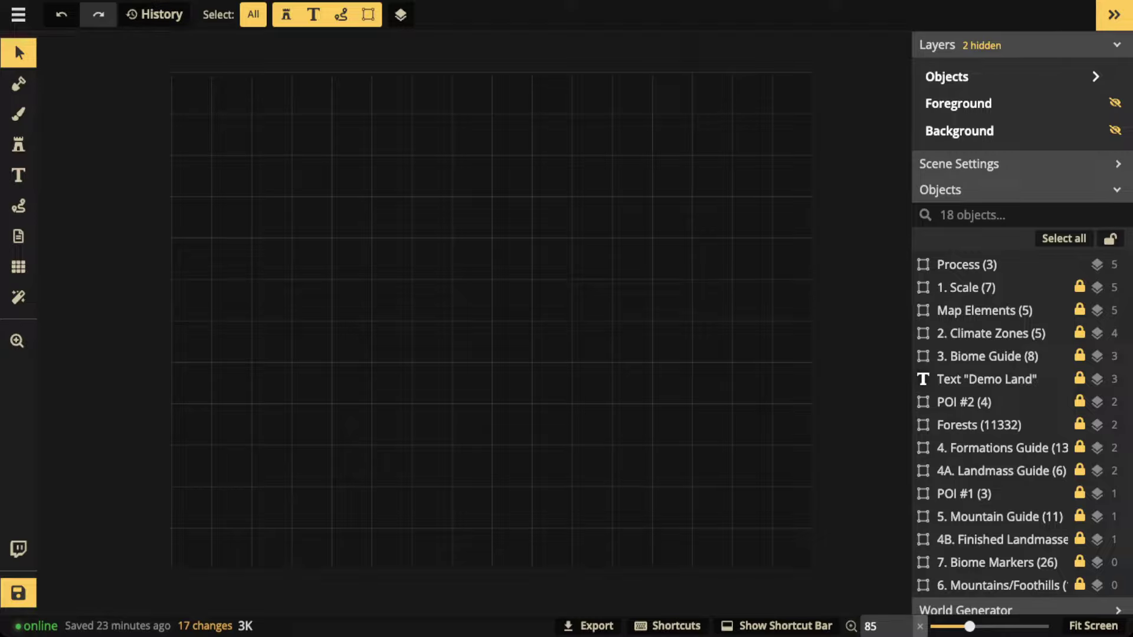
- Show the 4. Formations Guide group at opacity 1 to present the six landmass formation types, and deselect it
{"action": "mouse_move", "coordinate": [980, 425]}
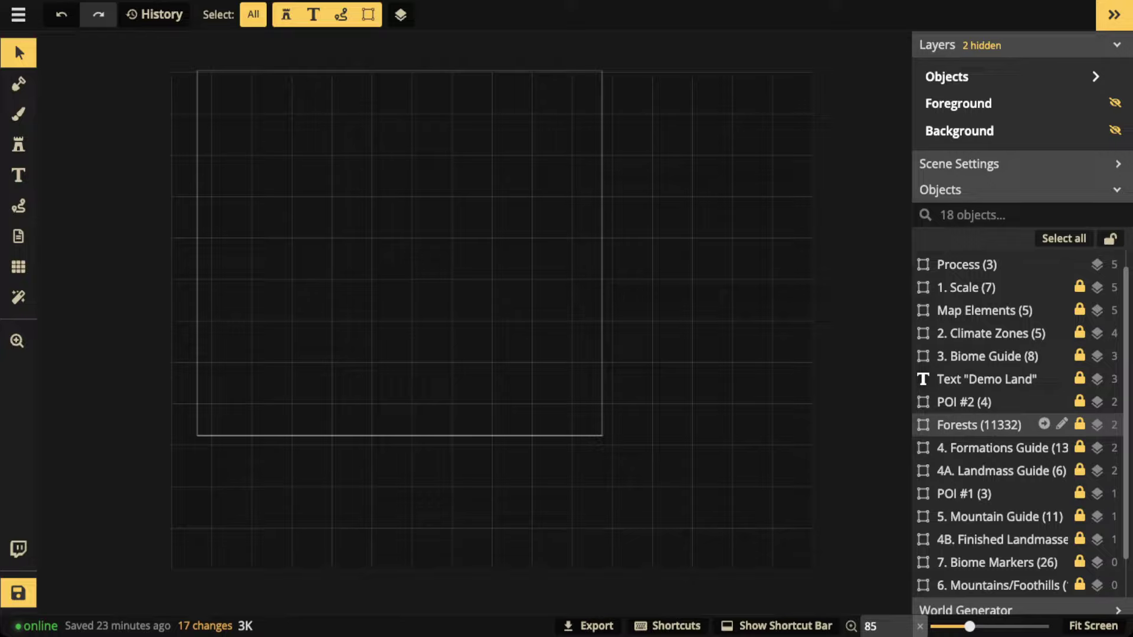
{"action": "scroll", "coordinate": [1003, 425], "scroll_direction": "down", "scroll_amount": 1}
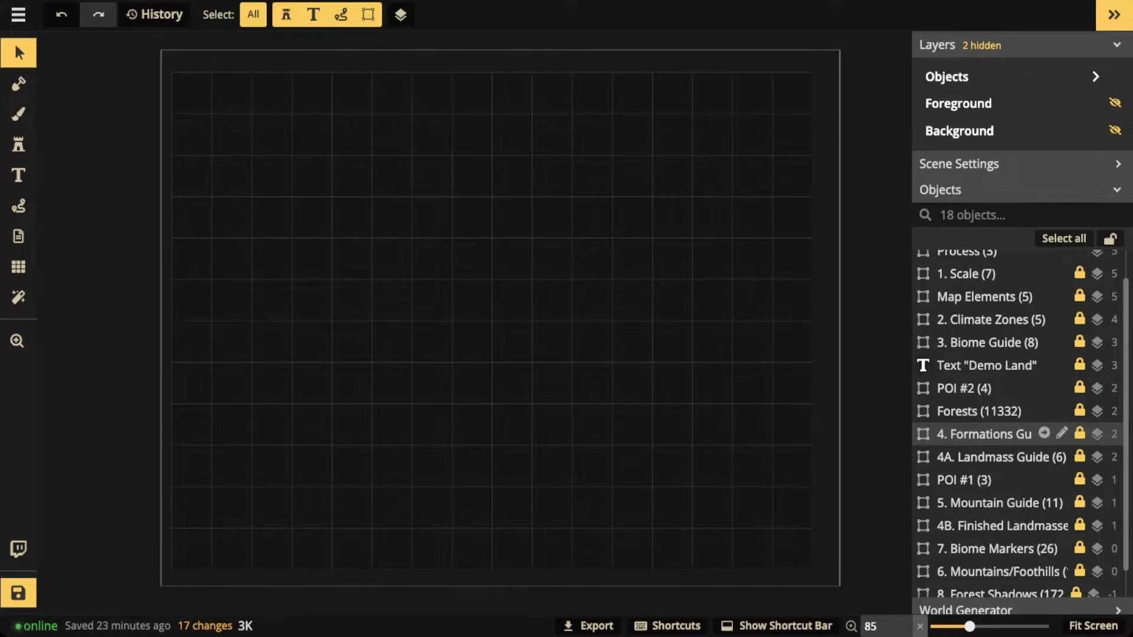
{"action": "left_click", "coordinate": [985, 434]}
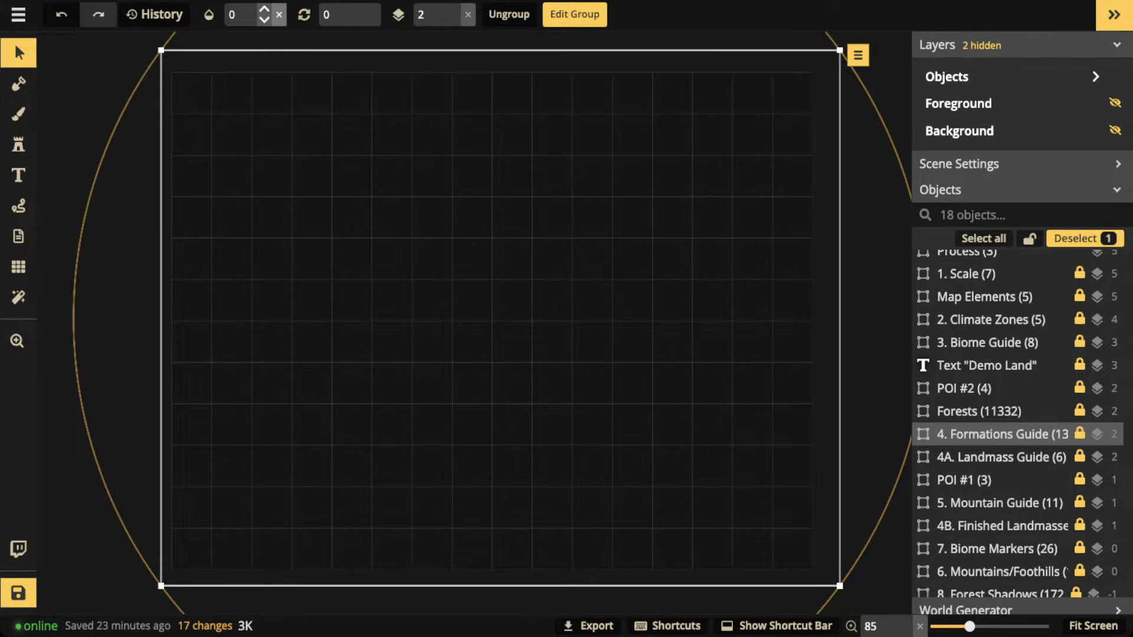
{"action": "left_click", "coordinate": [279, 14]}
{"action": "left_click", "coordinate": [240, 14]}
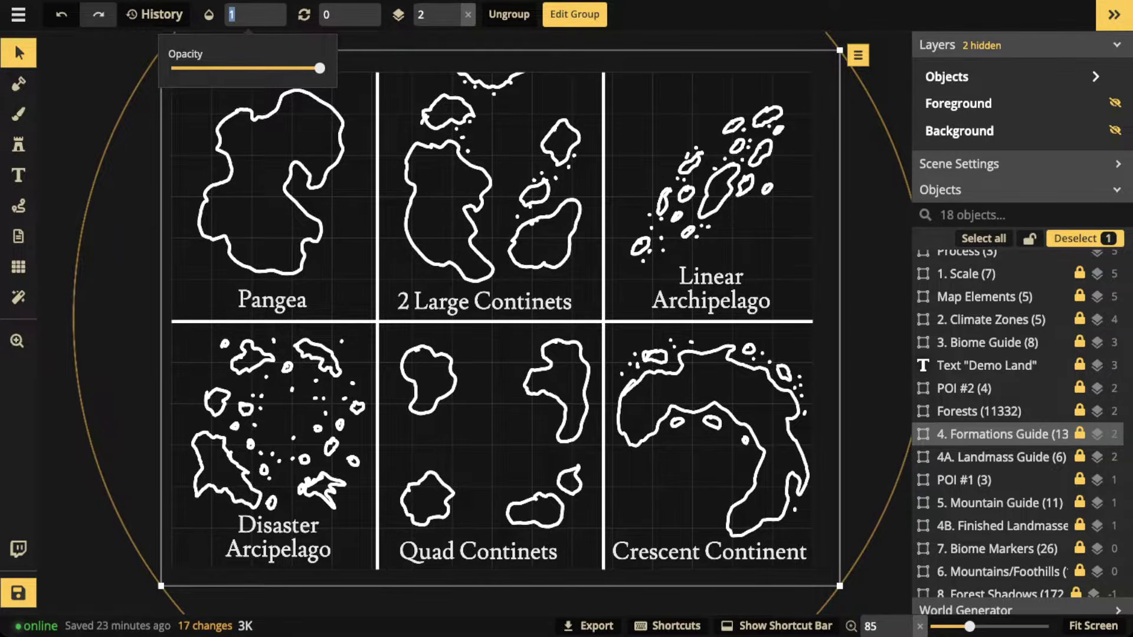
{"action": "type", "text": "0.4"}
{"action": "left_click", "coordinate": [984, 457]}
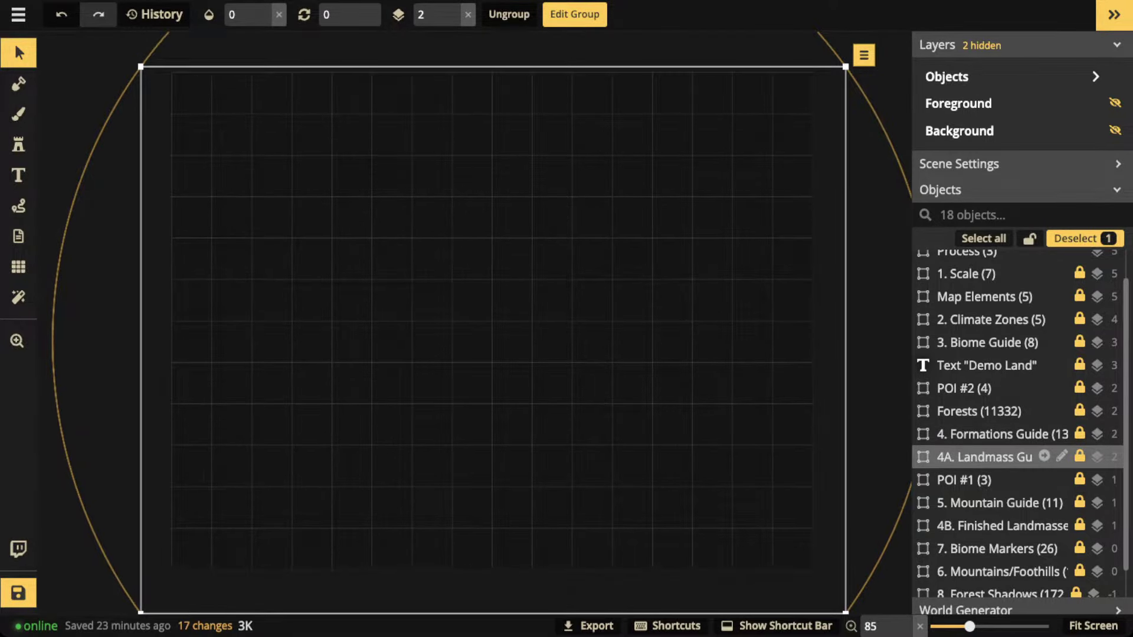
{"action": "left_click", "coordinate": [984, 434]}
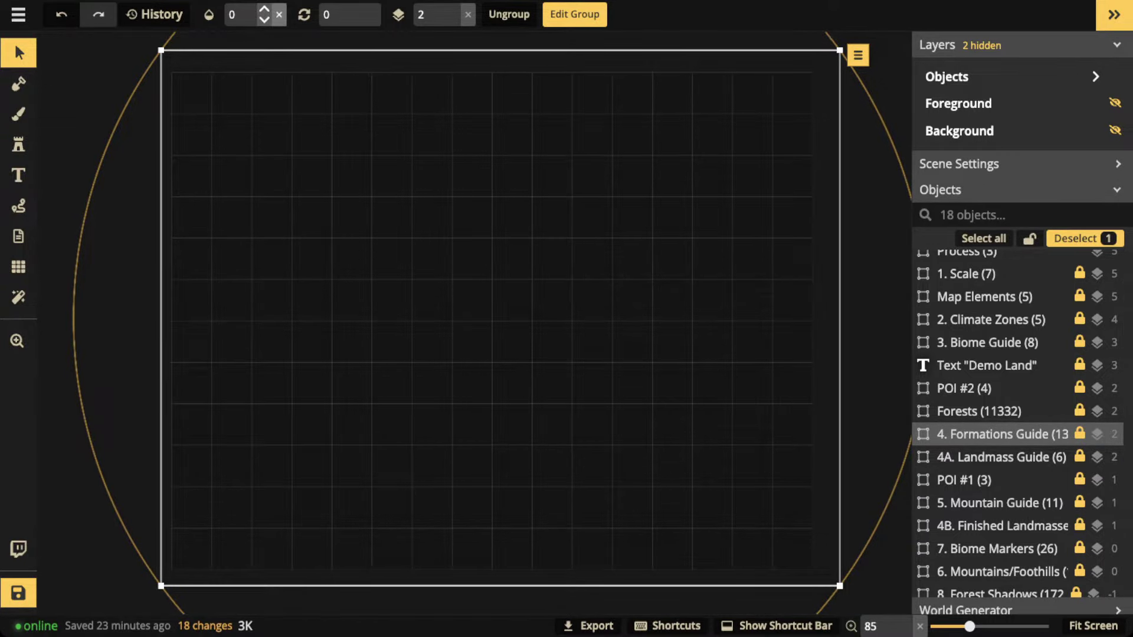
{"action": "left_click", "coordinate": [279, 14]}
{"action": "key", "text": "Escape"}
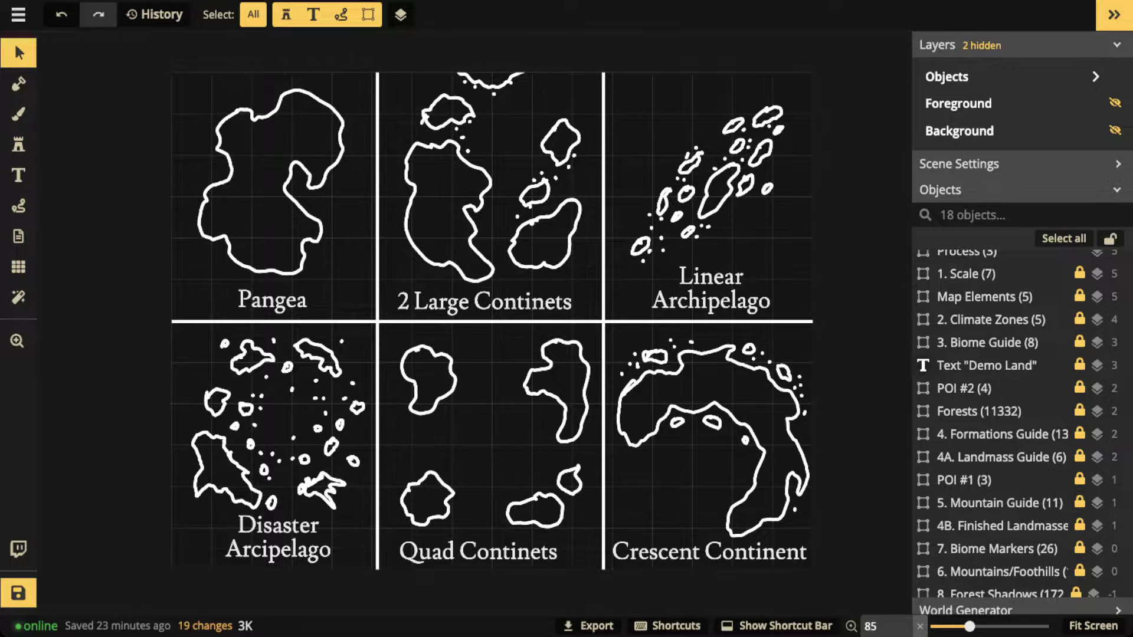
- Delete the 4. Formations Guide group from the map
{"action": "scroll", "coordinate": [1018, 424], "scroll_direction": "up", "scroll_amount": 1}
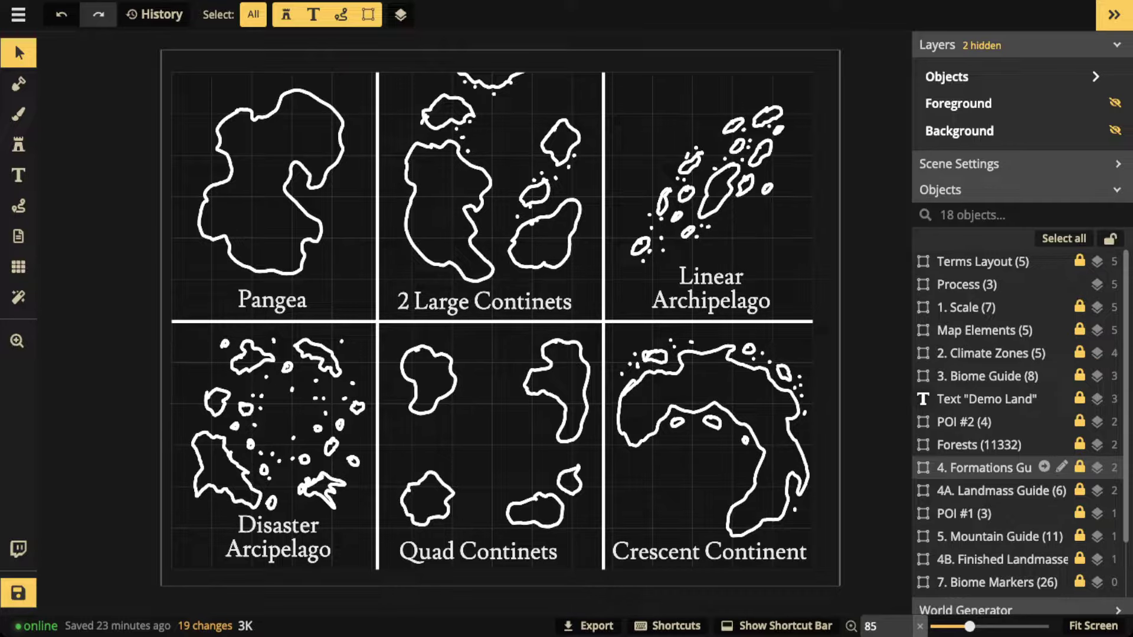
{"action": "left_click", "coordinate": [985, 468]}
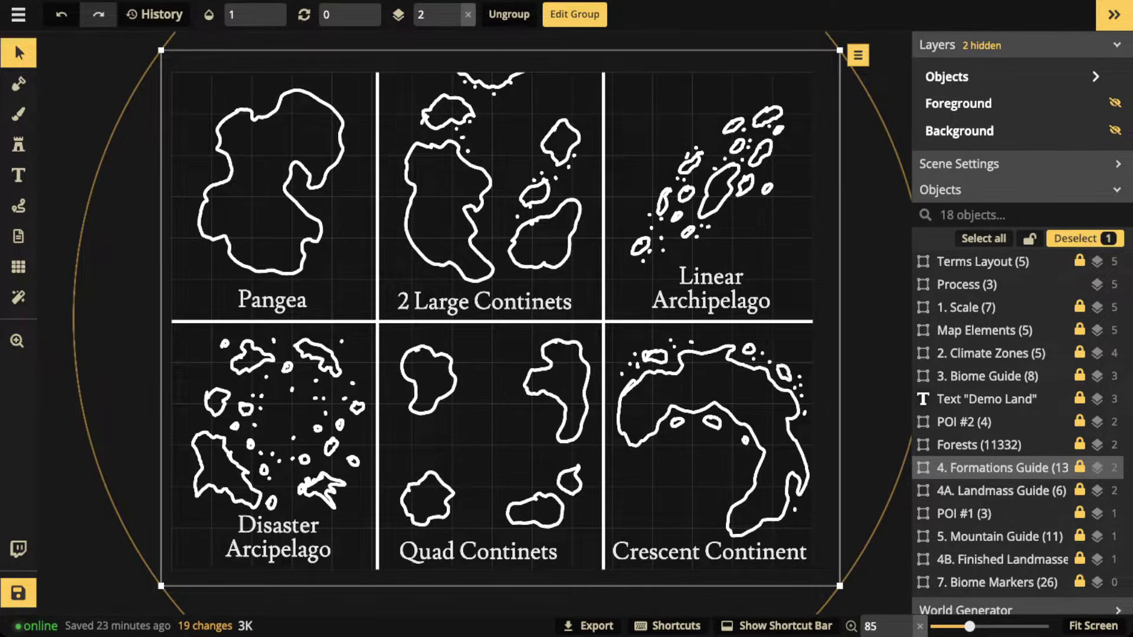
{"action": "key", "text": "Delete"}
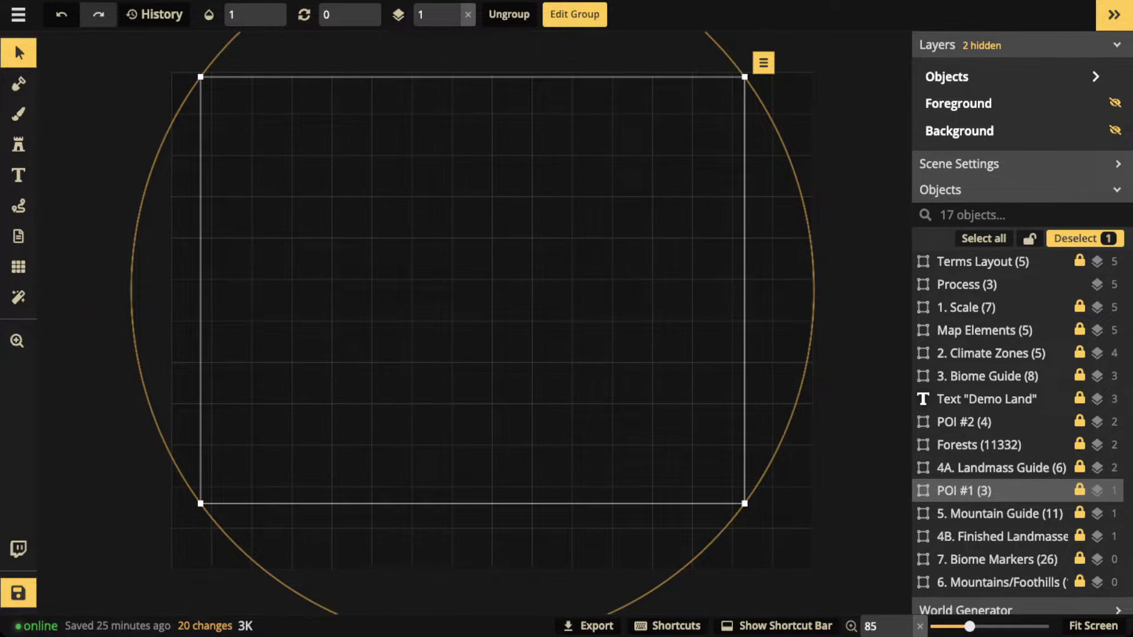
- Show the 4A. Landmass Guide group at opacity 1, open it for editing, and select its upper-right landmass path
{"action": "left_click", "coordinate": [997, 468]}
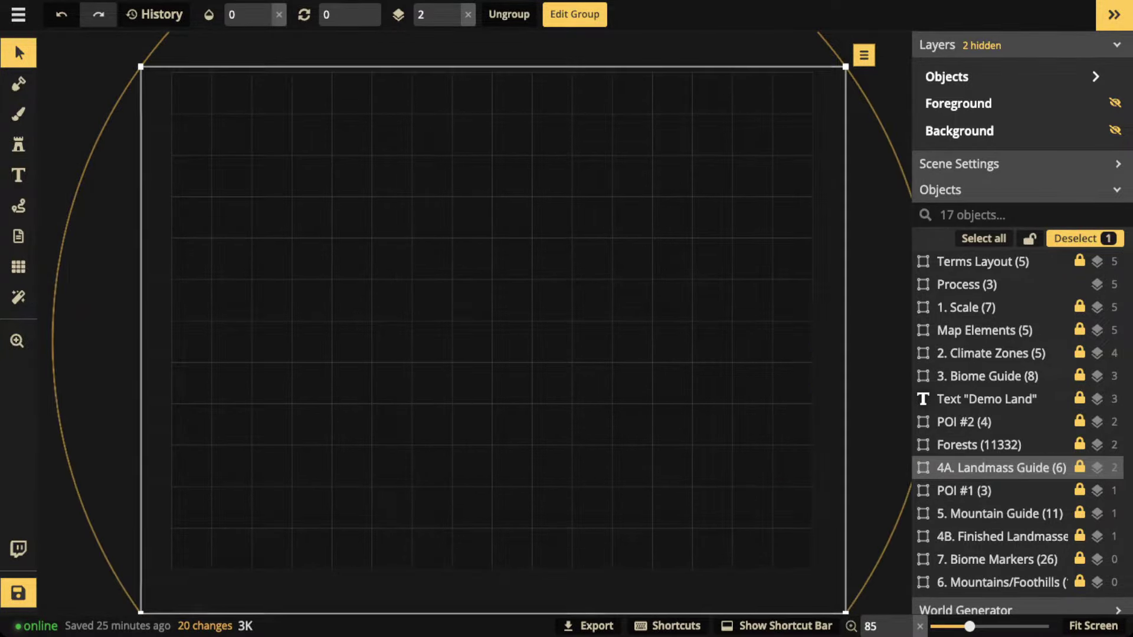
{"action": "left_click", "coordinate": [264, 8]}
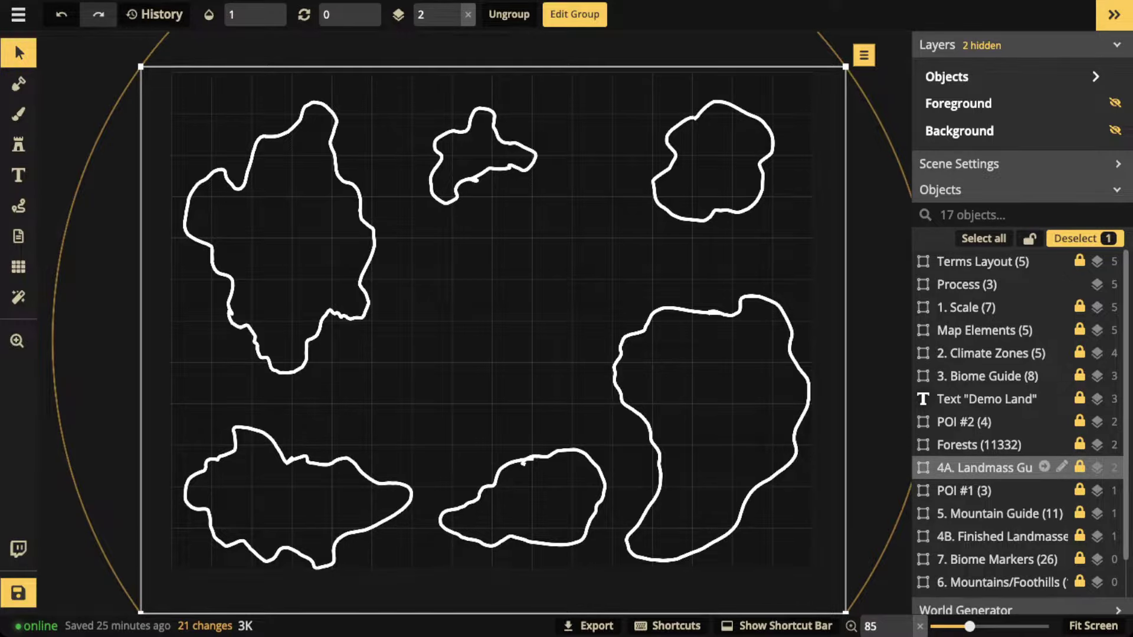
{"action": "left_click", "coordinate": [1062, 467]}
{"action": "left_click", "coordinate": [996, 376]}
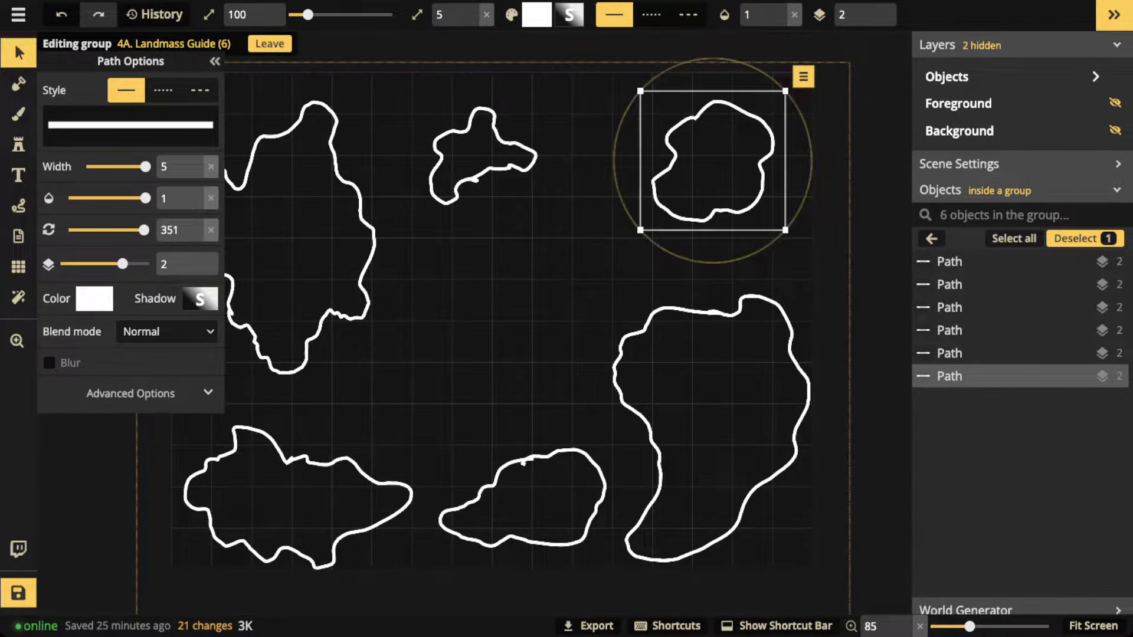
- Free-draw a small closed landmass outline in the empty middle area between the guide shapes, and delete that sample path
{"action": "left_click", "coordinate": [18, 205]}
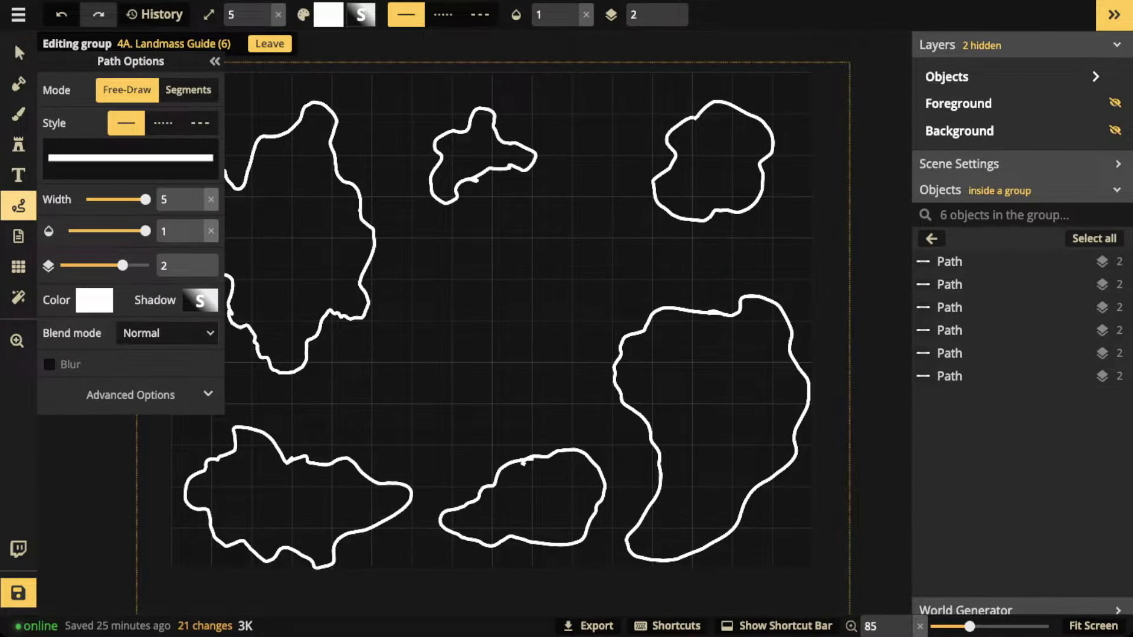
{"action": "mouse_move", "coordinate": [507, 298]}
{"action": "left_mouse_down"}
{"action": "mouse_move", "coordinate": [494, 294]}
{"action": "mouse_move", "coordinate": [466, 333]}
{"action": "left_mouse_up"}
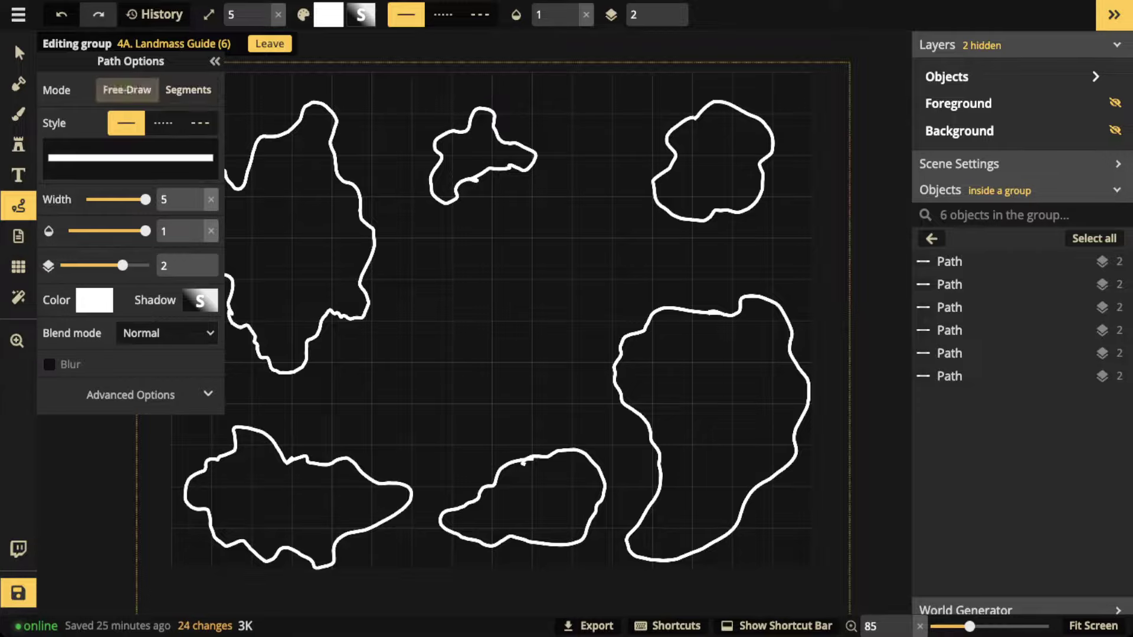
{"action": "mouse_move", "coordinate": [552, 270]}
{"action": "left_mouse_down"}
{"action": "mouse_move", "coordinate": [537, 252]}
{"action": "mouse_move", "coordinate": [521, 268]}
{"action": "mouse_move", "coordinate": [495, 267]}
{"action": "mouse_move", "coordinate": [474, 293]}
{"action": "mouse_move", "coordinate": [491, 319]}
{"action": "mouse_move", "coordinate": [547, 323]}
{"action": "mouse_move", "coordinate": [574, 298]}
{"action": "mouse_move", "coordinate": [573, 282]}
{"action": "mouse_move", "coordinate": [509, 265]}
{"action": "left_mouse_up"}
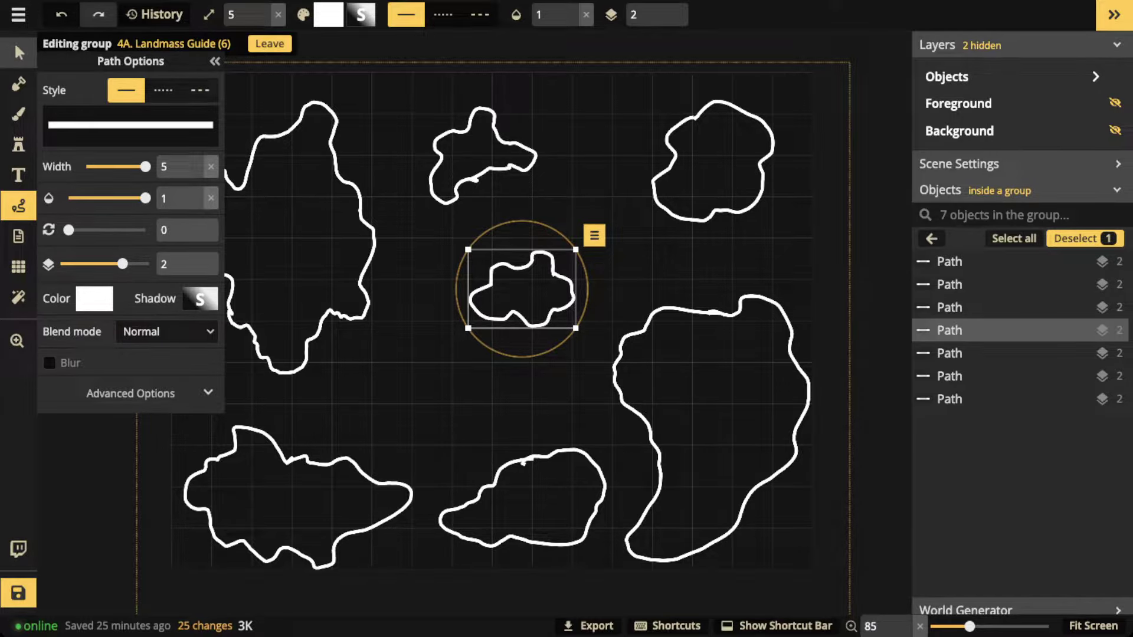
{"action": "left_click", "coordinate": [18, 52]}
{"action": "key", "text": "Delete"}
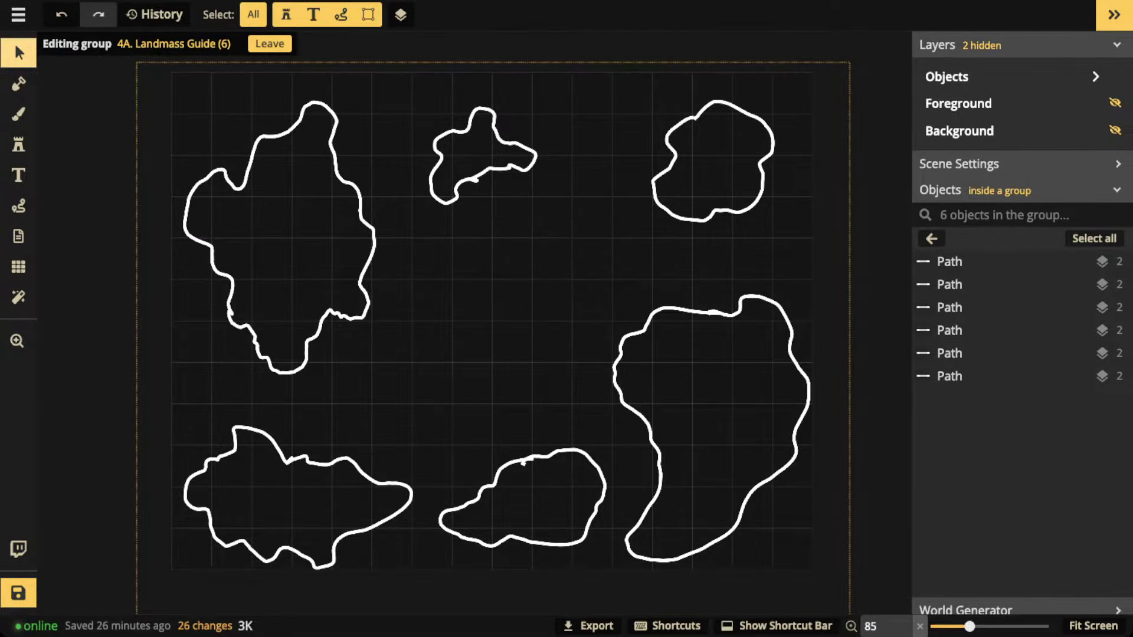
- Move the large upper-left landmass inward until it meets the small top one, and rotate it to 321
{"action": "left_click", "coordinate": [360, 207]}
{"action": "left_click_drag", "start_coordinate": [360, 207], "coordinate": [462, 253]}
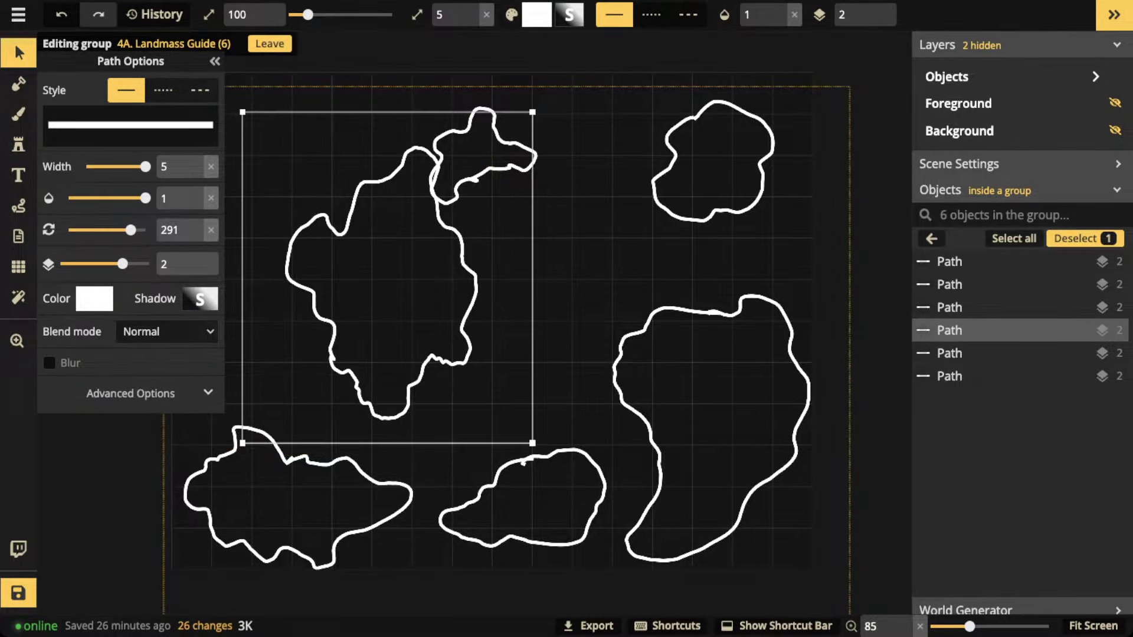
{"action": "left_click_drag", "start_coordinate": [131, 231], "coordinate": [144, 230]}
{"action": "scroll", "coordinate": [387, 277], "scroll_direction": "down", "scroll_amount": 2}
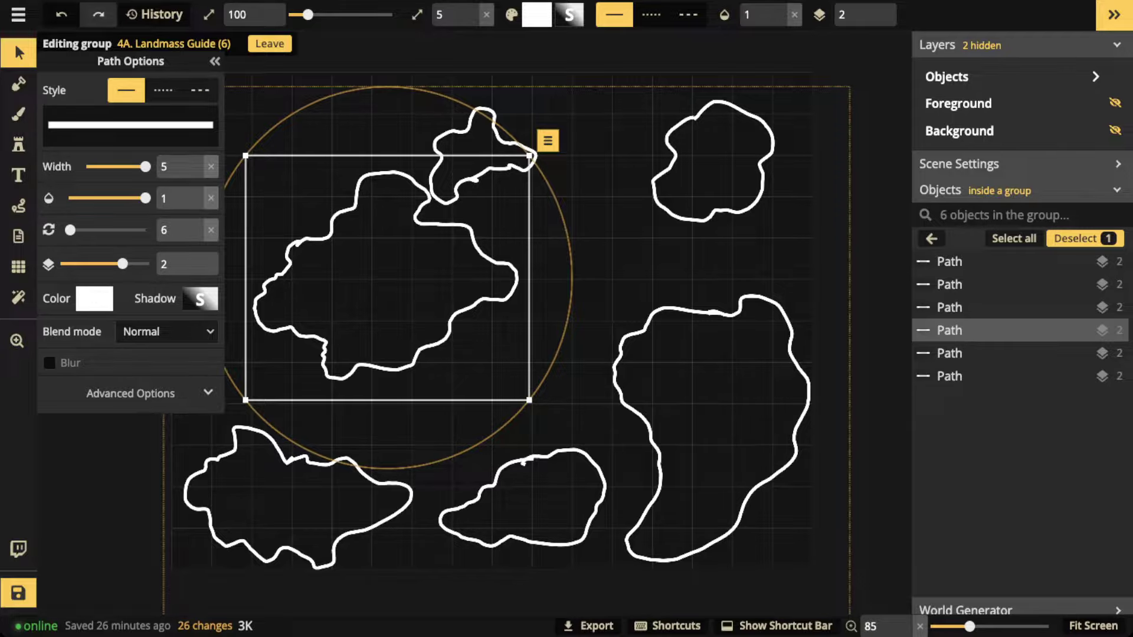
{"action": "key", "text": "ctrl+z"}
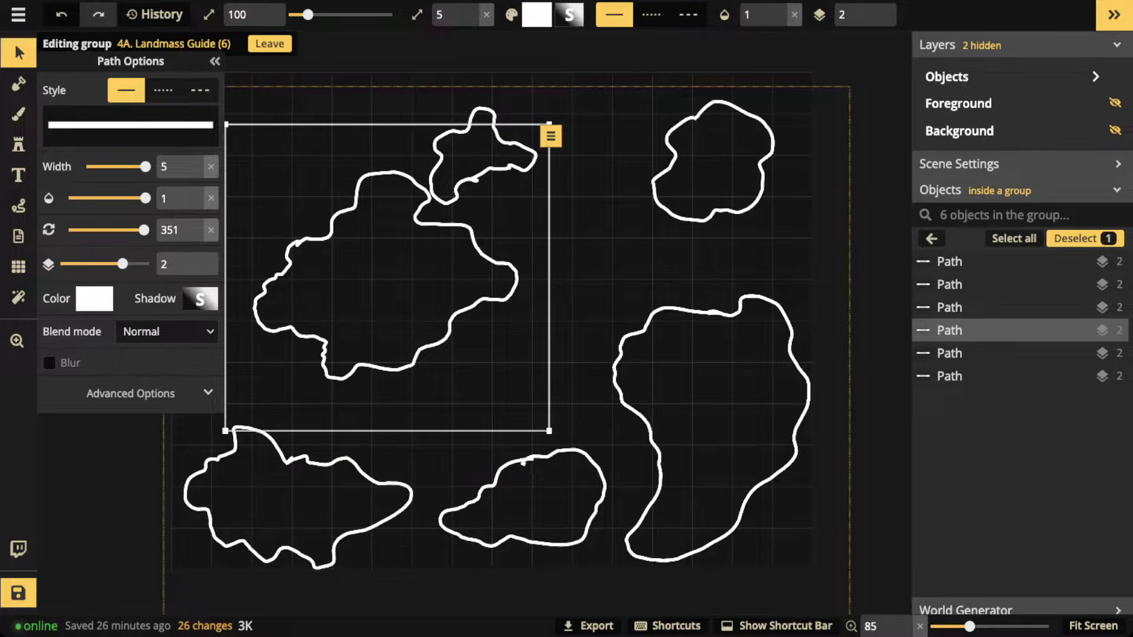
{"action": "scroll", "coordinate": [388, 277], "scroll_direction": "down", "scroll_amount": 2}
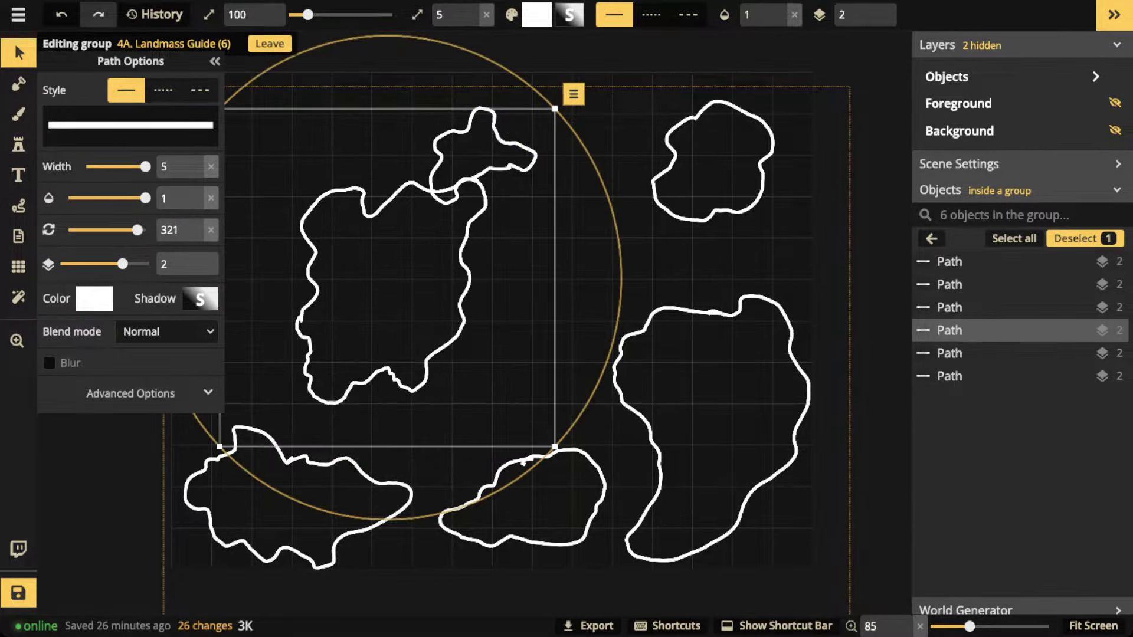
- Move the lower-left landmass onto the large left one, and join the three right-hand landmasses into a second overlapping cluster
{"action": "left_click", "coordinate": [293, 504]}
{"action": "left_click_drag", "start_coordinate": [292, 504], "coordinate": [352, 423]}
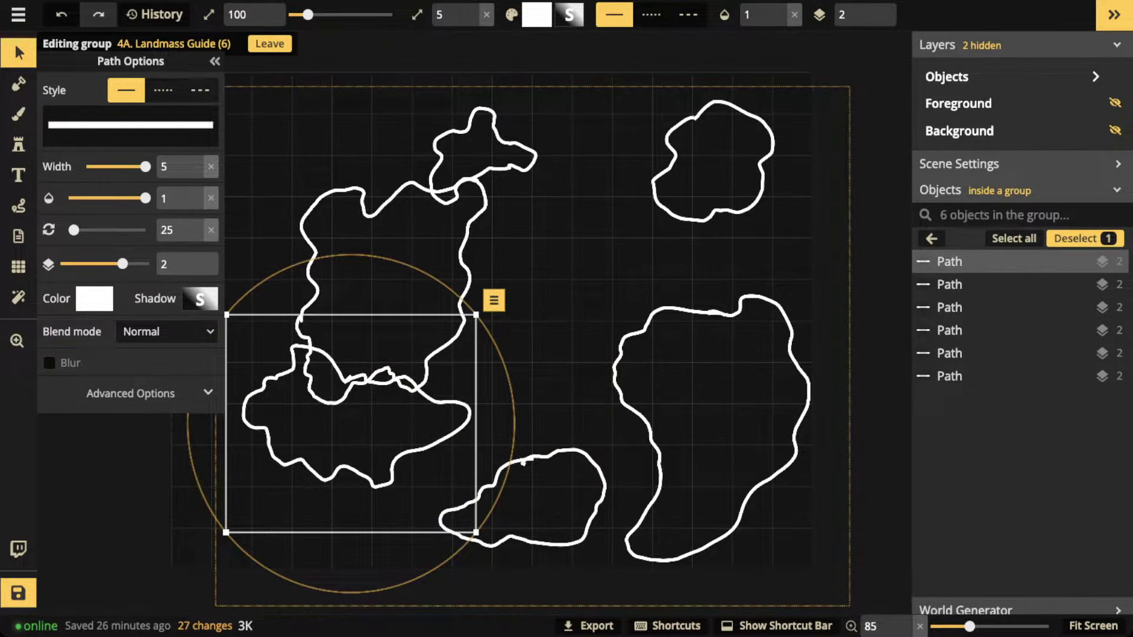
{"action": "left_click_drag", "start_coordinate": [700, 427], "coordinate": [665, 327]}
{"action": "left_click", "coordinate": [713, 160]}
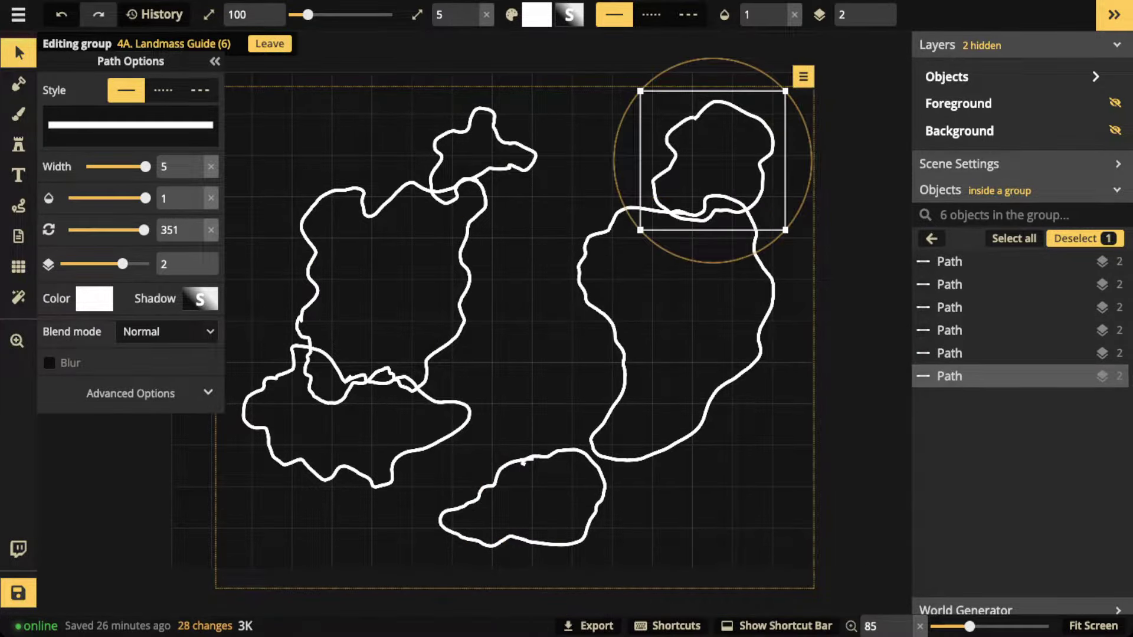
{"action": "left_click_drag", "start_coordinate": [670, 139], "coordinate": [575, 192]}
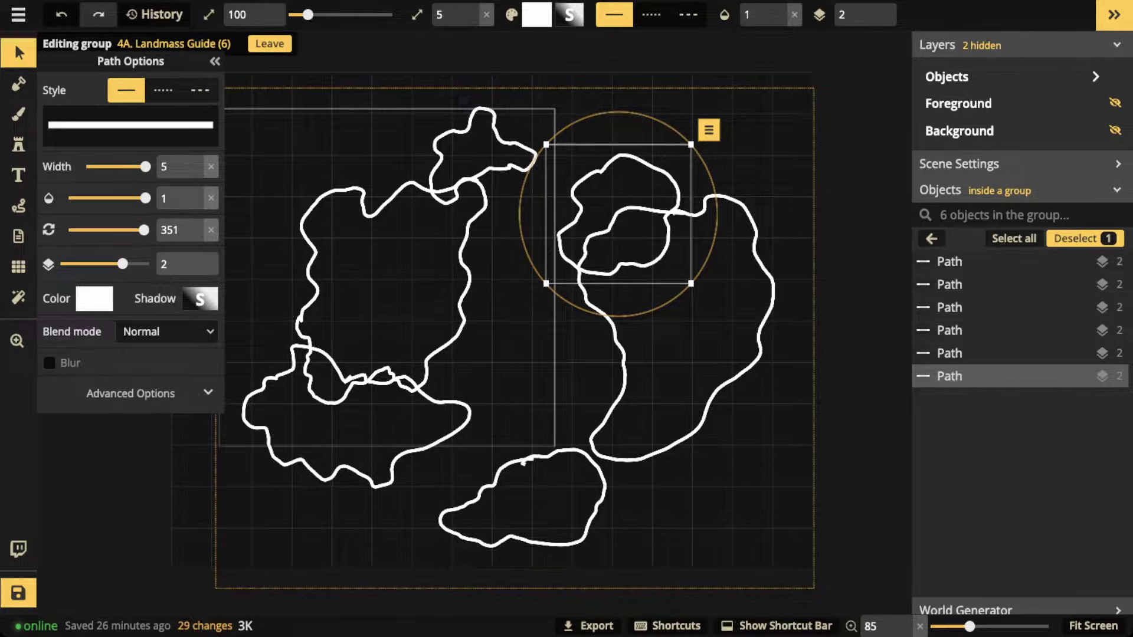
{"action": "left_click_drag", "start_coordinate": [525, 496], "coordinate": [573, 462]}
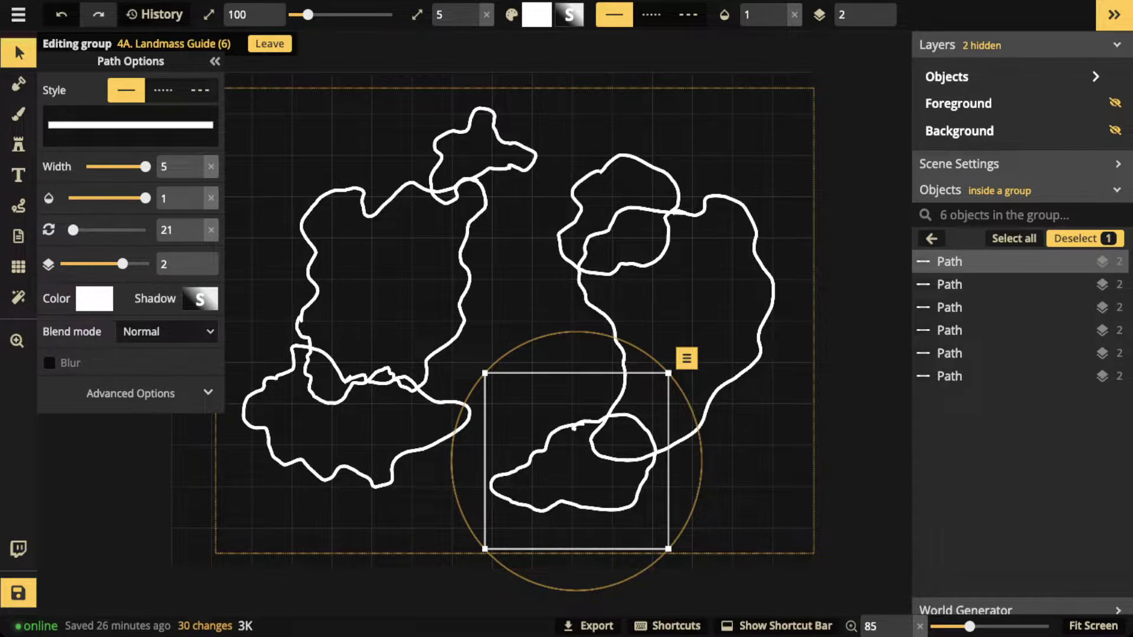
- Move the small top landmass onto the upper-left corner of the large left landmass, and leave the 4A. Landmass Guide group
{"action": "left_click", "coordinate": [481, 155]}
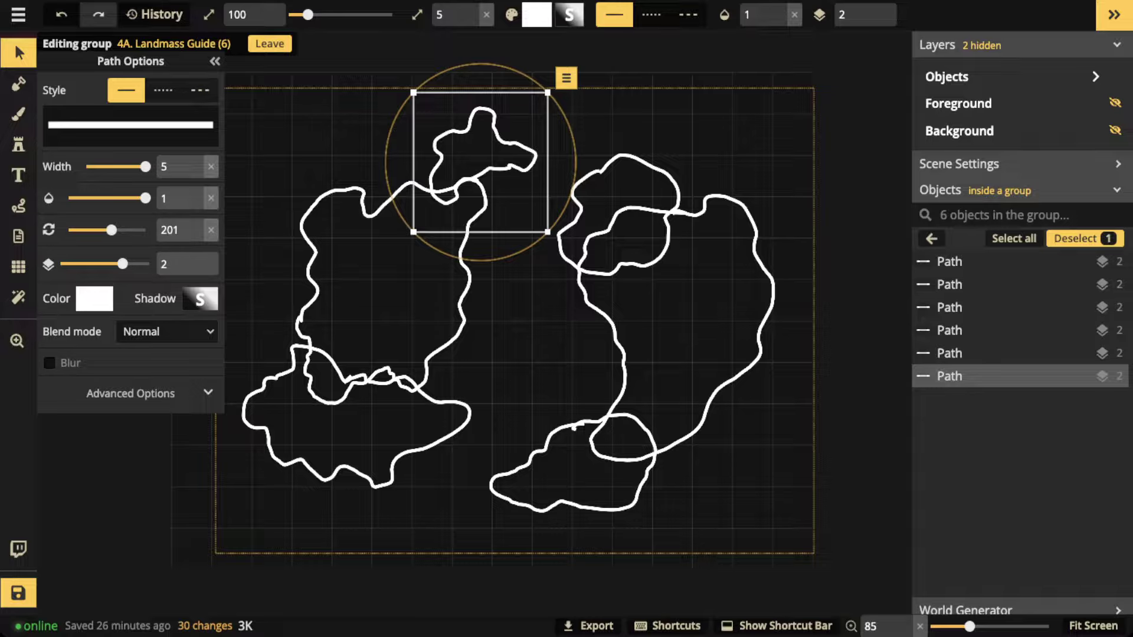
{"action": "left_click_drag", "start_coordinate": [481, 162], "coordinate": [402, 167]}
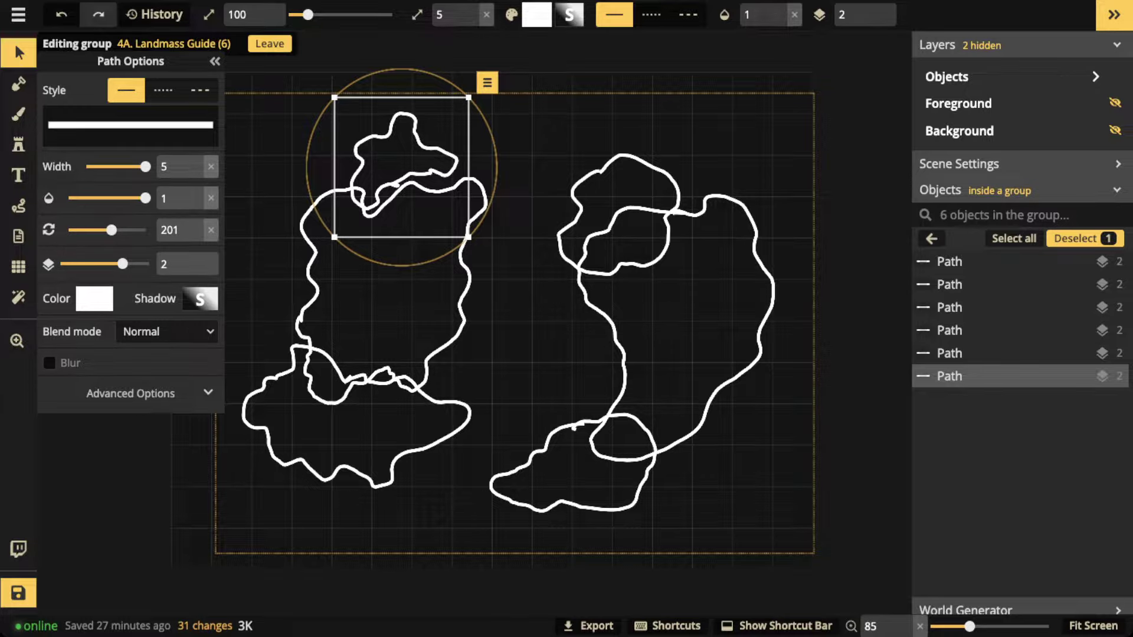
{"action": "left_click_drag", "start_coordinate": [402, 167], "coordinate": [352, 173]}
{"action": "left_click_drag", "start_coordinate": [355, 122], "coordinate": [345, 128]}
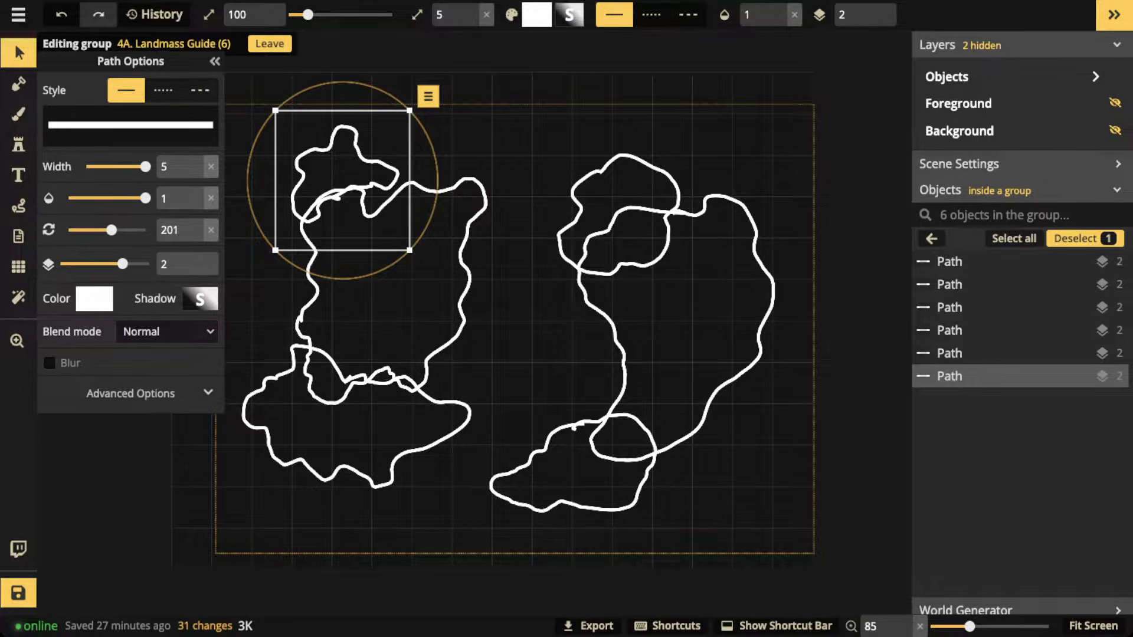
{"action": "key", "text": "Escape"}
{"action": "key", "text": "Escape"}
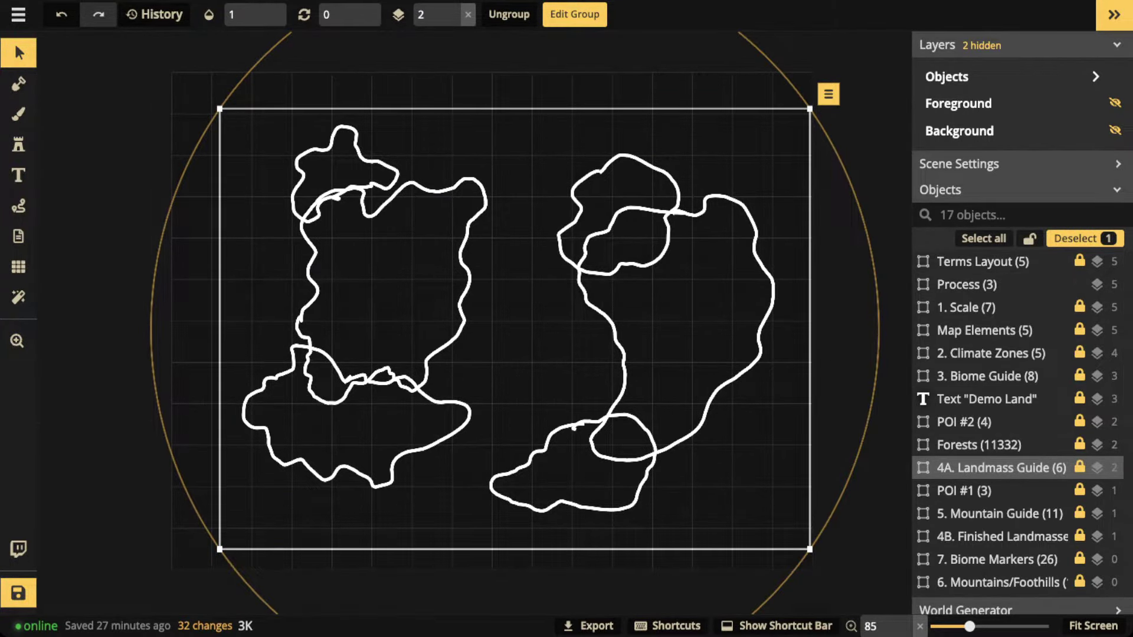
- Delete the 4A. Landmass Guide group and show the 4B. Finished Landmasses group at opacity 1
{"action": "key", "text": "Delete"}
{"action": "left_click", "coordinate": [984, 514]}
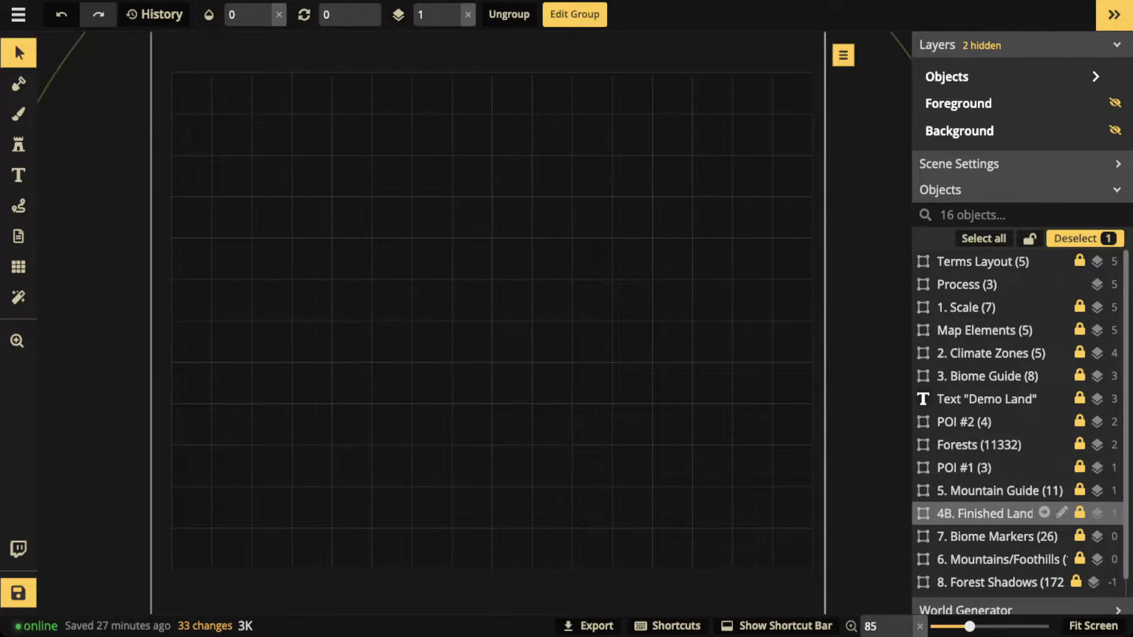
{"action": "left_click", "coordinate": [265, 9]}
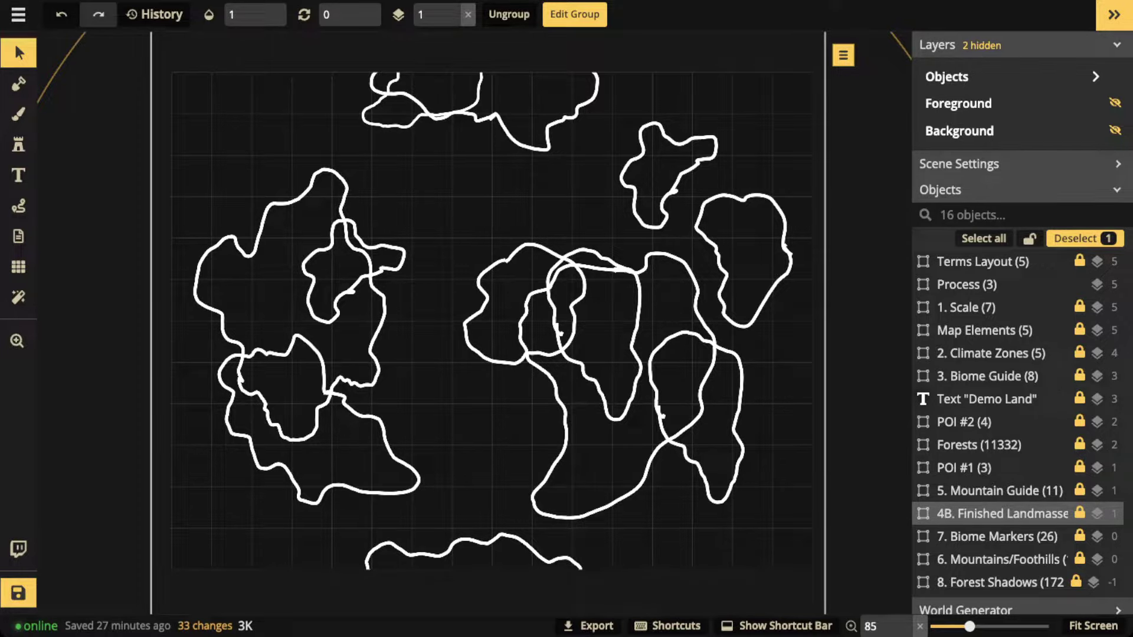
- Set up the Path tool in Free-Draw mode with the red line colour ff0000
{"action": "left_click", "coordinate": [18, 206]}
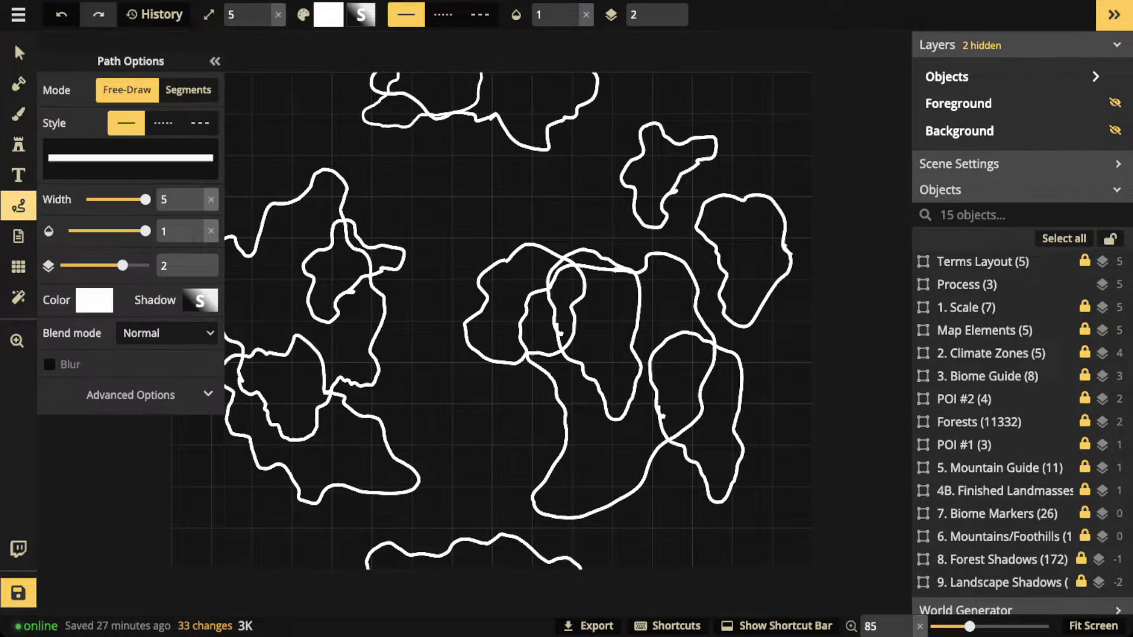
{"action": "left_click", "coordinate": [94, 300]}
{"action": "left_click", "coordinate": [289, 208]}
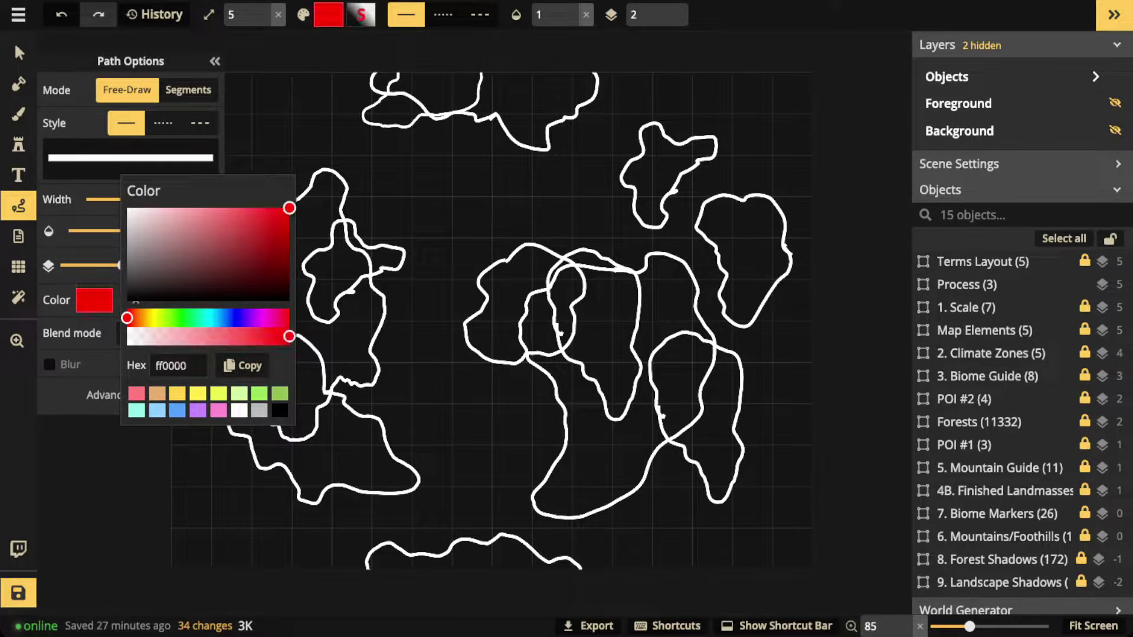
{"action": "key", "text": "Escape"}
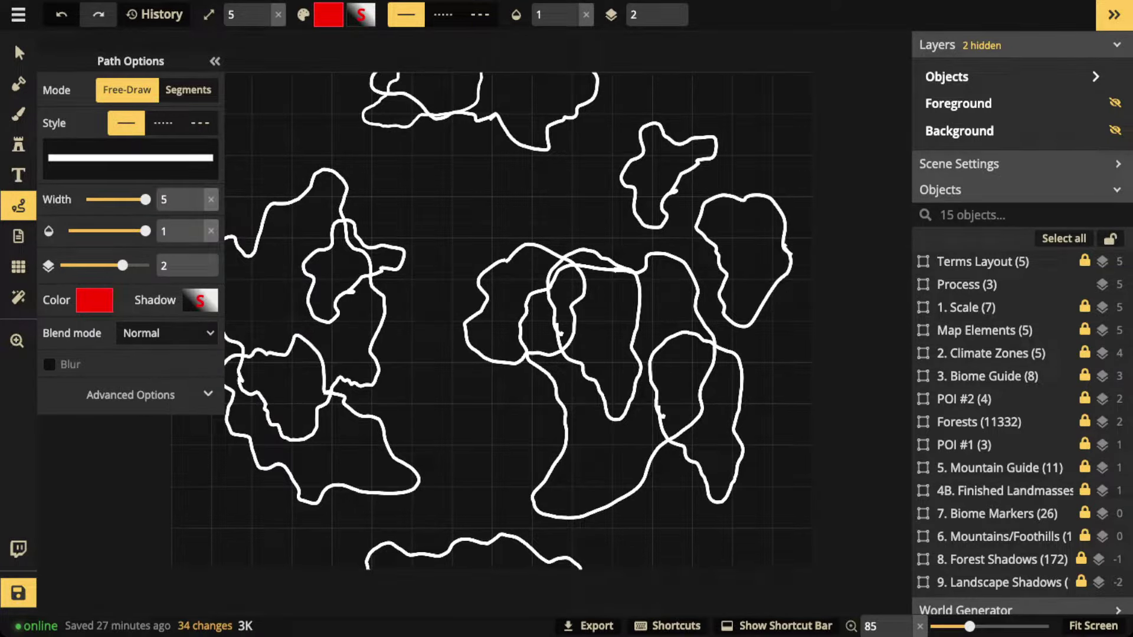
{"action": "left_click_drag", "start_coordinate": [501, 319], "coordinate": [579, 334]}
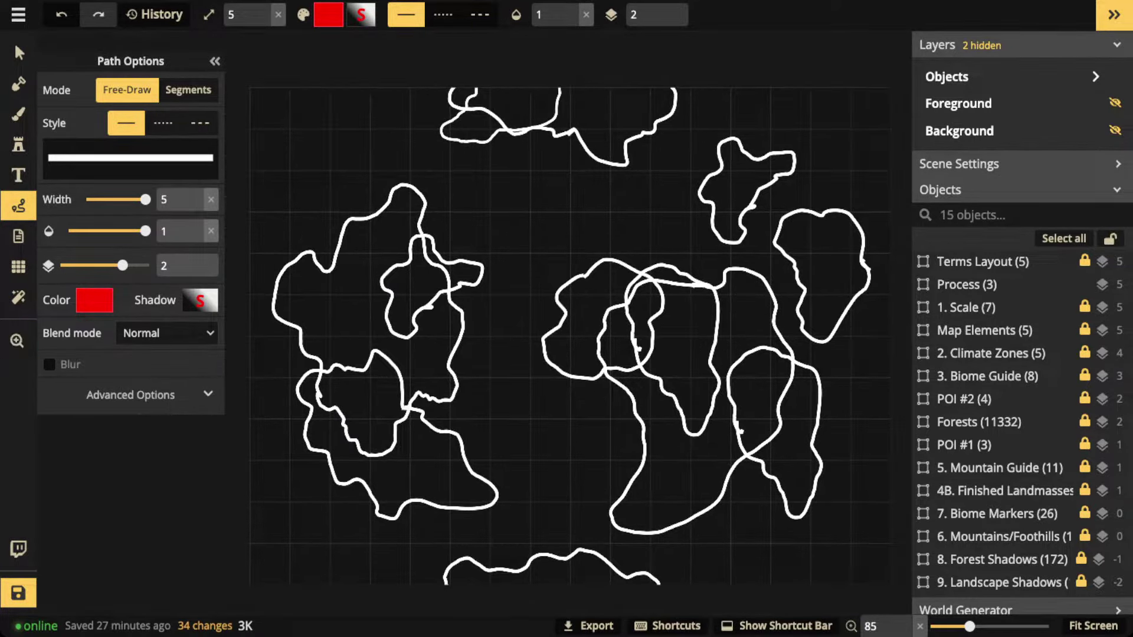
- Trace three overlap areas of the combined landmasses with red outlines, one on each part in turn, deleting each outline after drawing it
{"action": "mouse_move", "coordinate": [417, 236]}
{"action": "left_mouse_down"}
{"action": "mouse_move", "coordinate": [386, 288]}
{"action": "mouse_move", "coordinate": [387, 322]}
{"action": "mouse_move", "coordinate": [411, 332]}
{"action": "mouse_move", "coordinate": [446, 290]}
{"action": "mouse_move", "coordinate": [417, 236]}
{"action": "left_mouse_up"}
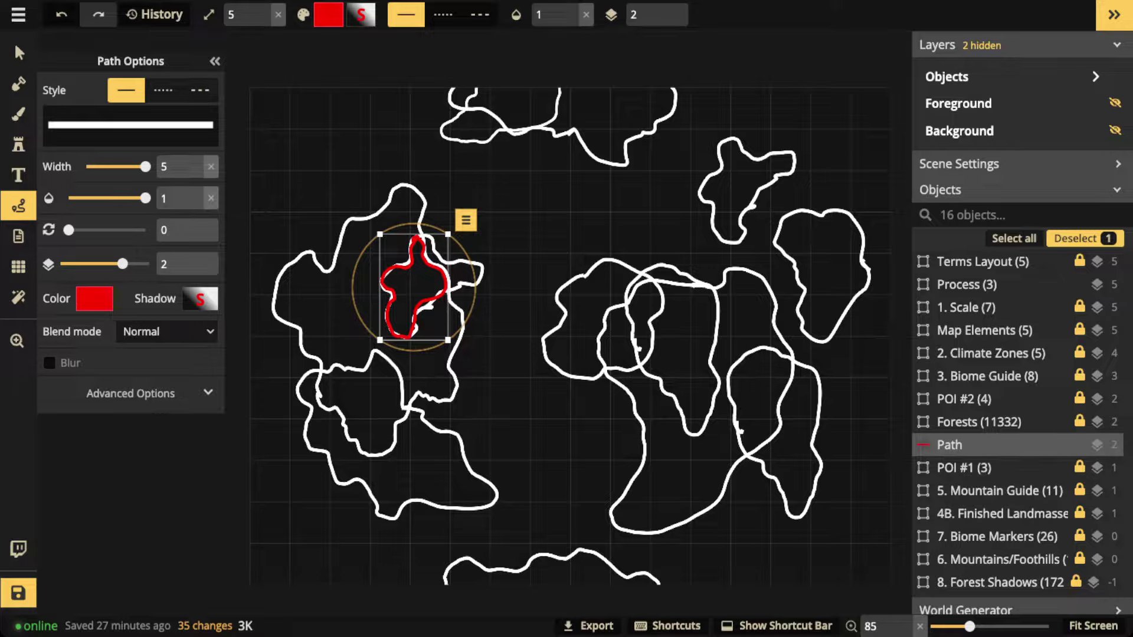
{"action": "key", "text": "Delete"}
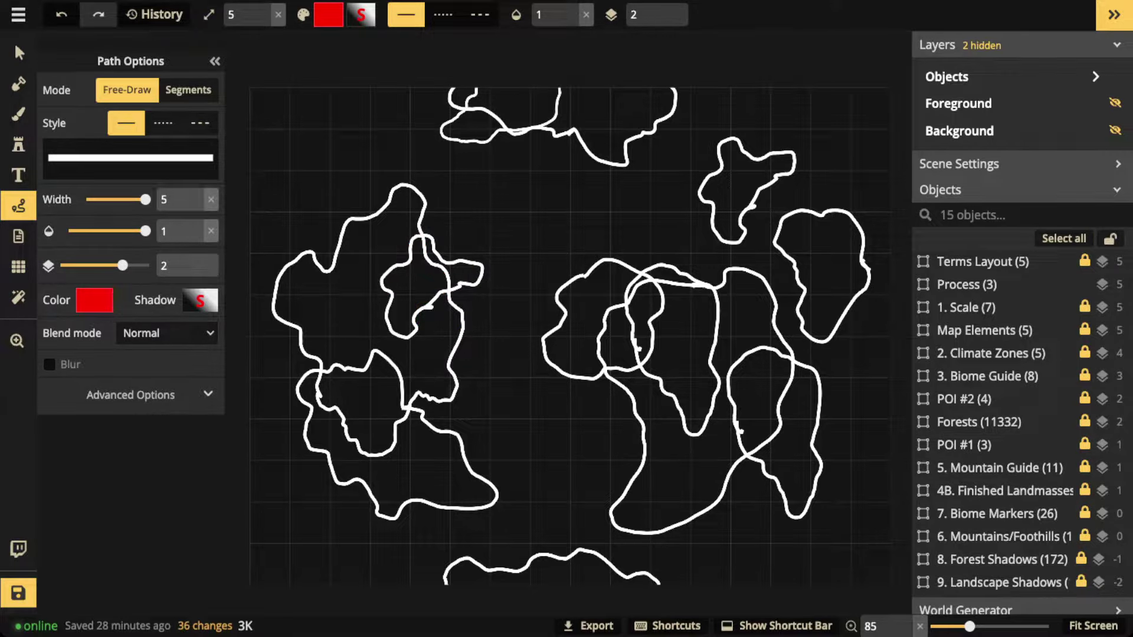
{"action": "mouse_move", "coordinate": [375, 353]}
{"action": "left_mouse_down"}
{"action": "mouse_move", "coordinate": [332, 365]}
{"action": "mouse_move", "coordinate": [316, 391]}
{"action": "mouse_move", "coordinate": [368, 452]}
{"action": "mouse_move", "coordinate": [394, 440]}
{"action": "mouse_move", "coordinate": [409, 401]}
{"action": "mouse_move", "coordinate": [395, 364]}
{"action": "mouse_move", "coordinate": [373, 352]}
{"action": "left_mouse_up"}
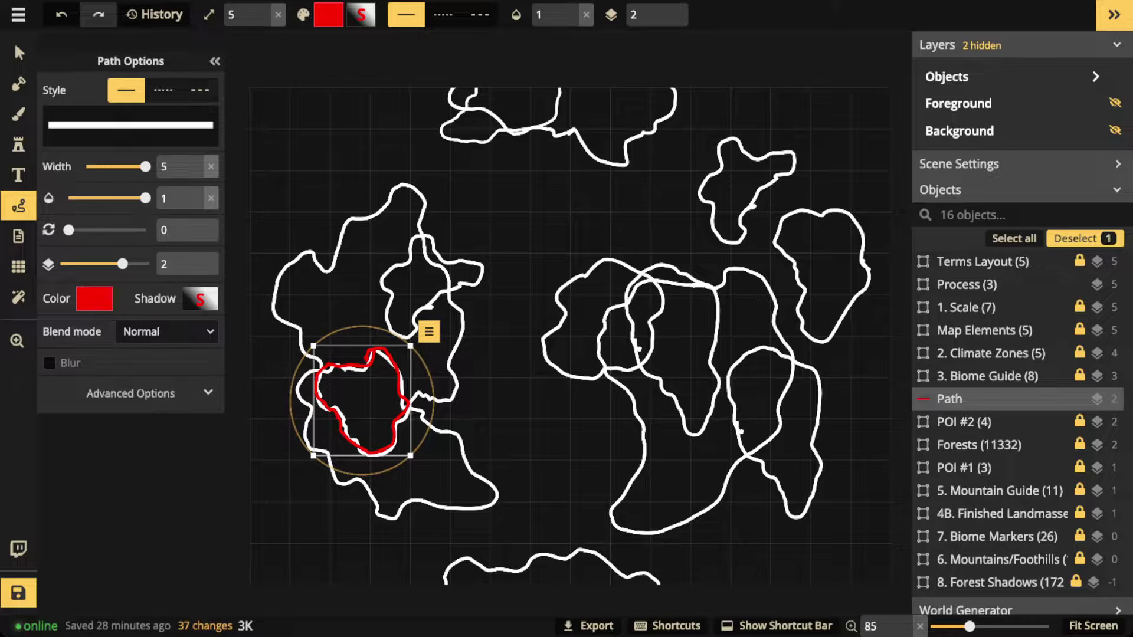
{"action": "key", "text": "Delete"}
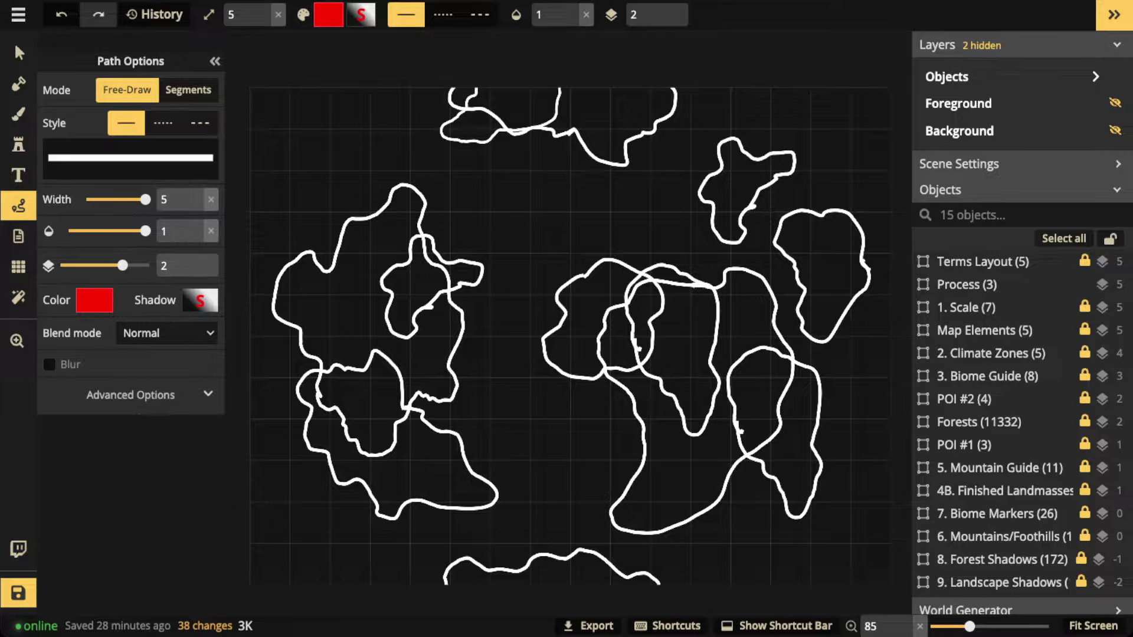
{"action": "mouse_move", "coordinate": [649, 279]}
{"action": "left_mouse_down"}
{"action": "mouse_move", "coordinate": [602, 345]}
{"action": "mouse_move", "coordinate": [646, 356]}
{"action": "mouse_move", "coordinate": [661, 288]}
{"action": "mouse_move", "coordinate": [638, 276]}
{"action": "left_mouse_up"}
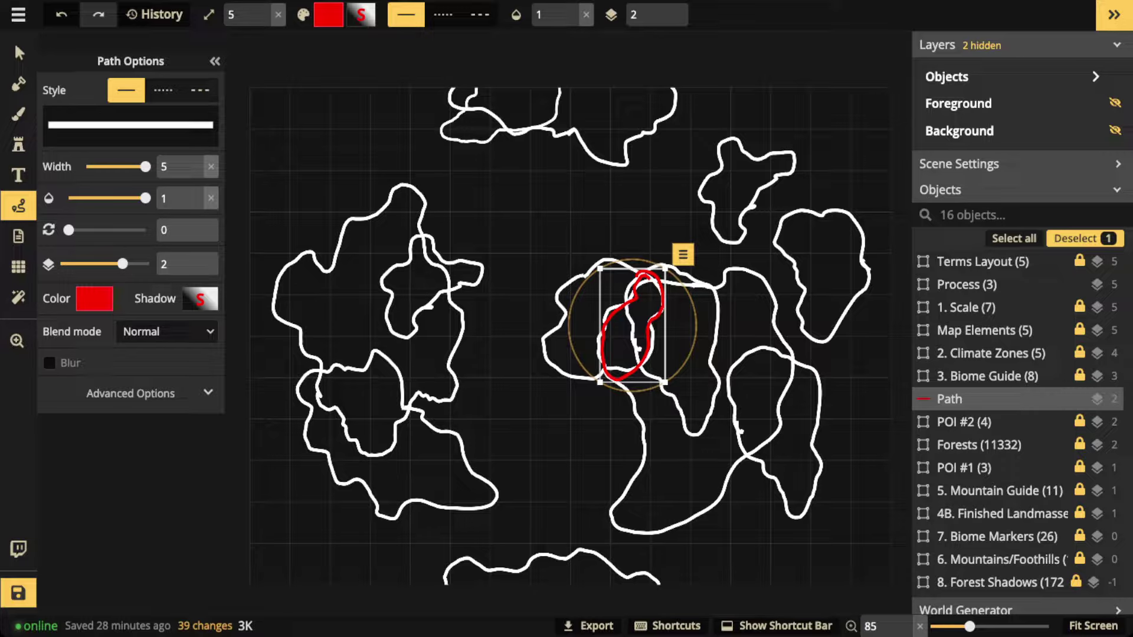
{"action": "key", "text": "Delete"}
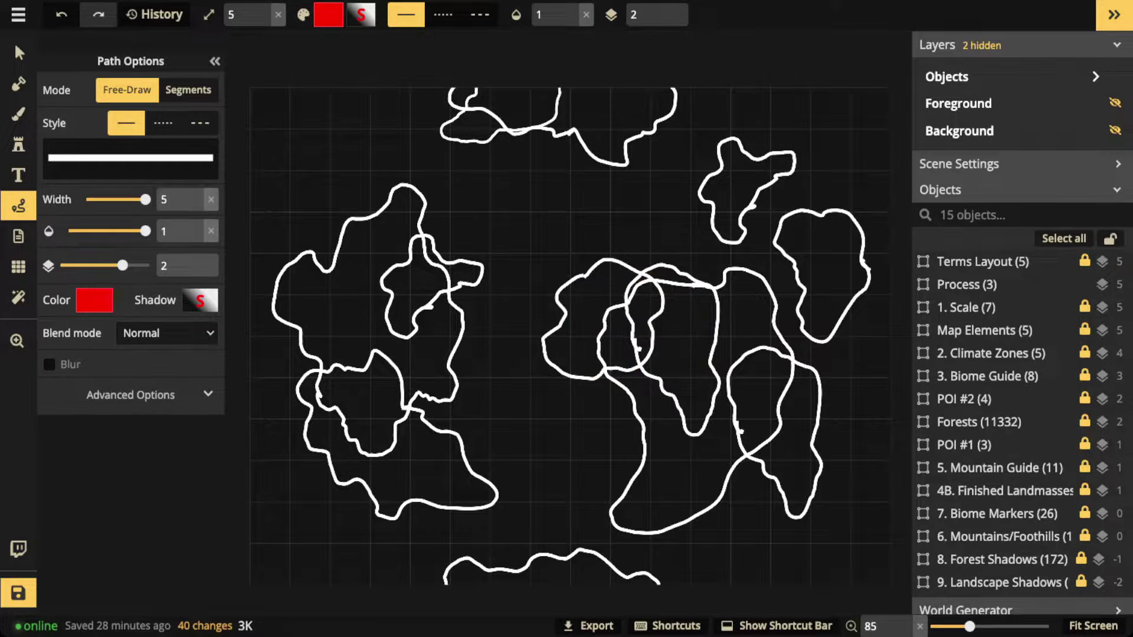
- Show the Background and Foreground layers, and lower the opacity of the 4B. Finished Landmasses group to 0.22
{"action": "left_click", "coordinate": [18, 52]}
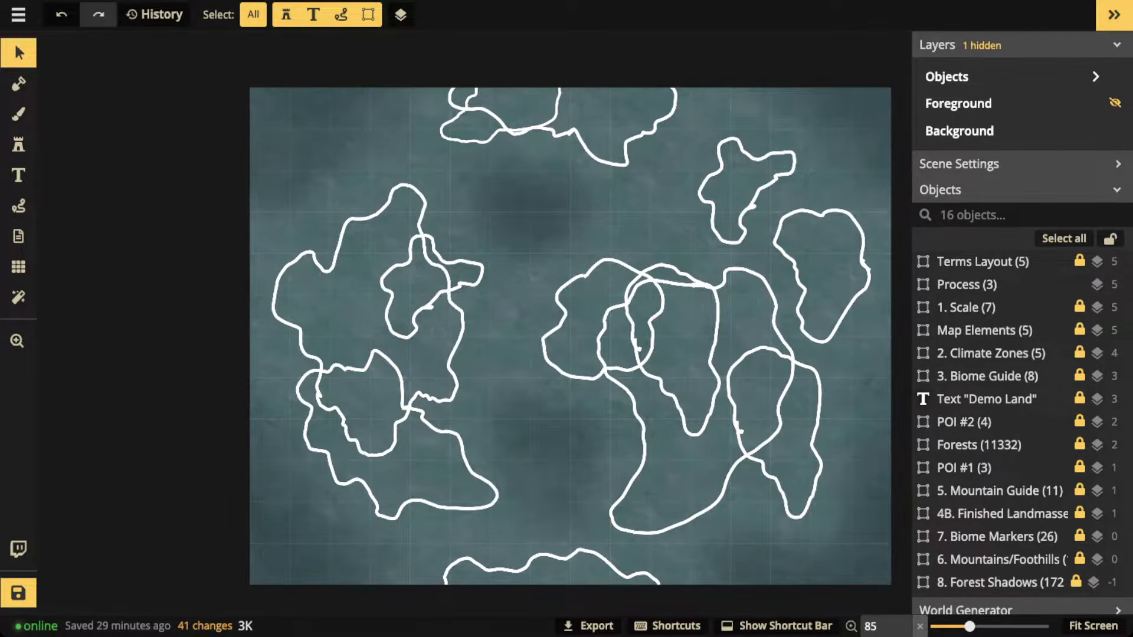
{"action": "left_click", "coordinate": [1115, 103]}
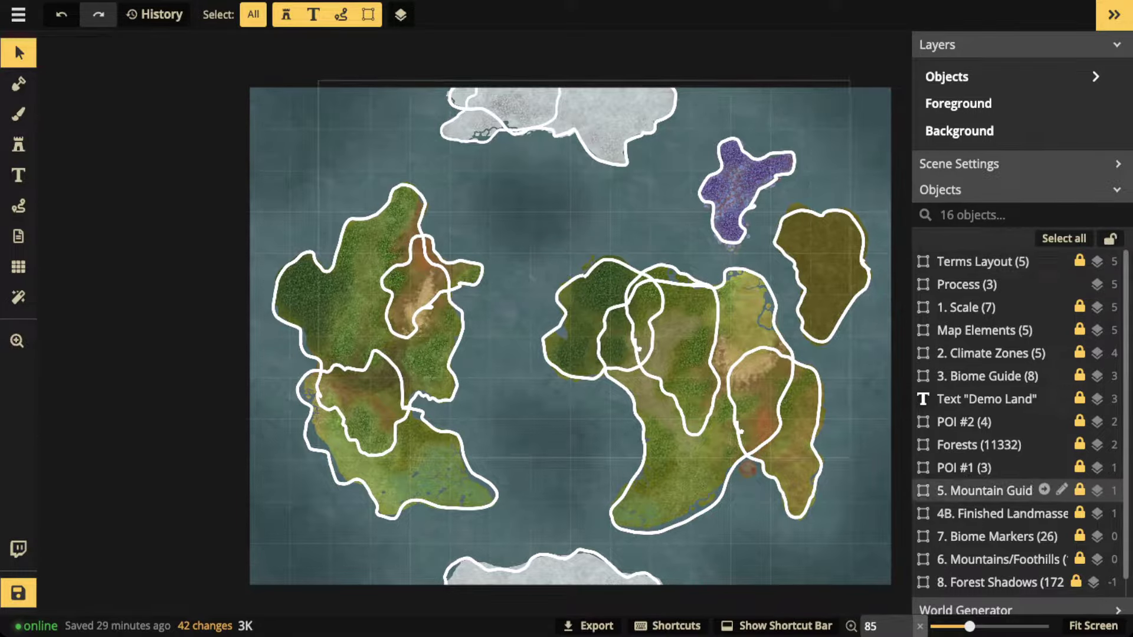
{"action": "scroll", "coordinate": [1003, 469], "scroll_direction": "down", "scroll_amount": 1}
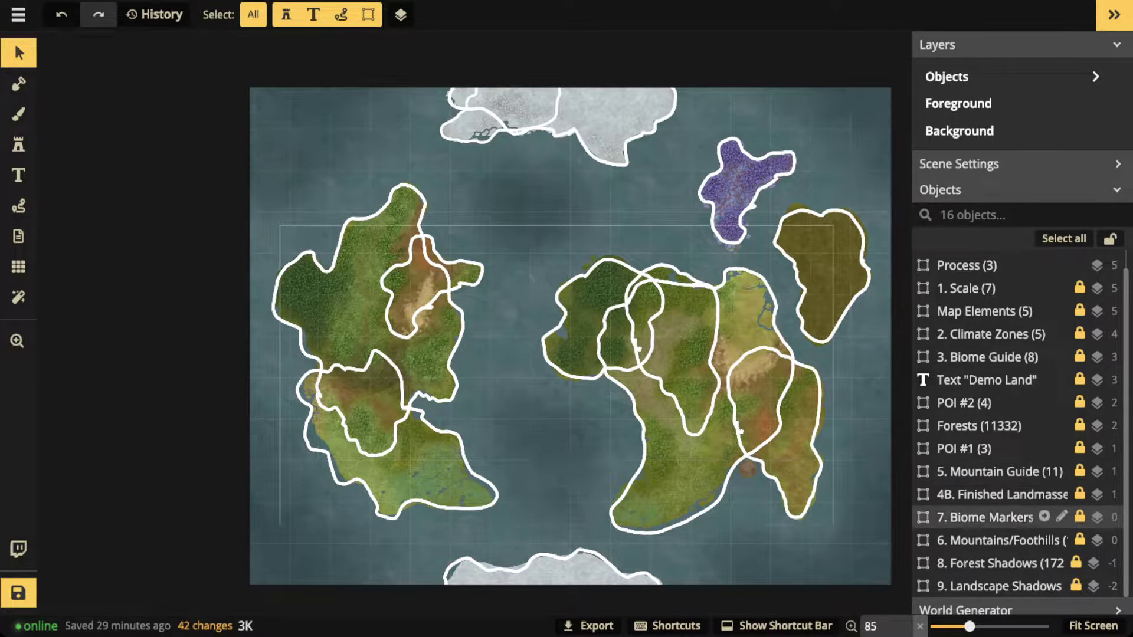
{"action": "left_click", "coordinate": [986, 494]}
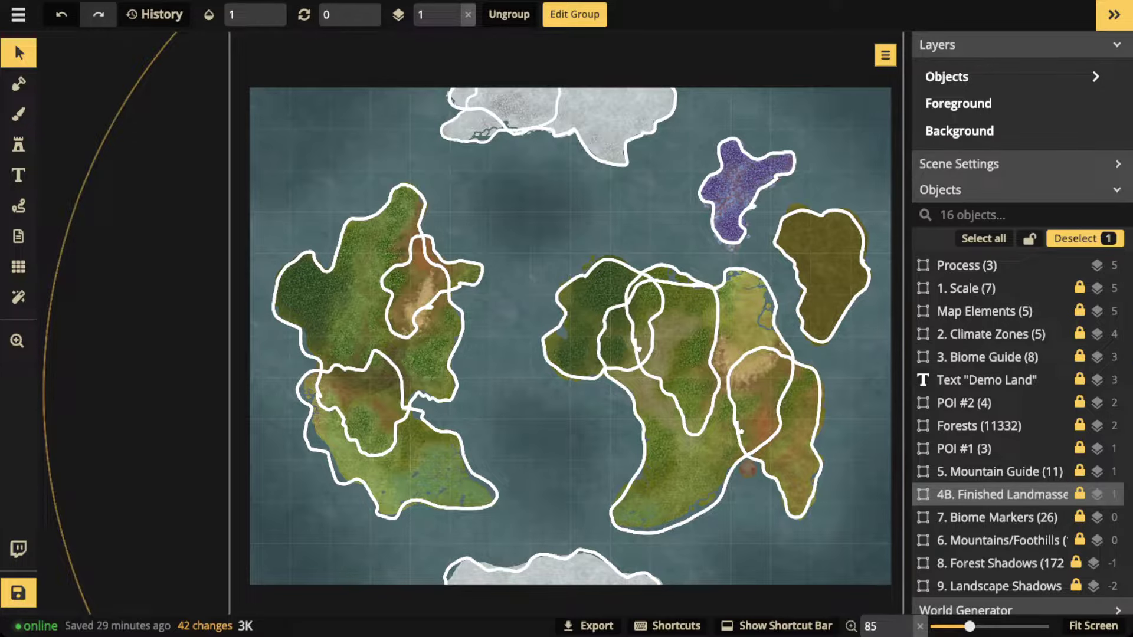
{"action": "left_click", "coordinate": [240, 14]}
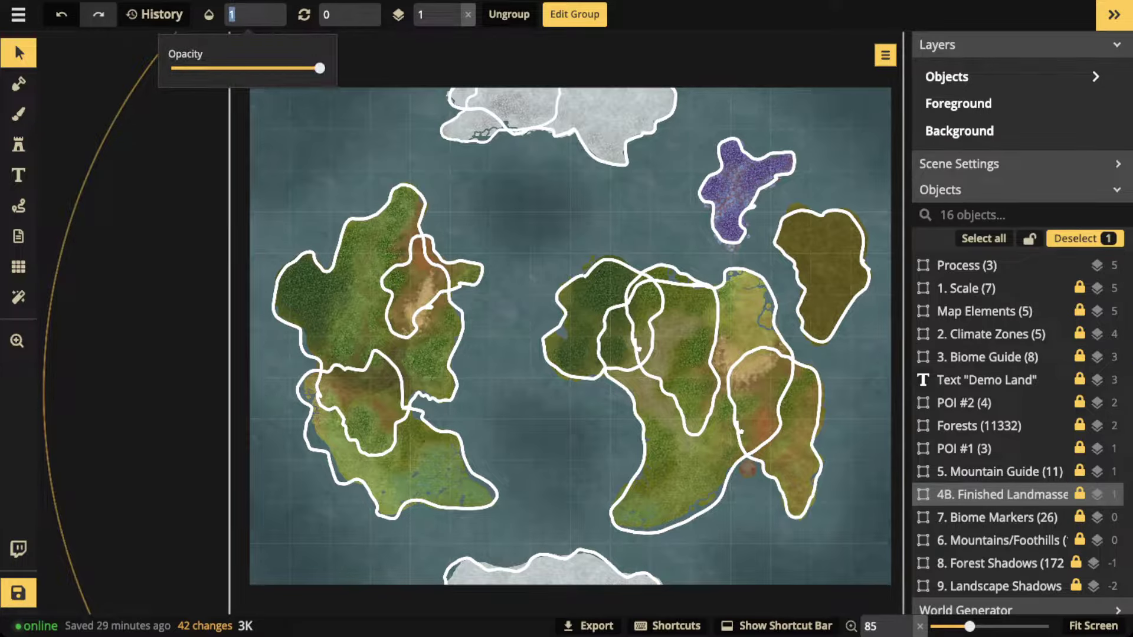
{"action": "type", "text": "0.43"}
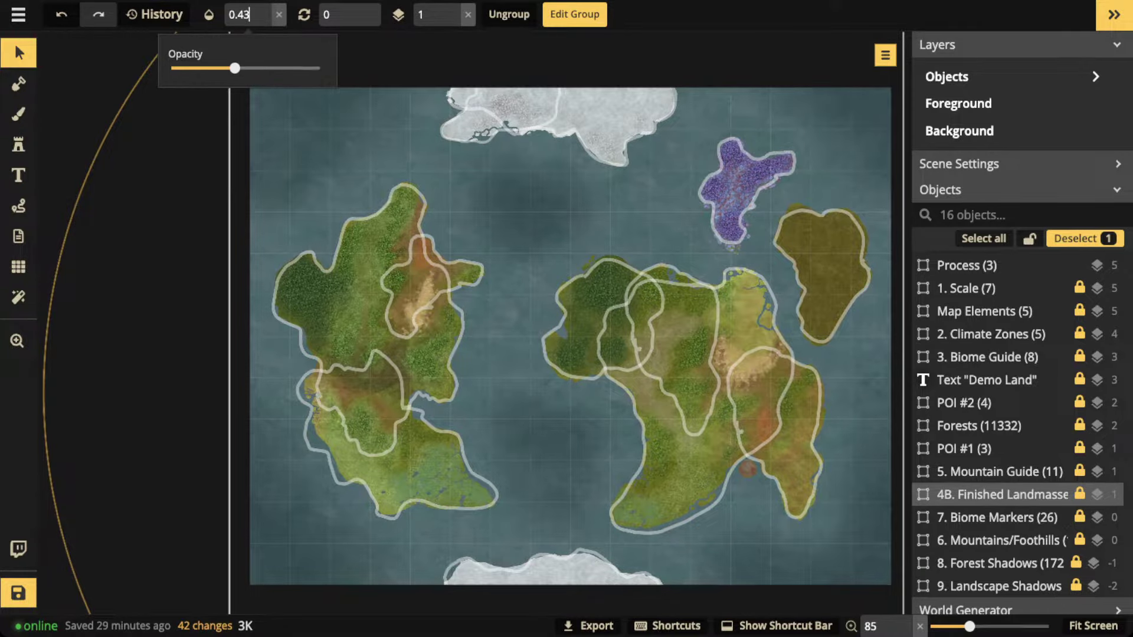
{"action": "key", "text": "BackSpace"}
{"action": "key", "text": "BackSpace"}
{"action": "type", "text": "22"}
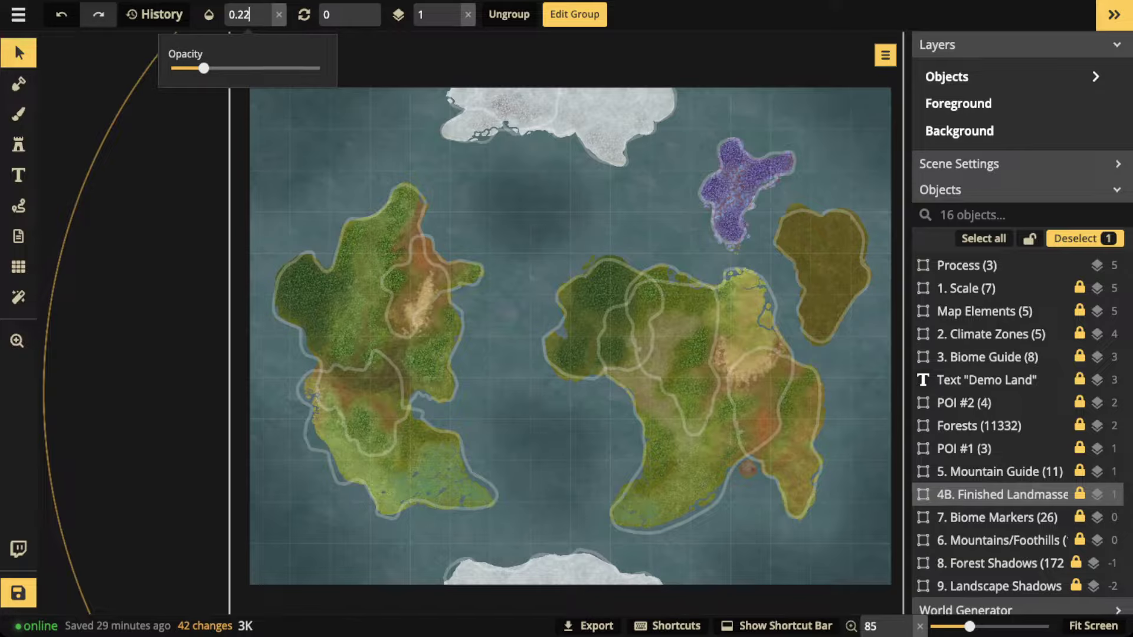
{"action": "key", "text": "Return"}
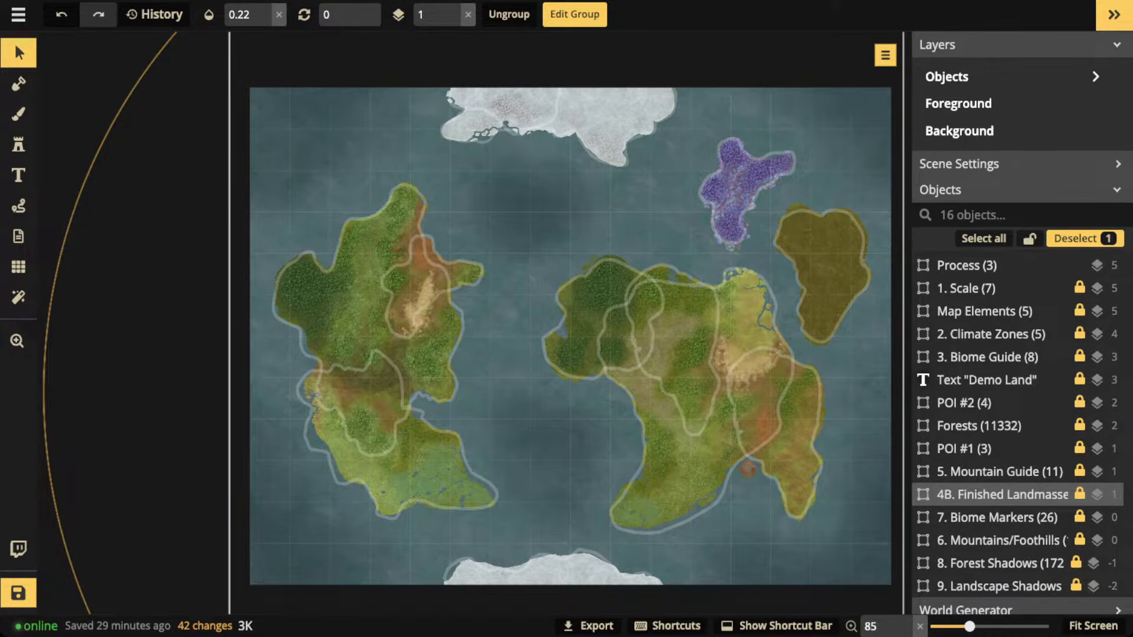
- Show the 5. Mountain Guide group at opacity 1 and delete the 4B. Finished Landmasses group
{"action": "scroll", "coordinate": [1004, 531], "scroll_direction": "down", "scroll_amount": 1}
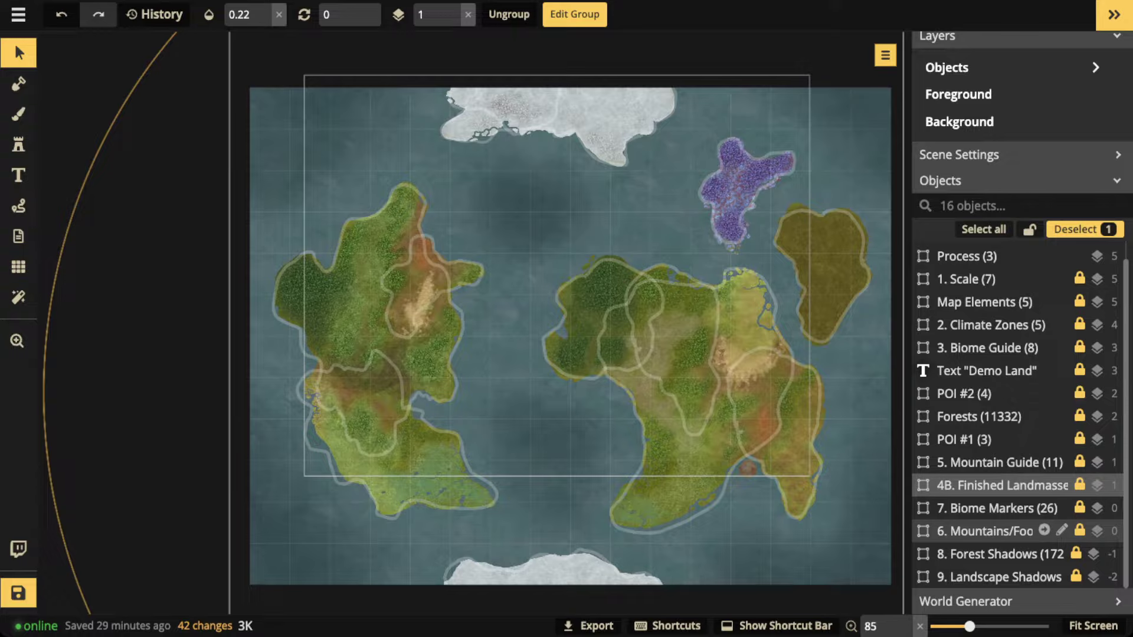
{"action": "left_click", "coordinate": [997, 462]}
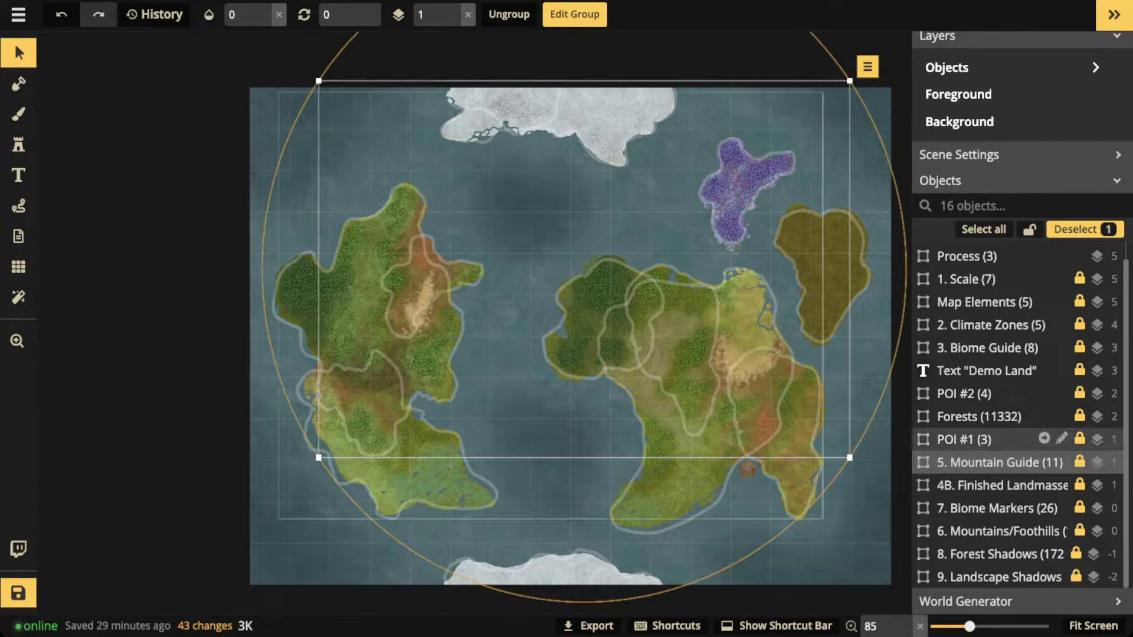
{"action": "left_click", "coordinate": [264, 9]}
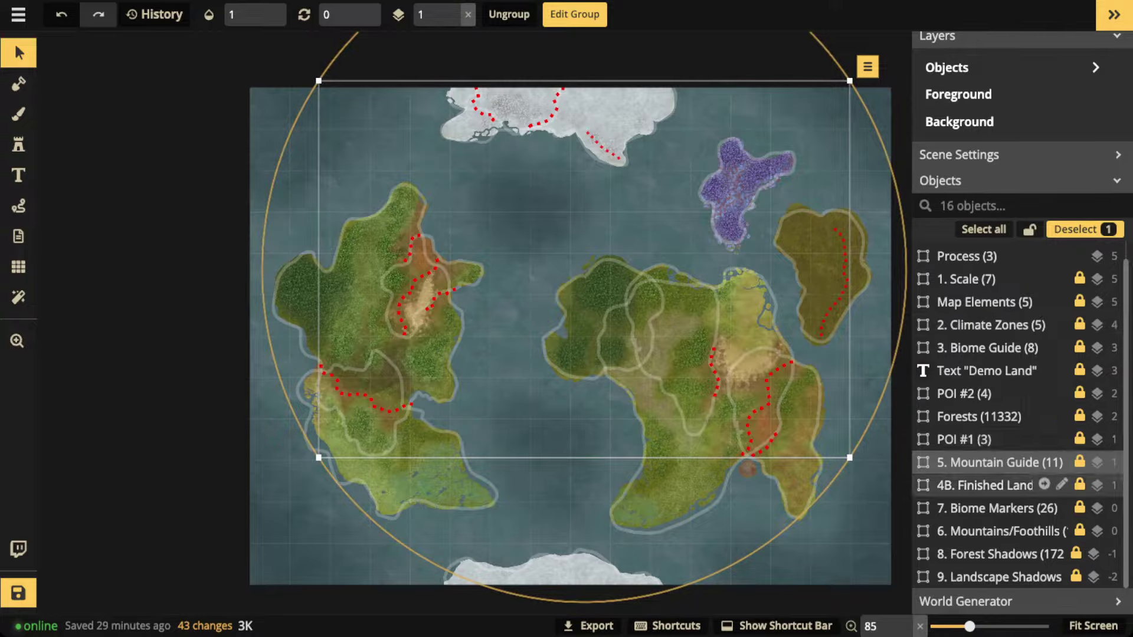
{"action": "left_click", "coordinate": [984, 485]}
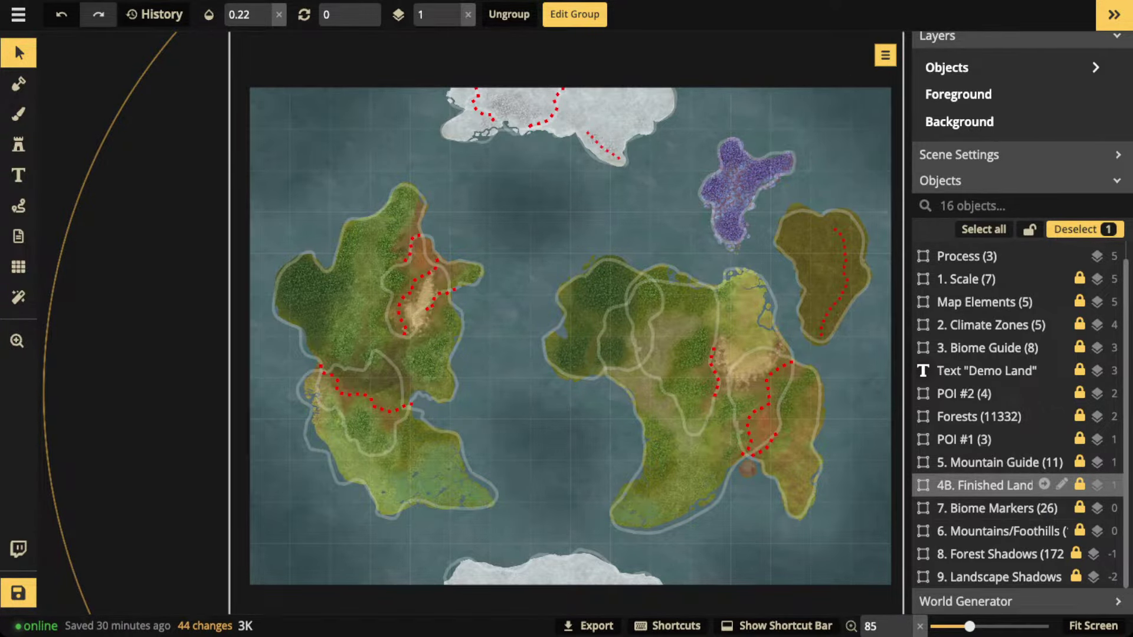
{"action": "key", "text": "Delete"}
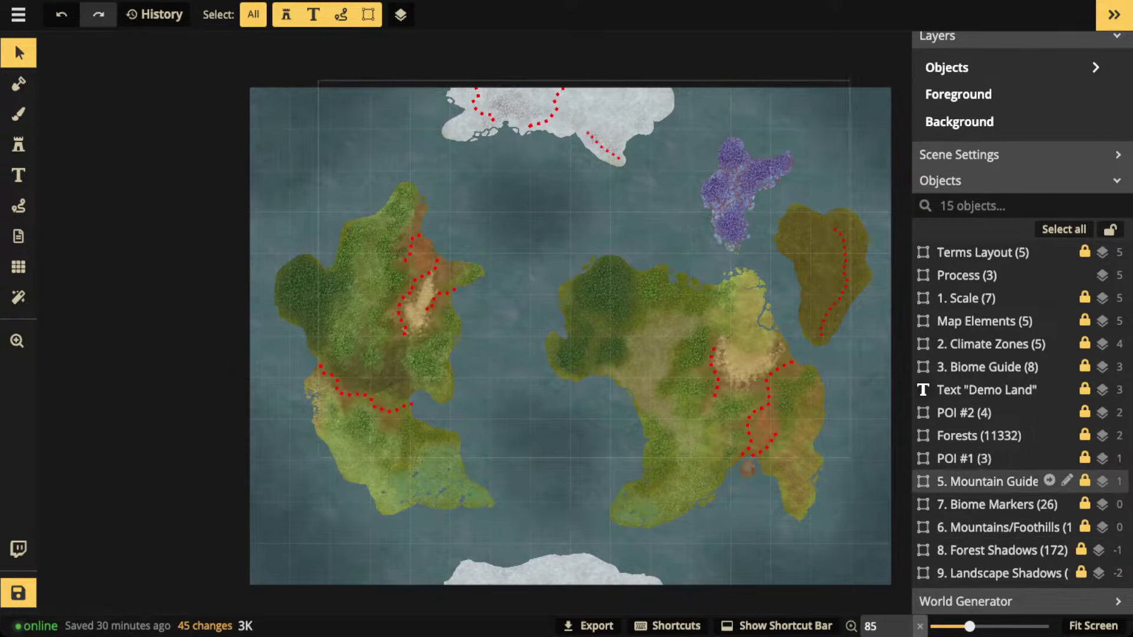
- Lower the 5. Mountain Guide group's opacity to 0.44 and show the 6. Mountains/Foothills group at opacity 1
{"action": "left_click", "coordinate": [987, 482]}
{"action": "left_click", "coordinate": [241, 14]}
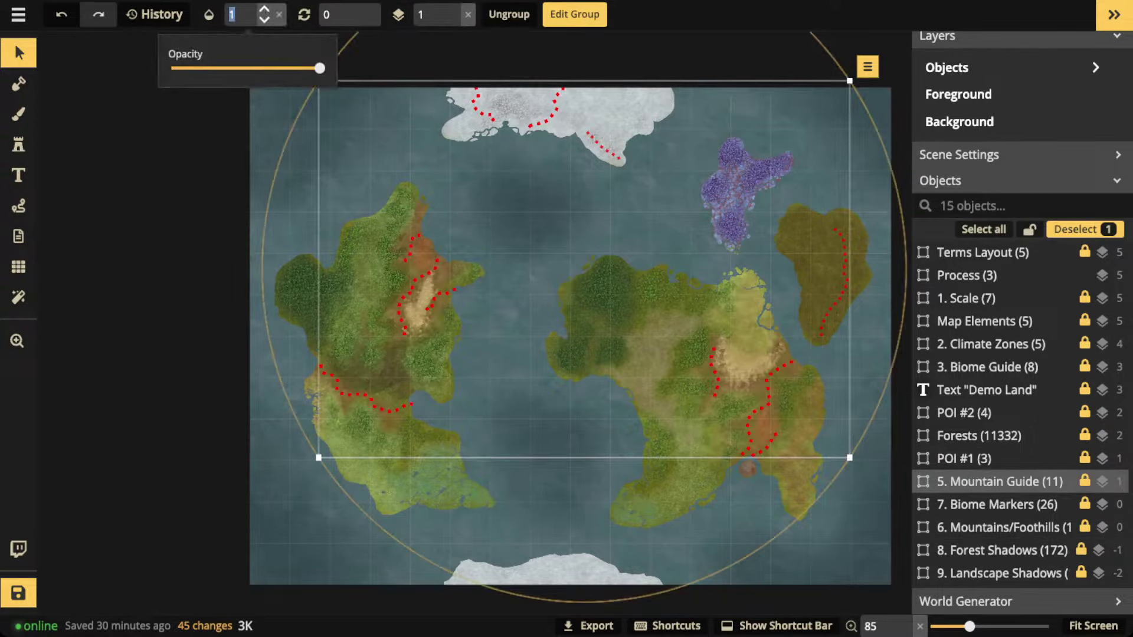
{"action": "type", "text": "0.44"}
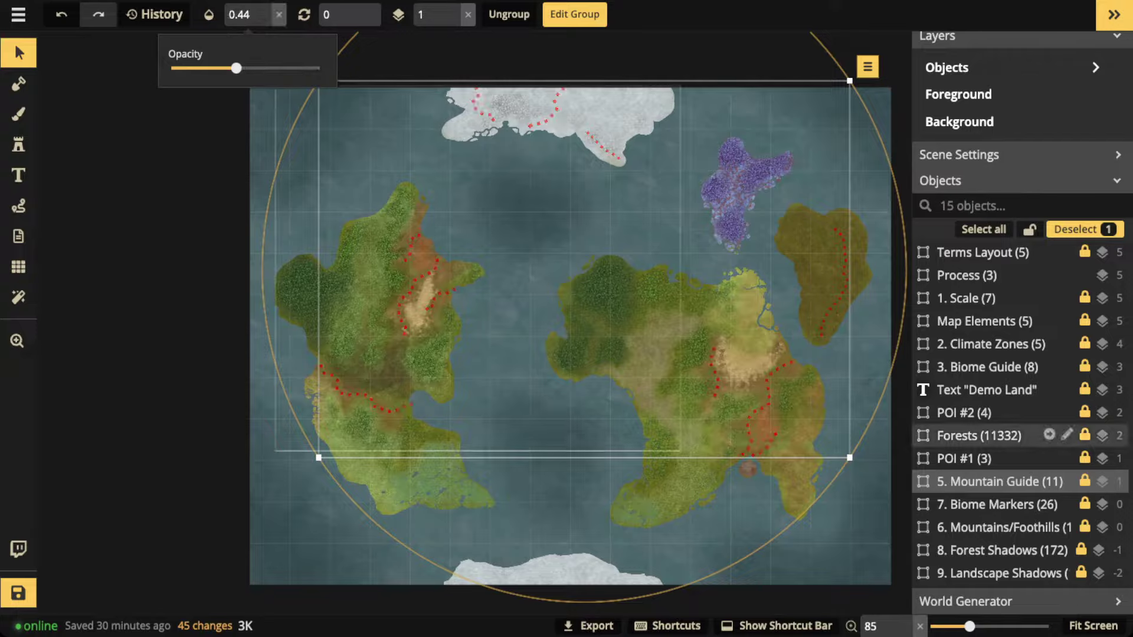
{"action": "left_click", "coordinate": [998, 527]}
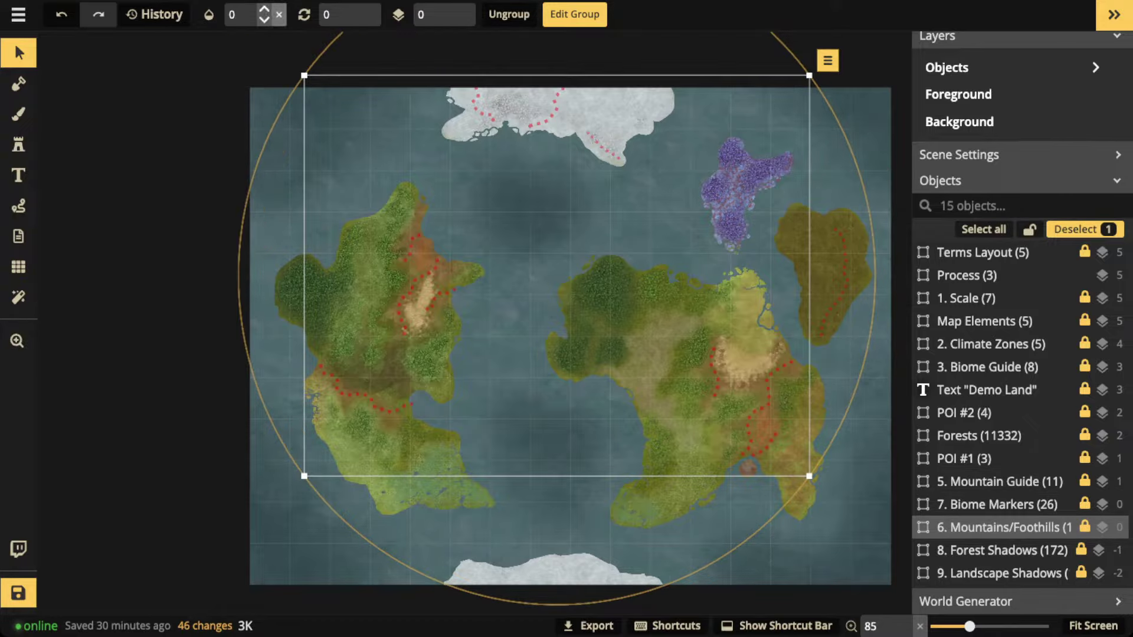
{"action": "left_click", "coordinate": [278, 14]}
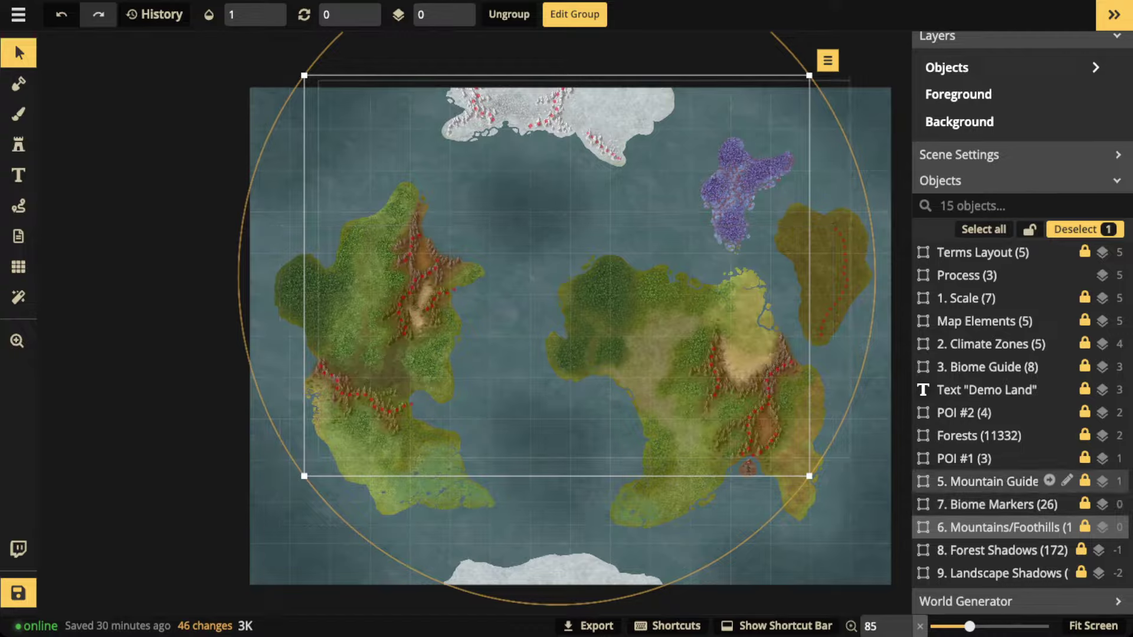
- Delete the 5. Mountain Guide group and inspect the mountain ranges on the western continent up close
{"action": "left_click", "coordinate": [1000, 482]}
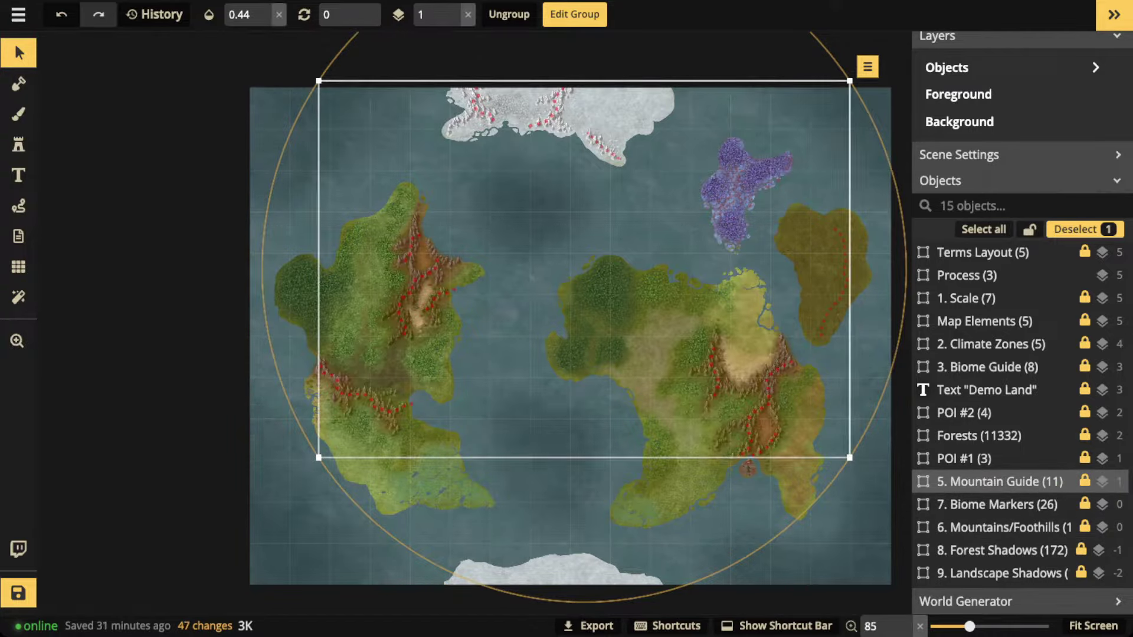
{"action": "key", "text": "Delete"}
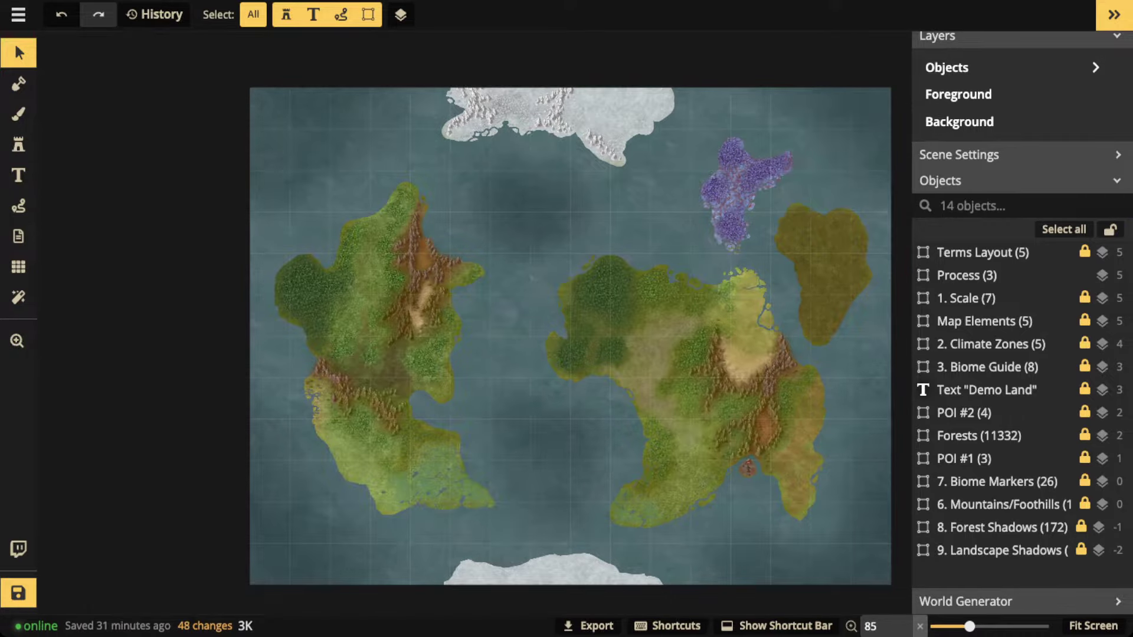
{"action": "scroll", "coordinate": [431, 322], "scroll_direction": "up", "scroll_amount": 5}
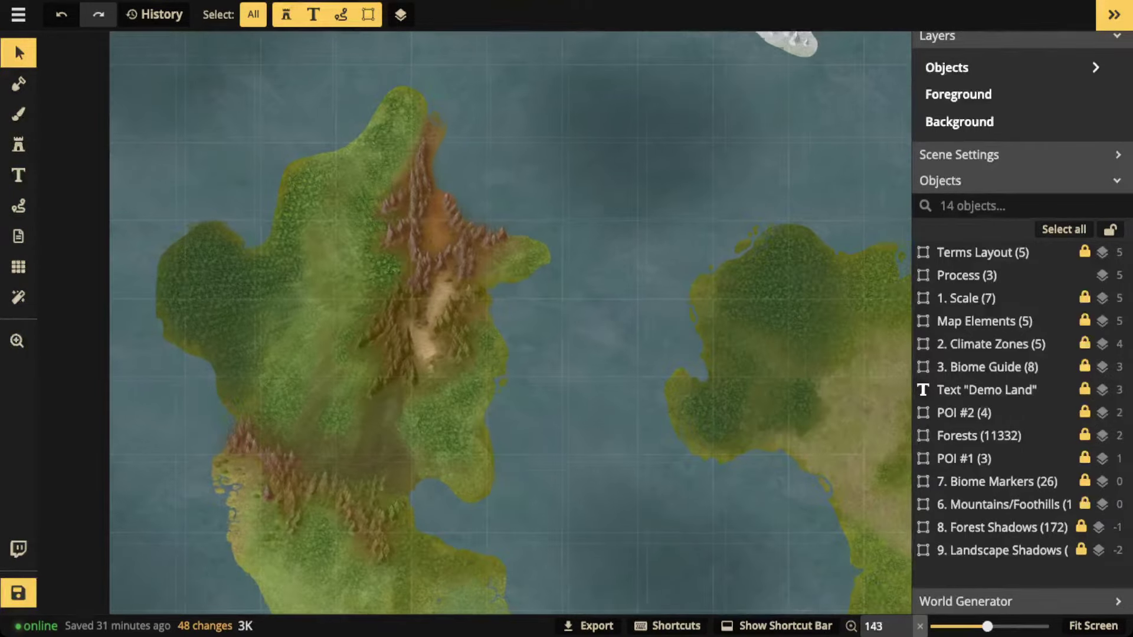
{"action": "scroll", "coordinate": [420, 130], "scroll_direction": "up", "scroll_amount": 5}
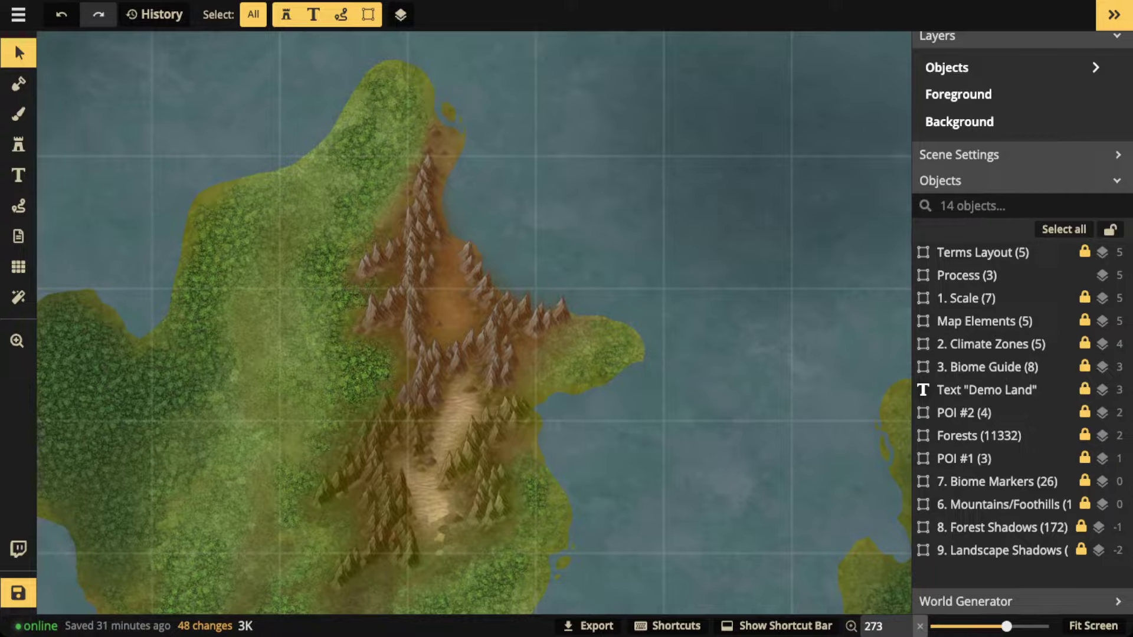
{"action": "scroll", "coordinate": [472, 321], "scroll_direction": "down", "scroll_amount": 4}
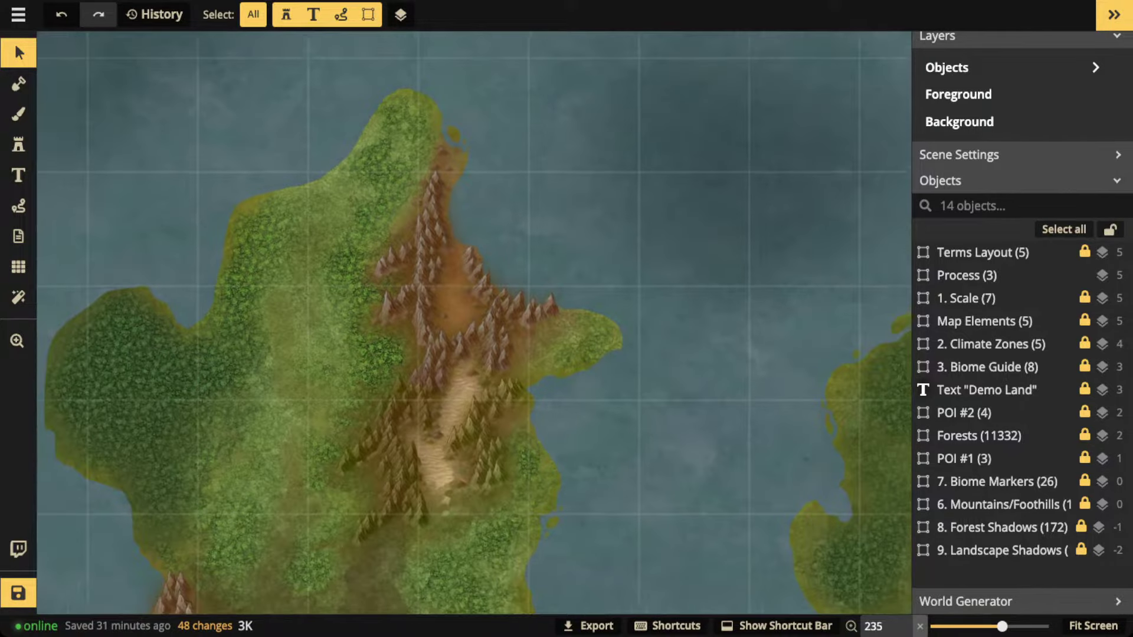
{"action": "scroll", "coordinate": [472, 322], "scroll_direction": "down", "scroll_amount": 3}
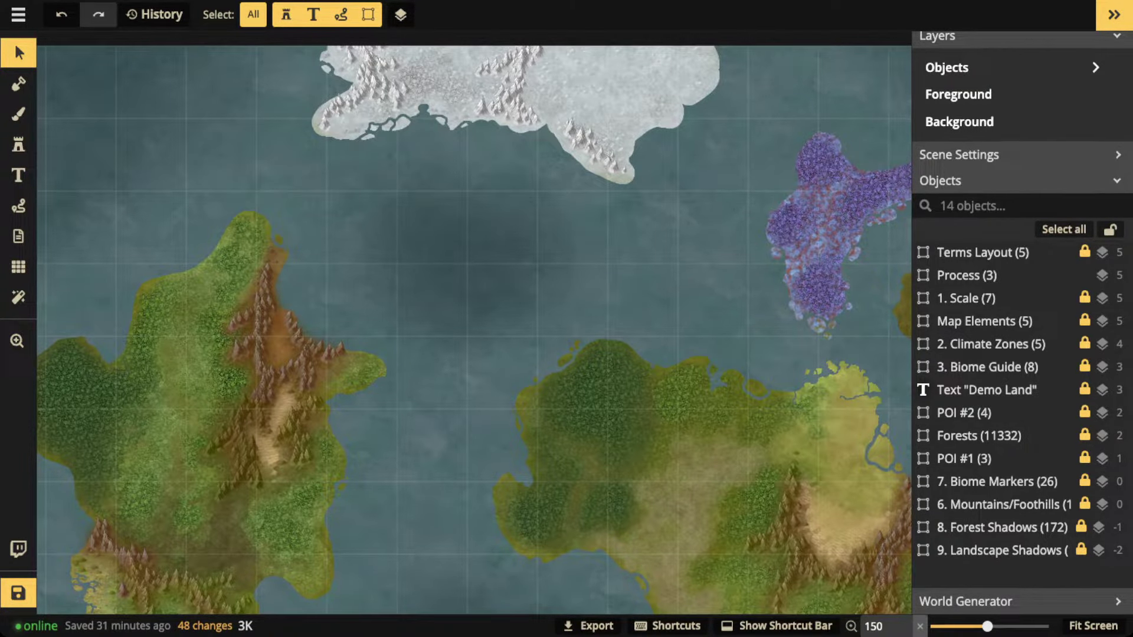
- Draw a winding red free-draw path on layer -4 down the length of the bare olive eastern landmass, and give it the dotted style
{"action": "key", "text": "space"}
{"action": "left_click_drag", "start_coordinate": [826, 331], "coordinate": [461, 310]}
{"action": "scroll", "coordinate": [472, 310], "scroll_direction": "up", "scroll_amount": 3}
{"action": "scroll", "coordinate": [402, 321], "scroll_direction": "up", "scroll_amount": 3}
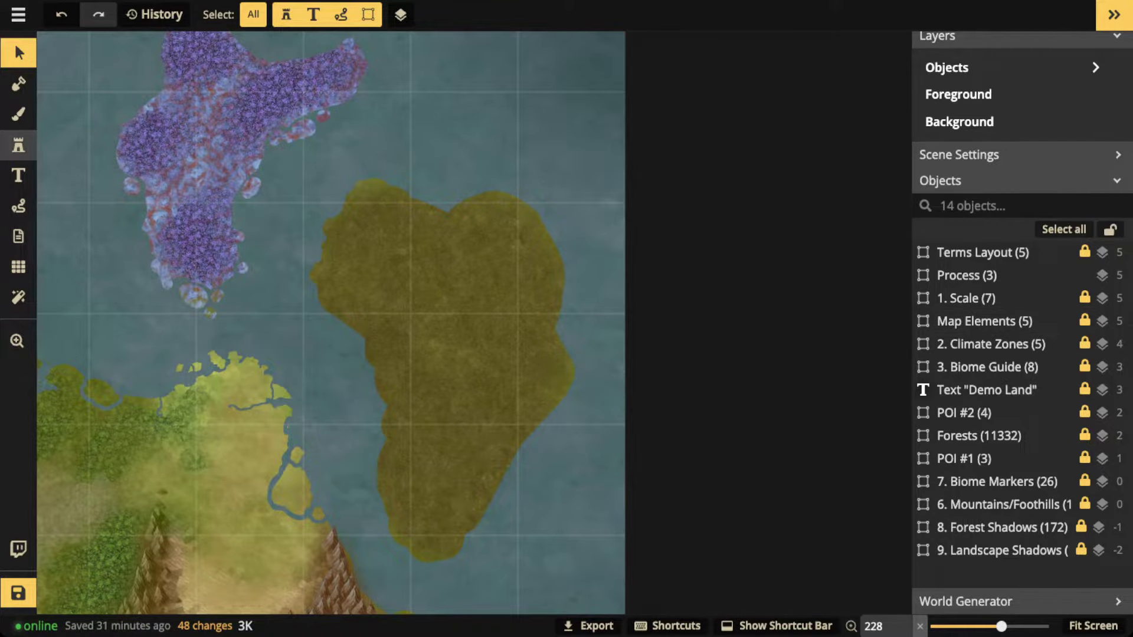
{"action": "left_click", "coordinate": [18, 145]}
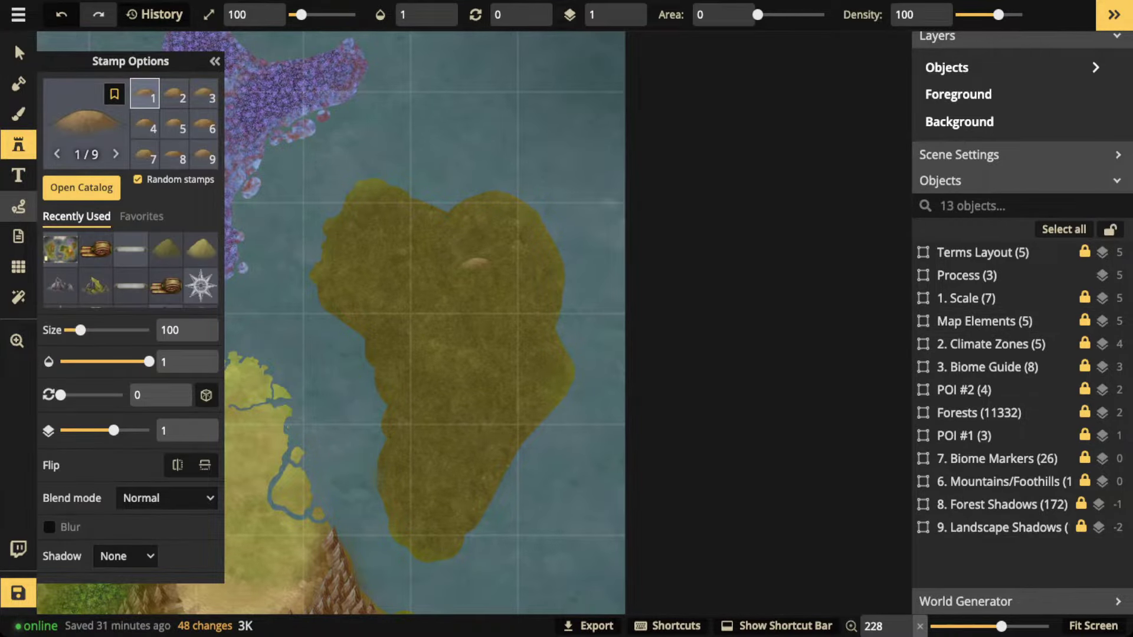
{"action": "key", "text": "p"}
{"action": "left_click", "coordinate": [641, 15]}
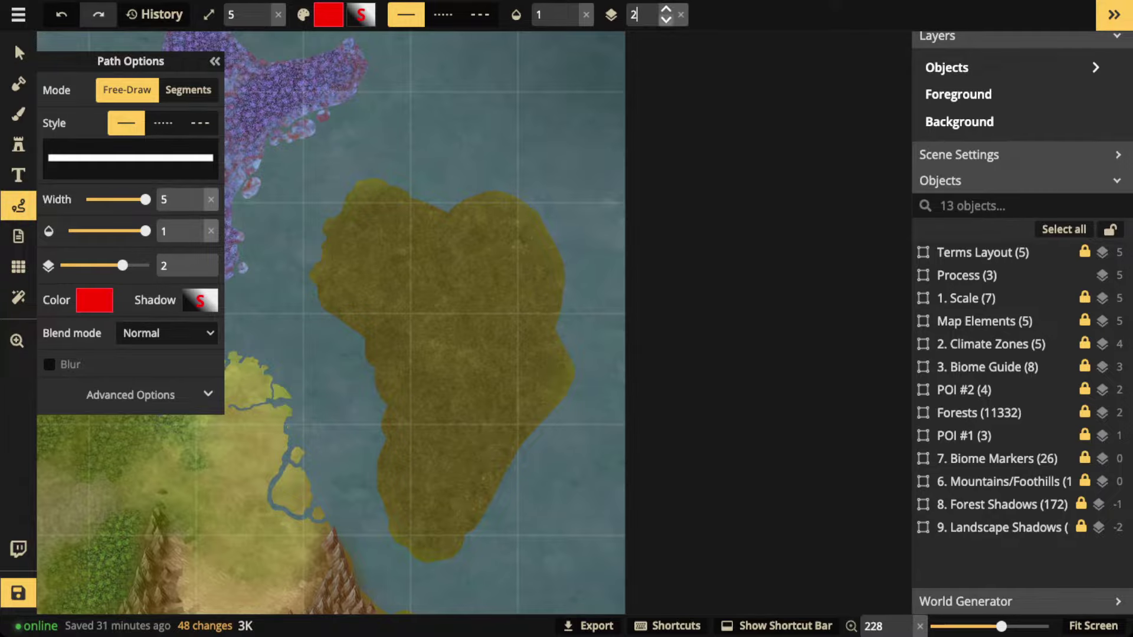
{"action": "key", "text": "BackSpace"}
{"action": "type", "text": "-4"}
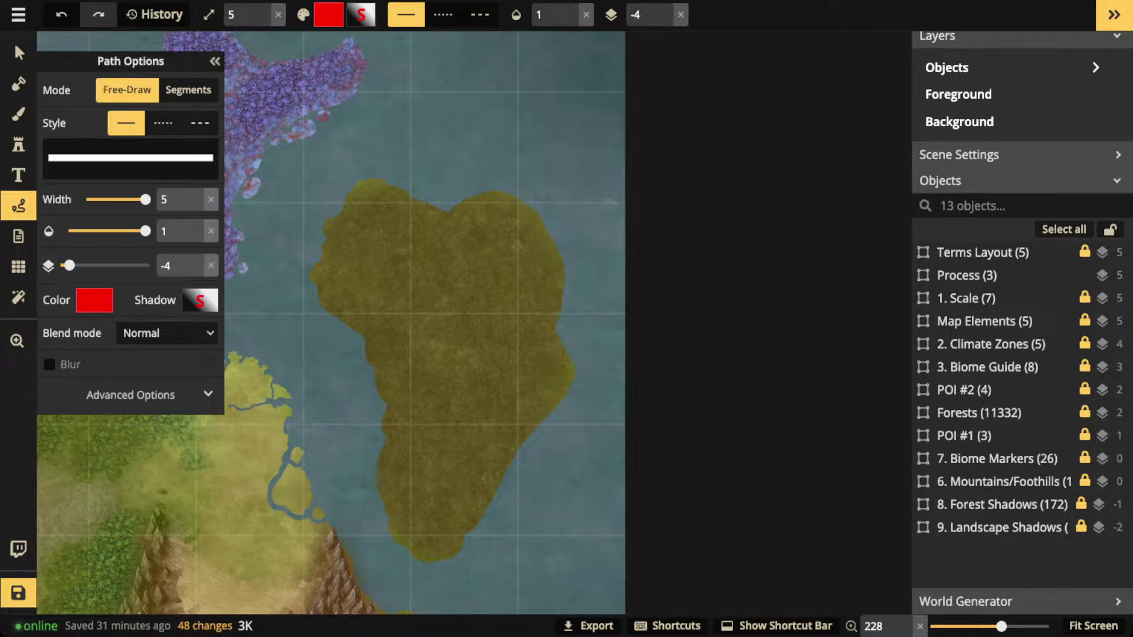
{"action": "mouse_move", "coordinate": [453, 220]}
{"action": "left_mouse_down"}
{"action": "mouse_move", "coordinate": [486, 253]}
{"action": "mouse_move", "coordinate": [496, 341]}
{"action": "mouse_move", "coordinate": [399, 443]}
{"action": "mouse_move", "coordinate": [394, 532]}
{"action": "left_mouse_up"}
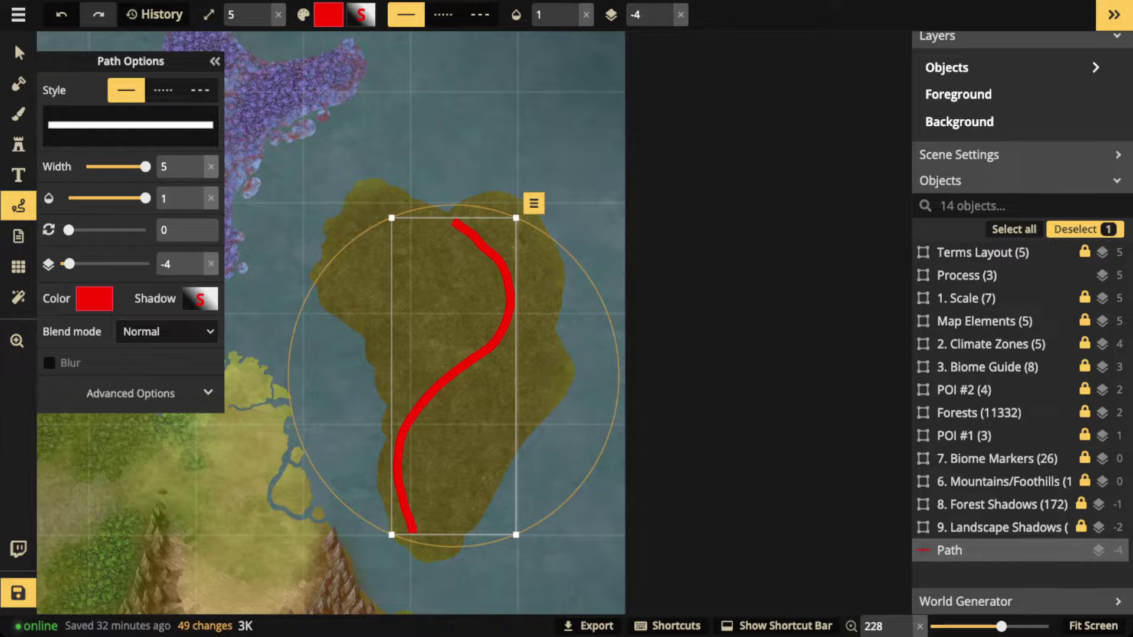
{"action": "left_click", "coordinate": [163, 90]}
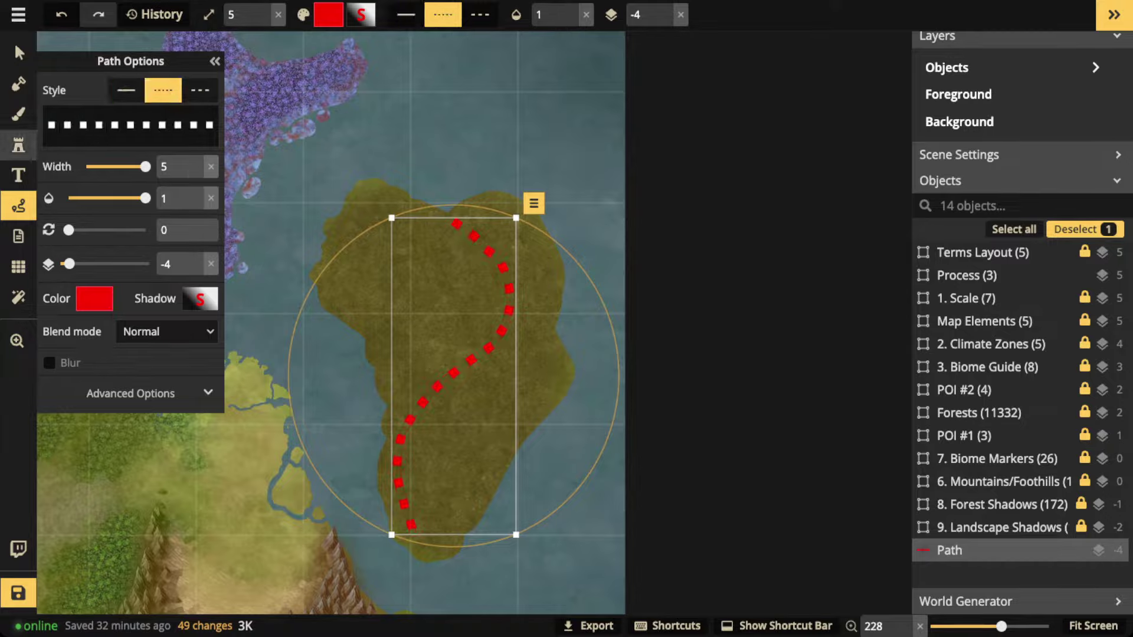
- Search the Fantasy World stamp catalog for "mountain" and pick the Dark Brown Mountains stamp set
{"action": "left_click", "coordinate": [18, 143]}
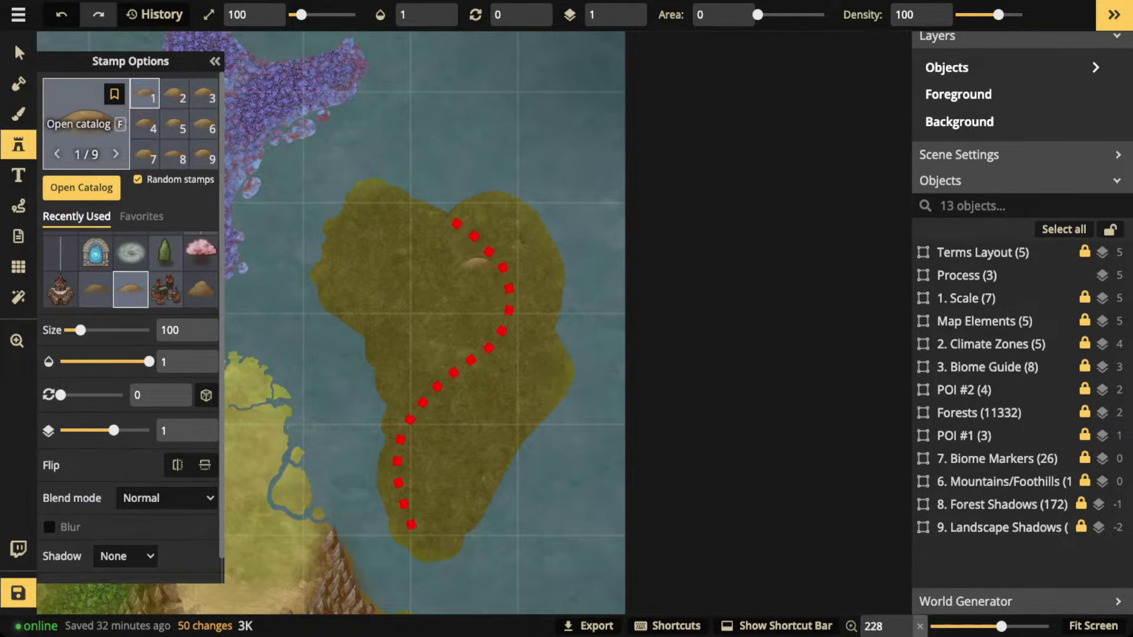
{"action": "type", "text": "f"}
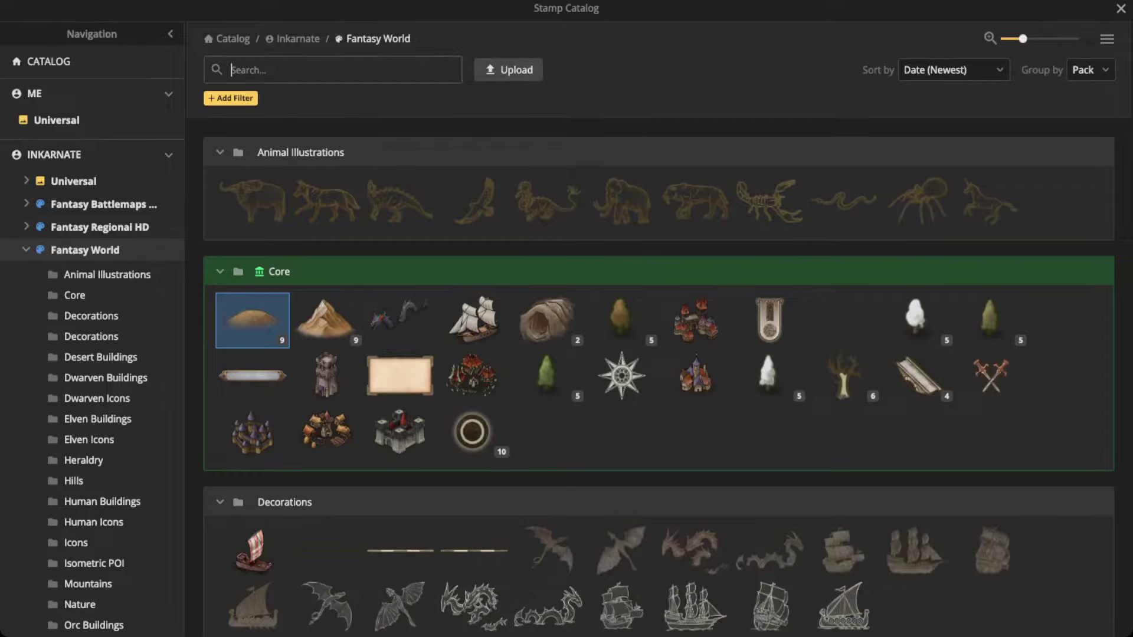
{"action": "type", "text": "mountain"}
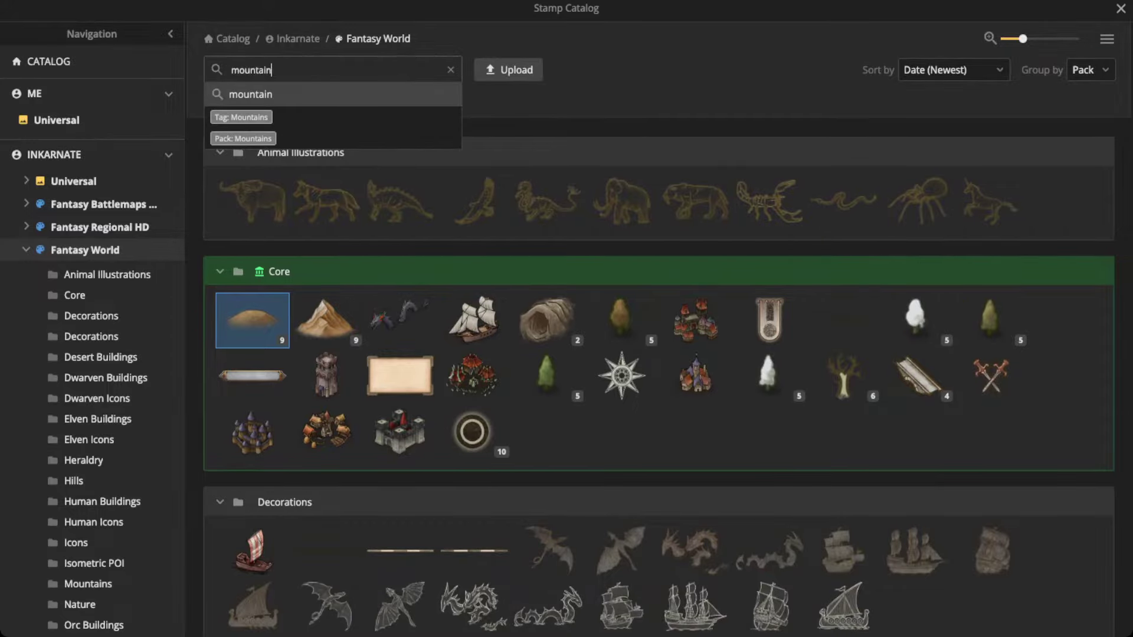
{"action": "key", "text": "Return"}
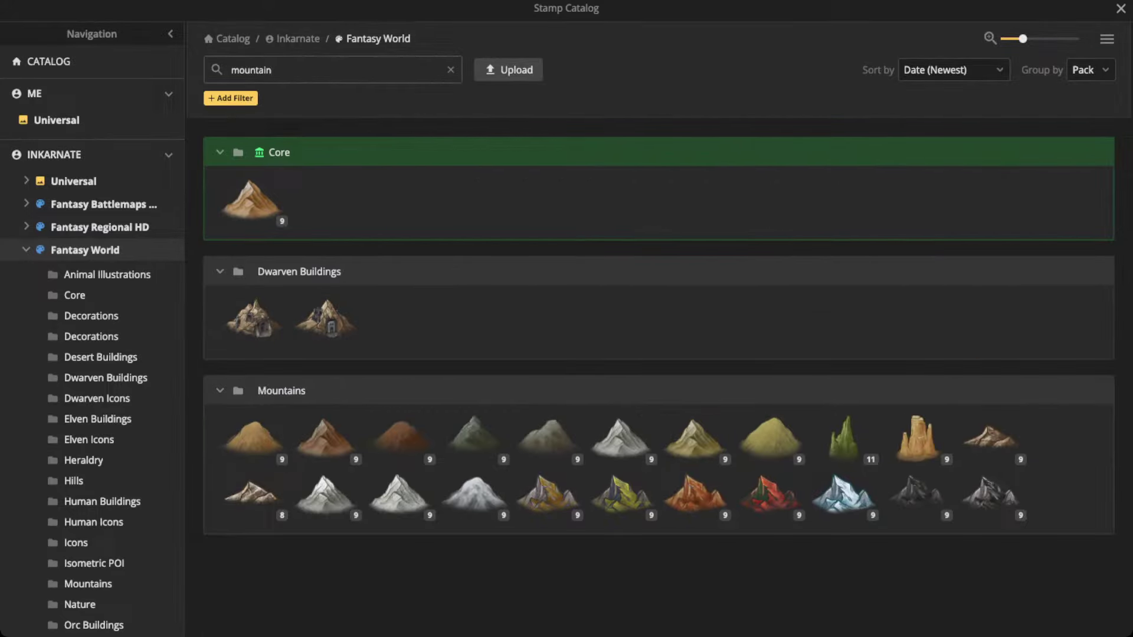
{"action": "mouse_move", "coordinate": [621, 496]}
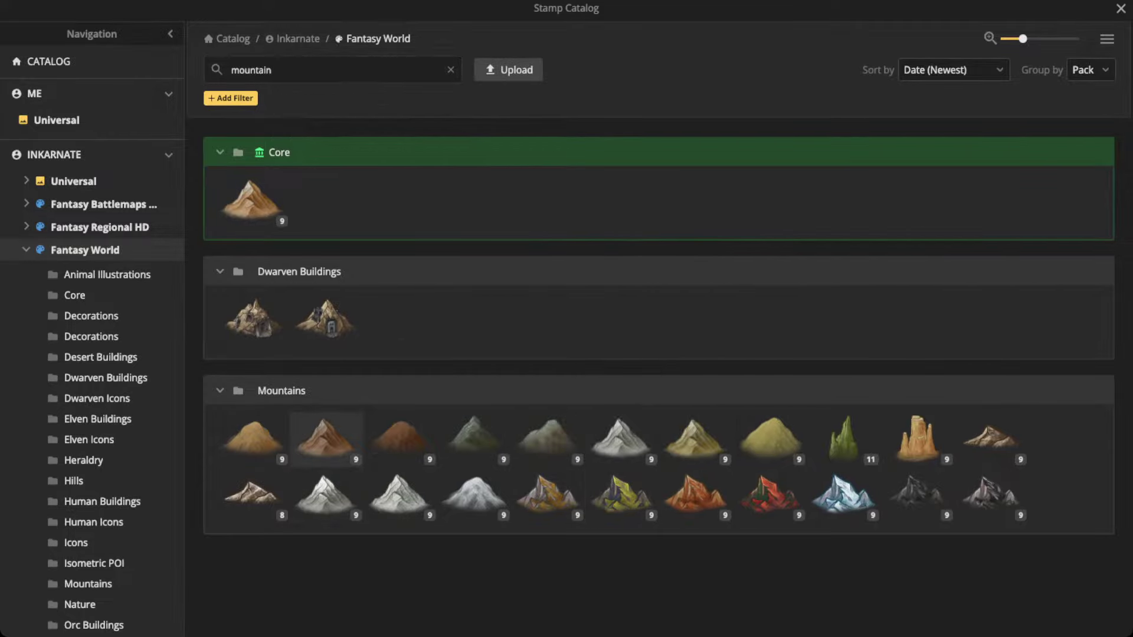
{"action": "left_click", "coordinate": [325, 436]}
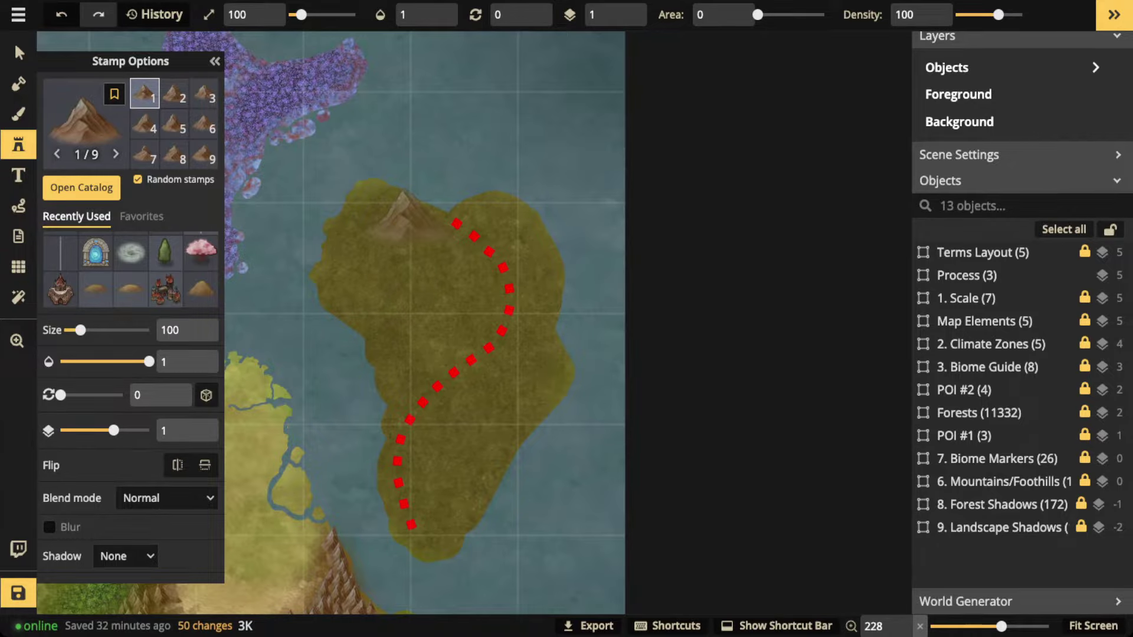
- Set the stamp size to 25 and stamp a continuous chain of dark brown mountains along the red dotted guide path on the eastern landmass
{"action": "key", "text": "space"}
{"action": "left_click_drag", "start_coordinate": [266, 226], "coordinate": [553, 159]}
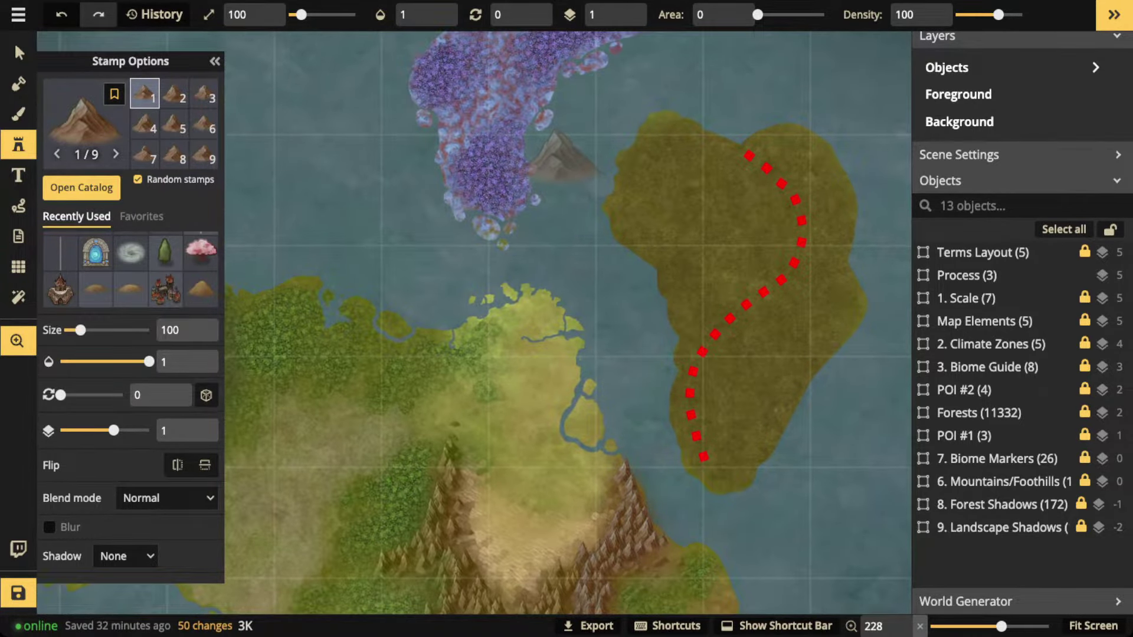
{"action": "scroll", "coordinate": [460, 455], "scroll_direction": "up", "scroll_amount": 1}
{"action": "scroll", "coordinate": [478, 590], "scroll_direction": "up", "scroll_amount": 5}
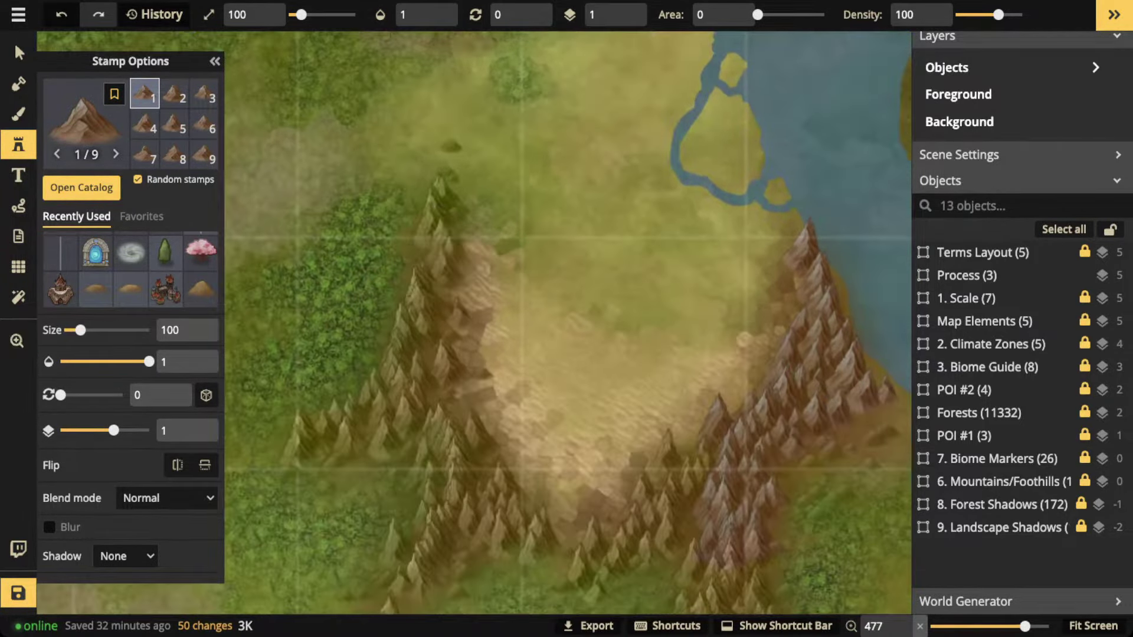
{"action": "left_click", "coordinate": [260, 14]}
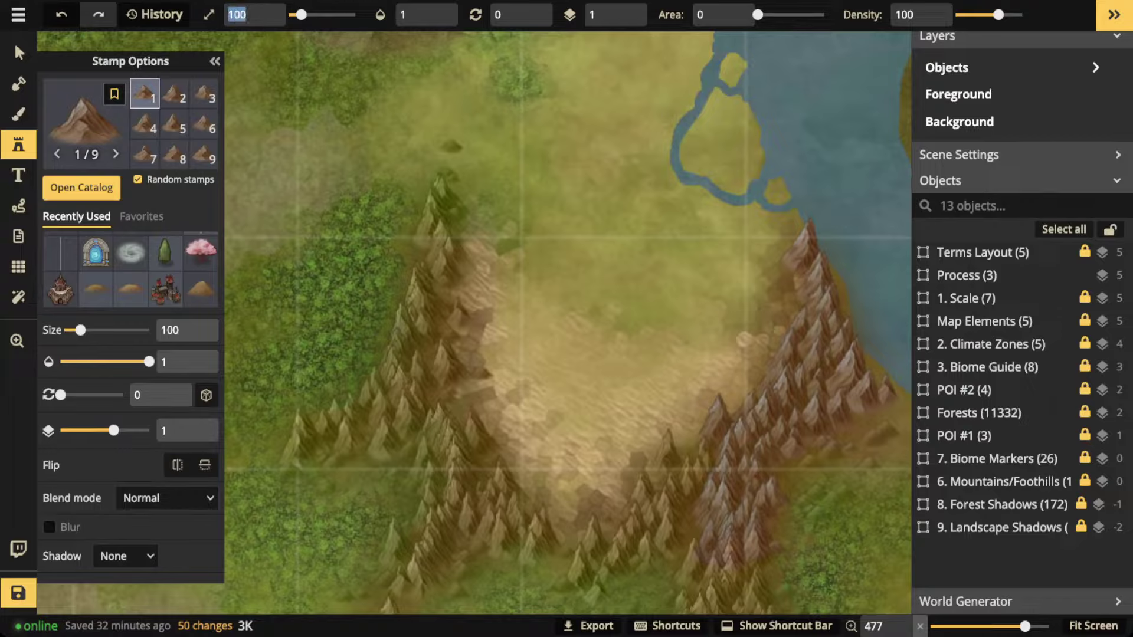
{"action": "type", "text": "25"}
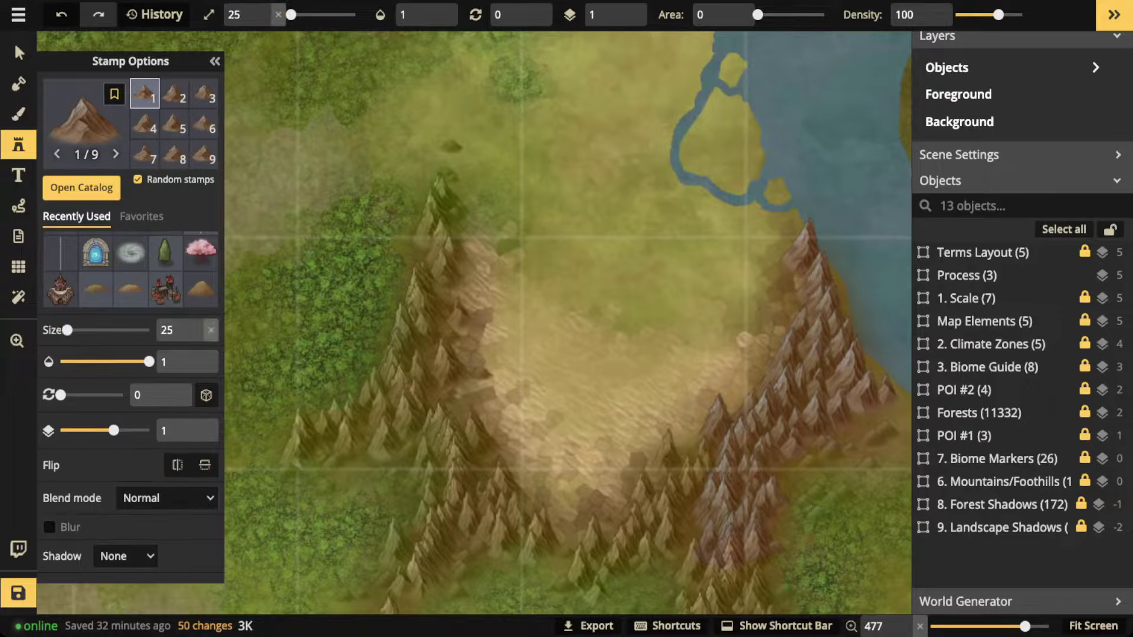
{"action": "scroll", "coordinate": [559, 305], "scroll_direction": "down", "scroll_amount": 3}
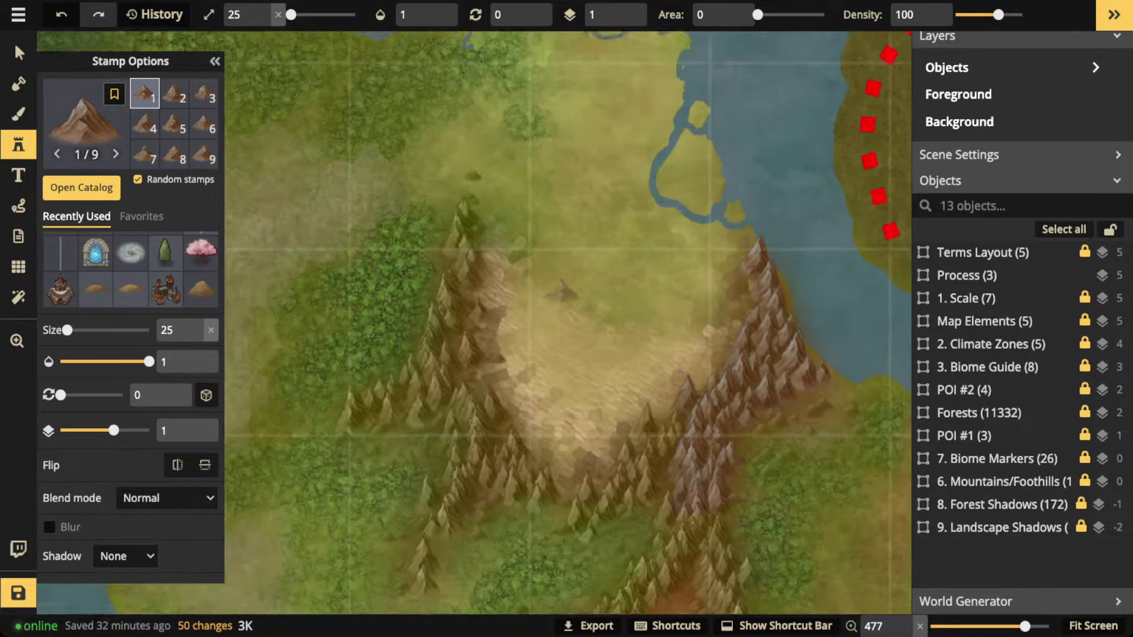
{"action": "left_click_drag", "start_coordinate": [672, 255], "coordinate": [364, 615]}
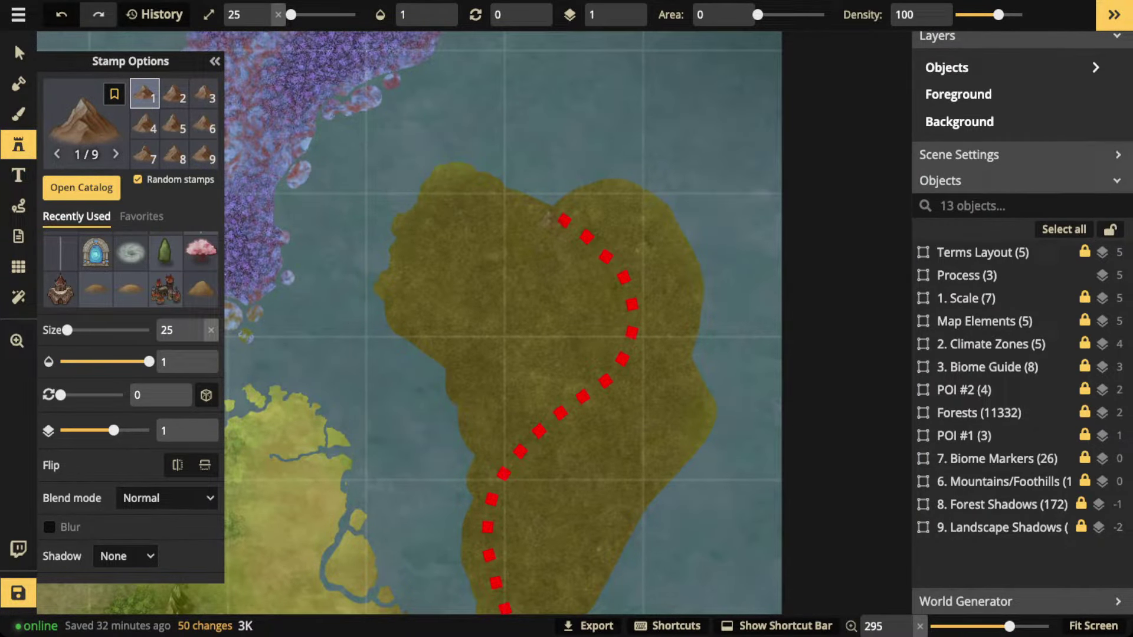
{"action": "mouse_move", "coordinate": [555, 208]}
{"action": "left_mouse_down"}
{"action": "mouse_move", "coordinate": [608, 262]}
{"action": "mouse_move", "coordinate": [627, 347]}
{"action": "mouse_move", "coordinate": [608, 377]}
{"action": "mouse_move", "coordinate": [525, 439]}
{"action": "mouse_move", "coordinate": [494, 499]}
{"action": "mouse_move", "coordinate": [508, 610]}
{"action": "left_mouse_up"}
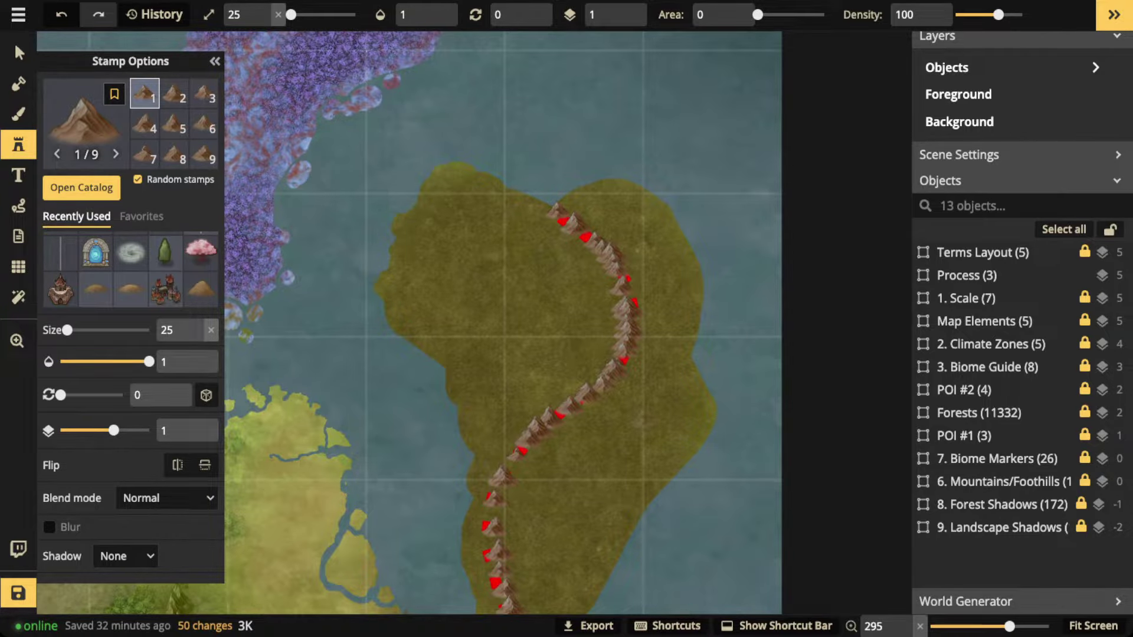
- Fill the gaps along the southern stretch of the new mountain chain with individual size 25 mountain stamps
{"action": "key", "text": "space"}
{"action": "scroll", "coordinate": [570, 214], "scroll_direction": "down", "scroll_amount": 2}
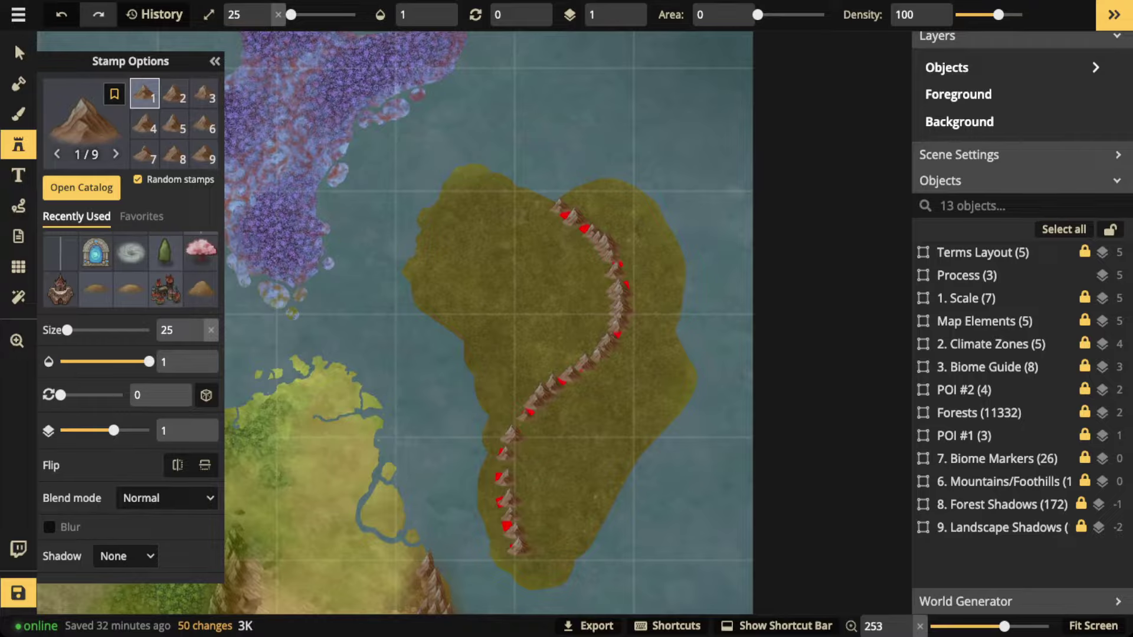
{"action": "left_click", "coordinate": [504, 461]}
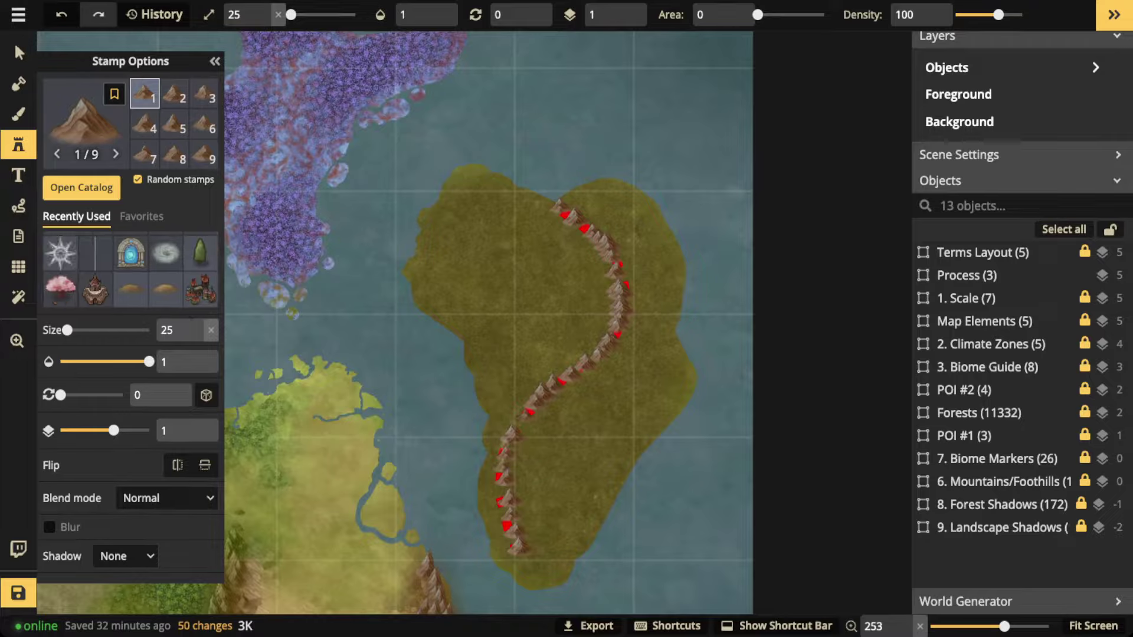
{"action": "left_click", "coordinate": [517, 420]}
{"action": "left_click", "coordinate": [507, 450]}
{"action": "left_click", "coordinate": [503, 491]}
{"action": "left_click", "coordinate": [505, 506]}
{"action": "left_click", "coordinate": [521, 554]}
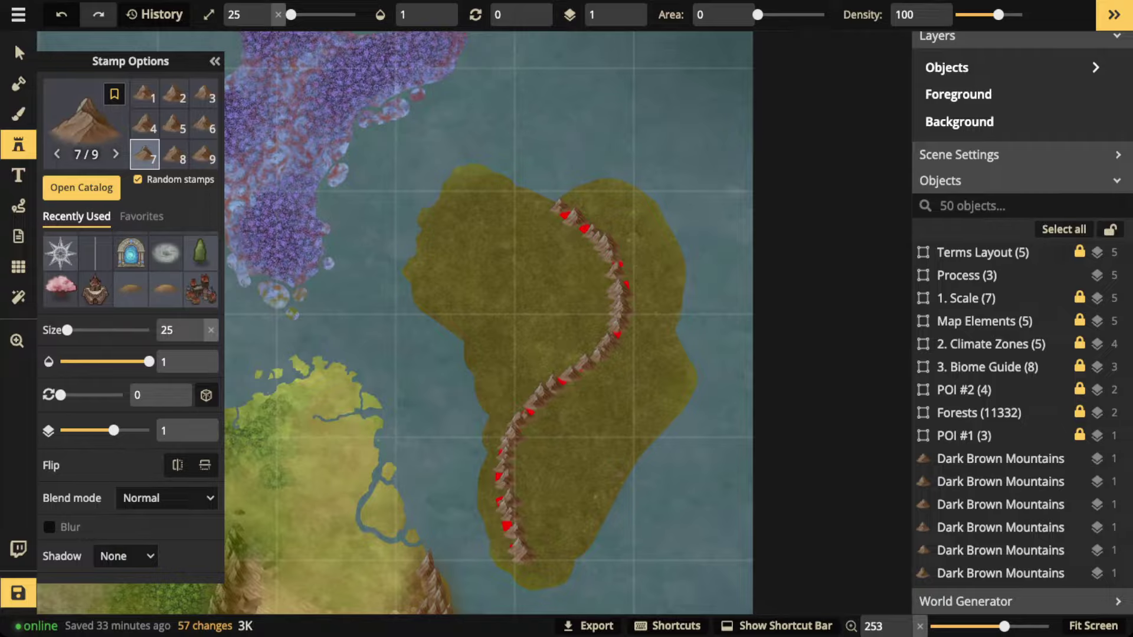
- Look through the object list at the individual Dark Brown Mountains stamps
{"action": "scroll", "coordinate": [1003, 413], "scroll_direction": "down", "scroll_amount": 15}
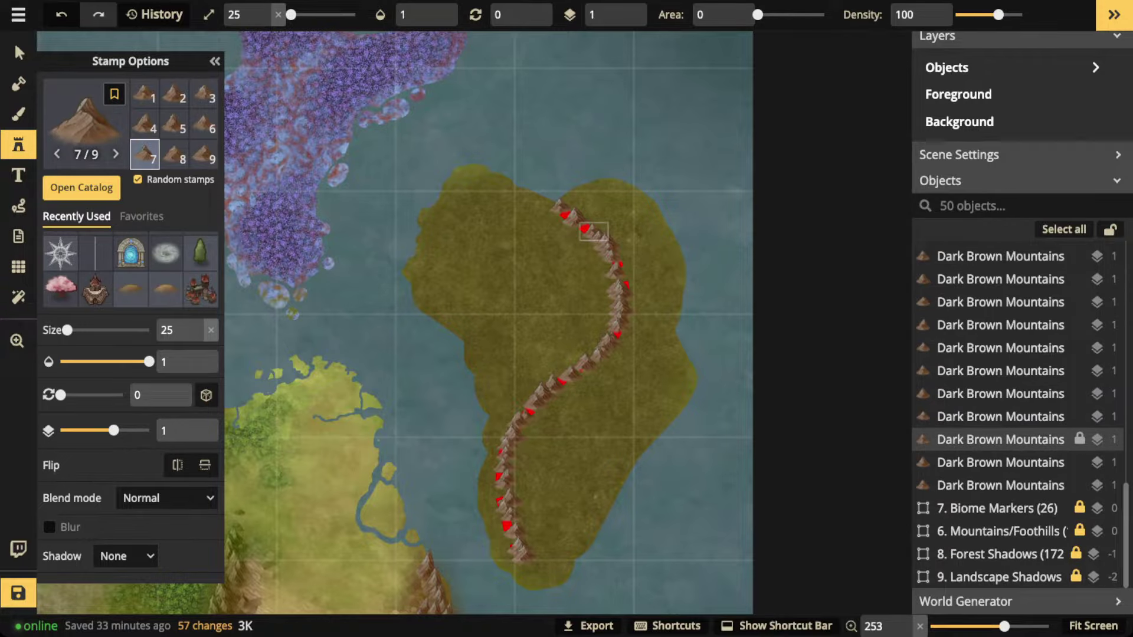
{"action": "scroll", "coordinate": [1003, 440], "scroll_direction": "up", "scroll_amount": 13}
{"action": "scroll", "coordinate": [1004, 431], "scroll_direction": "down", "scroll_amount": 13}
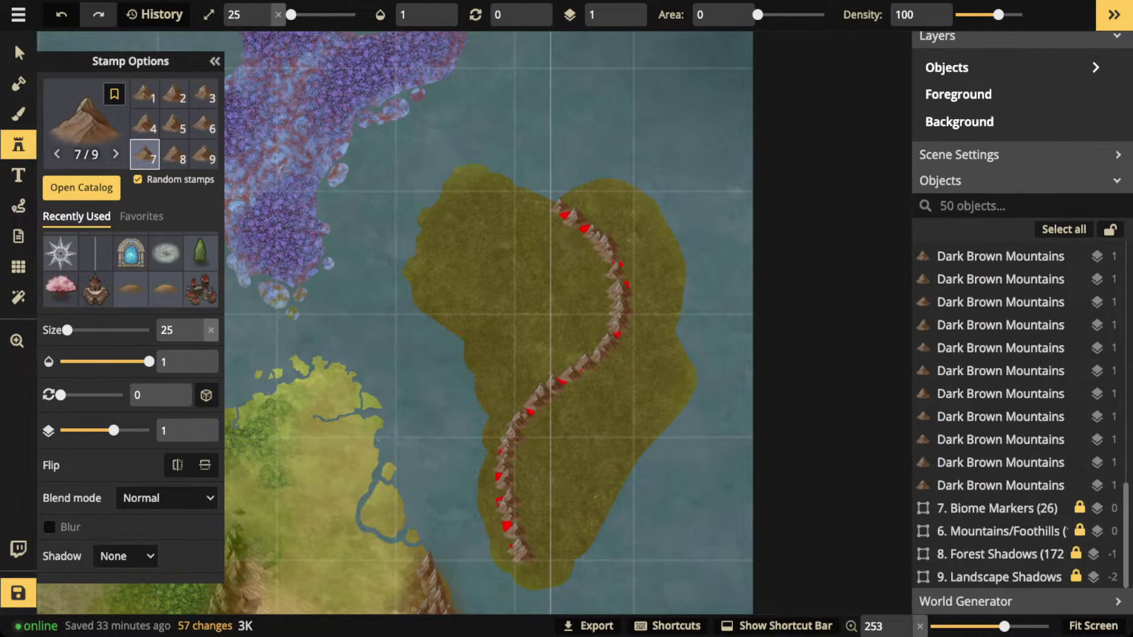
{"action": "scroll", "coordinate": [1003, 448], "scroll_direction": "up", "scroll_amount": 13}
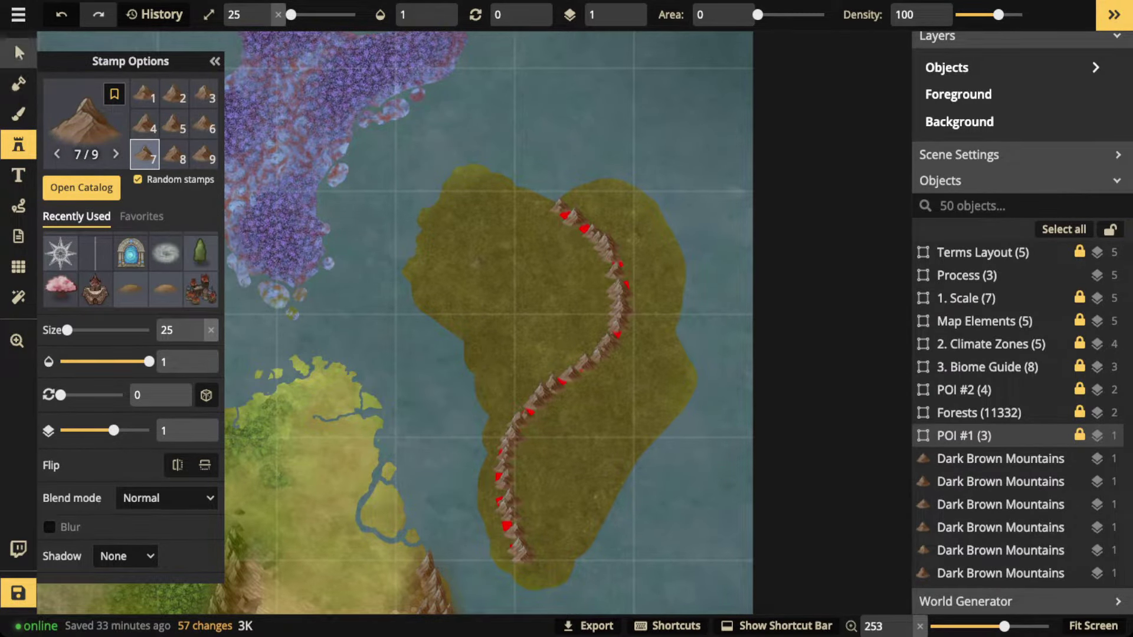
- Circle the southwestern bend, the middle bend and the northern end of the mountain chain with solid red free-draw paths on layer -4
{"action": "left_click", "coordinate": [19, 53]}
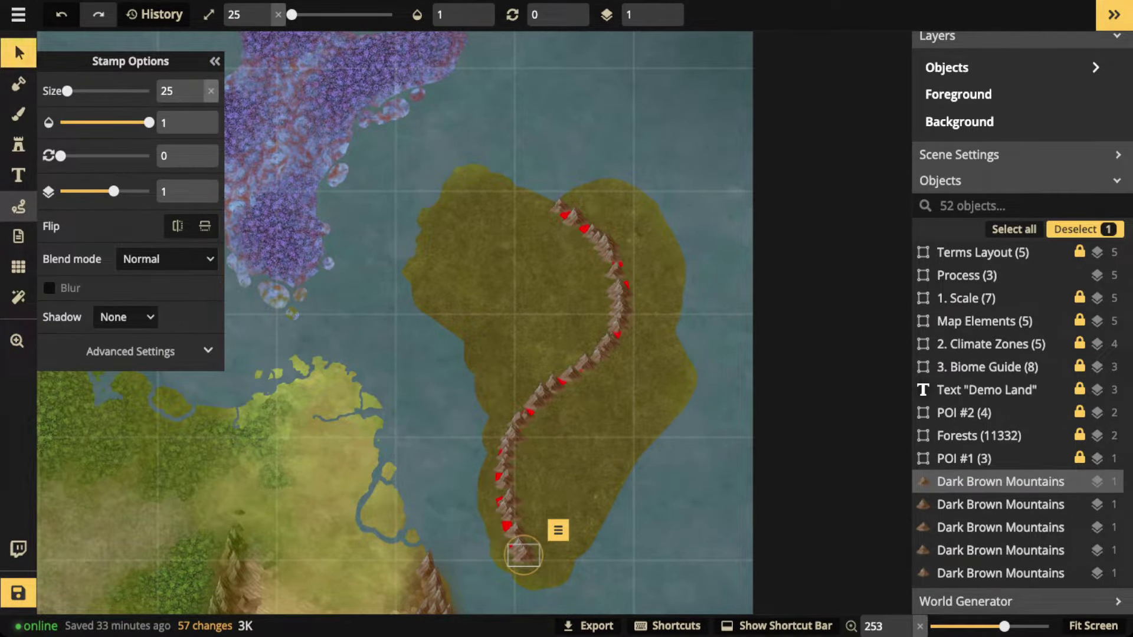
{"action": "left_click", "coordinate": [18, 206]}
{"action": "left_click", "coordinate": [125, 123]}
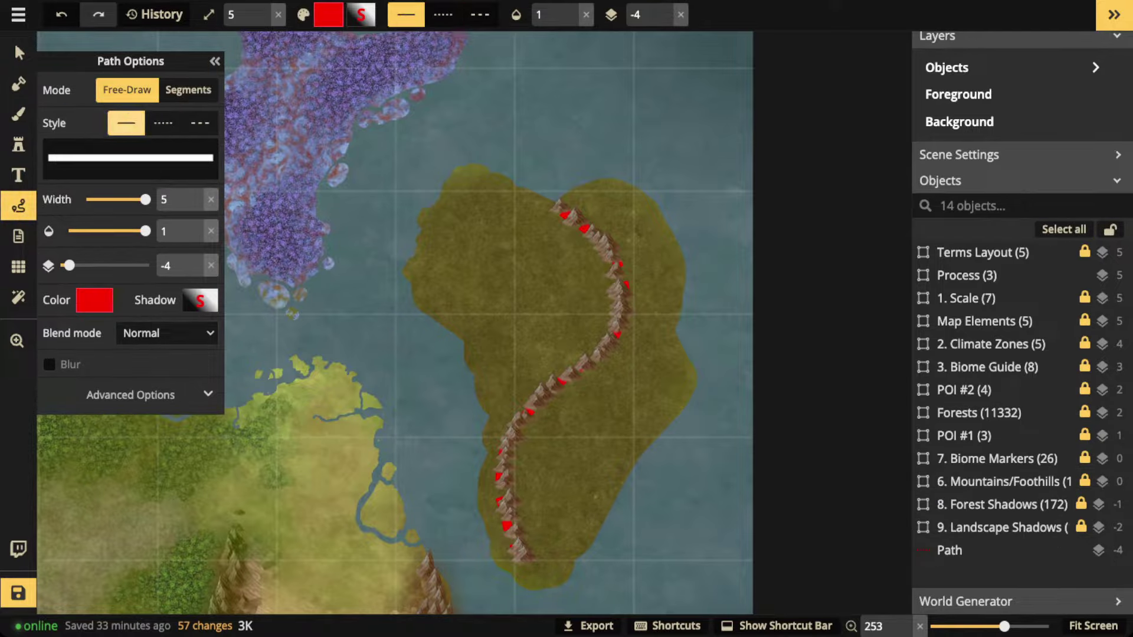
{"action": "mouse_move", "coordinate": [506, 415]}
{"action": "left_mouse_down"}
{"action": "mouse_move", "coordinate": [492, 435]}
{"action": "mouse_move", "coordinate": [518, 446]}
{"action": "mouse_move", "coordinate": [527, 421]}
{"action": "left_mouse_up"}
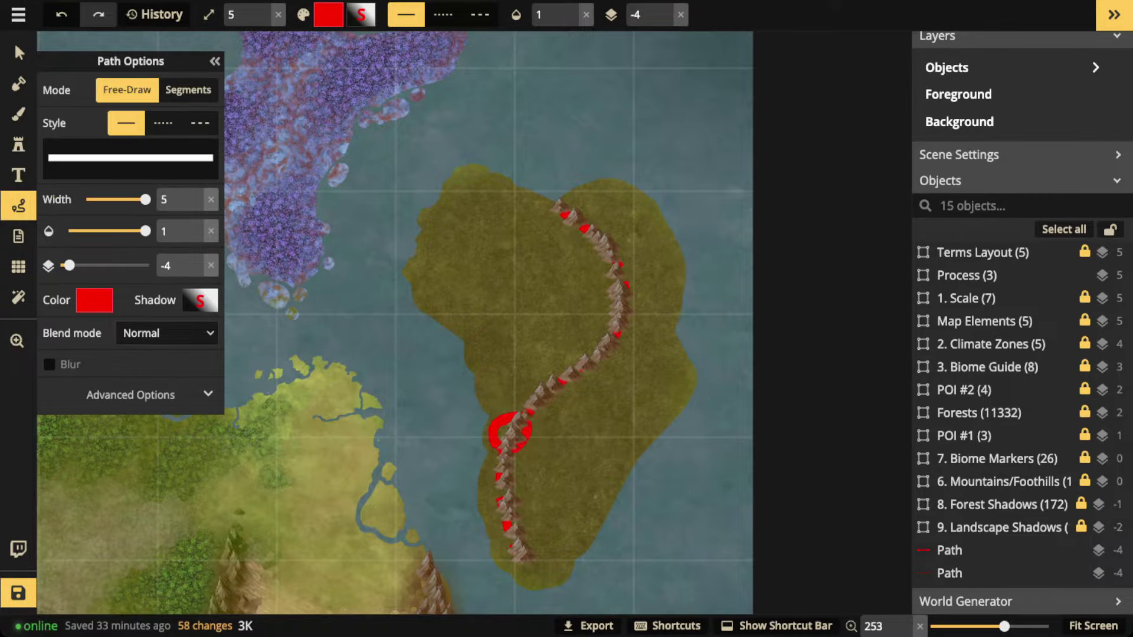
{"action": "mouse_move", "coordinate": [606, 335]}
{"action": "left_mouse_down"}
{"action": "mouse_move", "coordinate": [581, 365]}
{"action": "mouse_move", "coordinate": [621, 350]}
{"action": "mouse_move", "coordinate": [601, 331]}
{"action": "left_mouse_up"}
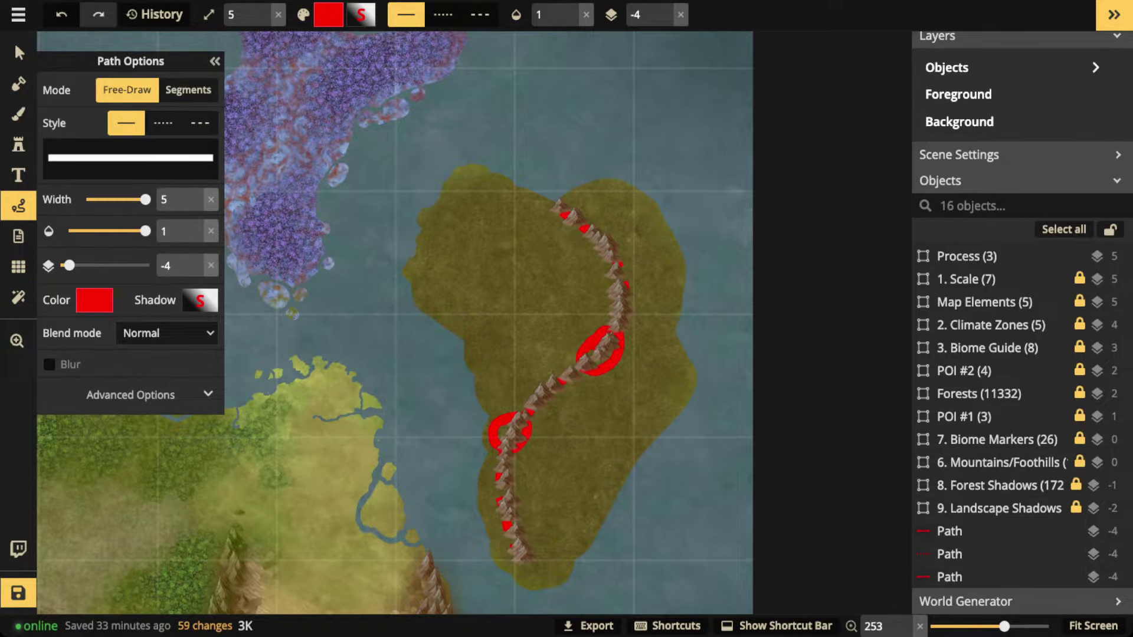
{"action": "mouse_move", "coordinate": [564, 203]}
{"action": "left_mouse_down"}
{"action": "mouse_move", "coordinate": [562, 236]}
{"action": "mouse_move", "coordinate": [568, 203]}
{"action": "left_mouse_up"}
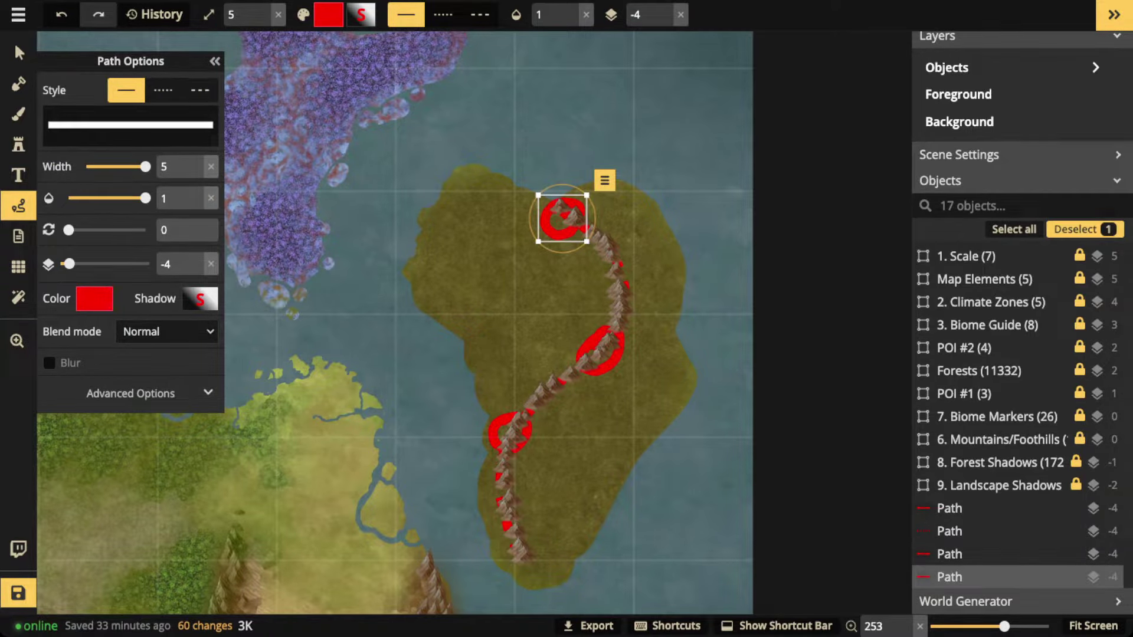
- Remove the red circles drawn around the mountain chain
{"action": "key", "text": "Delete"}
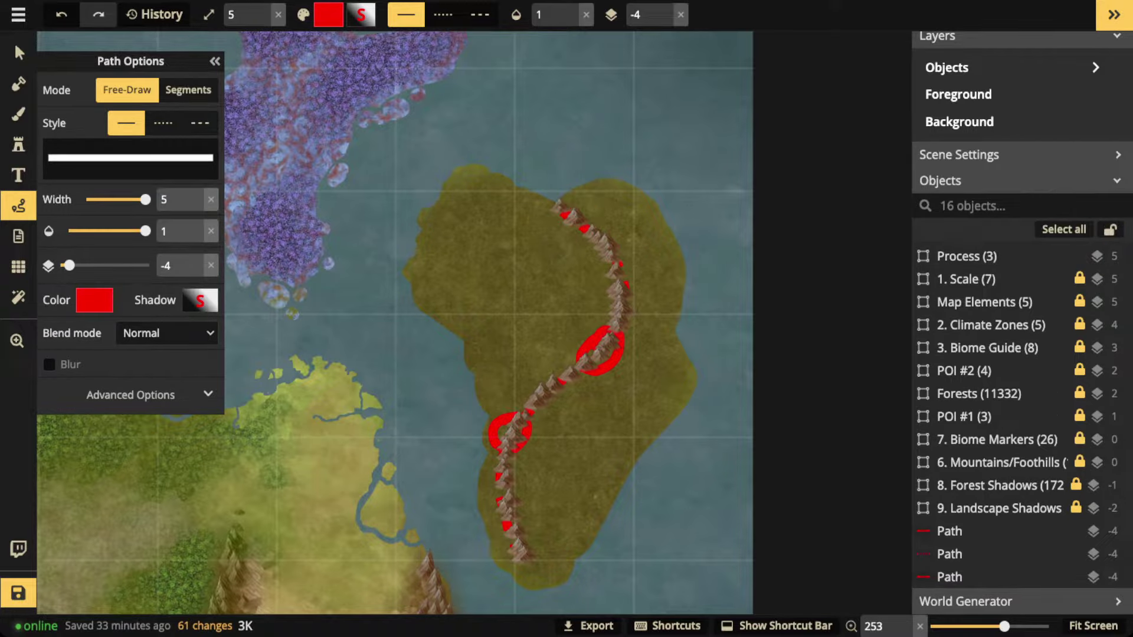
{"action": "key", "text": "ctrl+z"}
{"action": "key", "text": "ctrl+z"}
{"action": "key", "text": "ctrl+z"}
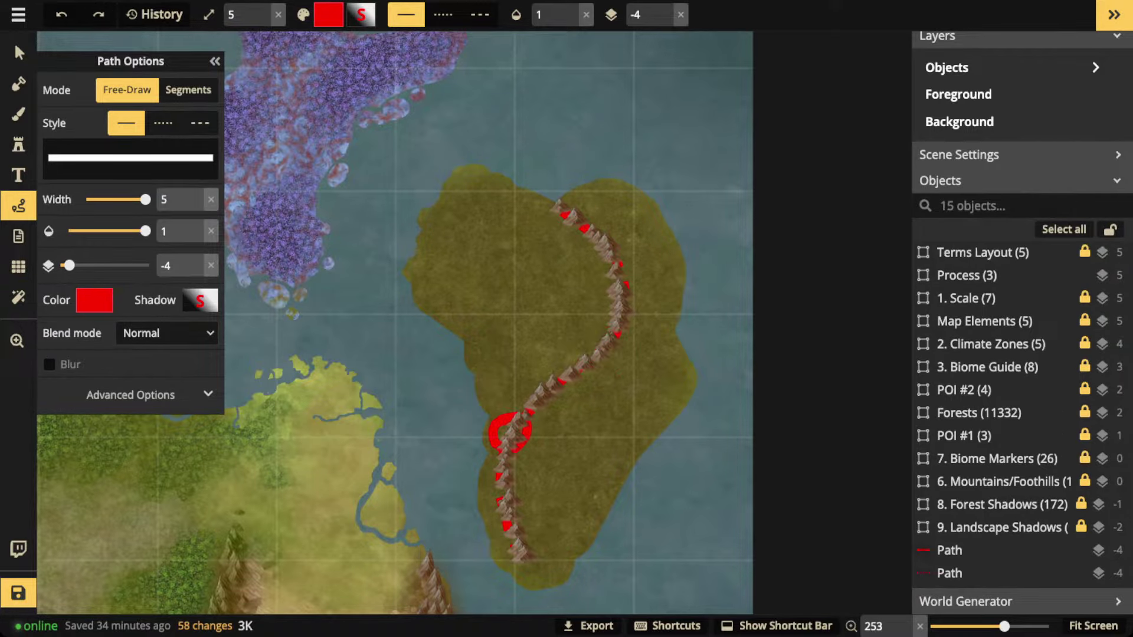
{"action": "key", "text": "ctrl+z"}
- Set the mountain stamp size to 20 and stamp one spur south from the chain's middle bend and another near its northeastern stretch
{"action": "left_click", "coordinate": [18, 145]}
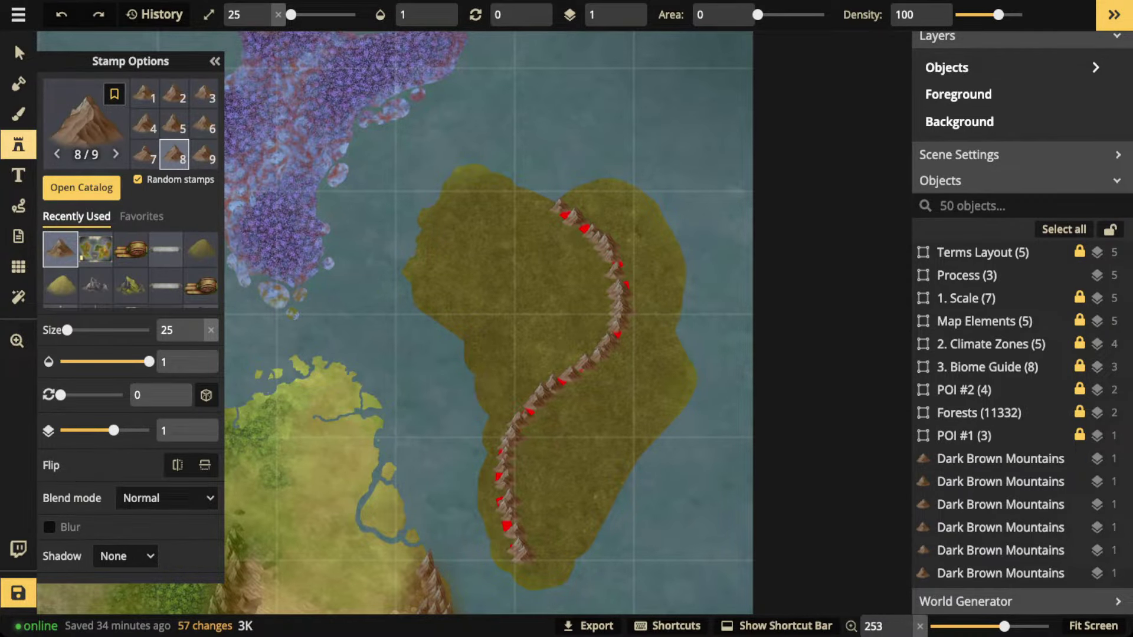
{"action": "left_click", "coordinate": [264, 20]}
{"action": "left_click", "coordinate": [263, 20]}
{"action": "left_click", "coordinate": [263, 19]}
{"action": "left_click", "coordinate": [263, 19]}
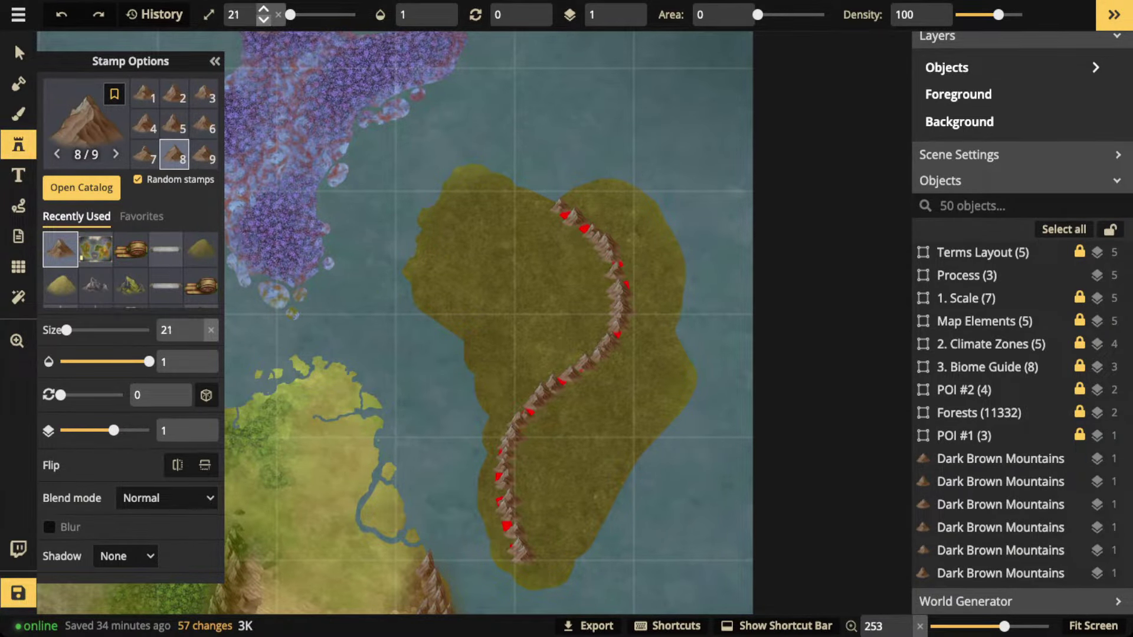
{"action": "left_click", "coordinate": [263, 20]}
{"action": "left_click_drag", "start_coordinate": [618, 327], "coordinate": [615, 410]}
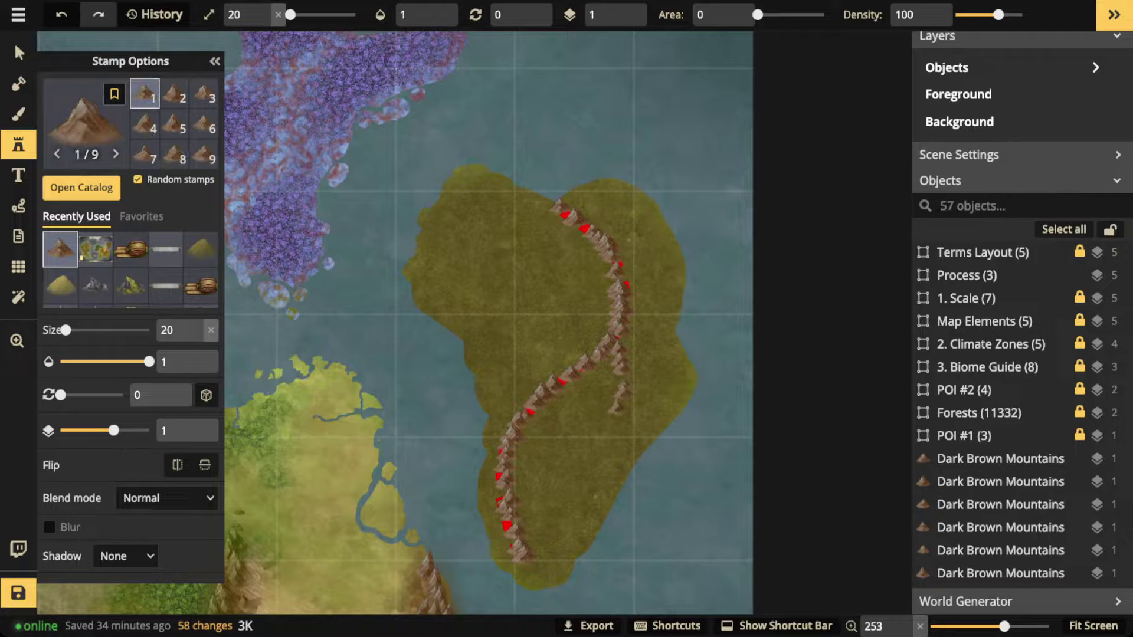
{"action": "left_click_drag", "start_coordinate": [602, 232], "coordinate": [647, 270]}
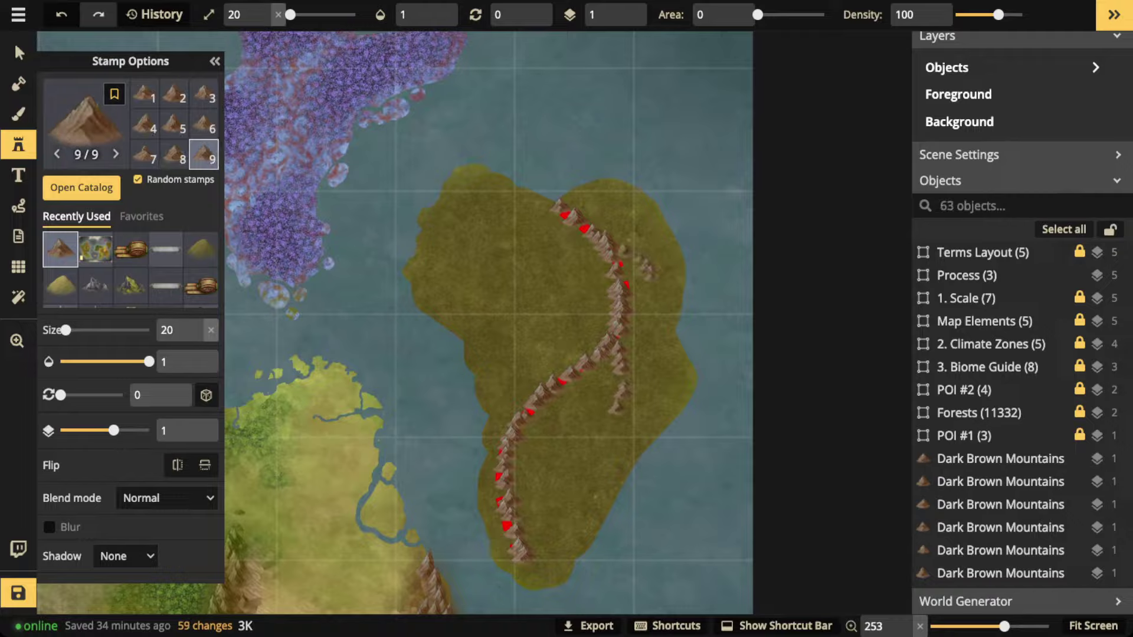
- Thicken the southwestern stretch and southern tip of the chain with scattered size 20 mountain stamps on both sides
{"action": "left_click_drag", "start_coordinate": [521, 406], "coordinate": [495, 438]}
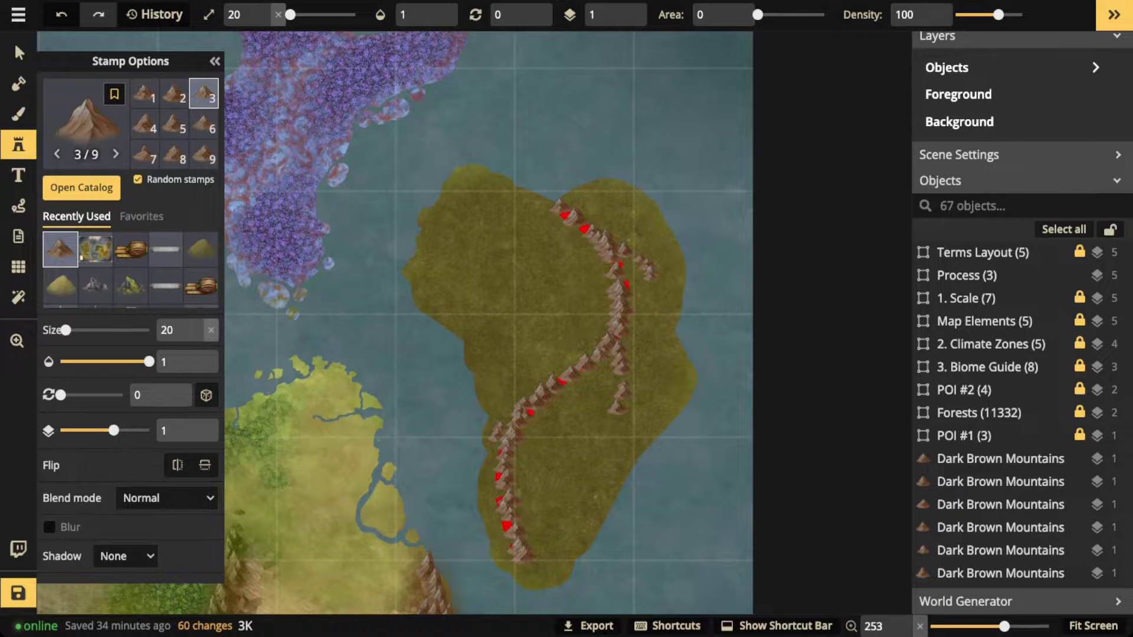
{"action": "left_click", "coordinate": [515, 488]}
{"action": "left_click", "coordinate": [524, 511]}
{"action": "left_click", "coordinate": [519, 529]}
{"action": "left_click", "coordinate": [538, 551]}
{"action": "mouse_move", "coordinate": [534, 552]}
{"action": "left_mouse_down"}
{"action": "mouse_move", "coordinate": [539, 571]}
{"action": "mouse_move", "coordinate": [499, 520]}
{"action": "mouse_move", "coordinate": [487, 481]}
{"action": "left_mouse_up"}
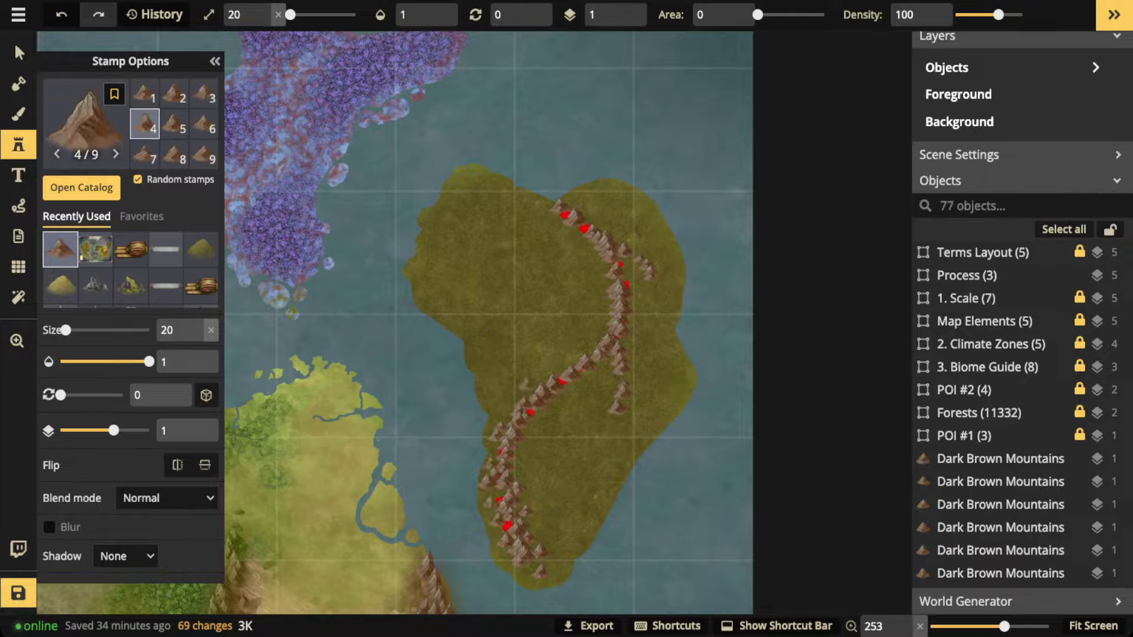
- Stamp more size 20 mountains and short spurs along the northern, central and eastern parts of the chain, plus a few beside the southwestern bend
{"action": "mouse_move", "coordinate": [532, 378]}
{"action": "left_mouse_down"}
{"action": "mouse_move", "coordinate": [570, 353]}
{"action": "mouse_move", "coordinate": [593, 315]}
{"action": "mouse_move", "coordinate": [595, 252]}
{"action": "left_mouse_up"}
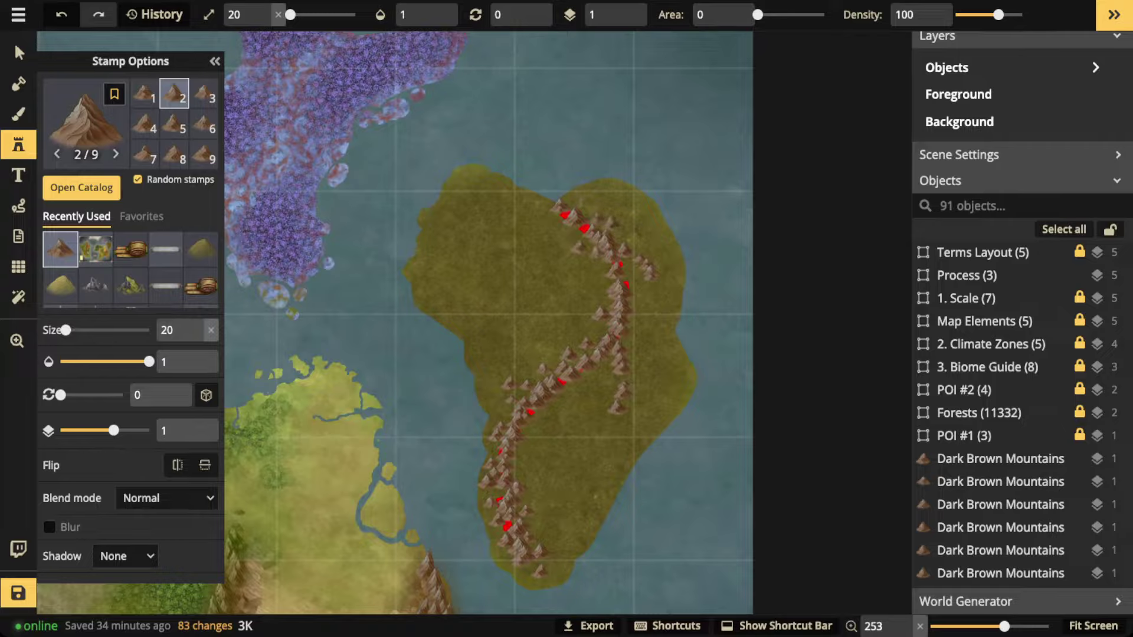
{"action": "mouse_move", "coordinate": [580, 199]}
{"action": "left_mouse_down"}
{"action": "mouse_move", "coordinate": [590, 189]}
{"action": "mouse_move", "coordinate": [628, 267]}
{"action": "mouse_move", "coordinate": [644, 251]}
{"action": "mouse_move", "coordinate": [665, 270]}
{"action": "mouse_move", "coordinate": [632, 361]}
{"action": "mouse_move", "coordinate": [634, 399]}
{"action": "mouse_move", "coordinate": [658, 403]}
{"action": "left_mouse_up"}
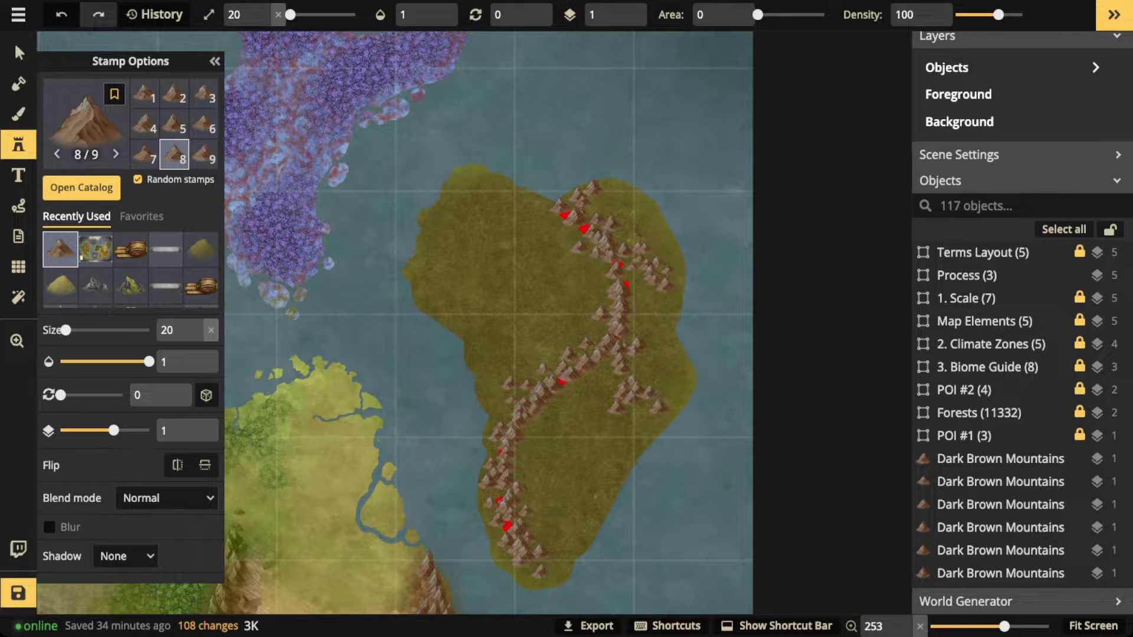
{"action": "left_click", "coordinate": [535, 430]}
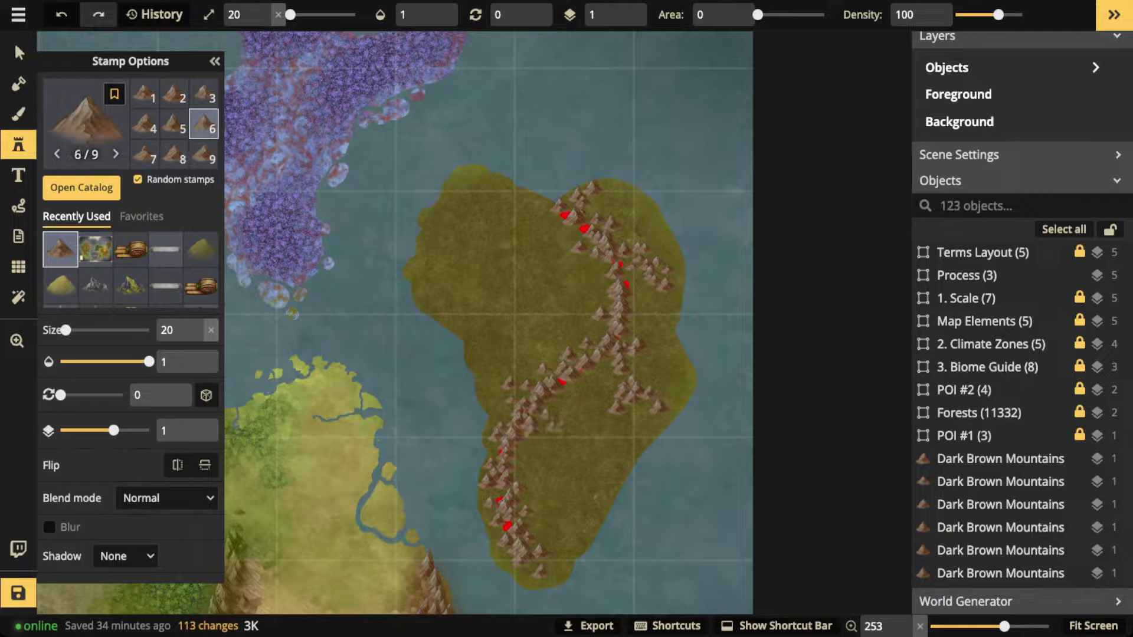
- Add two size 20 mountain stamps to the short spur east of the chain's southwestern bend
{"action": "left_click", "coordinate": [554, 426]}
{"action": "left_click", "coordinate": [566, 426]}
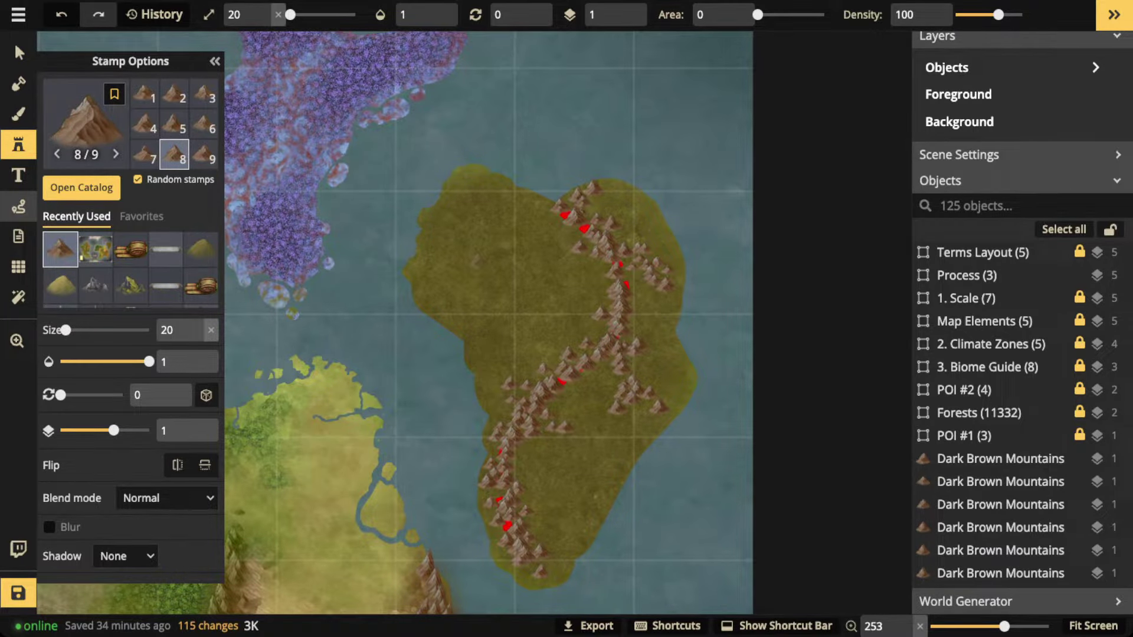
- Draw a red path around the land enclosed by the southern spurs and delete it again
{"action": "left_click", "coordinate": [18, 206]}
{"action": "mouse_move", "coordinate": [599, 369]}
{"action": "left_mouse_down"}
{"action": "mouse_move", "coordinate": [561, 383]}
{"action": "mouse_move", "coordinate": [554, 415]}
{"action": "mouse_move", "coordinate": [617, 377]}
{"action": "left_mouse_up"}
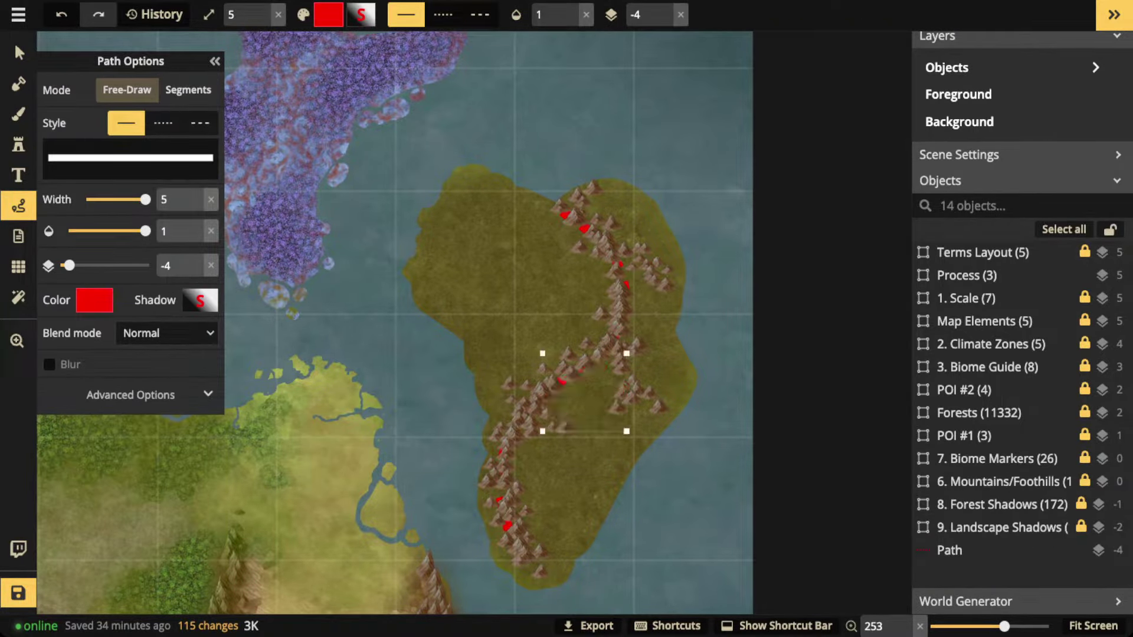
{"action": "key", "text": "Delete"}
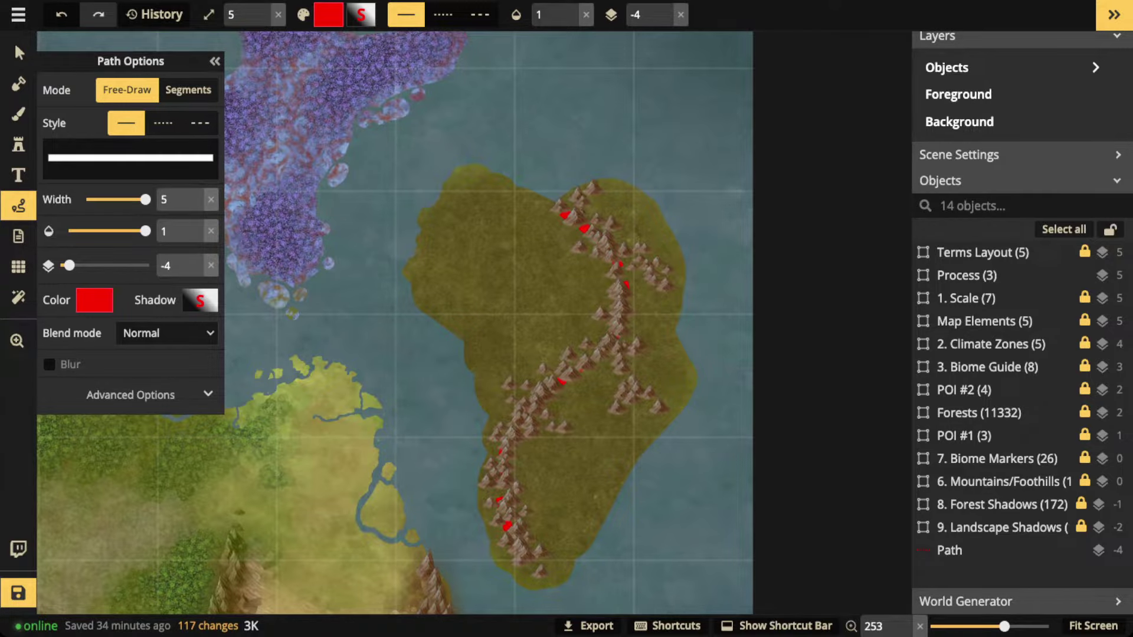
- Stamp random green foothills at size 20 along both sides of the northern half of the mountain chain
{"action": "left_click", "coordinate": [18, 145]}
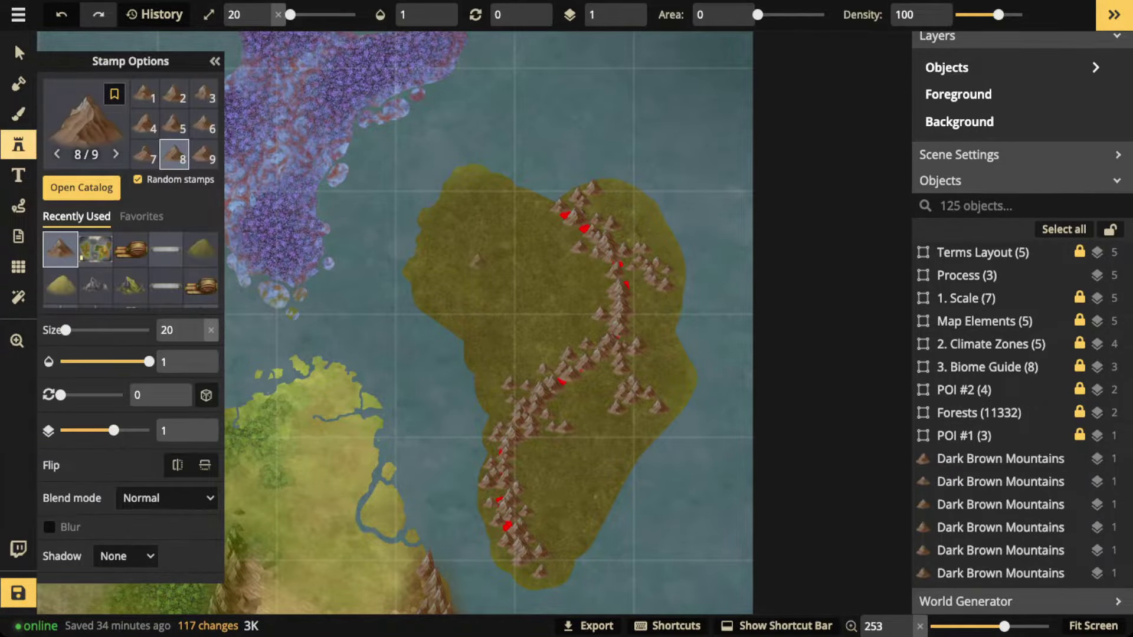
{"action": "left_click", "coordinate": [200, 249]}
{"action": "scroll", "coordinate": [608, 300], "scroll_direction": "up", "scroll_amount": 2}
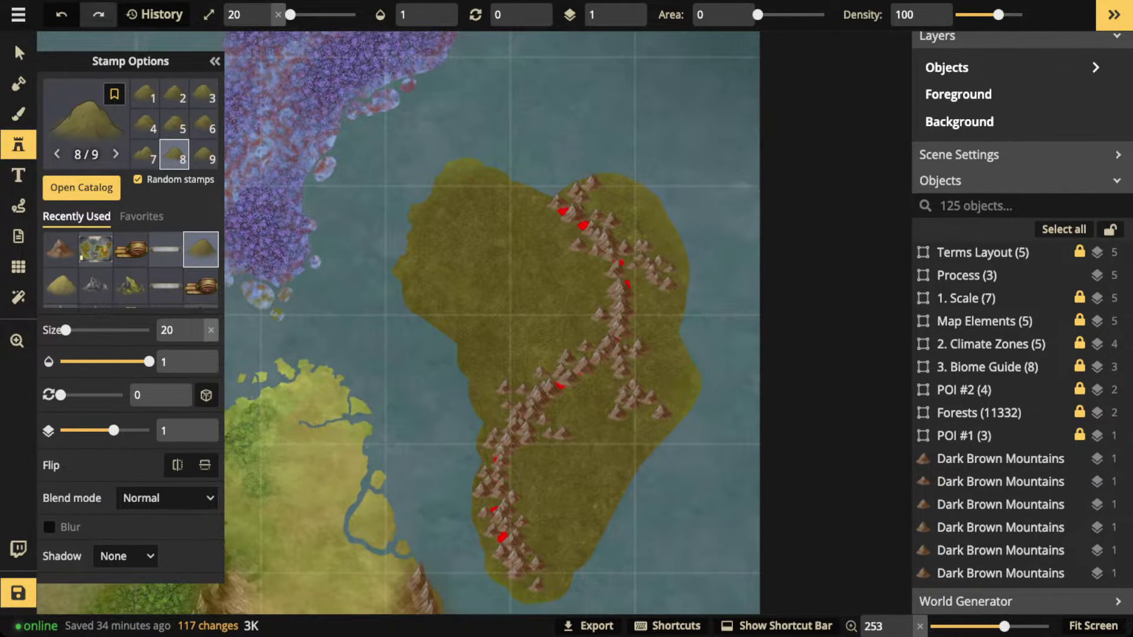
{"action": "scroll", "coordinate": [578, 254], "scroll_direction": "up", "scroll_amount": 5}
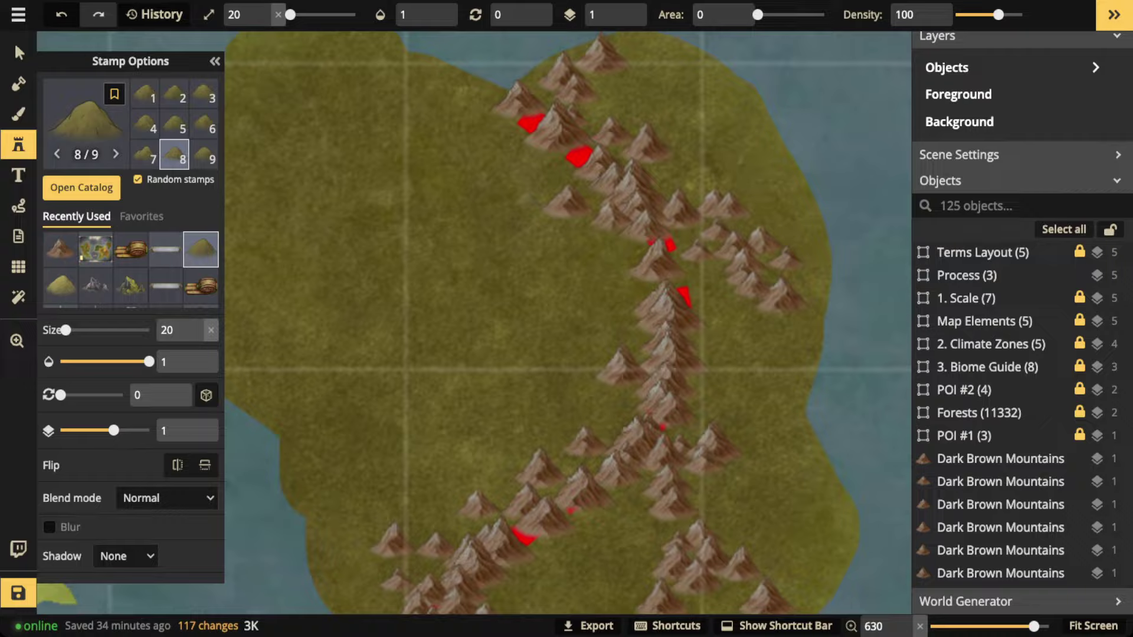
{"action": "left_click", "coordinate": [483, 127]}
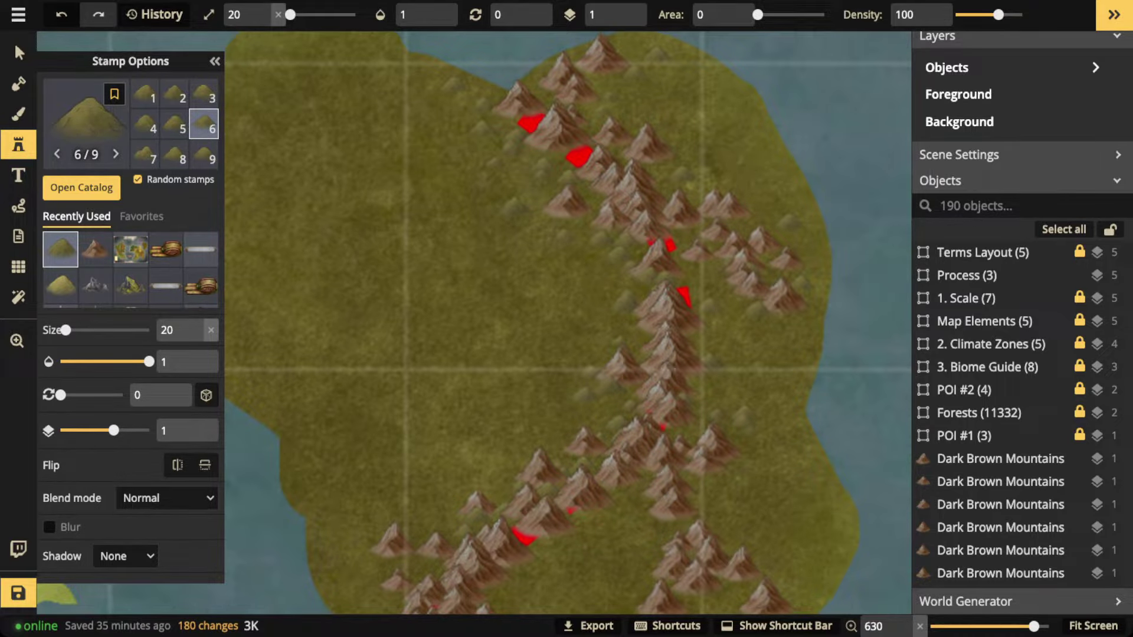
- Continue the size 20 green foothills around the southeastern spur and down the southwestern stretch to the landmass's southern tip
{"action": "left_click_drag", "start_coordinate": [567, 413], "coordinate": [570, 215]}
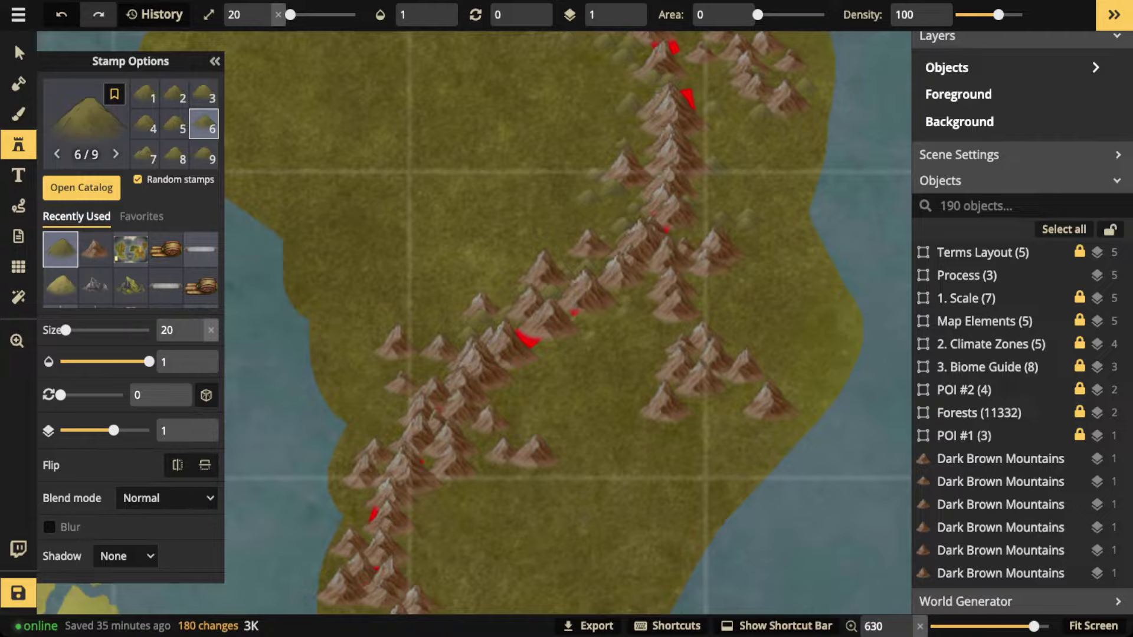
{"action": "mouse_move", "coordinate": [755, 284]}
{"action": "left_mouse_down"}
{"action": "mouse_move", "coordinate": [712, 312]}
{"action": "mouse_move", "coordinate": [759, 346]}
{"action": "mouse_move", "coordinate": [713, 393]}
{"action": "mouse_move", "coordinate": [635, 380]}
{"action": "mouse_move", "coordinate": [673, 322]}
{"action": "mouse_move", "coordinate": [691, 174]}
{"action": "left_mouse_up"}
{"action": "key", "text": "space"}
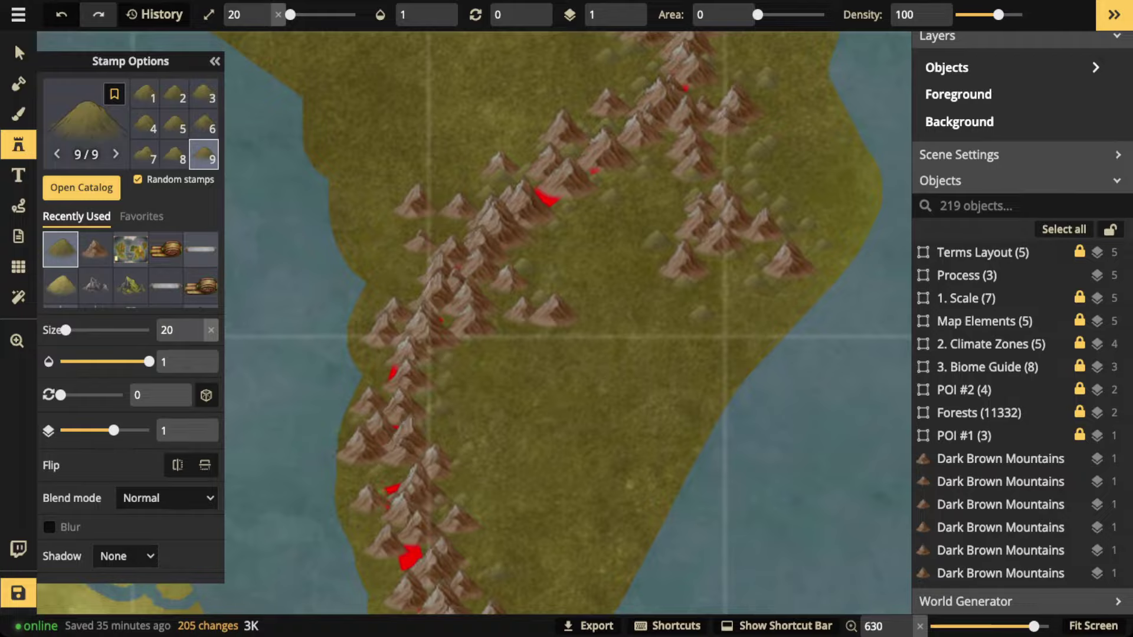
{"action": "key", "text": "space"}
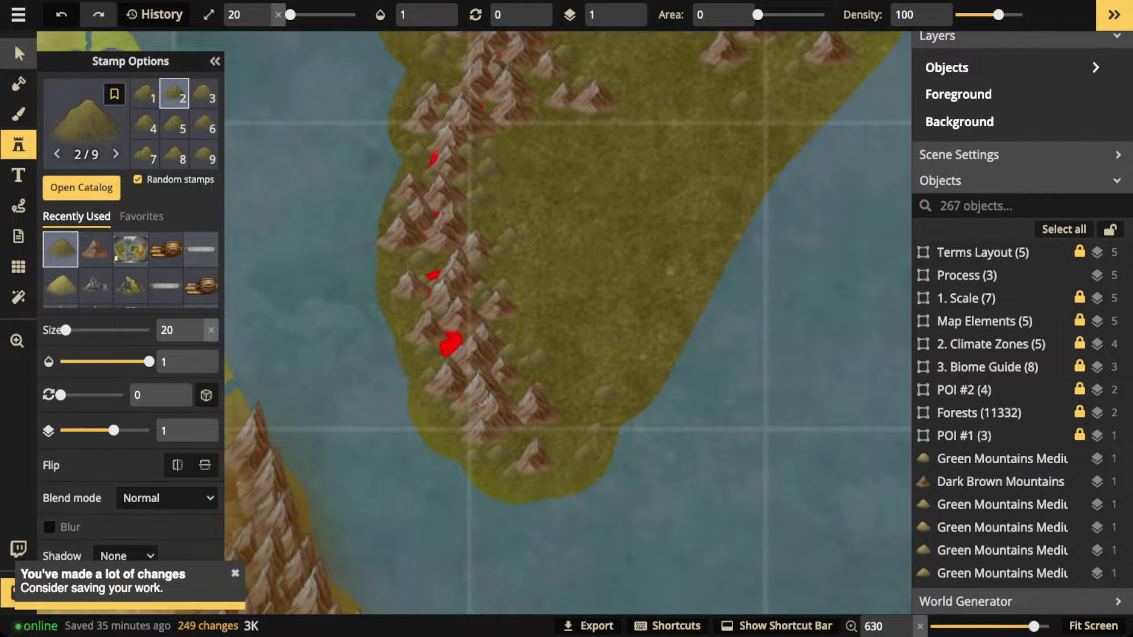
- Select the whole mountain chain with its foothills and guide path and combine everything into one group
{"action": "left_click", "coordinate": [19, 52]}
{"action": "scroll", "coordinate": [470, 218], "scroll_direction": "down", "scroll_amount": 2}
{"action": "scroll", "coordinate": [471, 202], "scroll_direction": "down", "scroll_amount": 3}
{"action": "left_click_drag", "start_coordinate": [471, 202], "coordinate": [479, 372]}
{"action": "left_click", "coordinate": [464, 464]}
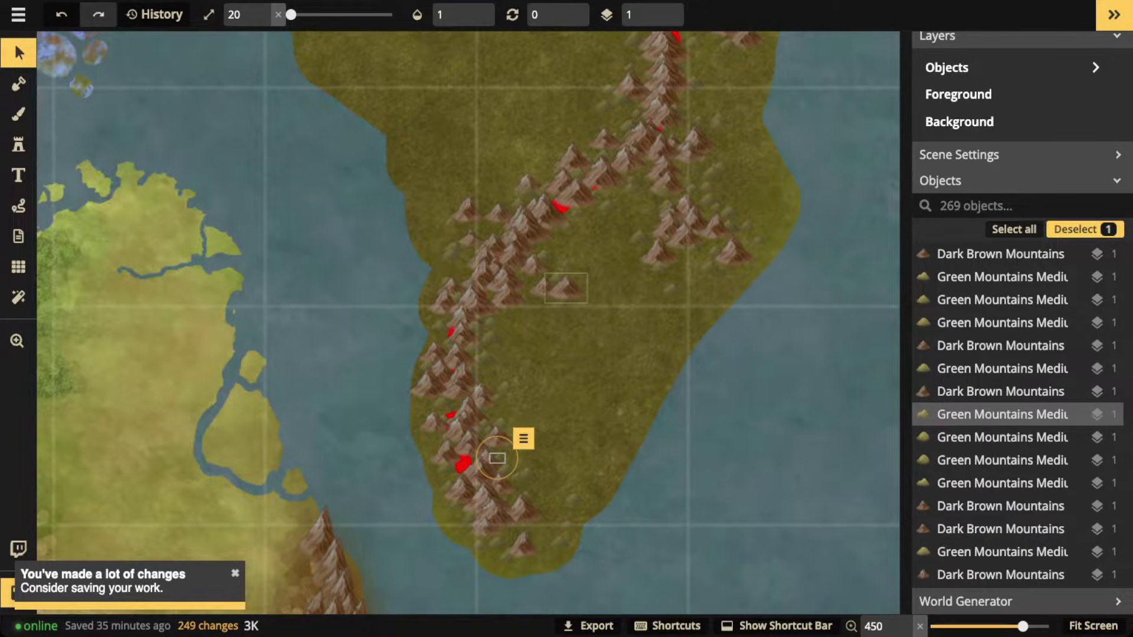
{"action": "scroll", "coordinate": [436, 323], "scroll_direction": "down", "scroll_amount": 4}
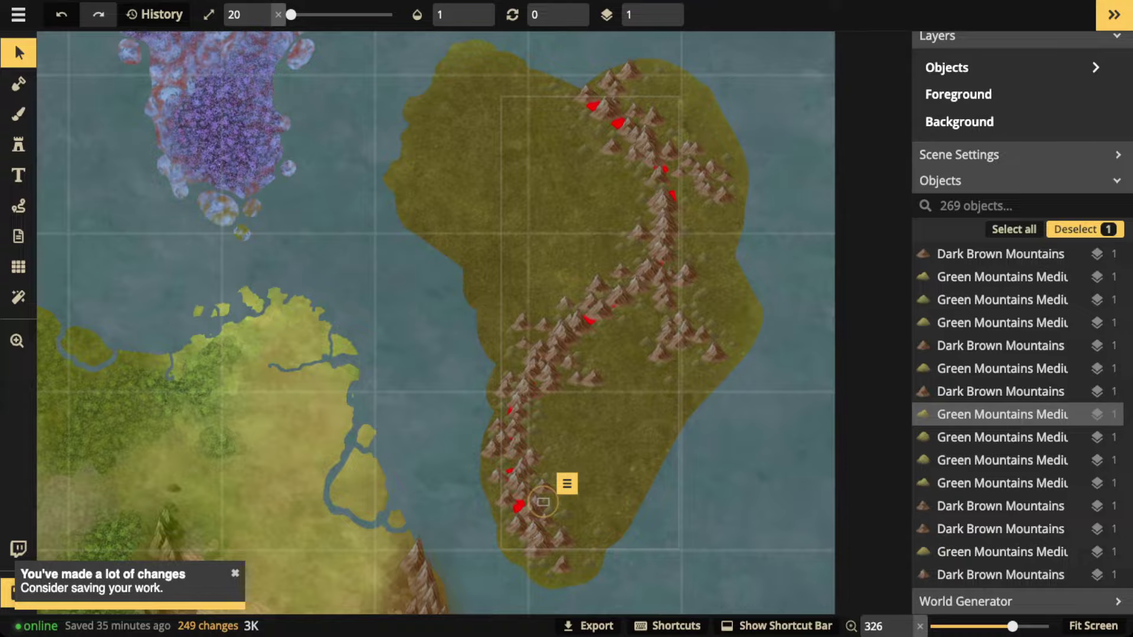
{"action": "left_click_drag", "start_coordinate": [436, 50], "coordinate": [746, 535]}
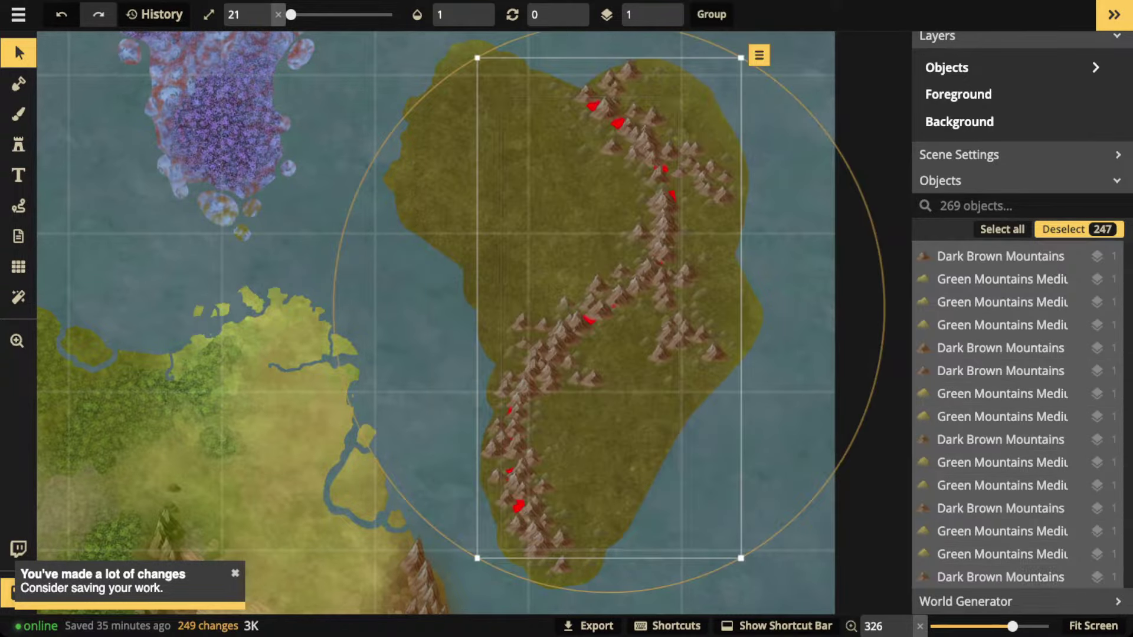
{"action": "left_click_drag", "start_coordinate": [462, 60], "coordinate": [798, 614]}
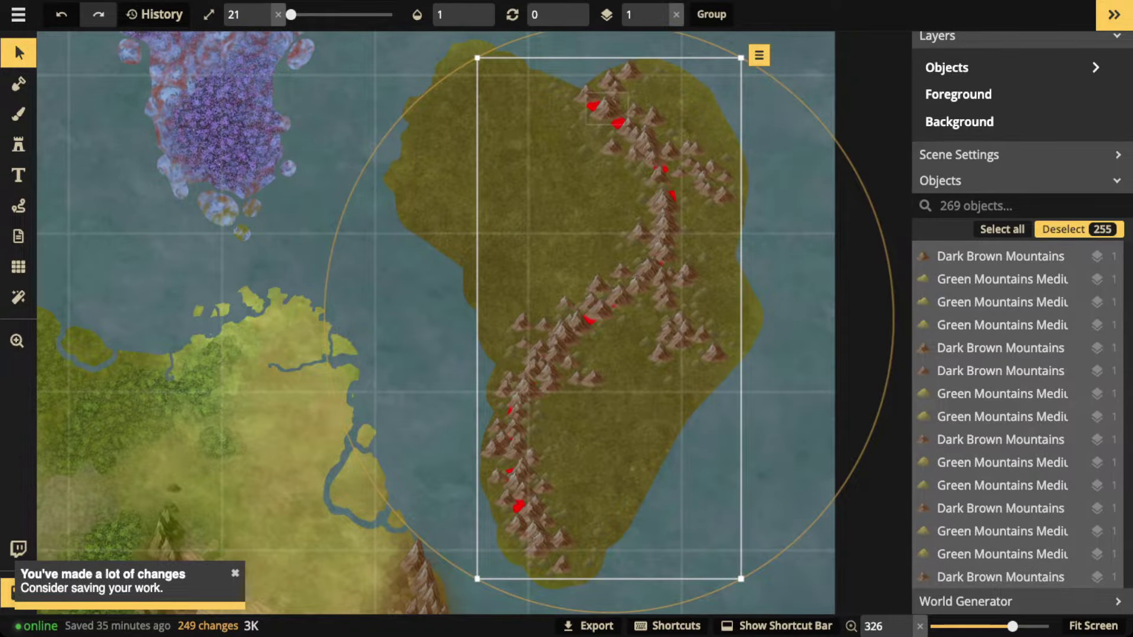
{"action": "key", "text": "ctrl+g"}
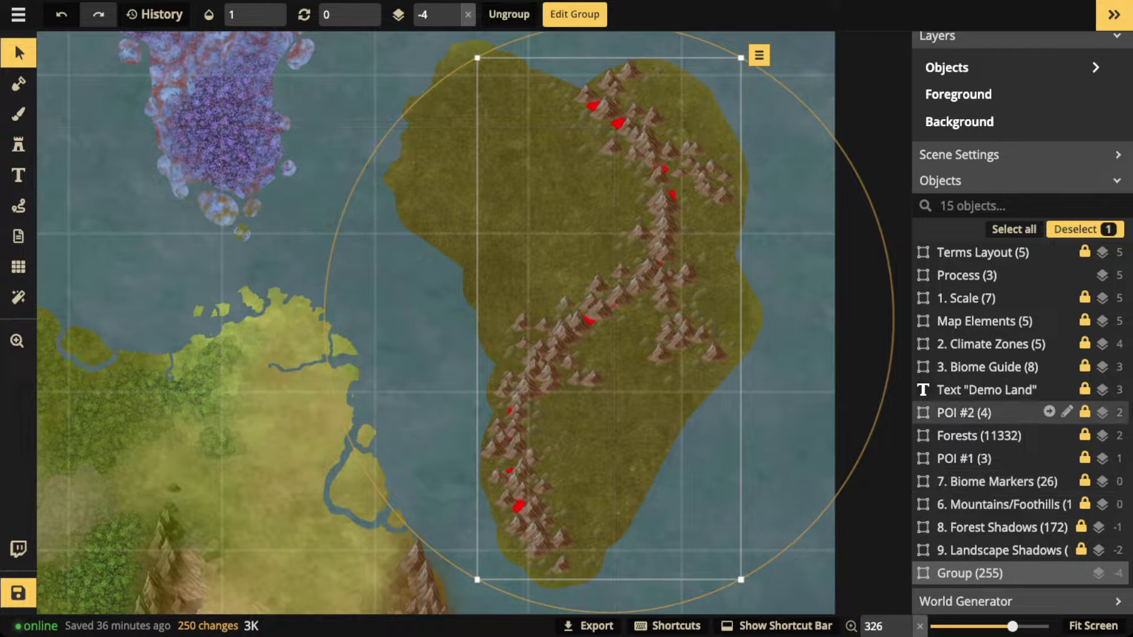
{"action": "scroll", "coordinate": [1003, 413], "scroll_direction": "up", "scroll_amount": 1}
{"action": "key", "text": "Escape"}
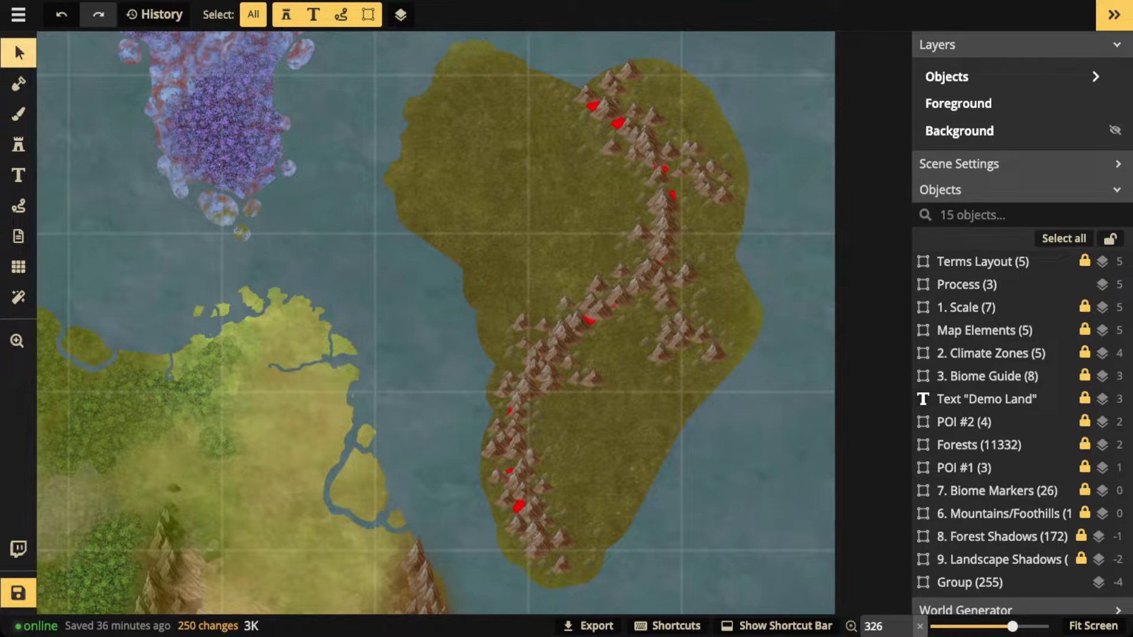
- Open the mountain chain's group for editing and look through its objects for the guide path
{"action": "scroll", "coordinate": [417, 258], "scroll_direction": "down", "scroll_amount": 3}
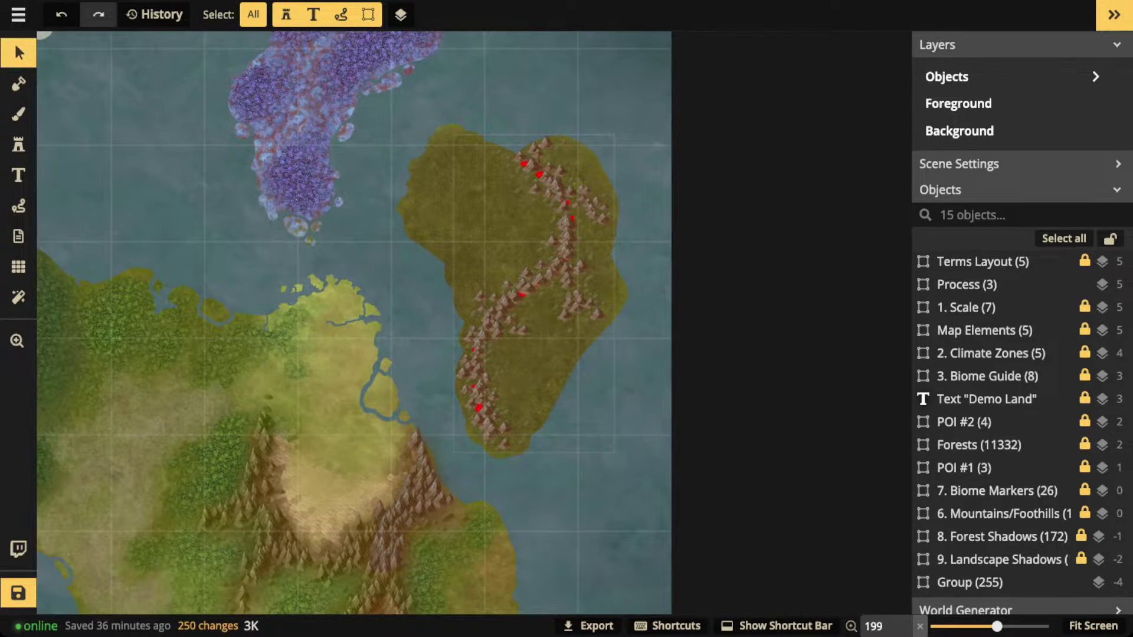
{"action": "left_click", "coordinate": [534, 283]}
{"action": "mouse_move", "coordinate": [534, 284]}
{"action": "left_mouse_down"}
{"action": "mouse_move", "coordinate": [660, 283]}
{"action": "mouse_move", "coordinate": [540, 272]}
{"action": "mouse_move", "coordinate": [514, 291]}
{"action": "mouse_move", "coordinate": [537, 298]}
{"action": "left_mouse_up"}
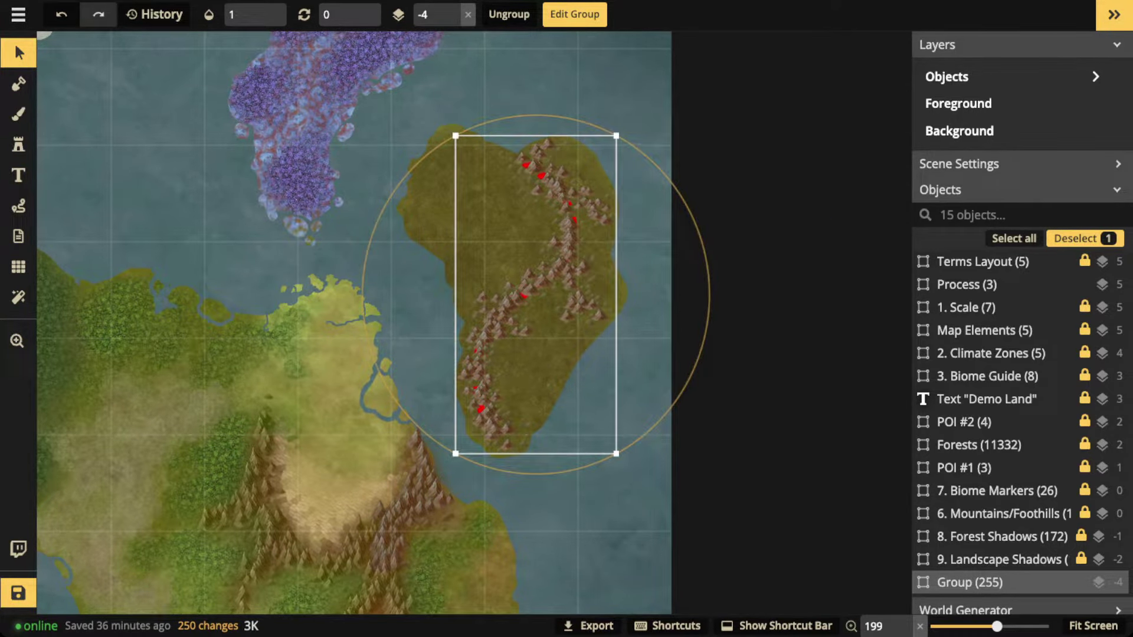
{"action": "double_click", "coordinate": [538, 297]}
{"action": "left_click", "coordinate": [544, 266]}
{"action": "scroll", "coordinate": [1004, 407], "scroll_direction": "down", "scroll_amount": 20}
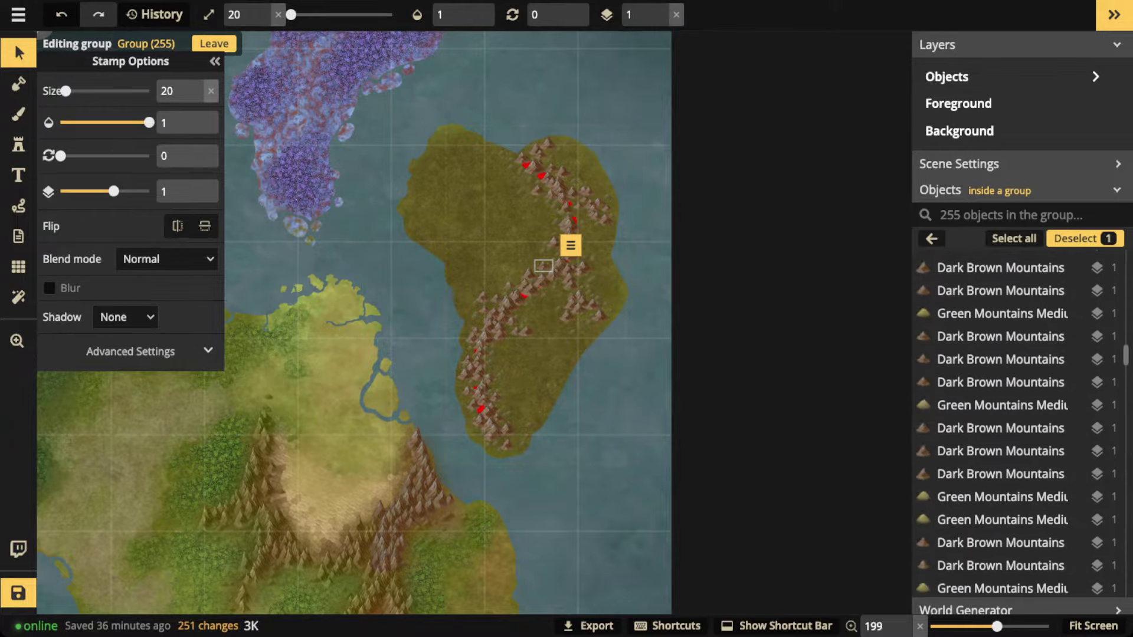
- Find the red guide path inside the group by searching for "path", delete it and leave the group
{"action": "left_click", "coordinate": [1010, 215]}
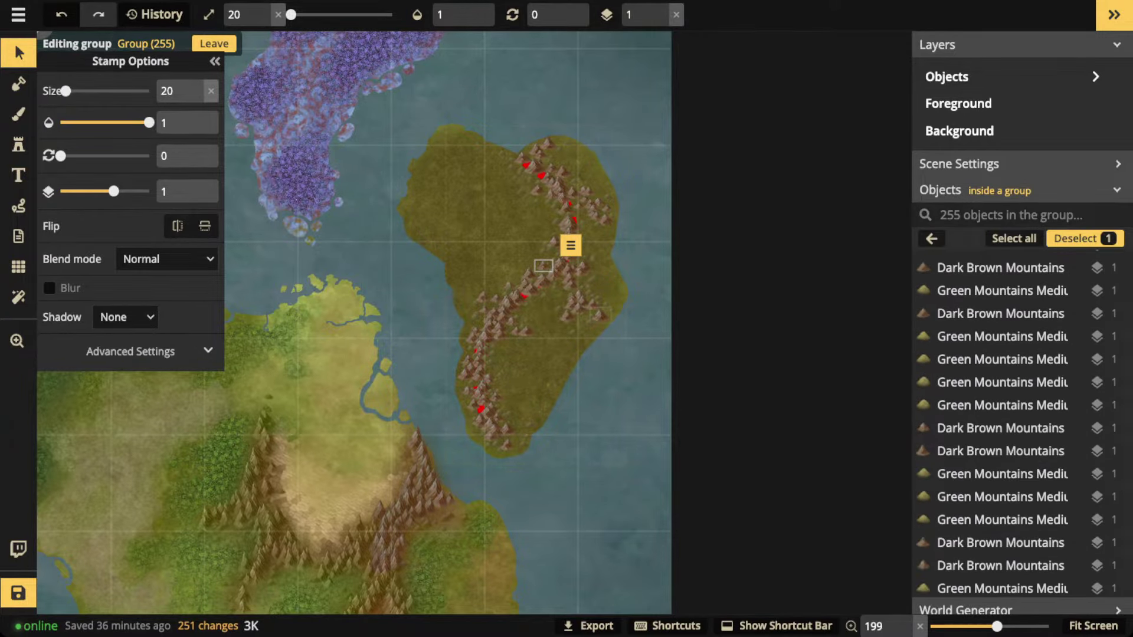
{"action": "type", "text": "path"}
{"action": "left_click", "coordinate": [949, 261]}
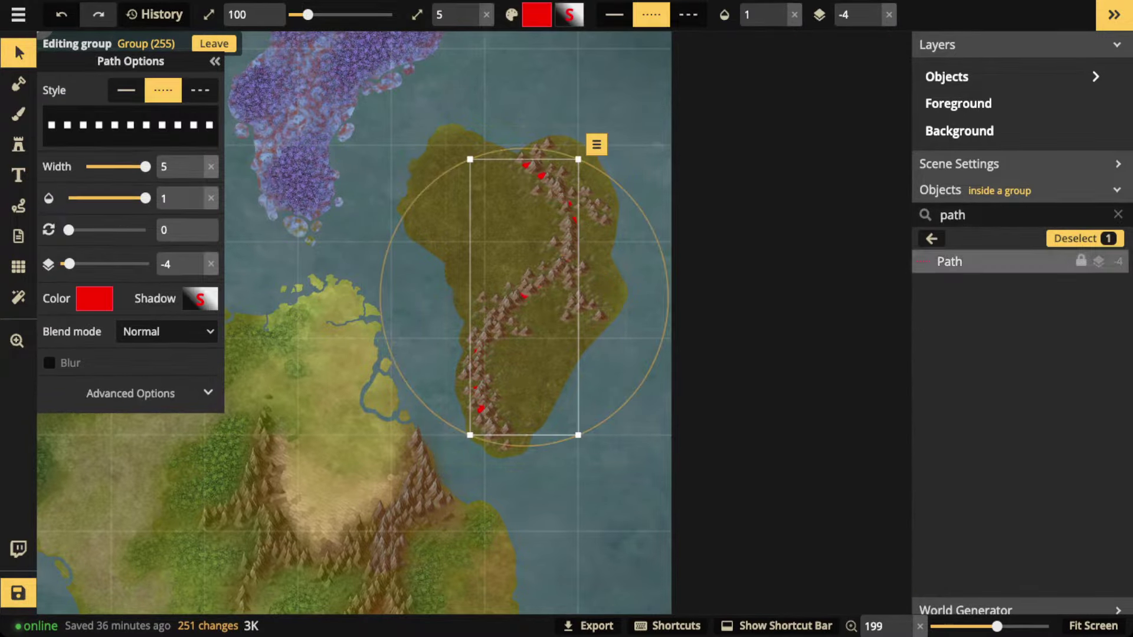
{"action": "key", "text": "Delete"}
{"action": "scroll", "coordinate": [438, 228], "scroll_direction": "down", "scroll_amount": 2}
{"action": "key", "text": "Escape"}
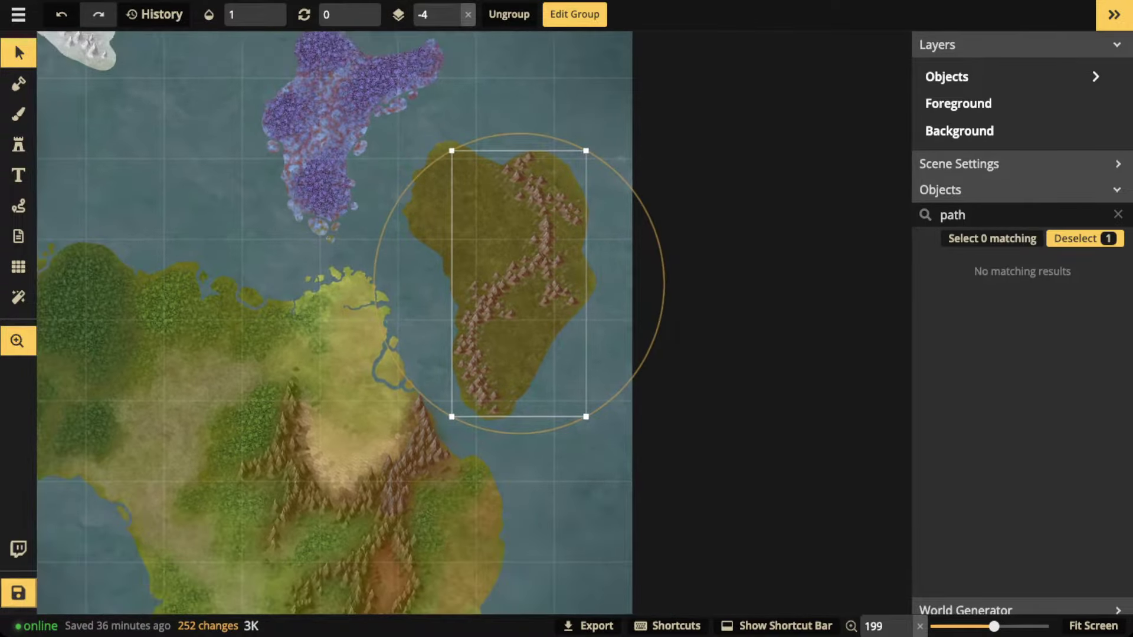
{"action": "left_click_drag", "start_coordinate": [449, 218], "coordinate": [478, 330]}
{"action": "key", "text": "Escape"}
- Examine the mountain range up close and compare it with the other continents on the whole world map
{"action": "scroll", "coordinate": [506, 301], "scroll_direction": "up", "scroll_amount": 4}
{"action": "scroll", "coordinate": [636, 291], "scroll_direction": "up", "scroll_amount": 4}
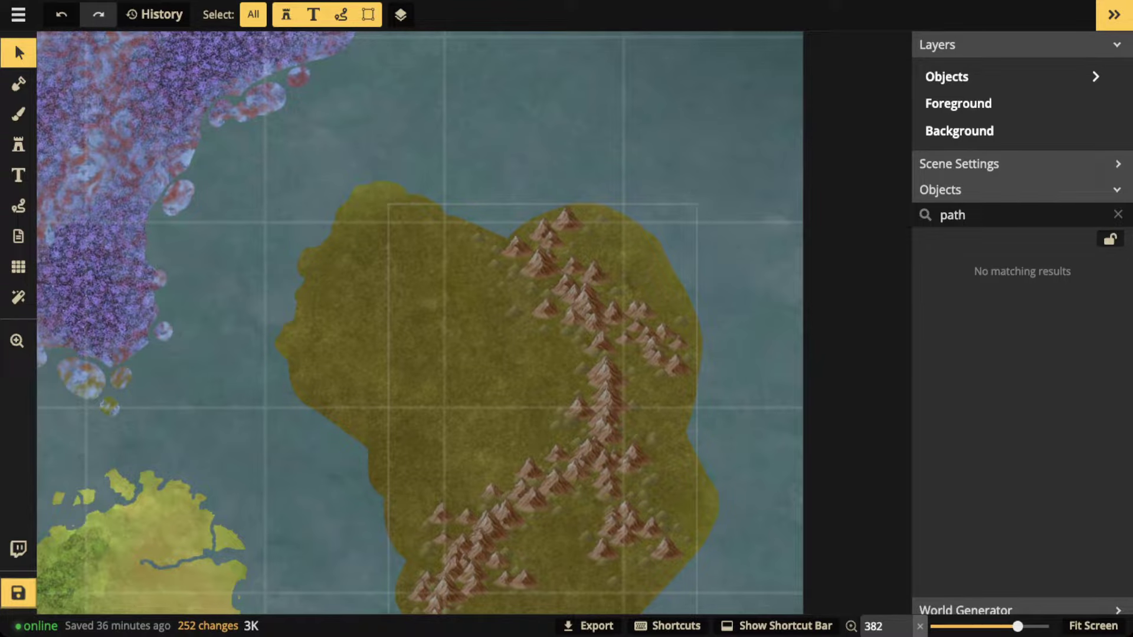
{"action": "scroll", "coordinate": [688, 136], "scroll_direction": "down", "scroll_amount": 4}
{"action": "scroll", "coordinate": [394, 323], "scroll_direction": "down", "scroll_amount": 3}
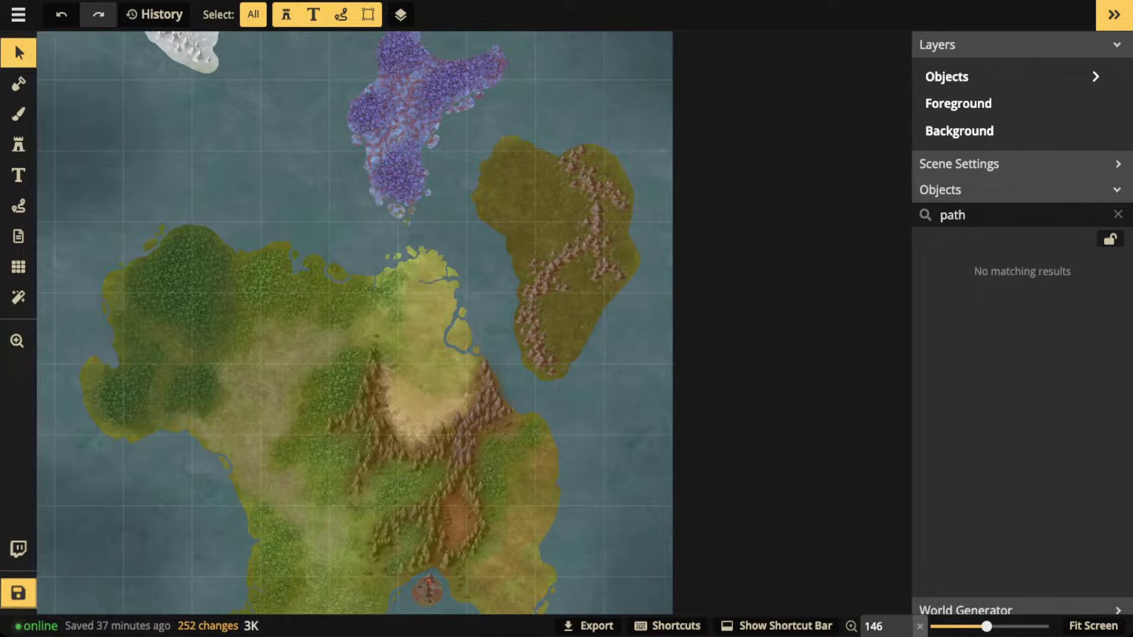
{"action": "scroll", "coordinate": [319, 199], "scroll_direction": "down", "scroll_amount": 5}
{"action": "key", "text": "space"}
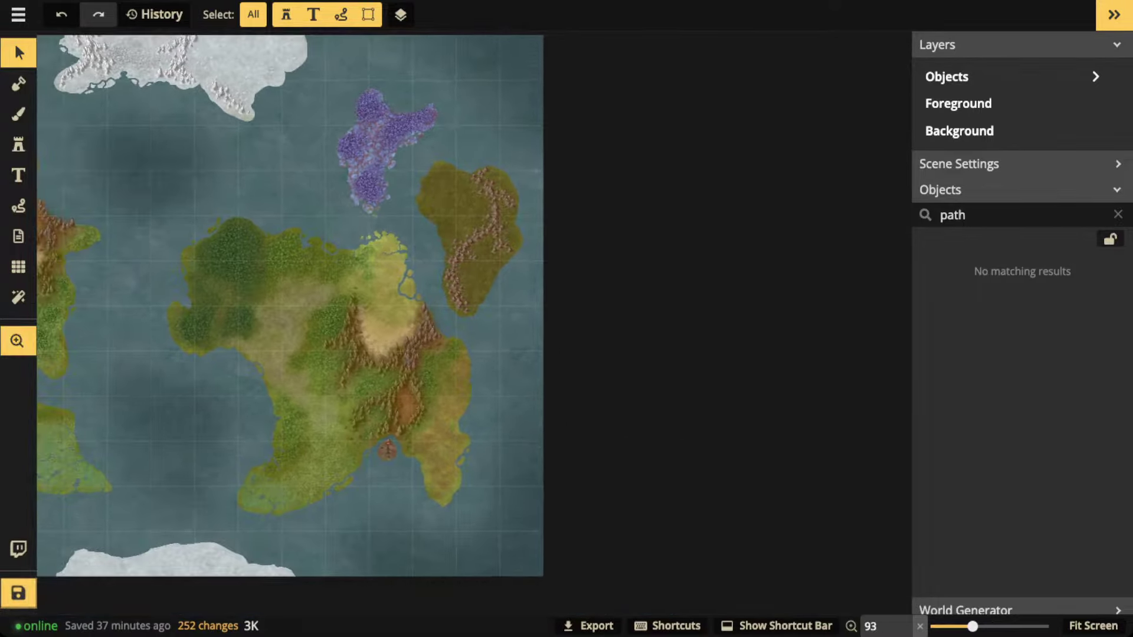
{"action": "left_click_drag", "start_coordinate": [319, 199], "coordinate": [586, 225]}
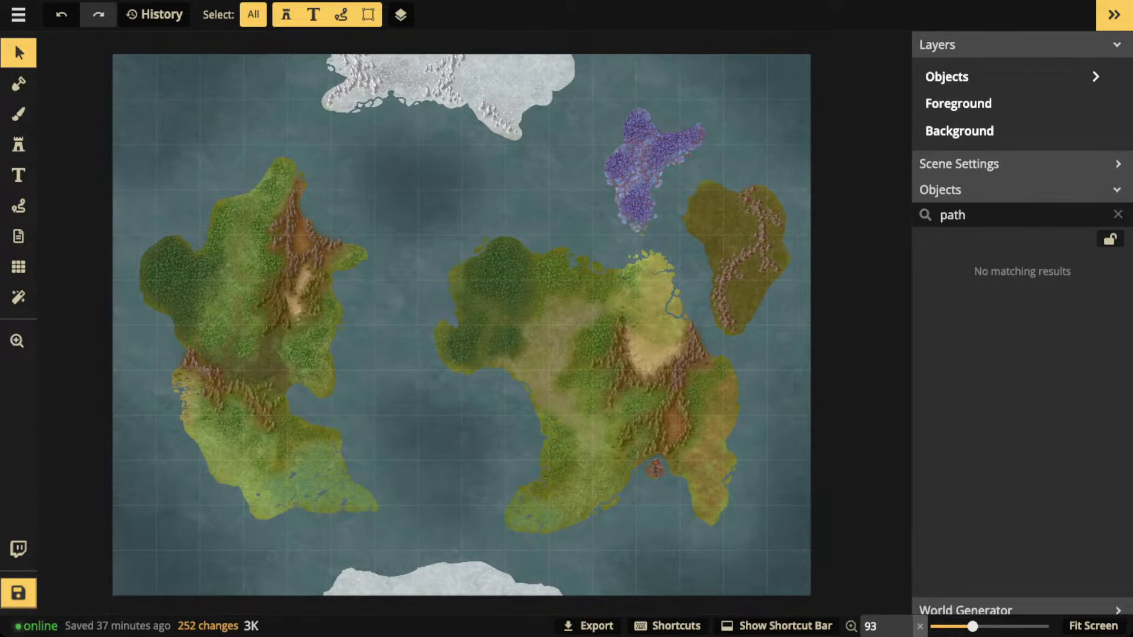
- Clear the object search and set the opacity of the "7. Biome Markers" group to 1
{"action": "left_click", "coordinate": [1117, 214]}
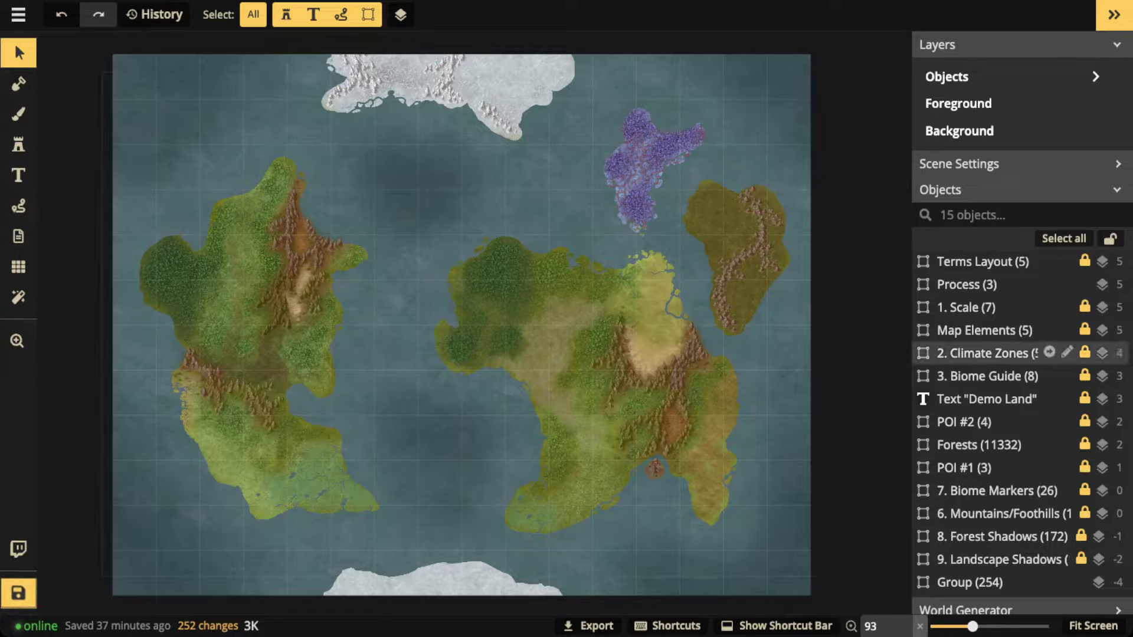
{"action": "left_click", "coordinate": [987, 376]}
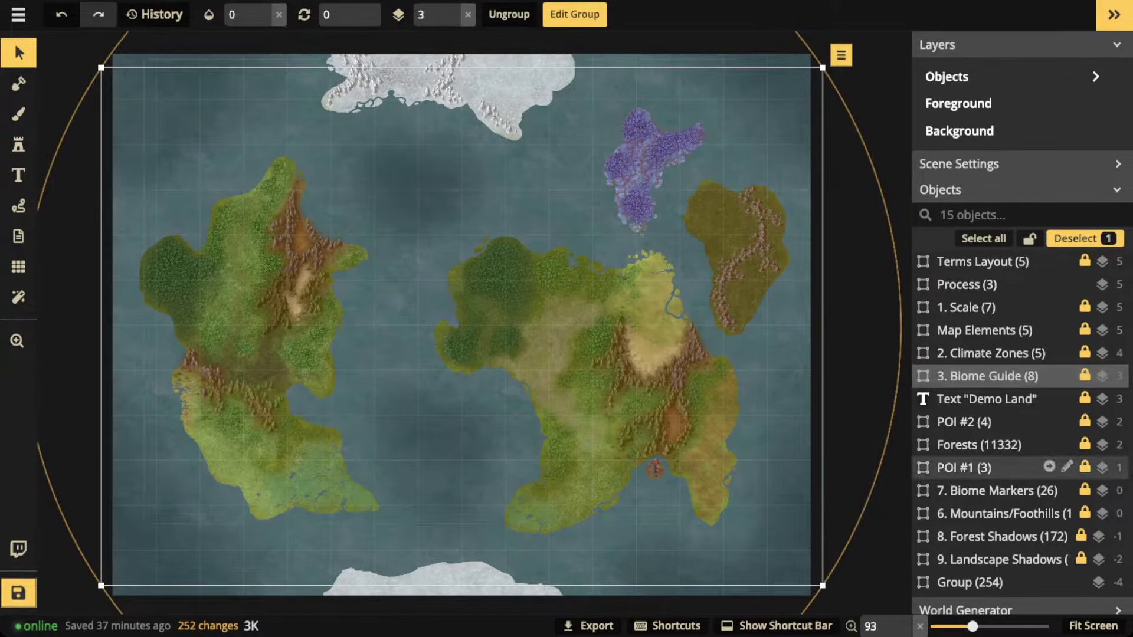
{"action": "left_click", "coordinate": [992, 490]}
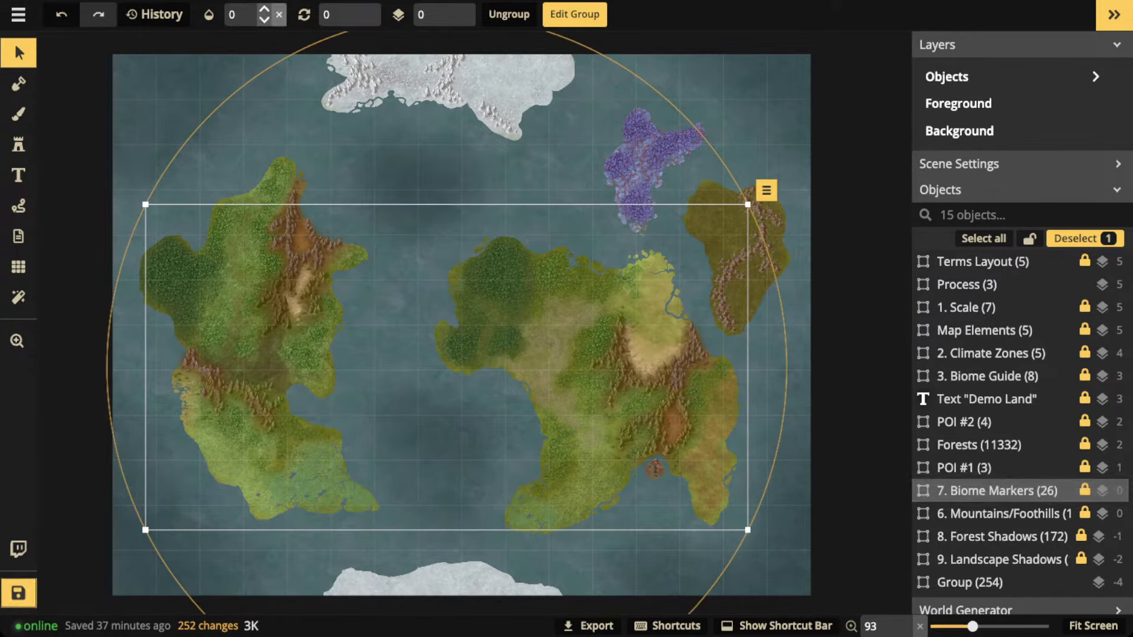
{"action": "left_click", "coordinate": [264, 9]}
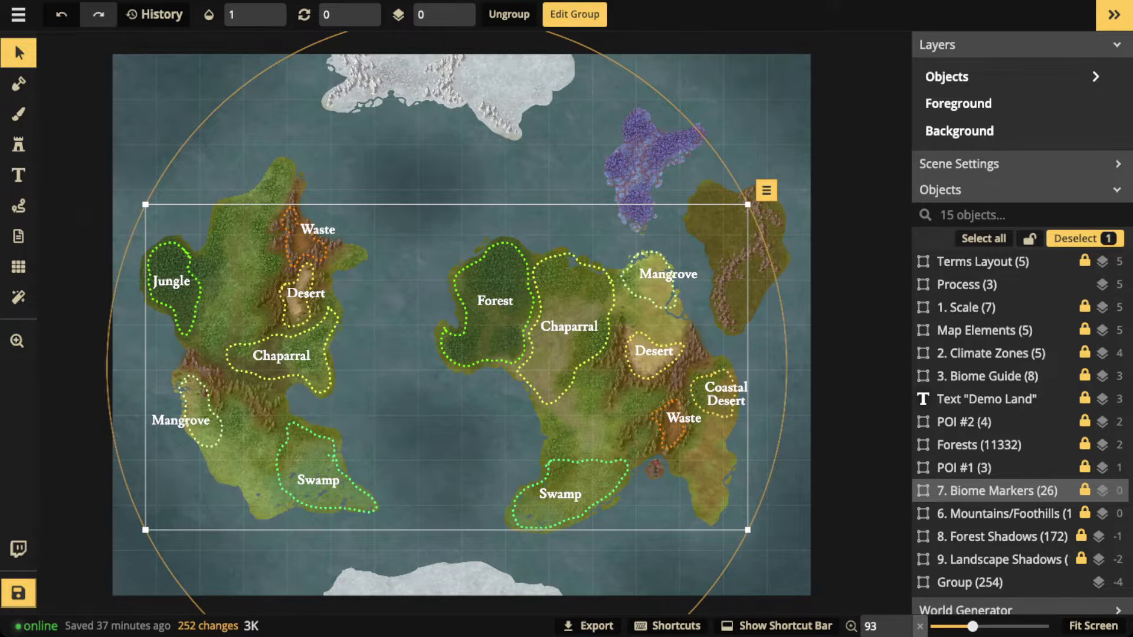
{"action": "key", "text": "Escape"}
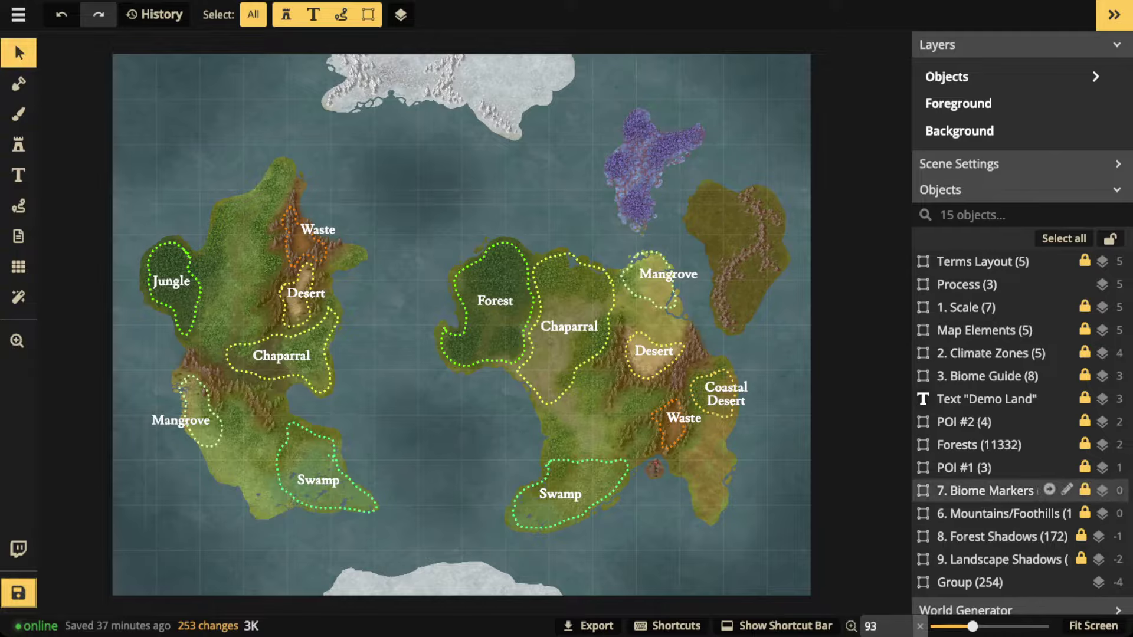
- Delete the "7. Biome Markers" group from the map
{"action": "left_click", "coordinate": [997, 490]}
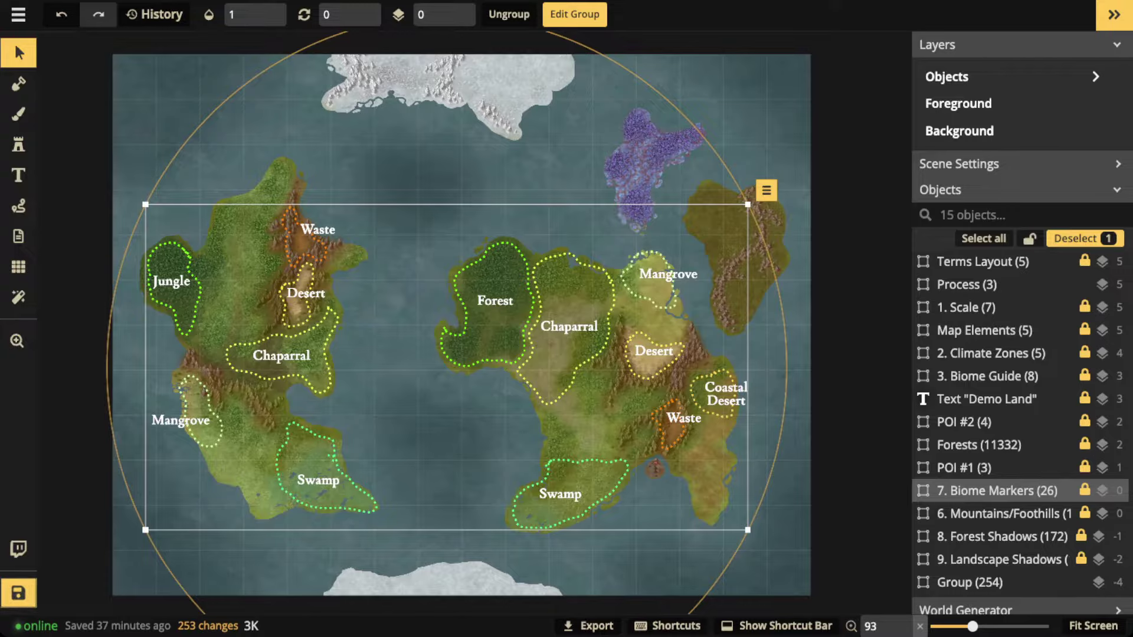
{"action": "key", "text": "Delete"}
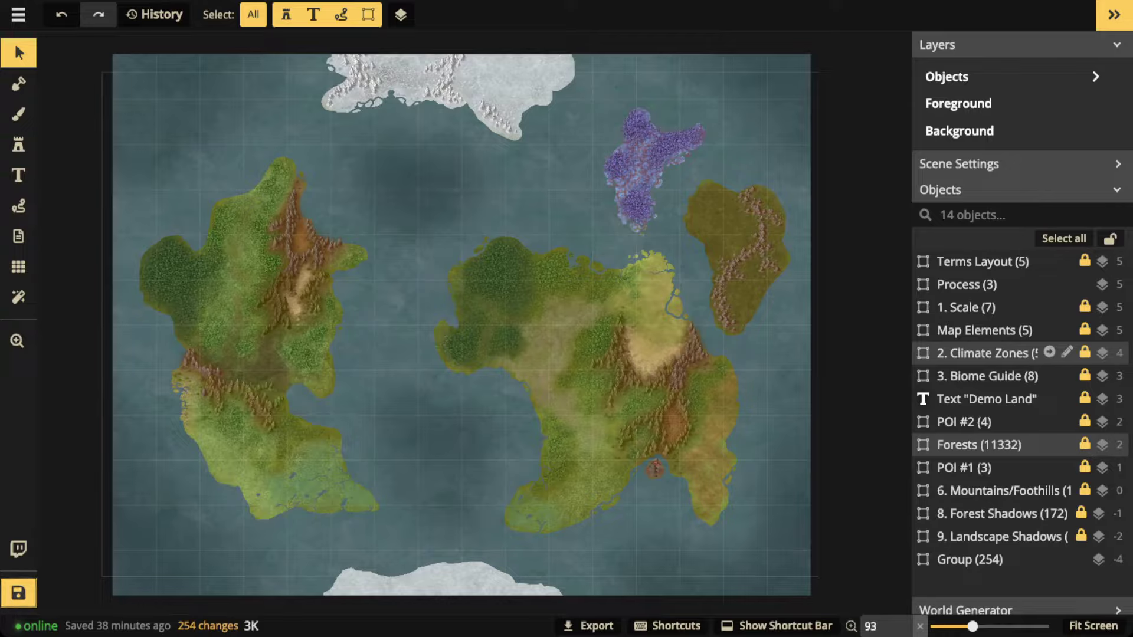
- Set the opacity of the Forests group to 1
{"action": "left_click", "coordinate": [979, 445]}
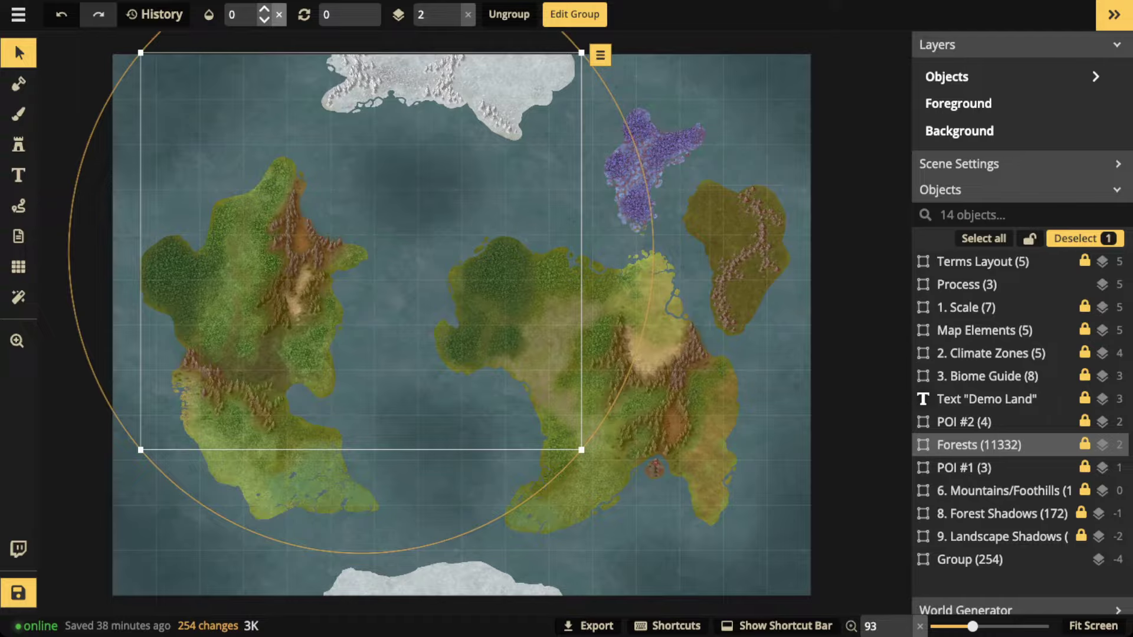
{"action": "left_click", "coordinate": [264, 10]}
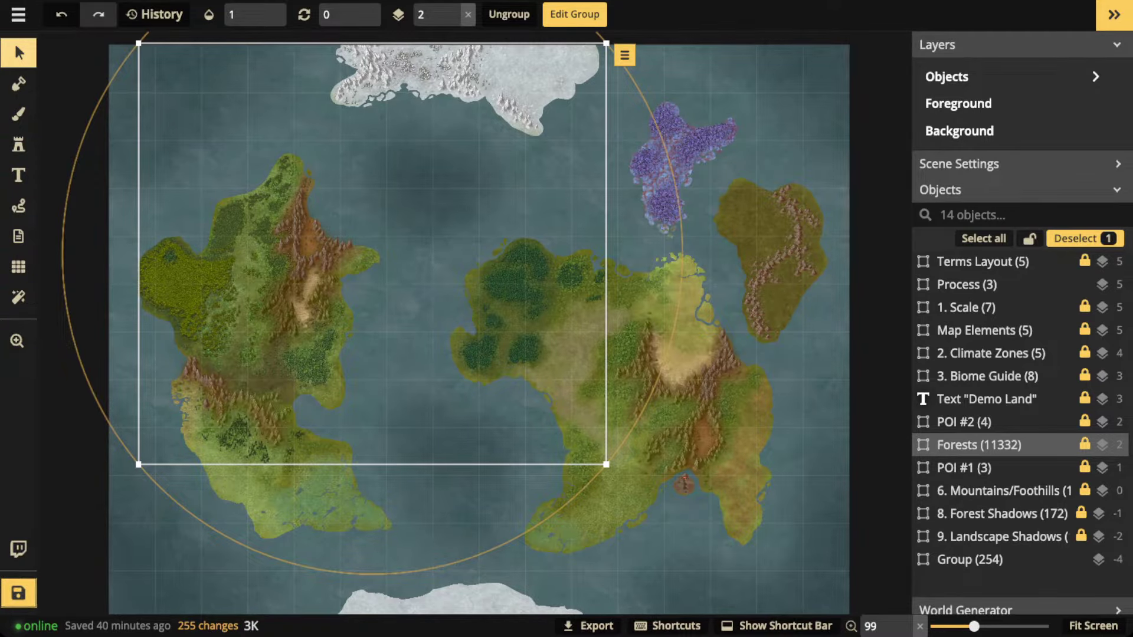
- Examine the forests on the western continent up close and clear the Forests group selection
{"action": "scroll", "coordinate": [178, 283], "scroll_direction": "up", "scroll_amount": 1}
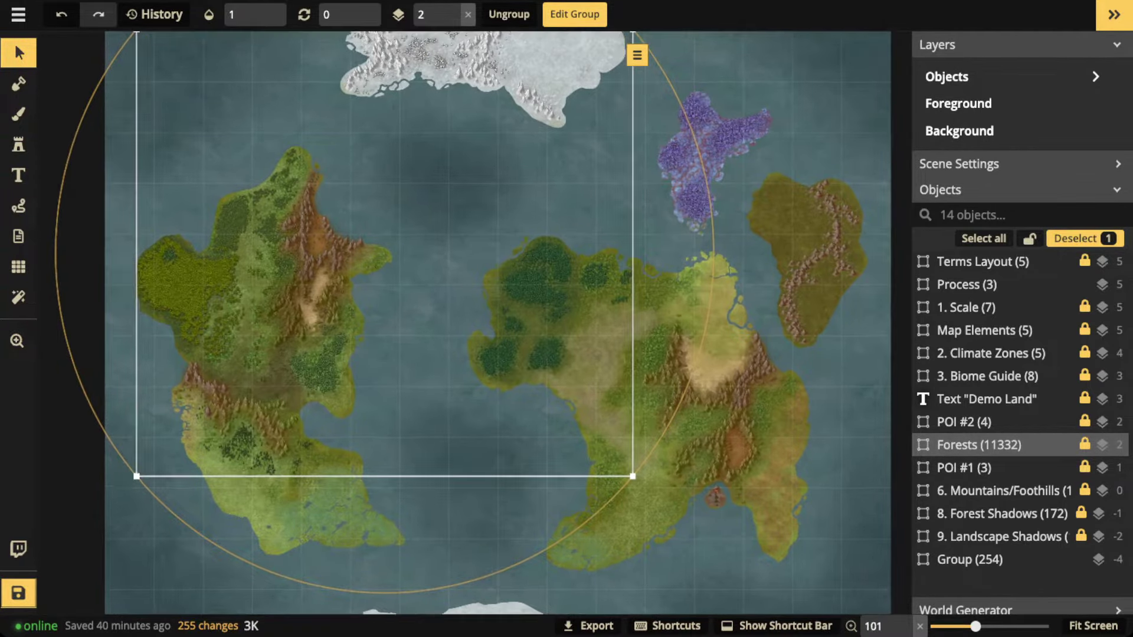
{"action": "scroll", "coordinate": [181, 222], "scroll_direction": "up", "scroll_amount": 5}
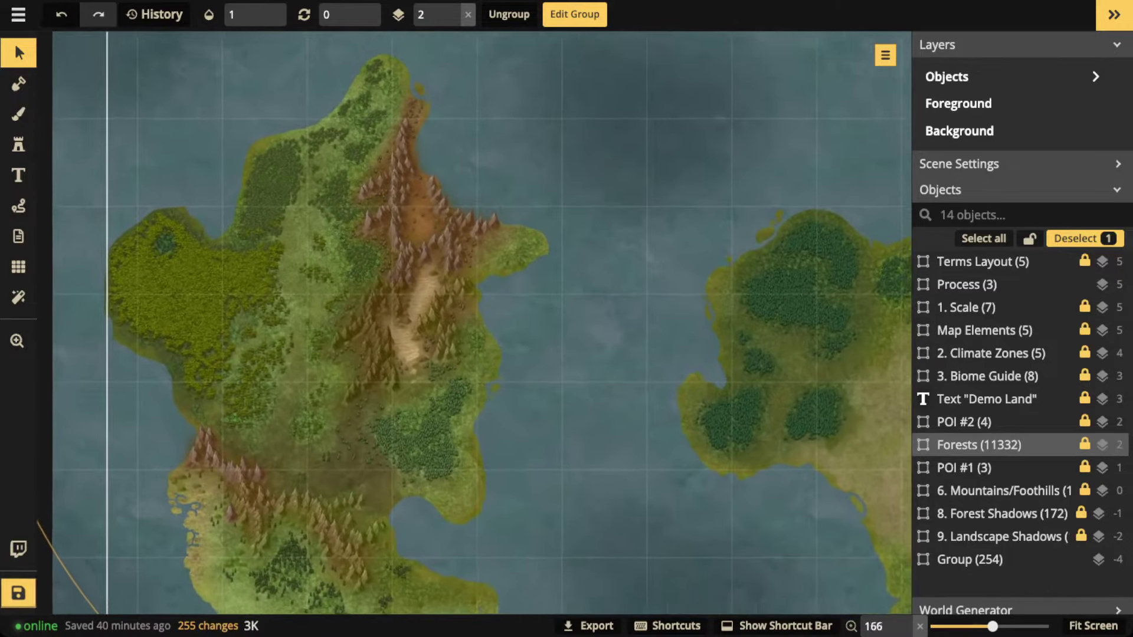
{"action": "scroll", "coordinate": [180, 265], "scroll_direction": "up", "scroll_amount": 2}
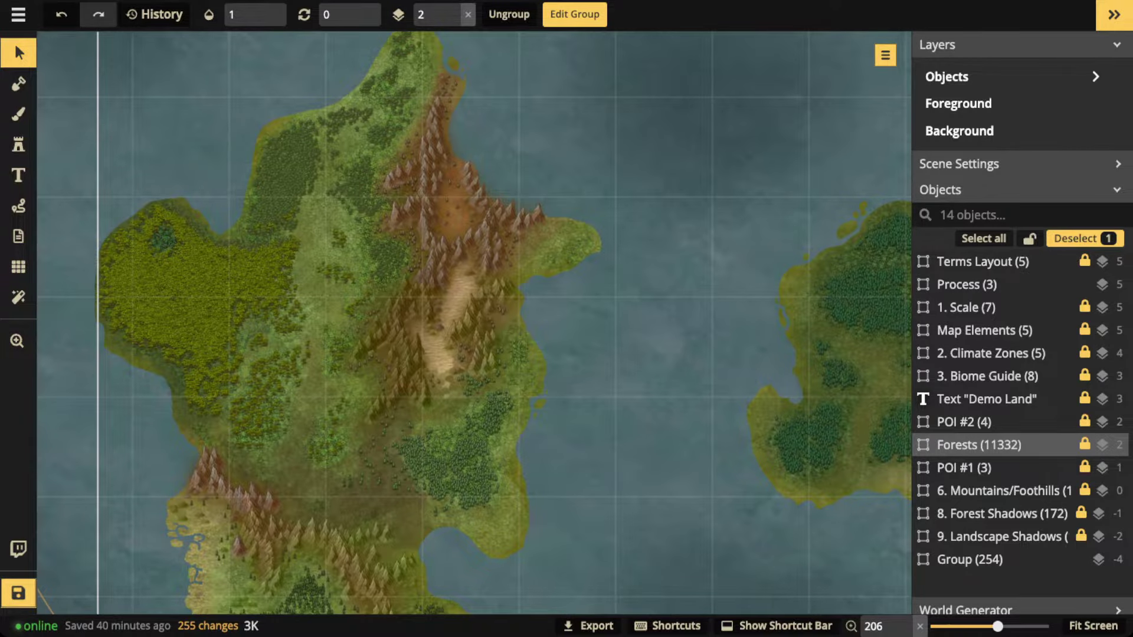
{"action": "scroll", "coordinate": [333, 324], "scroll_direction": "down", "scroll_amount": 3}
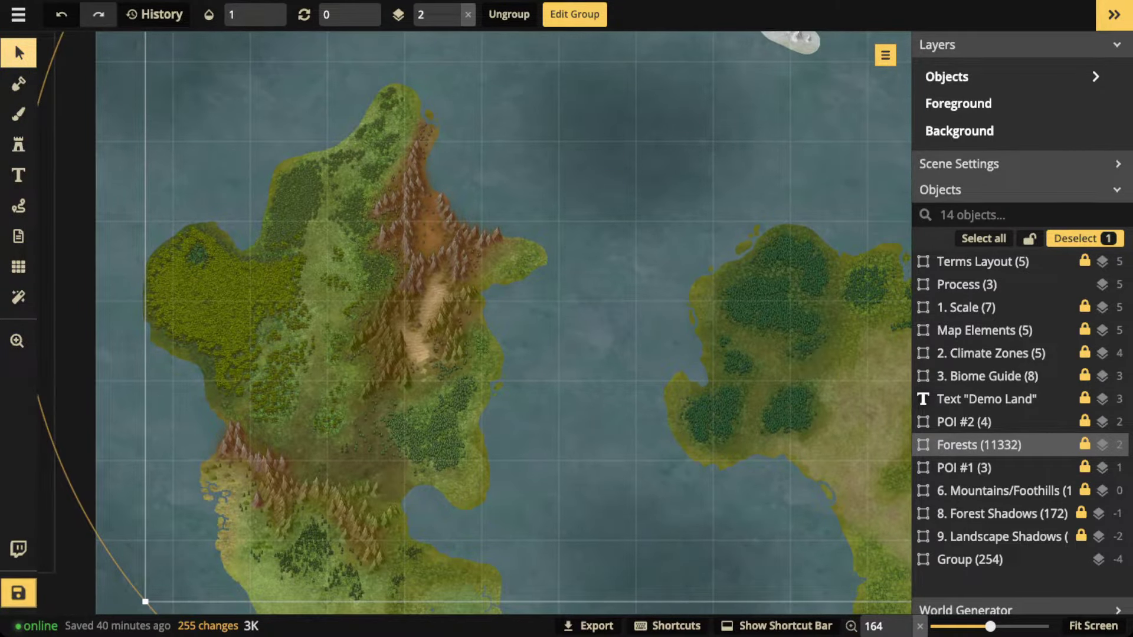
{"action": "key", "text": "Escape"}
{"action": "scroll", "coordinate": [558, 251], "scroll_direction": "down", "scroll_amount": 2}
- Open the 254-object mountain group on the olive eastern landmass for editing
{"action": "left_click_drag", "start_coordinate": [558, 250], "coordinate": [82, 301]}
{"action": "scroll", "coordinate": [680, 265], "scroll_direction": "up", "scroll_amount": 5}
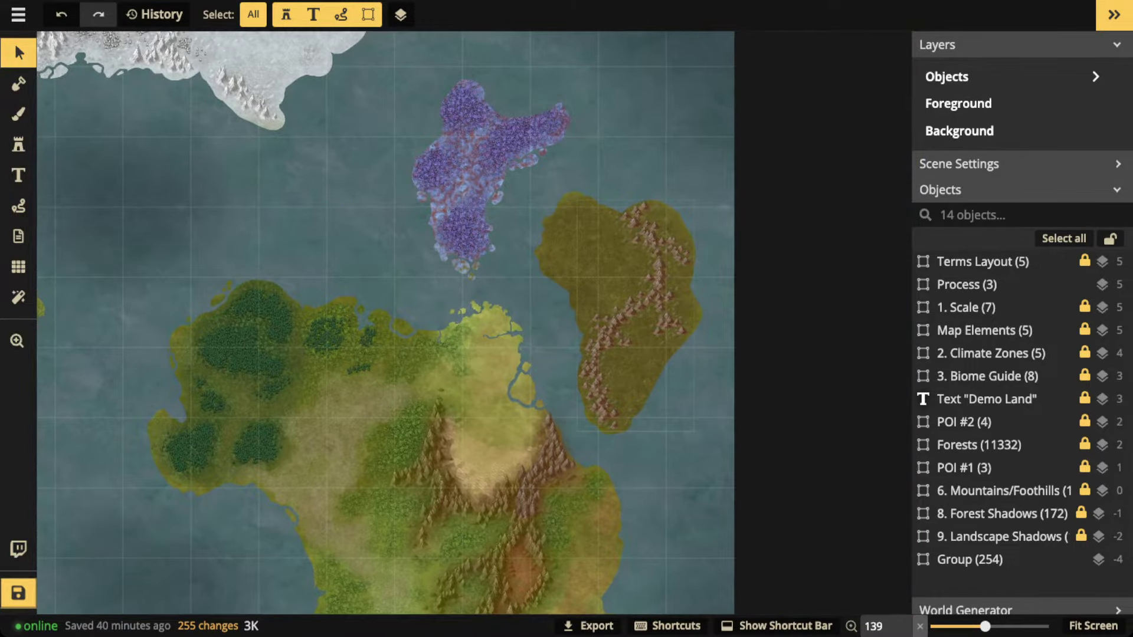
{"action": "scroll", "coordinate": [597, 312], "scroll_direction": "up", "scroll_amount": 4}
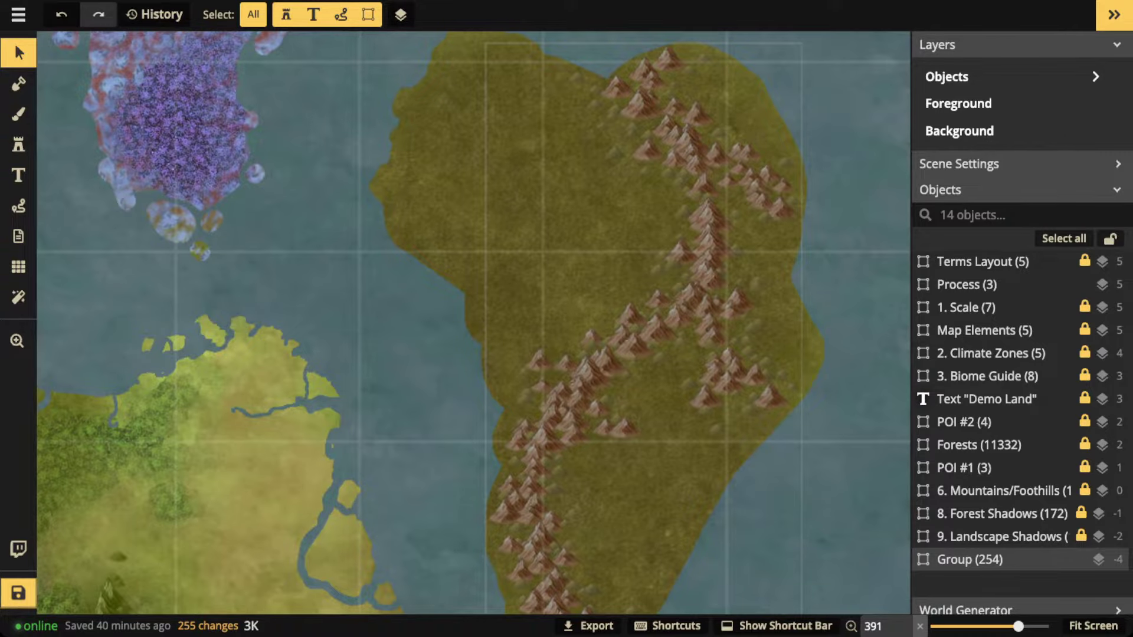
{"action": "scroll", "coordinate": [472, 323], "scroll_direction": "down", "scroll_amount": 2}
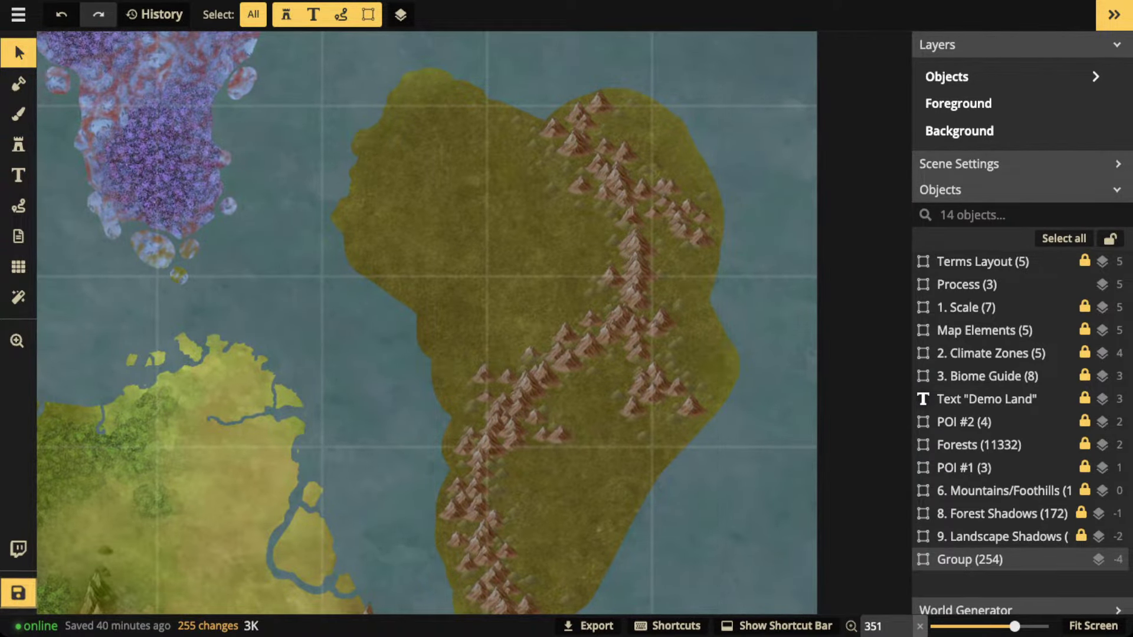
{"action": "left_click", "coordinate": [970, 560]}
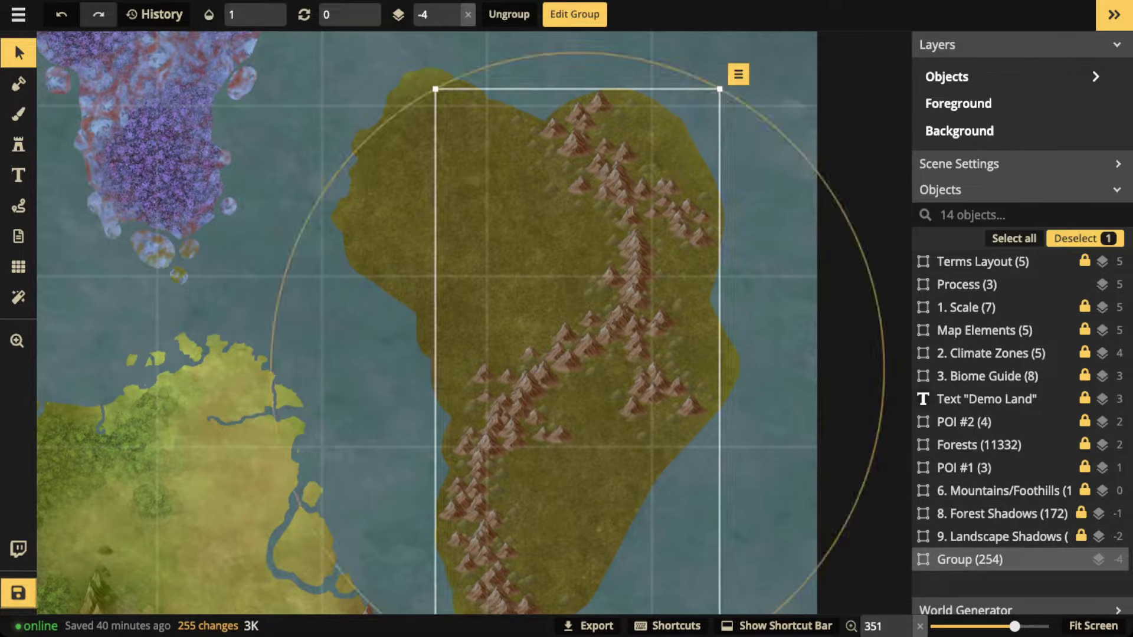
{"action": "mouse_move", "coordinate": [1004, 560]}
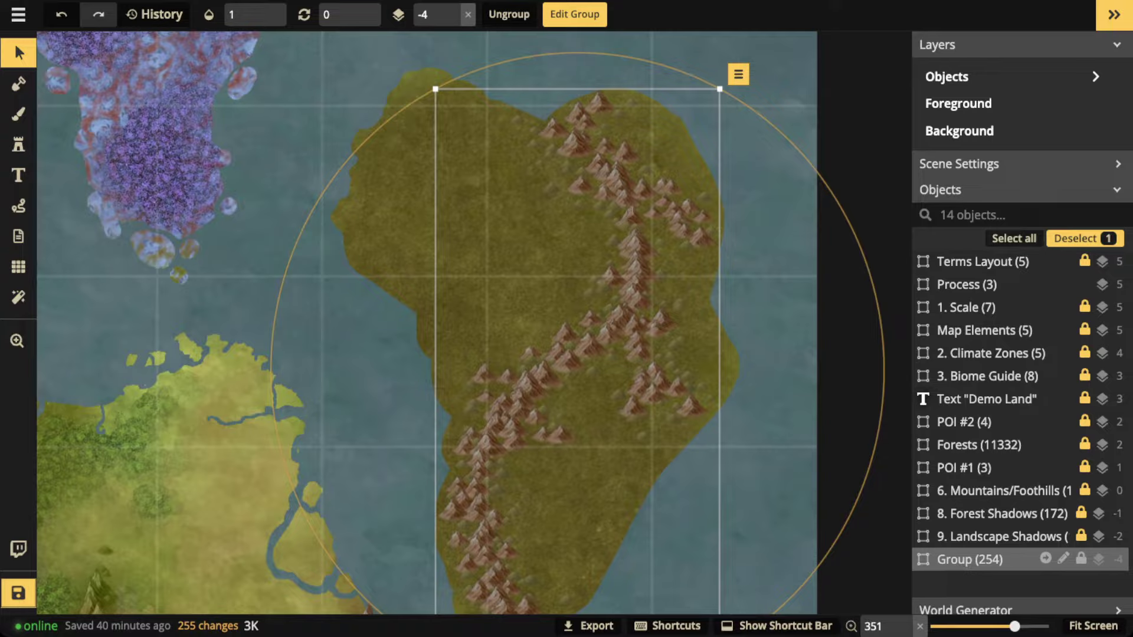
{"action": "left_click", "coordinate": [1063, 559]}
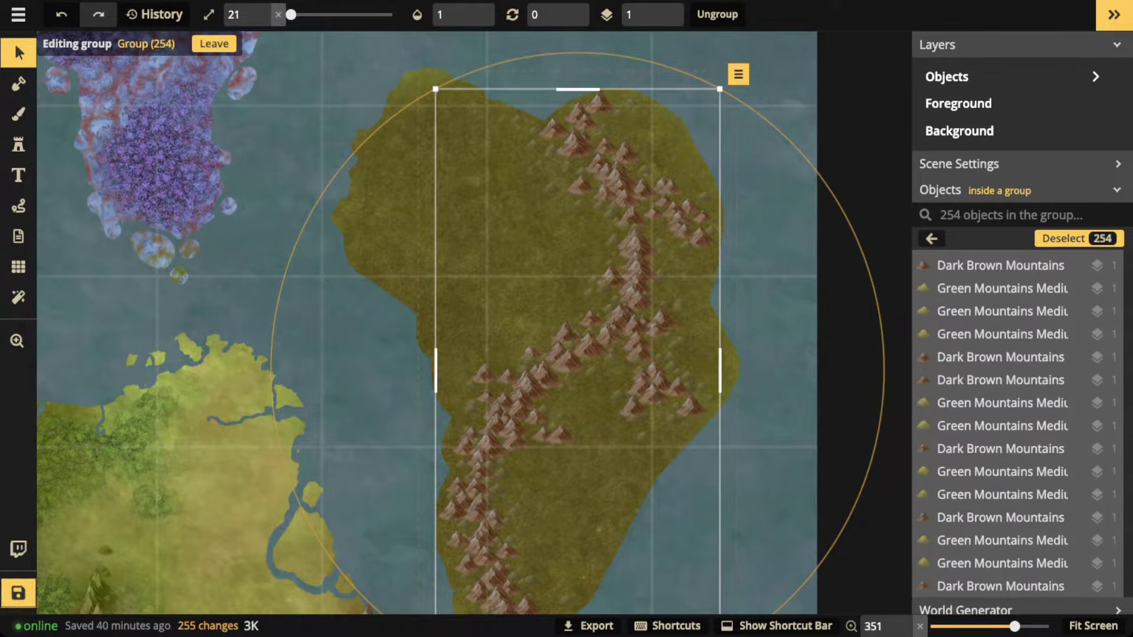
- Set the blend mode of all mountain and foothill stamps in the group to Luminosity
{"action": "left_click", "coordinate": [19, 53]}
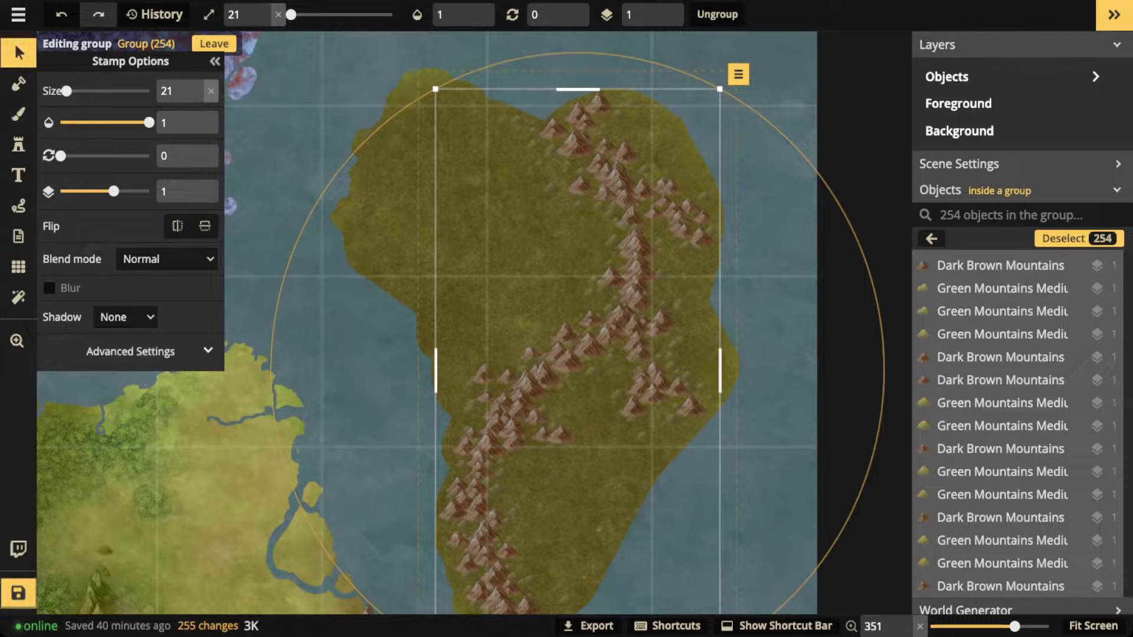
{"action": "left_click", "coordinate": [130, 351]}
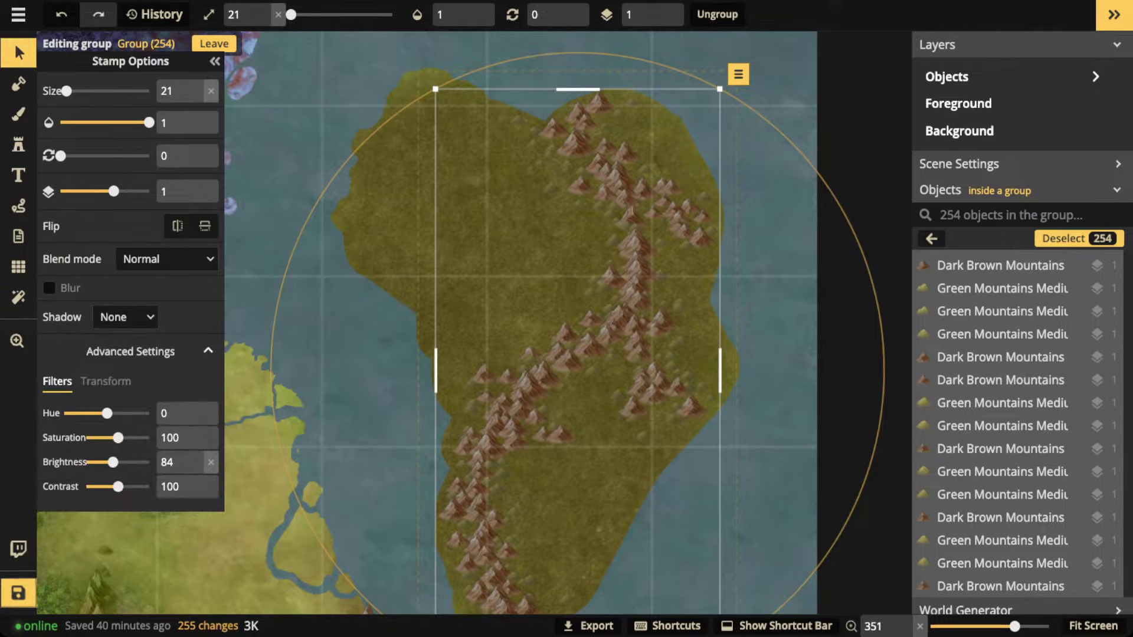
{"action": "left_click", "coordinate": [125, 317]}
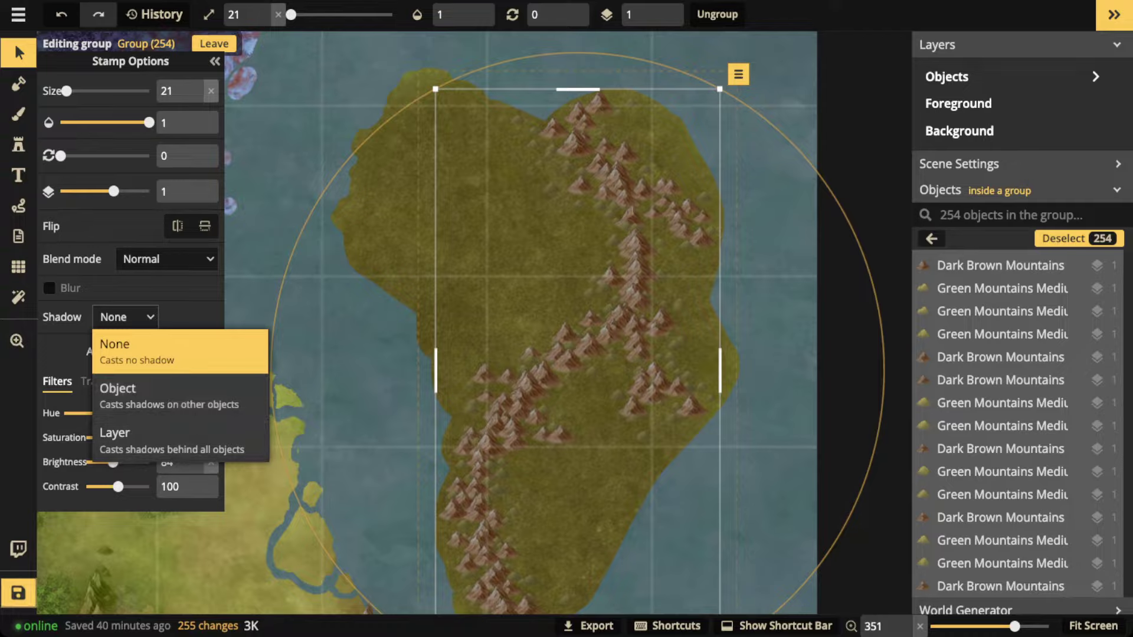
{"action": "left_click", "coordinate": [166, 259]}
{"action": "scroll", "coordinate": [125, 438], "scroll_direction": "down", "scroll_amount": 4}
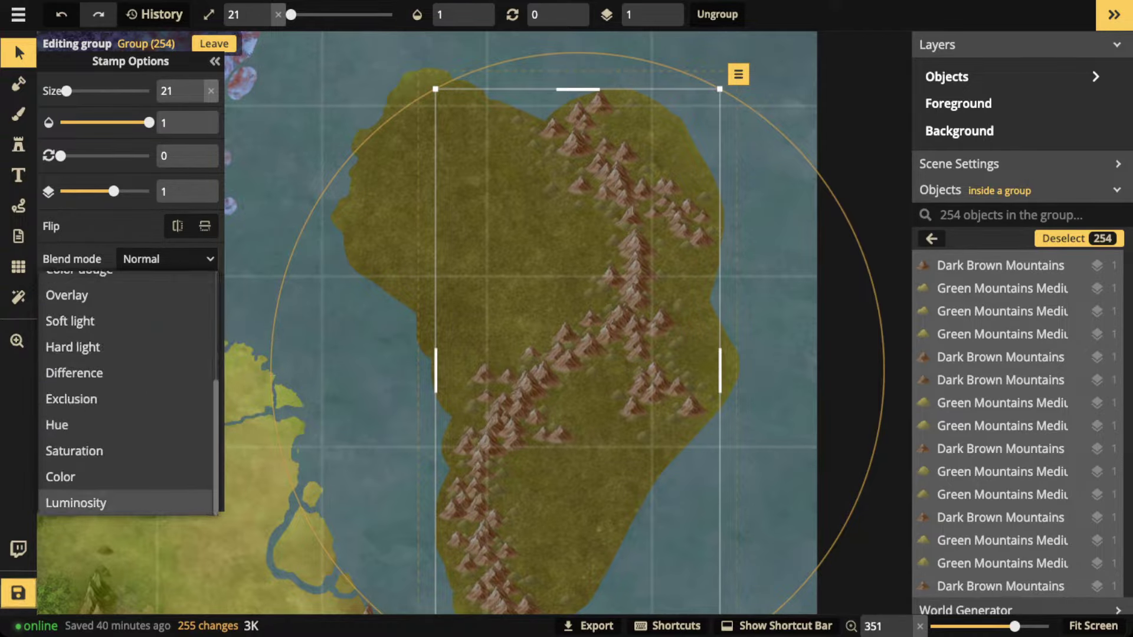
{"action": "left_click", "coordinate": [76, 503]}
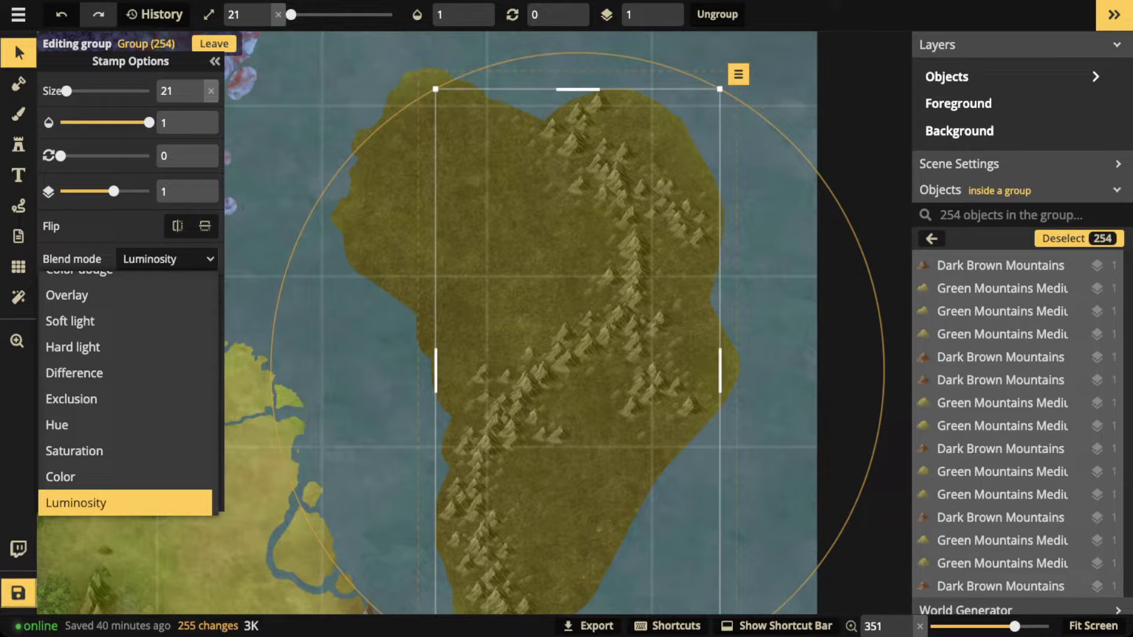
{"action": "key", "text": "Escape"}
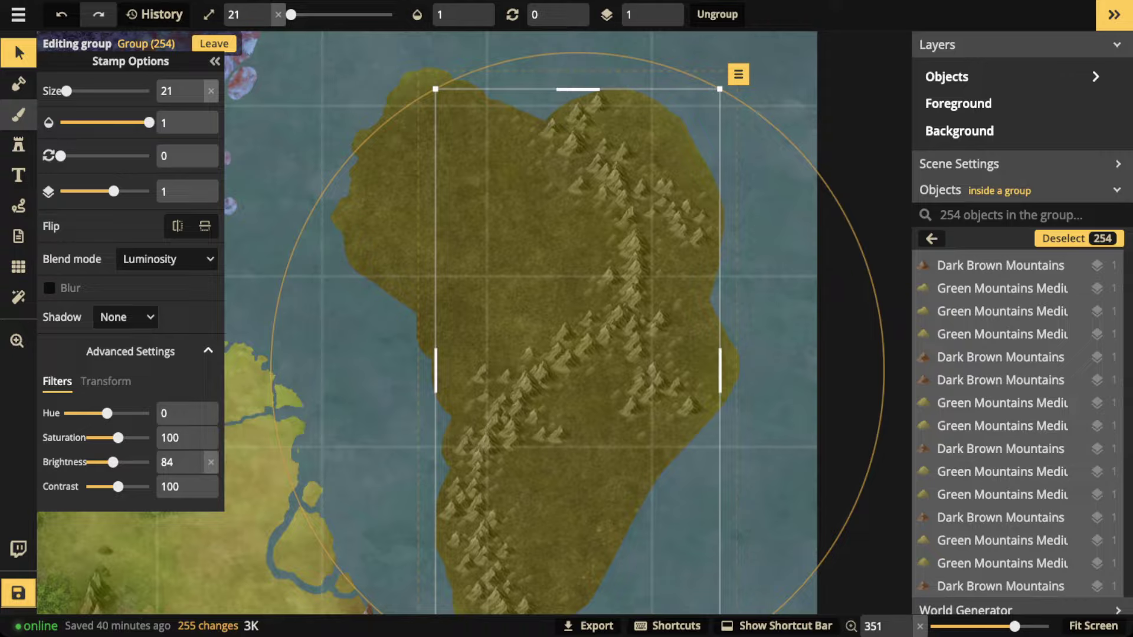
- Try painting the red-brown texture on the foreground along the mountain range with a size 34 brush, and undo the stroke
{"action": "left_click", "coordinate": [18, 114]}
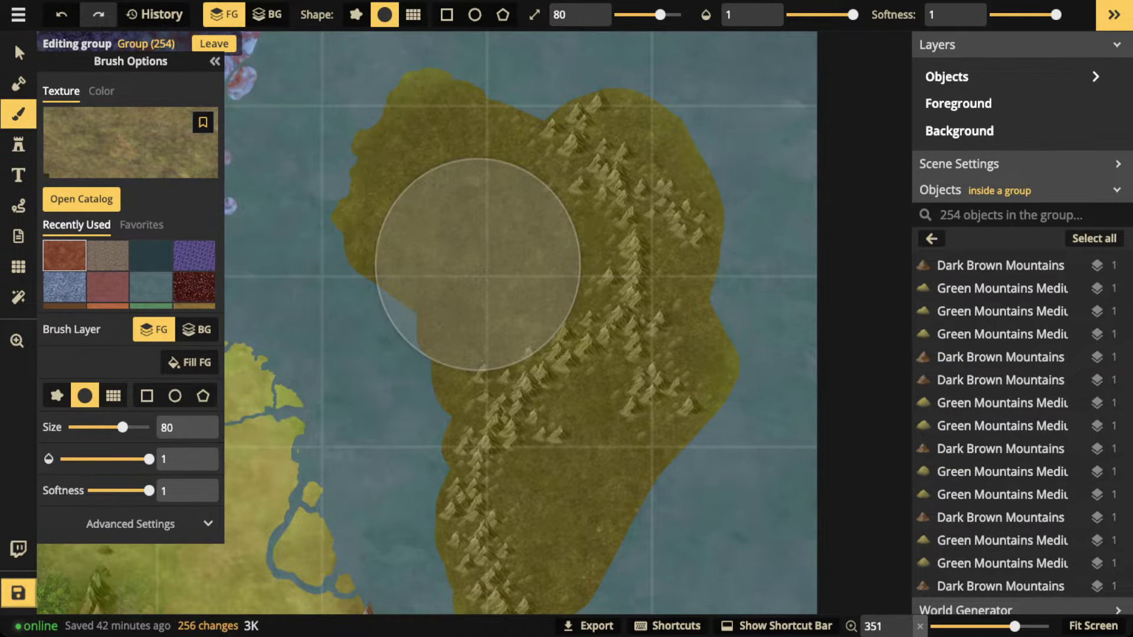
{"action": "left_click", "coordinate": [64, 255]}
{"action": "left_click", "coordinate": [644, 14]}
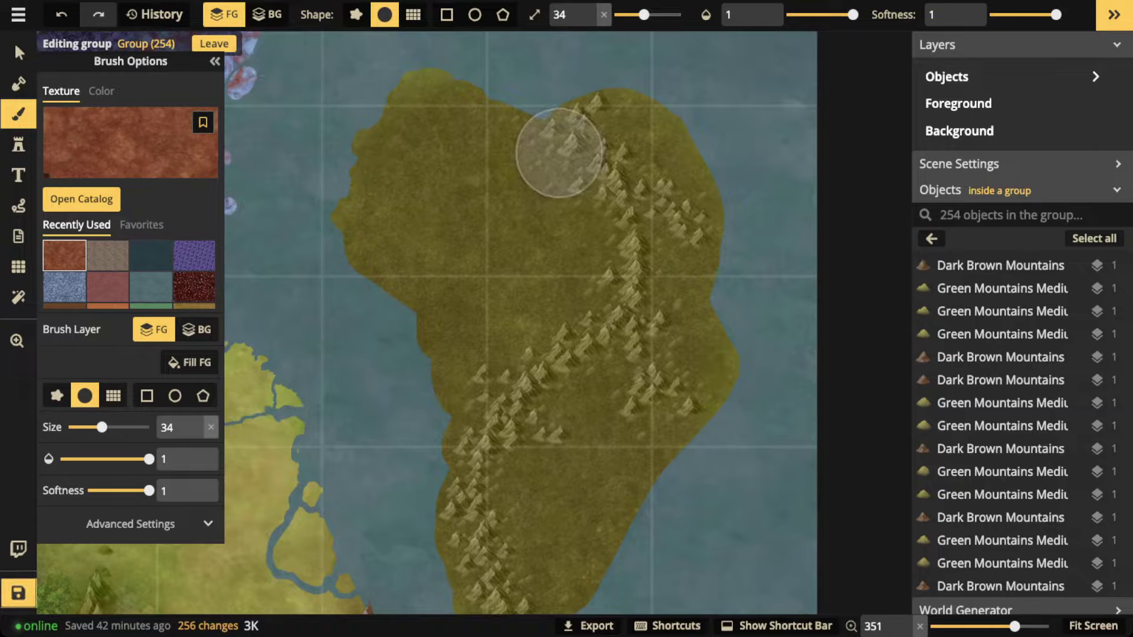
{"action": "mouse_move", "coordinate": [559, 152]}
{"action": "left_mouse_down"}
{"action": "mouse_move", "coordinate": [626, 193]}
{"action": "mouse_move", "coordinate": [628, 208]}
{"action": "mouse_move", "coordinate": [687, 189]}
{"action": "mouse_move", "coordinate": [703, 214]}
{"action": "mouse_move", "coordinate": [553, 423]}
{"action": "left_mouse_up"}
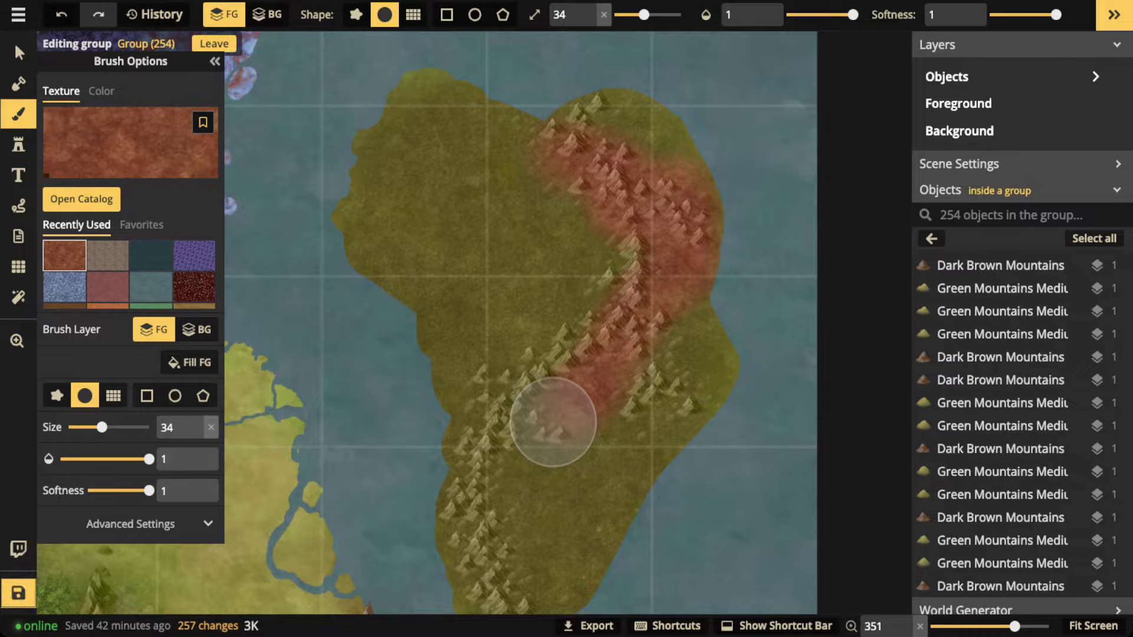
{"action": "key", "text": "ctrl+z"}
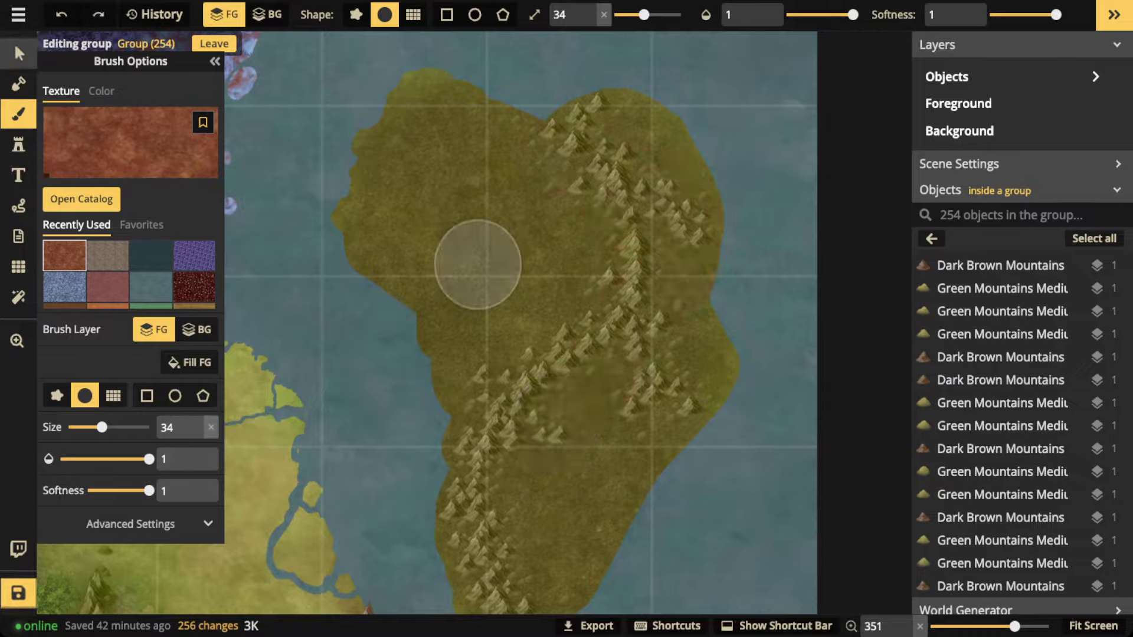
- Try stretching all Dark Brown Mountains stamps in the group to heights of 308 and 286, and reset the height to 100
{"action": "left_click", "coordinate": [18, 53]}
{"action": "left_click", "coordinate": [637, 301]}
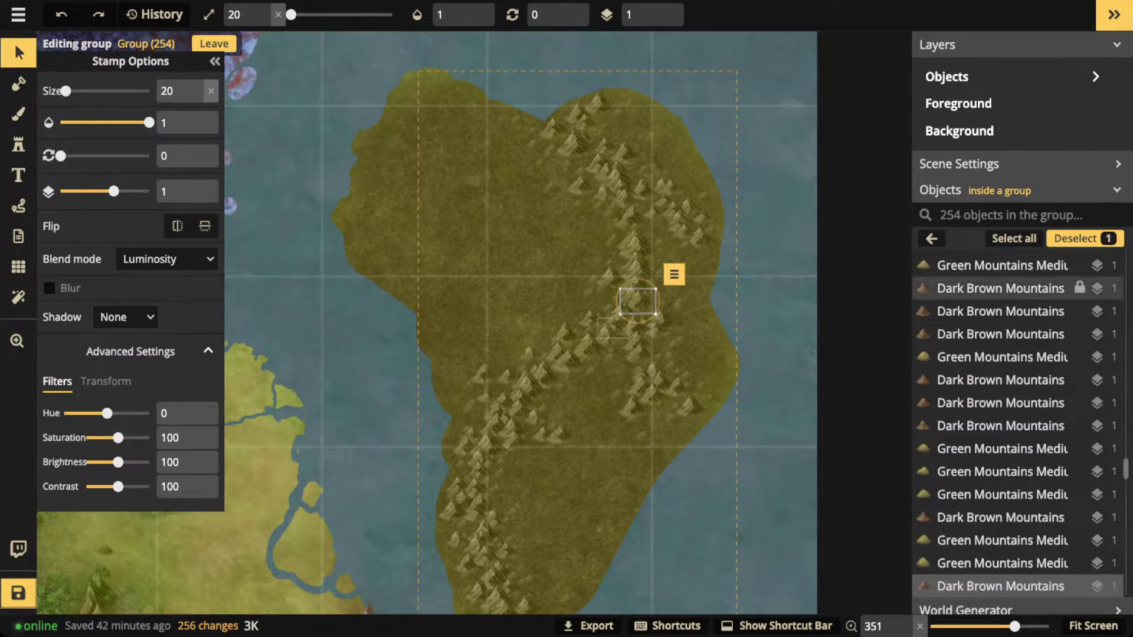
{"action": "left_click", "coordinate": [613, 328]}
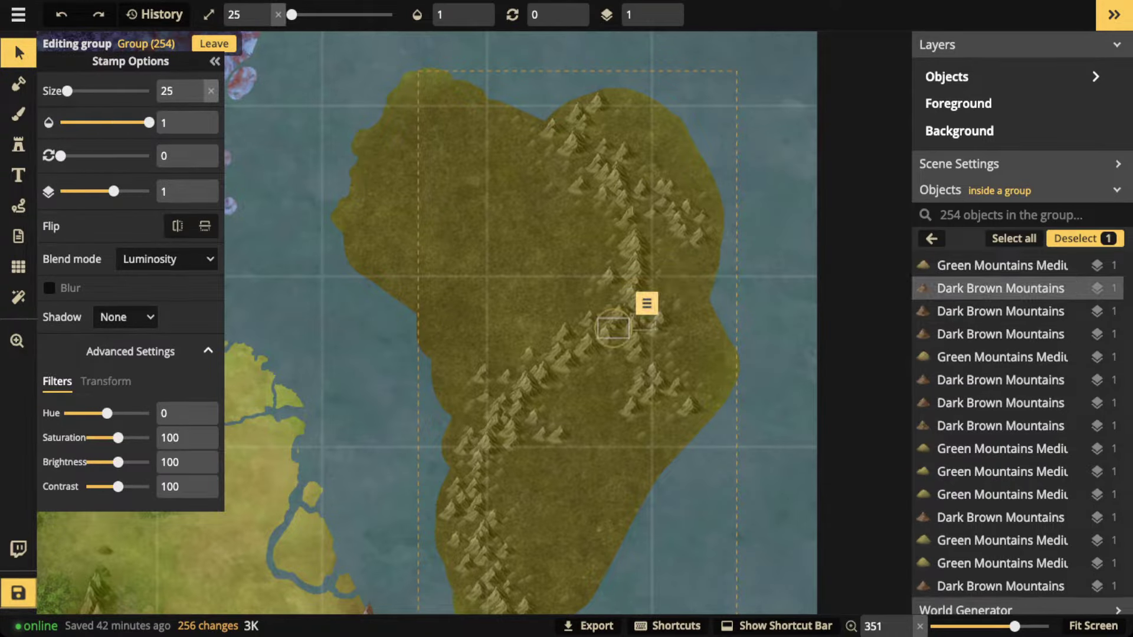
{"action": "left_click", "coordinate": [647, 304]}
{"action": "mouse_move", "coordinate": [720, 327]}
{"action": "left_click", "coordinate": [871, 350]}
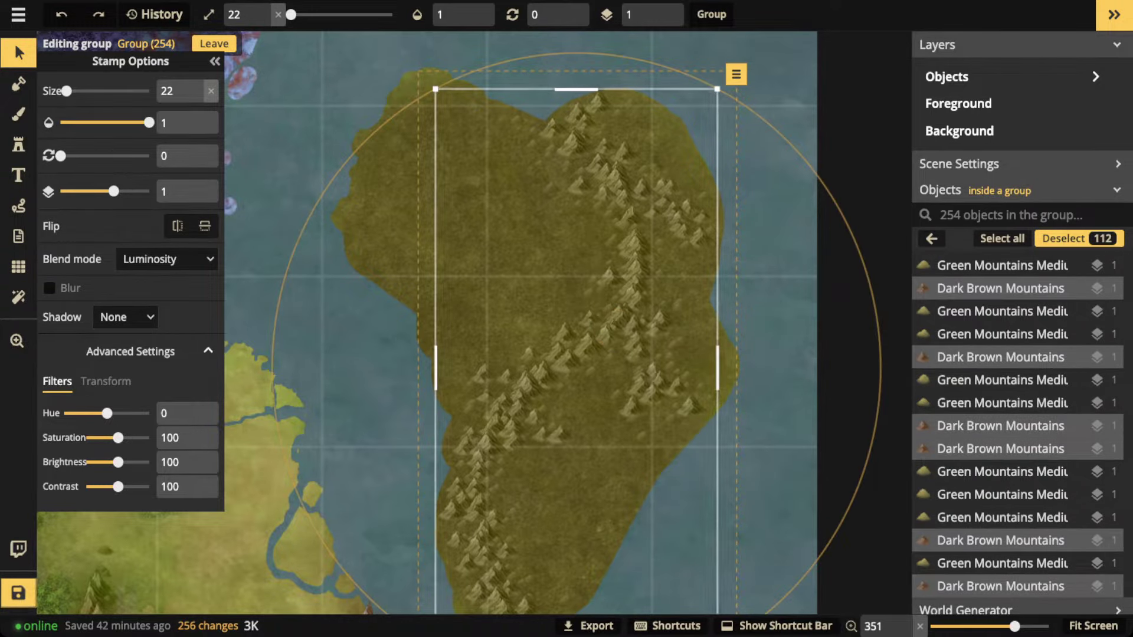
{"action": "left_click", "coordinate": [105, 381]}
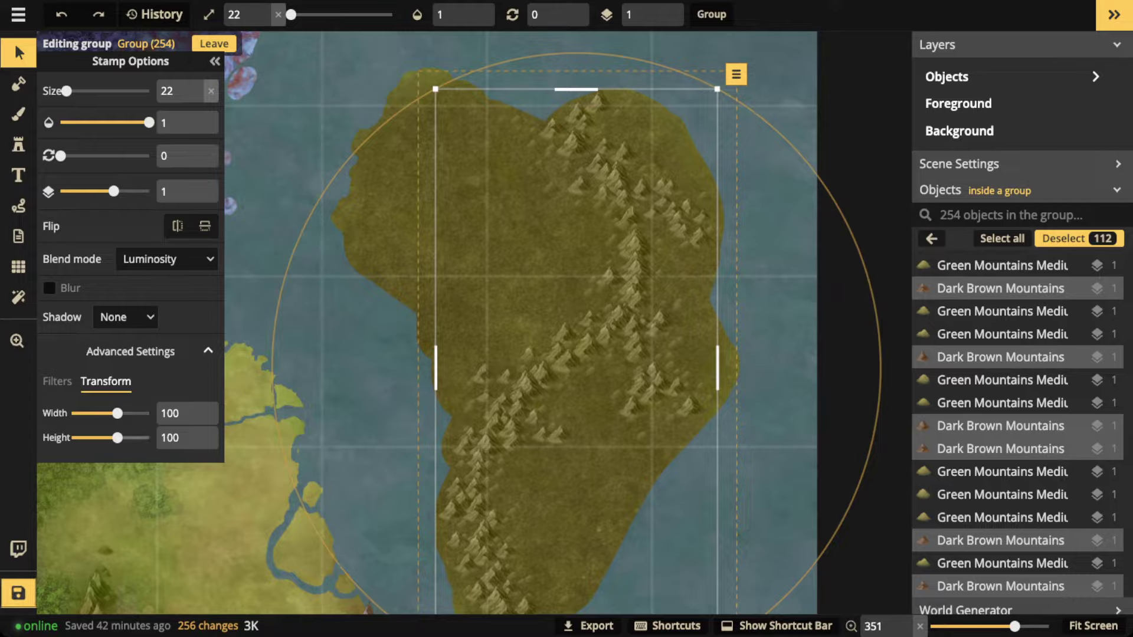
{"action": "left_click_drag", "start_coordinate": [117, 438], "coordinate": [139, 438]}
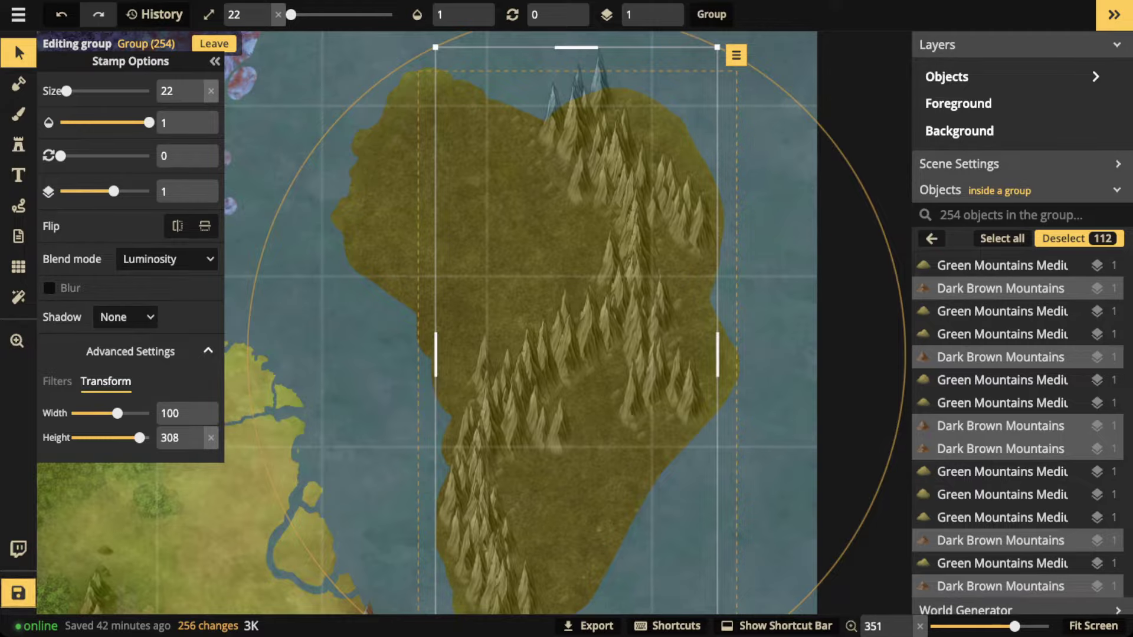
{"action": "mouse_move", "coordinate": [139, 438]}
{"action": "left_mouse_down"}
{"action": "mouse_move", "coordinate": [88, 438]}
{"action": "mouse_move", "coordinate": [138, 438]}
{"action": "left_mouse_up"}
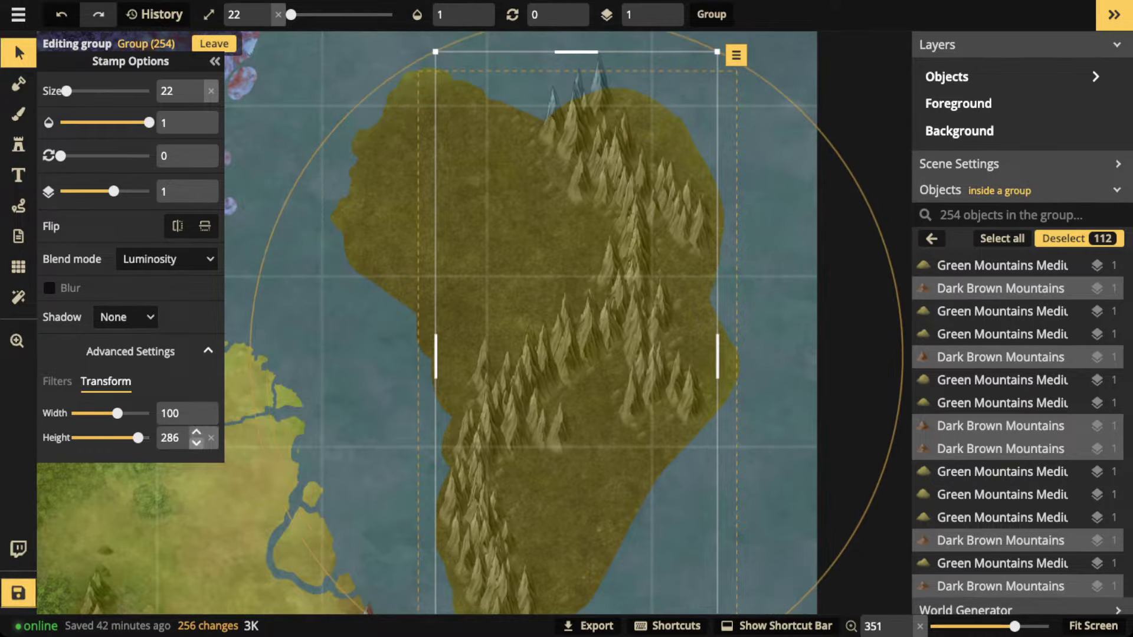
{"action": "left_click", "coordinate": [211, 438]}
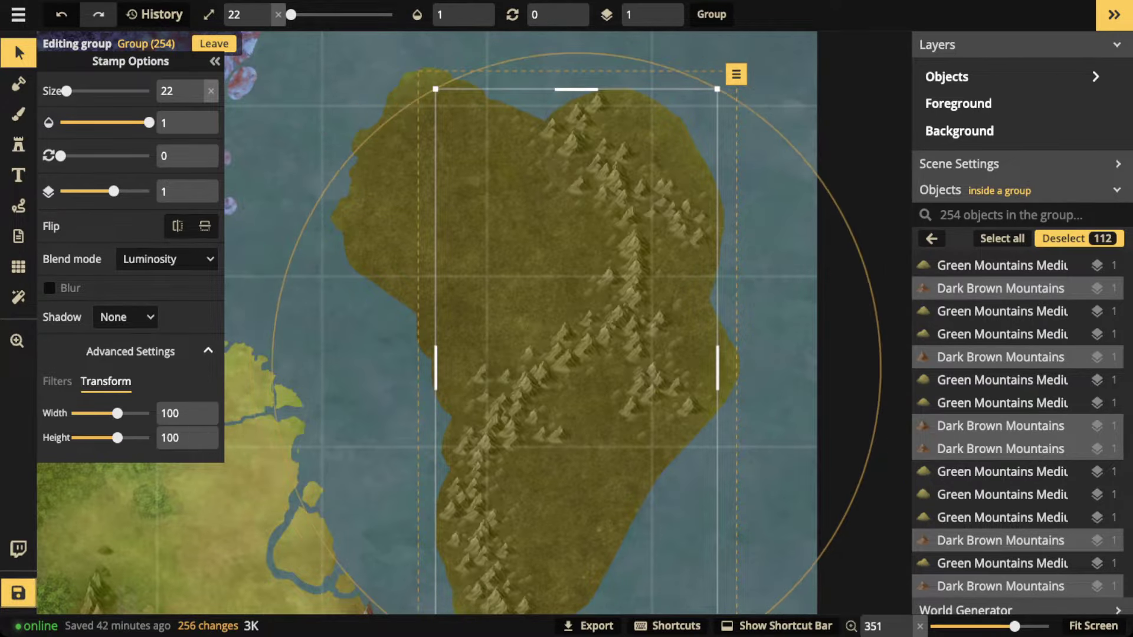
- Select 14 individual Dark Brown Mountains stamps along the spine of the range and set their height to 170
{"action": "left_click", "coordinate": [634, 242]}
{"action": "left_click", "coordinate": [637, 263], "text": "shift"}
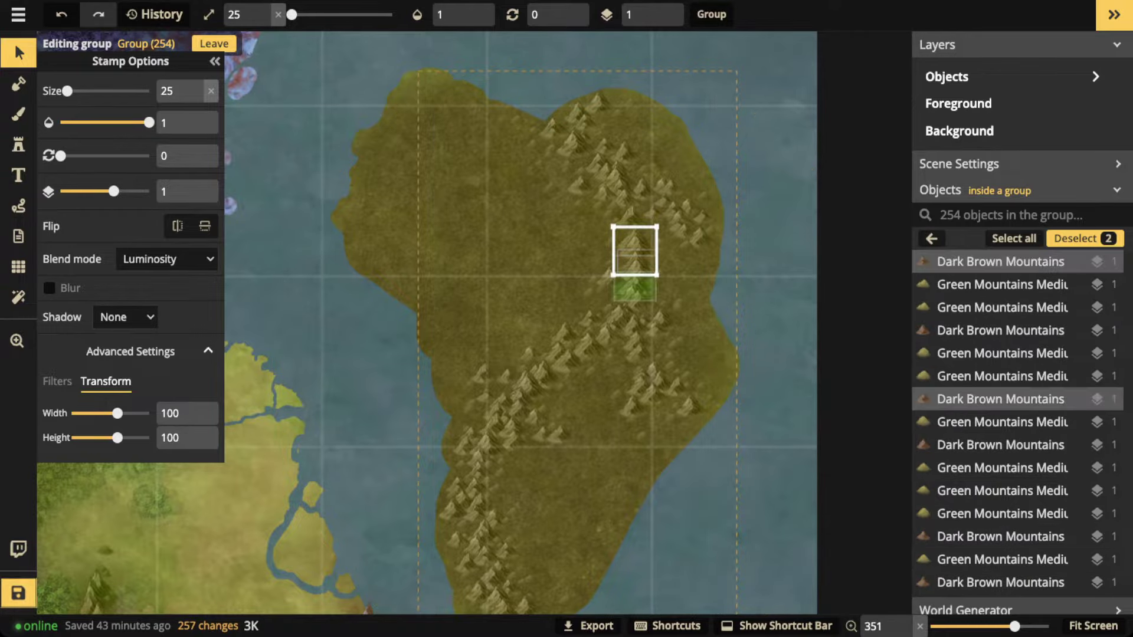
{"action": "left_click", "coordinate": [632, 295], "text": "shift"}
{"action": "left_click", "coordinate": [568, 362], "text": "shift"}
{"action": "left_click", "coordinate": [519, 400], "text": "shift"}
{"action": "left_click", "coordinate": [494, 426], "text": "shift"}
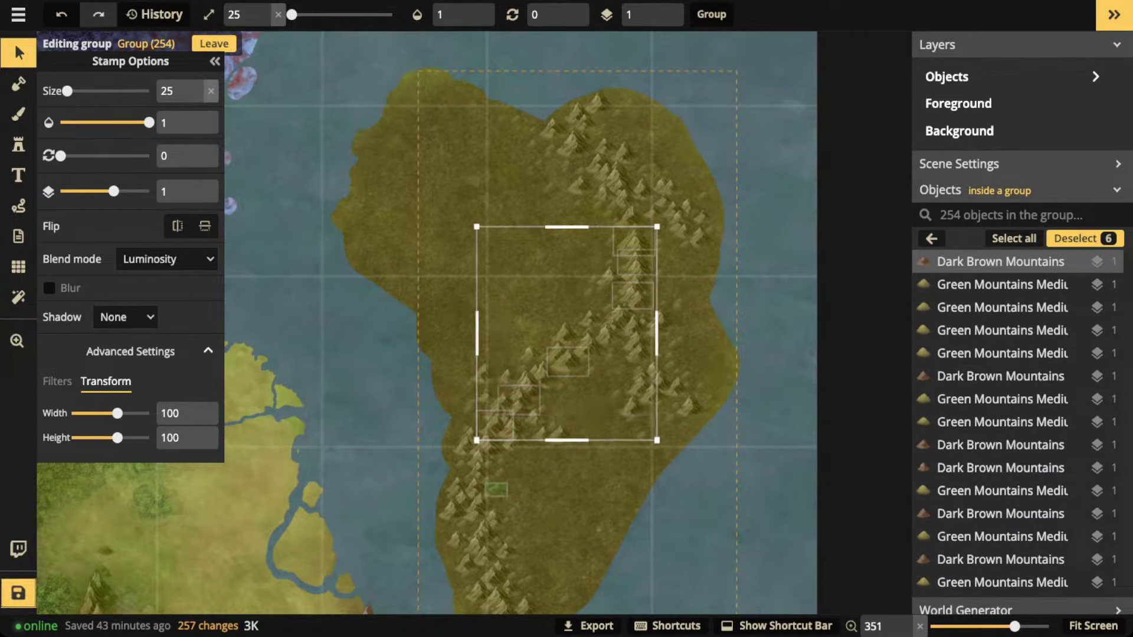
{"action": "left_click", "coordinate": [477, 546], "text": "shift"}
{"action": "left_click", "coordinate": [492, 576], "text": "shift"}
{"action": "left_click", "coordinate": [498, 595], "text": "shift"}
{"action": "left_click", "coordinate": [634, 241], "text": "shift"}
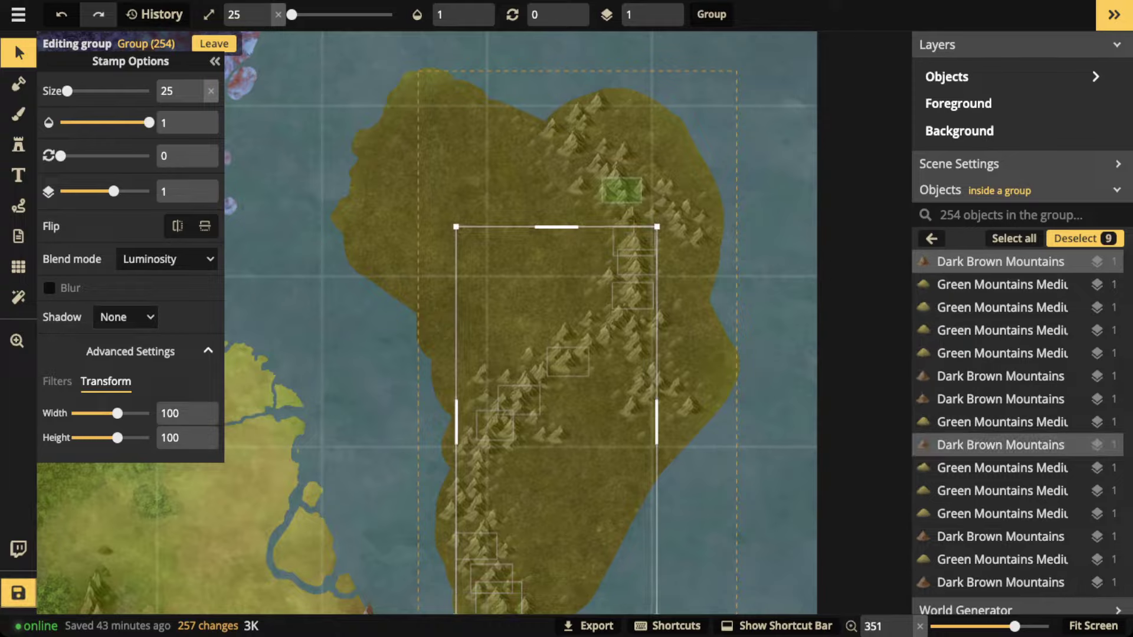
{"action": "left_click", "coordinate": [621, 190], "text": "shift"}
{"action": "left_click", "coordinate": [601, 163], "text": "shift"}
{"action": "left_click", "coordinate": [575, 144], "text": "shift"}
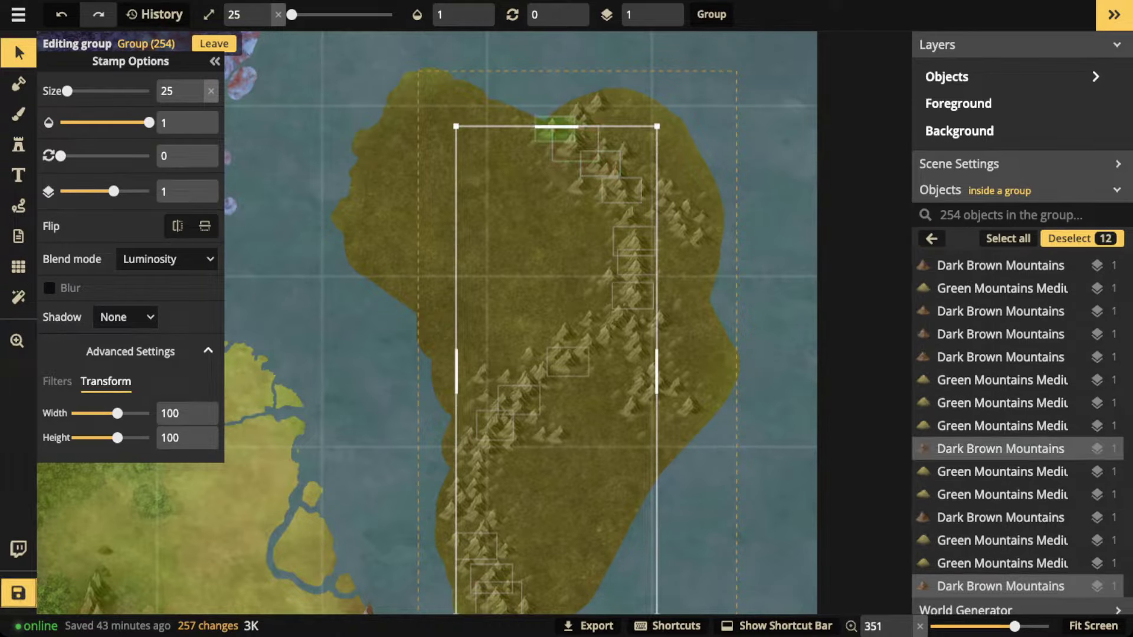
{"action": "left_click", "coordinate": [553, 130], "text": "shift"}
{"action": "left_click", "coordinate": [597, 104], "text": "shift"}
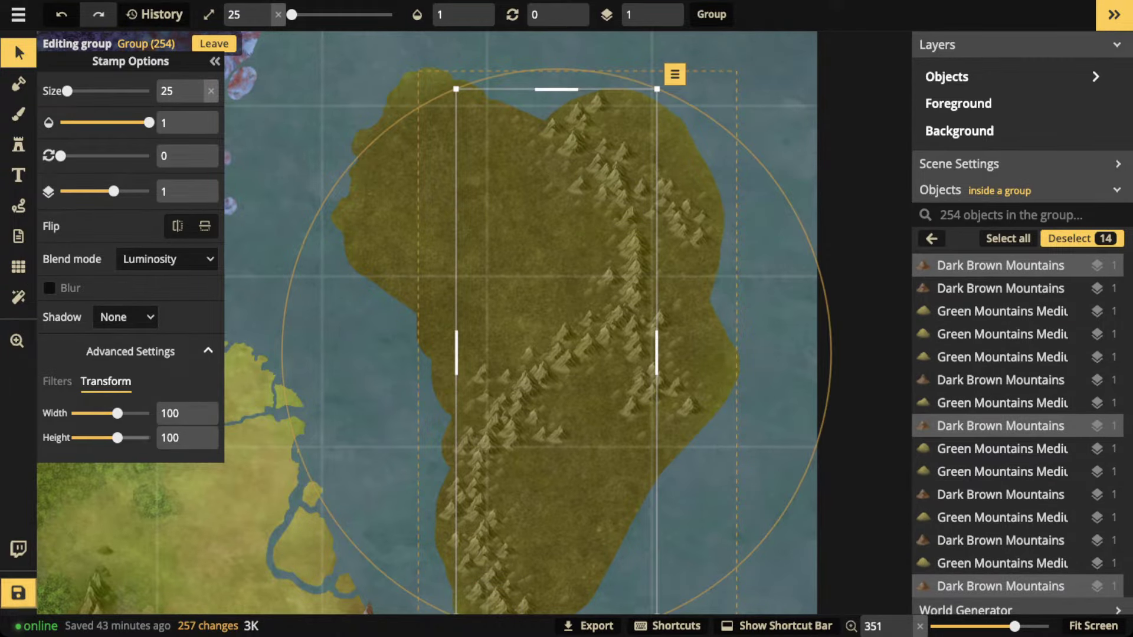
{"action": "left_click_drag", "start_coordinate": [117, 438], "coordinate": [127, 438]}
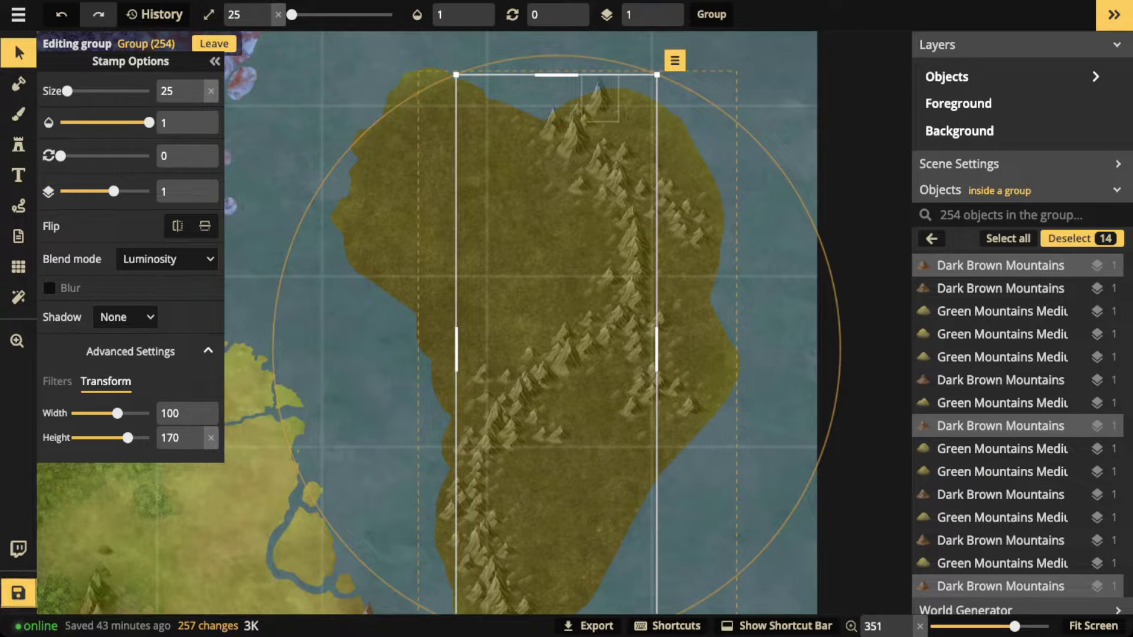
{"action": "left_click", "coordinate": [637, 259]}
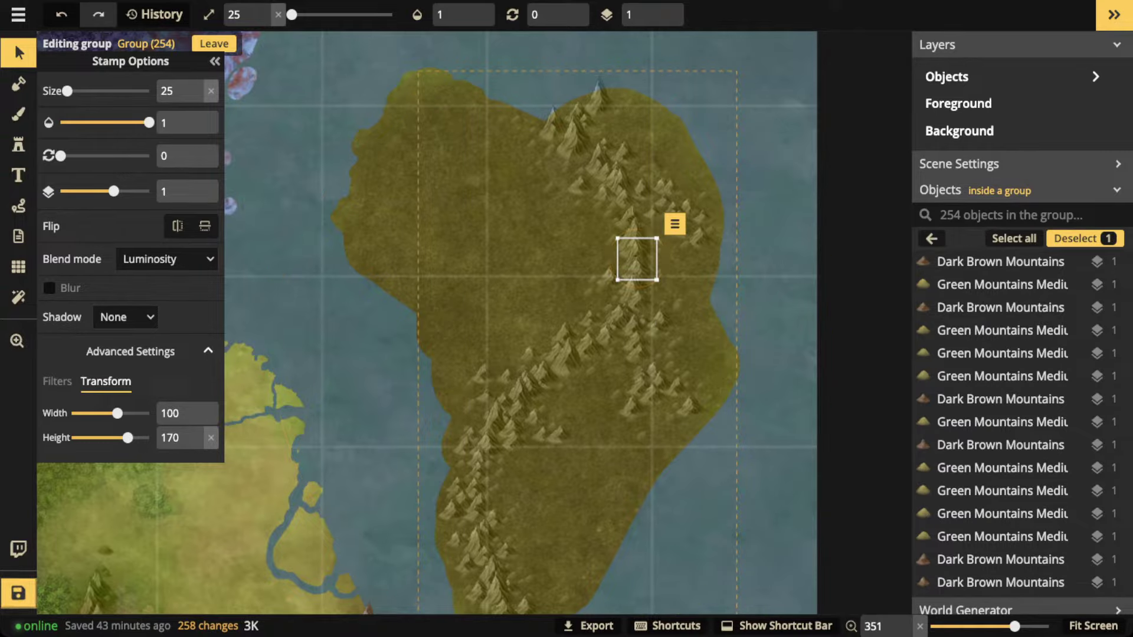
{"action": "key", "text": "r"}
{"action": "left_click", "coordinate": [582, 362]}
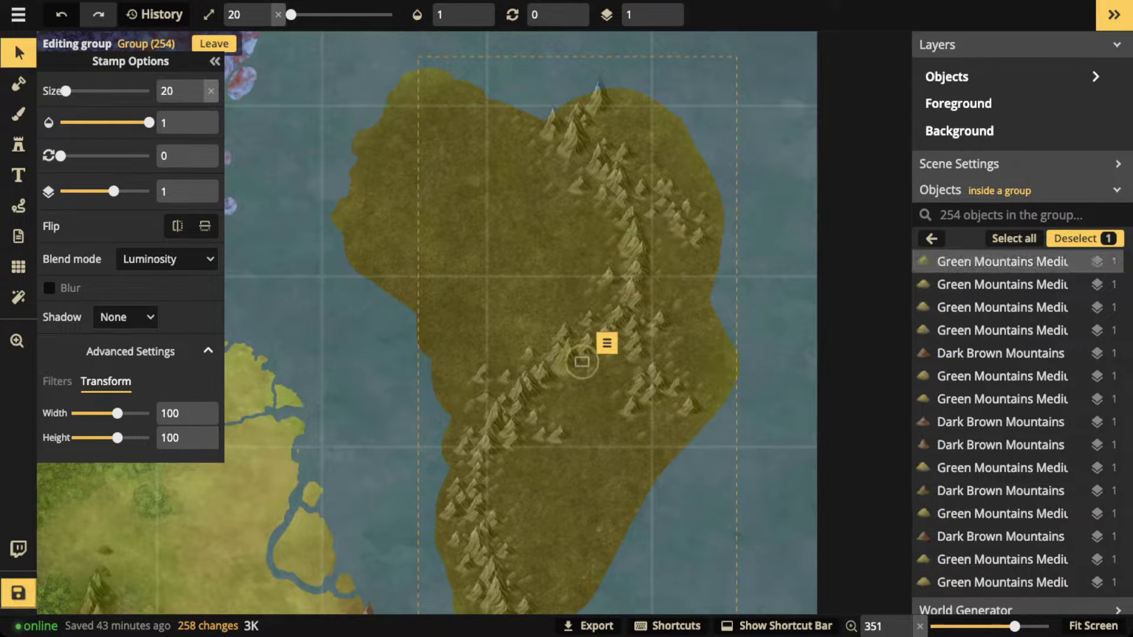
- Select a single Dark Brown Mountains stamp in the middle of the range and rotate it to 345
{"action": "left_click", "coordinate": [567, 358]}
{"action": "key", "text": "shift+r"}
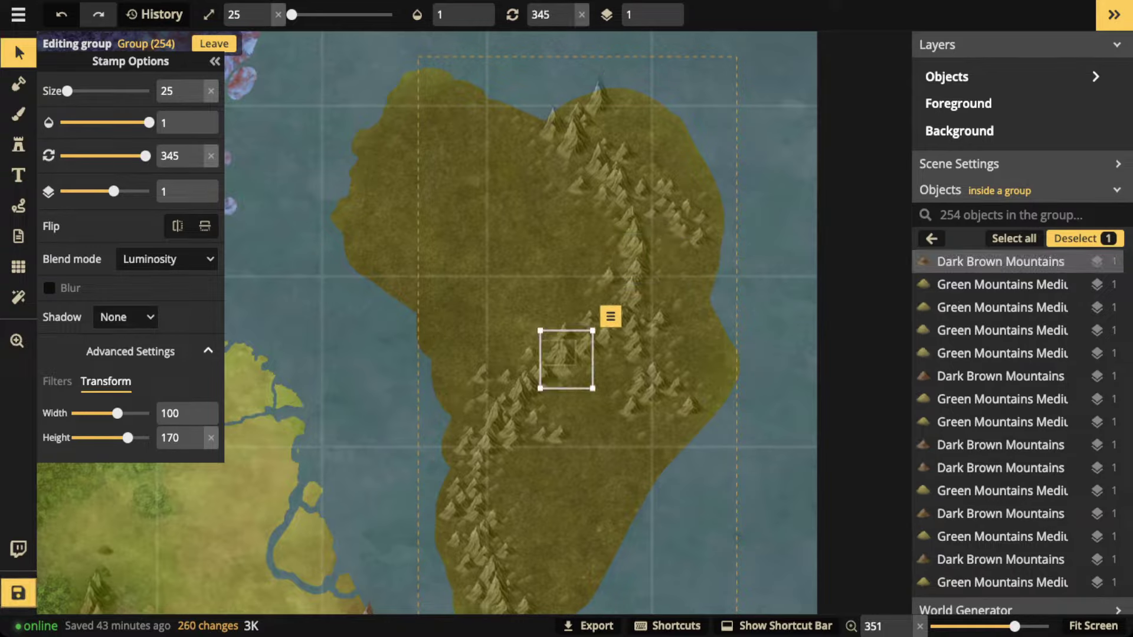
{"action": "left_click", "coordinate": [582, 361]}
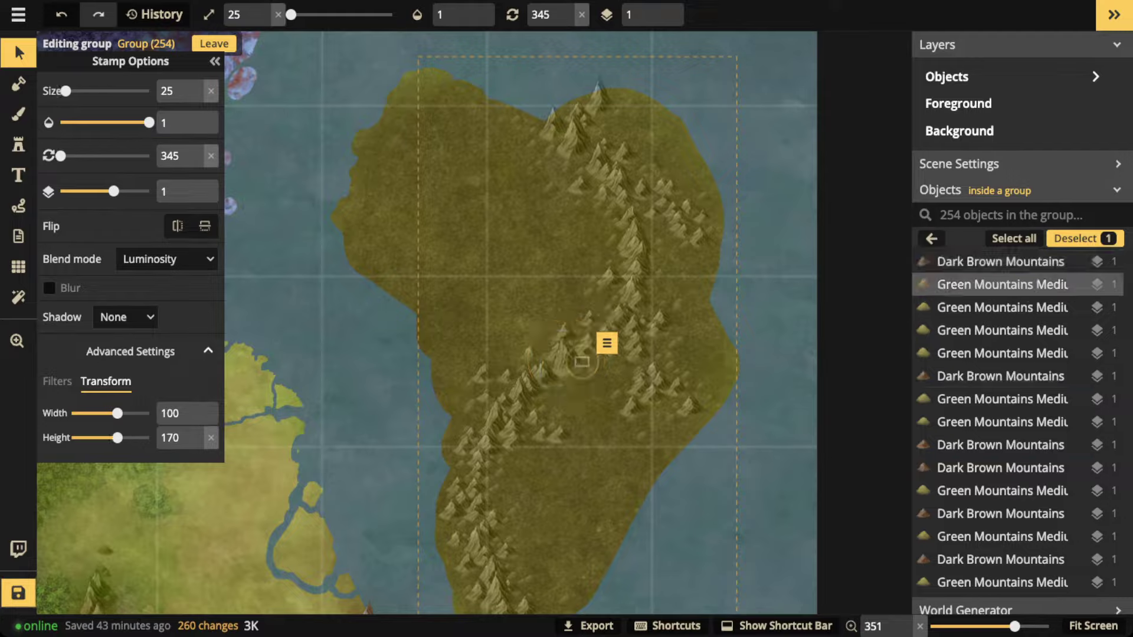
{"action": "left_click", "coordinate": [1001, 262]}
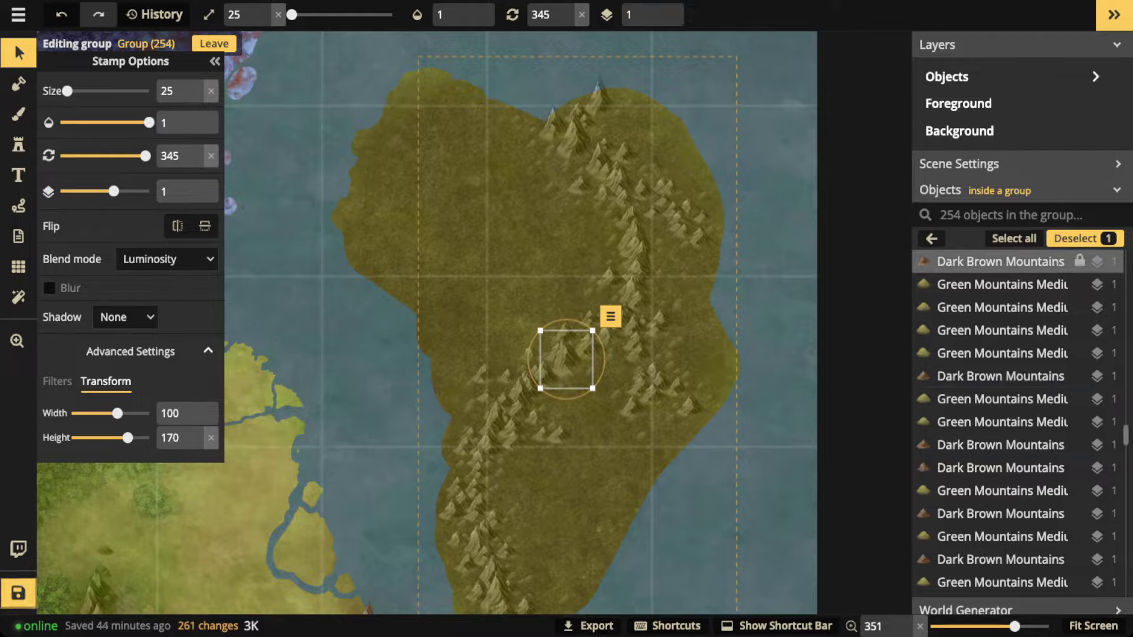
{"action": "left_click", "coordinate": [1079, 260]}
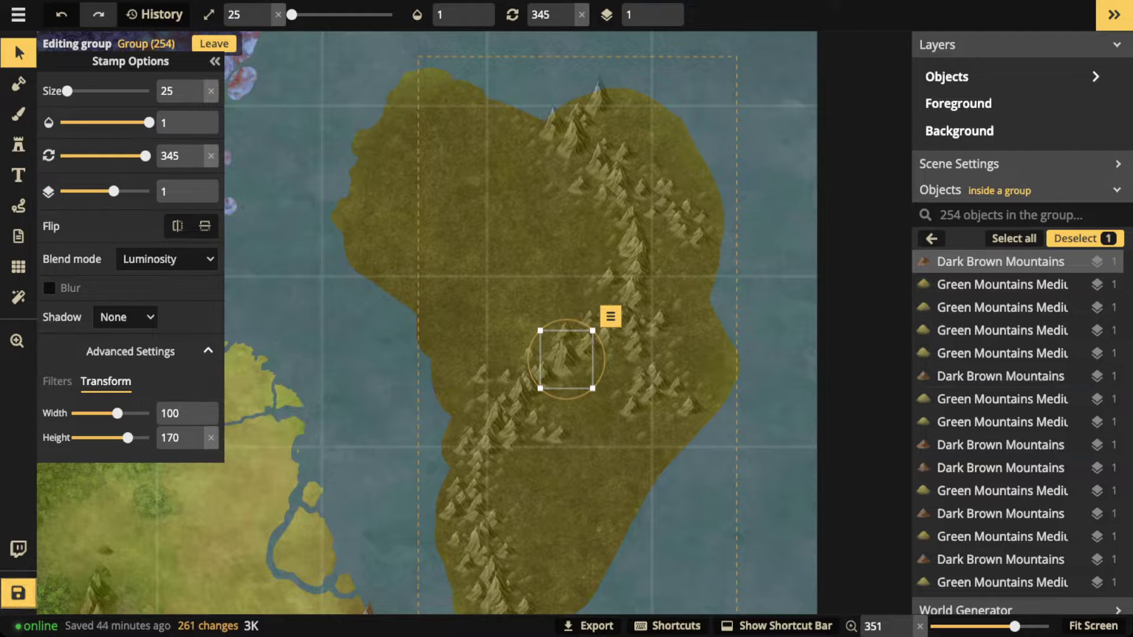
- Select all similar Dark Brown Mountains stamps, try rotating them to 9 and 18, and reset the rotation to 0
{"action": "left_click", "coordinate": [610, 316]}
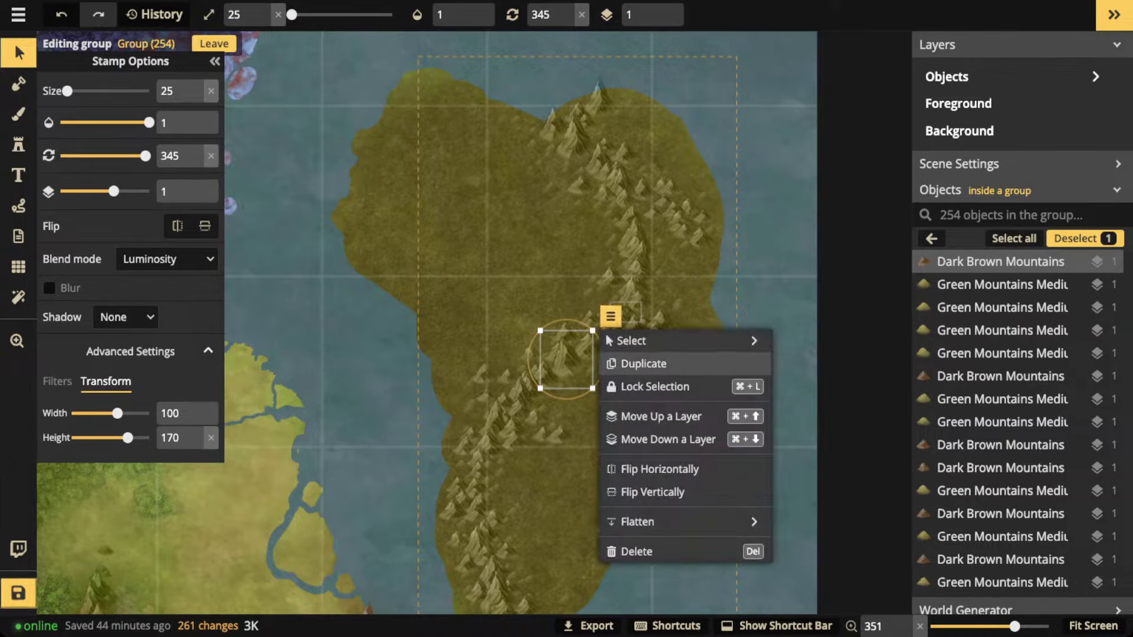
{"action": "mouse_move", "coordinate": [608, 339]}
{"action": "left_click", "coordinate": [823, 340]}
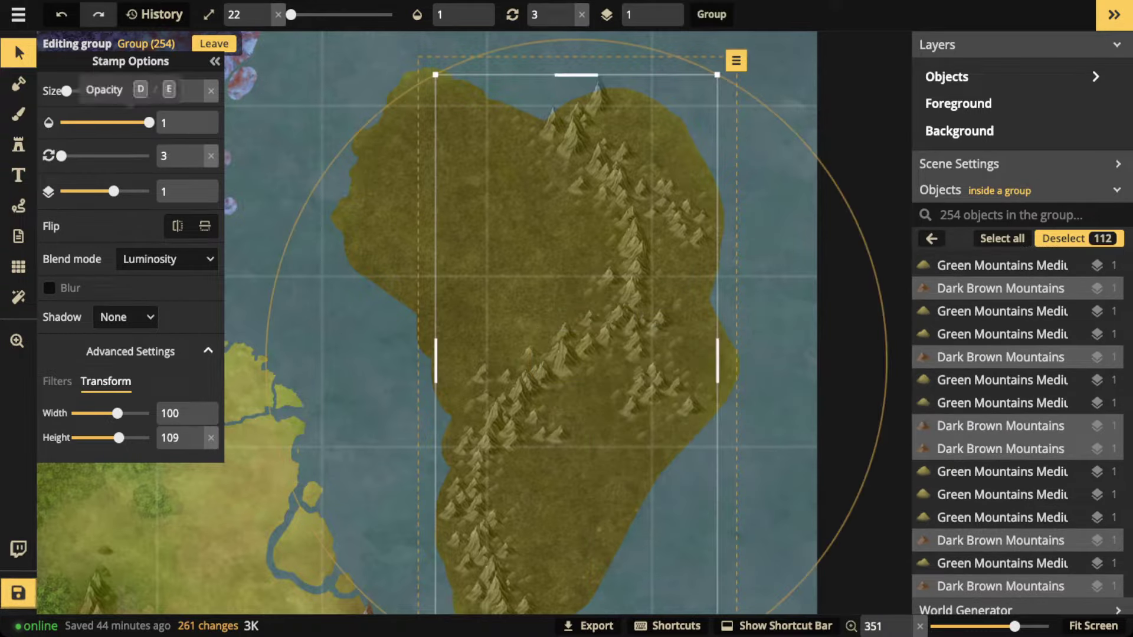
{"action": "left_click_drag", "start_coordinate": [61, 155], "coordinate": [62, 156]}
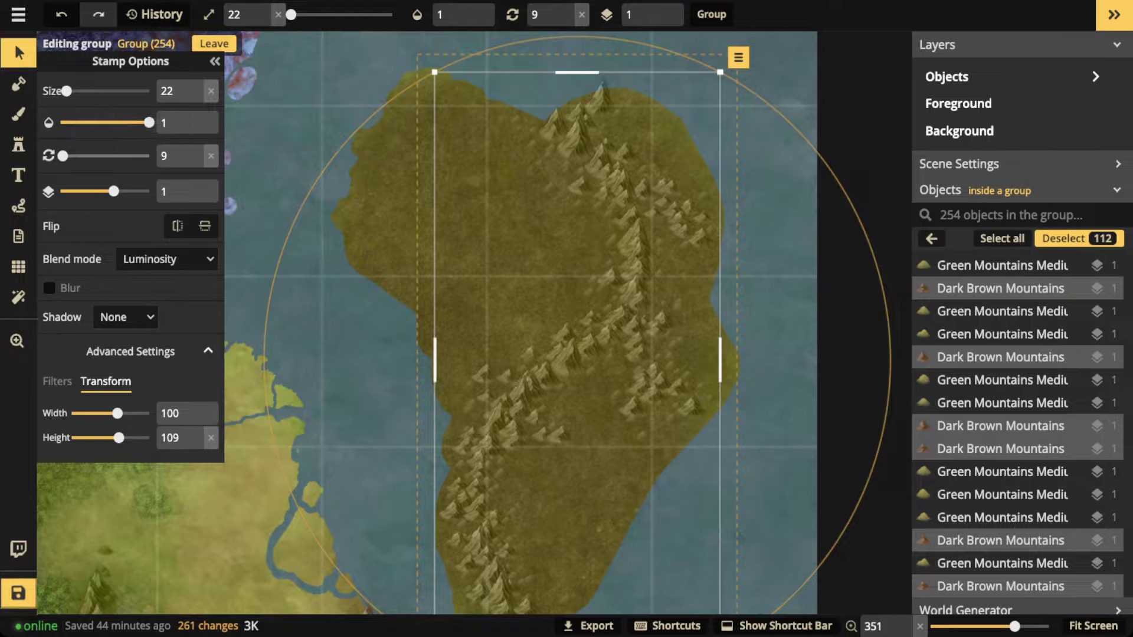
{"action": "left_click_drag", "start_coordinate": [63, 156], "coordinate": [65, 156]}
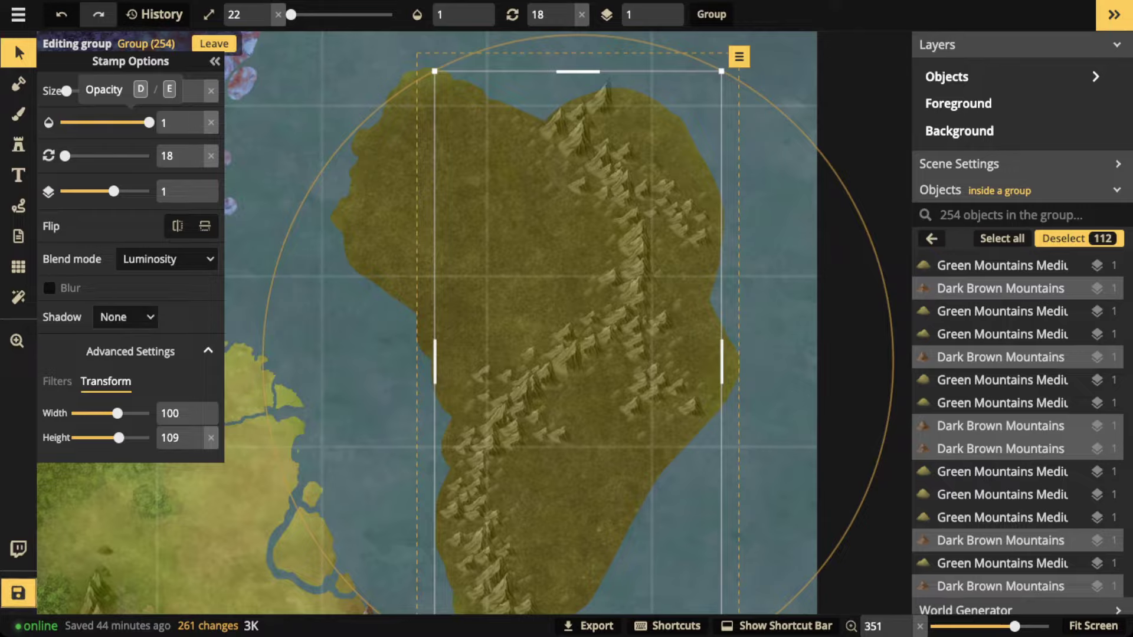
{"action": "left_click", "coordinate": [210, 156]}
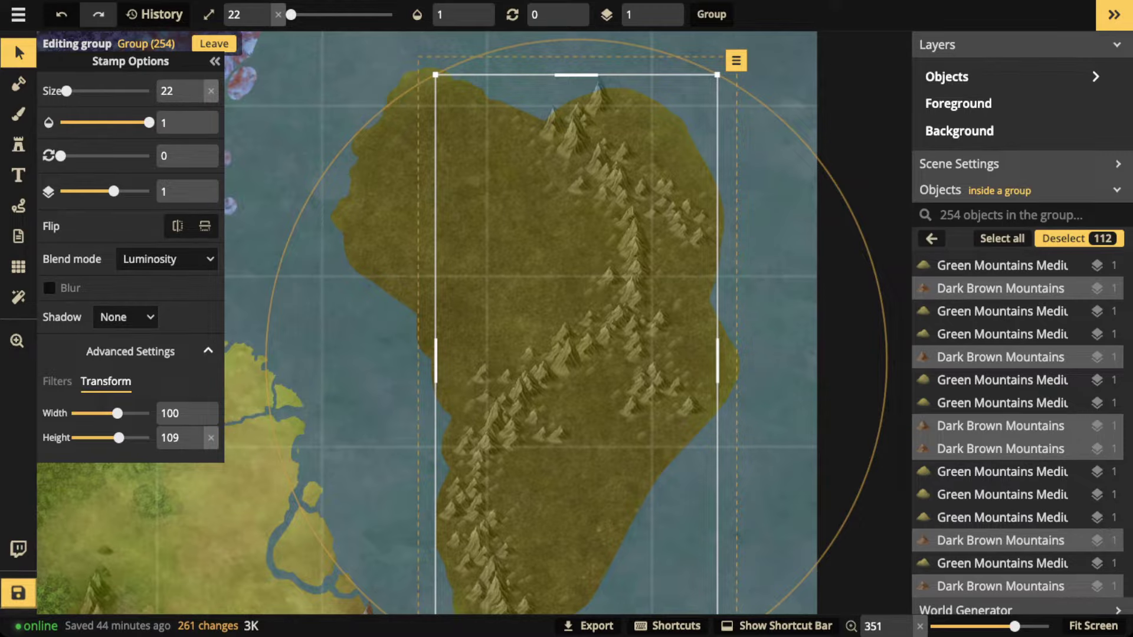
- Deselect the mountains, leave group editing, and ungroup the mountain range into individual stamps
{"action": "key", "text": "Escape"}
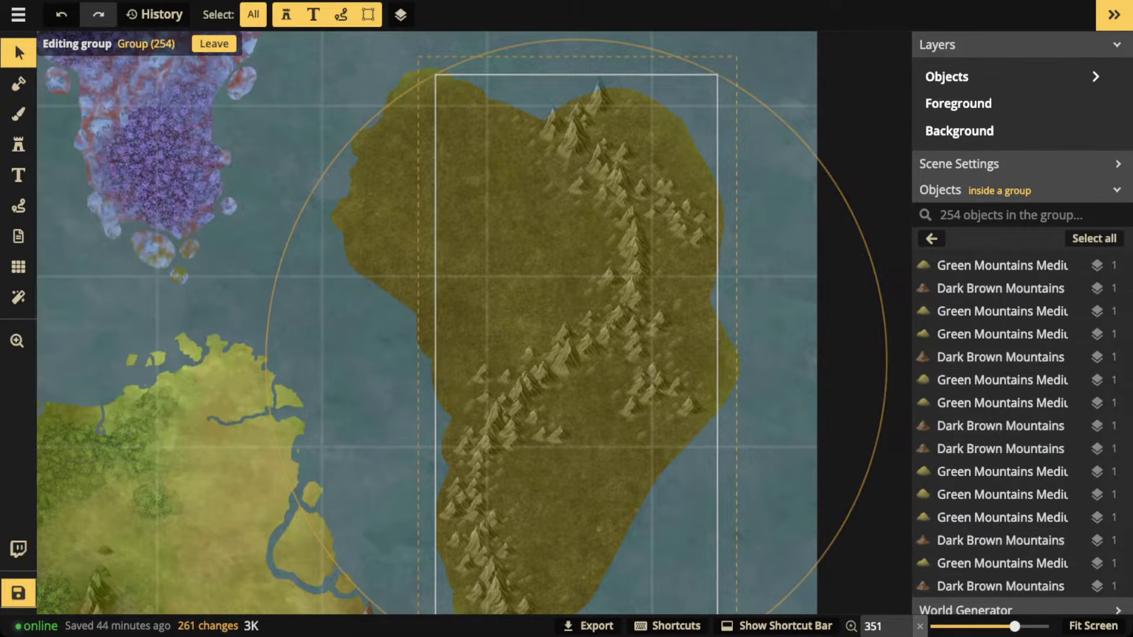
{"action": "key", "text": "Escape"}
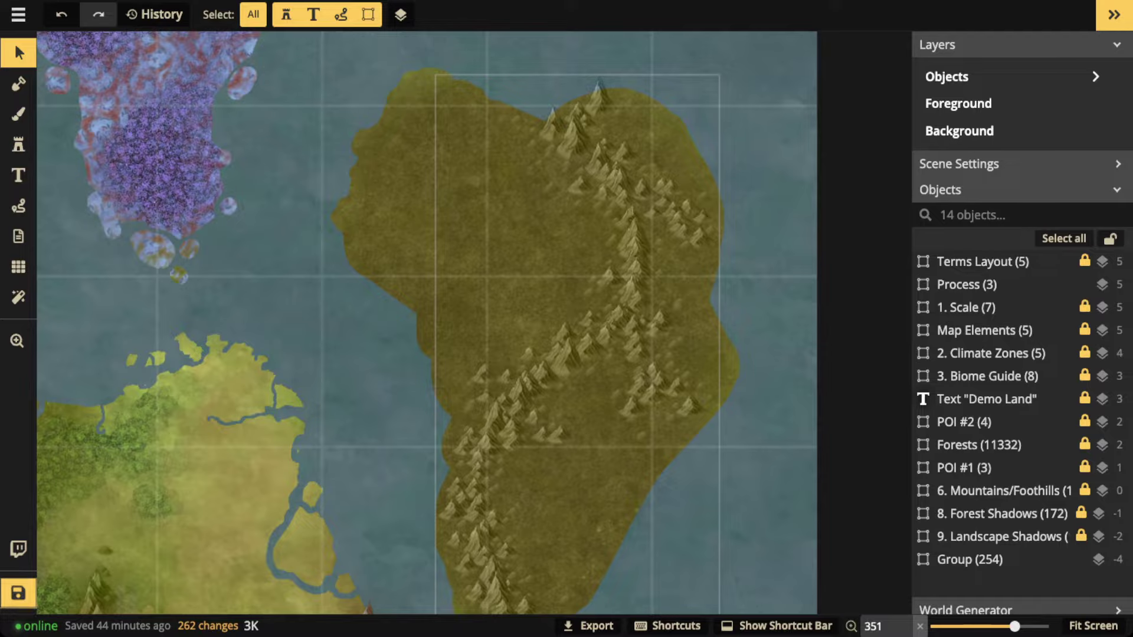
{"action": "left_click", "coordinate": [630, 248]}
{"action": "left_click", "coordinate": [510, 15]}
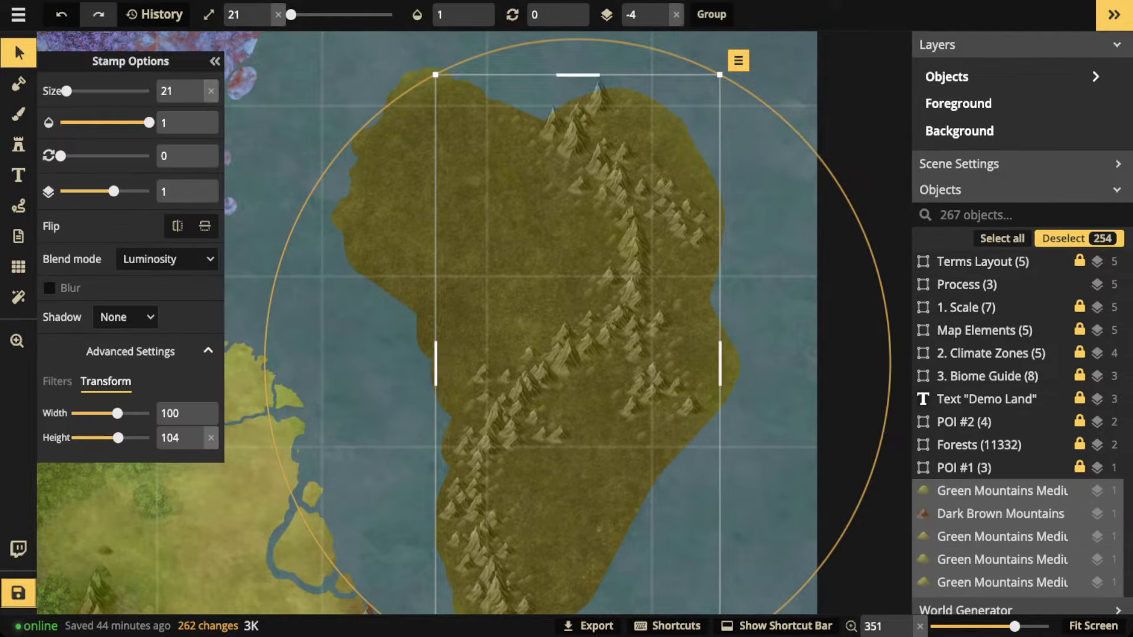
- Choose the Pointy Green Trees as the stamp to place and set its size to 25
{"action": "left_click", "coordinate": [18, 145]}
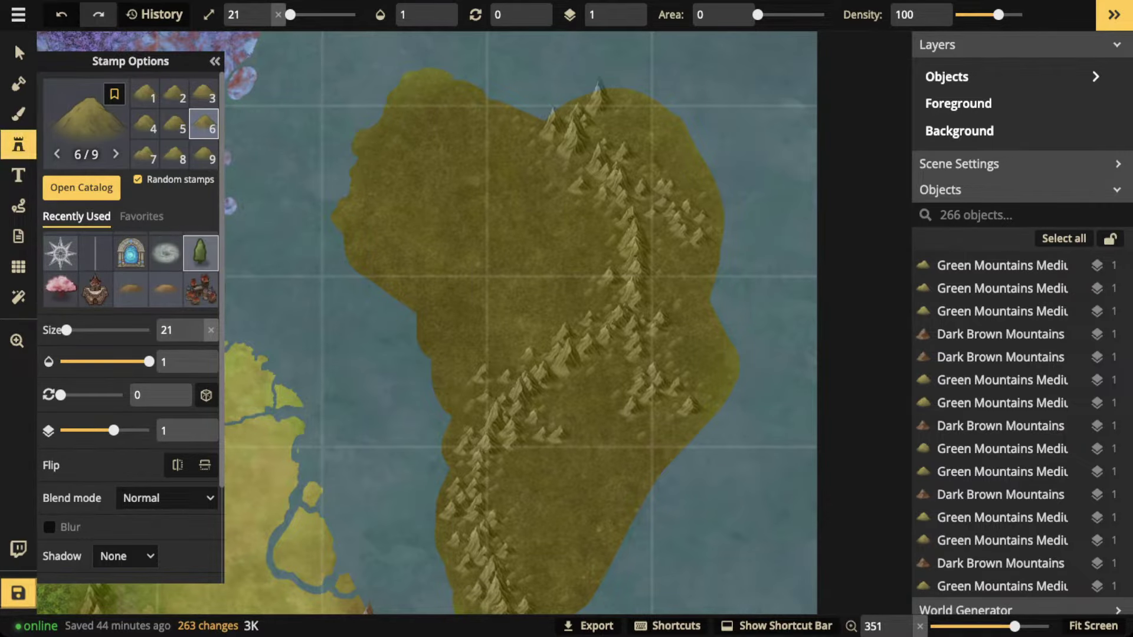
{"action": "left_click", "coordinate": [201, 253]}
{"action": "scroll", "coordinate": [537, 212], "scroll_direction": "up", "scroll_amount": 5}
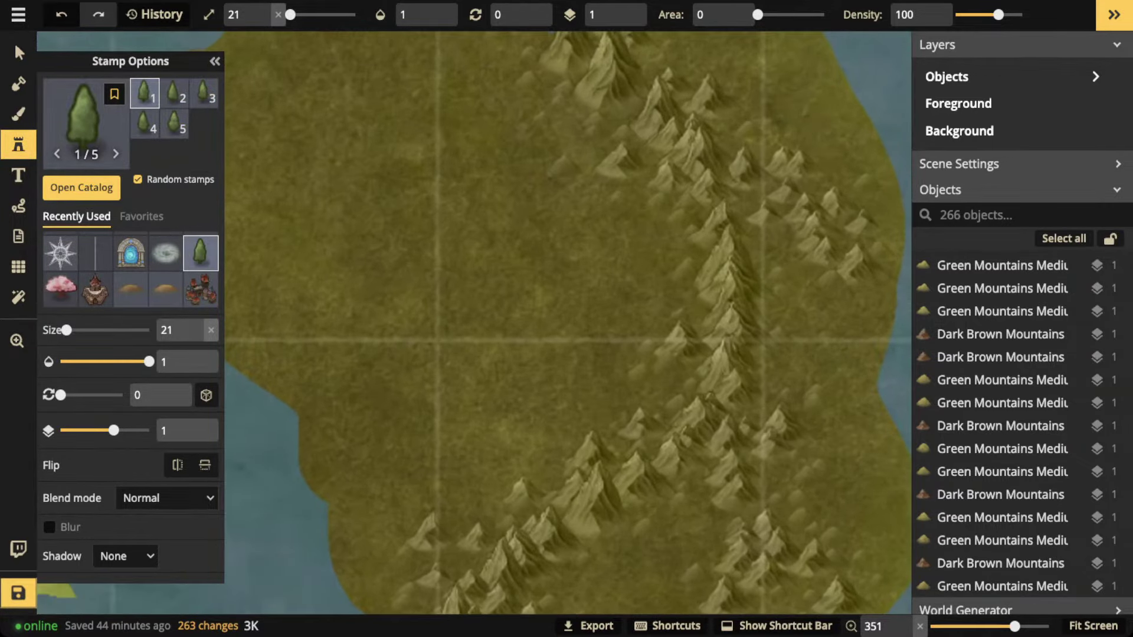
{"action": "scroll", "coordinate": [546, 179], "scroll_direction": "up", "scroll_amount": 3}
{"action": "key", "text": "bracketright"}
{"action": "key", "text": "bracketright"}
{"action": "key", "text": "bracketright"}
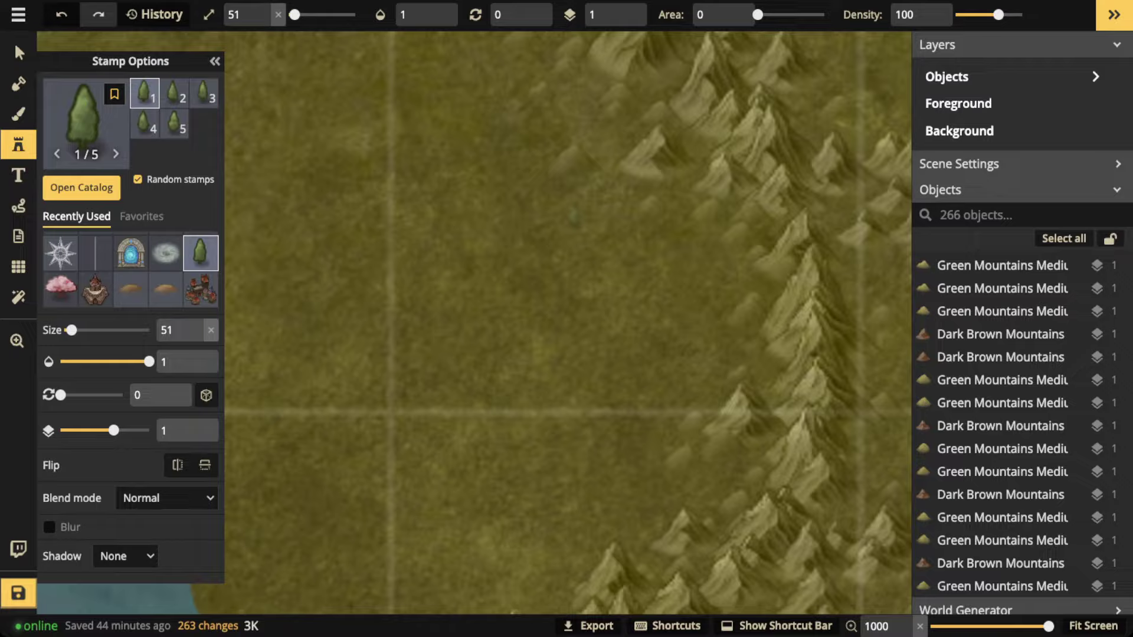
{"action": "key", "text": "bracketleft"}
{"action": "key", "text": "bracketleft"}
{"action": "key", "text": "bracketleft"}
{"action": "left_click", "coordinate": [264, 9]}
{"action": "left_click", "coordinate": [264, 9]}
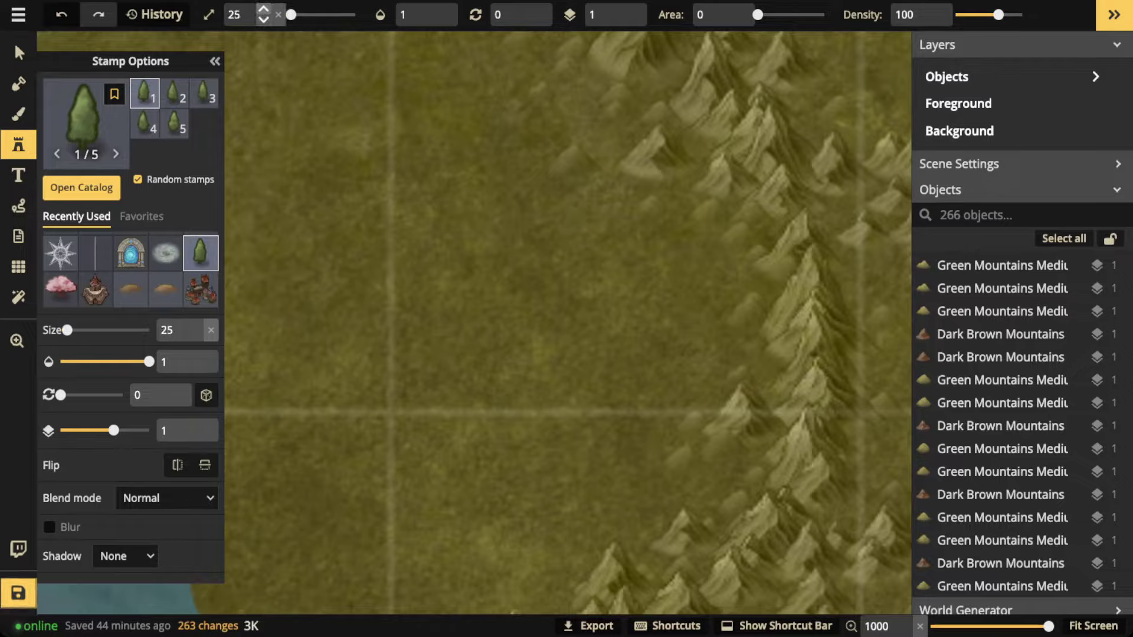
{"action": "scroll", "coordinate": [582, 204], "scroll_direction": "down", "scroll_amount": 2}
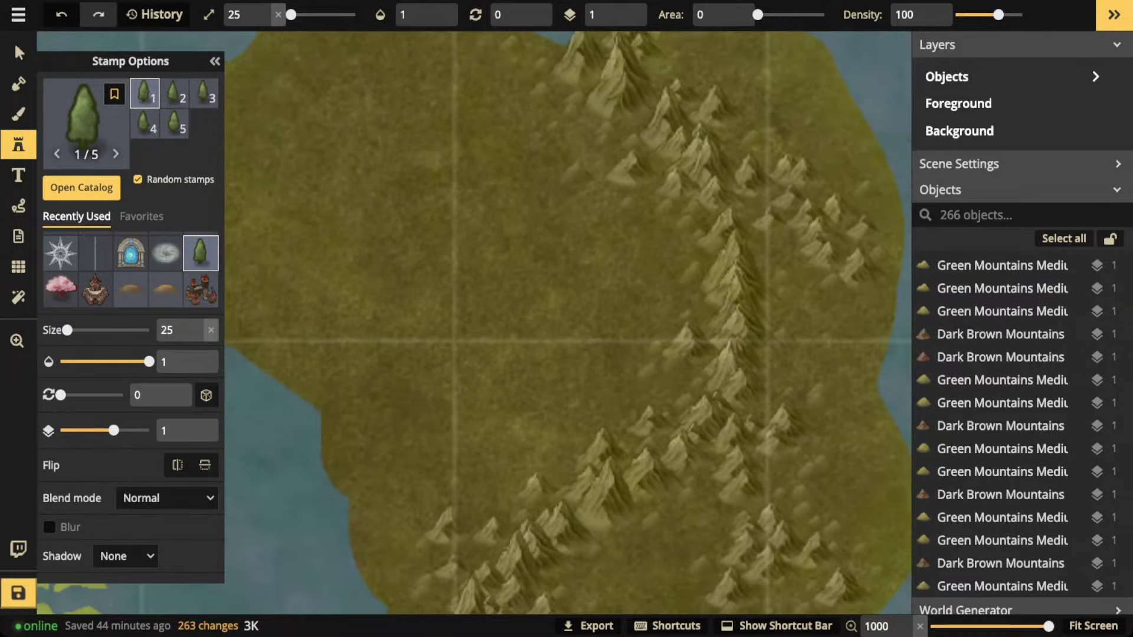
- Set the stamp area to 6 and fill forest patches of Pointy Green Trees along the western side of the mountain range
{"action": "left_click_drag", "start_coordinate": [758, 15], "coordinate": [761, 15]}
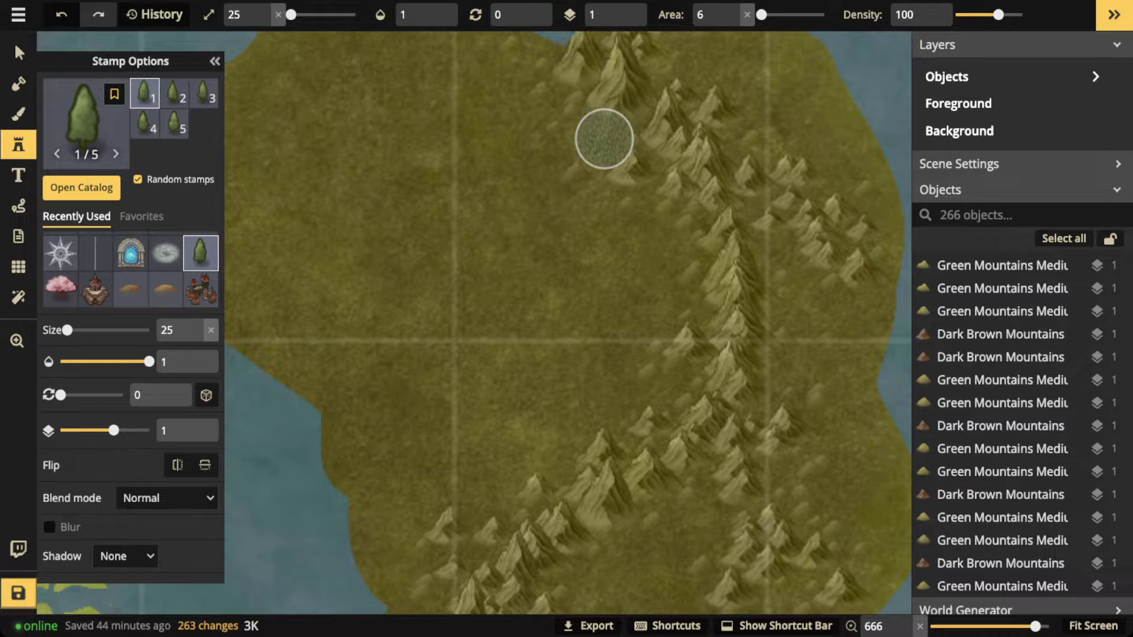
{"action": "left_click_drag", "start_coordinate": [604, 139], "coordinate": [518, 137]}
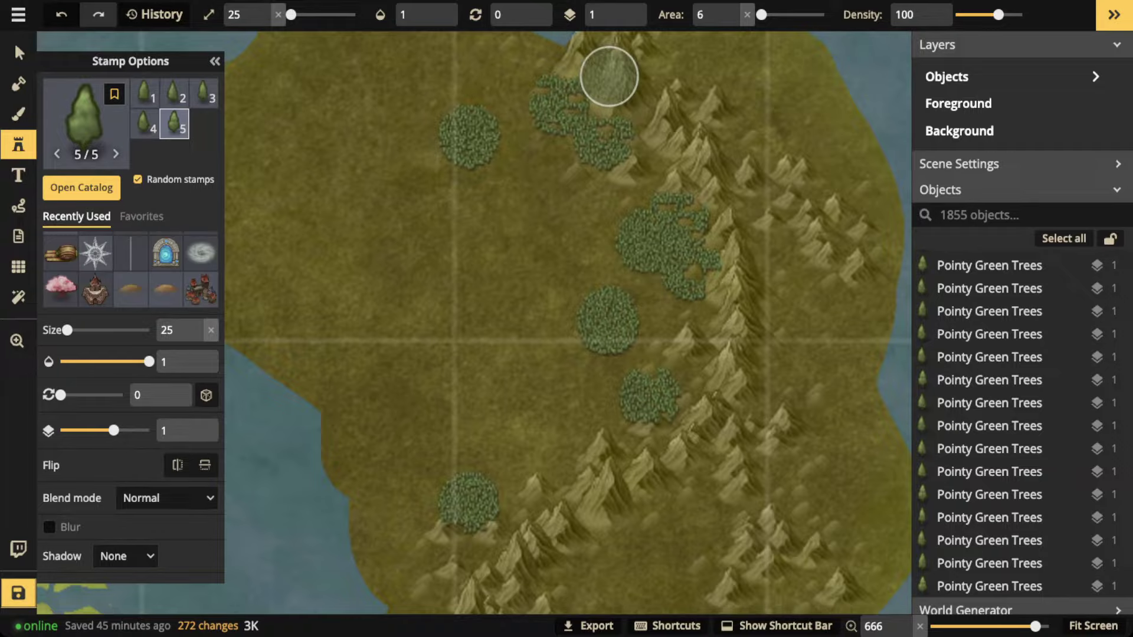
{"action": "left_click", "coordinate": [527, 142]}
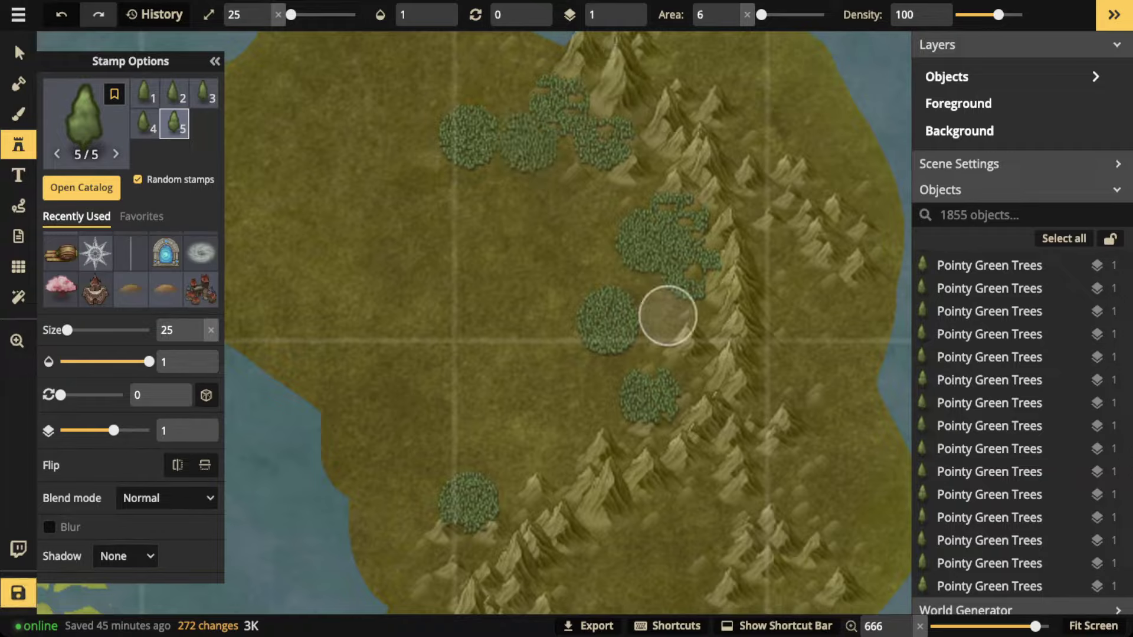
{"action": "left_click", "coordinate": [667, 316]}
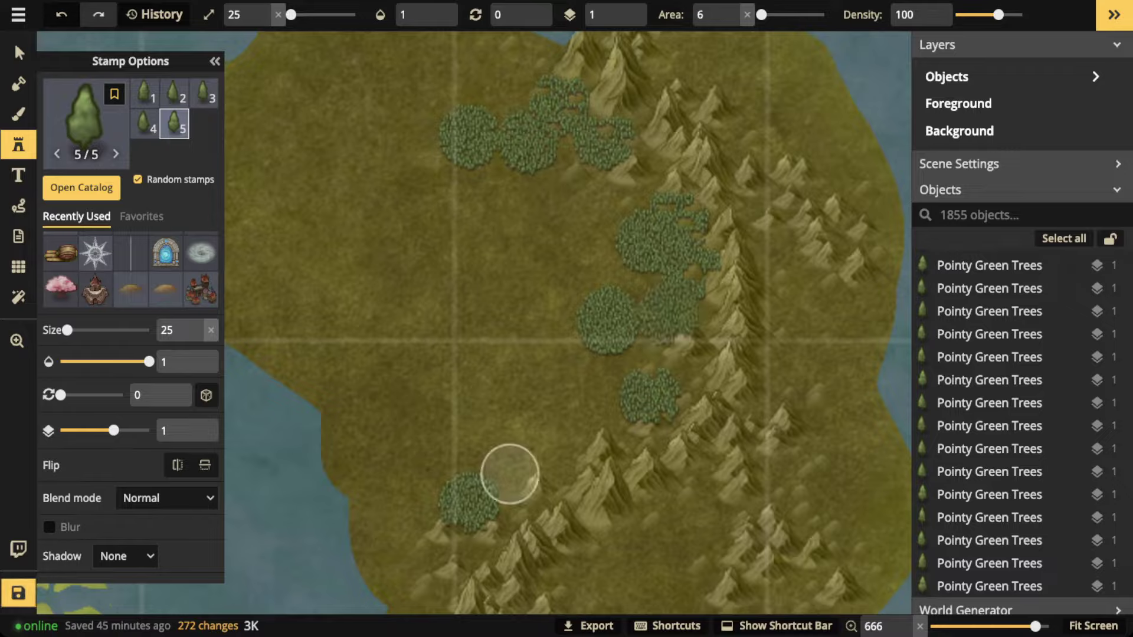
{"action": "left_click", "coordinate": [509, 474]}
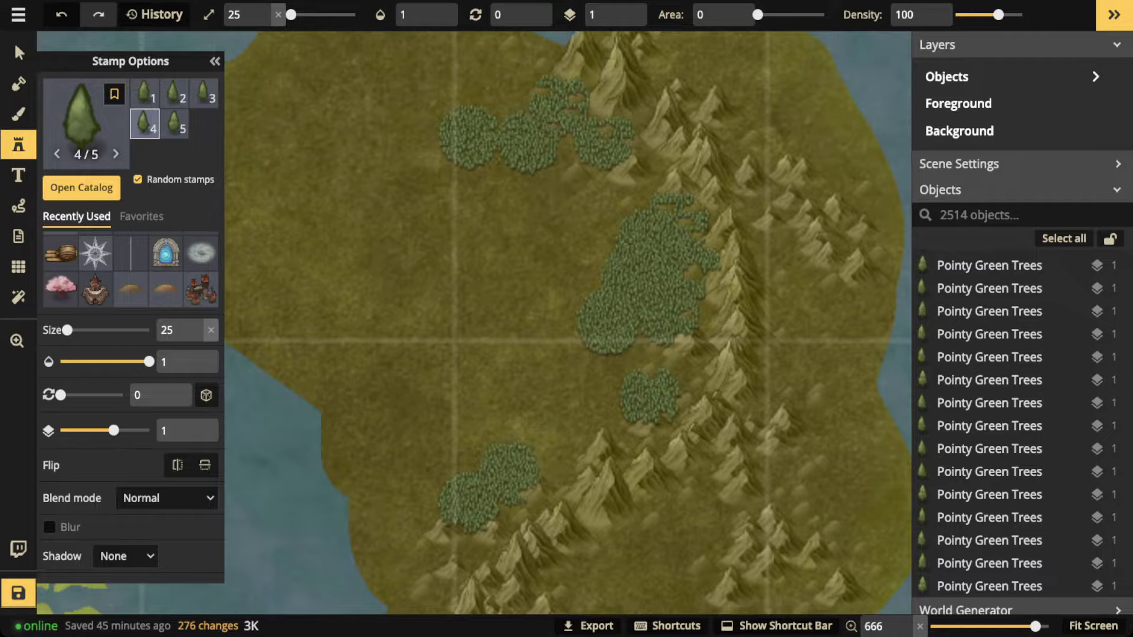
- With the area at 0, scatter individual trees of different variants around the edges of the northern and central forest patches
{"action": "left_click", "coordinate": [145, 93]}
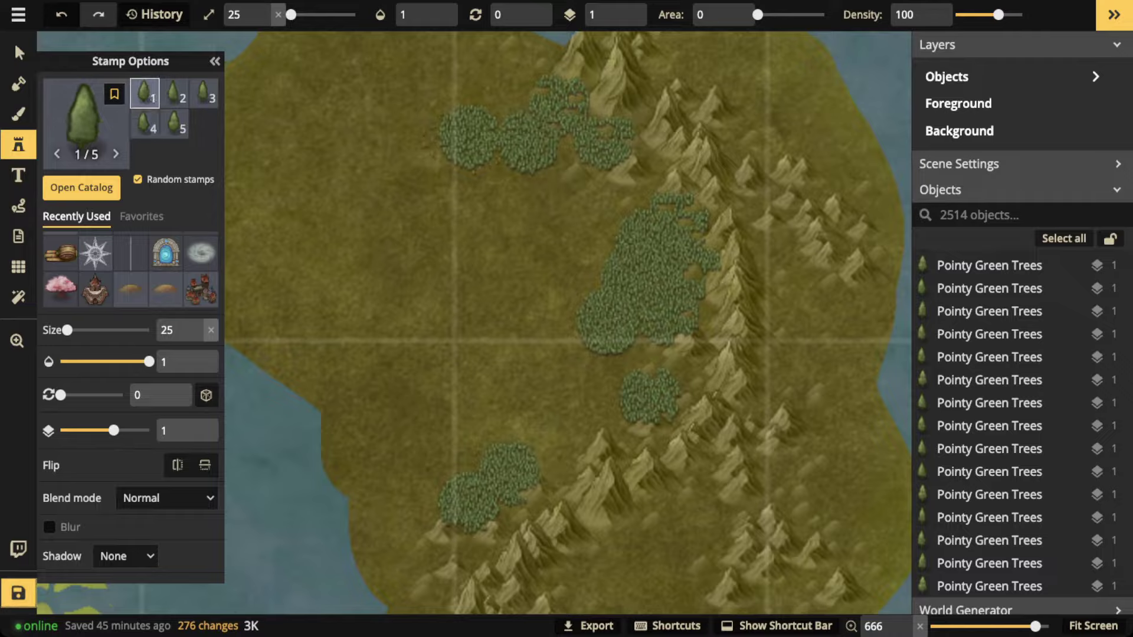
{"action": "left_click", "coordinate": [175, 93]}
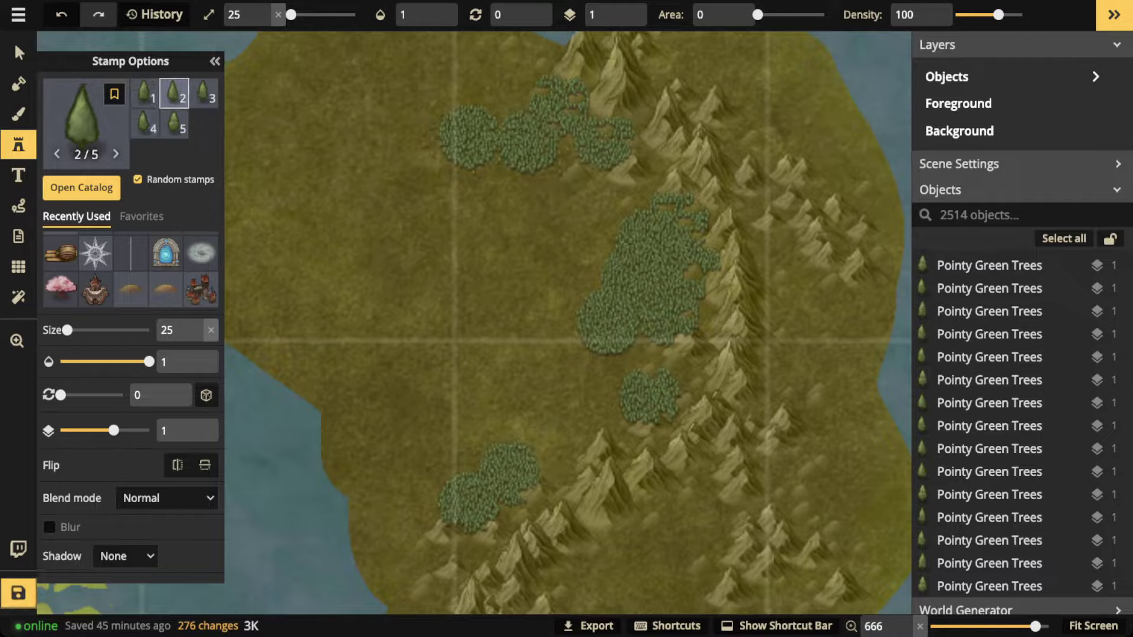
{"action": "left_click", "coordinate": [144, 123]}
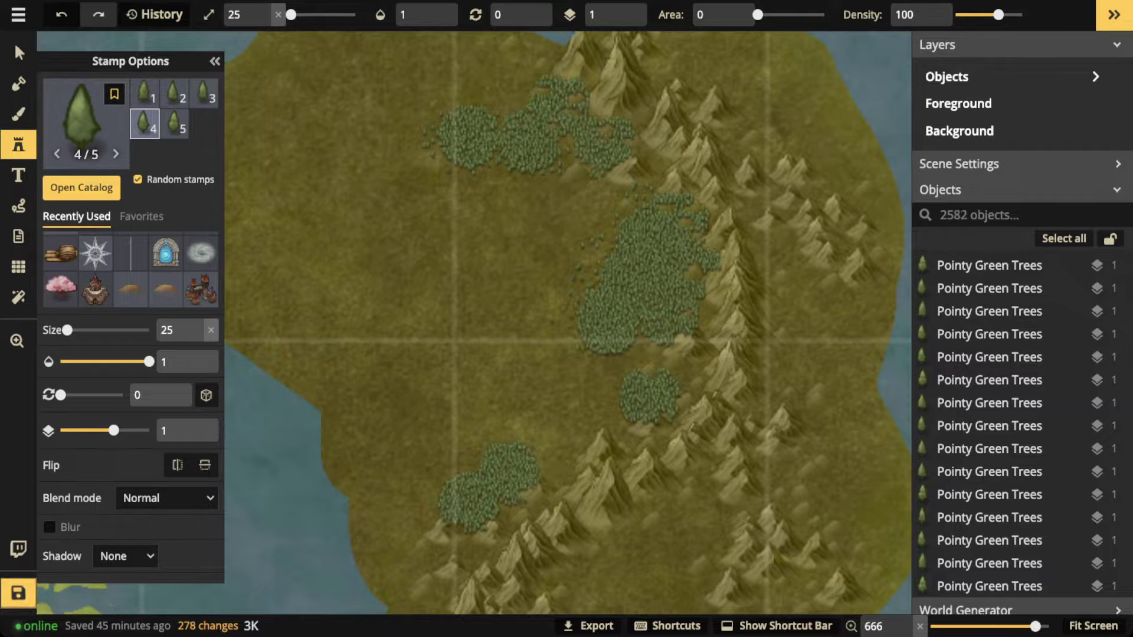
{"action": "left_click", "coordinate": [174, 123]}
{"action": "left_click", "coordinate": [144, 123]}
- Raise the stamp density to 131 and scatter different tree variants around the southern forest patches and near the mountain foot
{"action": "left_click_drag", "start_coordinate": [998, 15], "coordinate": [1013, 15]}
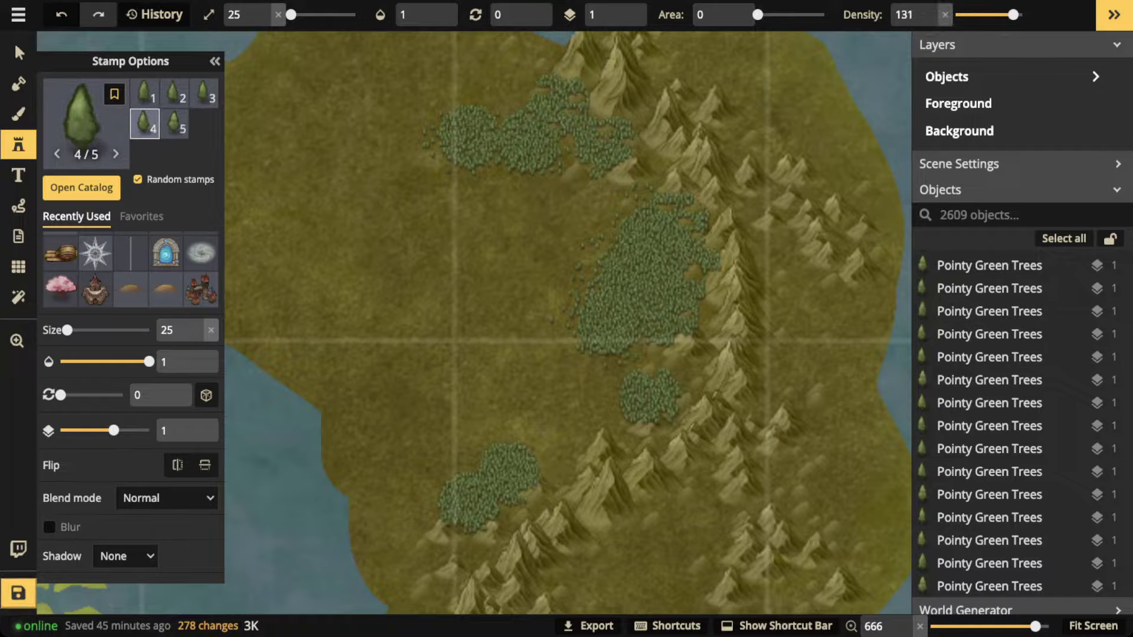
{"action": "left_click", "coordinate": [174, 123]}
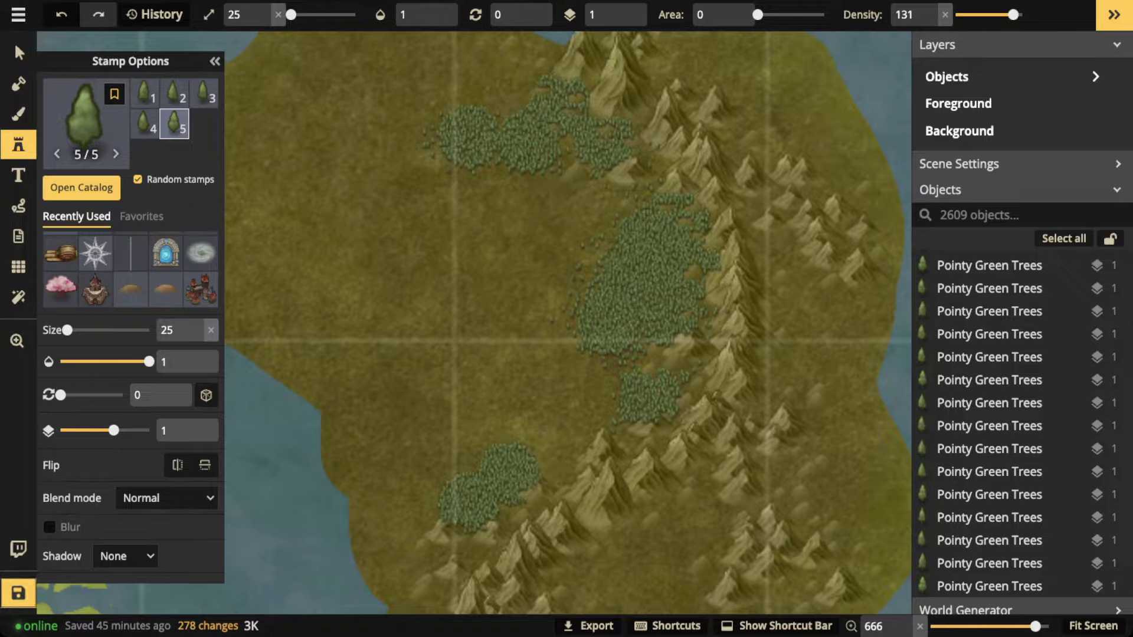
{"action": "left_click", "coordinate": [145, 93]}
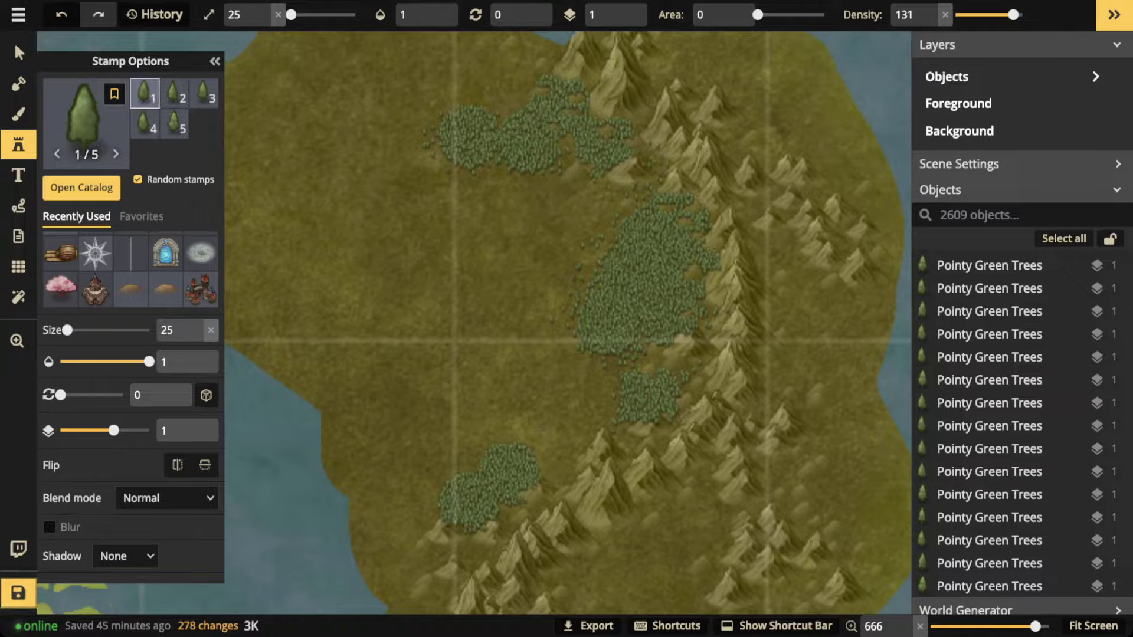
{"action": "left_click", "coordinate": [174, 93]}
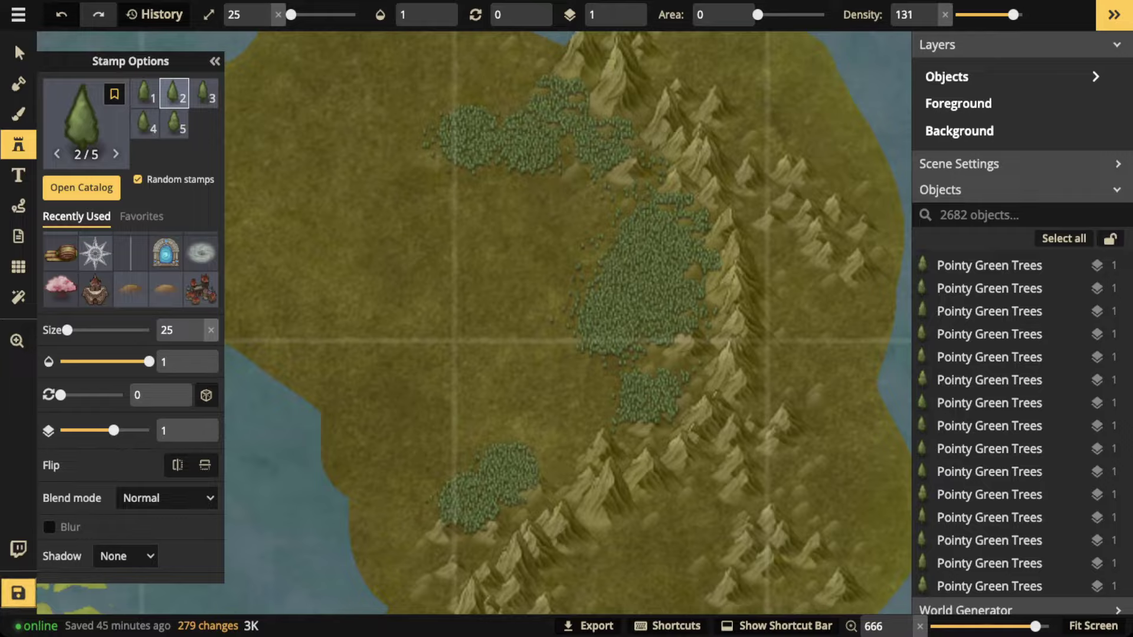
{"action": "key", "text": "Right"}
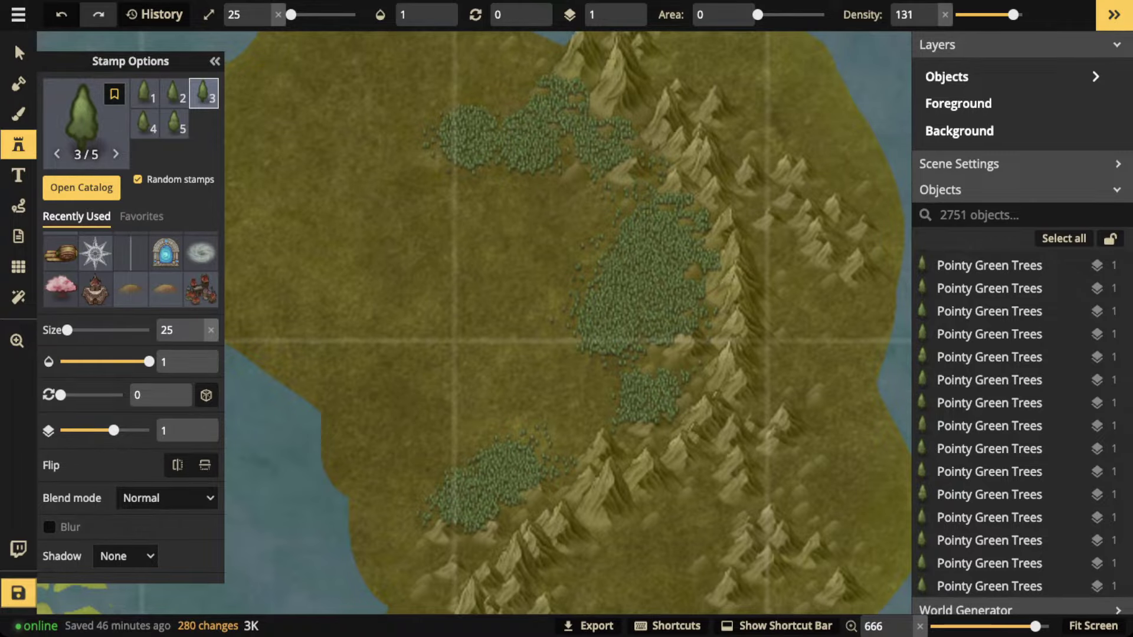
- Search the Fantasy World stamp catalog for "tre" and choose the Pine Green Trees from the Simple Trees pack
{"action": "scroll", "coordinate": [455, 378], "scroll_direction": "down", "scroll_amount": 1}
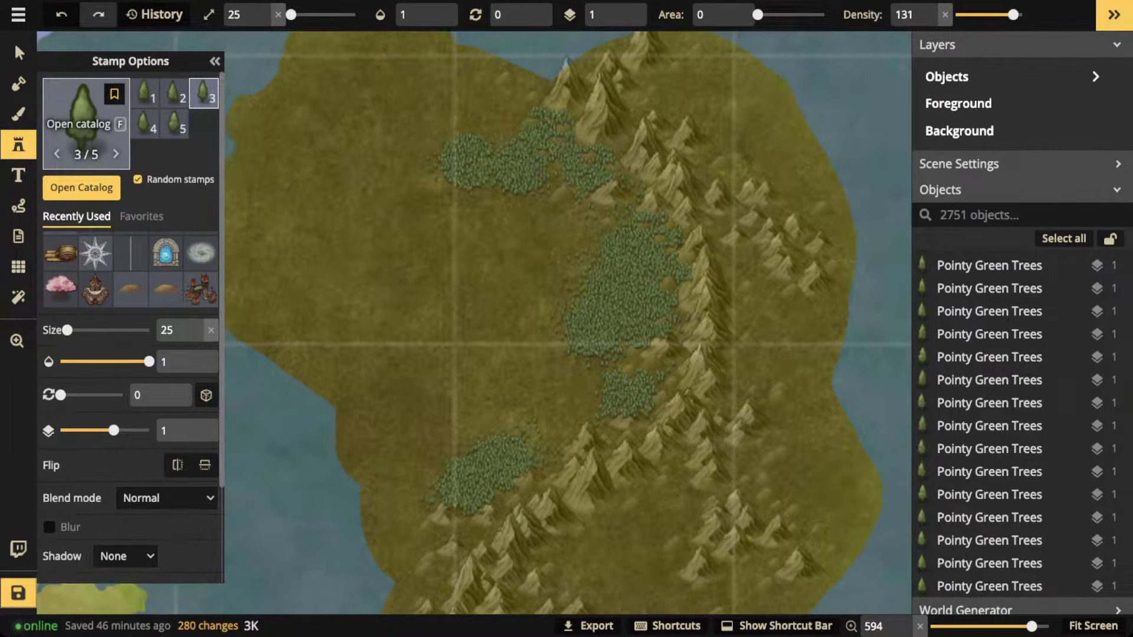
{"action": "left_click", "coordinate": [82, 115]}
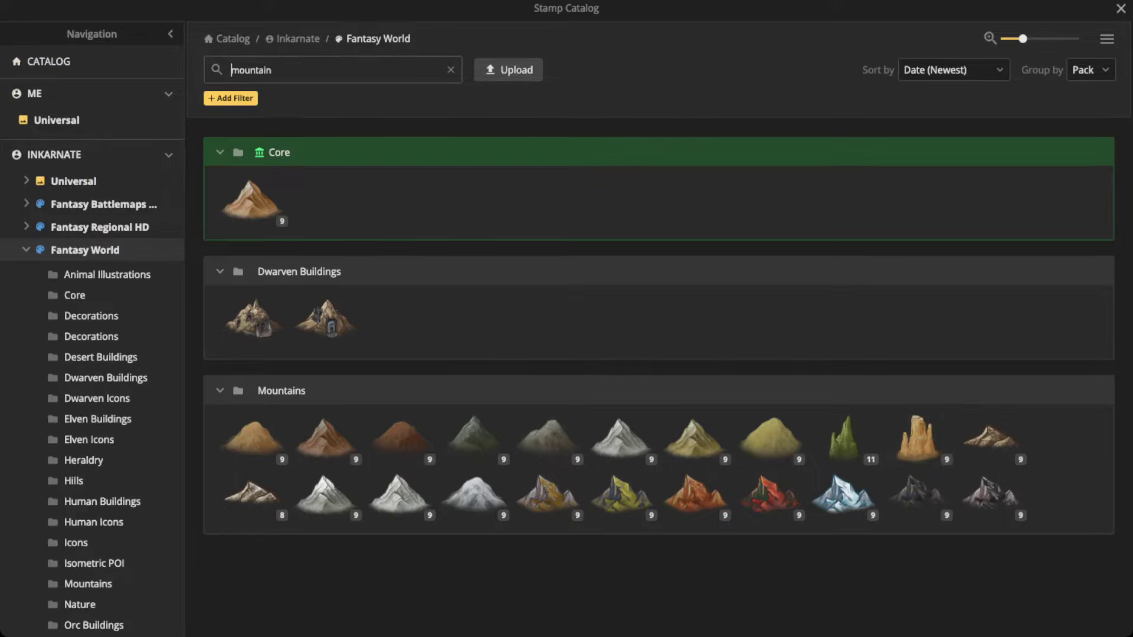
{"action": "left_click", "coordinate": [451, 70]}
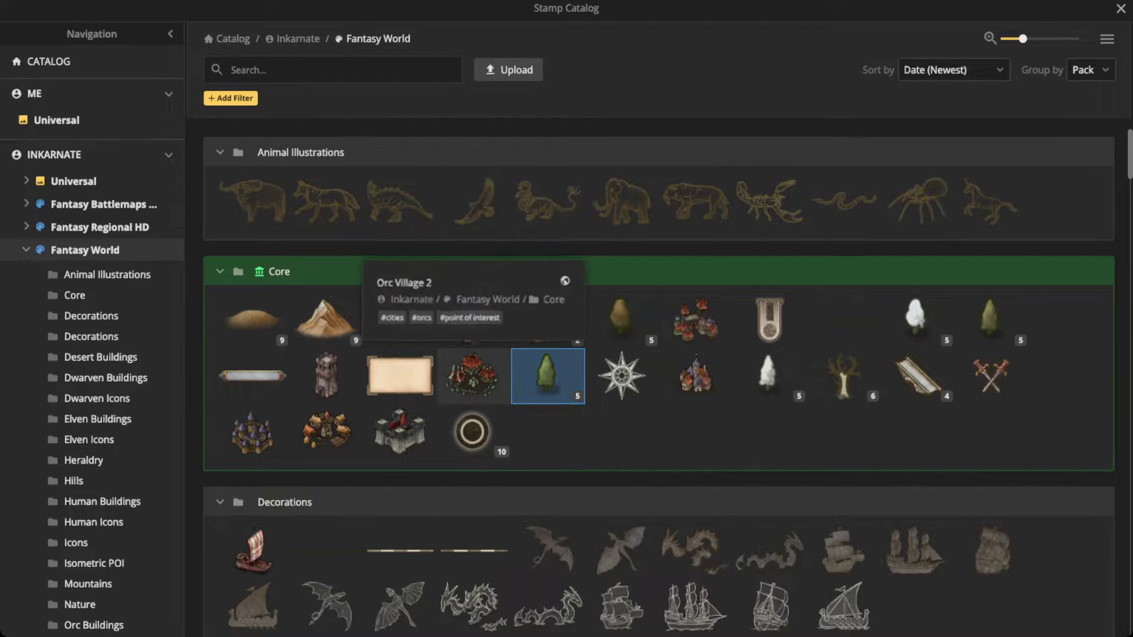
{"action": "scroll", "coordinate": [548, 376], "scroll_direction": "down", "scroll_amount": 12}
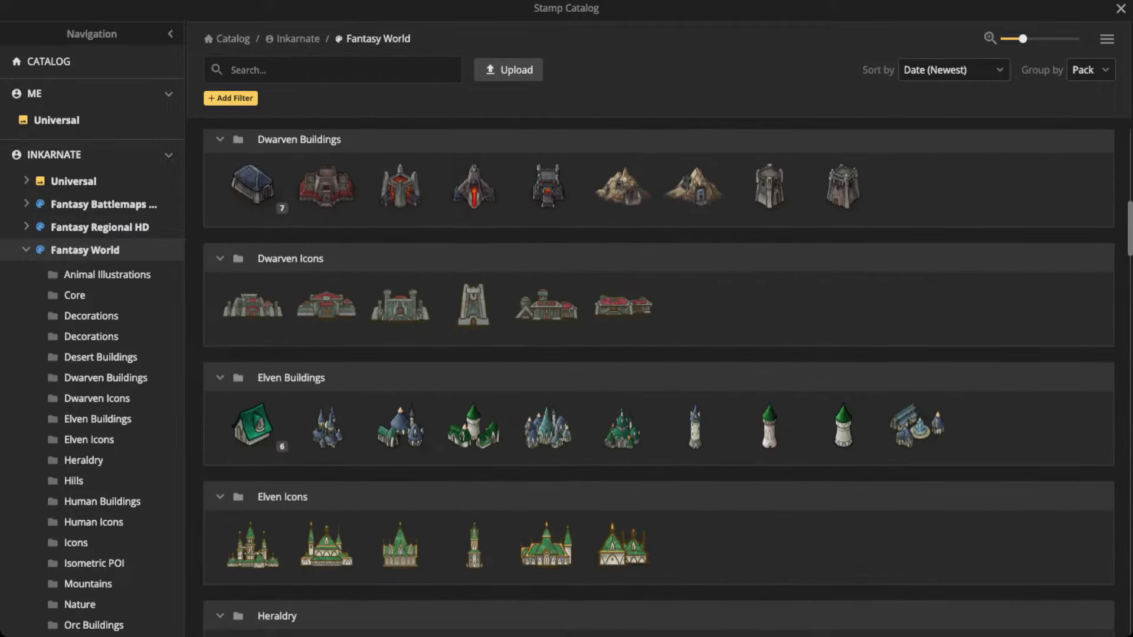
{"action": "scroll", "coordinate": [659, 383], "scroll_direction": "down", "scroll_amount": 12}
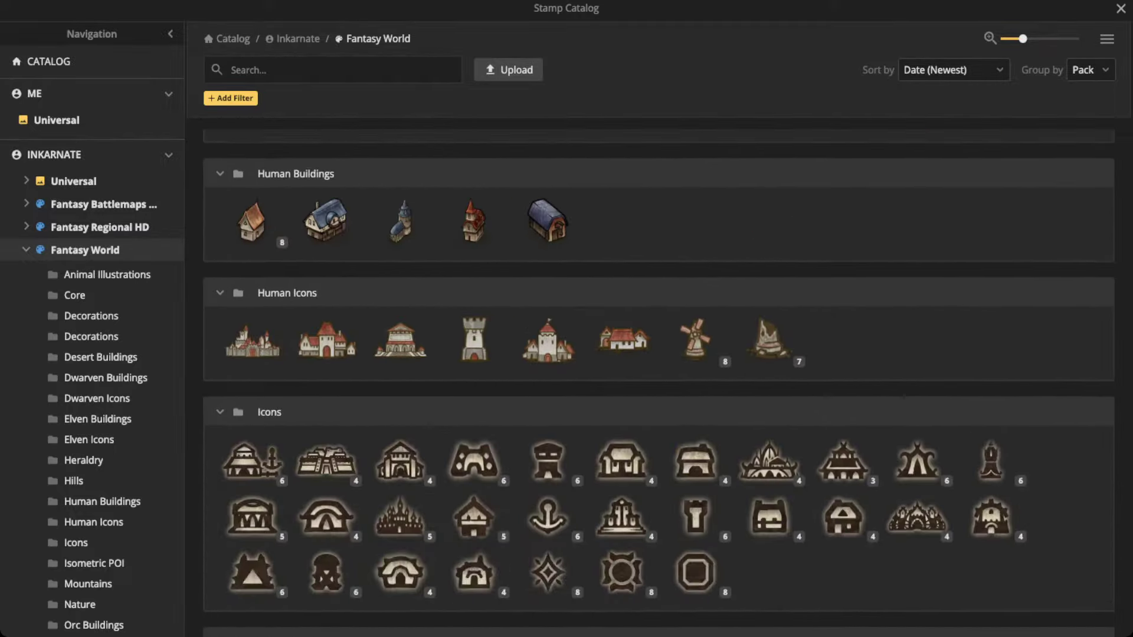
{"action": "left_click", "coordinate": [297, 70]}
{"action": "type", "text": "tr"}
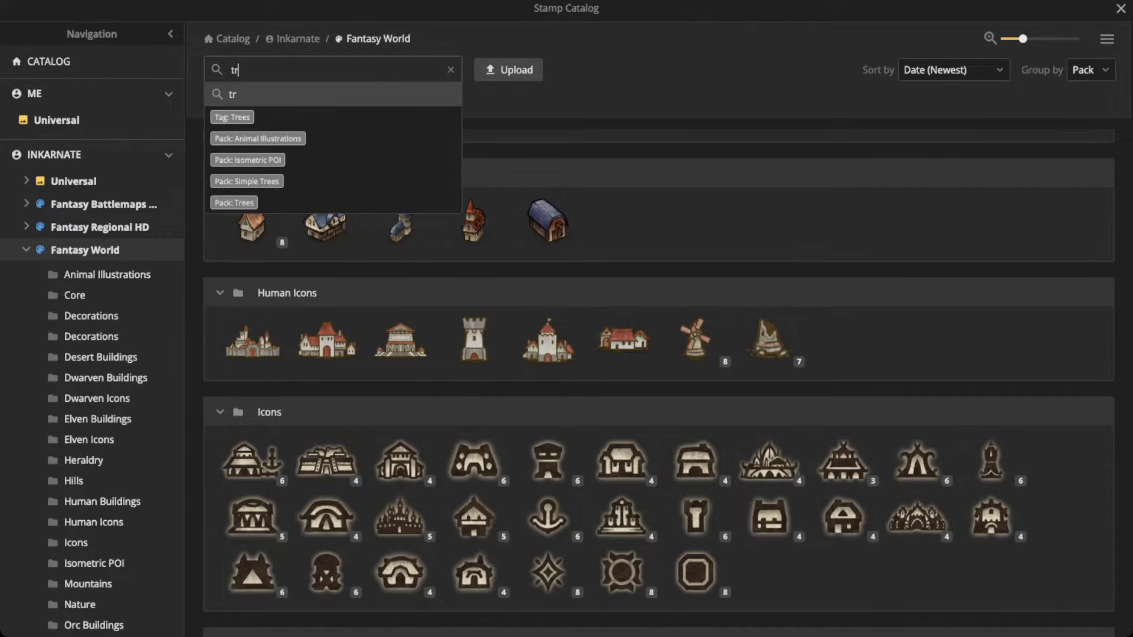
{"action": "type", "text": "e"}
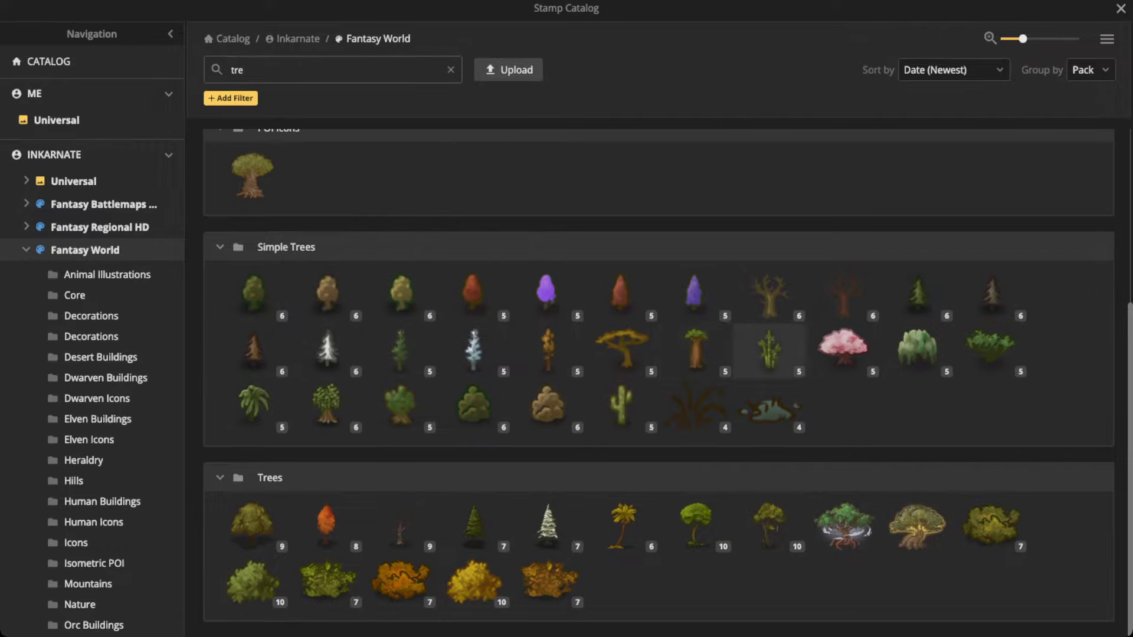
{"action": "left_click", "coordinate": [918, 296]}
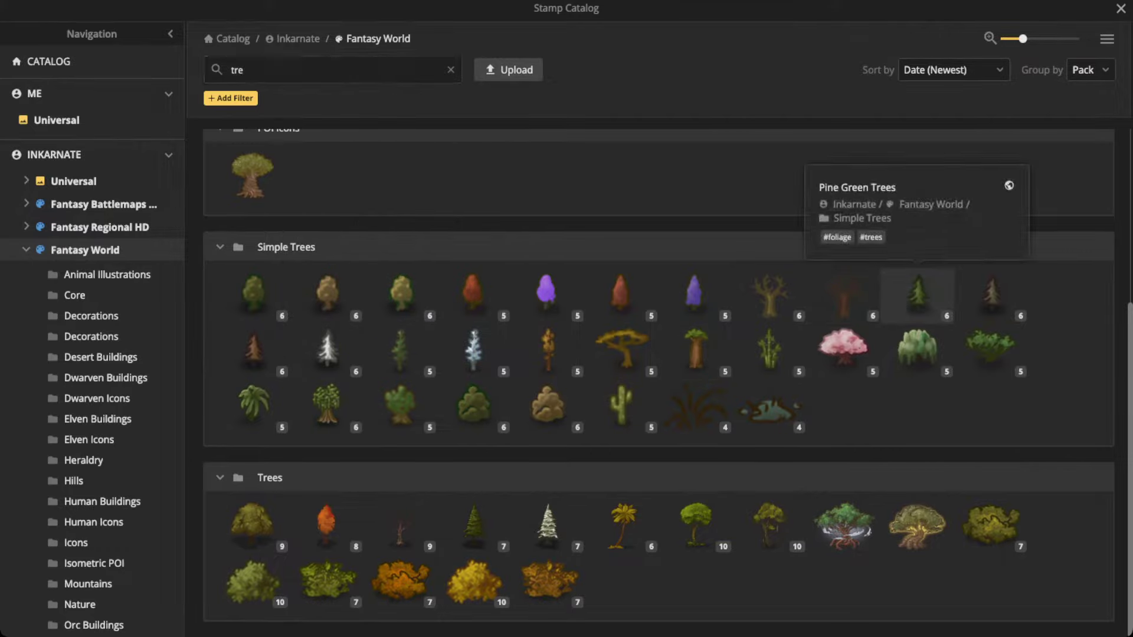
{"action": "left_click", "coordinate": [918, 295]}
- Scatter different variants of Pine Green Trees at size 25 around the edges of the demo landmass's forest patches
{"action": "scroll", "coordinate": [590, 354], "scroll_direction": "up", "scroll_amount": 5}
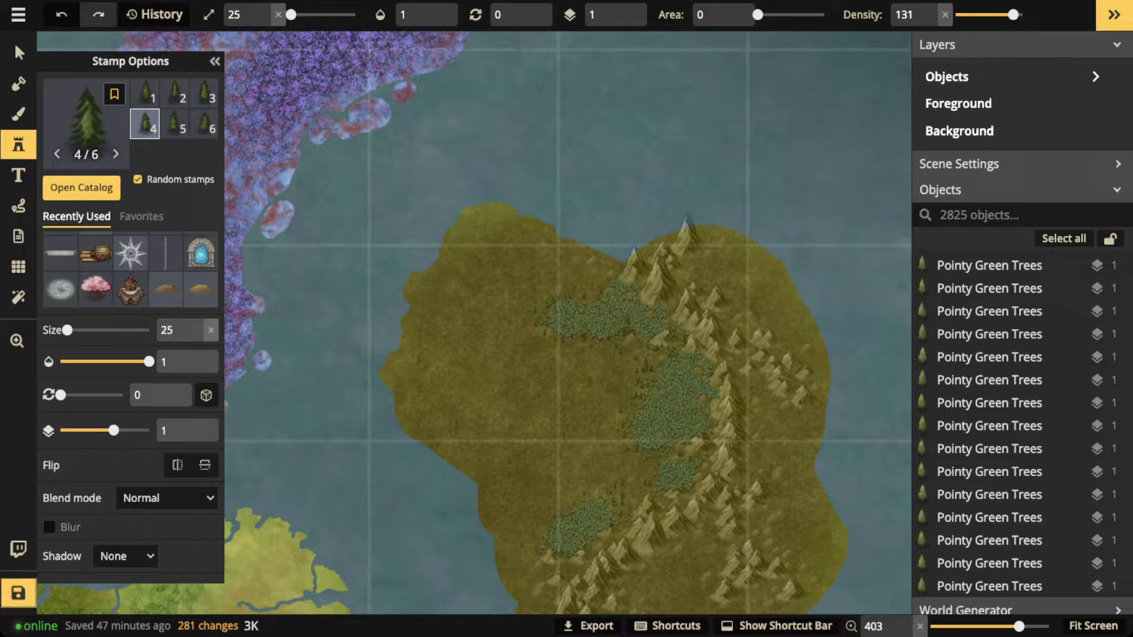
{"action": "left_click", "coordinate": [174, 93]}
{"action": "left_click", "coordinate": [203, 124]}
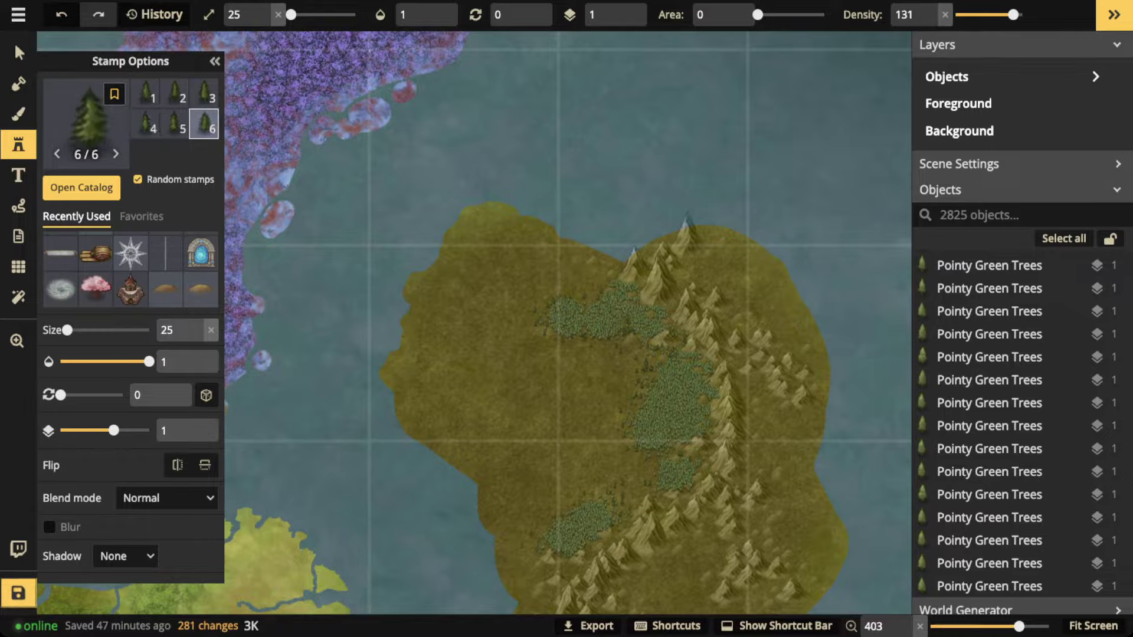
{"action": "left_click", "coordinate": [144, 124]}
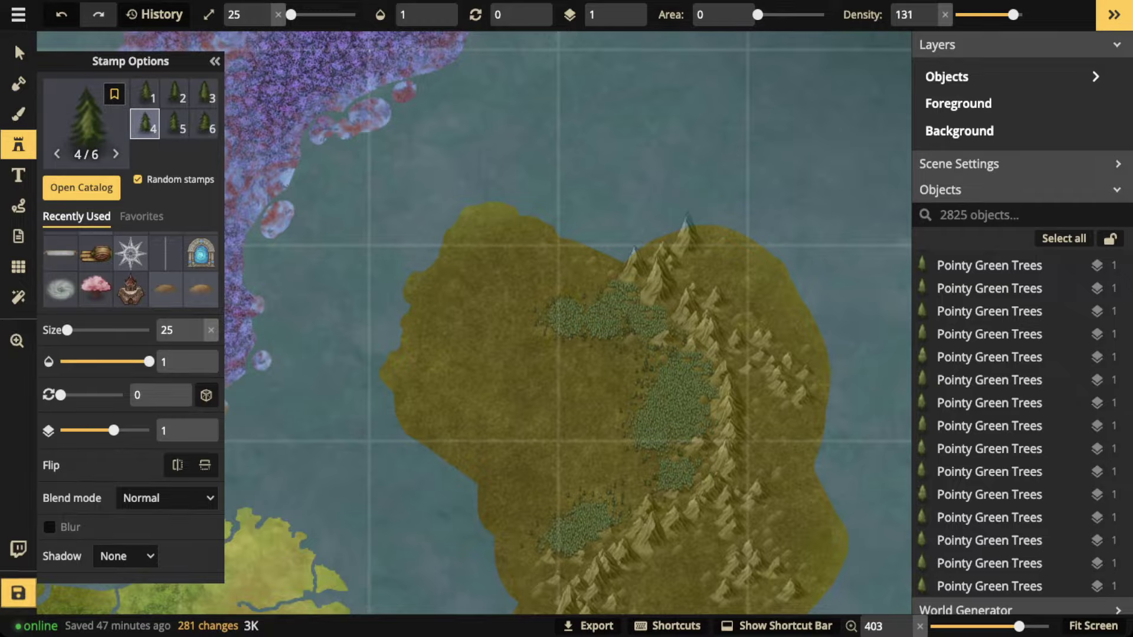
{"action": "key", "text": "5"}
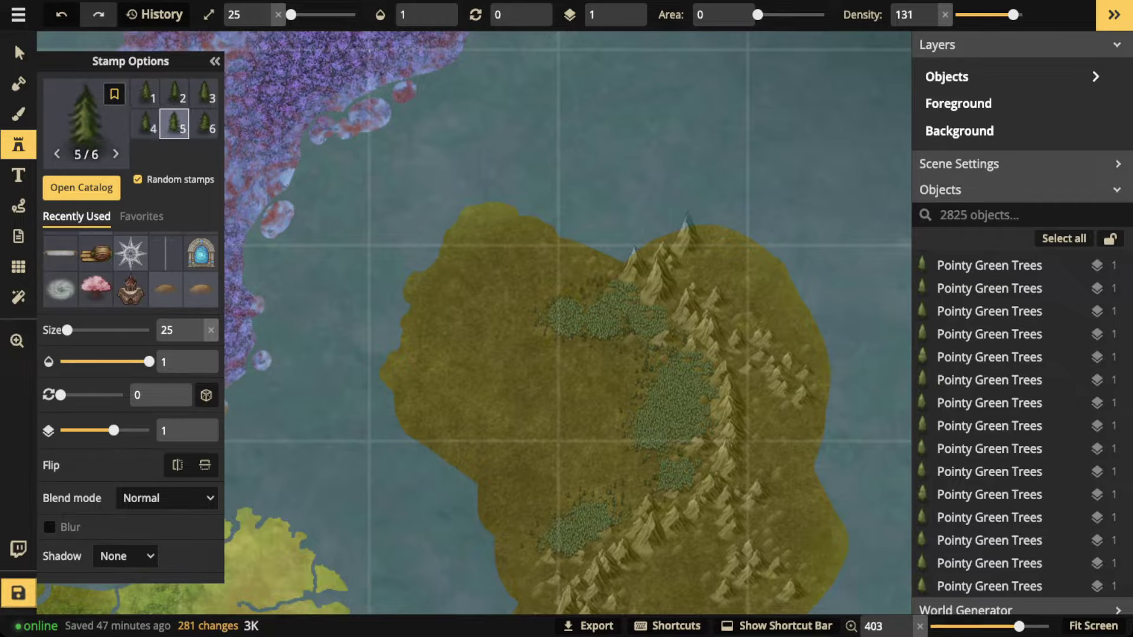
{"action": "left_click", "coordinate": [174, 93]}
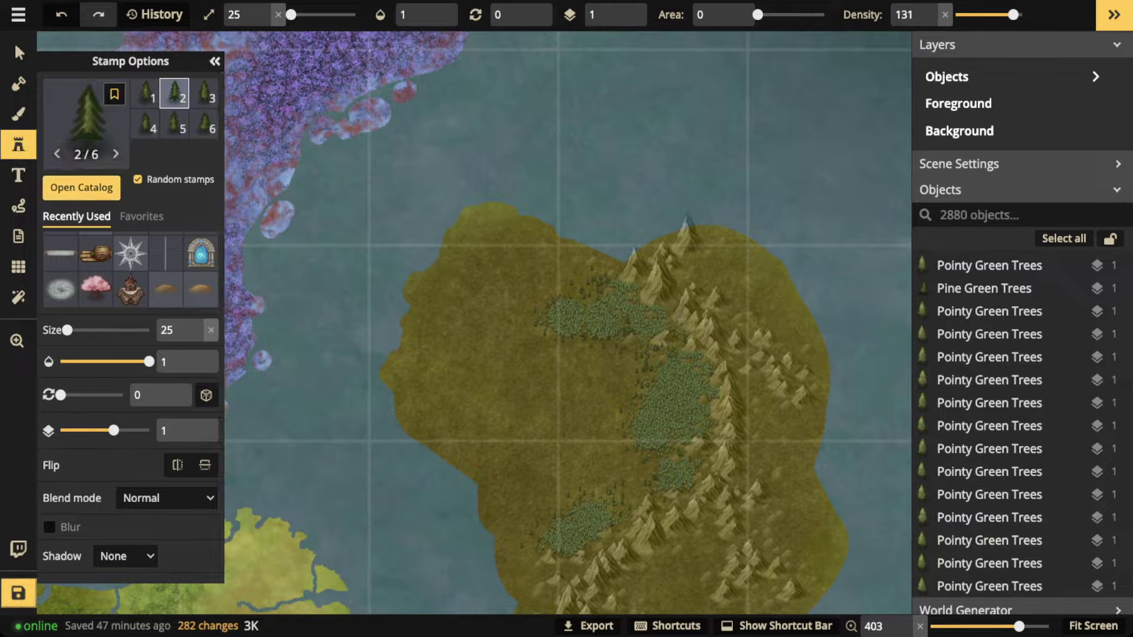
- Clear the selection of newly placed pines, filter the objects by "tree" and delete all matching stamps
{"action": "left_click", "coordinate": [215, 61]}
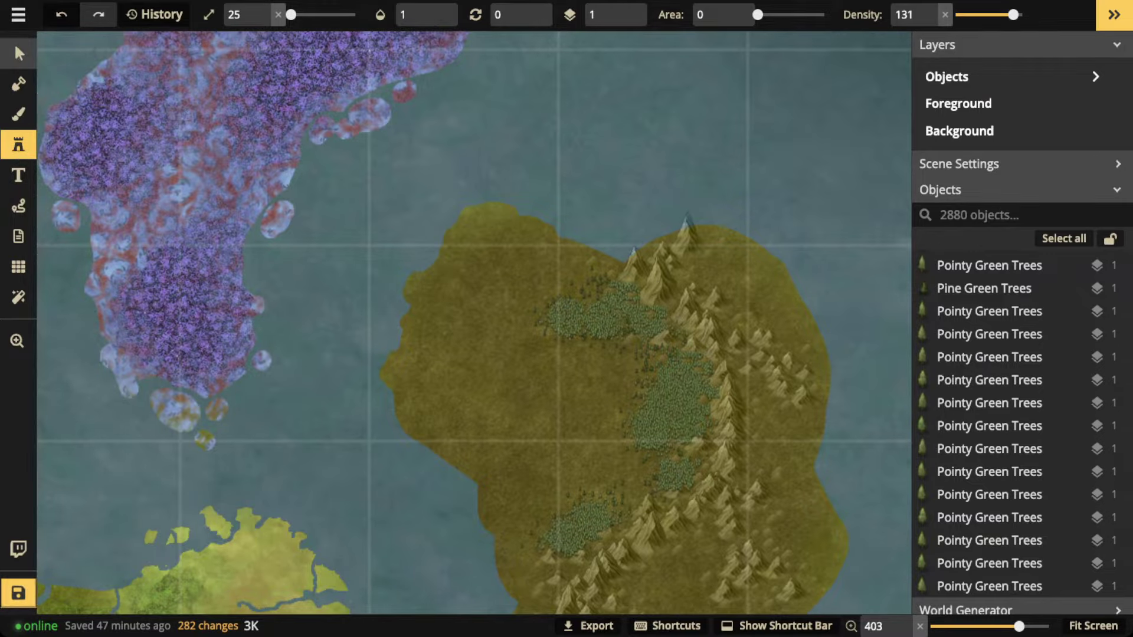
{"action": "left_click", "coordinate": [18, 53]}
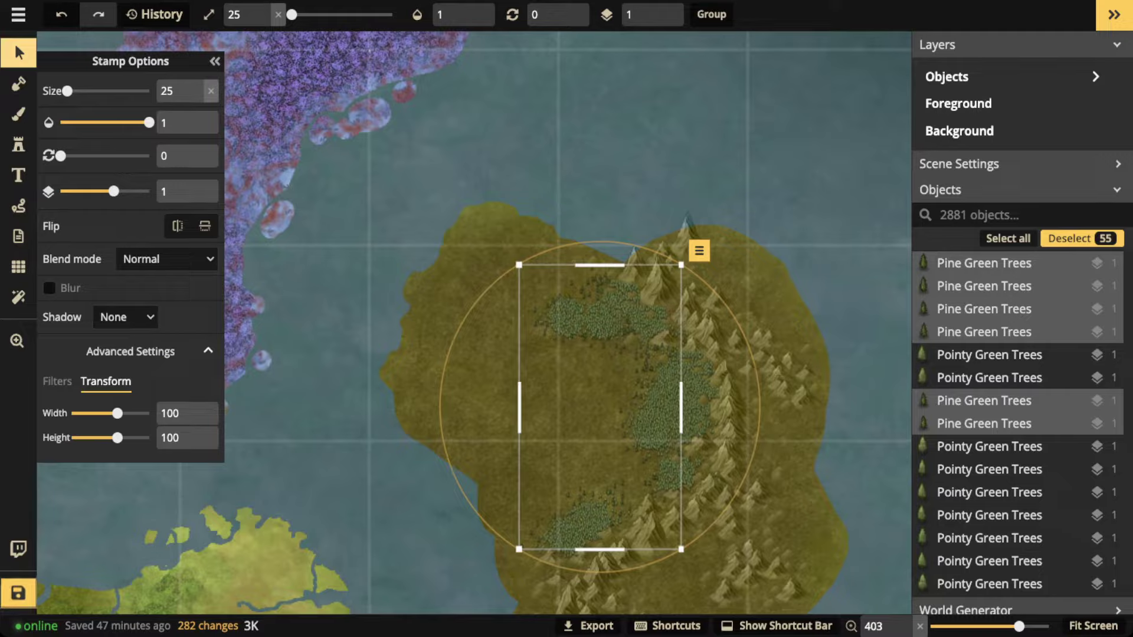
{"action": "left_click", "coordinate": [214, 61]}
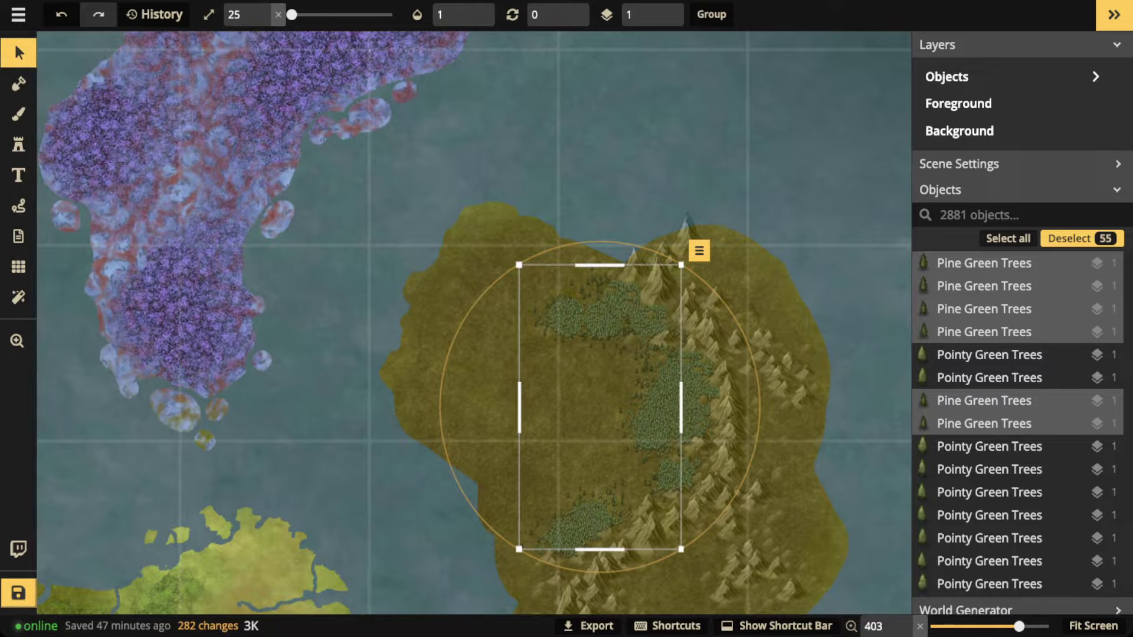
{"action": "left_click", "coordinate": [18, 53]}
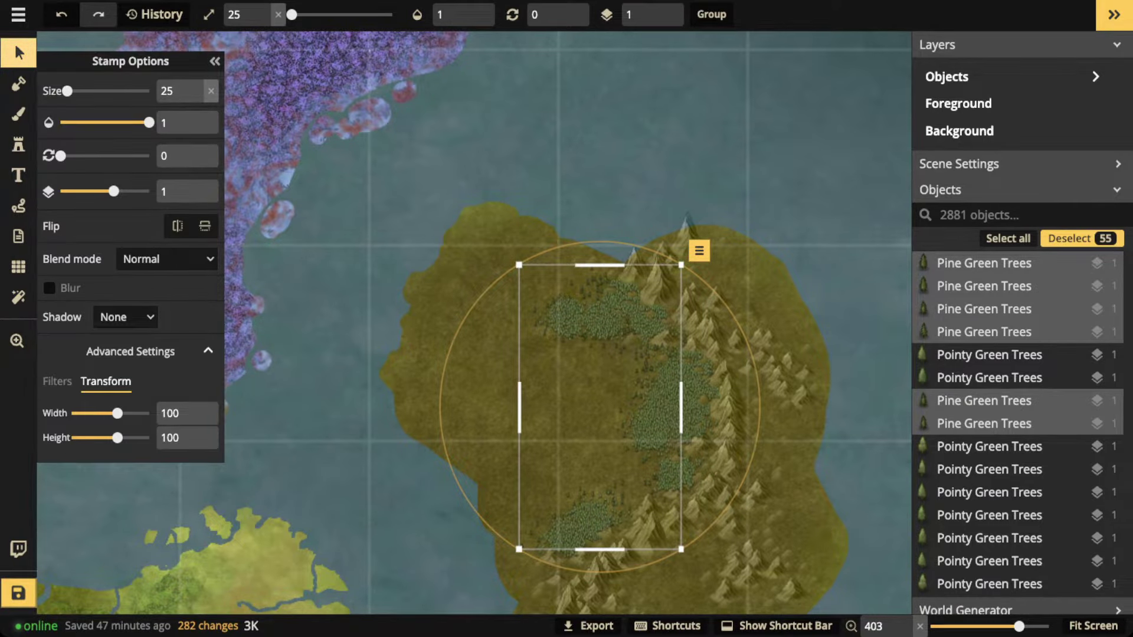
{"action": "left_click", "coordinate": [497, 280]}
{"action": "scroll", "coordinate": [498, 279], "scroll_direction": "down", "scroll_amount": 1}
{"action": "scroll", "coordinate": [472, 278], "scroll_direction": "down", "scroll_amount": 3}
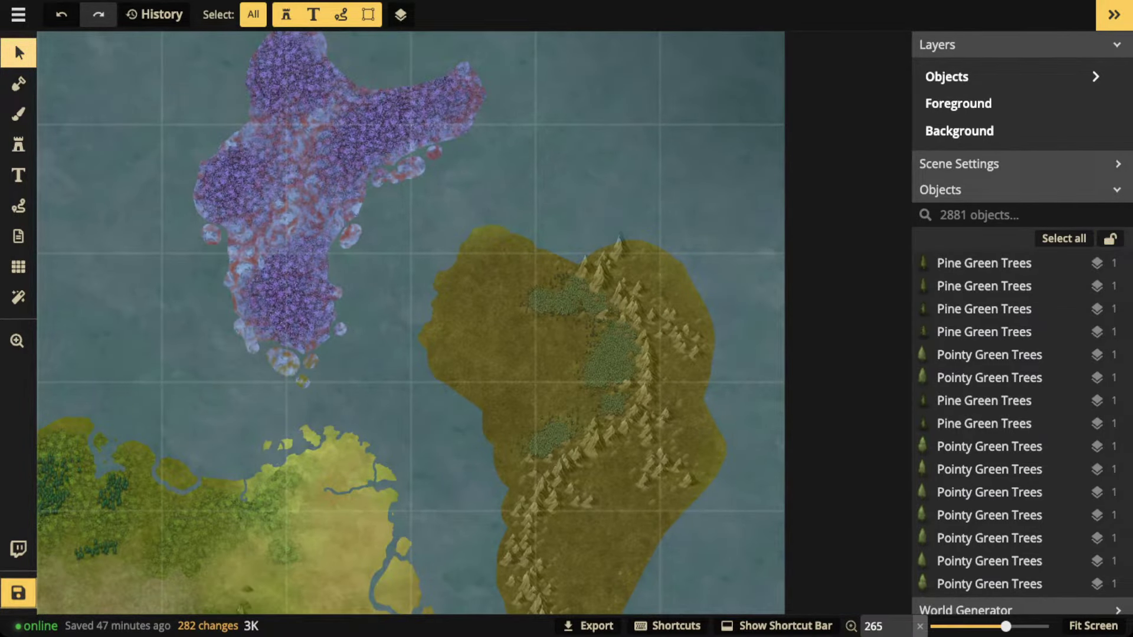
{"action": "scroll", "coordinate": [461, 265], "scroll_direction": "down", "scroll_amount": 1}
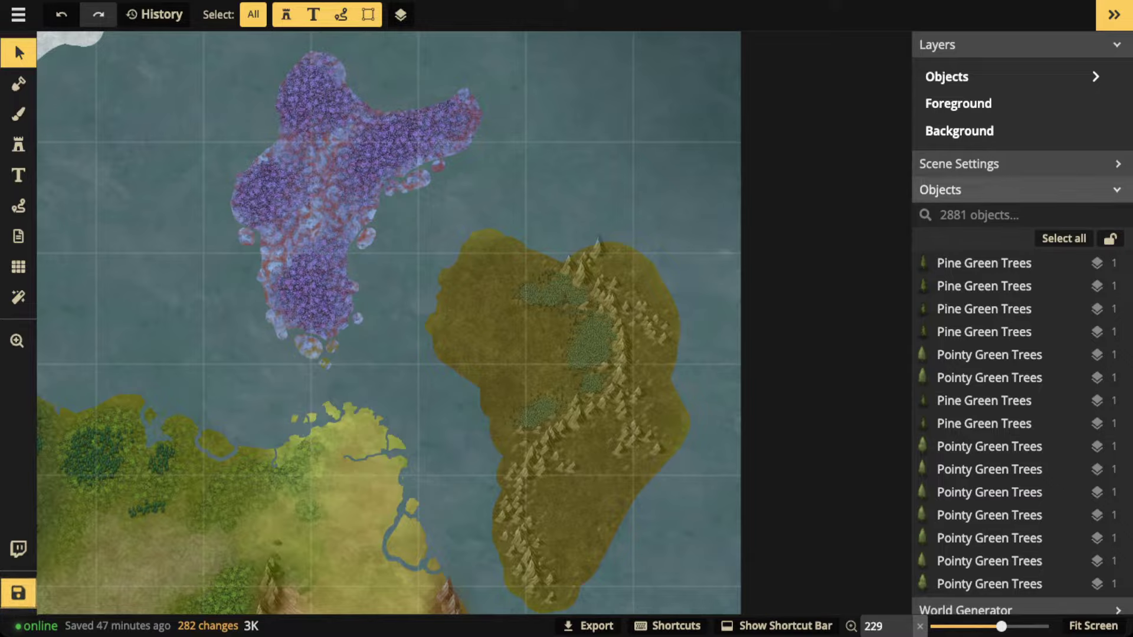
{"action": "type", "text": "tree"}
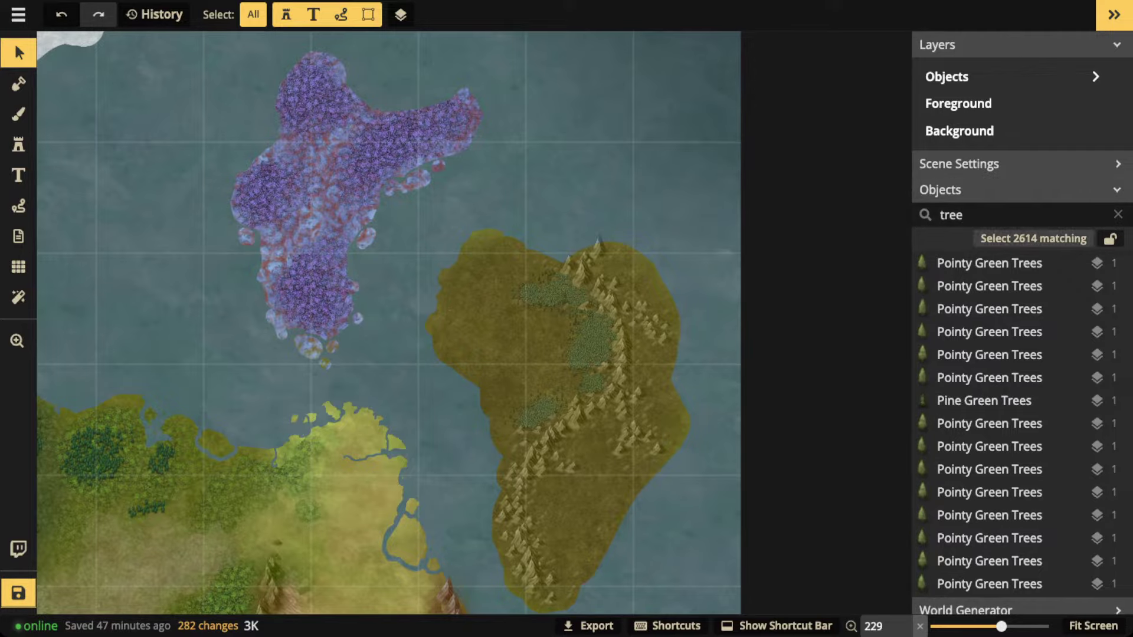
{"action": "left_click", "coordinate": [1033, 238]}
{"action": "key", "text": "Delete"}
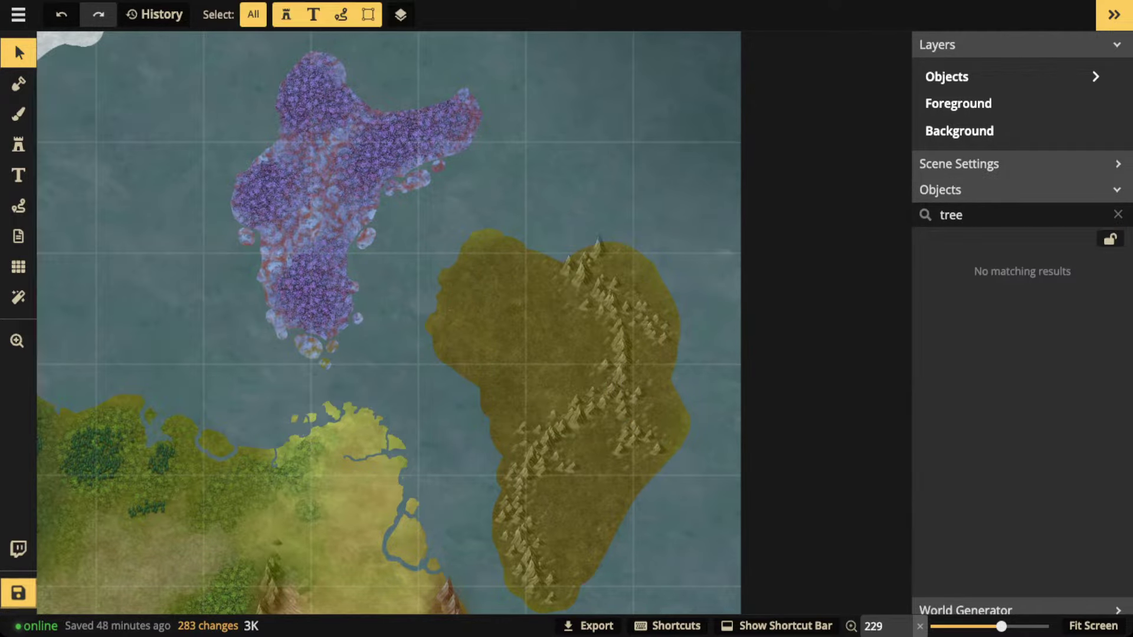
- Combine the demo landmass's mountain stamps into one locked group named Mountains
{"action": "left_click_drag", "start_coordinate": [476, 221], "coordinate": [746, 616]}
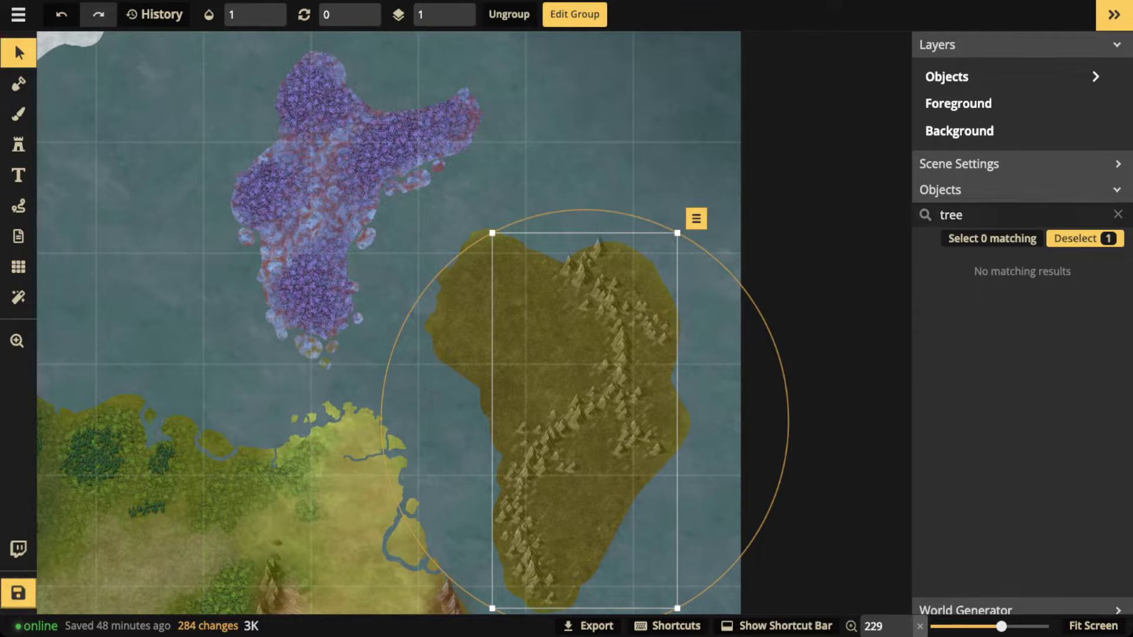
{"action": "left_click", "coordinate": [1118, 215]}
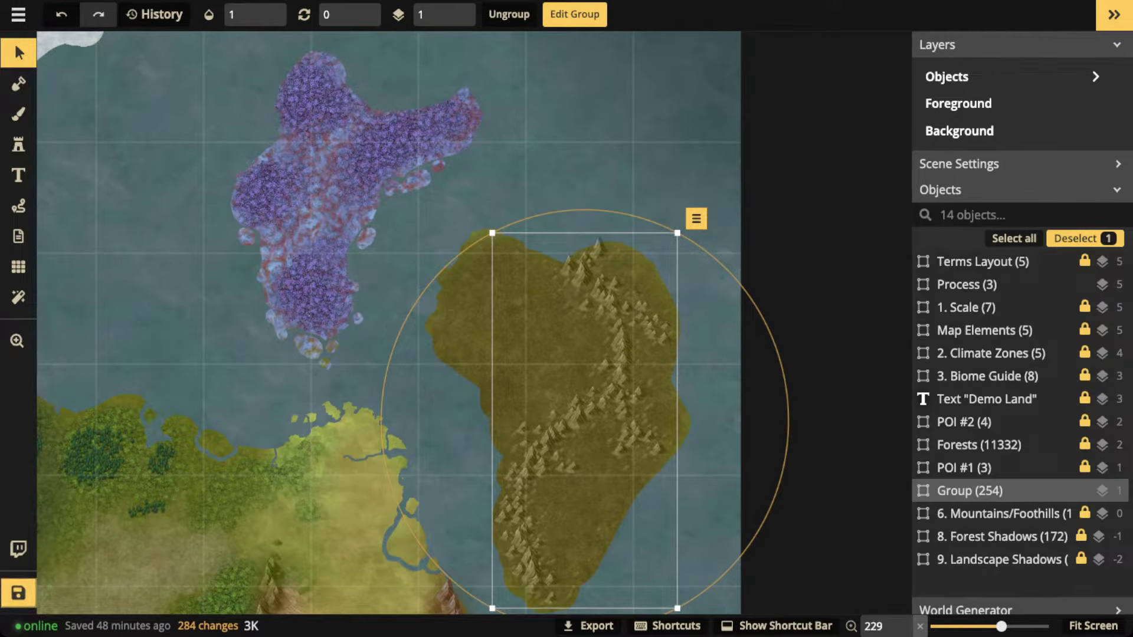
{"action": "left_click", "coordinate": [1085, 490]}
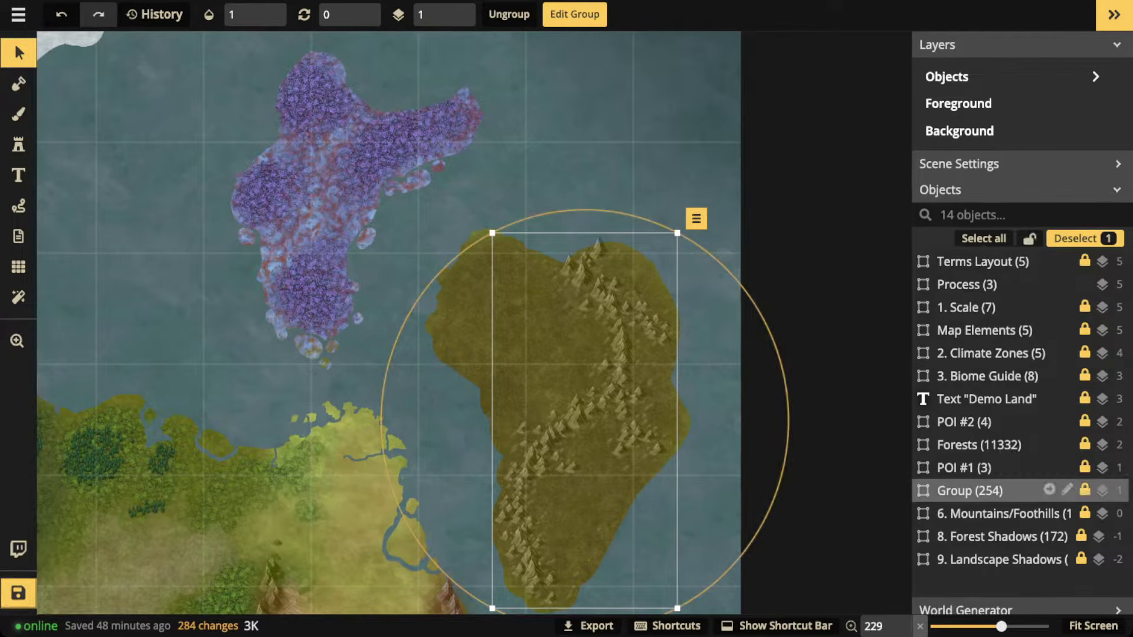
{"action": "left_click", "coordinate": [1066, 490]}
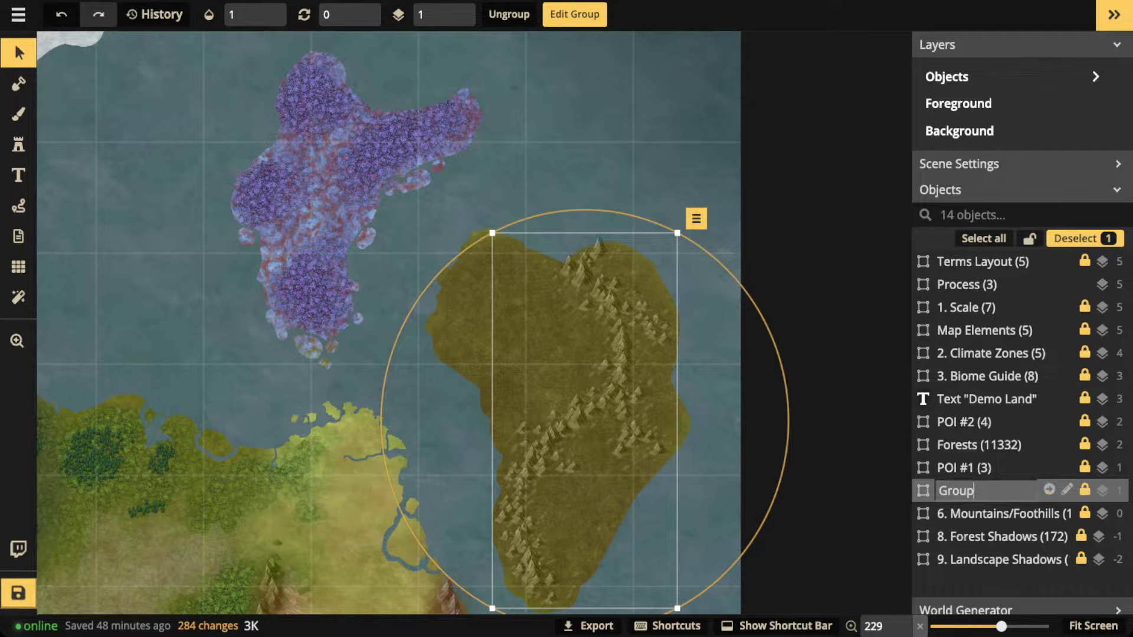
{"action": "key", "text": "ctrl+a"}
{"action": "type", "text": "Mountains"}
{"action": "key", "text": "Return"}
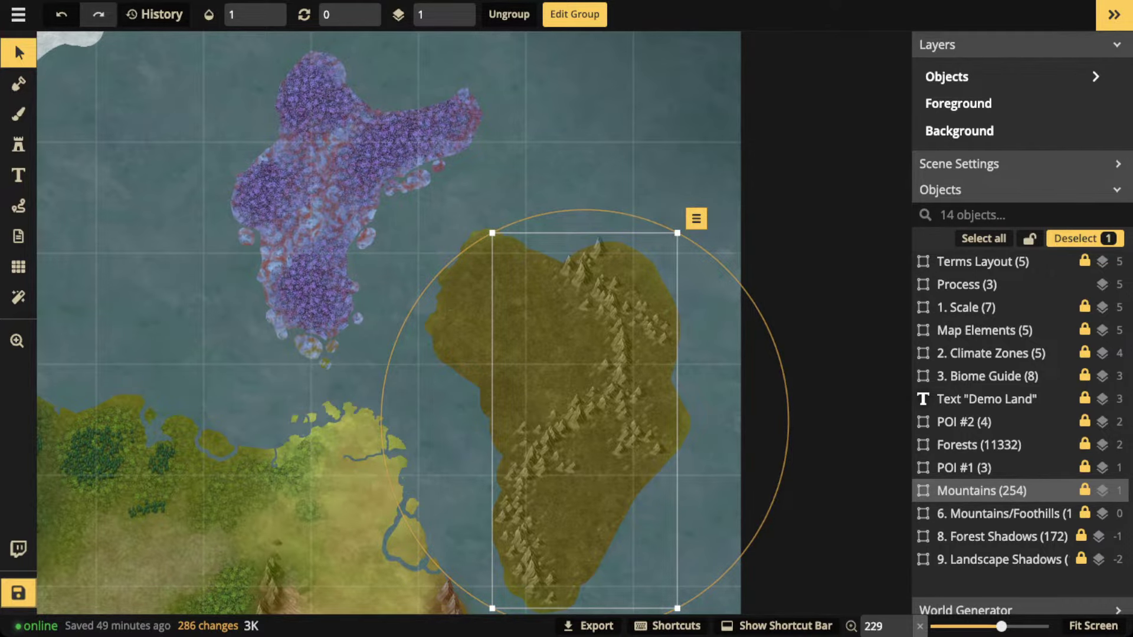
- Examine the dark green forests in the northwest of the eastern continent and select the Forests group
{"action": "scroll", "coordinate": [388, 146], "scroll_direction": "down", "scroll_amount": 2}
{"action": "key", "text": "Escape"}
{"action": "scroll", "coordinate": [260, 156], "scroll_direction": "down", "scroll_amount": 1}
{"action": "scroll", "coordinate": [250, 178], "scroll_direction": "down", "scroll_amount": 2}
{"action": "key", "text": "space"}
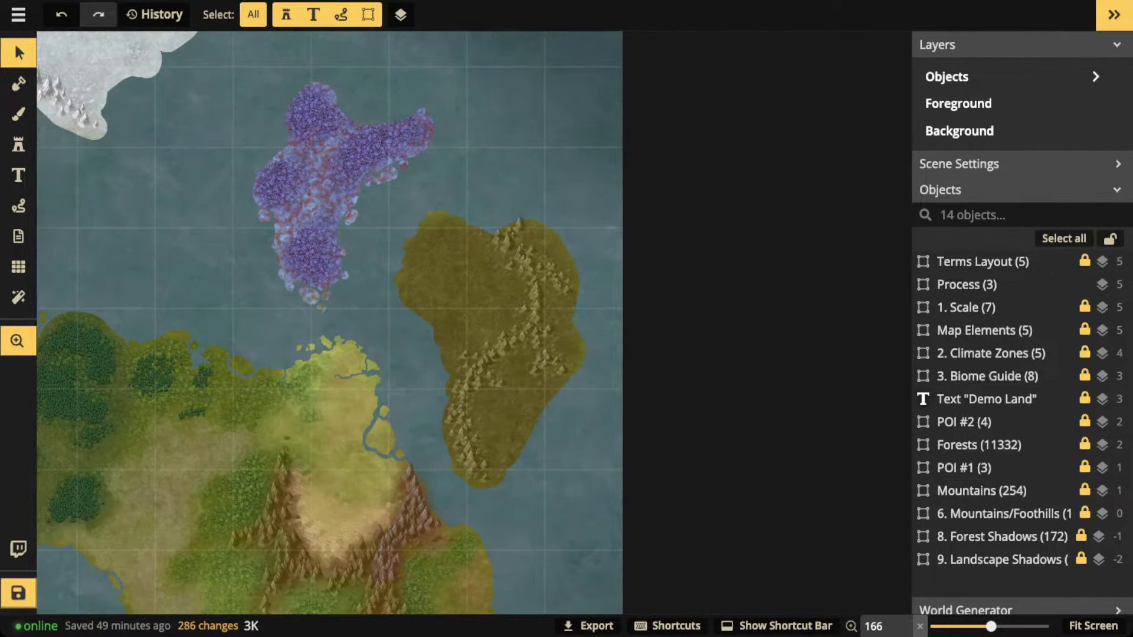
{"action": "left_click_drag", "start_coordinate": [224, 277], "coordinate": [501, 180]}
{"action": "scroll", "coordinate": [472, 207], "scroll_direction": "up", "scroll_amount": 1}
{"action": "scroll", "coordinate": [472, 266], "scroll_direction": "down", "scroll_amount": 2}
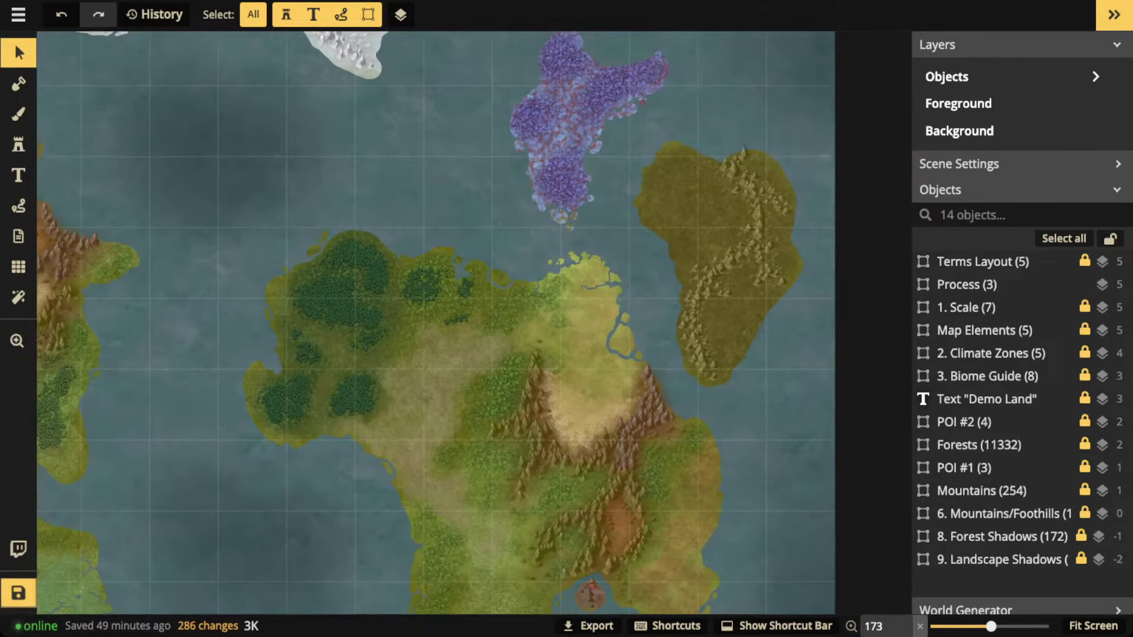
{"action": "key", "text": "space"}
{"action": "left_click_drag", "start_coordinate": [449, 259], "coordinate": [626, 254]}
{"action": "scroll", "coordinate": [614, 260], "scroll_direction": "up", "scroll_amount": 3}
{"action": "scroll", "coordinate": [472, 323], "scroll_direction": "up", "scroll_amount": 2}
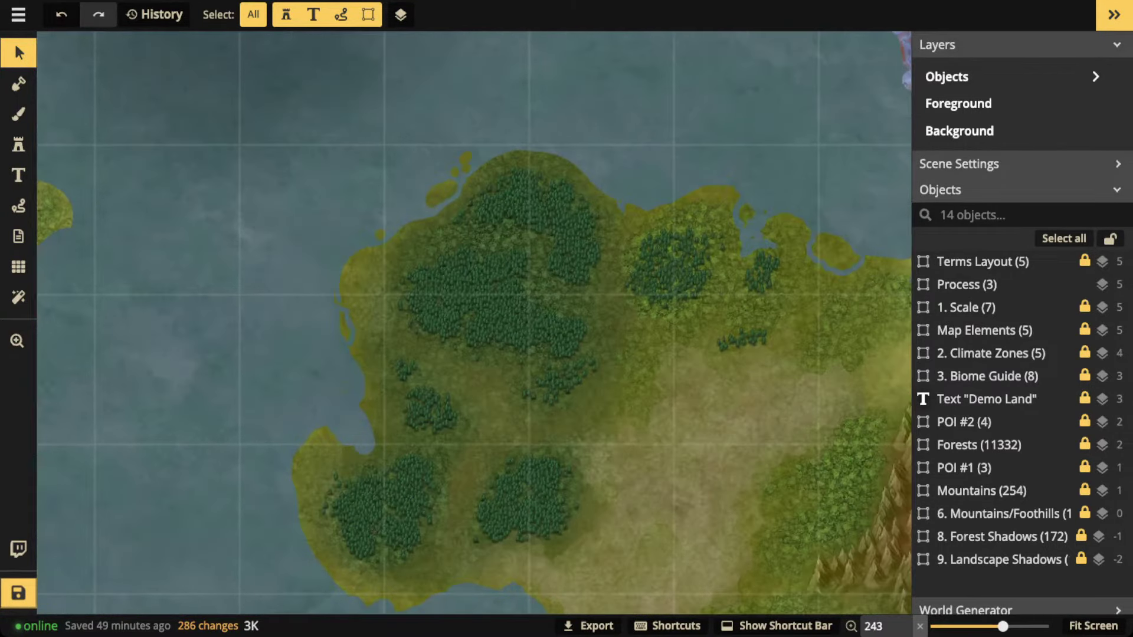
{"action": "scroll", "coordinate": [1003, 378], "scroll_direction": "down", "scroll_amount": 1}
{"action": "left_click", "coordinate": [979, 436]}
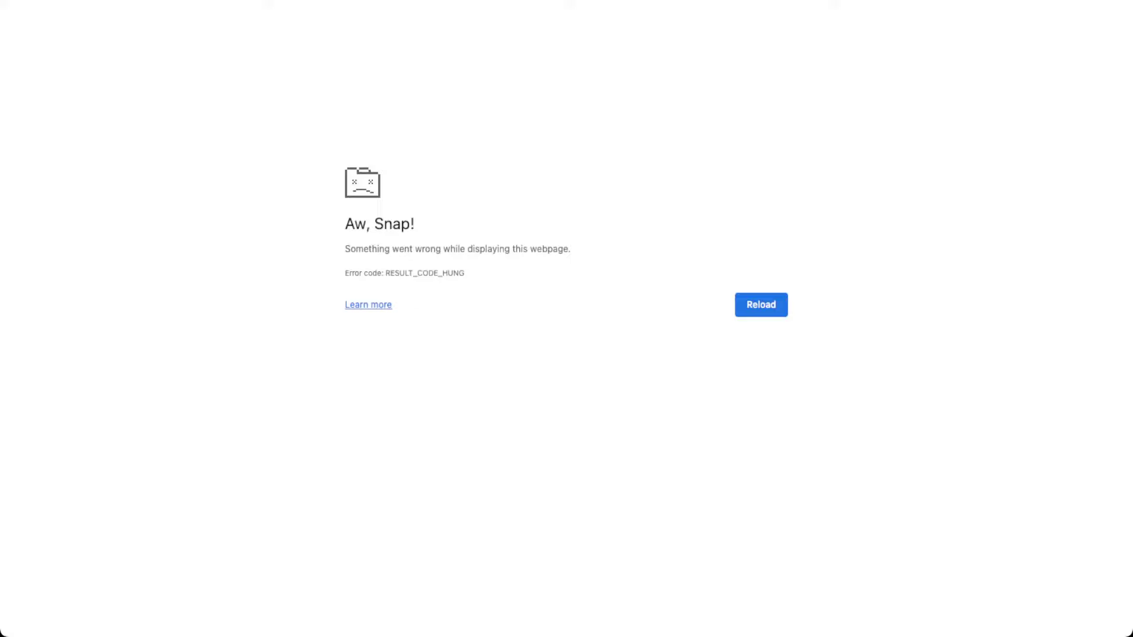
- Reload the crashed page, reopen the "How to Create World Maps" map for editing and activate the selection tool
{"action": "key", "text": "super+r"}
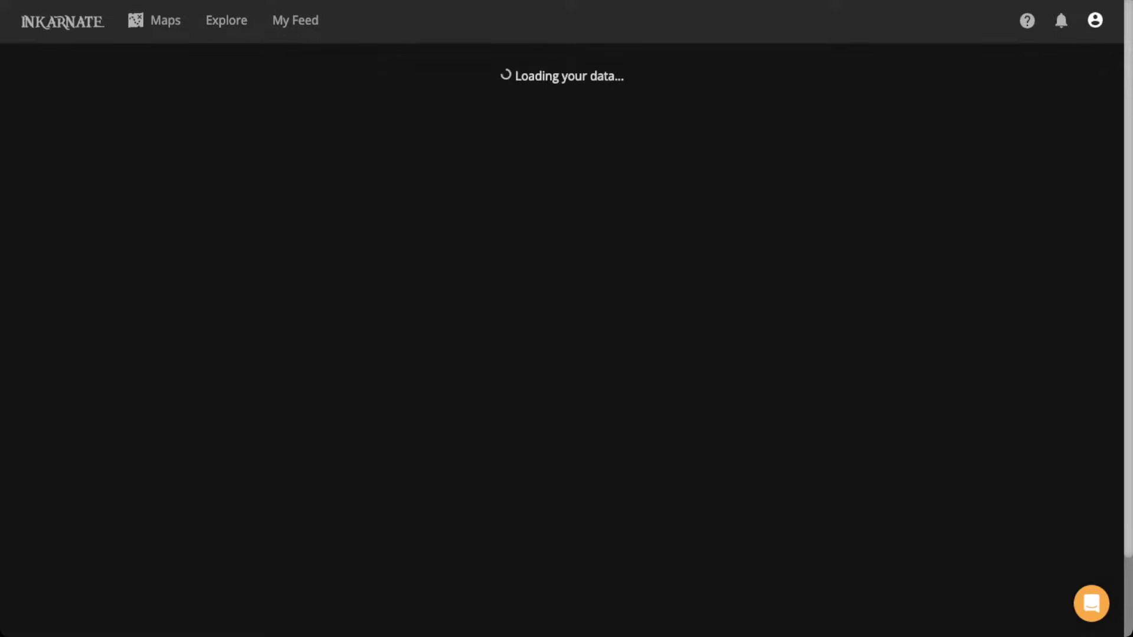
{"action": "left_click", "coordinate": [181, 265]}
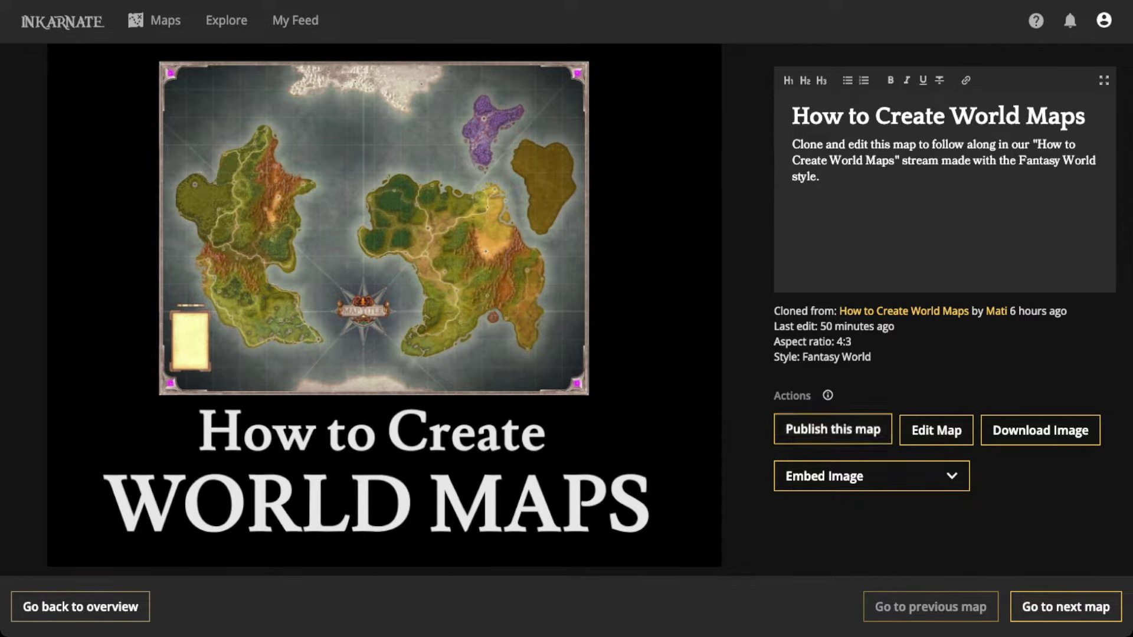
{"action": "key", "text": "alt+Left"}
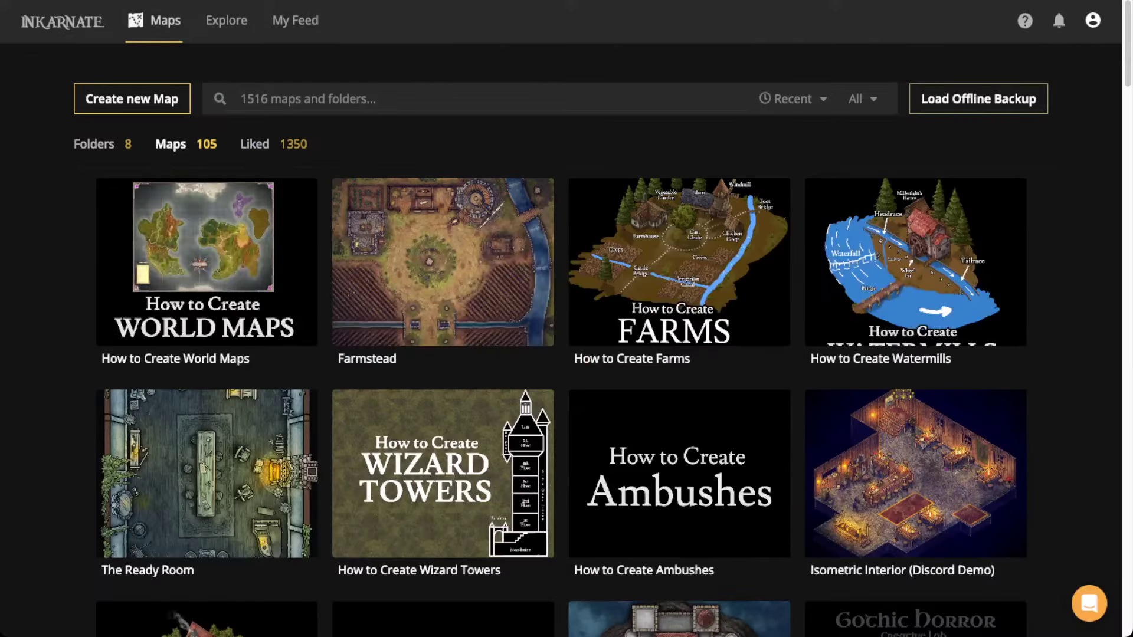
{"action": "left_click", "coordinate": [206, 265]}
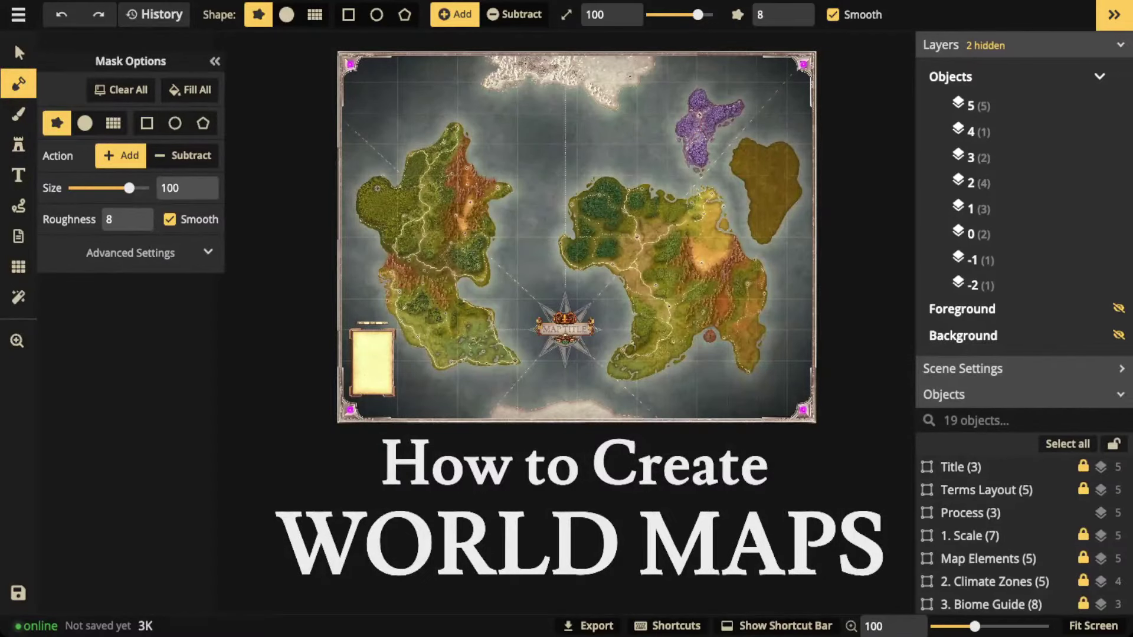
{"action": "left_click", "coordinate": [16, 50]}
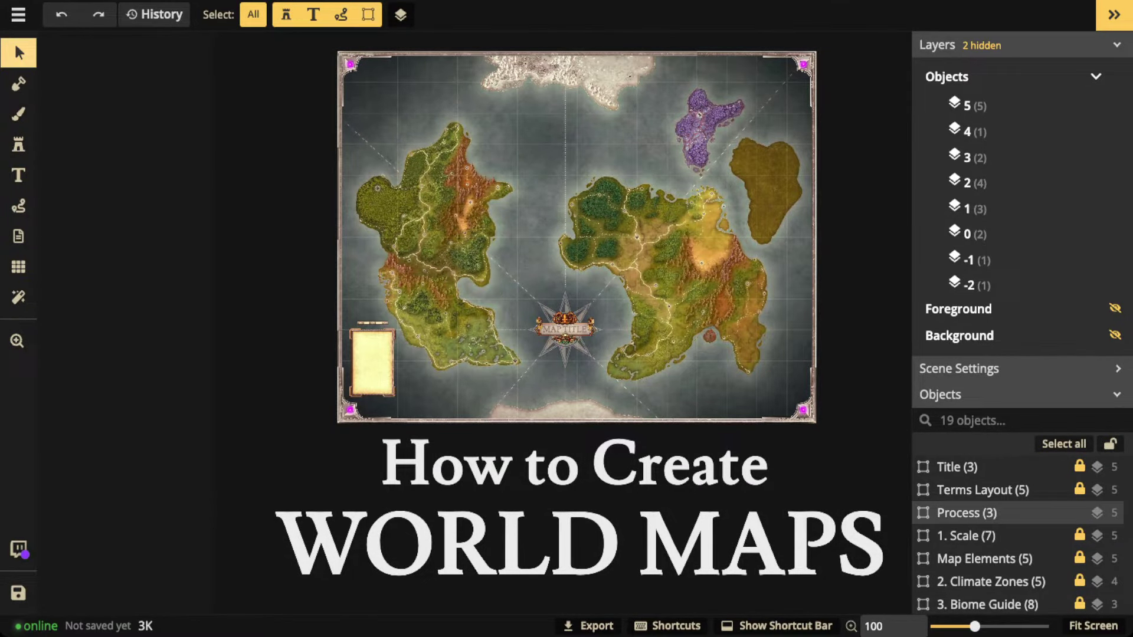
- Delete the Title group from the map and select the Forests group
{"action": "left_click", "coordinate": [980, 467]}
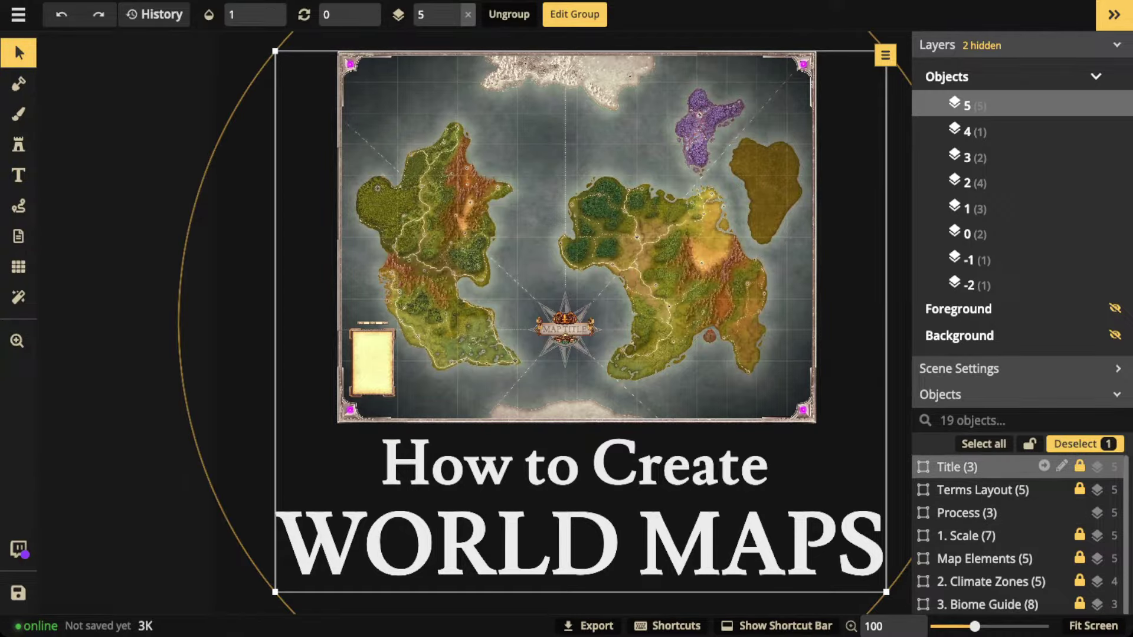
{"action": "key", "text": "Delete"}
{"action": "scroll", "coordinate": [1004, 455], "scroll_direction": "down", "scroll_amount": 4}
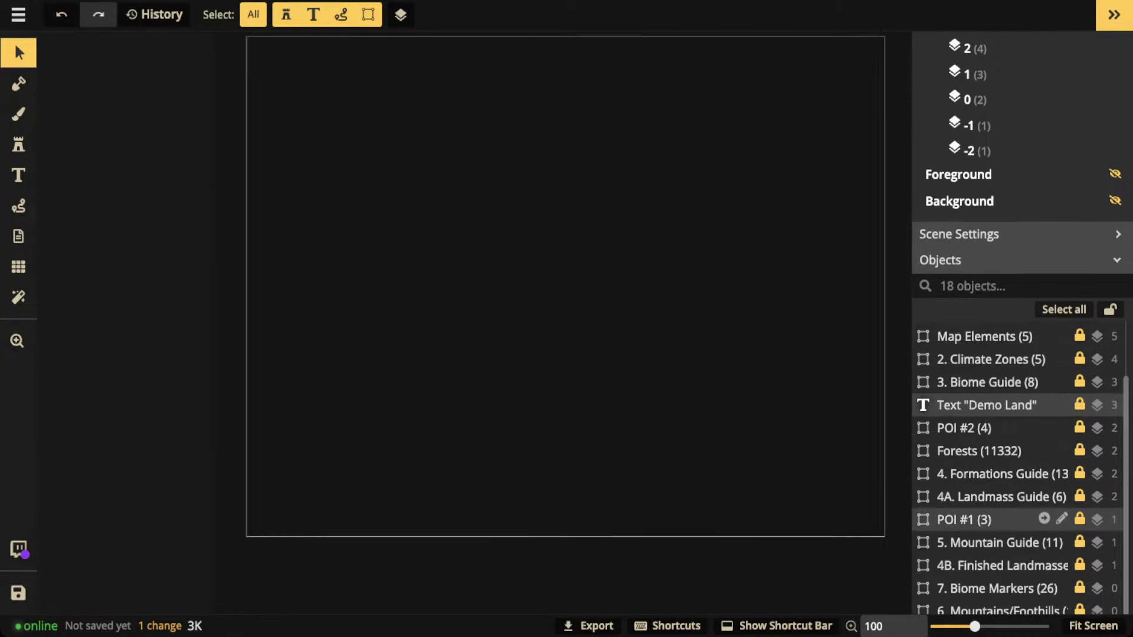
{"action": "scroll", "coordinate": [1003, 519], "scroll_direction": "down", "scroll_amount": 1}
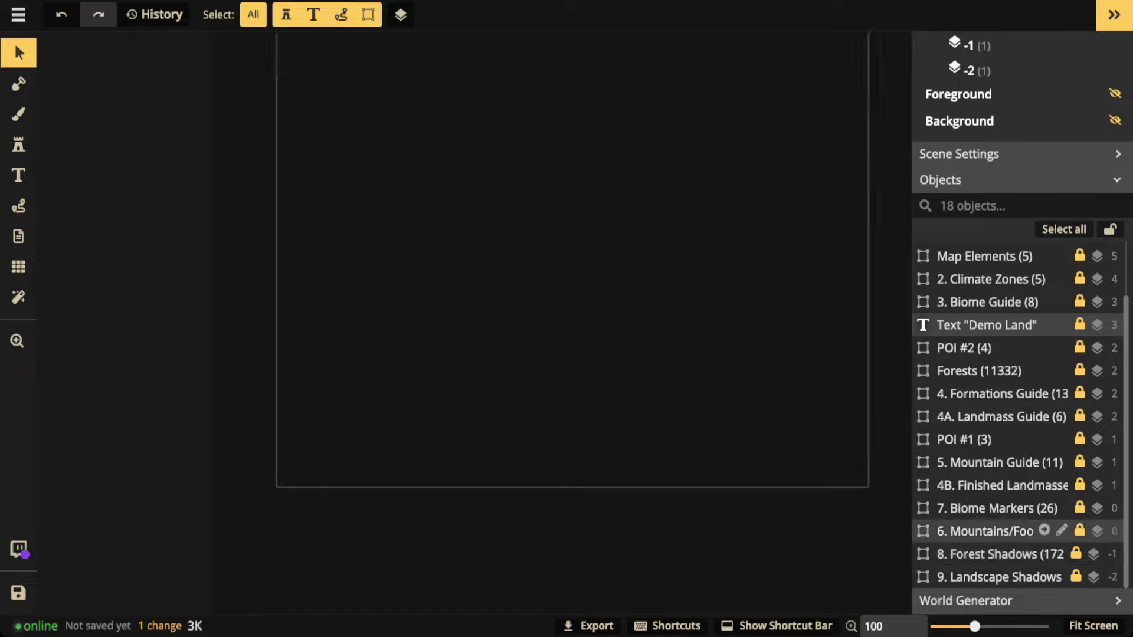
{"action": "left_click", "coordinate": [979, 370]}
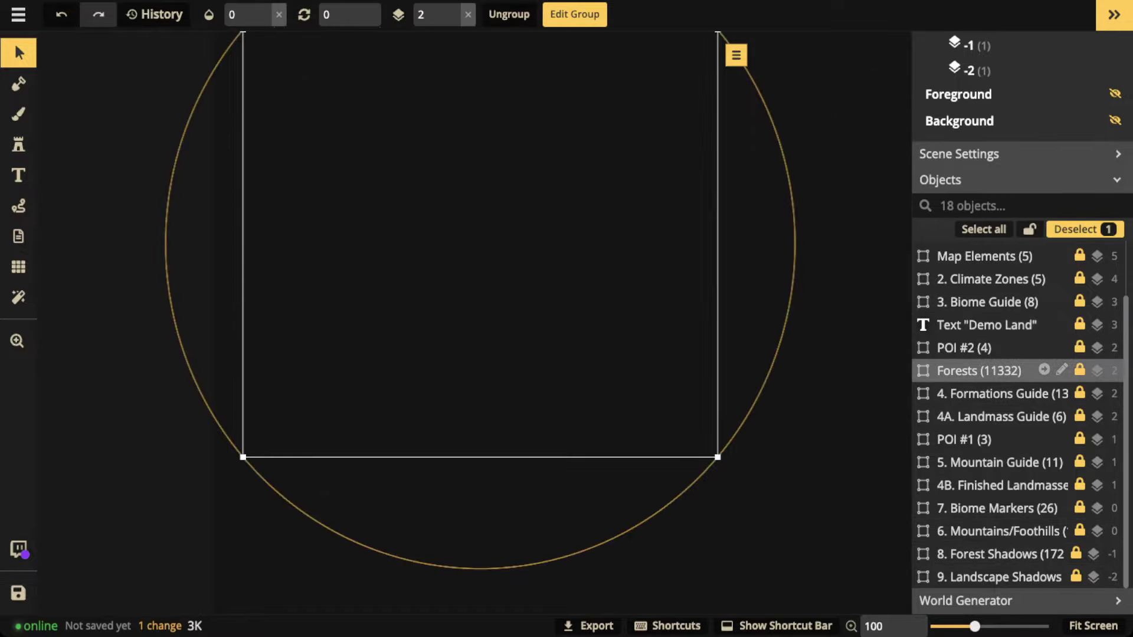
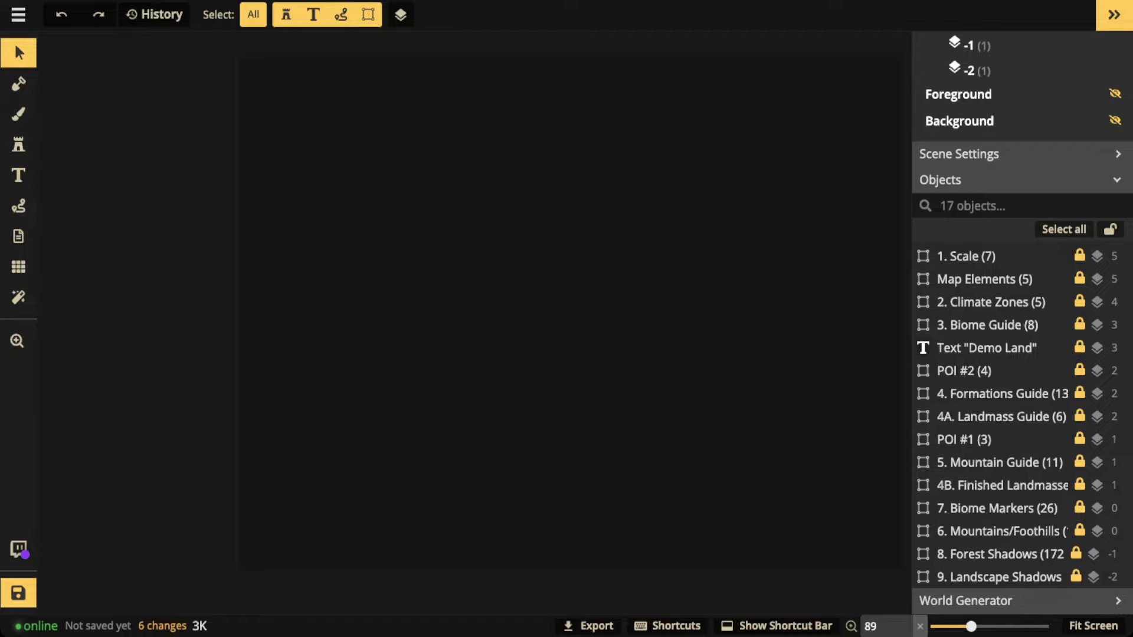
- Show the Foreground and Background layers, set the "6. Mountains/Foothills" group's opacity to 1 and clear the selection
{"action": "left_click", "coordinate": [1115, 93]}
{"action": "left_click", "coordinate": [1114, 120]}
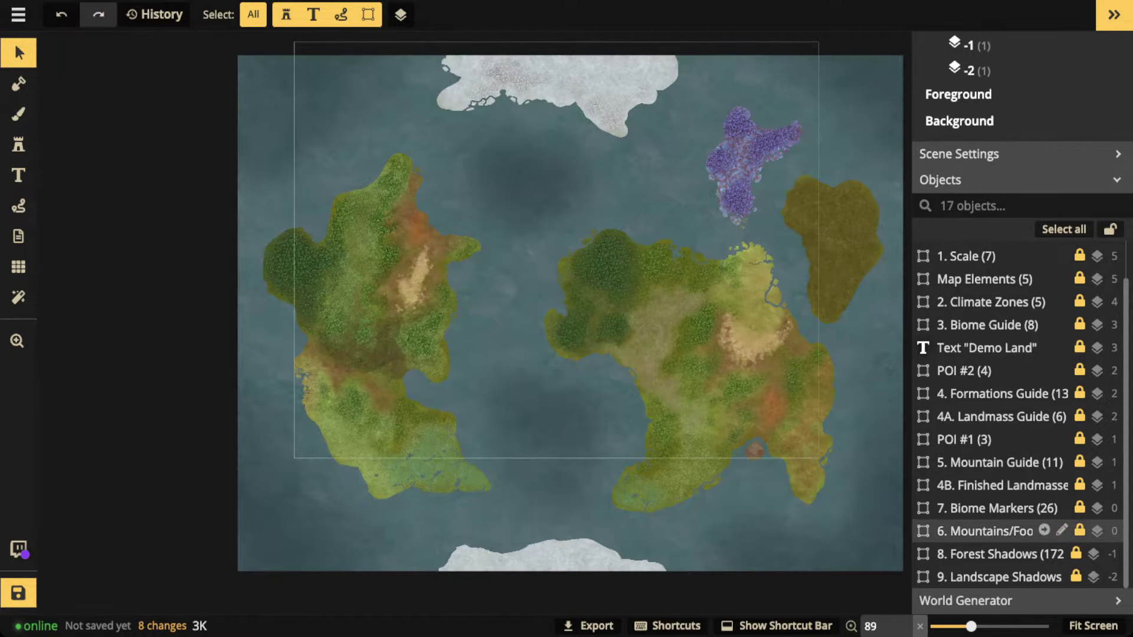
{"action": "left_click", "coordinate": [998, 531]}
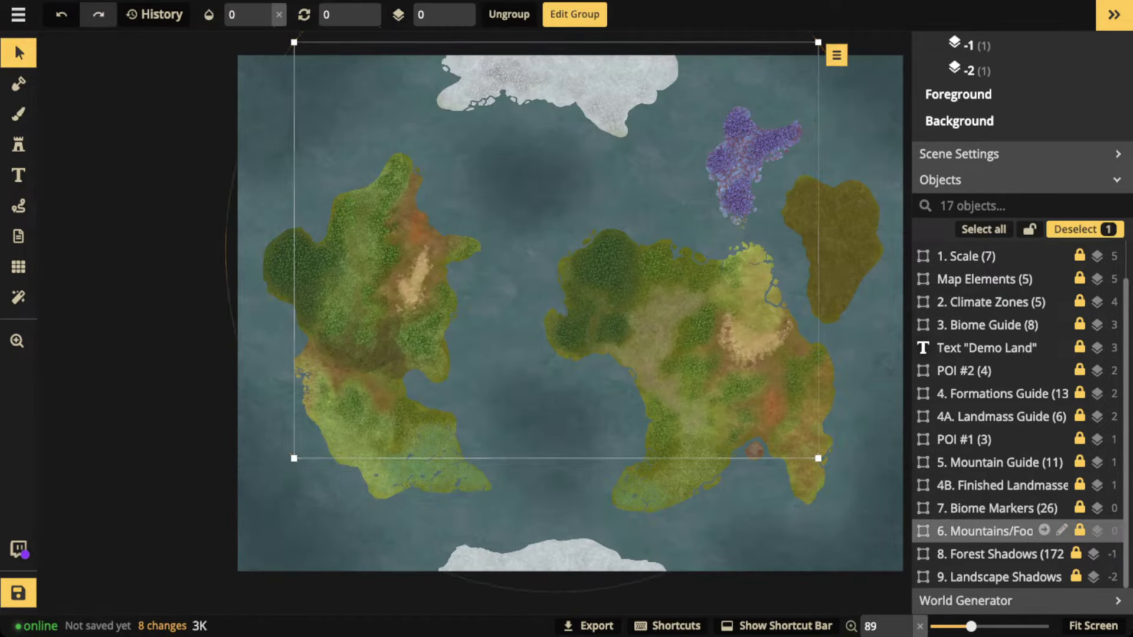
{"action": "left_click", "coordinate": [264, 10]}
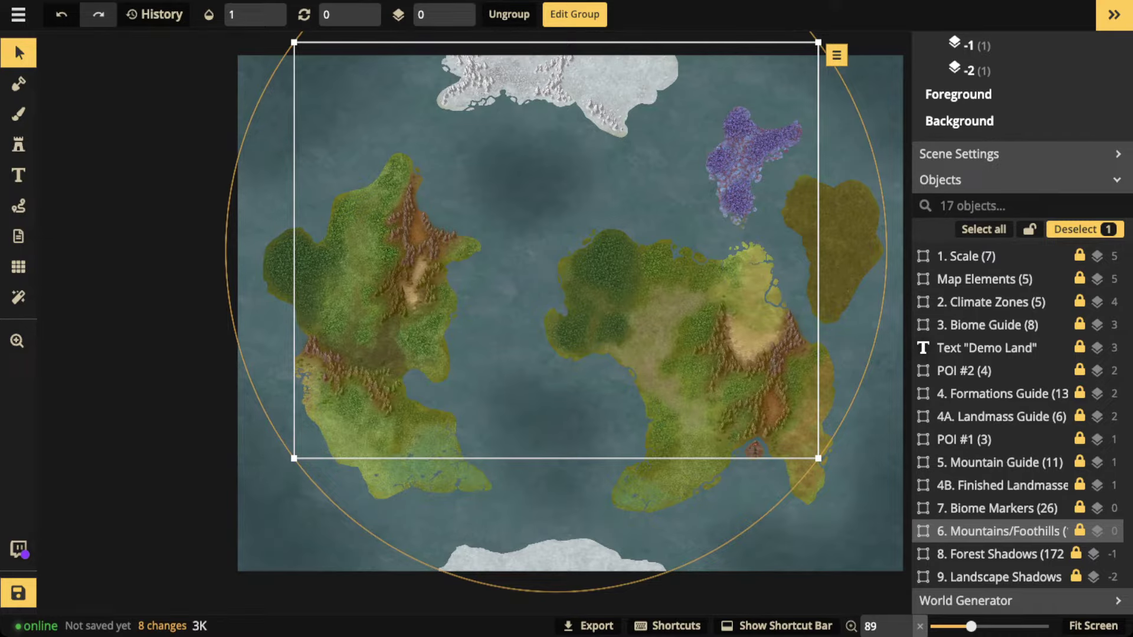
{"action": "key", "text": "Escape"}
- Activate the texture brush on the foreground layer and choose the green forest texture from the favorites for the bare northeastern landmass
{"action": "scroll", "coordinate": [713, 296], "scroll_direction": "up", "scroll_amount": 6}
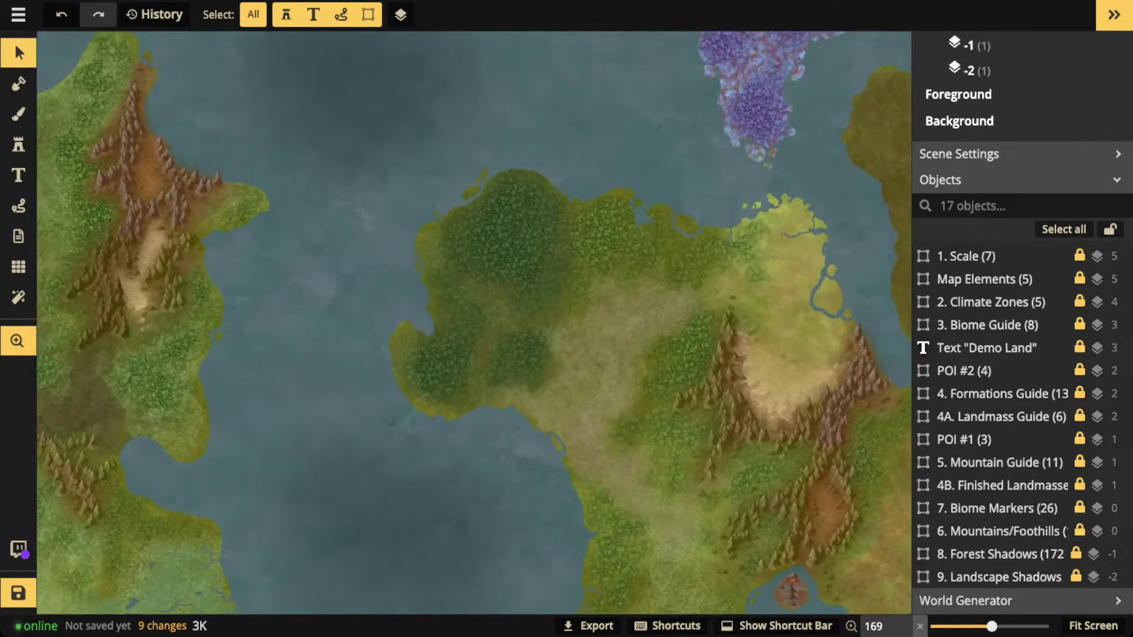
{"action": "left_click_drag", "start_coordinate": [843, 257], "coordinate": [503, 268]}
{"action": "scroll", "coordinate": [637, 431], "scroll_direction": "up", "scroll_amount": 3}
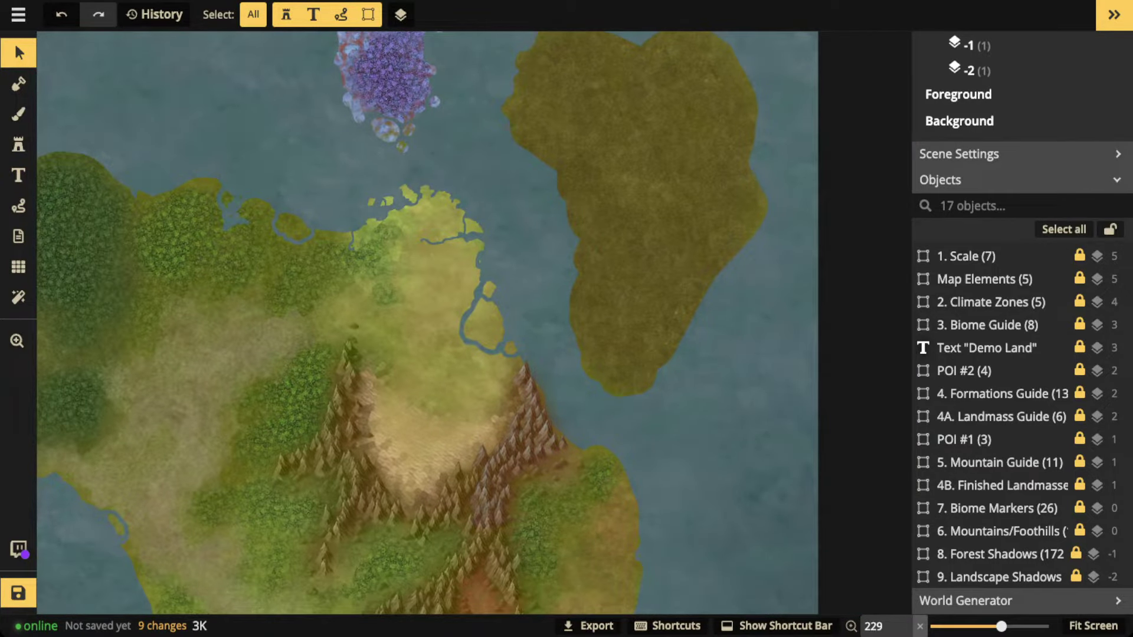
{"action": "scroll", "coordinate": [425, 319], "scroll_direction": "up", "scroll_amount": 4}
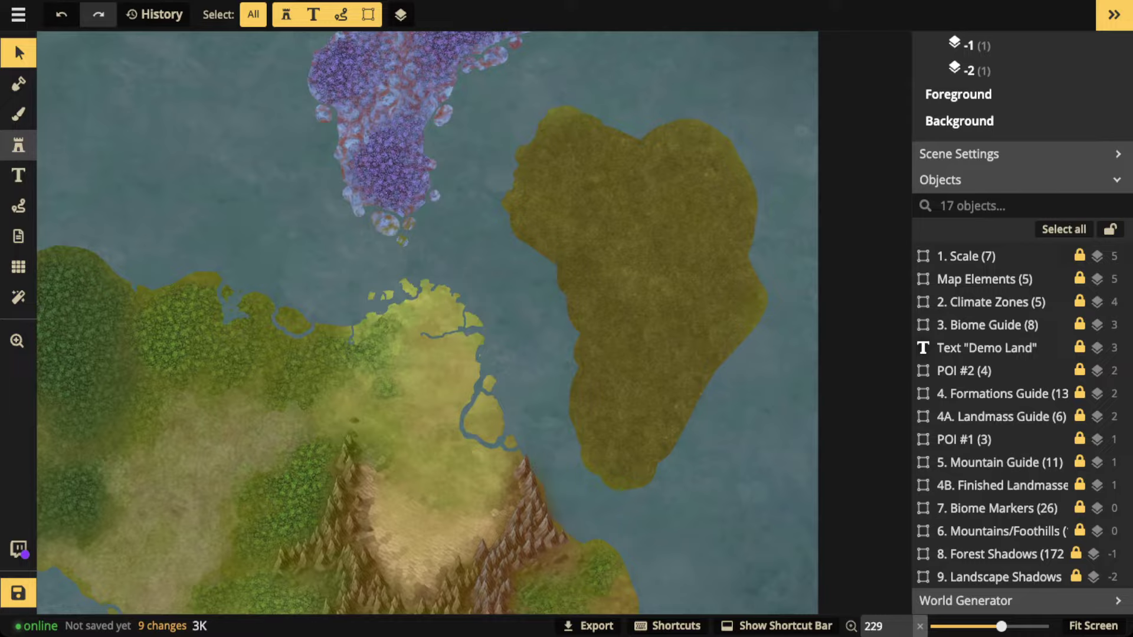
{"action": "left_click", "coordinate": [19, 144]}
{"action": "left_click", "coordinate": [18, 114]}
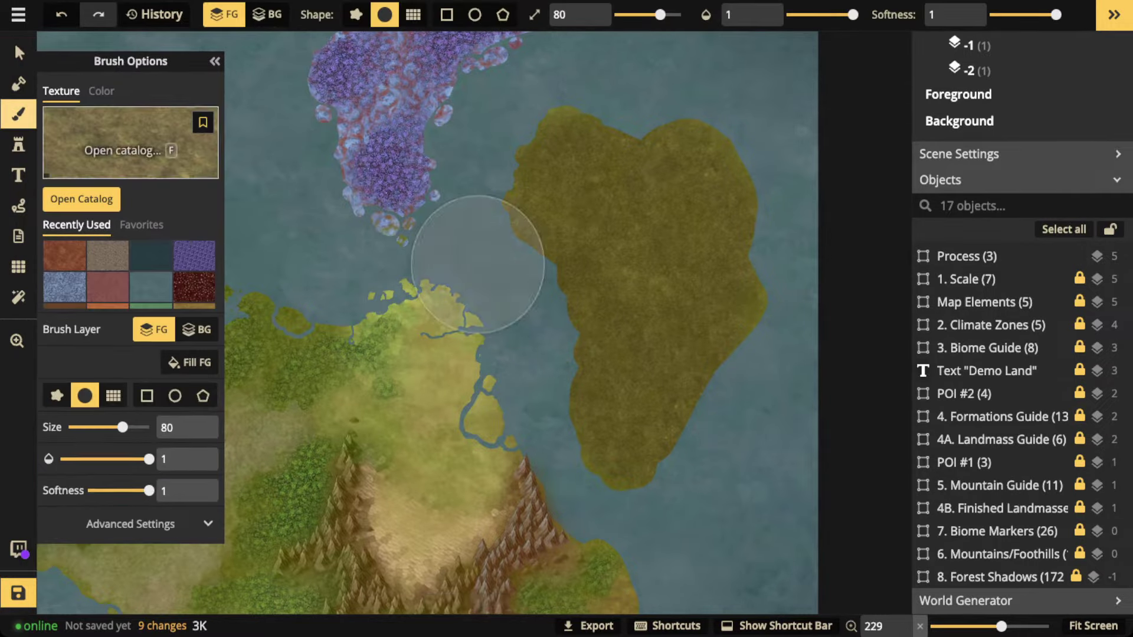
{"action": "left_click", "coordinate": [142, 225]}
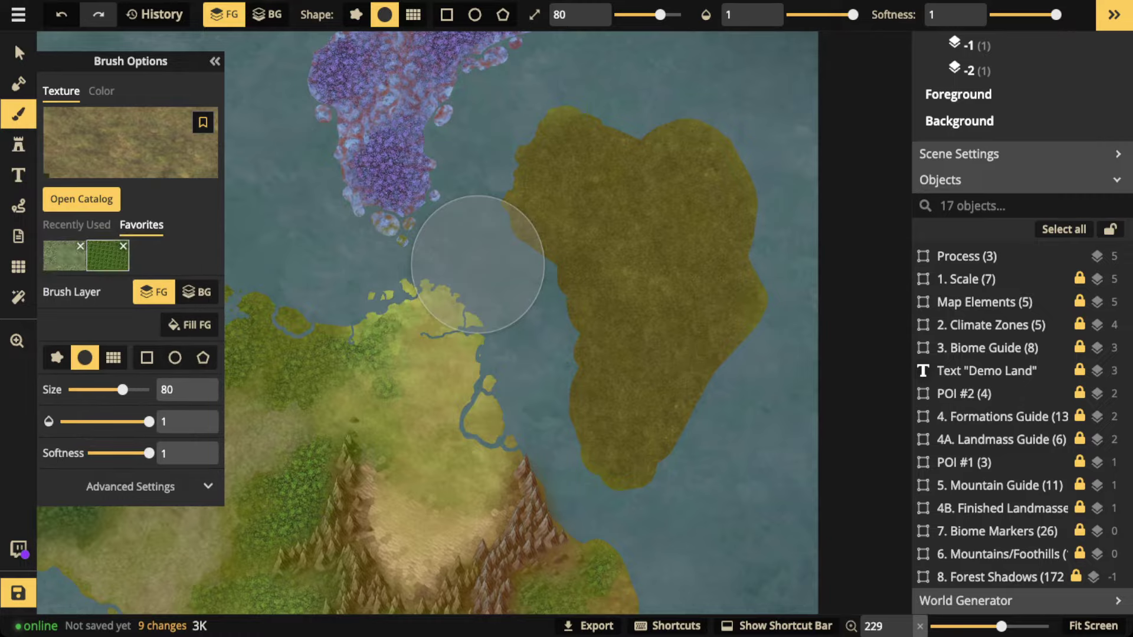
{"action": "left_click", "coordinate": [107, 256]}
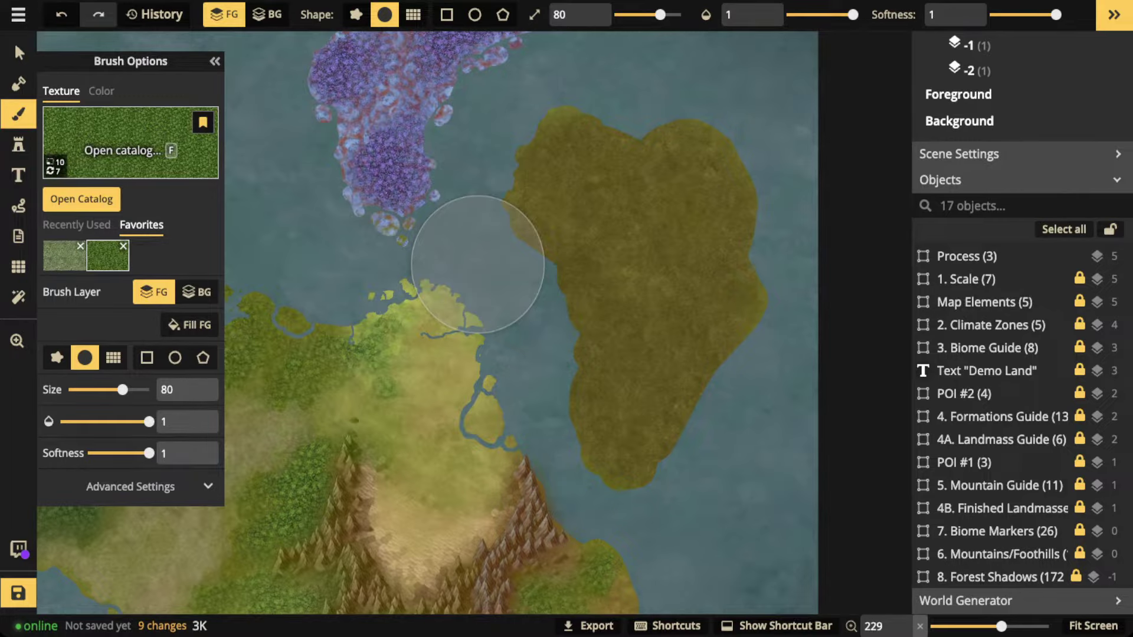
{"action": "key", "text": "f"}
{"action": "key", "text": "Escape"}
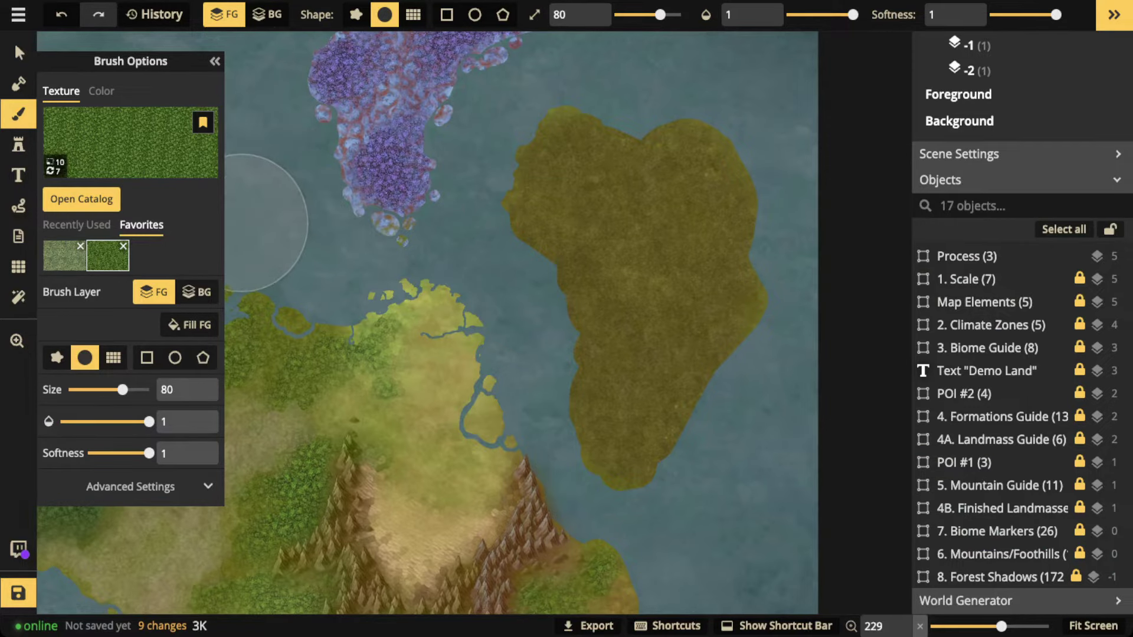
- Set the brush size to 39 and its opacity to 0.3, and expand the advanced settings
{"action": "left_click_drag", "start_coordinate": [123, 389], "coordinate": [76, 389]}
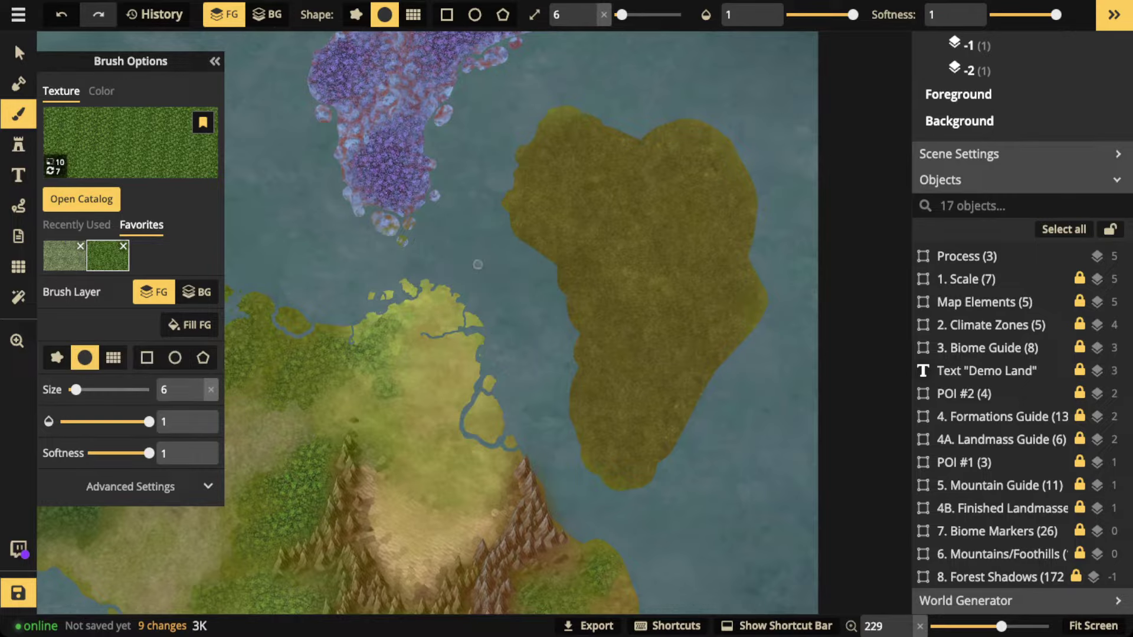
{"action": "scroll", "coordinate": [478, 265], "scroll_direction": "up", "scroll_amount": 8}
{"action": "left_click", "coordinate": [130, 486]}
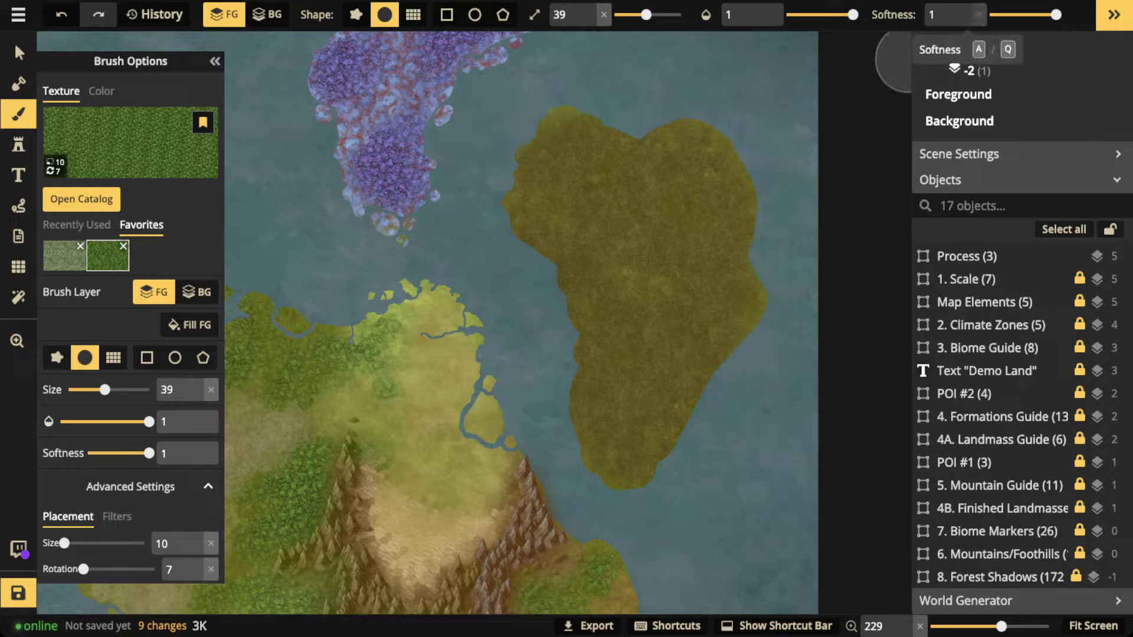
{"action": "left_click", "coordinate": [809, 14]}
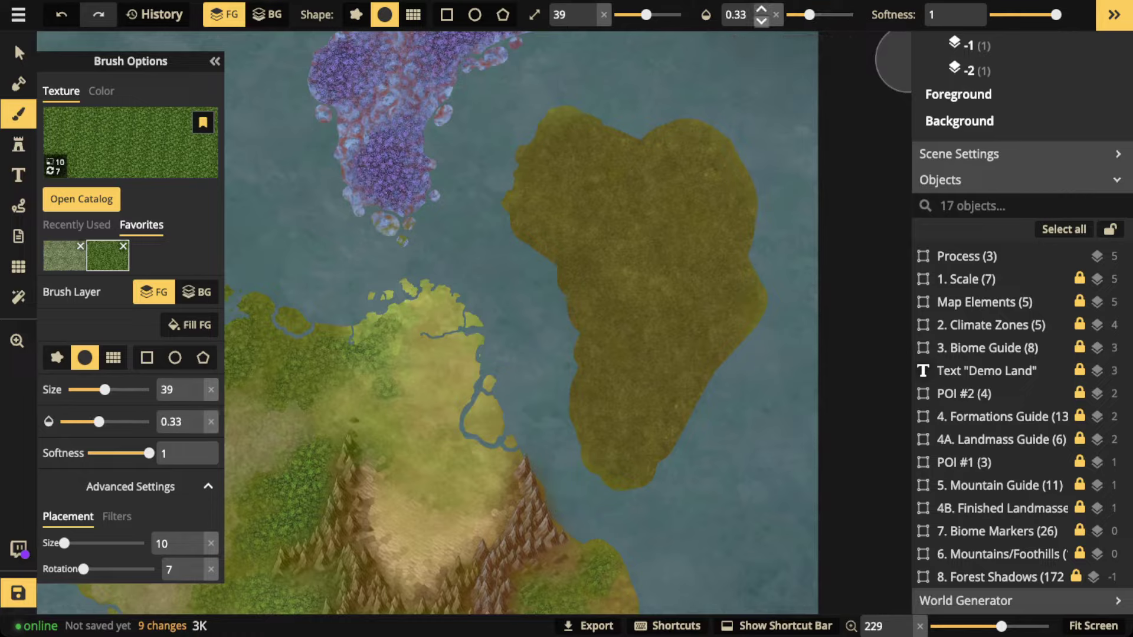
{"action": "left_click", "coordinate": [762, 21]}
{"action": "left_click", "coordinate": [761, 21]}
{"action": "left_click", "coordinate": [762, 21]}
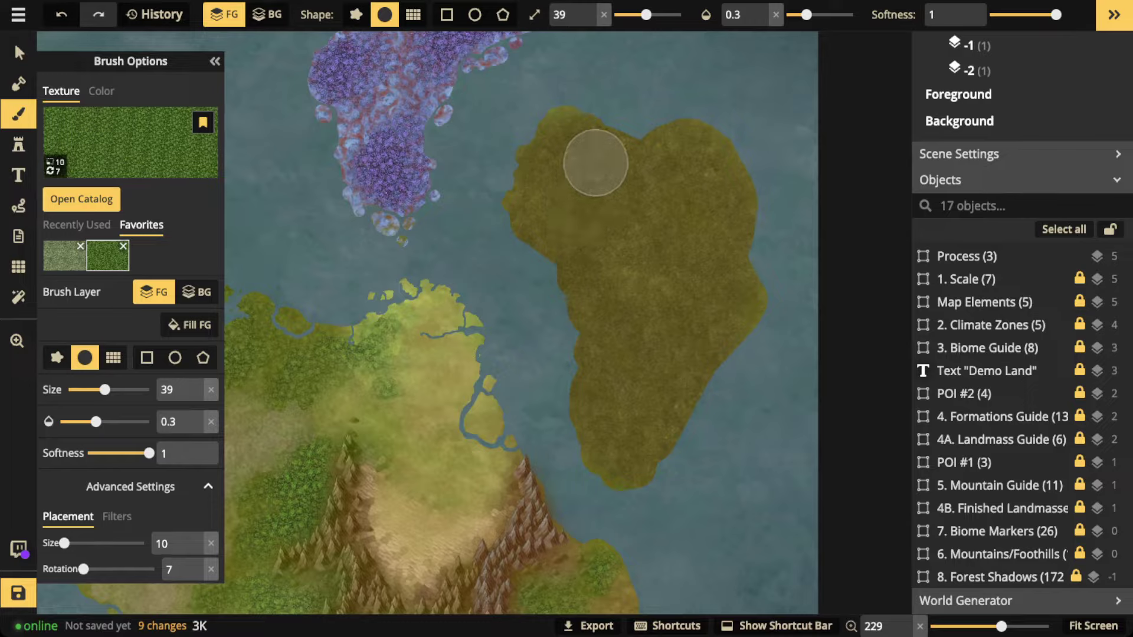
- Paint faint forest texture onto the upper middle and southern tip of the bare eastern island, using brush size 39 and opacity 0.3
{"action": "mouse_move", "coordinate": [596, 163]}
{"action": "left_mouse_down"}
{"action": "mouse_move", "coordinate": [579, 191]}
{"action": "mouse_move", "coordinate": [609, 174]}
{"action": "mouse_move", "coordinate": [638, 196]}
{"action": "mouse_move", "coordinate": [606, 239]}
{"action": "mouse_move", "coordinate": [653, 209]}
{"action": "mouse_move", "coordinate": [663, 181]}
{"action": "mouse_move", "coordinate": [655, 243]}
{"action": "mouse_move", "coordinate": [645, 223]}
{"action": "left_mouse_up"}
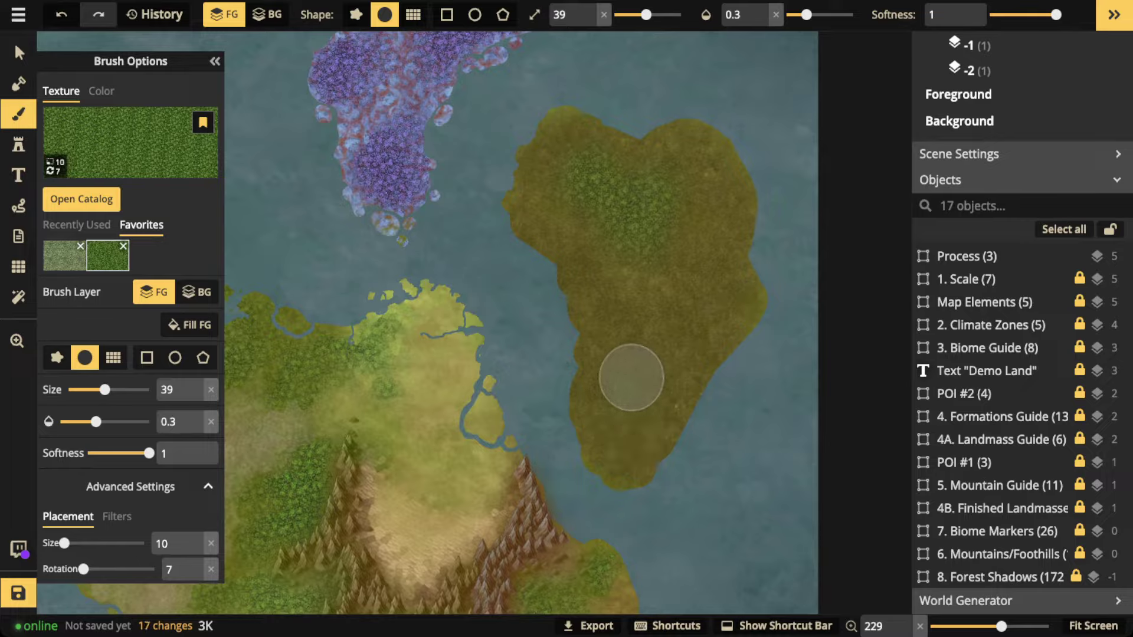
{"action": "mouse_move", "coordinate": [636, 388]}
{"action": "left_mouse_down"}
{"action": "mouse_move", "coordinate": [616, 426]}
{"action": "mouse_move", "coordinate": [621, 390]}
{"action": "mouse_move", "coordinate": [665, 325]}
{"action": "left_mouse_up"}
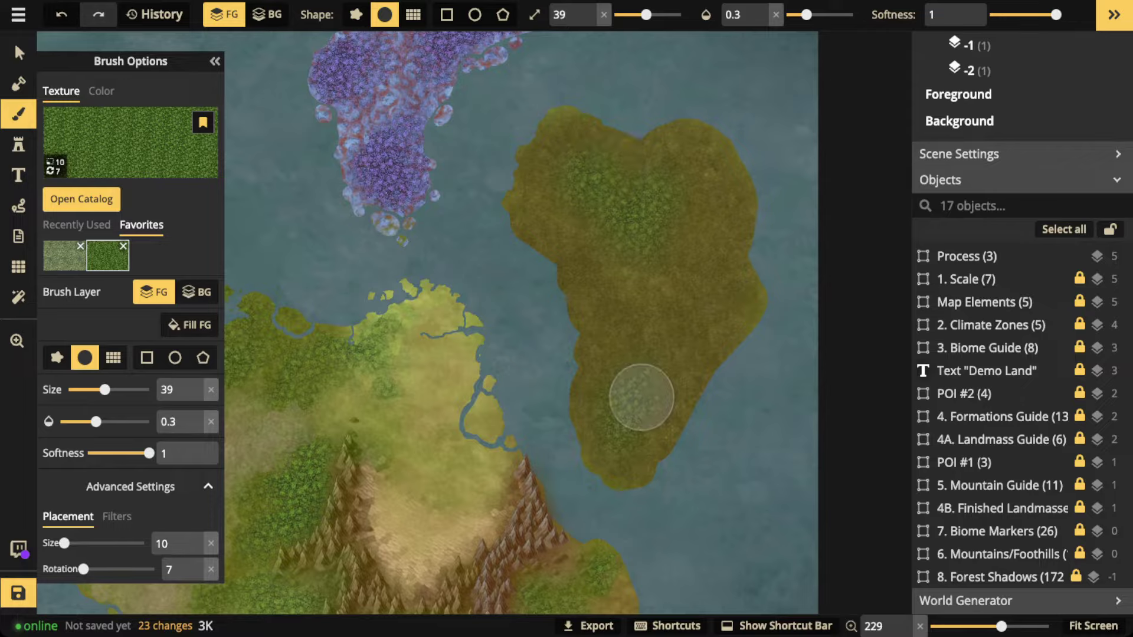
{"action": "left_click_drag", "start_coordinate": [641, 397], "coordinate": [643, 405]}
- Raise the brush opacity to 0.43 and paint forest on the island's east side and northeastern lobe
{"action": "left_click_drag", "start_coordinate": [807, 15], "coordinate": [813, 15]}
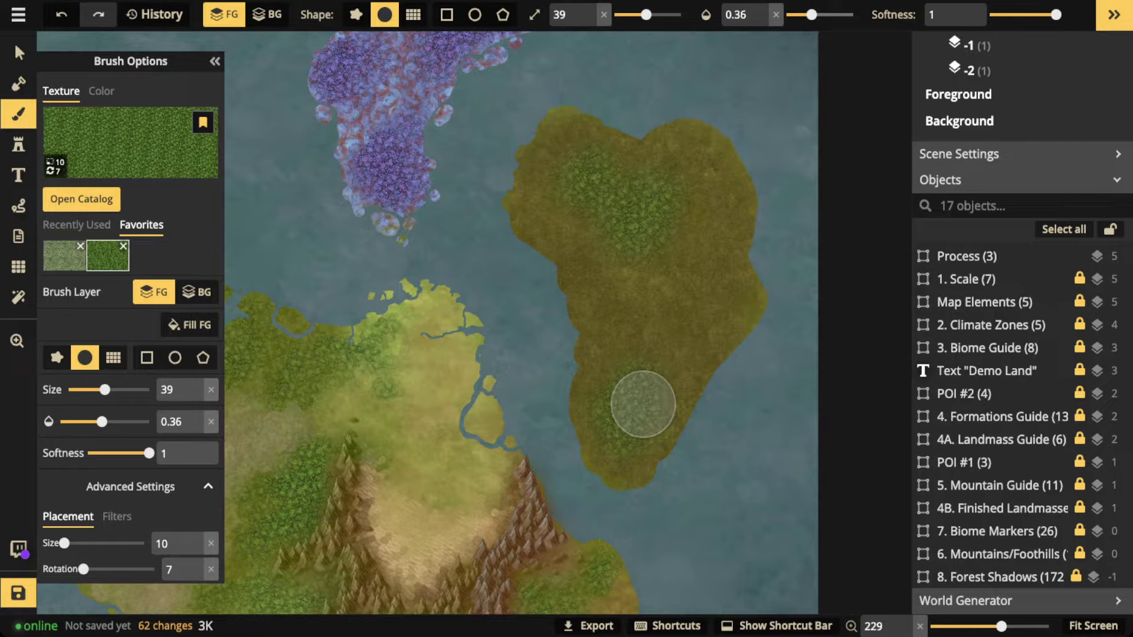
{"action": "scroll", "coordinate": [643, 404], "scroll_direction": "up", "scroll_amount": 3}
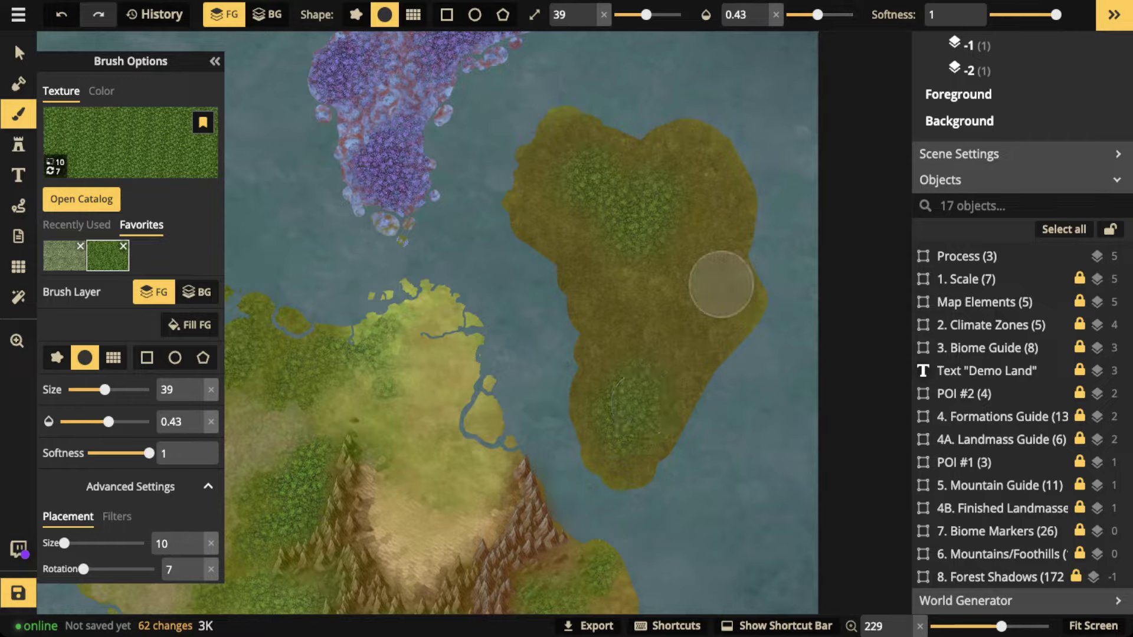
{"action": "mouse_move", "coordinate": [722, 285]}
{"action": "left_mouse_down"}
{"action": "mouse_move", "coordinate": [705, 296]}
{"action": "mouse_move", "coordinate": [724, 296]}
{"action": "mouse_move", "coordinate": [700, 301]}
{"action": "mouse_move", "coordinate": [707, 271]}
{"action": "left_mouse_up"}
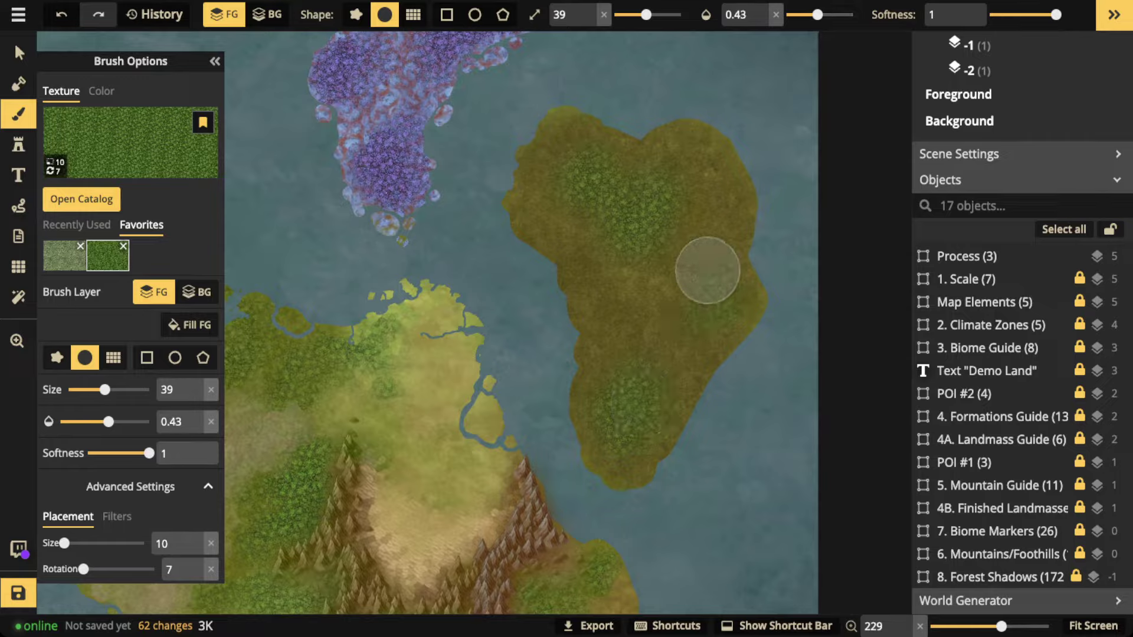
{"action": "mouse_move", "coordinate": [695, 157]}
{"action": "left_mouse_down"}
{"action": "mouse_move", "coordinate": [690, 191]}
{"action": "mouse_move", "coordinate": [688, 181]}
{"action": "left_mouse_up"}
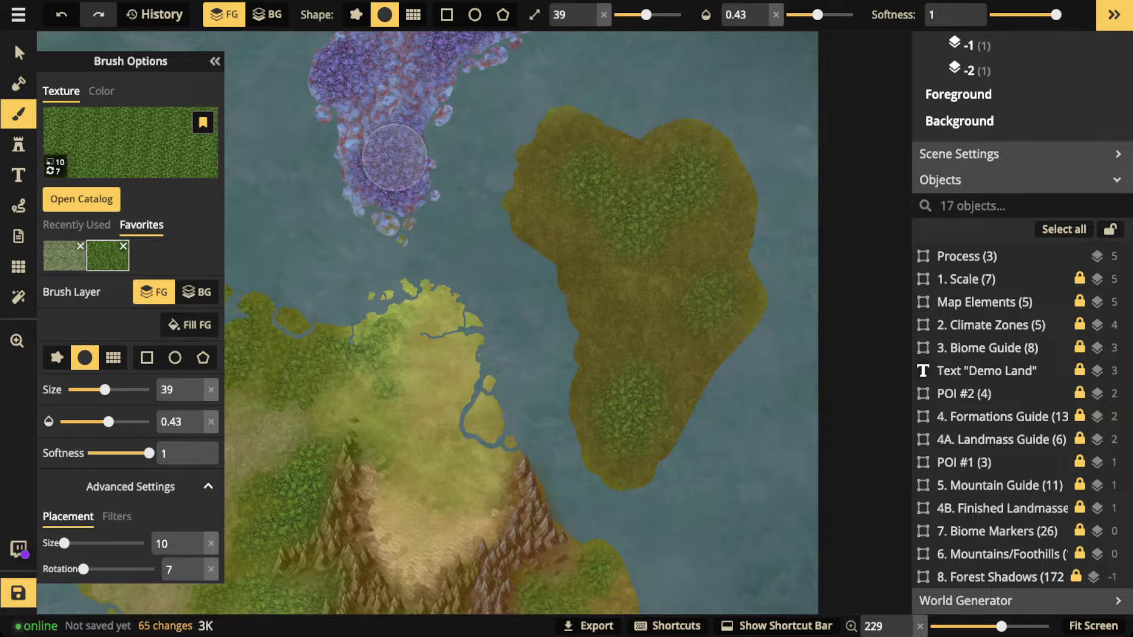
- Set the brush opacity to 0.63 and size to 18, and intensify the centres of the island's northern and southern forests
{"action": "left_click", "coordinate": [832, 14]}
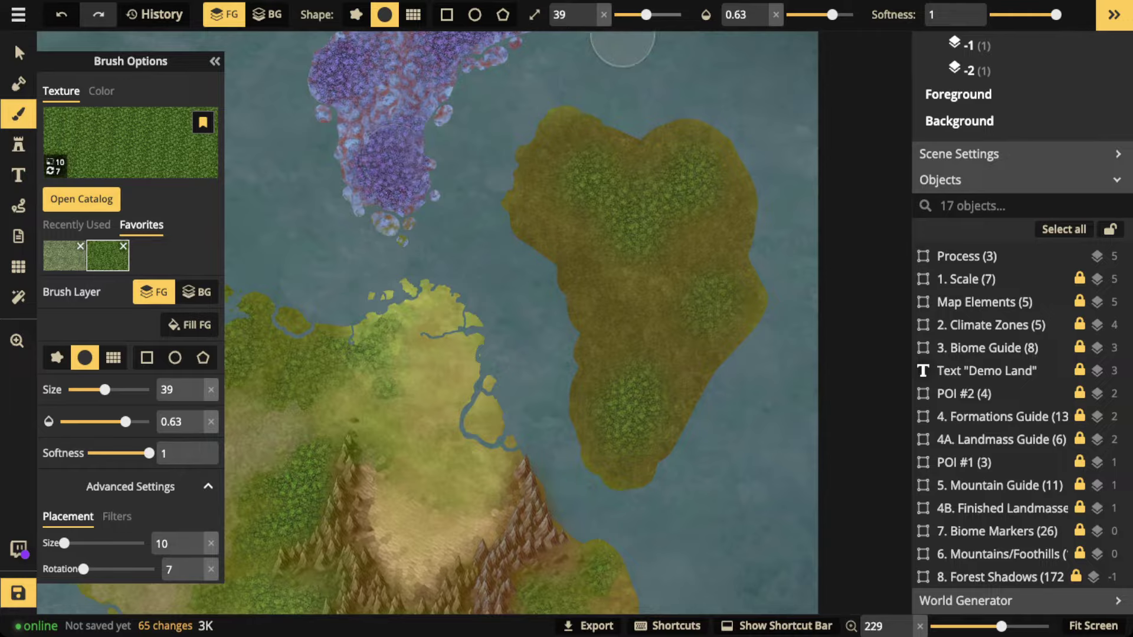
{"action": "left_click", "coordinate": [634, 15]}
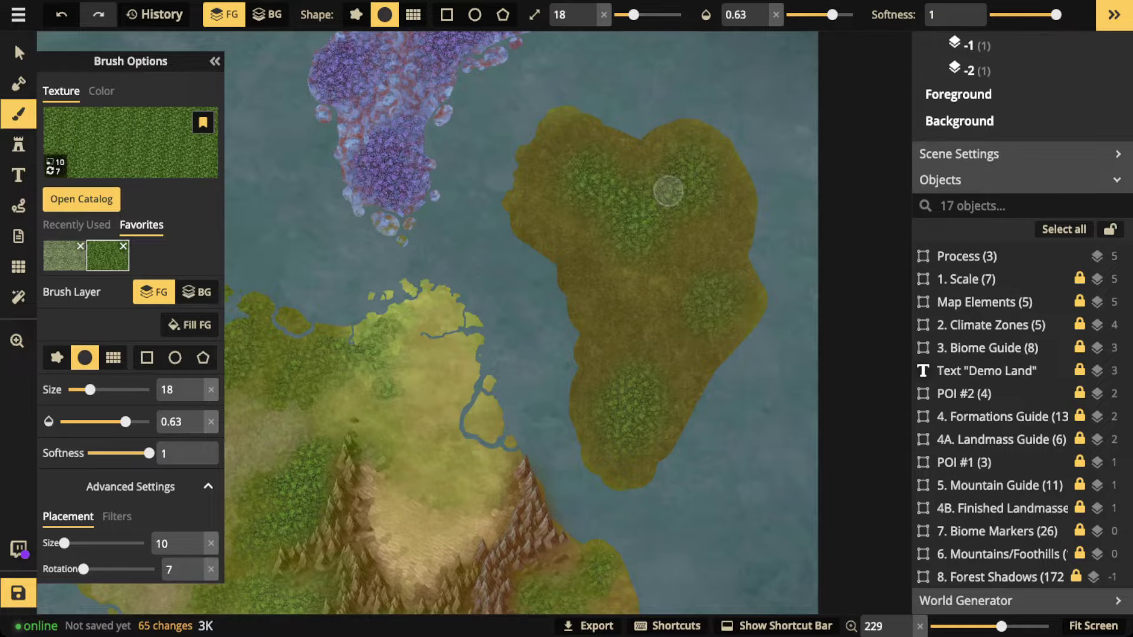
{"action": "left_click", "coordinate": [640, 392]}
{"action": "left_click", "coordinate": [627, 430]}
{"action": "left_click", "coordinate": [616, 407]}
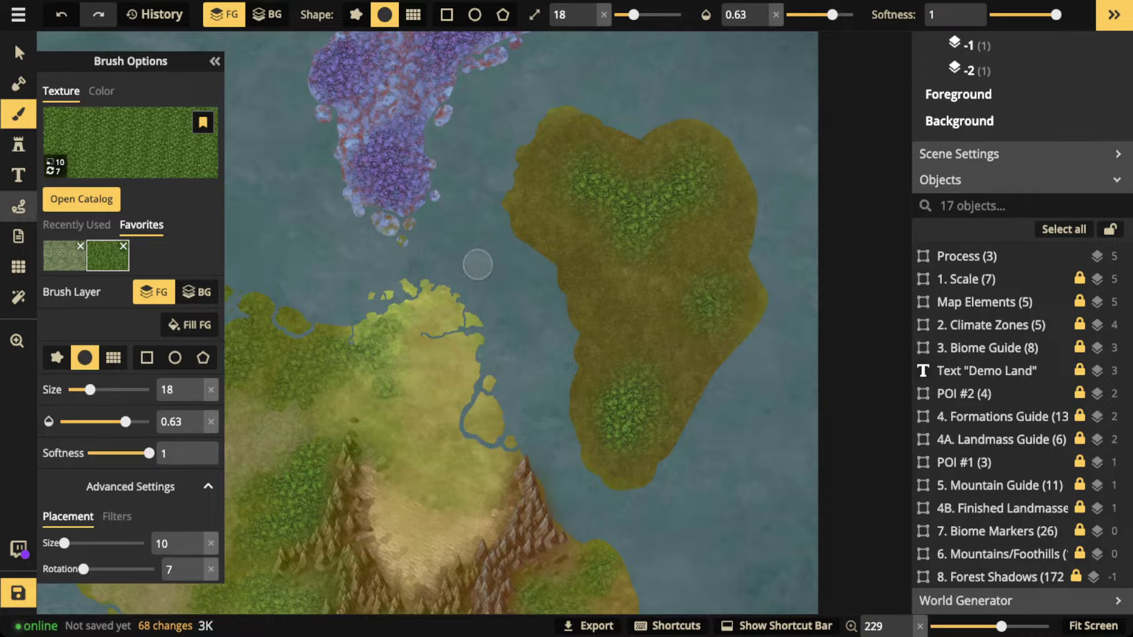
- Draw a solid free-form test path in the sea west of the island and colour it black
{"action": "left_click", "coordinate": [19, 206]}
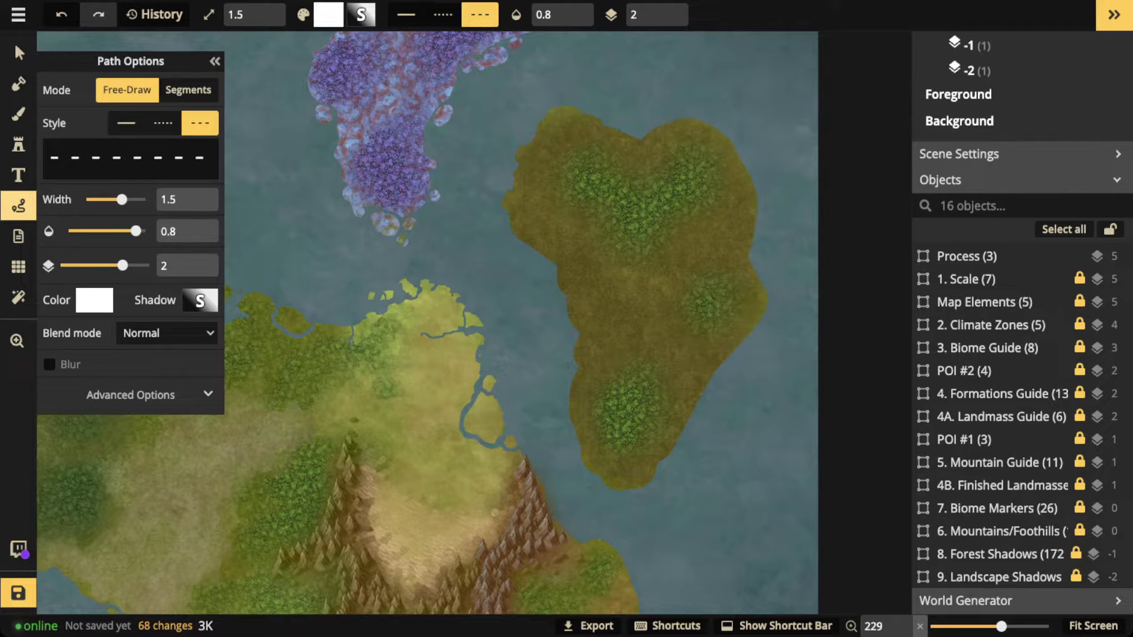
{"action": "left_click", "coordinate": [126, 123]}
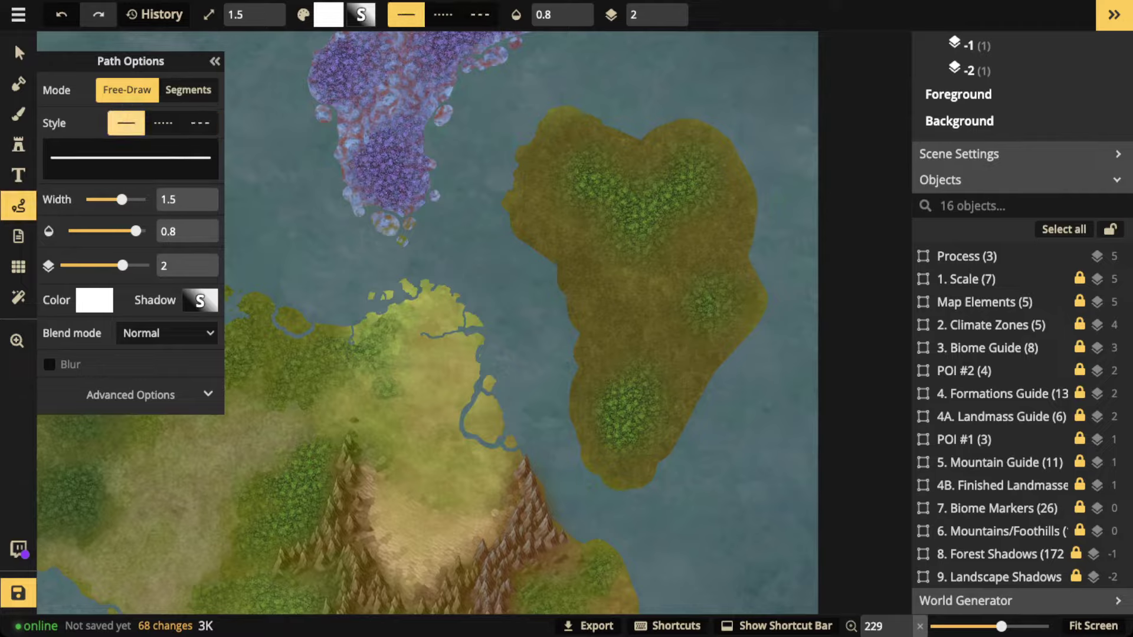
{"action": "mouse_move", "coordinate": [424, 217]}
{"action": "left_mouse_down"}
{"action": "mouse_move", "coordinate": [425, 242]}
{"action": "mouse_move", "coordinate": [519, 264]}
{"action": "left_mouse_up"}
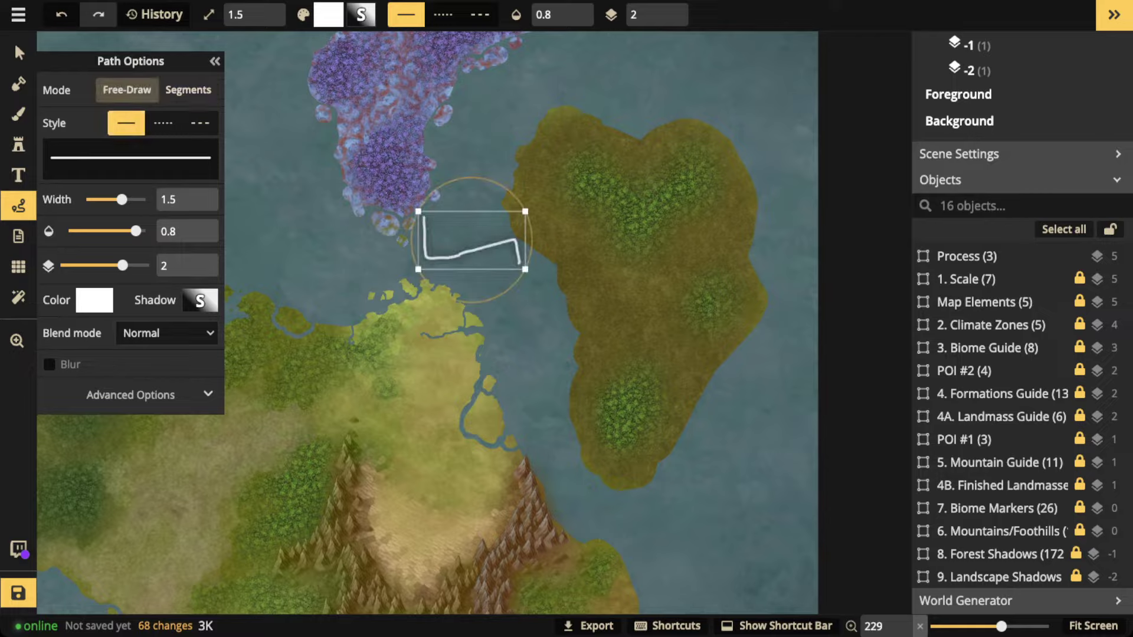
{"action": "left_click", "coordinate": [95, 298]}
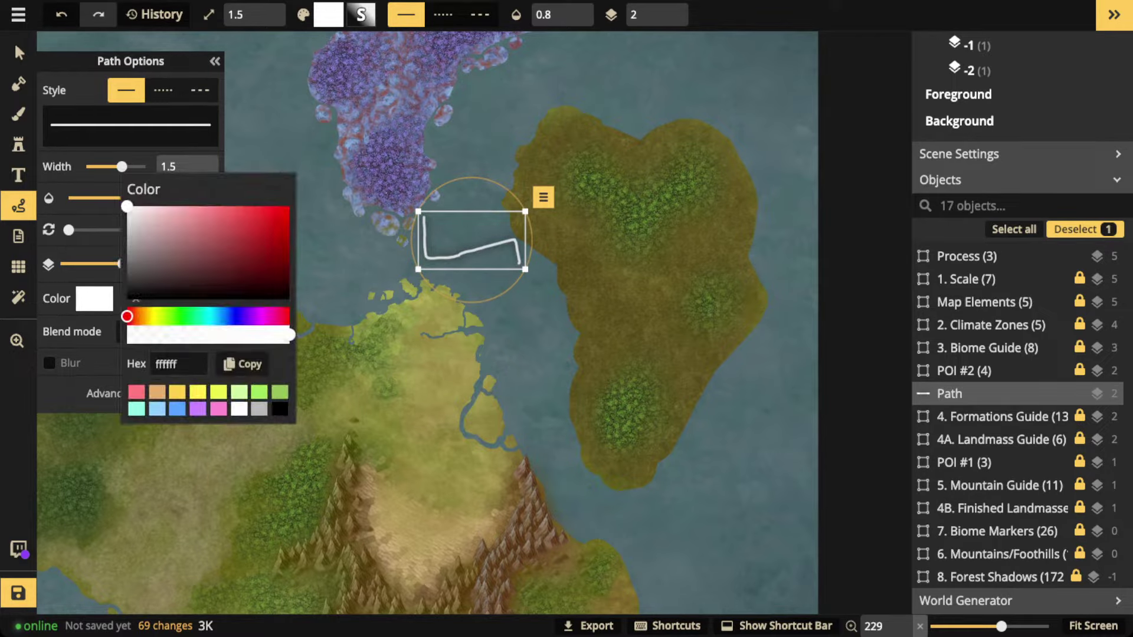
{"action": "left_click", "coordinate": [135, 298]}
{"action": "key", "text": "Escape"}
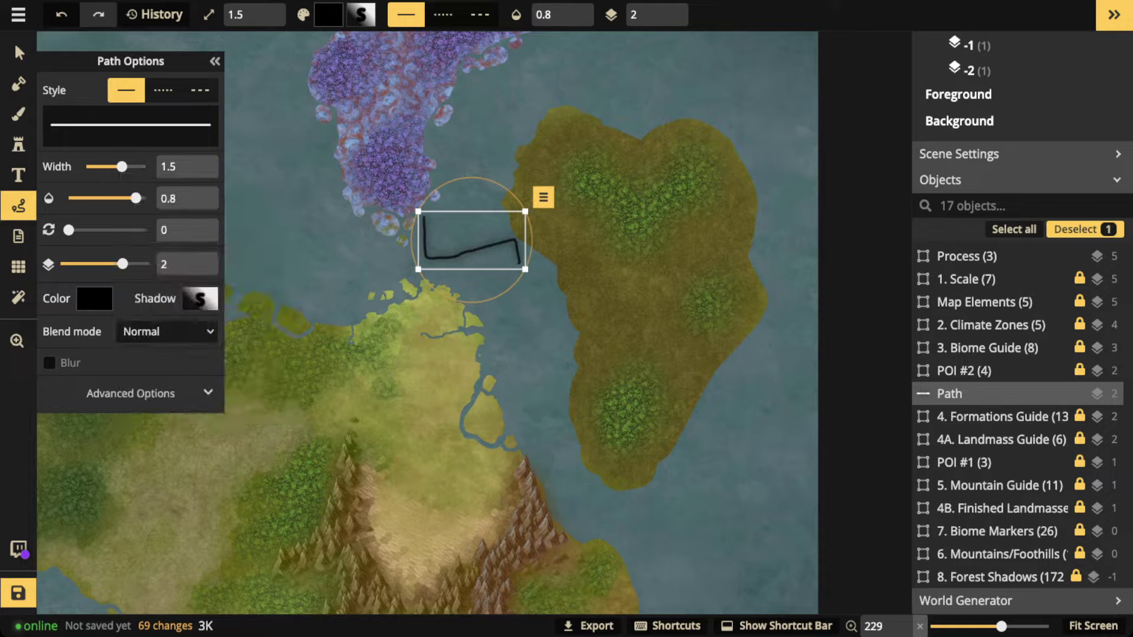
- Blur the test path with radius 11.8, set its opacity to 0.58 and width to 1.1, and delete it
{"action": "left_click", "coordinate": [50, 363]}
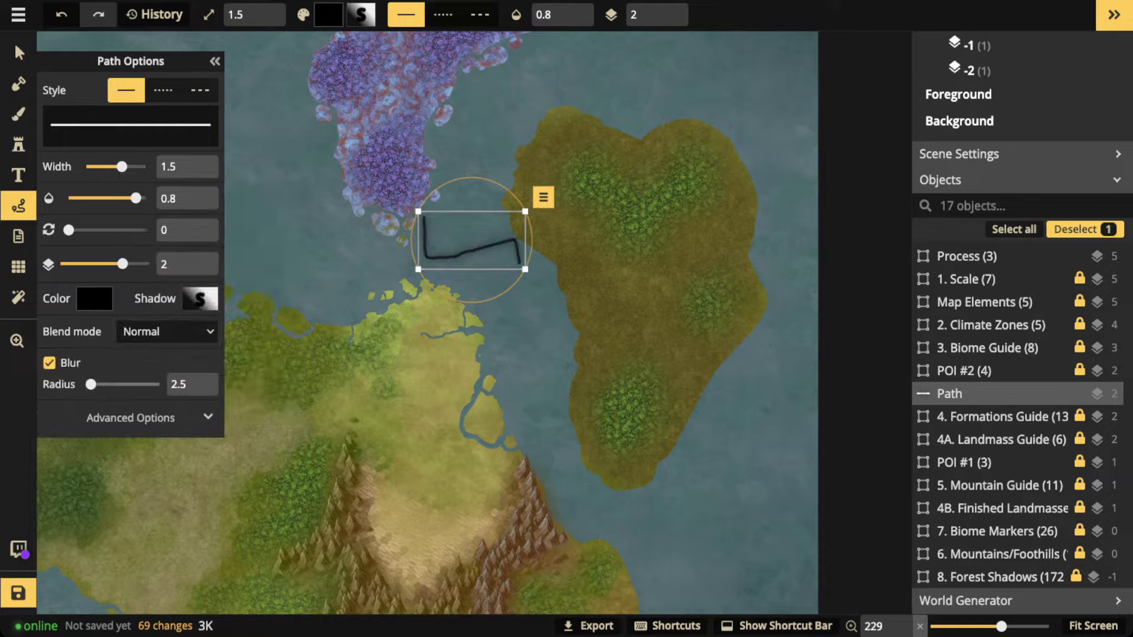
{"action": "left_click_drag", "start_coordinate": [91, 384], "coordinate": [108, 385]}
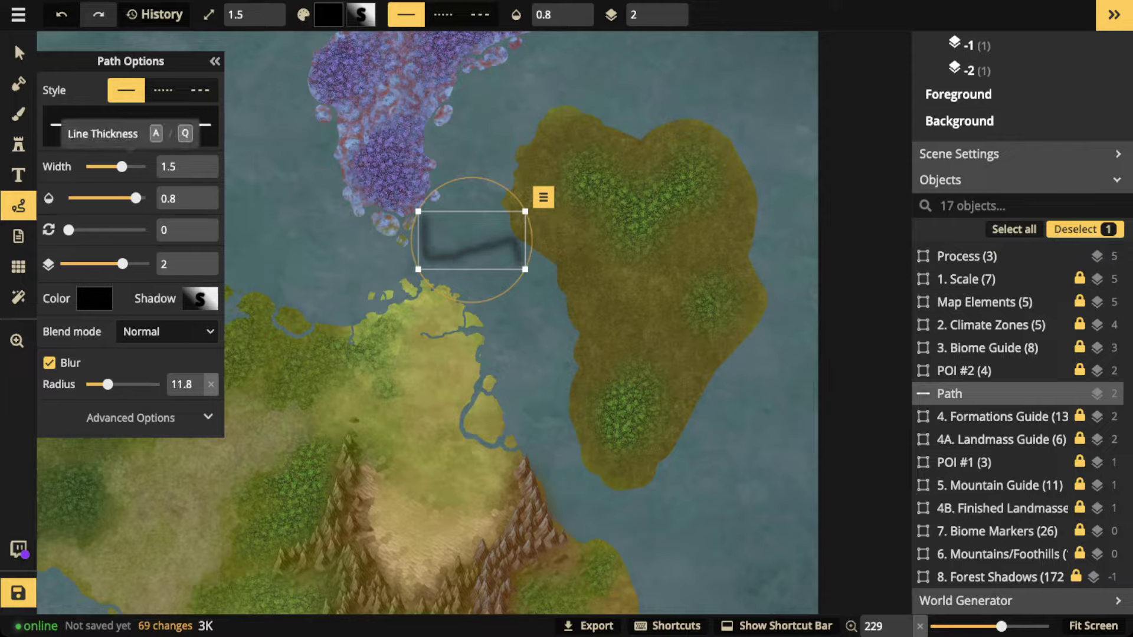
{"action": "left_click_drag", "start_coordinate": [136, 198], "coordinate": [115, 166]}
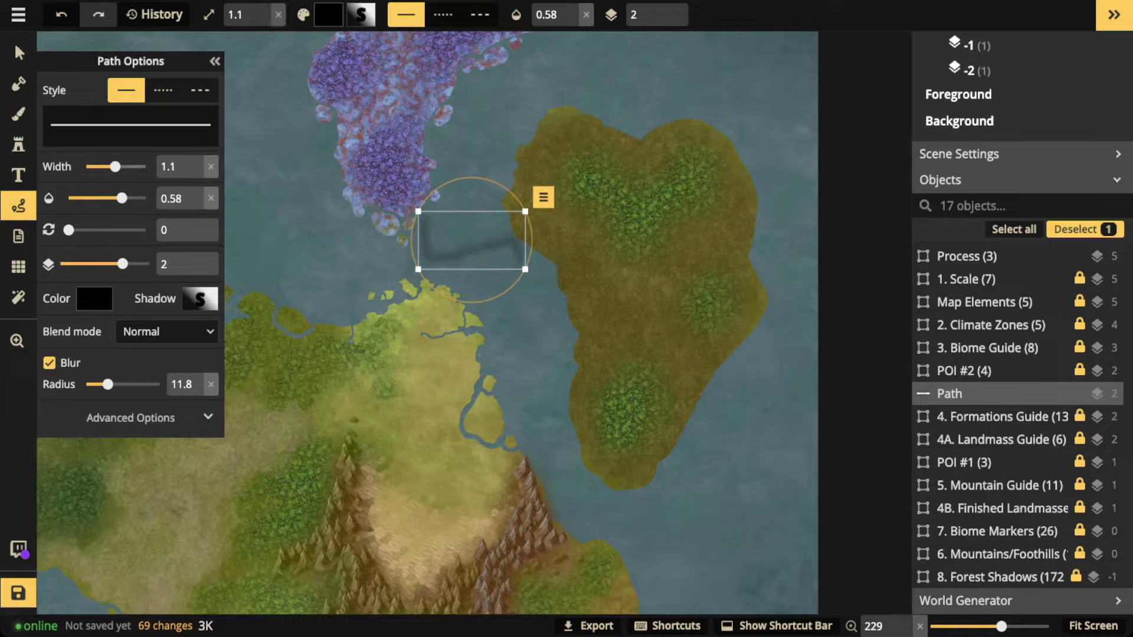
{"action": "key", "text": "Delete"}
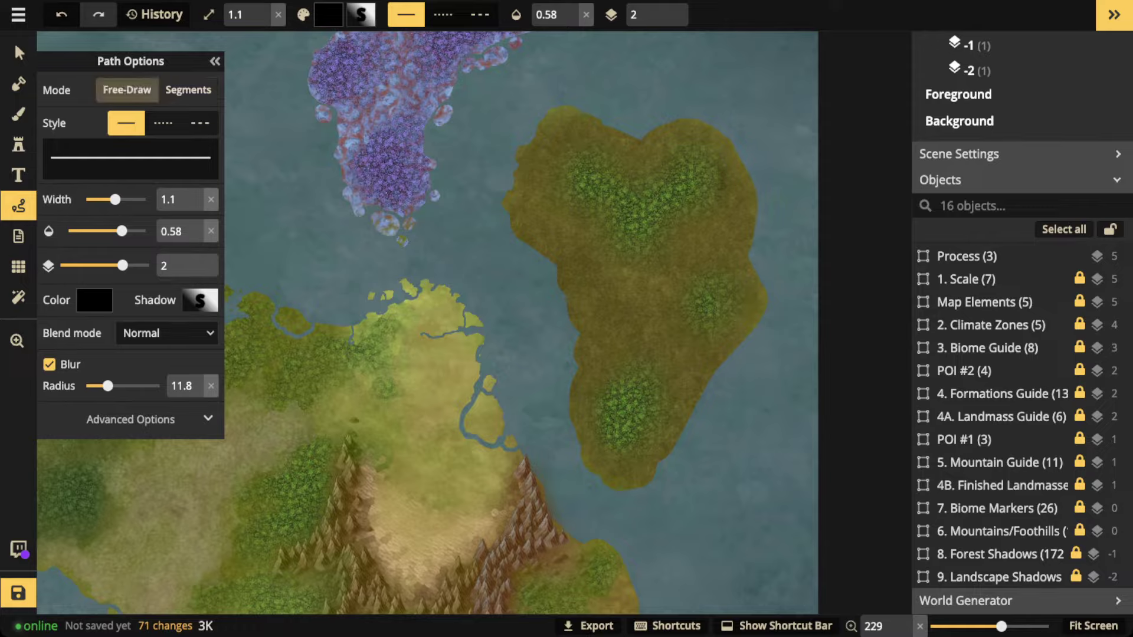
- Draw separate blurred shadow paths along the southeast, southwest and west edges of the island's northern forest
{"action": "mouse_move", "coordinate": [718, 198]}
{"action": "left_mouse_down"}
{"action": "mouse_move", "coordinate": [667, 220]}
{"action": "mouse_move", "coordinate": [658, 252]}
{"action": "mouse_move", "coordinate": [630, 267]}
{"action": "mouse_move", "coordinate": [614, 239]}
{"action": "mouse_move", "coordinate": [556, 199]}
{"action": "mouse_move", "coordinate": [548, 158]}
{"action": "left_mouse_up"}
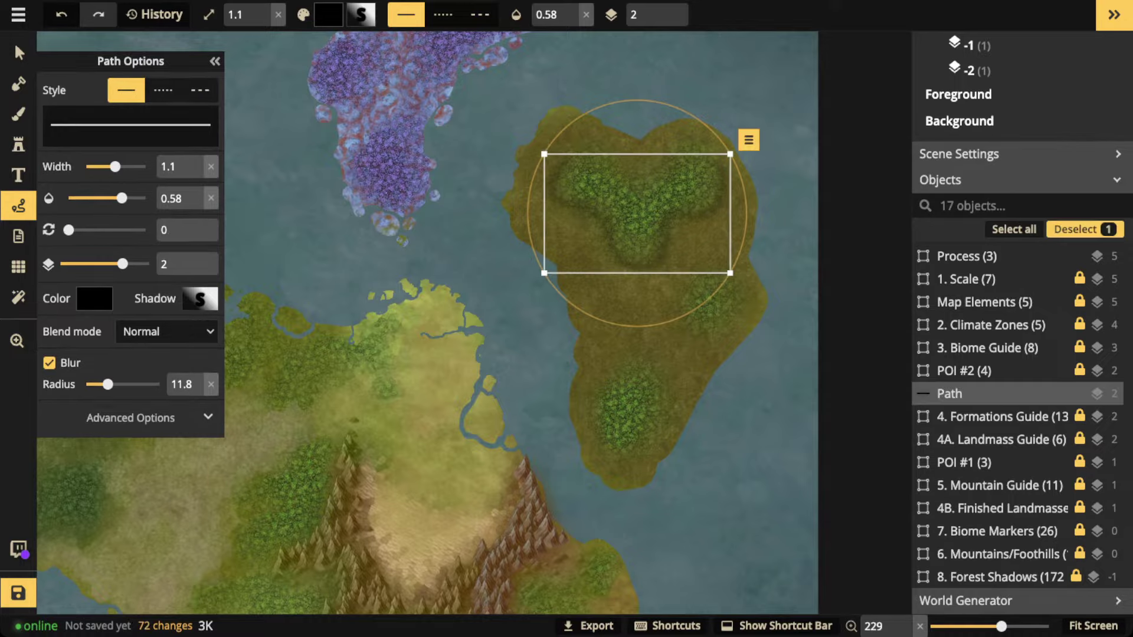
{"action": "key", "text": "Delete"}
{"action": "mouse_move", "coordinate": [719, 192]}
{"action": "left_mouse_down"}
{"action": "mouse_move", "coordinate": [687, 213]}
{"action": "mouse_move", "coordinate": [660, 259]}
{"action": "left_mouse_up"}
{"action": "key", "text": "Escape"}
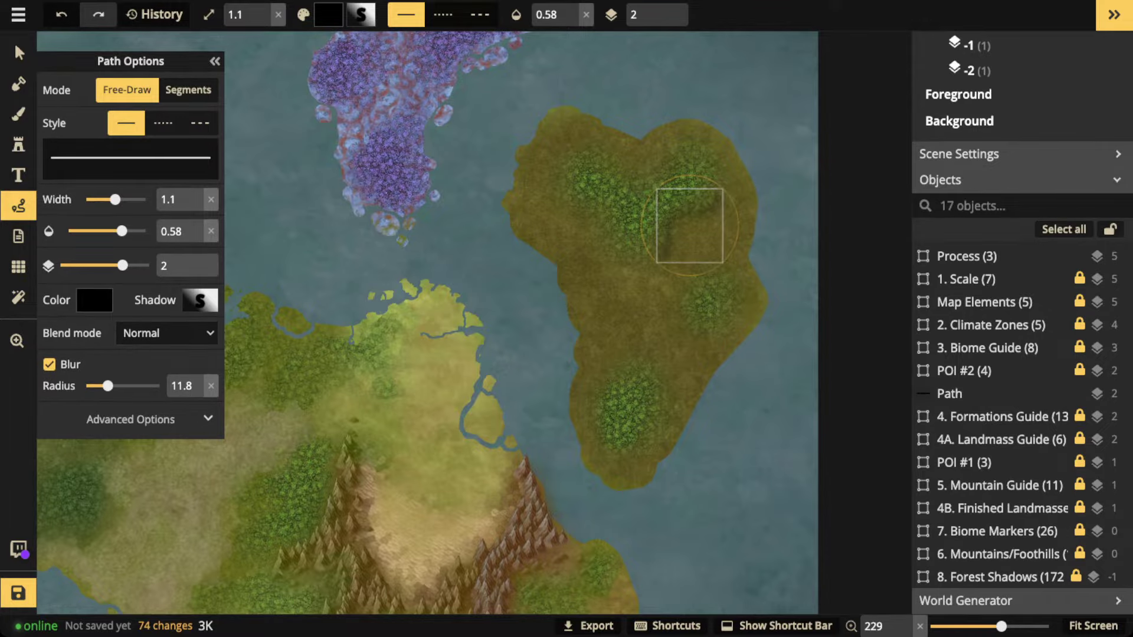
{"action": "mouse_move", "coordinate": [626, 262]}
{"action": "left_mouse_down"}
{"action": "mouse_move", "coordinate": [624, 241]}
{"action": "mouse_move", "coordinate": [571, 199]}
{"action": "mouse_move", "coordinate": [565, 170]}
{"action": "left_mouse_up"}
{"action": "key", "text": "Escape"}
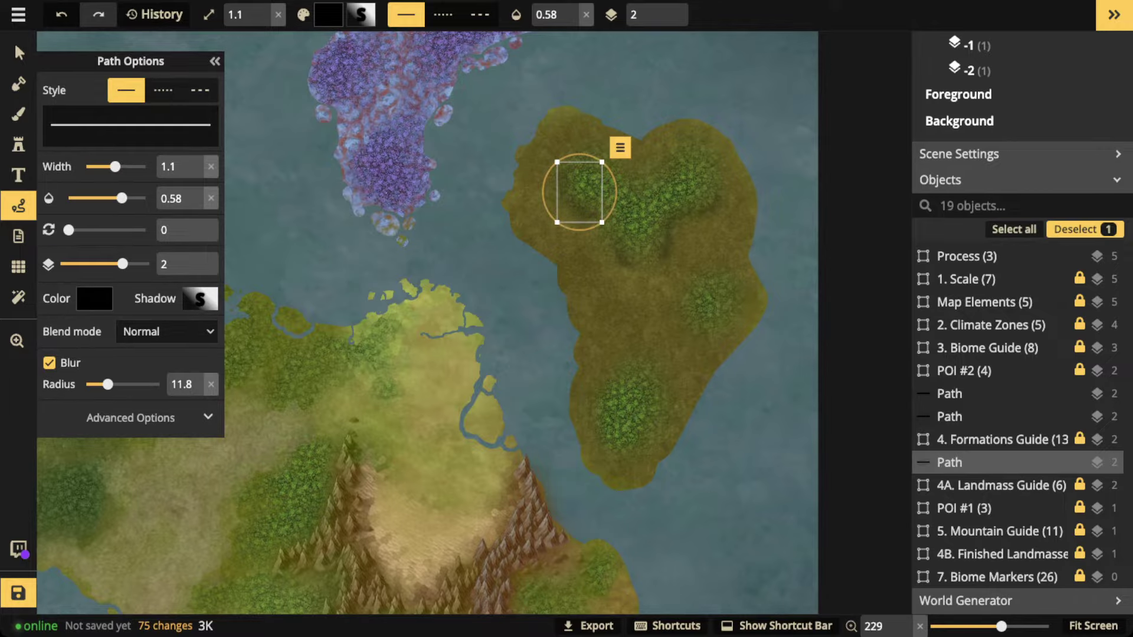
{"action": "key", "text": "Escape"}
- Draw blurred shadow paths around the edges of the island's eastern and southern forest patches
{"action": "mouse_move", "coordinate": [732, 307]}
{"action": "left_mouse_down"}
{"action": "mouse_move", "coordinate": [721, 330]}
{"action": "mouse_move", "coordinate": [686, 332]}
{"action": "left_mouse_up"}
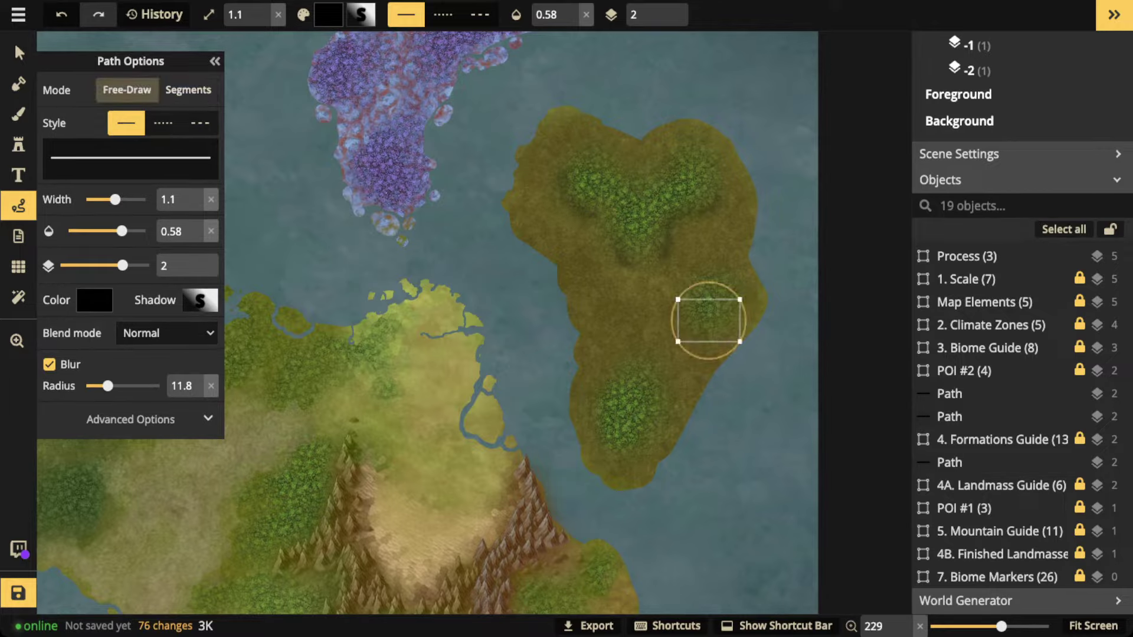
{"action": "left_click", "coordinate": [708, 320]}
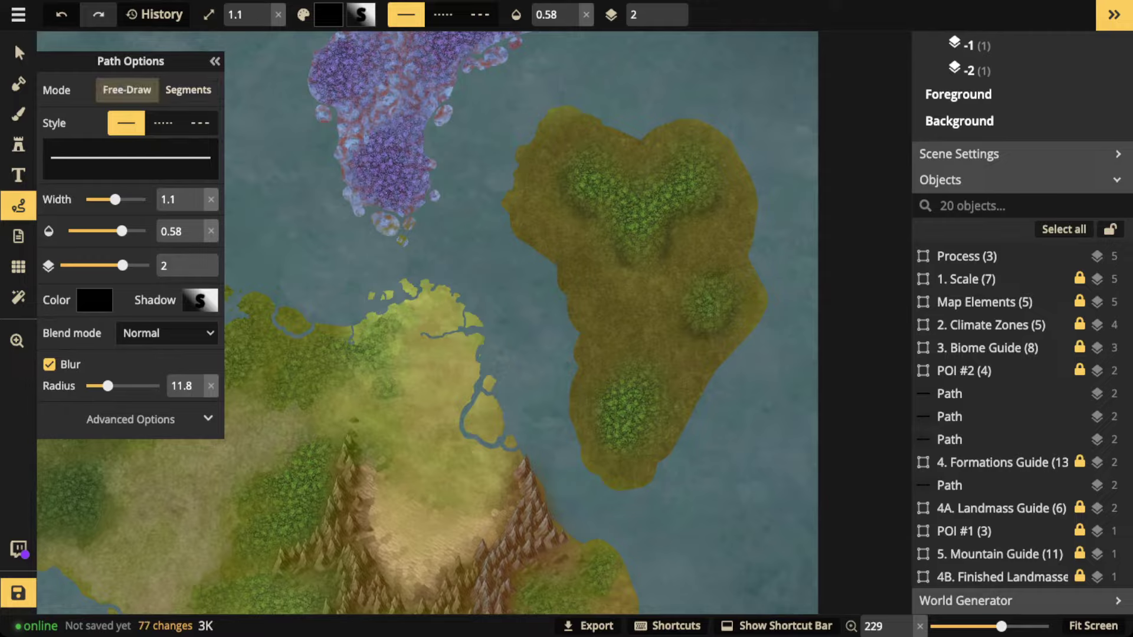
{"action": "left_click", "coordinate": [706, 280]}
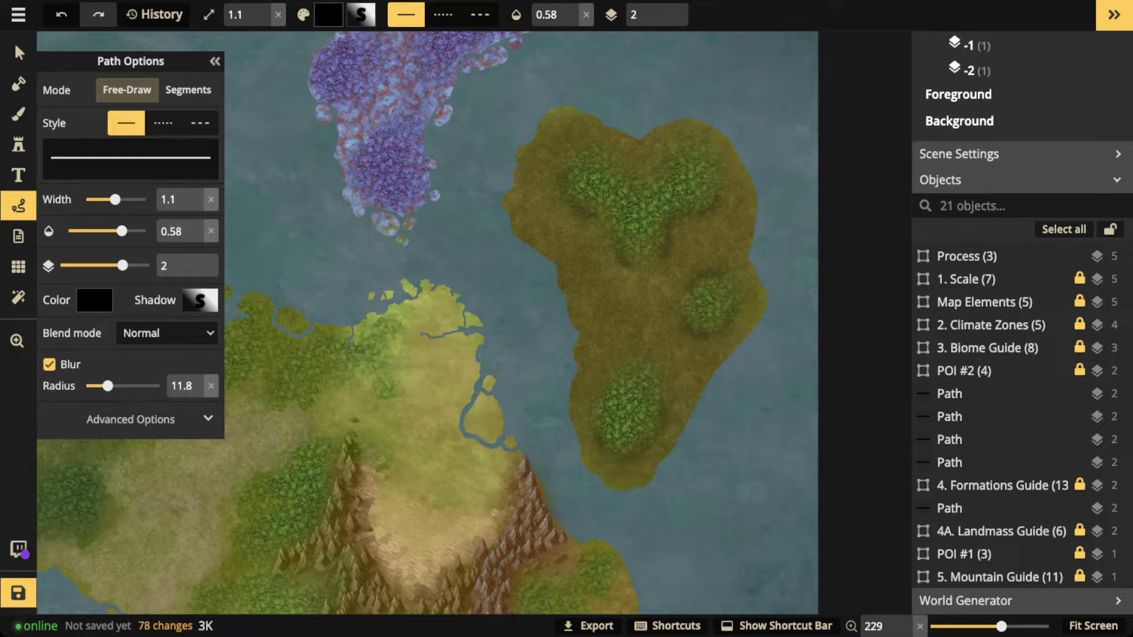
{"action": "left_click", "coordinate": [625, 371]}
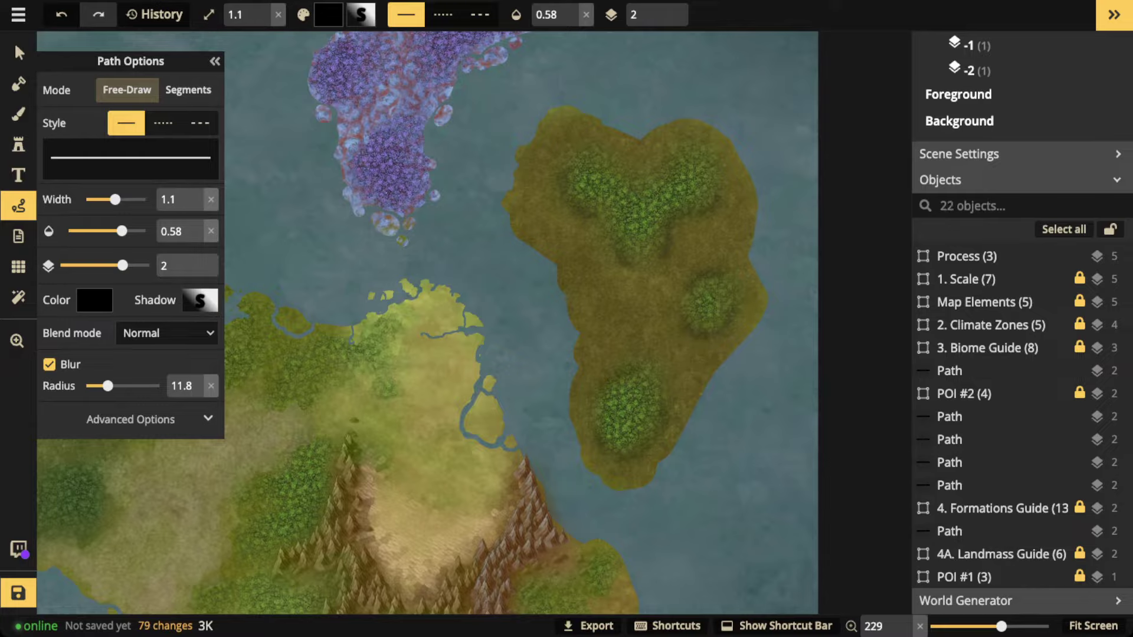
{"action": "left_click", "coordinate": [617, 383]}
{"action": "key", "text": "Escape"}
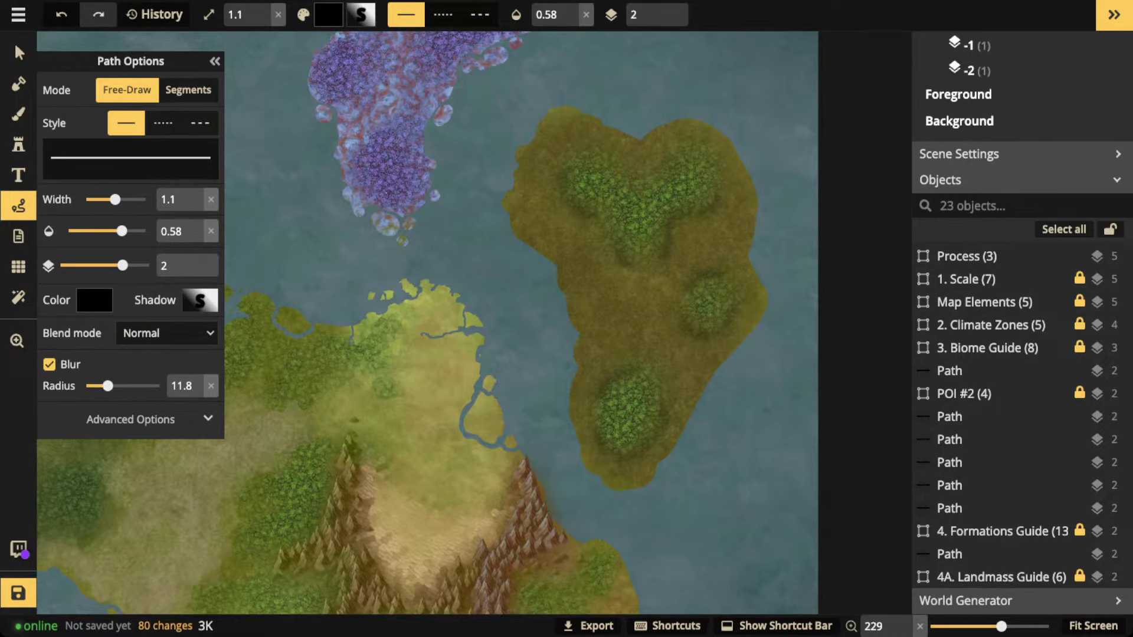
- Set the opacity of the "8. Forest Shadows" group to 1 and deselect it
{"action": "left_click", "coordinate": [214, 60]}
{"action": "left_click", "coordinate": [18, 52]}
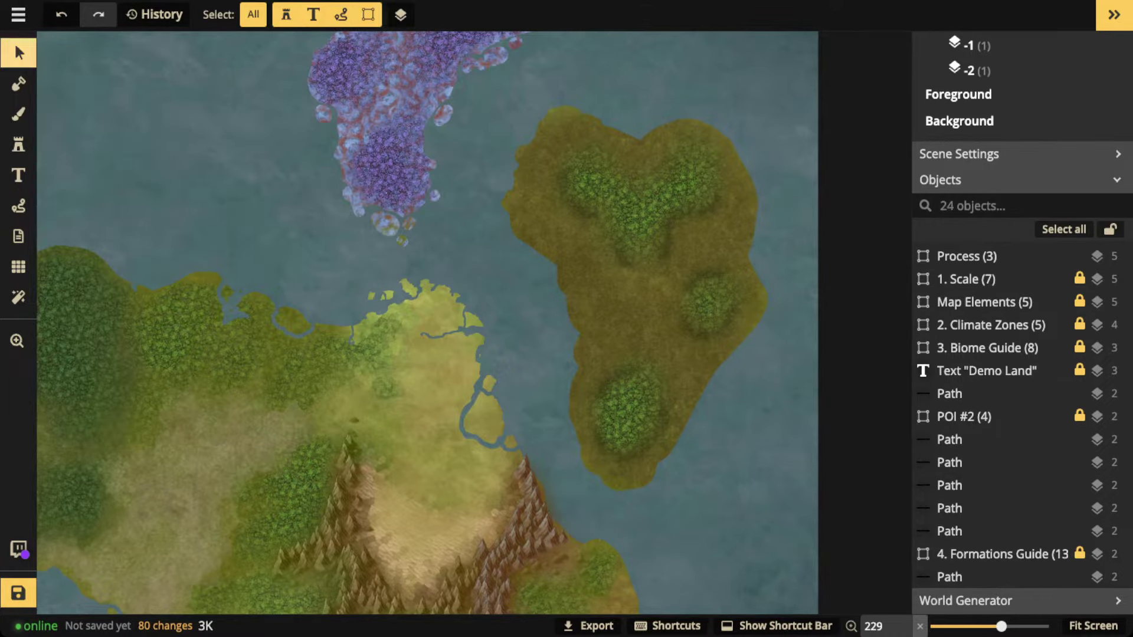
{"action": "scroll", "coordinate": [535, 331], "scroll_direction": "down", "scroll_amount": 5}
{"action": "left_click_drag", "start_coordinate": [534, 331], "coordinate": [771, 265]}
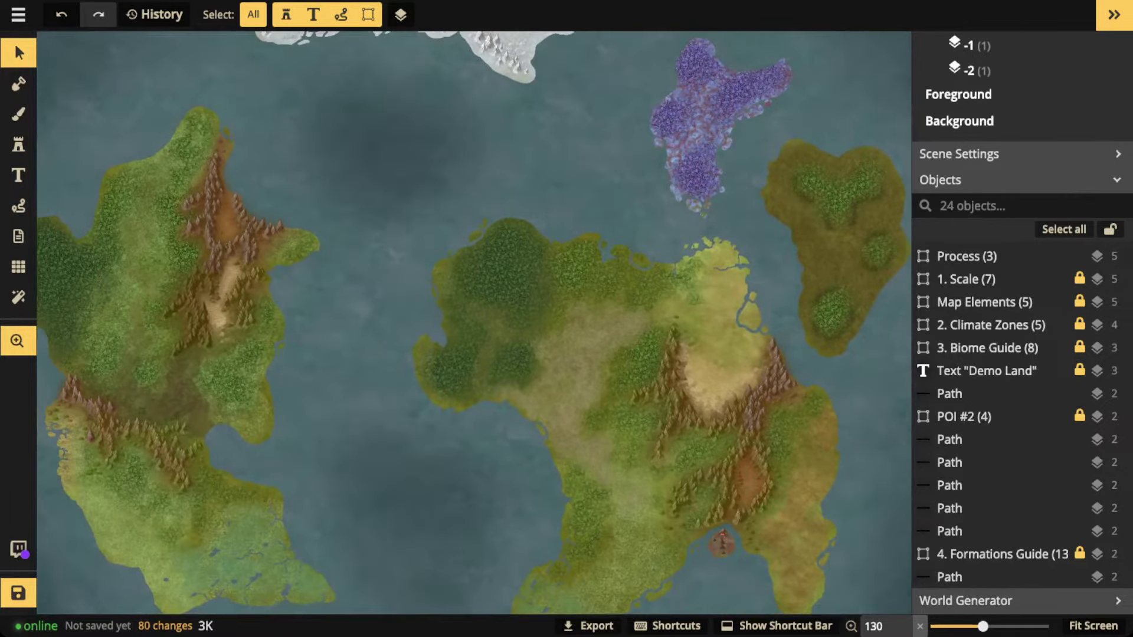
{"action": "left_click_drag", "start_coordinate": [473, 322], "coordinate": [650, 278]}
{"action": "scroll", "coordinate": [1004, 439], "scroll_direction": "down", "scroll_amount": 3}
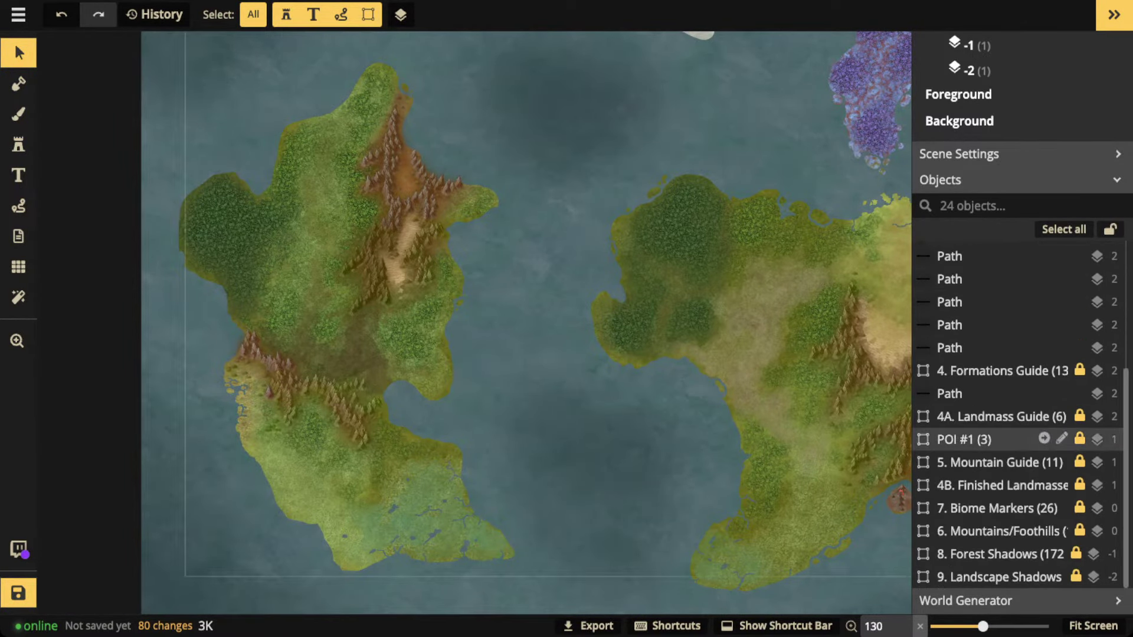
{"action": "left_click", "coordinate": [1000, 555]}
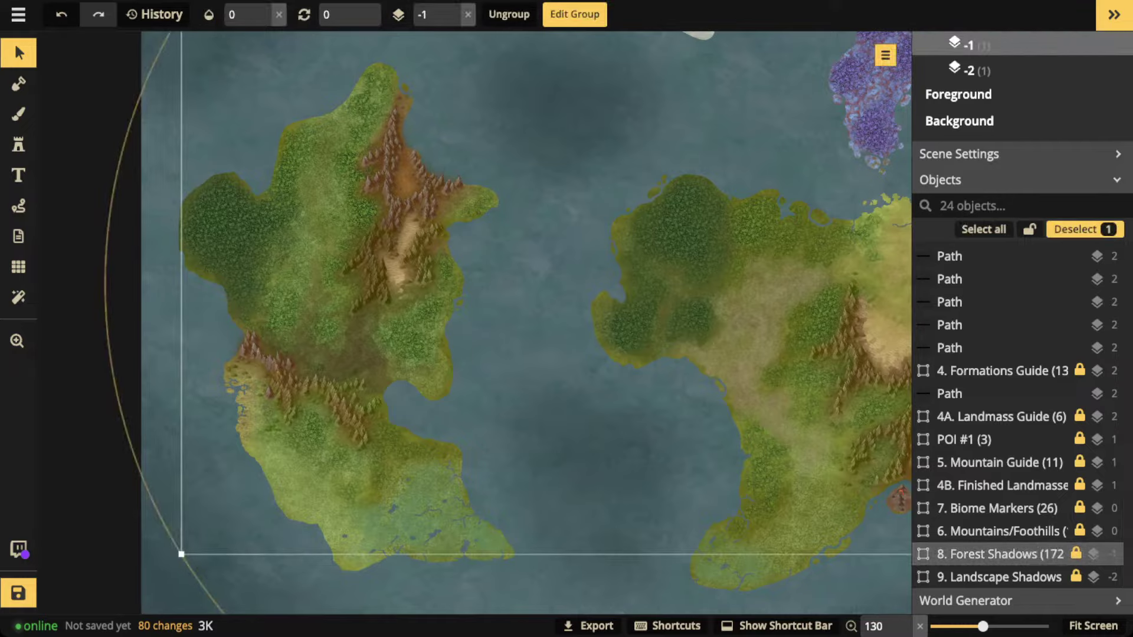
{"action": "left_click", "coordinate": [279, 14]}
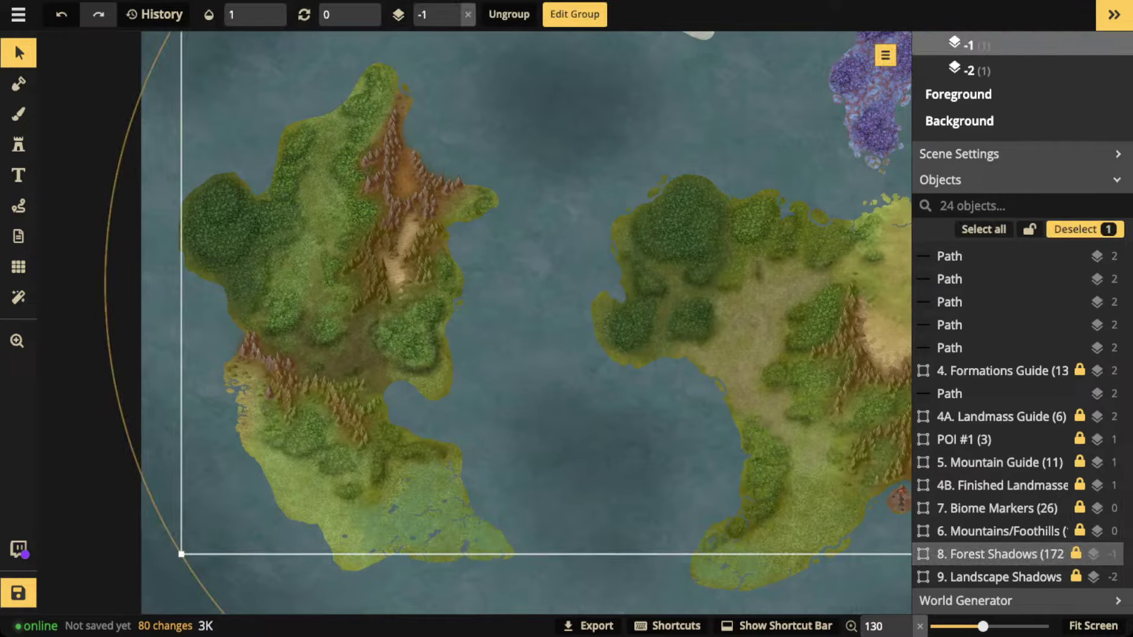
{"action": "key", "text": "Escape"}
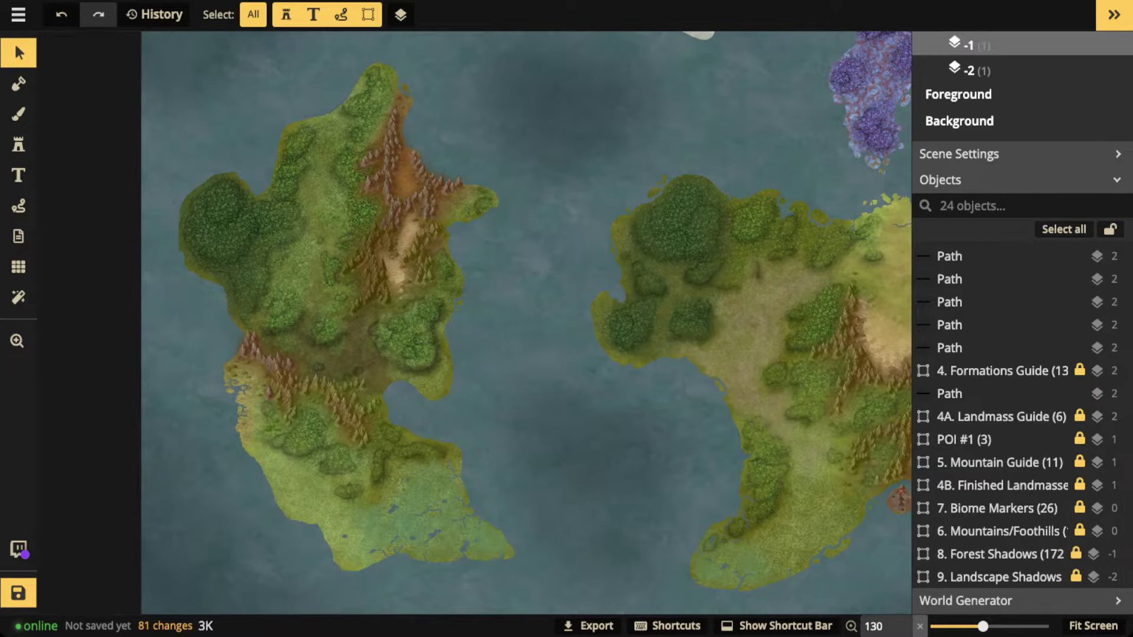
{"action": "scroll", "coordinate": [264, 201], "scroll_direction": "up", "scroll_amount": 6}
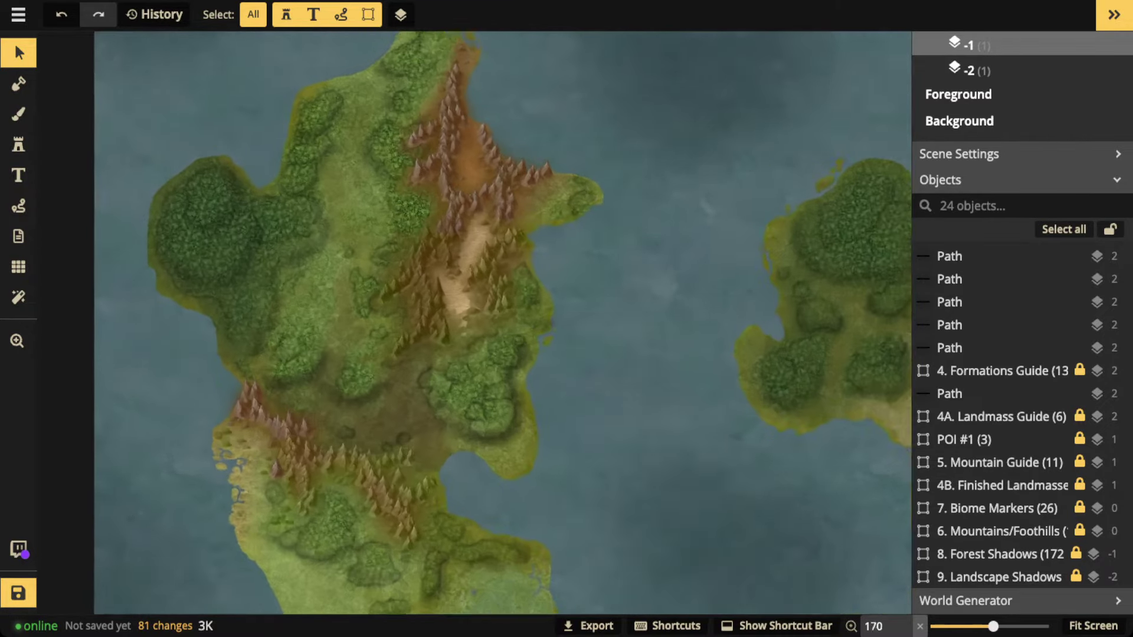
{"action": "scroll", "coordinate": [287, 342], "scroll_direction": "up", "scroll_amount": 1}
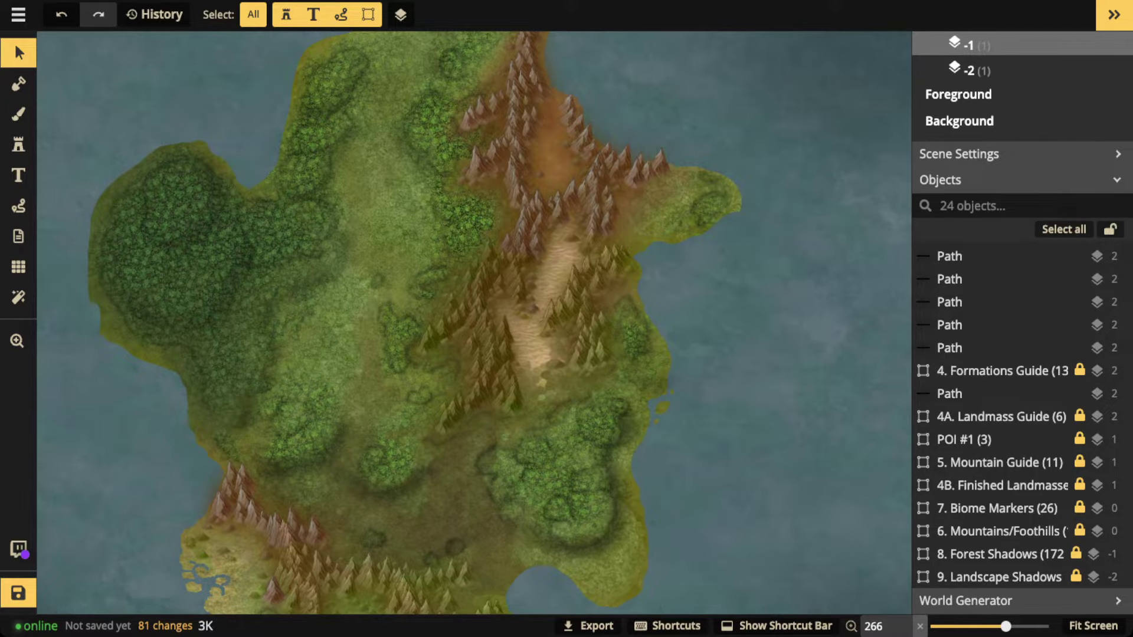
{"action": "scroll", "coordinate": [323, 221], "scroll_direction": "down", "scroll_amount": 6}
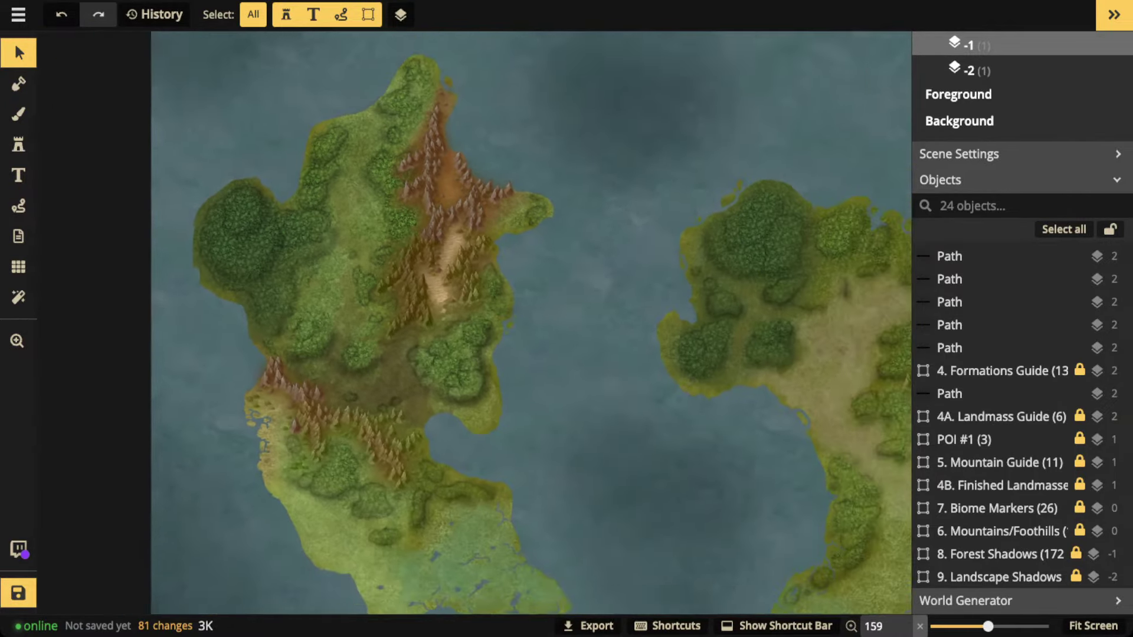
- Set the opacity of the "9. Landscape Shadows" group to 1 and deselect it
{"action": "key", "text": "space"}
{"action": "left_click_drag", "start_coordinate": [649, 248], "coordinate": [271, 340]}
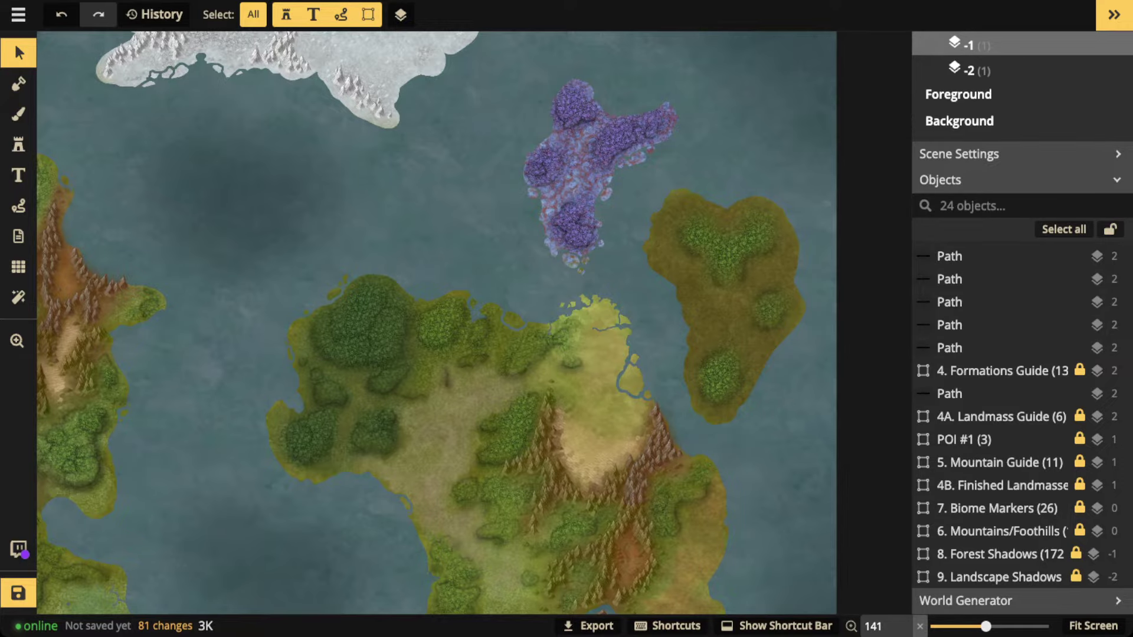
{"action": "scroll", "coordinate": [437, 322], "scroll_direction": "down", "scroll_amount": 3}
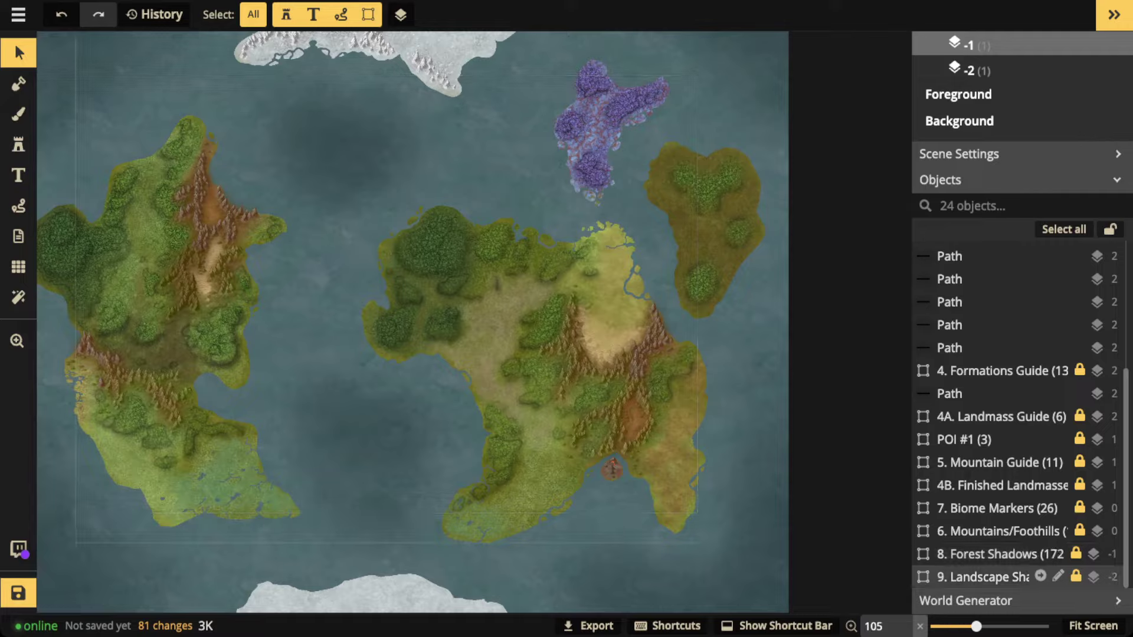
{"action": "left_click", "coordinate": [992, 576]}
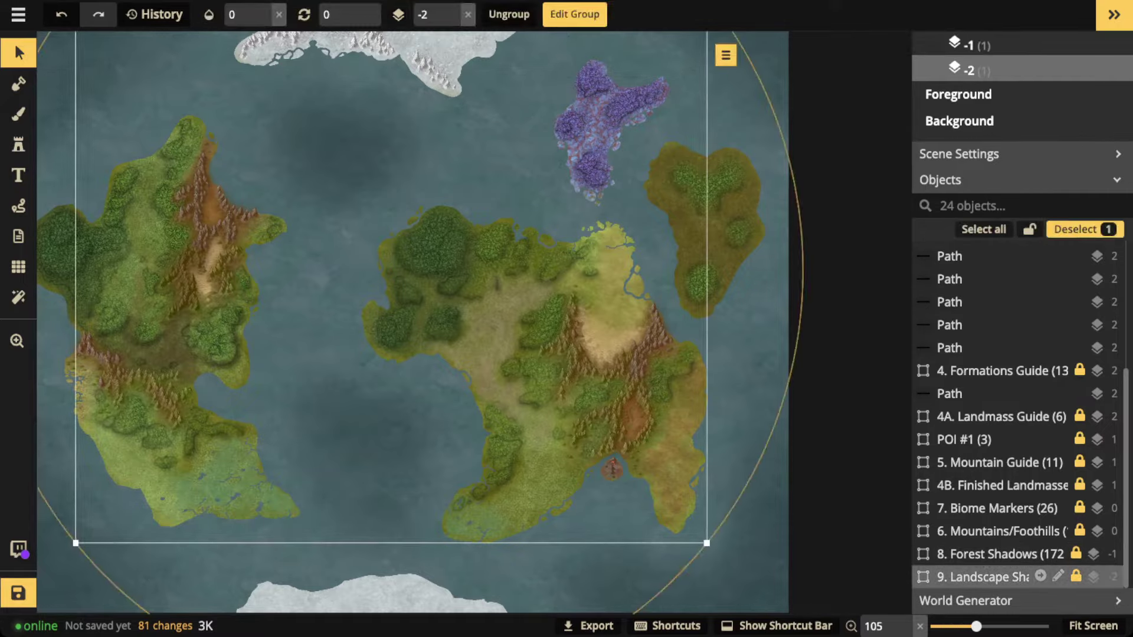
{"action": "left_click", "coordinate": [278, 14]}
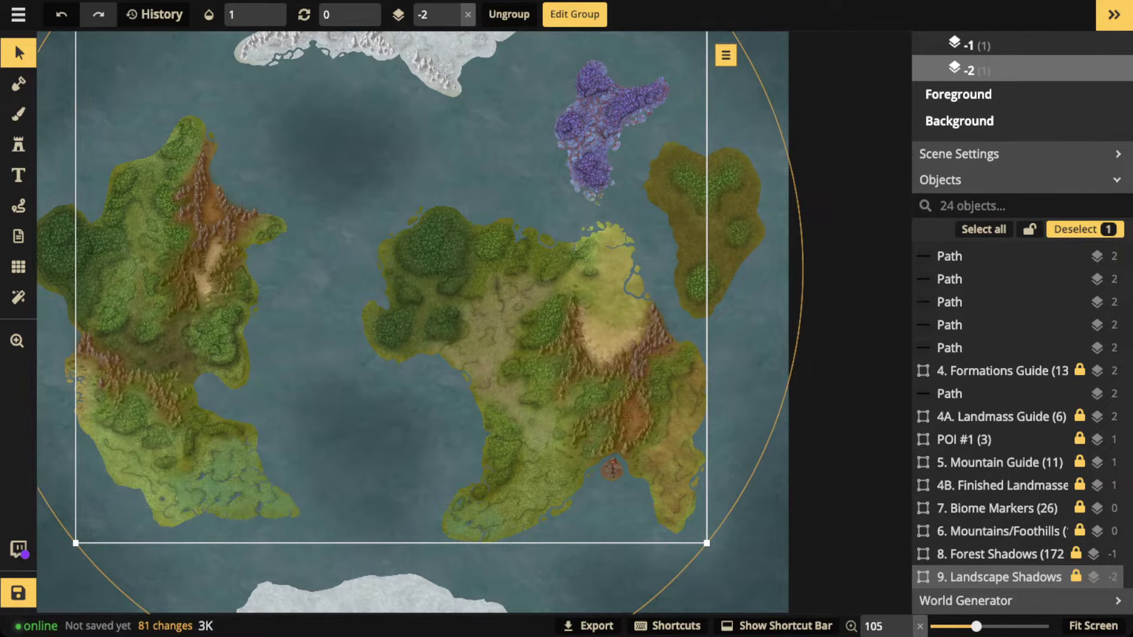
{"action": "scroll", "coordinate": [493, 350], "scroll_direction": "up", "scroll_amount": 4}
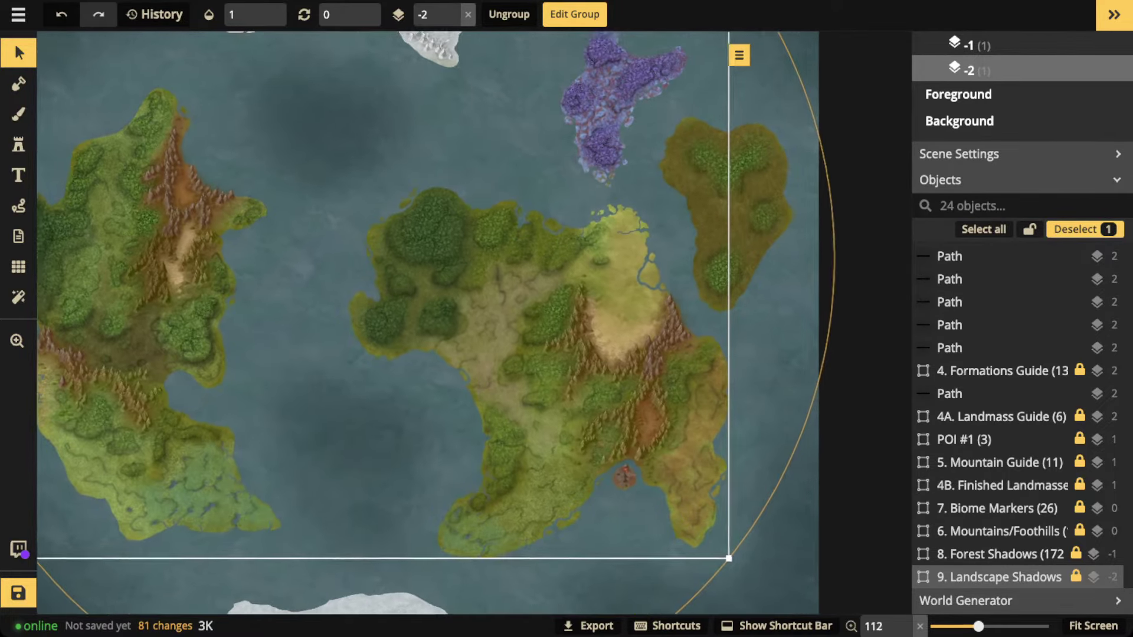
{"action": "key", "text": "Escape"}
{"action": "scroll", "coordinate": [579, 354], "scroll_direction": "up", "scroll_amount": 4}
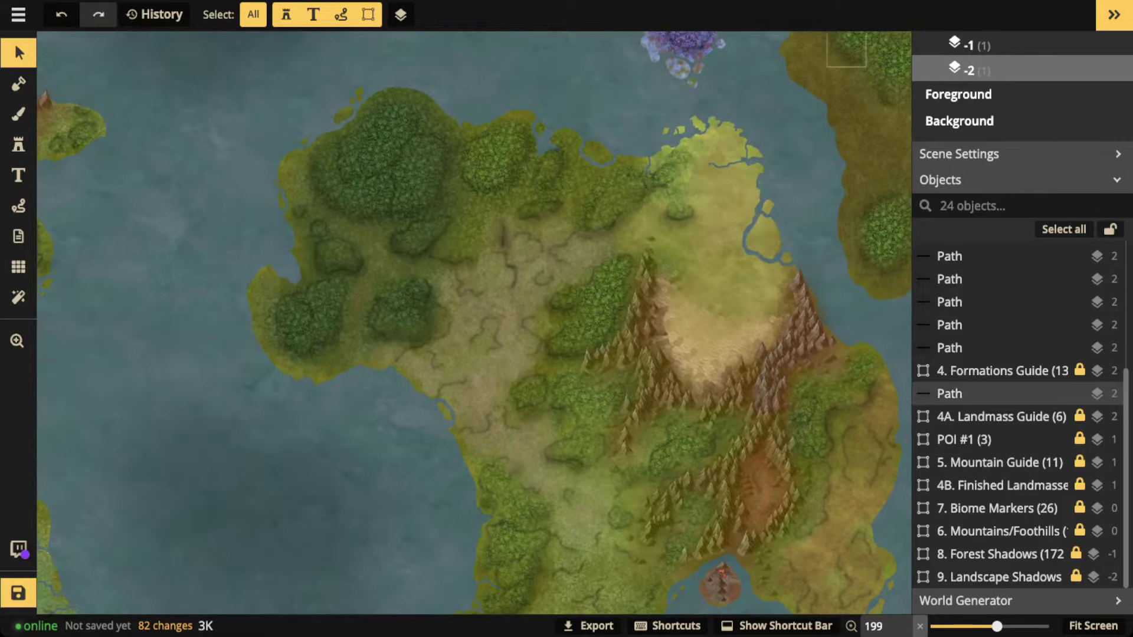
- Compare the "9. Landscape Shadows" group at opacity 0.19 with full opacity, restoring it to 1
{"action": "left_click", "coordinate": [997, 578]}
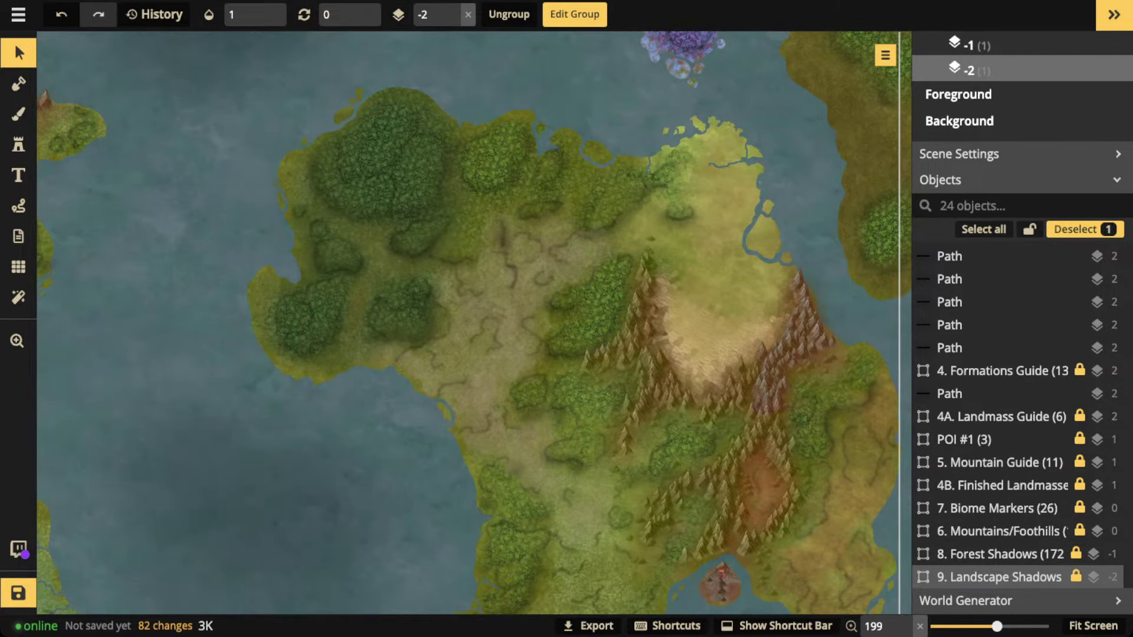
{"action": "left_click", "coordinate": [255, 14]}
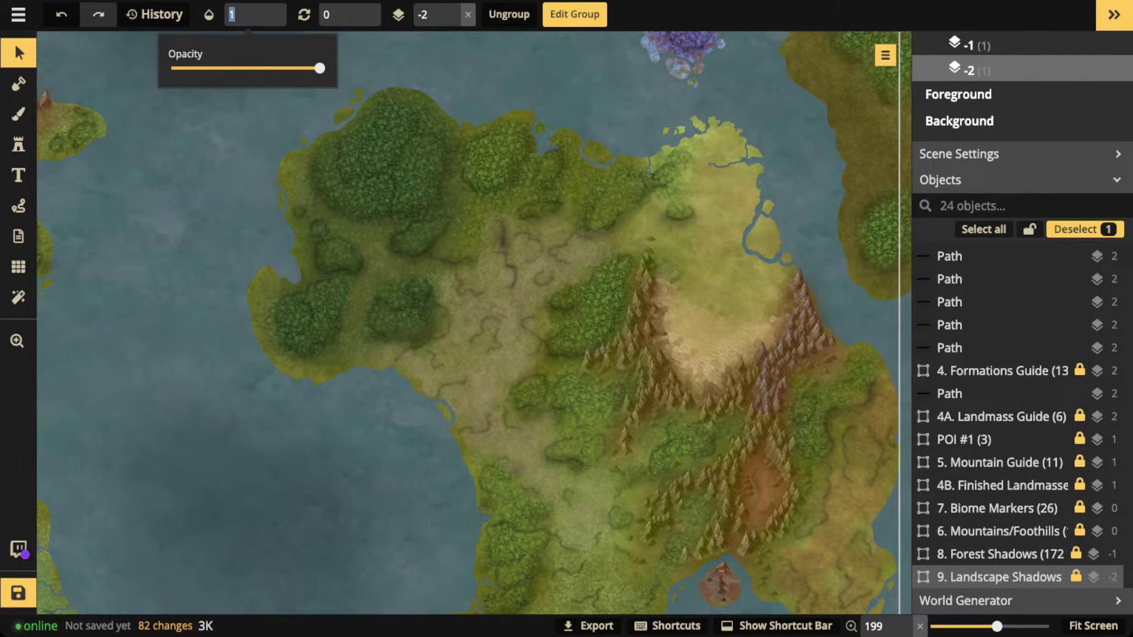
{"action": "type", "text": "0.19"}
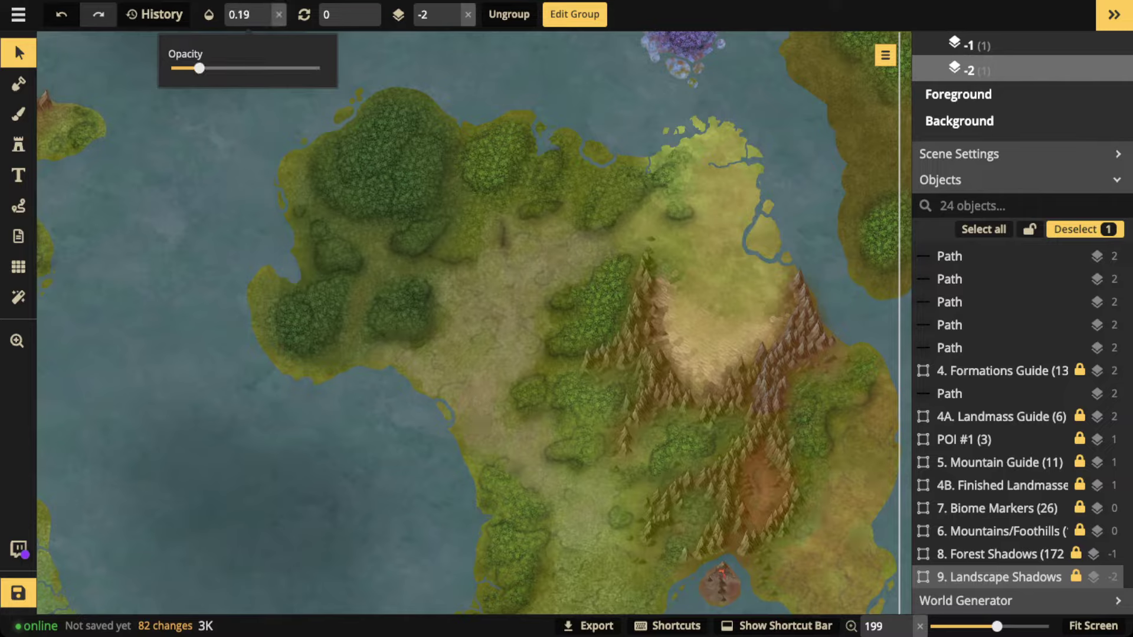
{"action": "left_click_drag", "start_coordinate": [199, 68], "coordinate": [319, 68]}
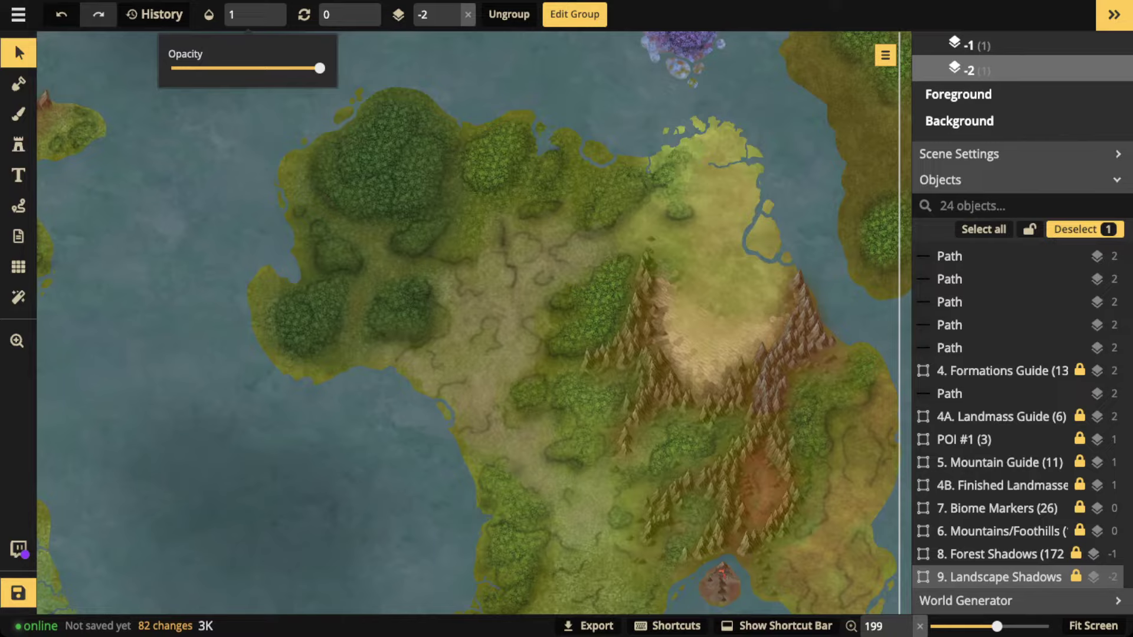
{"action": "left_click", "coordinate": [19, 53]}
- Set up the foreground brush with the pale mottled green favorite texture, size 36 and opacity 0.4
{"action": "scroll", "coordinate": [644, 177], "scroll_direction": "down", "scroll_amount": 1}
{"action": "left_click_drag", "start_coordinate": [643, 177], "coordinate": [392, 226]}
{"action": "left_click", "coordinate": [18, 114]}
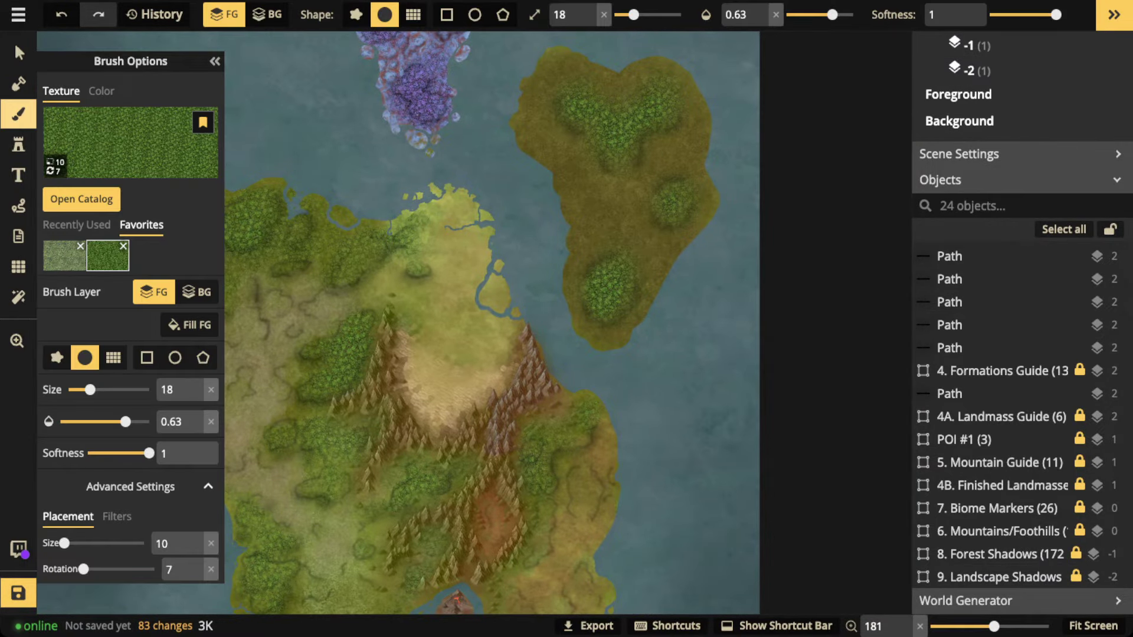
{"action": "left_click", "coordinate": [64, 255]}
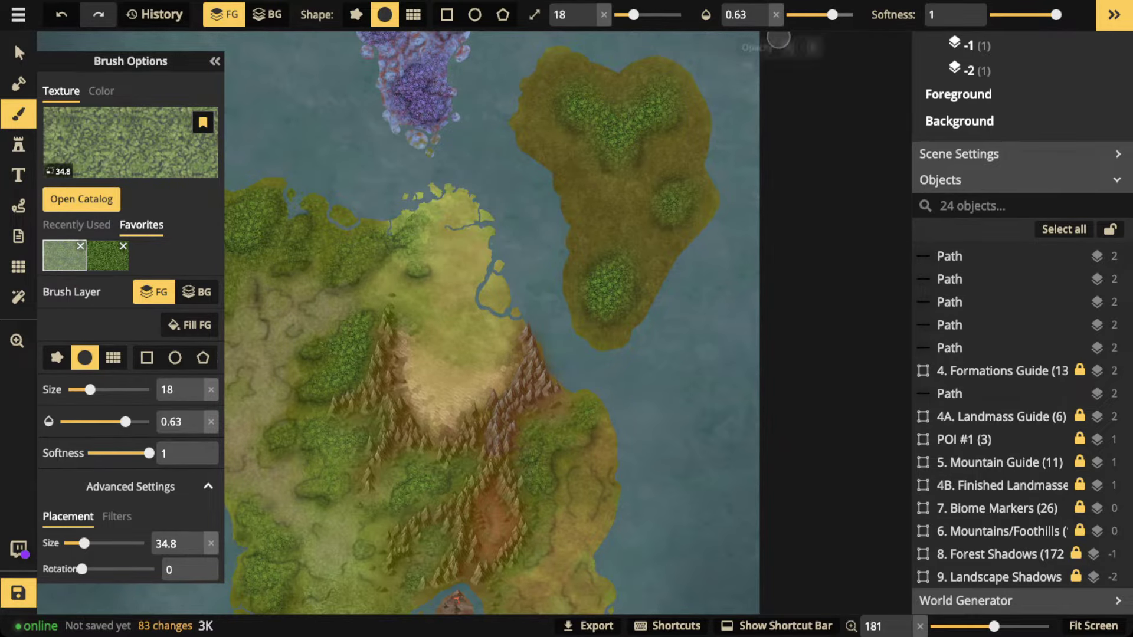
{"action": "left_click_drag", "start_coordinate": [832, 14], "coordinate": [815, 14]}
{"action": "scroll", "coordinate": [614, 197], "scroll_direction": "up", "scroll_amount": 4}
{"action": "key", "text": "bracketright"}
{"action": "key", "text": "bracketright"}
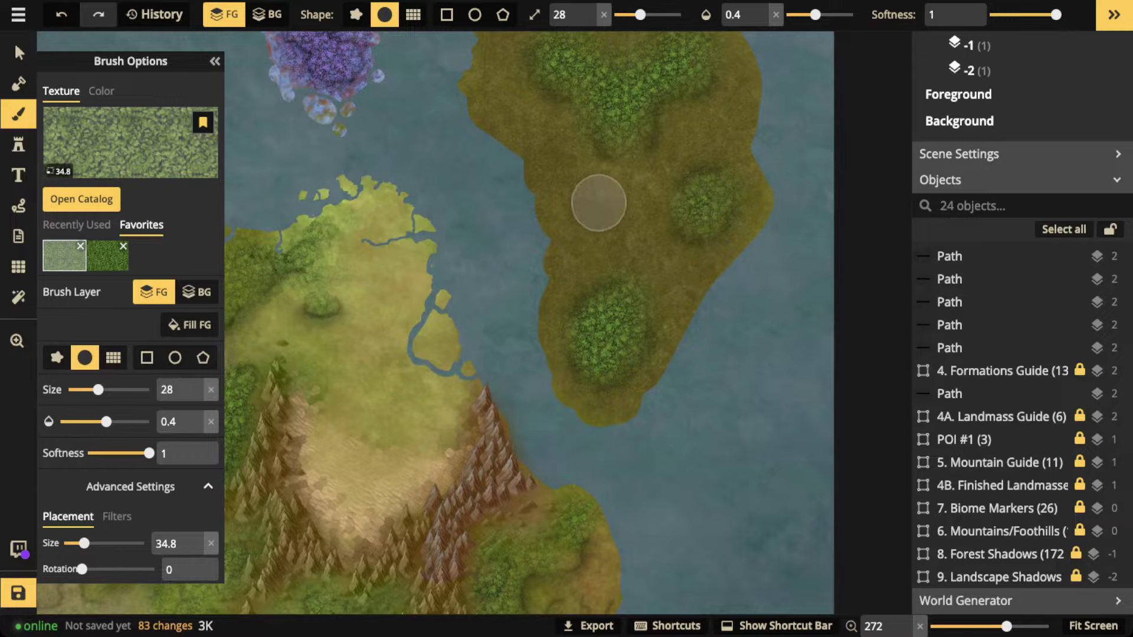
{"action": "left_click_drag", "start_coordinate": [597, 203], "coordinate": [540, 179]}
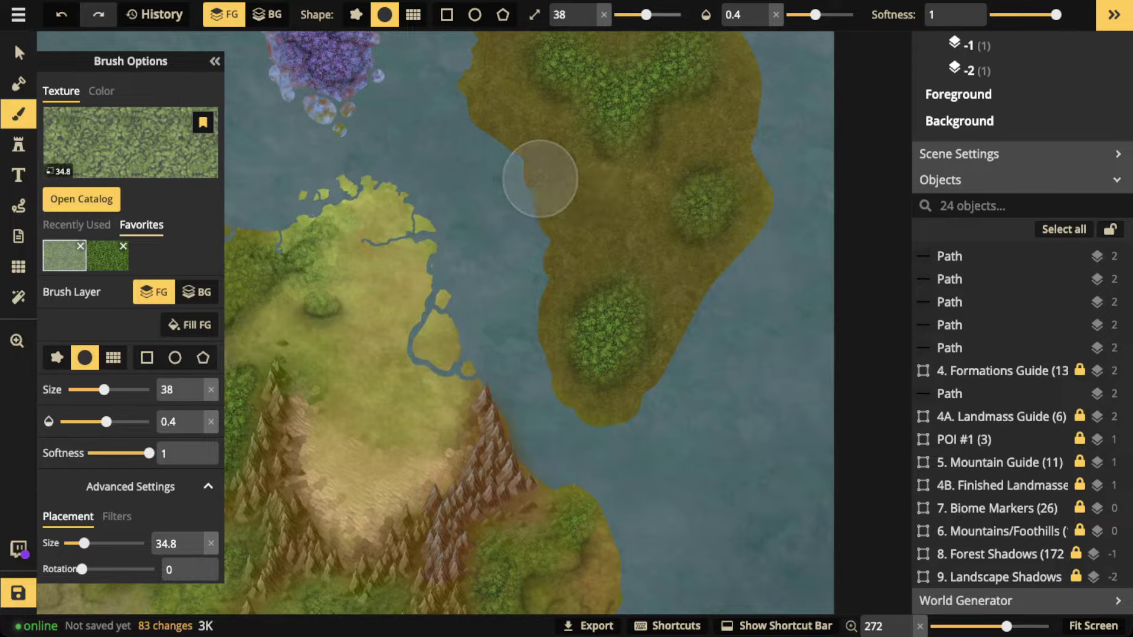
{"action": "key", "text": "bracketleft"}
{"action": "key", "text": "bracketleft"}
{"action": "key", "text": "bracketleft"}
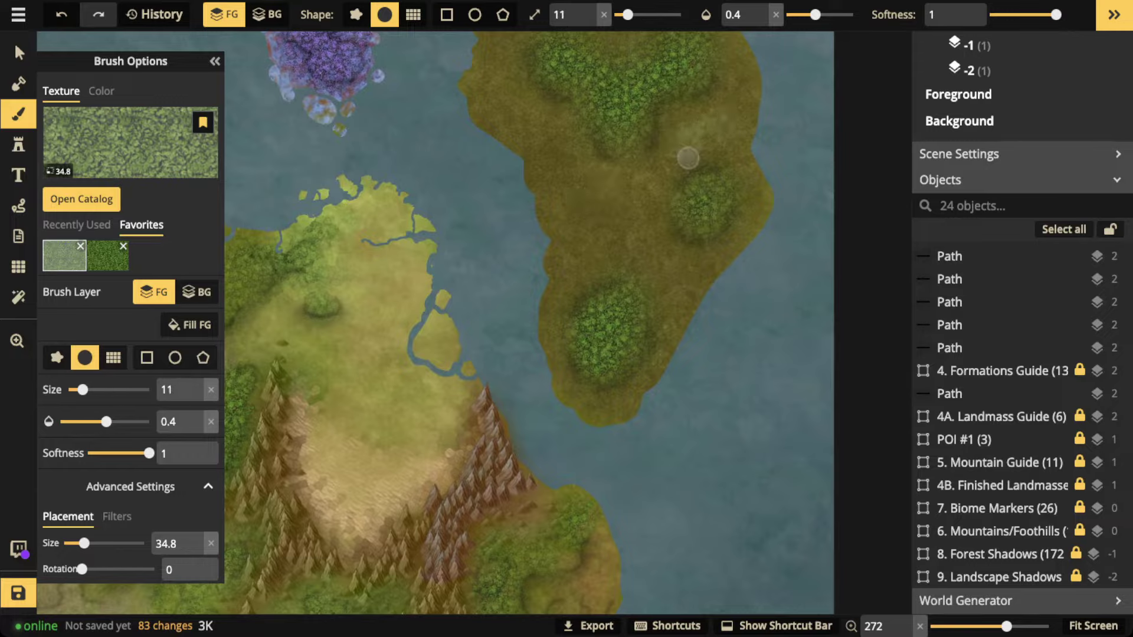
{"action": "left_click_drag", "start_coordinate": [628, 14], "coordinate": [645, 14]}
- Paint the mottled texture over the northeast island's open ground between the forests and along its southern and northern ends
{"action": "left_click_drag", "start_coordinate": [732, 107], "coordinate": [707, 120]}
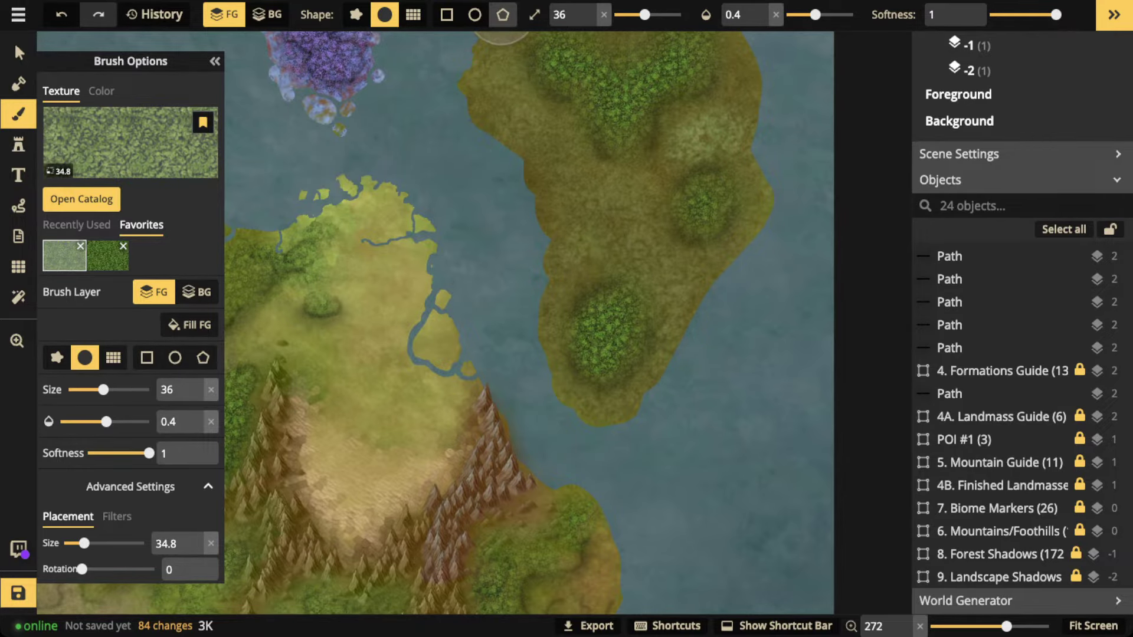
{"action": "left_click_drag", "start_coordinate": [574, 154], "coordinate": [535, 343]}
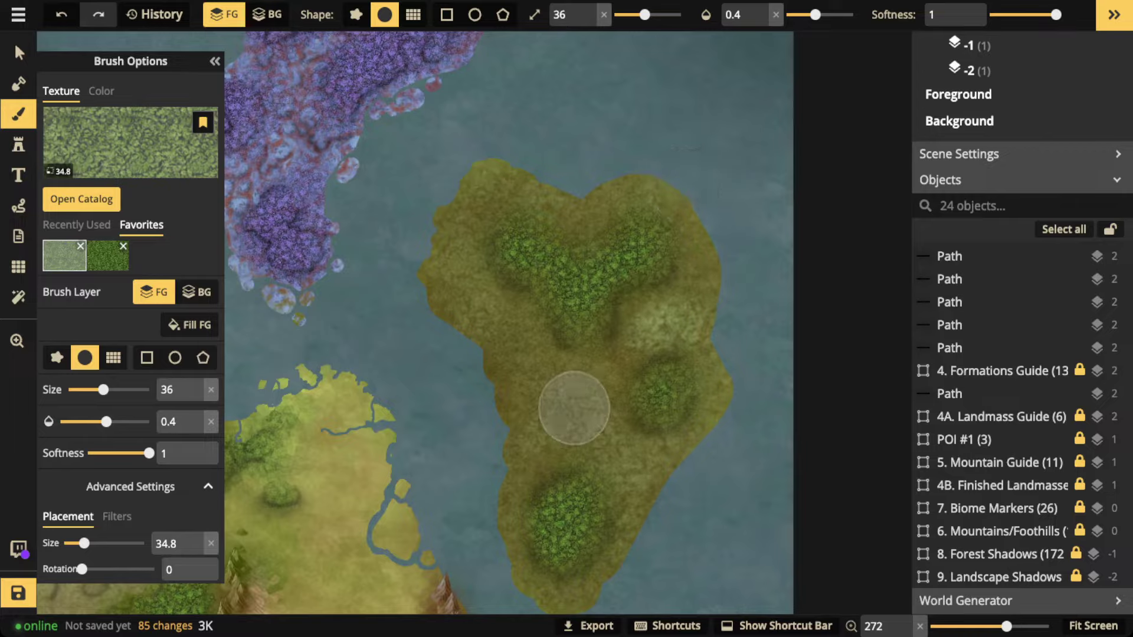
{"action": "left_click", "coordinate": [606, 447]}
{"action": "mouse_move", "coordinate": [560, 394]}
{"action": "left_mouse_down"}
{"action": "mouse_move", "coordinate": [520, 377]}
{"action": "mouse_move", "coordinate": [477, 315]}
{"action": "mouse_move", "coordinate": [479, 289]}
{"action": "left_mouse_up"}
{"action": "left_click_drag", "start_coordinate": [654, 471], "coordinate": [657, 330]}
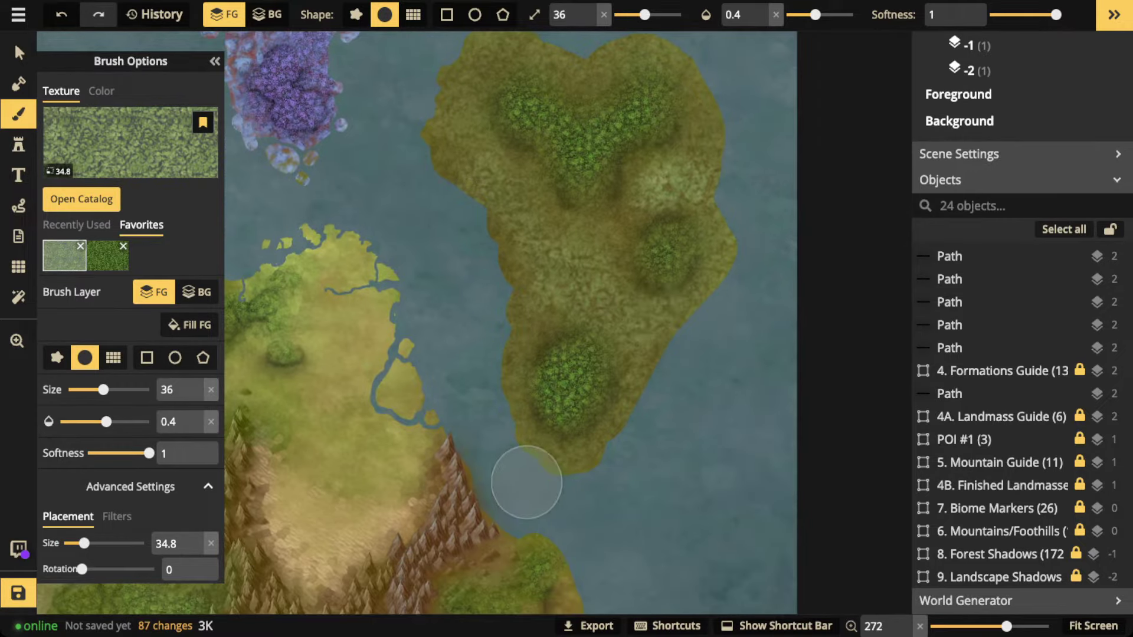
{"action": "mouse_move", "coordinate": [526, 484]}
{"action": "left_mouse_down"}
{"action": "mouse_move", "coordinate": [606, 458]}
{"action": "mouse_move", "coordinate": [534, 455]}
{"action": "mouse_move", "coordinate": [594, 461]}
{"action": "left_mouse_up"}
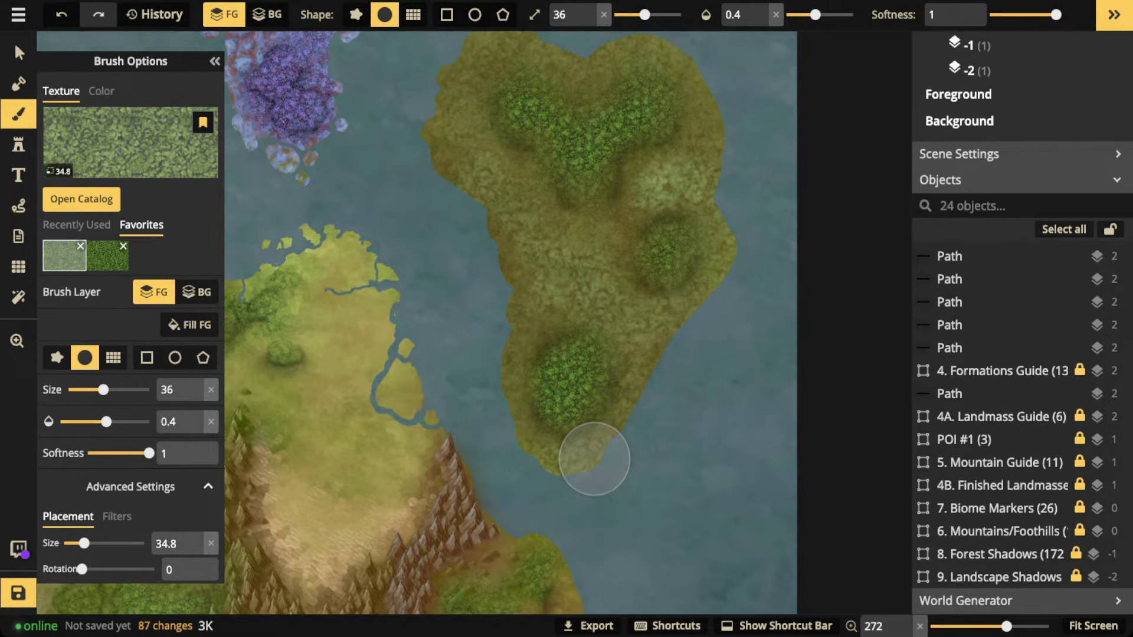
{"action": "left_click_drag", "start_coordinate": [601, 52], "coordinate": [563, 67]}
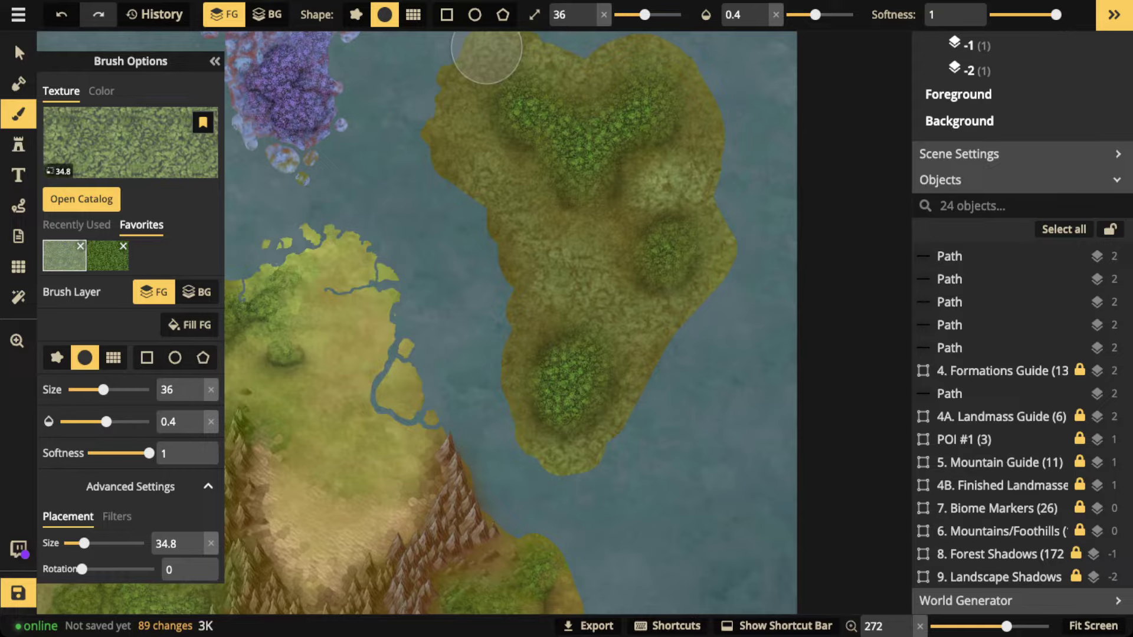
{"action": "left_click", "coordinate": [215, 61]}
{"action": "left_click", "coordinate": [18, 53]}
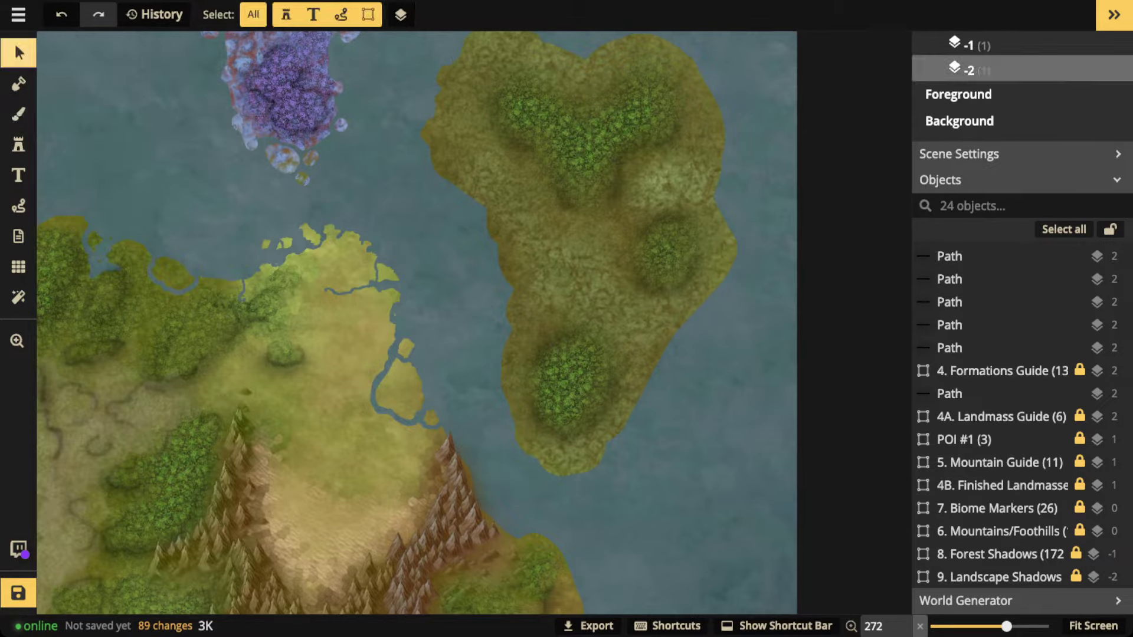
- Draw a test path in the sea west of the island, set opacity 1, width 0.5 and blur radius 10.5, and delete it
{"action": "left_click", "coordinate": [18, 205]}
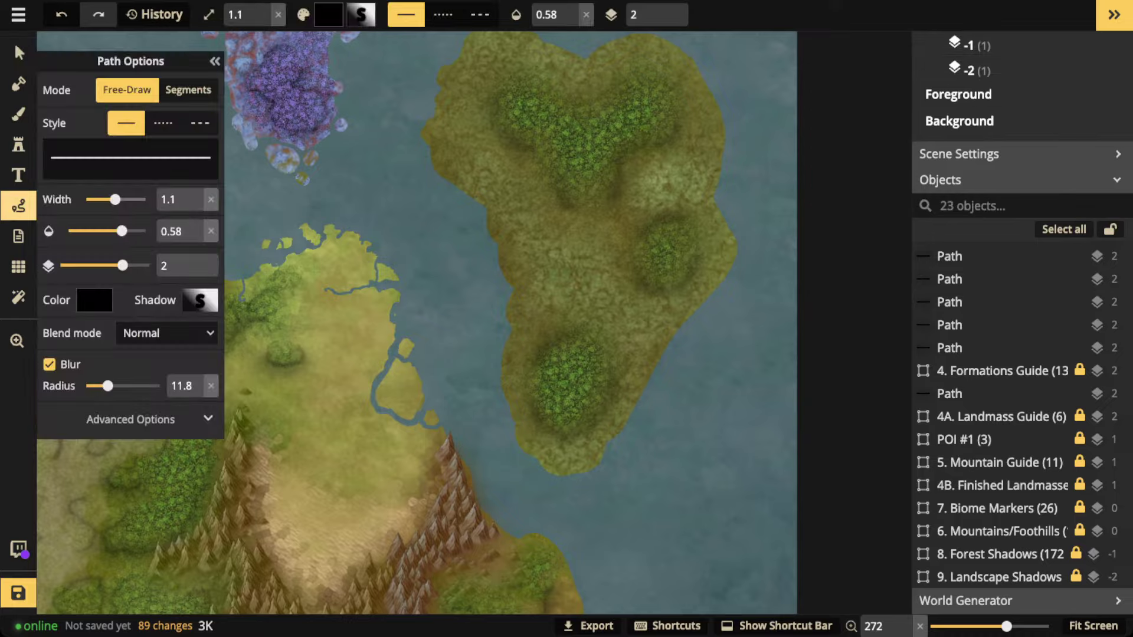
{"action": "left_click_drag", "start_coordinate": [405, 245], "coordinate": [458, 283]}
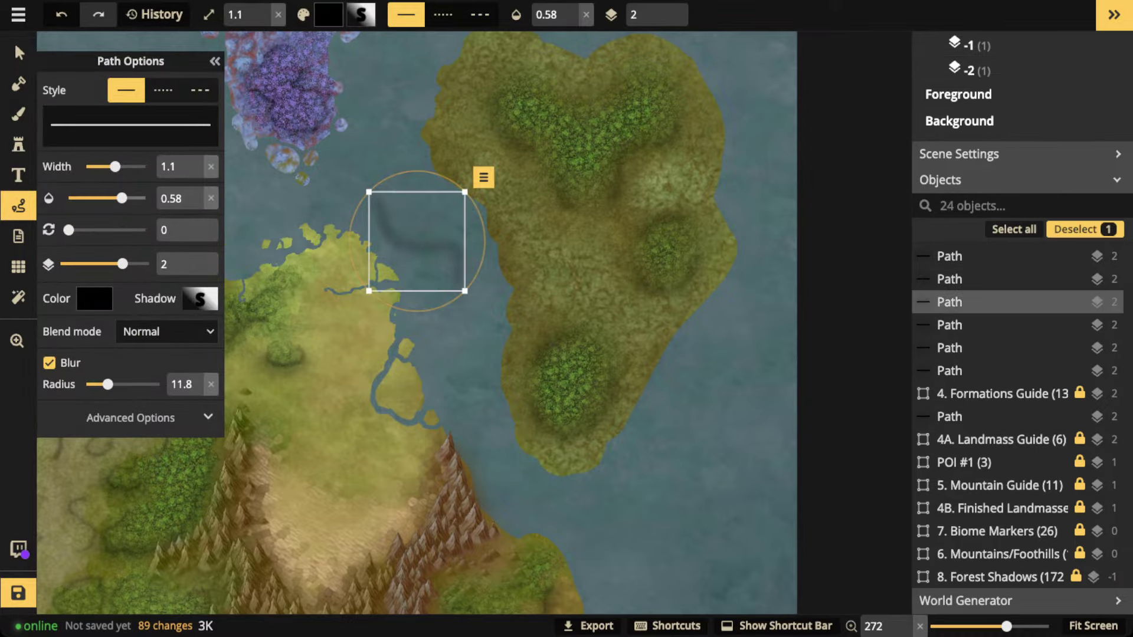
{"action": "left_click_drag", "start_coordinate": [121, 198], "coordinate": [145, 198]}
{"action": "left_click_drag", "start_coordinate": [103, 167], "coordinate": [99, 166]}
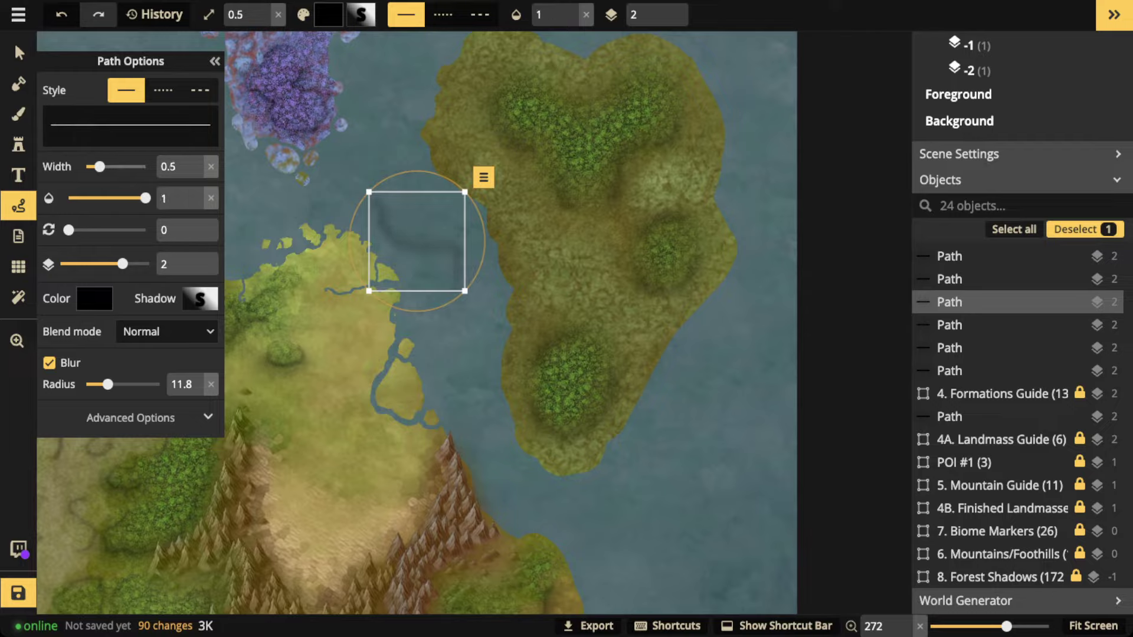
{"action": "left_click_drag", "start_coordinate": [108, 385], "coordinate": [106, 384]}
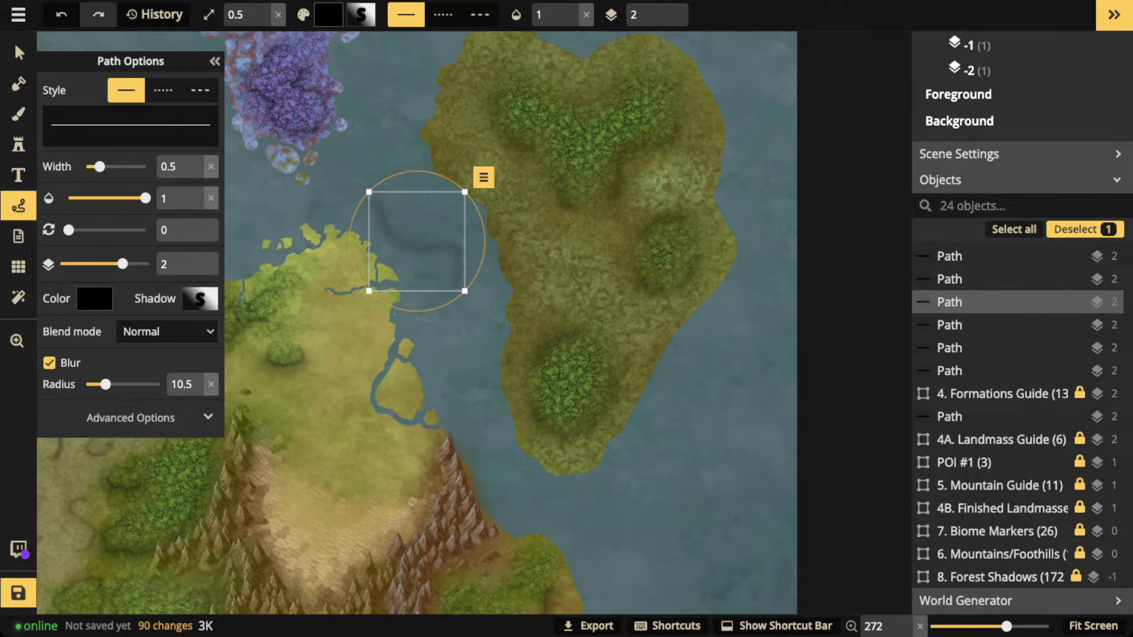
{"action": "key", "text": "Delete"}
- Draw blurred landscape shadow paths in the island's central clearing and along the ground northeast of its southern forest
{"action": "scroll", "coordinate": [576, 275], "scroll_direction": "up", "scroll_amount": 5}
{"action": "scroll", "coordinate": [555, 508], "scroll_direction": "up", "scroll_amount": 4}
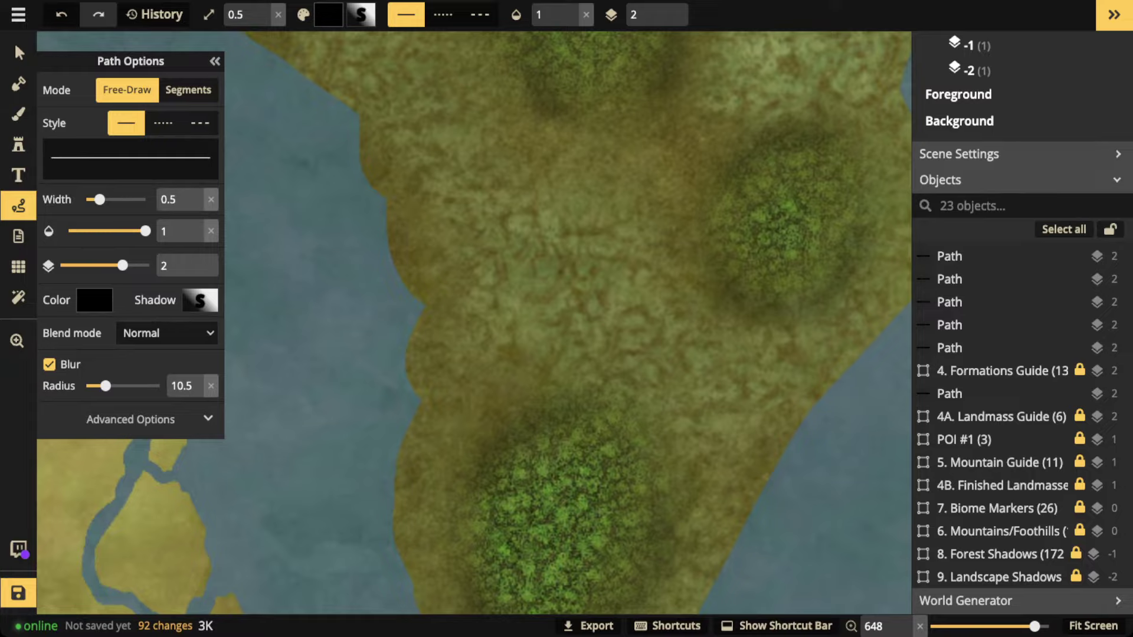
{"action": "mouse_move", "coordinate": [643, 258]}
{"action": "left_mouse_down"}
{"action": "mouse_move", "coordinate": [596, 256]}
{"action": "mouse_move", "coordinate": [557, 284]}
{"action": "mouse_move", "coordinate": [500, 289]}
{"action": "left_mouse_up"}
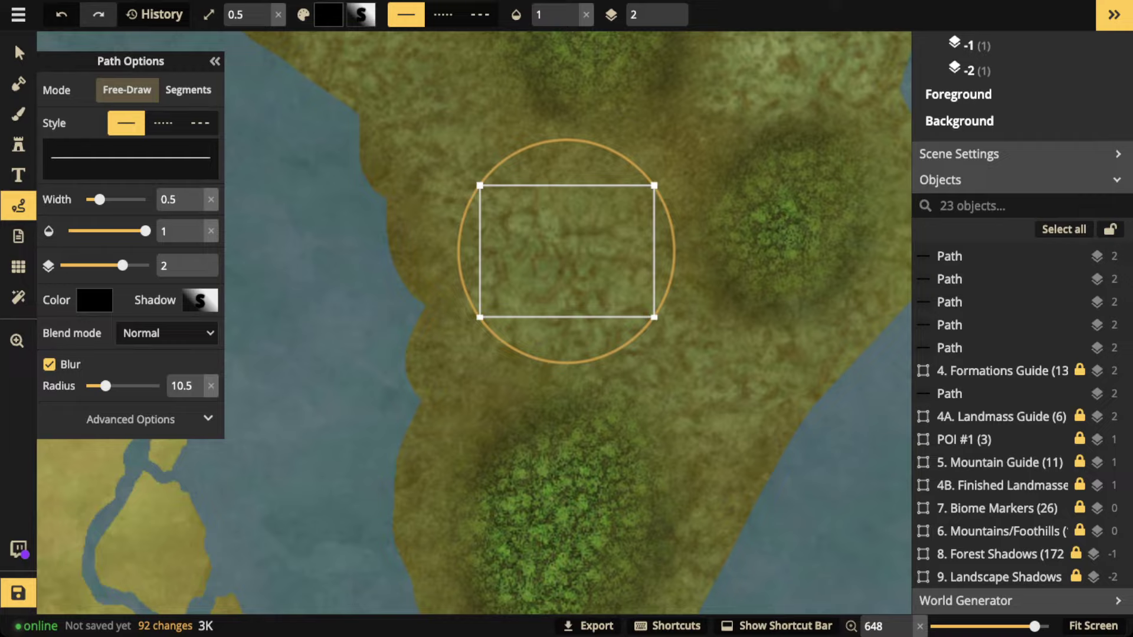
{"action": "key", "text": "Return"}
{"action": "key", "text": "Escape"}
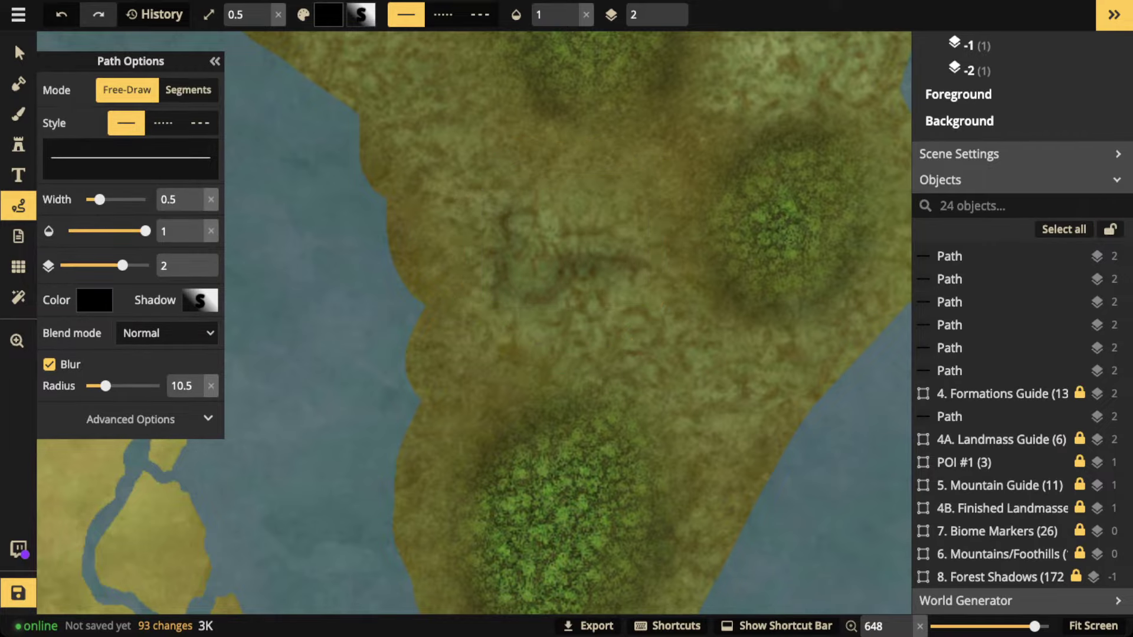
{"action": "left_click_drag", "start_coordinate": [745, 383], "coordinate": [661, 541]}
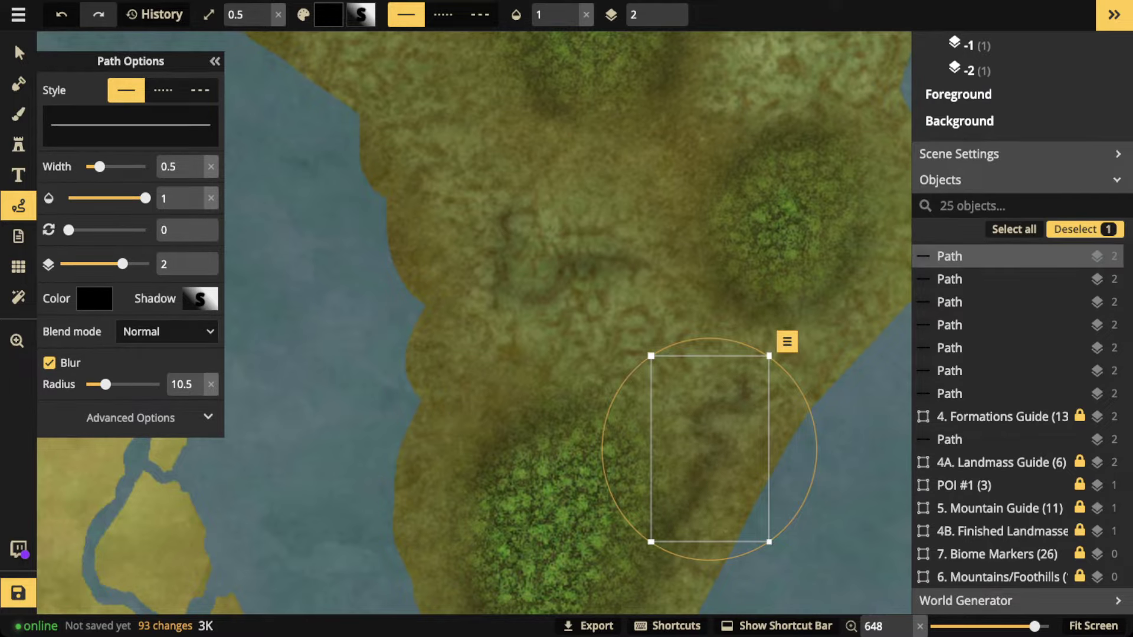
{"action": "key", "text": "Escape"}
- Draw blurred landscape shadow paths in the pale clearing north of the eastern forest and along the island's western side
{"action": "key", "text": "space"}
{"action": "left_click_drag", "start_coordinate": [590, 265], "coordinate": [458, 401]}
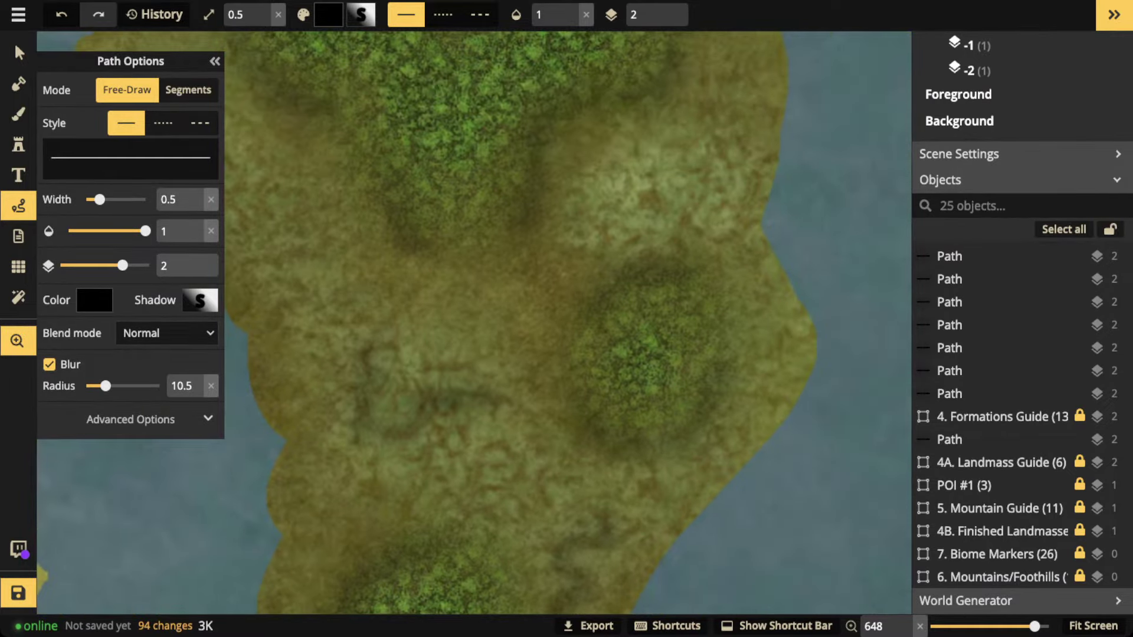
{"action": "mouse_move", "coordinate": [685, 230]}
{"action": "left_mouse_down"}
{"action": "mouse_move", "coordinate": [664, 209]}
{"action": "mouse_move", "coordinate": [658, 153]}
{"action": "mouse_move", "coordinate": [703, 134]}
{"action": "mouse_move", "coordinate": [735, 88]}
{"action": "mouse_move", "coordinate": [890, 193]}
{"action": "left_mouse_up"}
{"action": "key", "text": "Escape"}
{"action": "key", "text": "space"}
{"action": "mouse_move", "coordinate": [463, 358]}
{"action": "left_mouse_down"}
{"action": "mouse_move", "coordinate": [441, 356]}
{"action": "mouse_move", "coordinate": [412, 295]}
{"action": "mouse_move", "coordinate": [357, 239]}
{"action": "mouse_move", "coordinate": [342, 264]}
{"action": "left_mouse_up"}
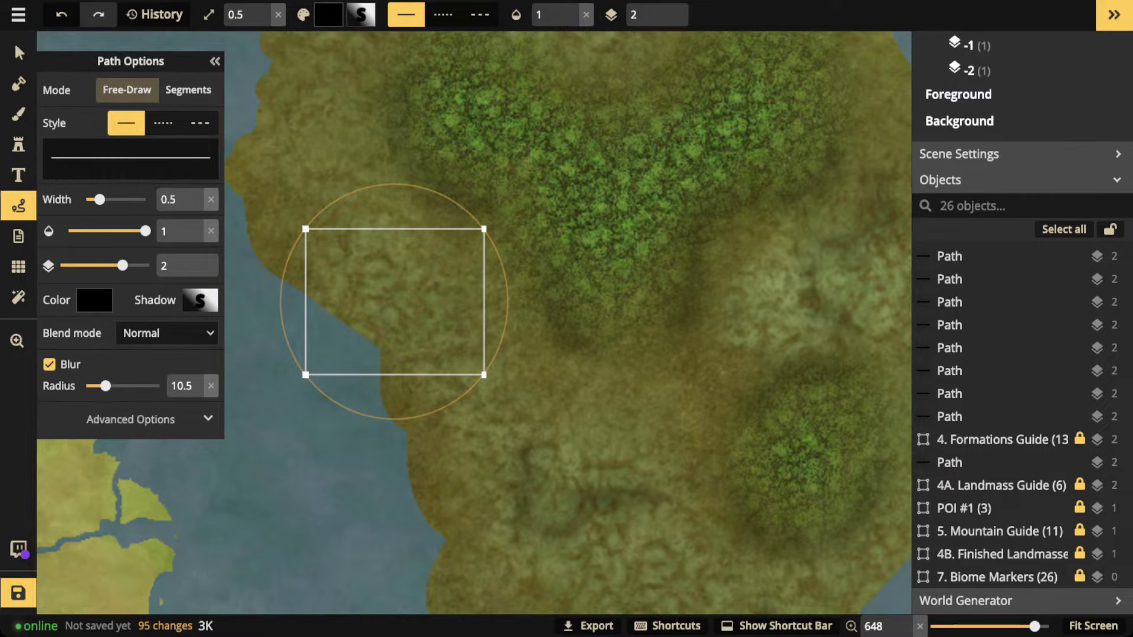
{"action": "key", "text": "Escape"}
- Draw blurred landscape shadow paths below the island's northern coastal notch and along its northwest shore
{"action": "key", "text": "space"}
{"action": "left_click_drag", "start_coordinate": [531, 177], "coordinate": [556, 399]}
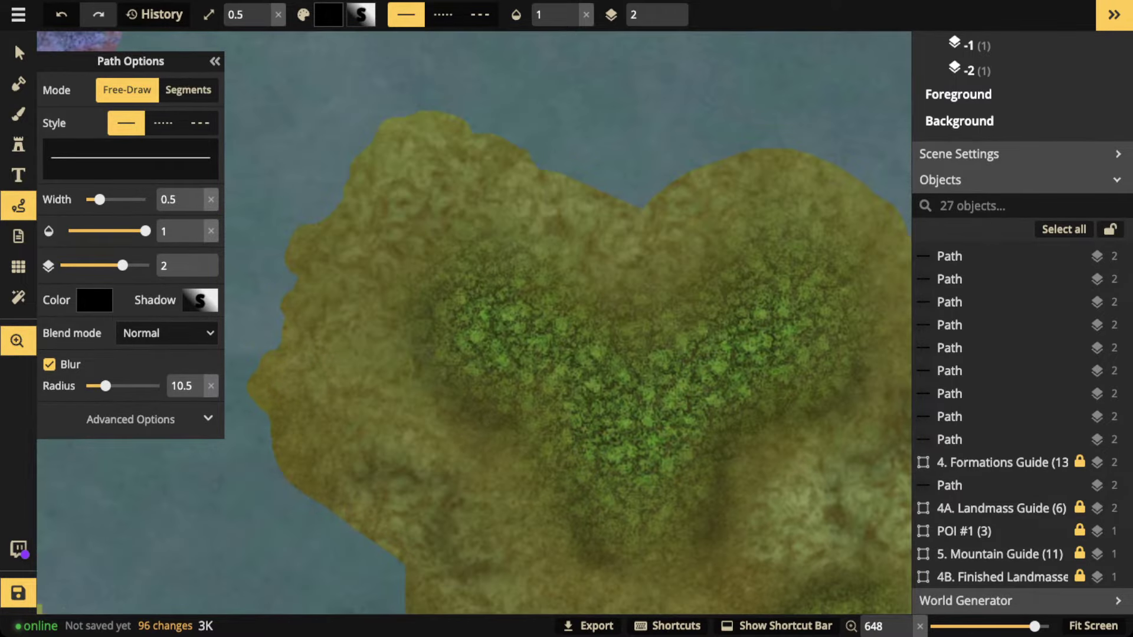
{"action": "mouse_move", "coordinate": [568, 217]}
{"action": "left_mouse_down"}
{"action": "mouse_move", "coordinate": [666, 273]}
{"action": "mouse_move", "coordinate": [696, 206]}
{"action": "mouse_move", "coordinate": [712, 199]}
{"action": "left_mouse_up"}
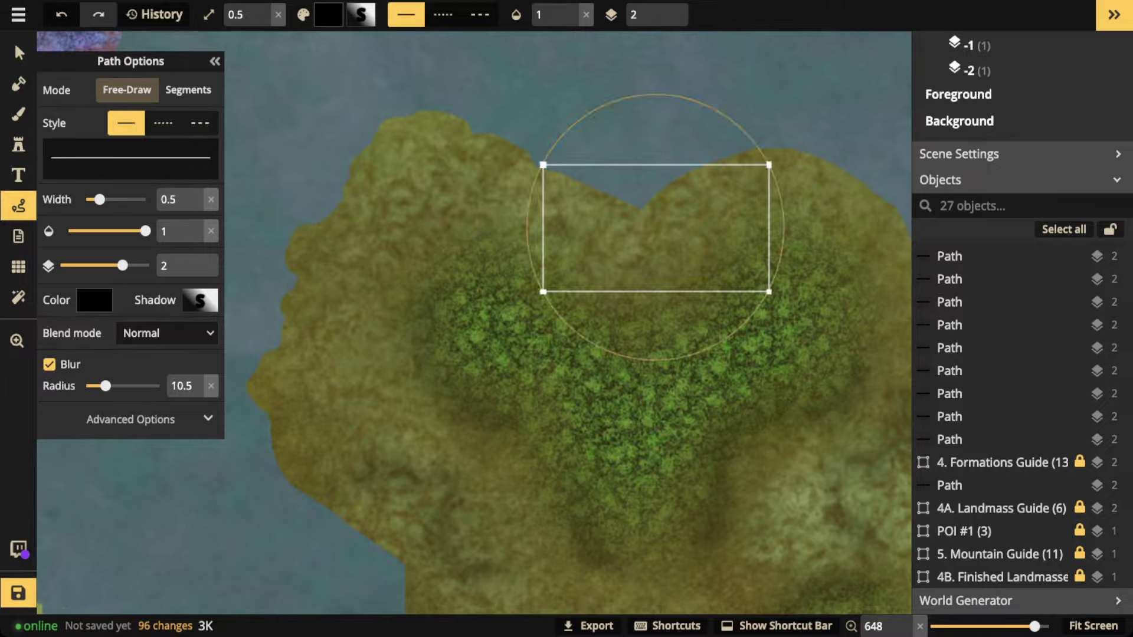
{"action": "key", "text": "Escape"}
{"action": "left_click_drag", "start_coordinate": [378, 266], "coordinate": [316, 330]}
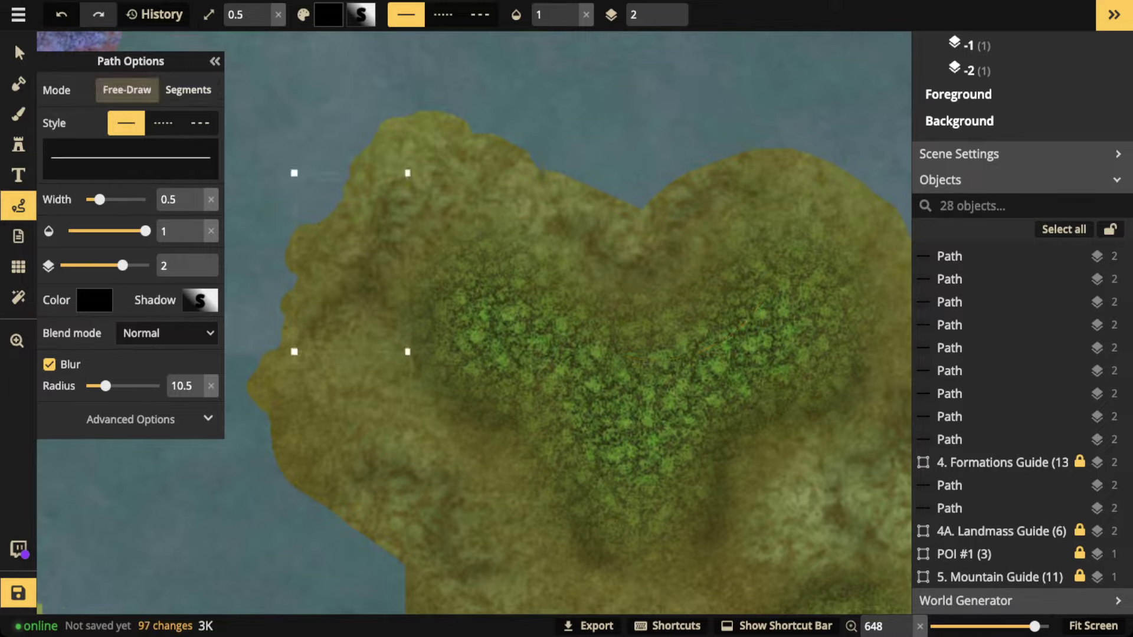
{"action": "key", "text": "Escape"}
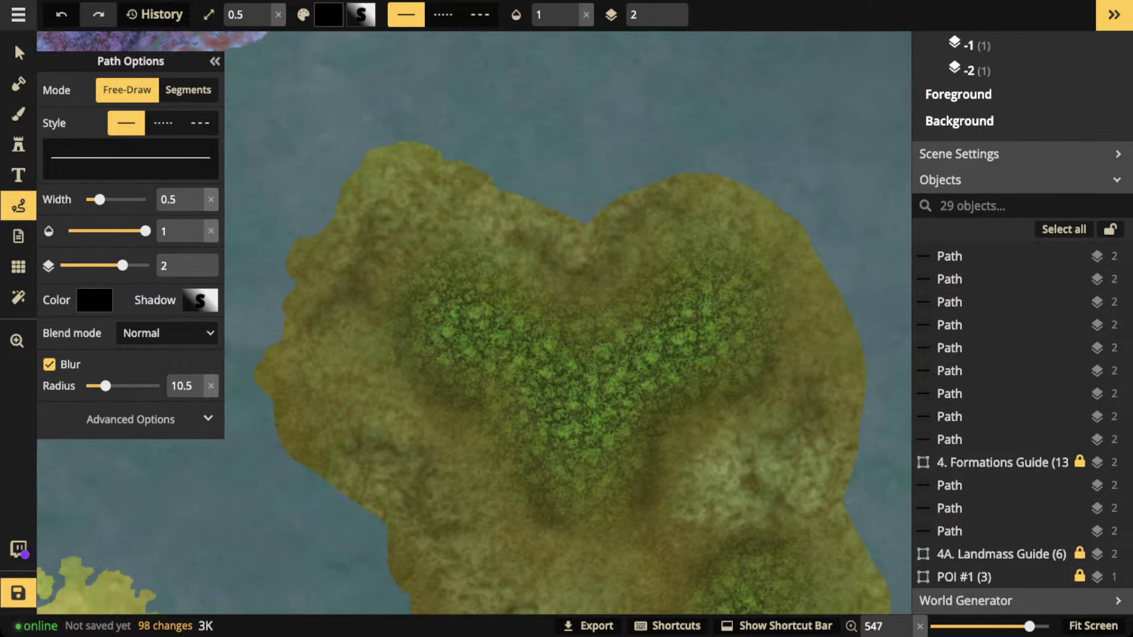
- Examine the whole map to compare the shaded northeast island with the other landmasses
{"action": "left_click", "coordinate": [14, 43]}
{"action": "scroll", "coordinate": [512, 348], "scroll_direction": "down", "scroll_amount": 10}
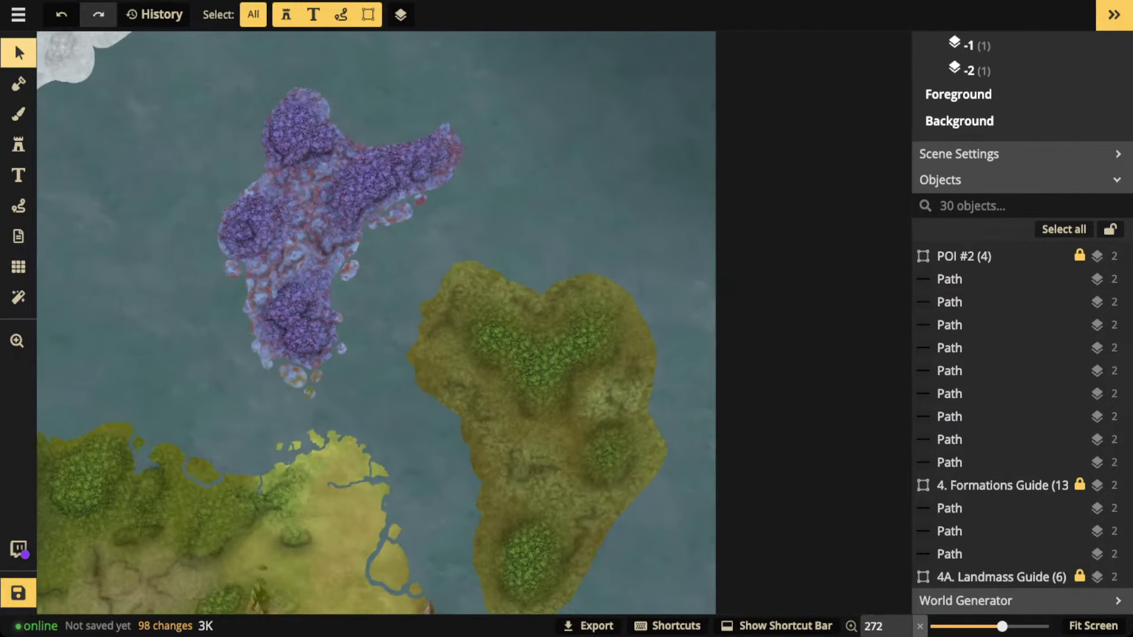
{"action": "key", "text": "space"}
{"action": "left_click_drag", "start_coordinate": [511, 349], "coordinate": [587, 240]}
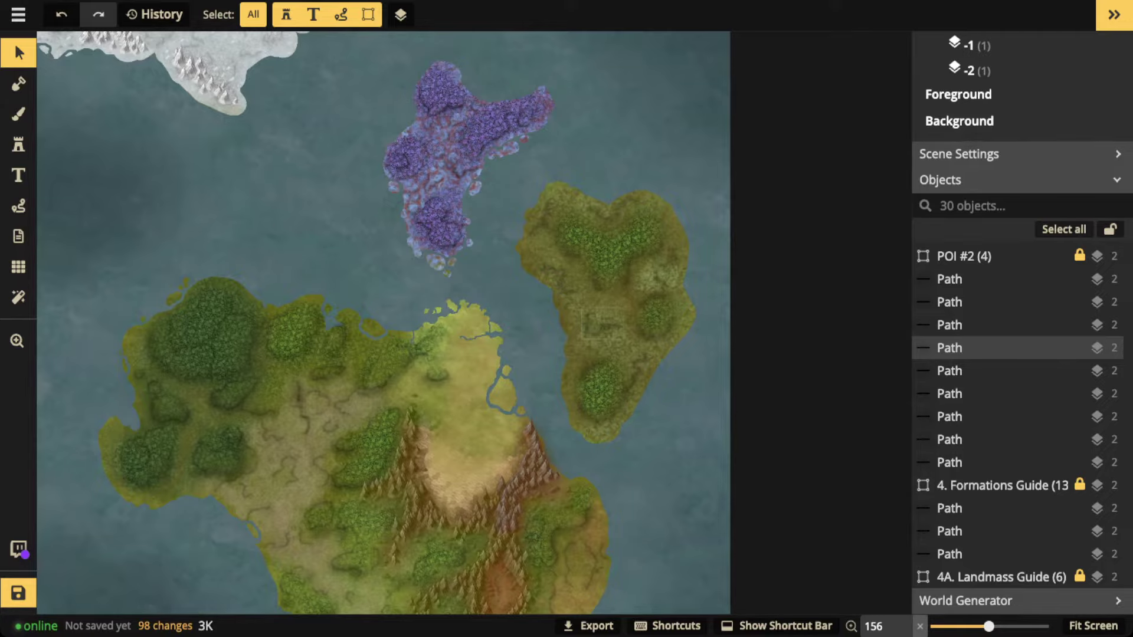
{"action": "scroll", "coordinate": [641, 329], "scroll_direction": "down", "scroll_amount": 5}
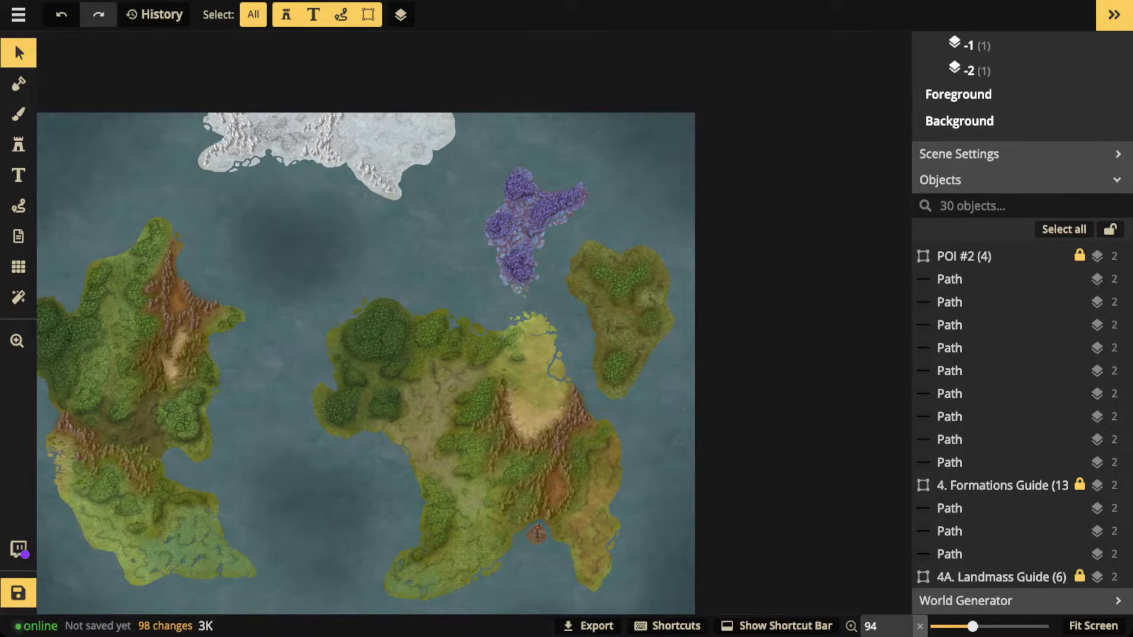
{"action": "scroll", "coordinate": [285, 278], "scroll_direction": "down", "scroll_amount": 2}
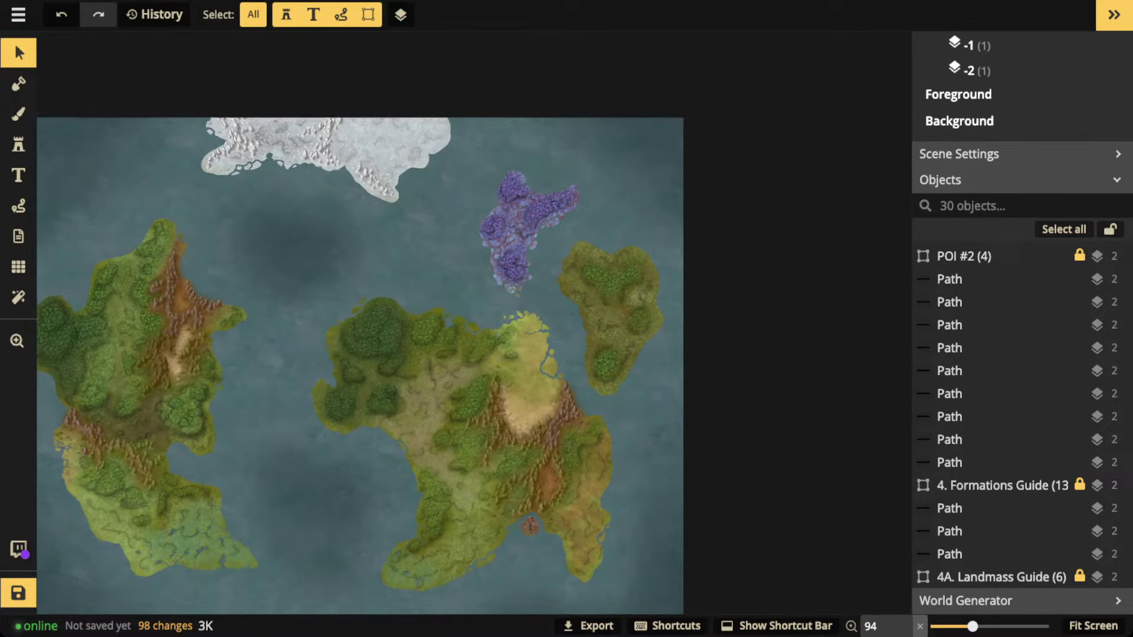
{"action": "left_click_drag", "start_coordinate": [286, 279], "coordinate": [455, 220]}
{"action": "scroll", "coordinate": [470, 234], "scroll_direction": "up", "scroll_amount": 2}
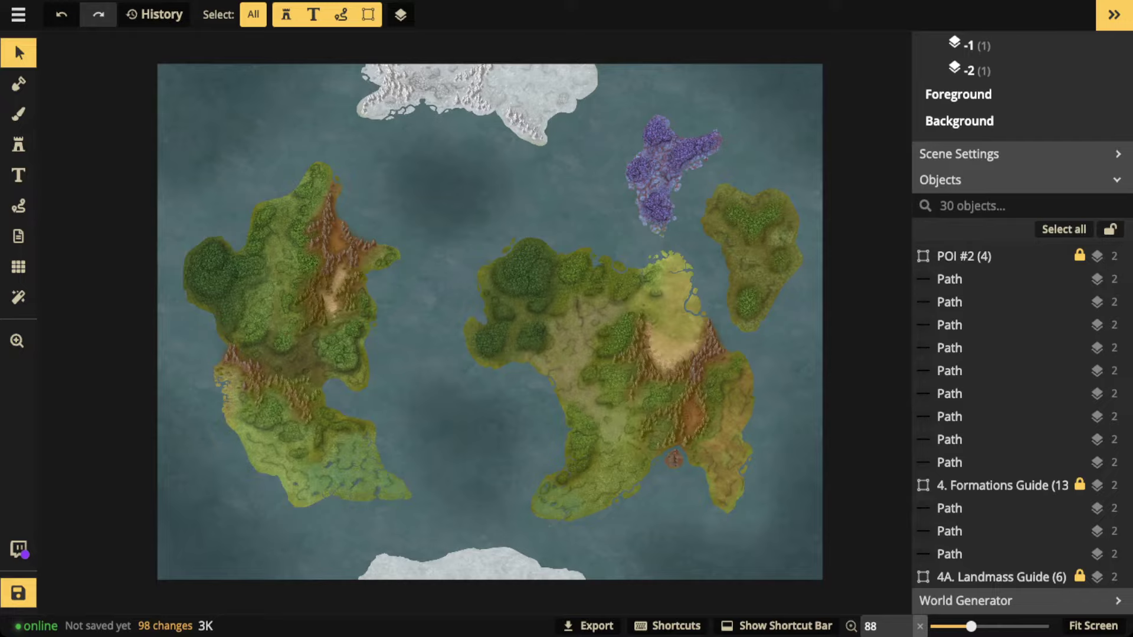
- Open the POI #1 group for editing and set the opacity of its 1. Markers subgroup to 1
{"action": "scroll", "coordinate": [1004, 407], "scroll_direction": "down", "scroll_amount": 3}
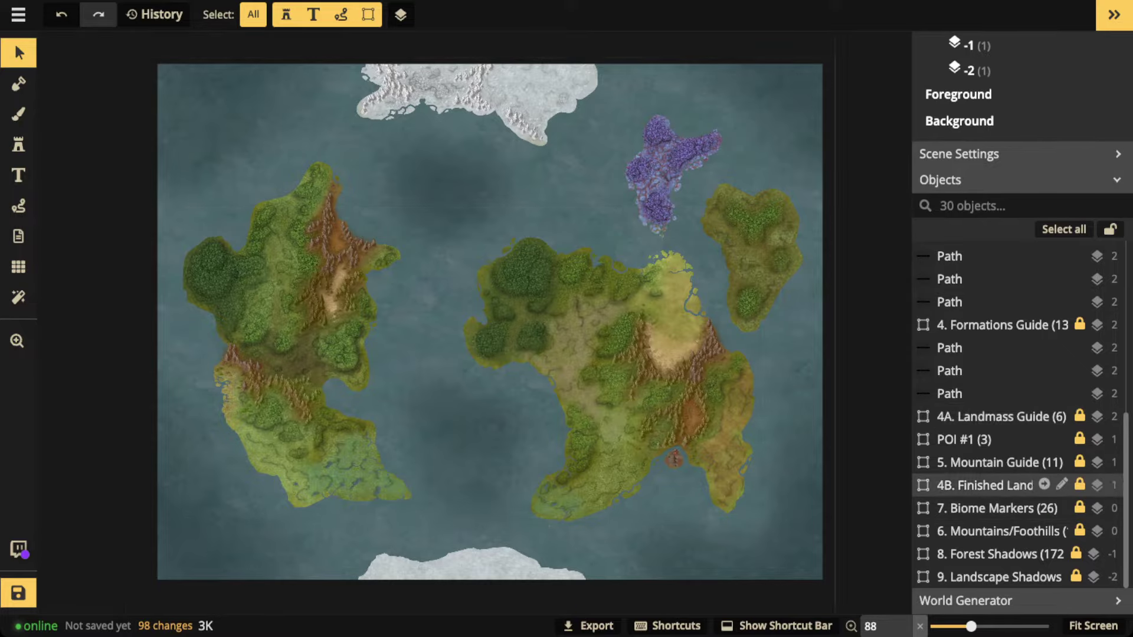
{"action": "left_click", "coordinate": [974, 439]}
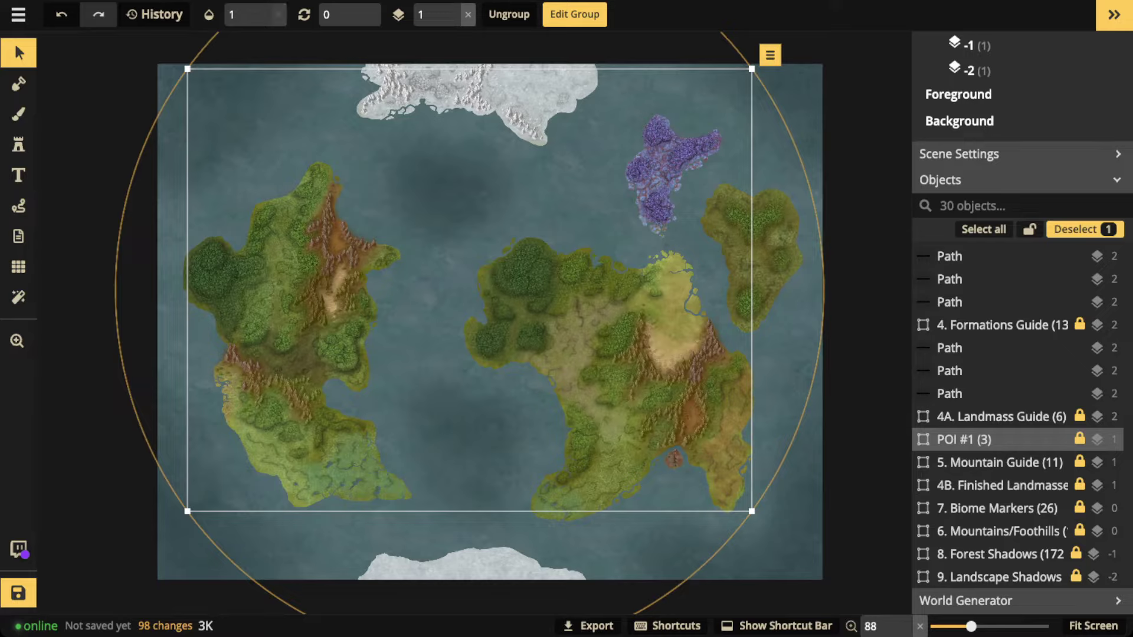
{"action": "left_click", "coordinate": [1061, 438]}
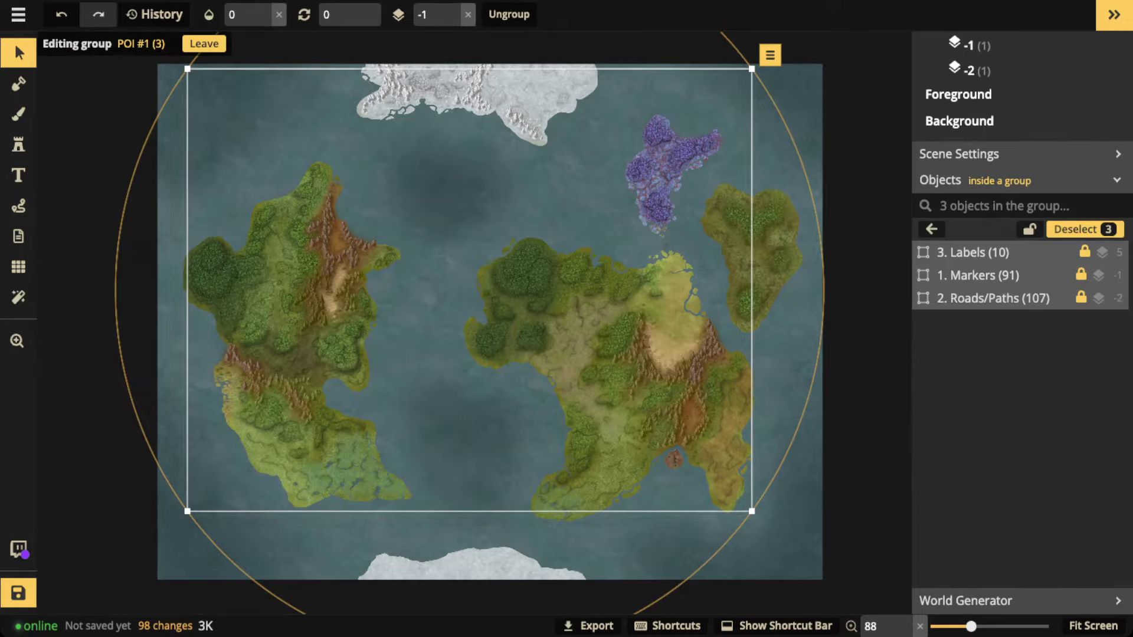
{"action": "scroll", "coordinate": [286, 277], "scroll_direction": "up", "scroll_amount": 5}
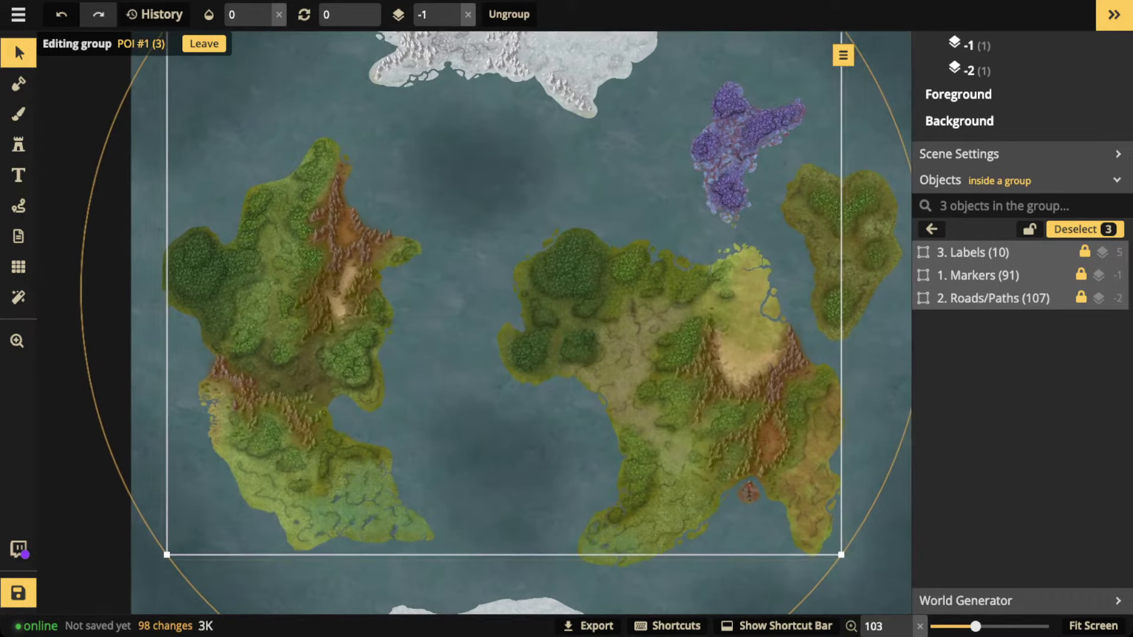
{"action": "scroll", "coordinate": [260, 254], "scroll_direction": "up", "scroll_amount": 4}
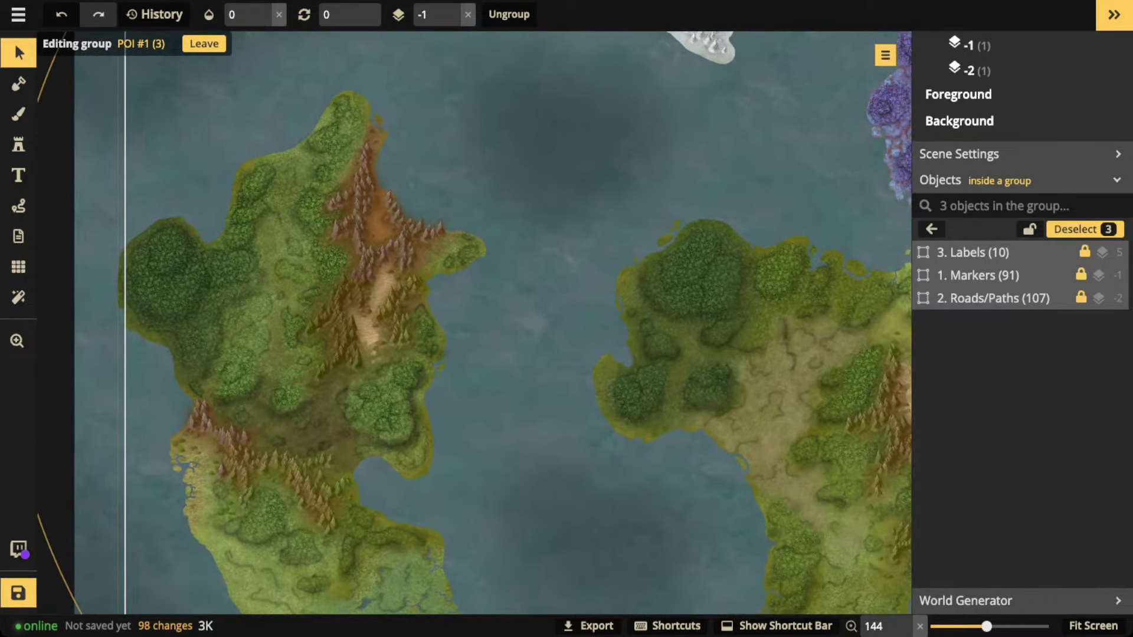
{"action": "scroll", "coordinate": [260, 254], "scroll_direction": "up", "scroll_amount": 4}
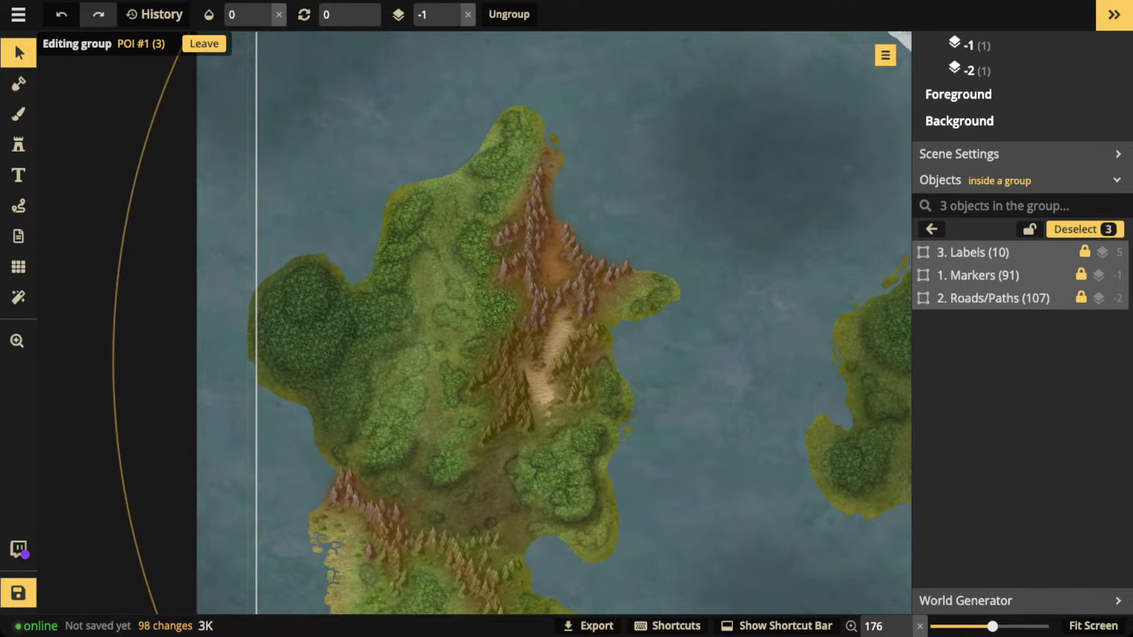
{"action": "scroll", "coordinate": [414, 287], "scroll_direction": "up", "scroll_amount": 5}
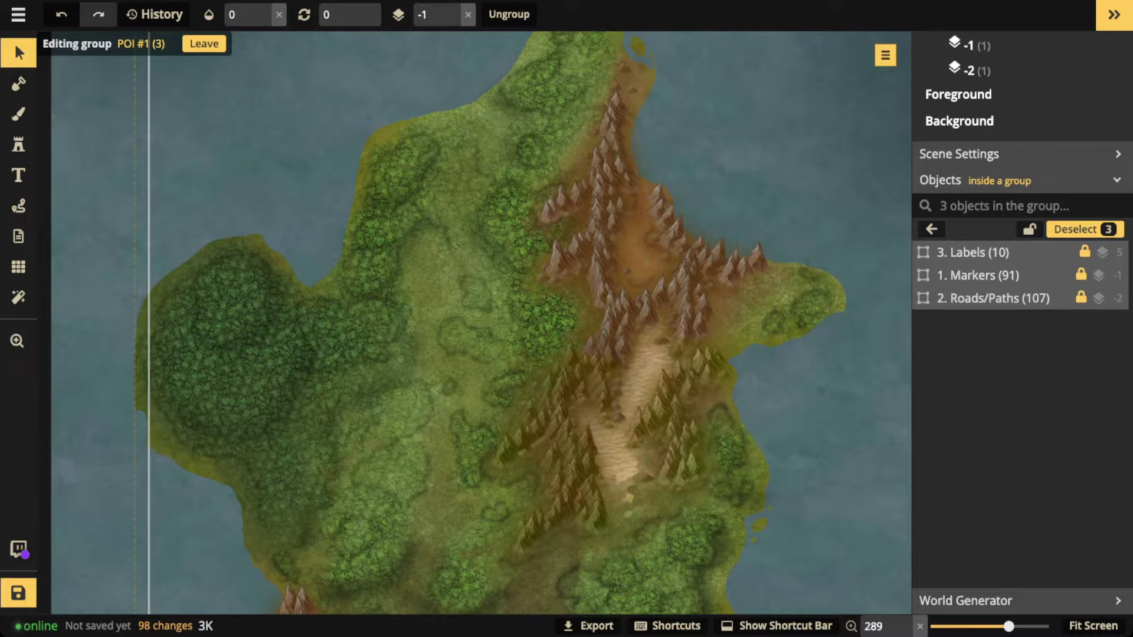
{"action": "left_click", "coordinate": [978, 275]}
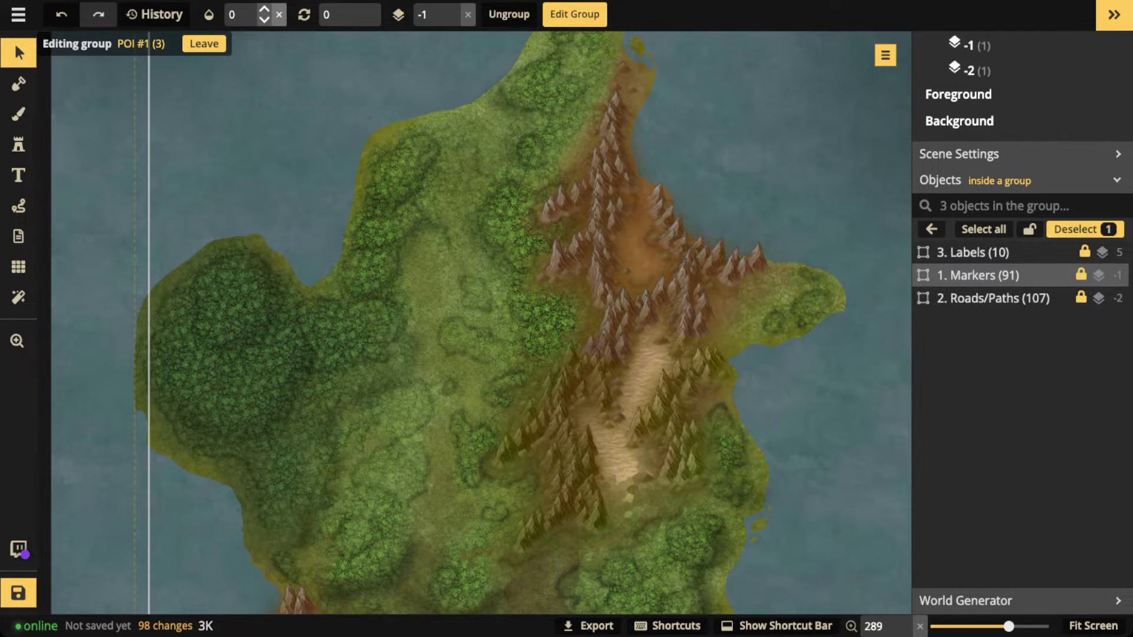
{"action": "left_click", "coordinate": [263, 9]}
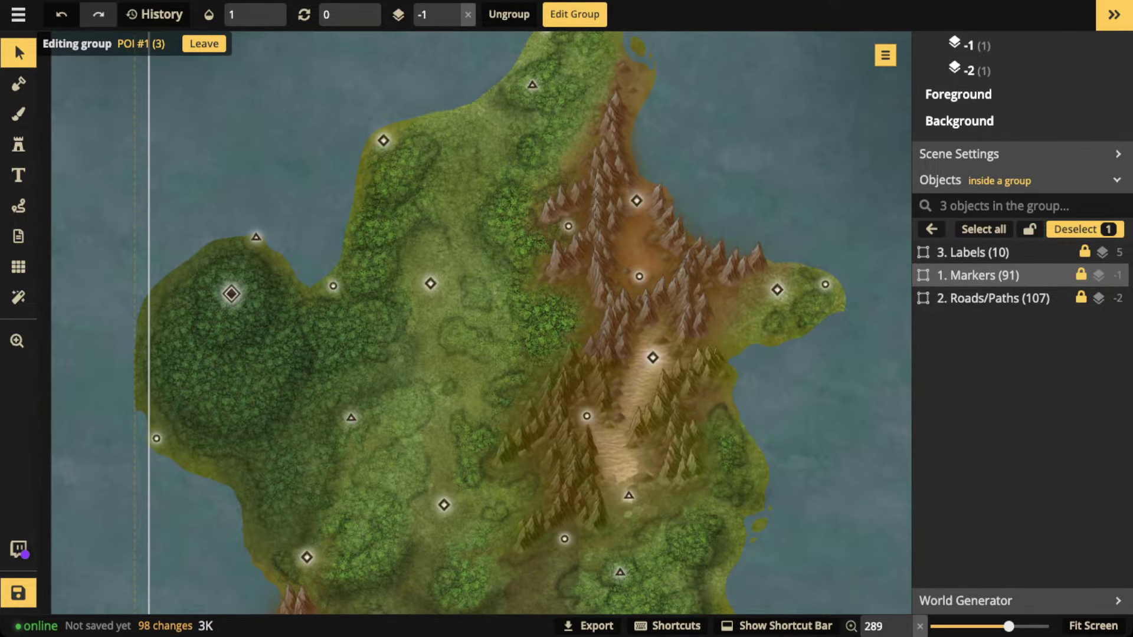
- Set the opacity of the 2. Roads/Paths subgroup to 1
{"action": "scroll", "coordinate": [441, 183], "scroll_direction": "down", "scroll_amount": 3}
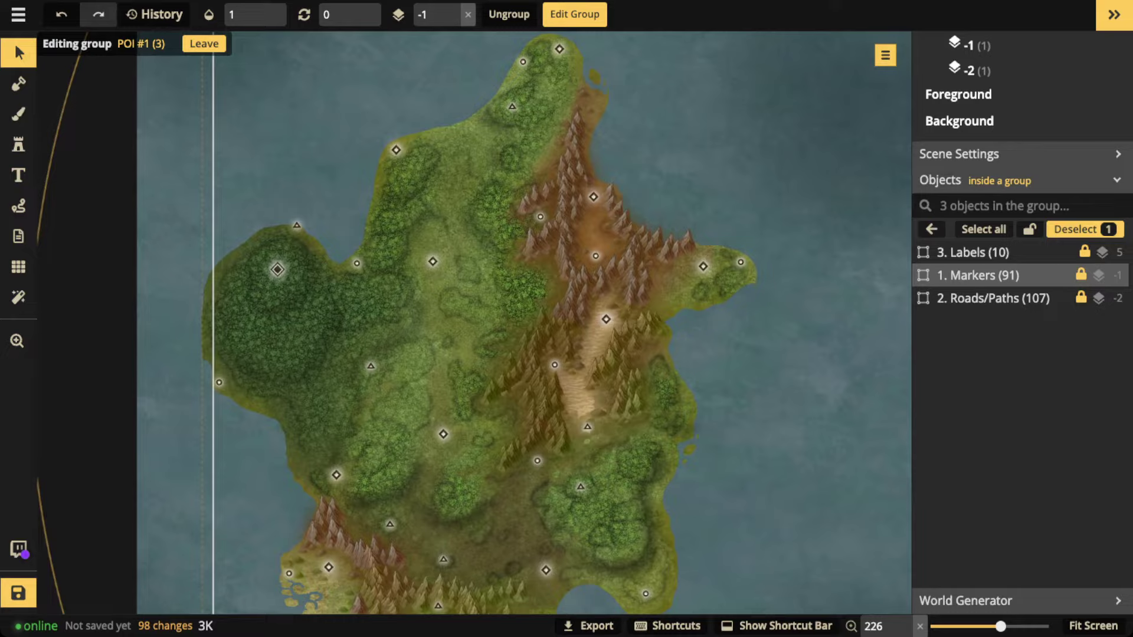
{"action": "key", "text": "space"}
{"action": "left_click_drag", "start_coordinate": [474, 323], "coordinate": [481, 294]}
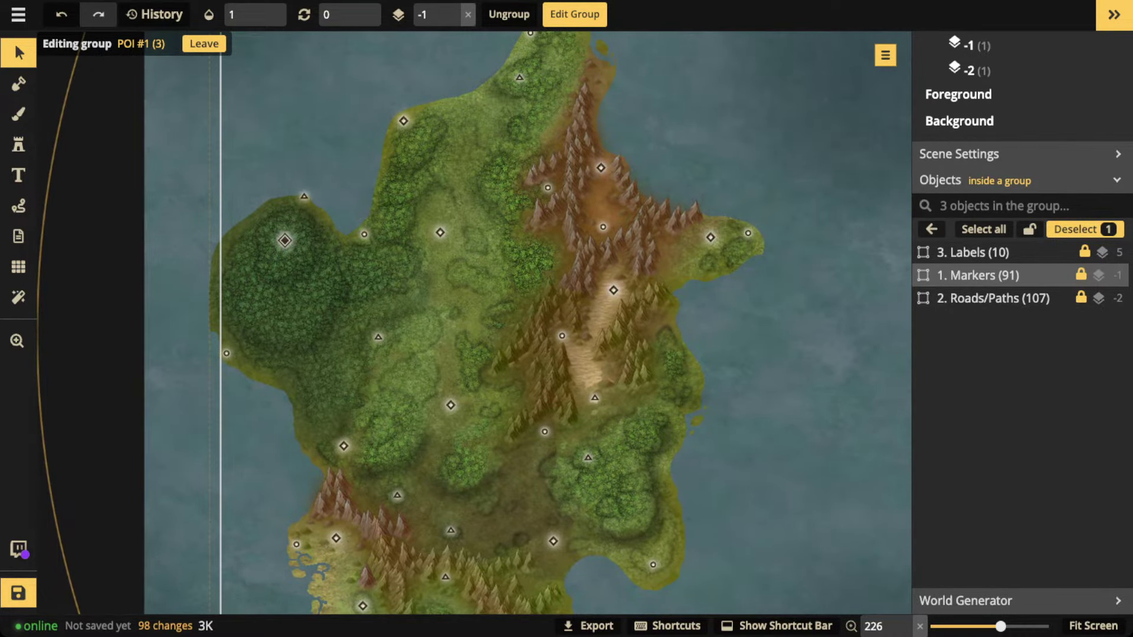
{"action": "left_click", "coordinate": [991, 298]}
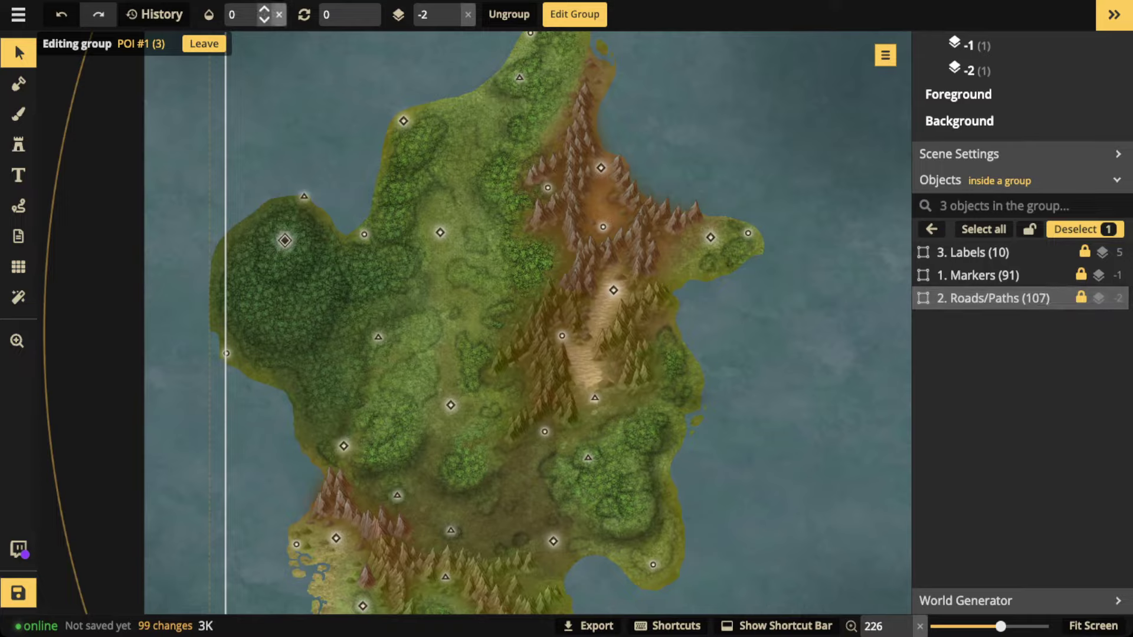
{"action": "left_click", "coordinate": [264, 9]}
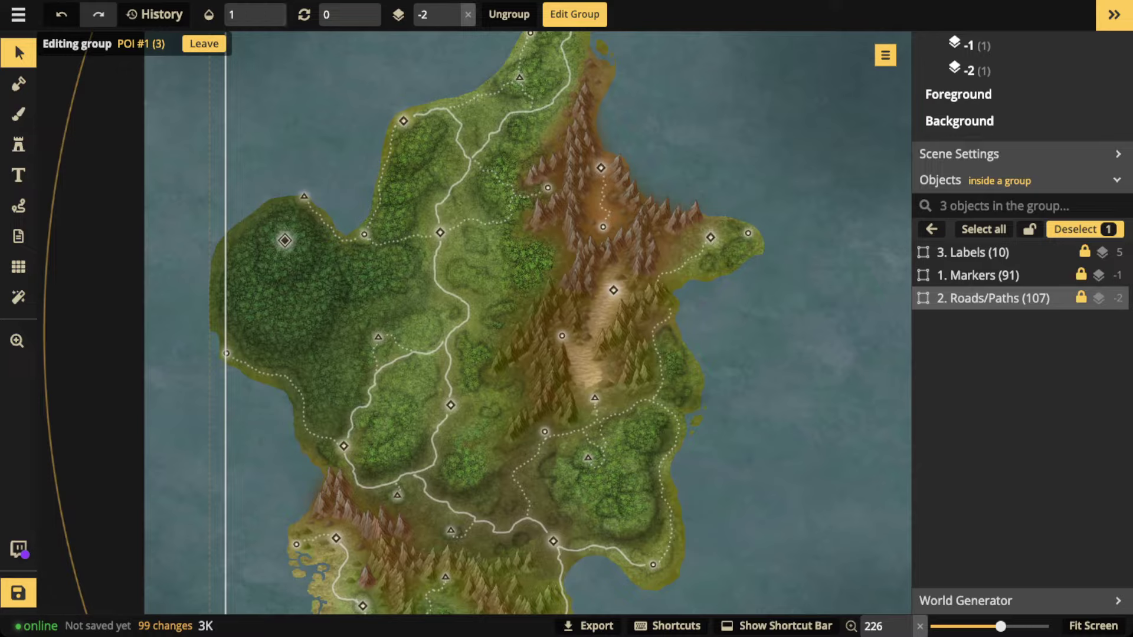
- Turn off path blur, draw a short curved test path and a winding one in the sea east of the western continent, deleting each
{"action": "left_click", "coordinate": [18, 206]}
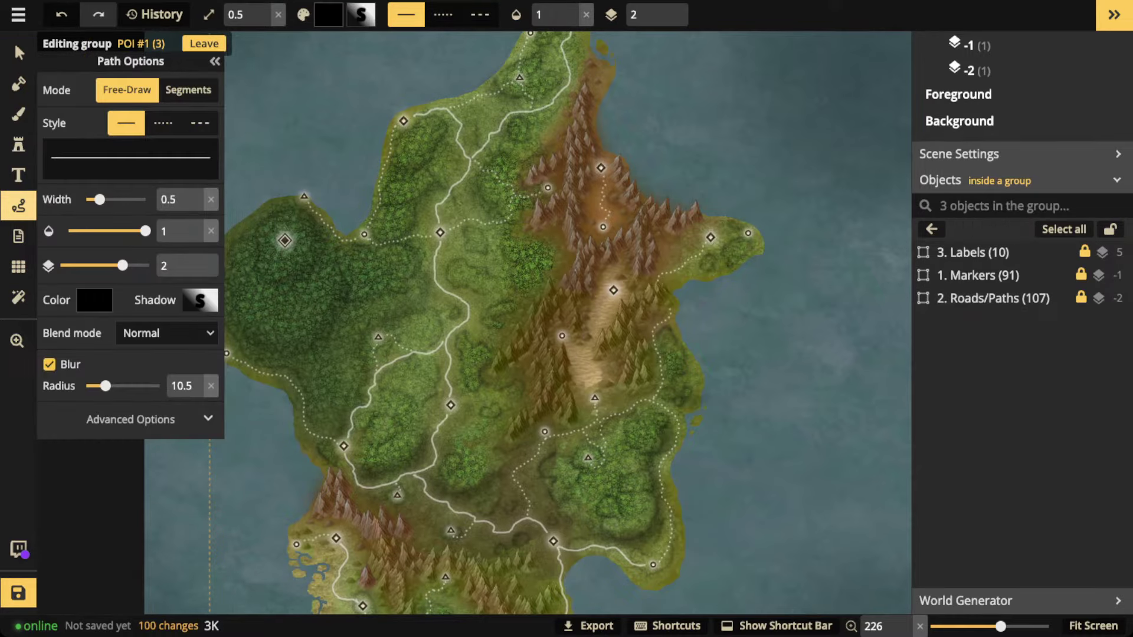
{"action": "left_click", "coordinate": [49, 364]}
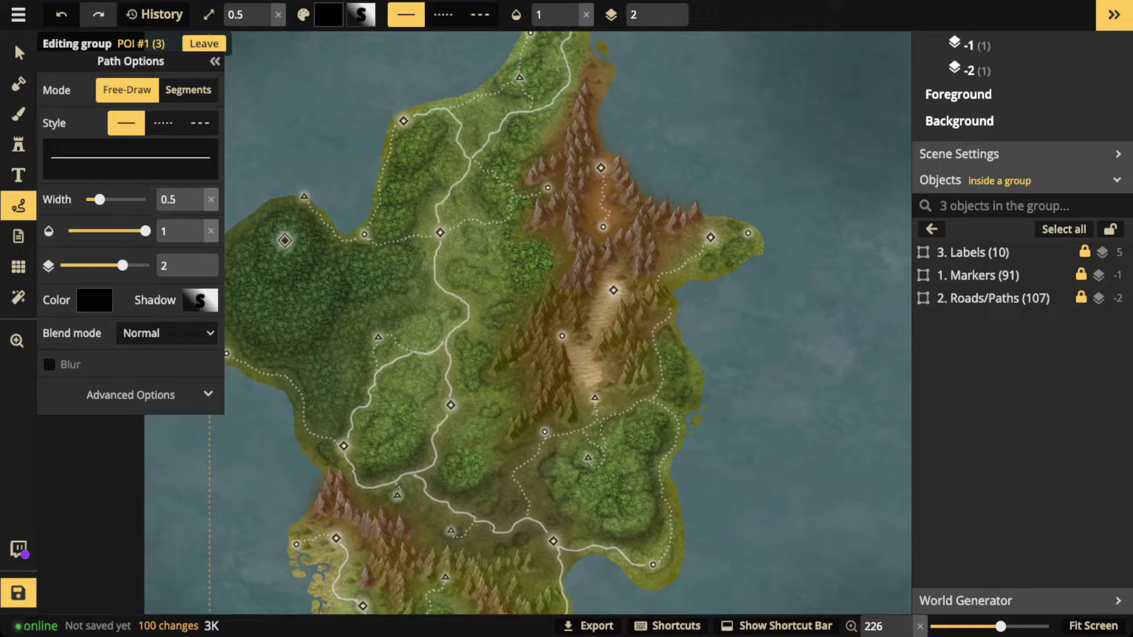
{"action": "left_click_drag", "start_coordinate": [807, 320], "coordinate": [752, 424]}
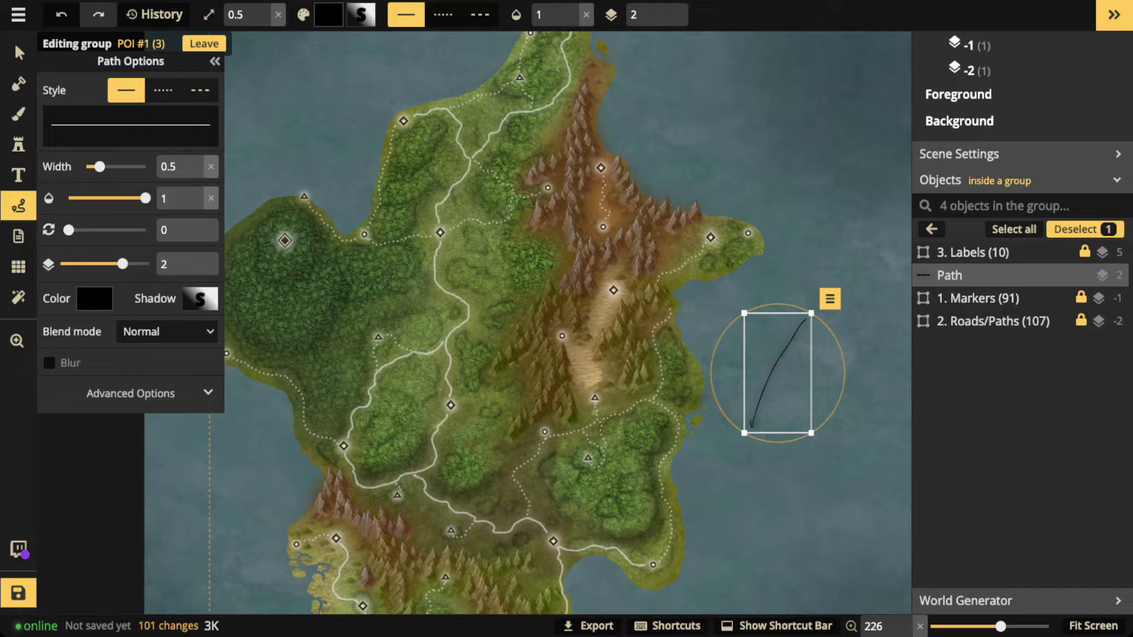
{"action": "key", "text": "Delete"}
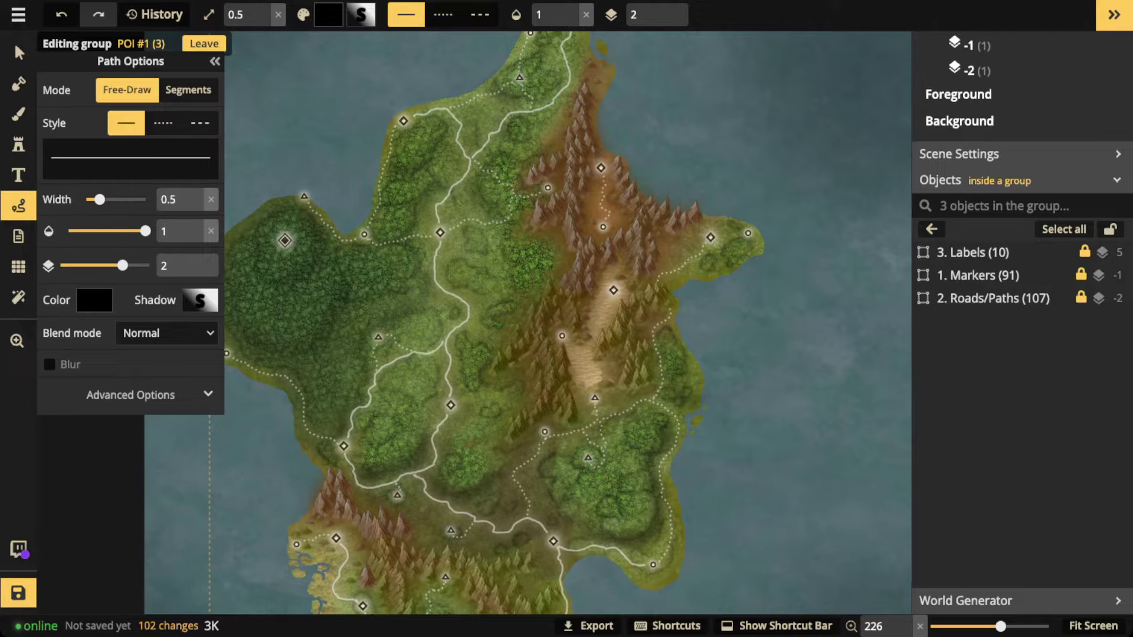
{"action": "mouse_move", "coordinate": [754, 323]}
{"action": "left_mouse_down"}
{"action": "mouse_move", "coordinate": [766, 344]}
{"action": "mouse_move", "coordinate": [782, 347]}
{"action": "mouse_move", "coordinate": [782, 373]}
{"action": "mouse_move", "coordinate": [738, 395]}
{"action": "mouse_move", "coordinate": [729, 422]}
{"action": "mouse_move", "coordinate": [804, 423]}
{"action": "mouse_move", "coordinate": [805, 450]}
{"action": "mouse_move", "coordinate": [742, 492]}
{"action": "left_mouse_up"}
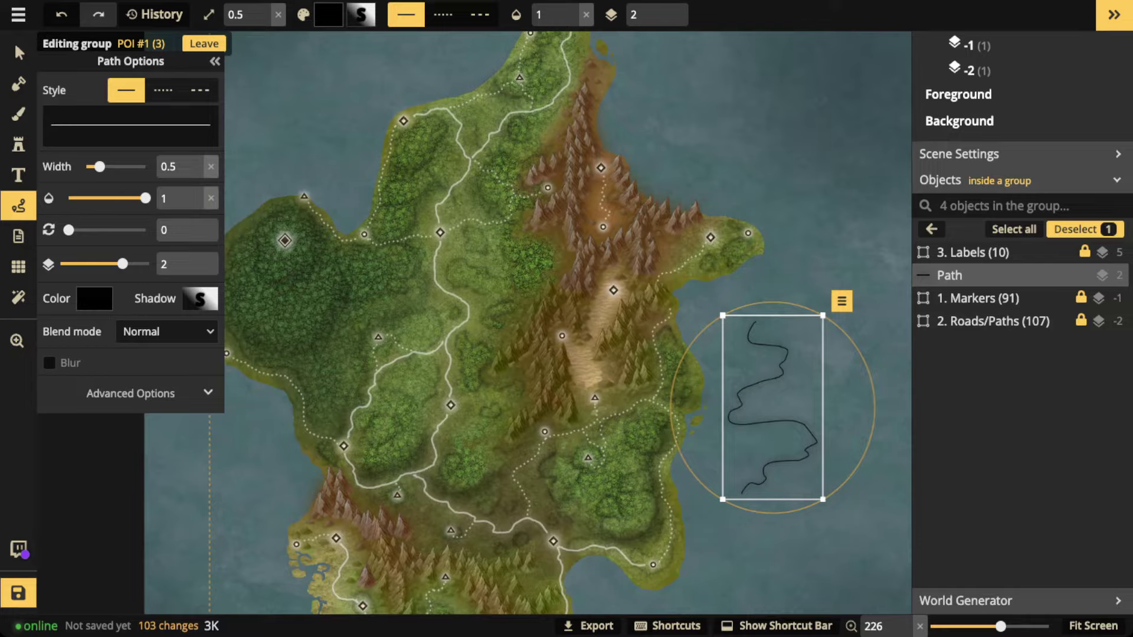
{"action": "key", "text": "Delete"}
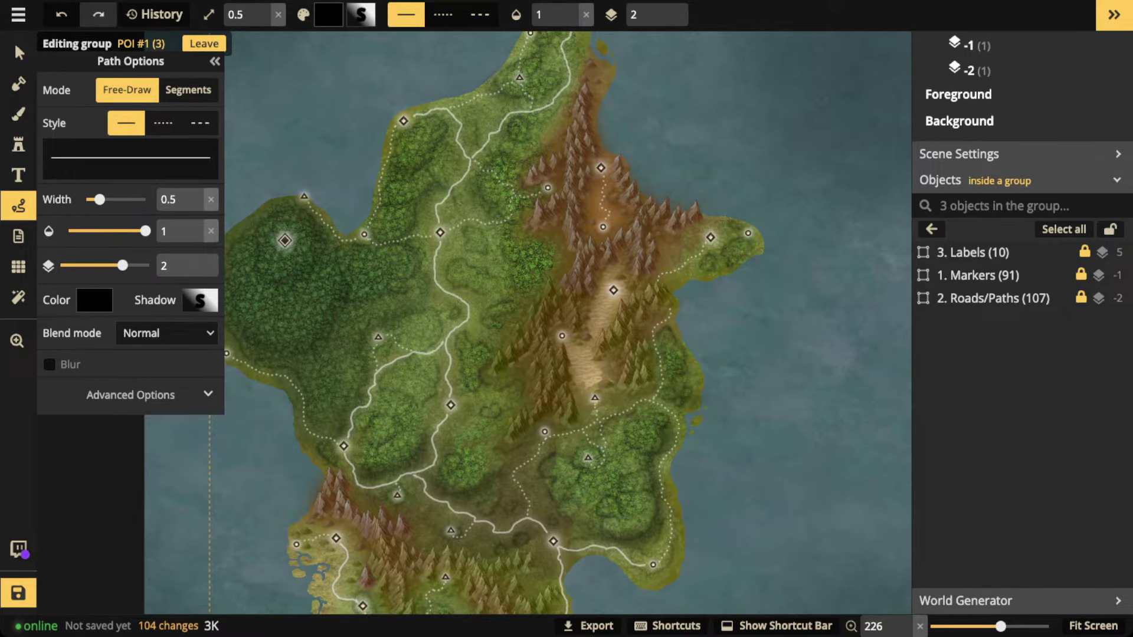
- Set the opacity of the 3. Labels subgroup to 1
{"action": "scroll", "coordinate": [440, 233], "scroll_direction": "up", "scroll_amount": 3}
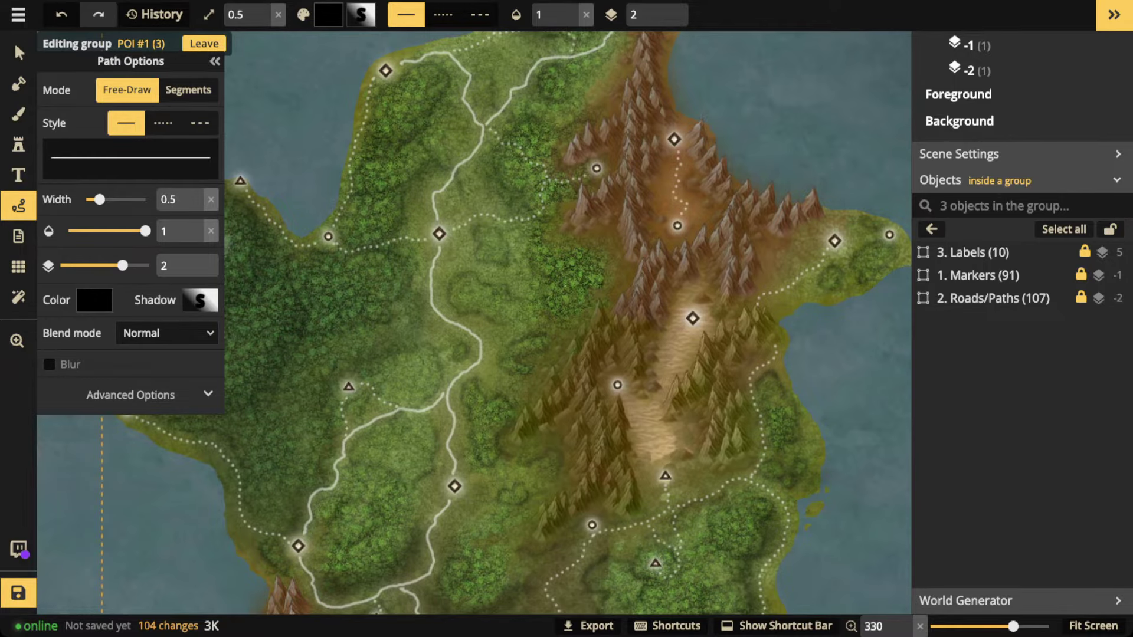
{"action": "left_click", "coordinate": [18, 53]}
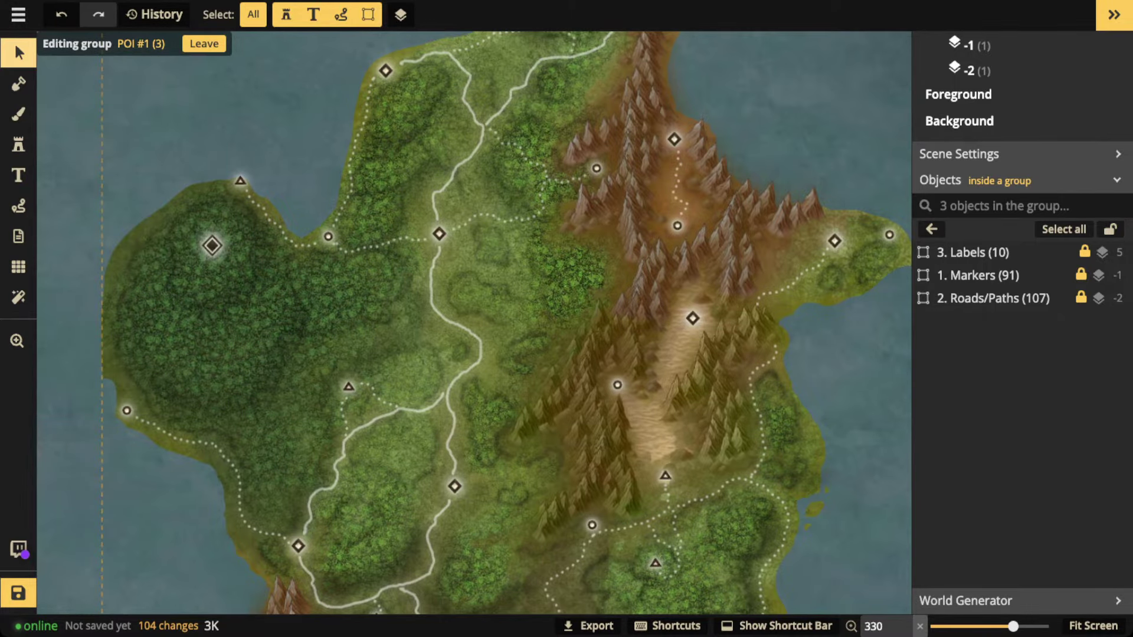
{"action": "scroll", "coordinate": [568, 449], "scroll_direction": "down", "scroll_amount": 1}
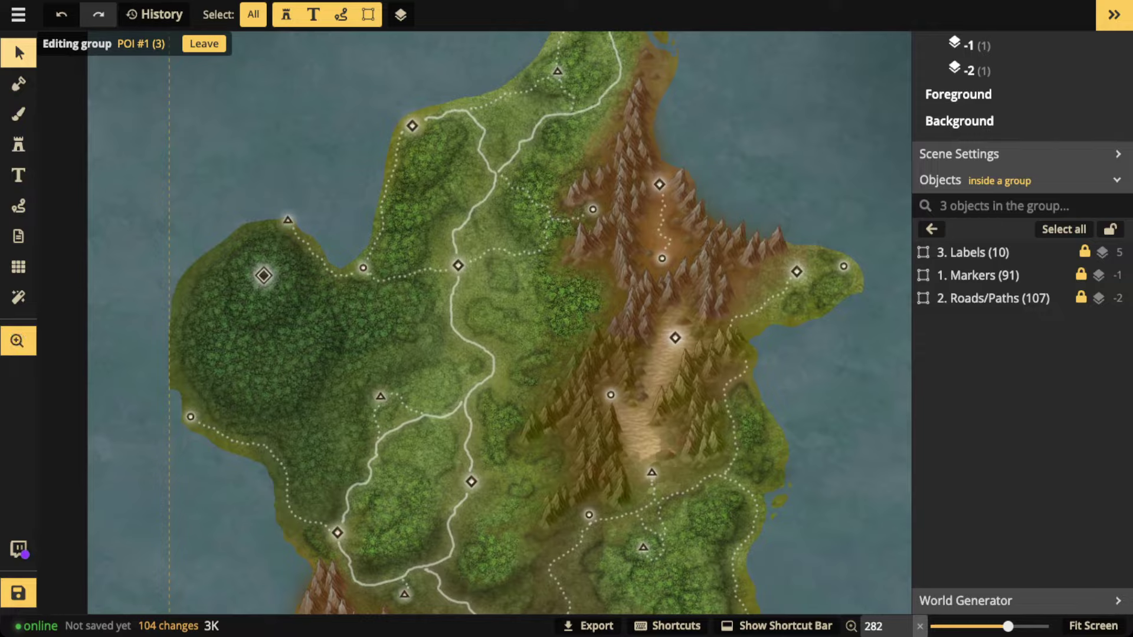
{"action": "left_click_drag", "start_coordinate": [568, 448], "coordinate": [554, 520]}
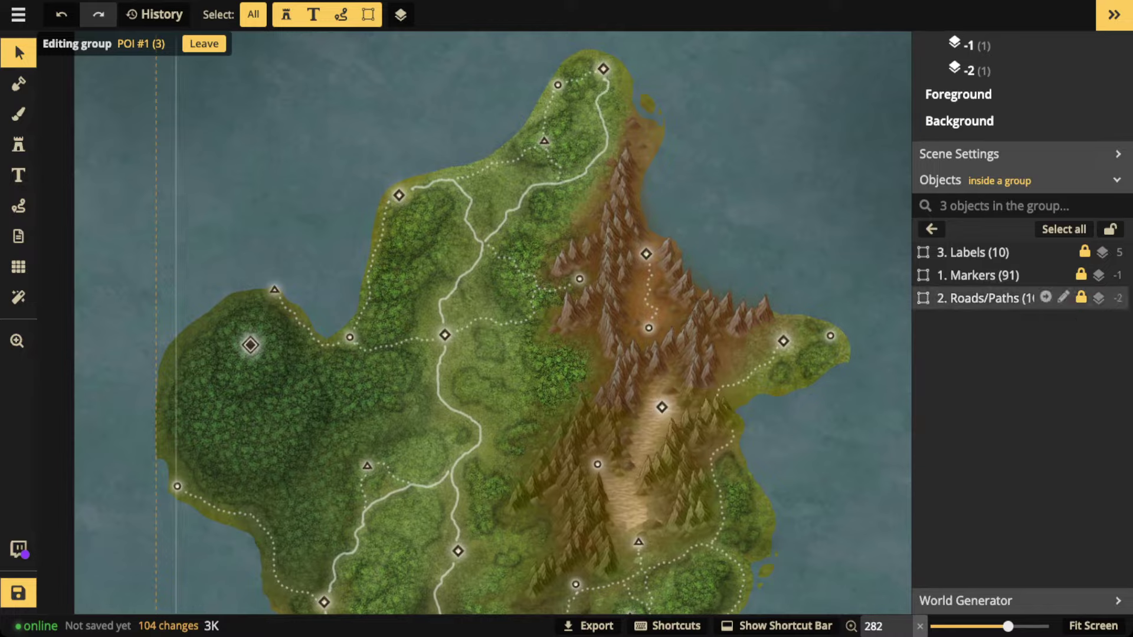
{"action": "left_click", "coordinate": [973, 252]}
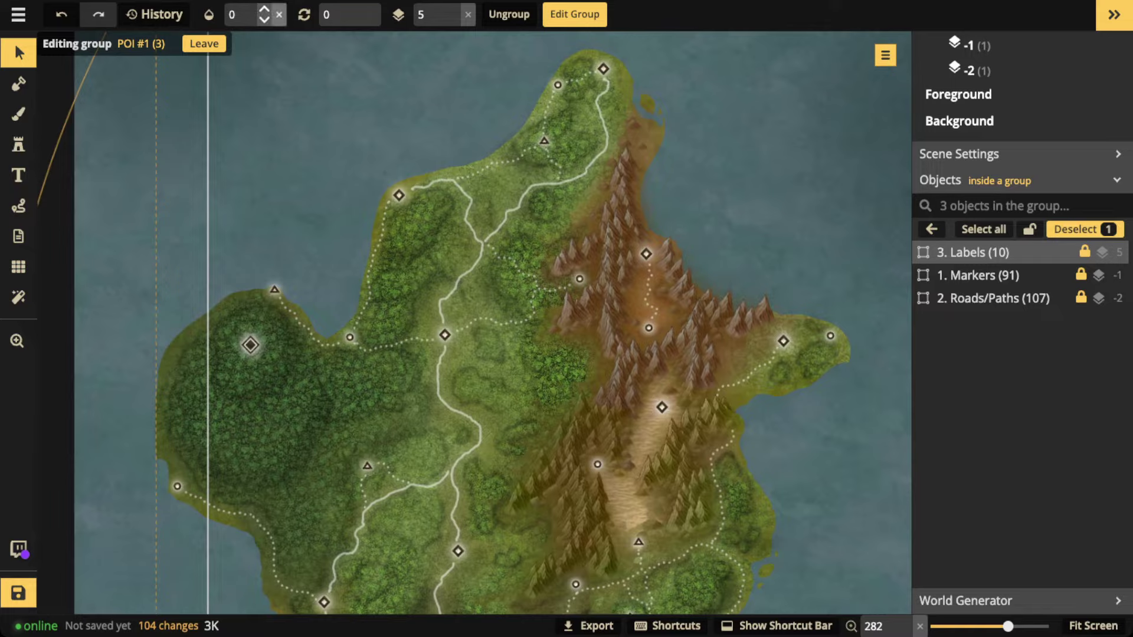
{"action": "left_click", "coordinate": [264, 10]}
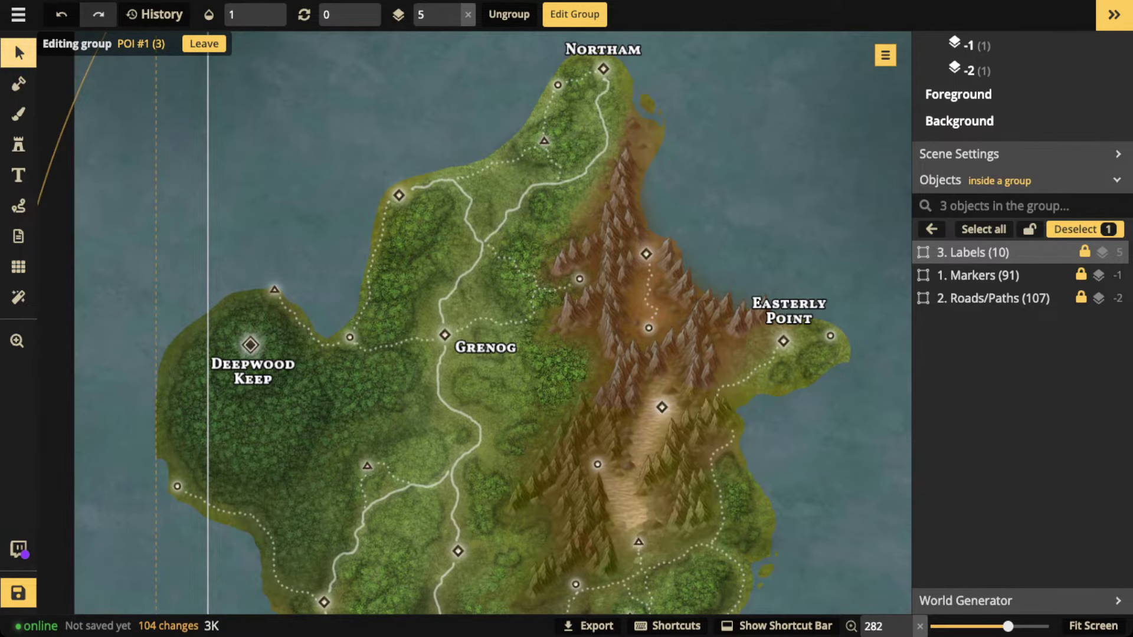
- Leave the POI #1 group and review the markers, roads and labels across the continents
{"action": "scroll", "coordinate": [482, 257], "scroll_direction": "down", "scroll_amount": 3}
{"action": "scroll", "coordinate": [475, 265], "scroll_direction": "down", "scroll_amount": 1}
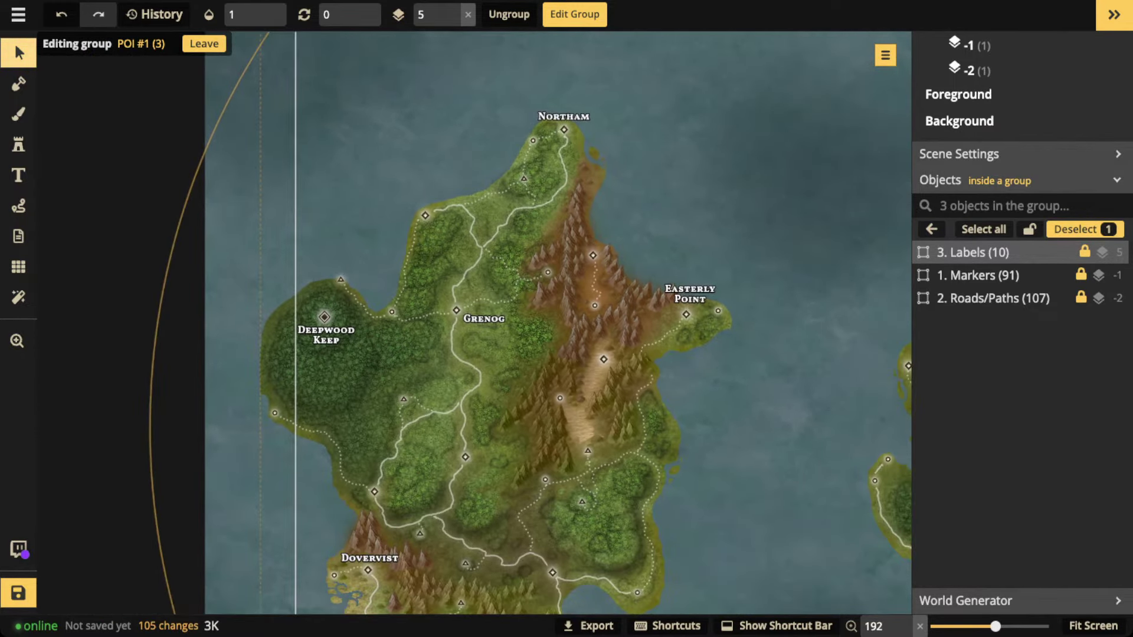
{"action": "scroll", "coordinate": [480, 258], "scroll_direction": "down", "scroll_amount": 4}
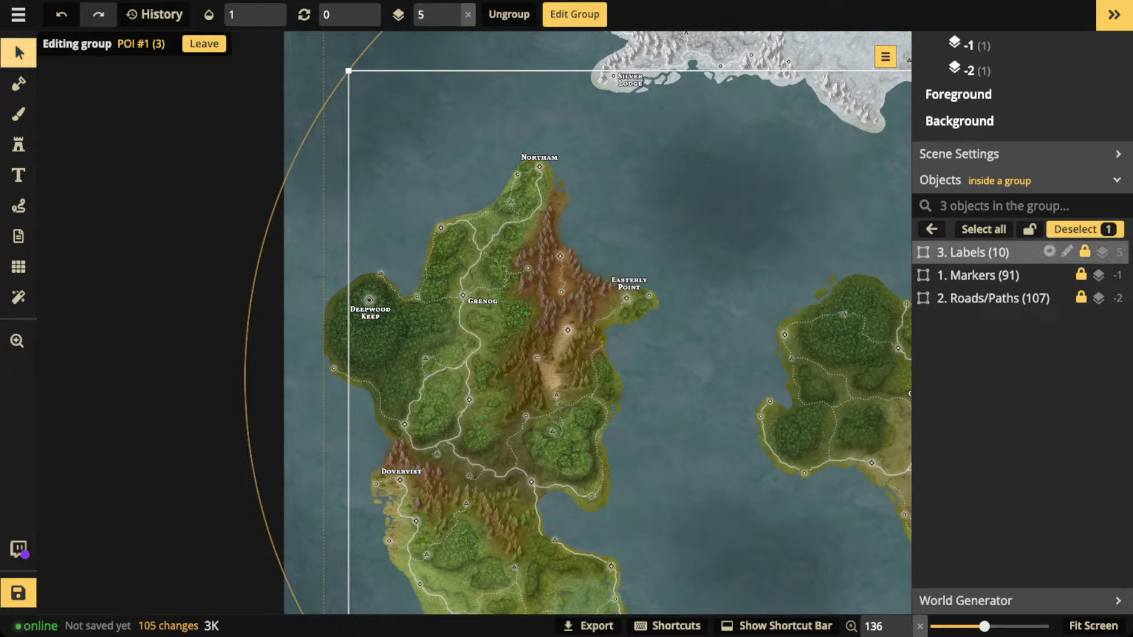
{"action": "left_click", "coordinate": [931, 229]}
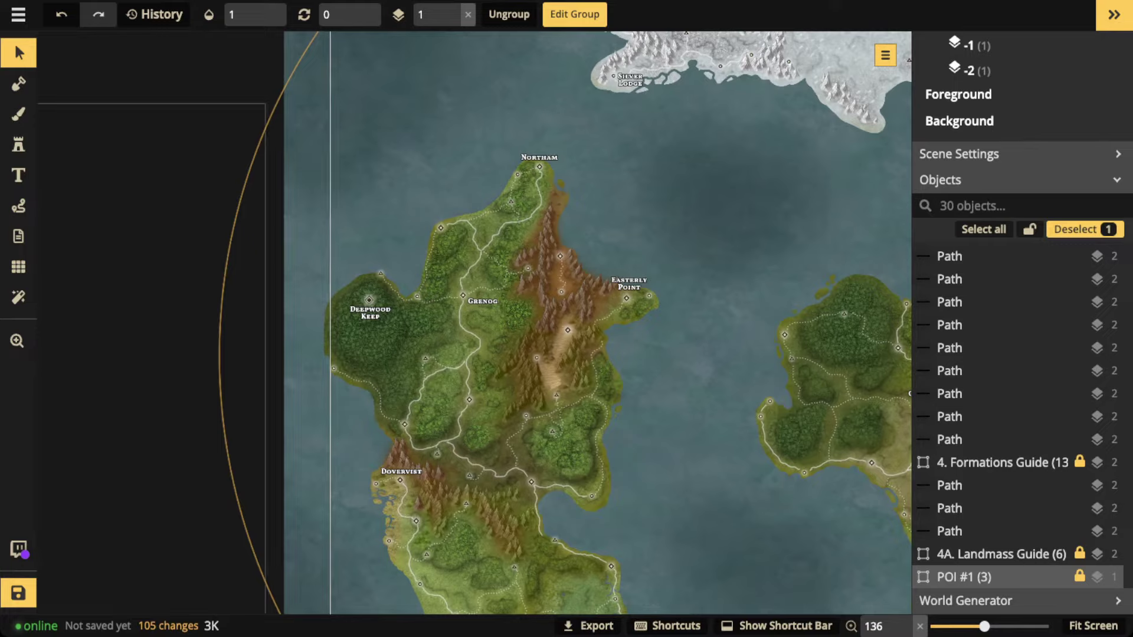
{"action": "scroll", "coordinate": [533, 227], "scroll_direction": "down", "scroll_amount": 2}
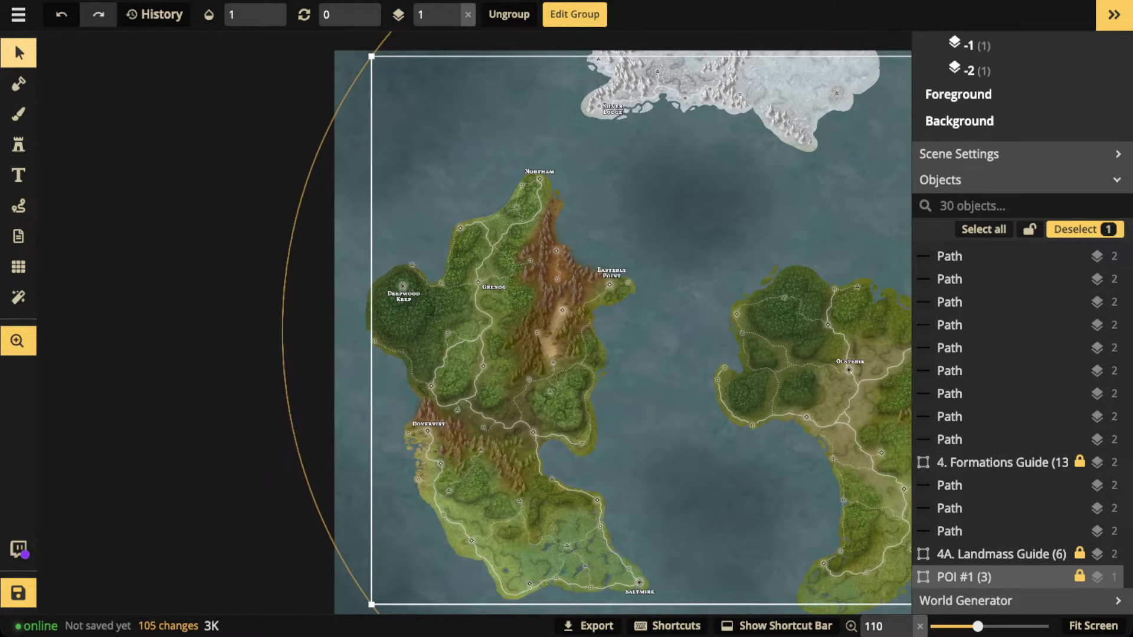
{"action": "scroll", "coordinate": [596, 325], "scroll_direction": "down", "scroll_amount": 1}
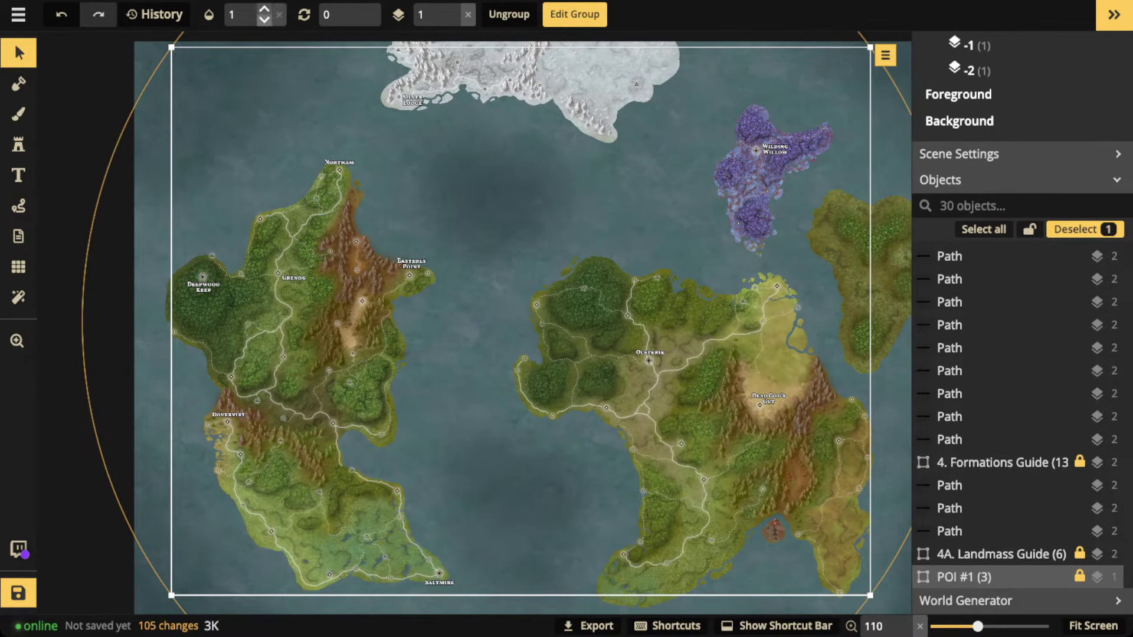
- Set the opacity of the POI #1 group to 0 to hide its markers, roads and labels
{"action": "left_click", "coordinate": [262, 14]}
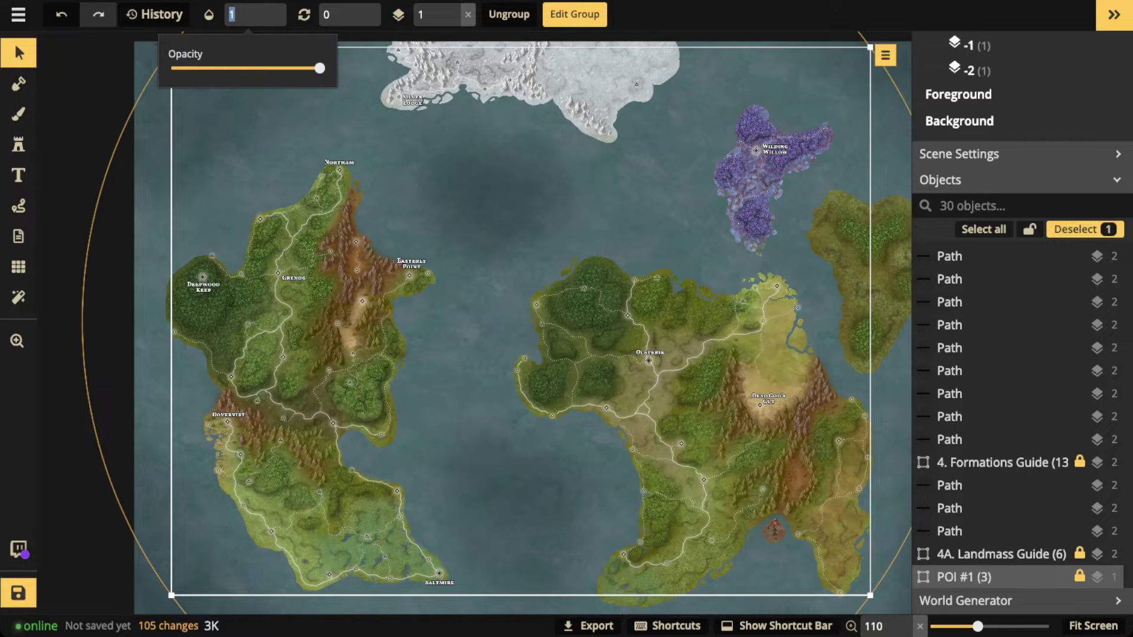
{"action": "left_click_drag", "start_coordinate": [320, 68], "coordinate": [171, 68]}
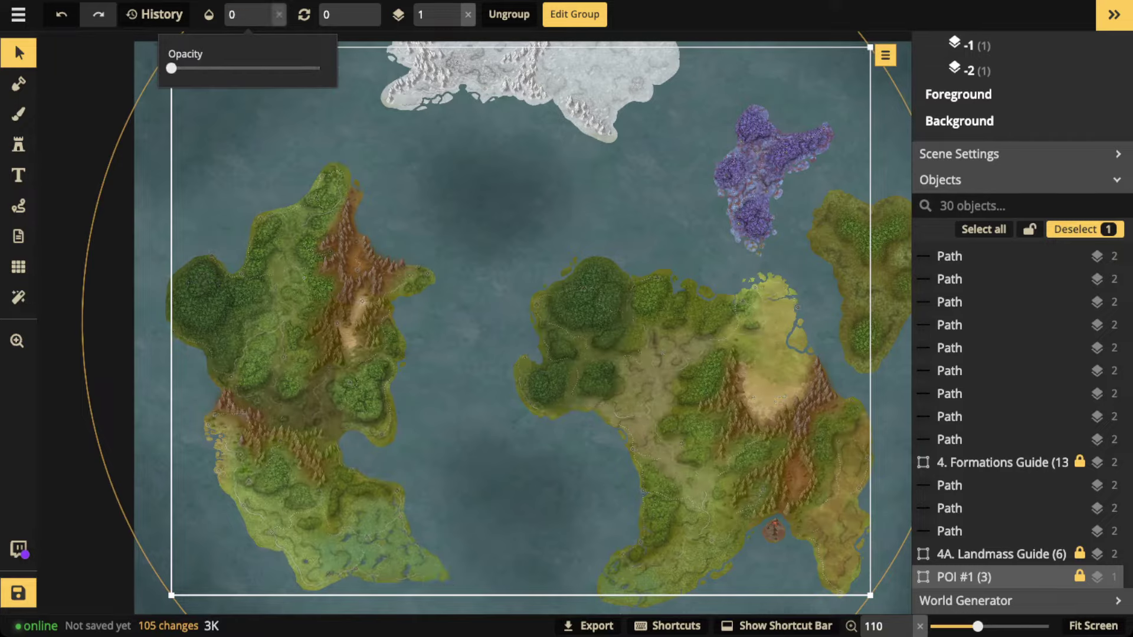
- Open the POI #2 group for editing and set the opacity of its 1. POIs subgroup to 1
{"action": "scroll", "coordinate": [1004, 485], "scroll_direction": "down", "scroll_amount": 2}
{"action": "scroll", "coordinate": [1018, 425], "scroll_direction": "down", "scroll_amount": 2}
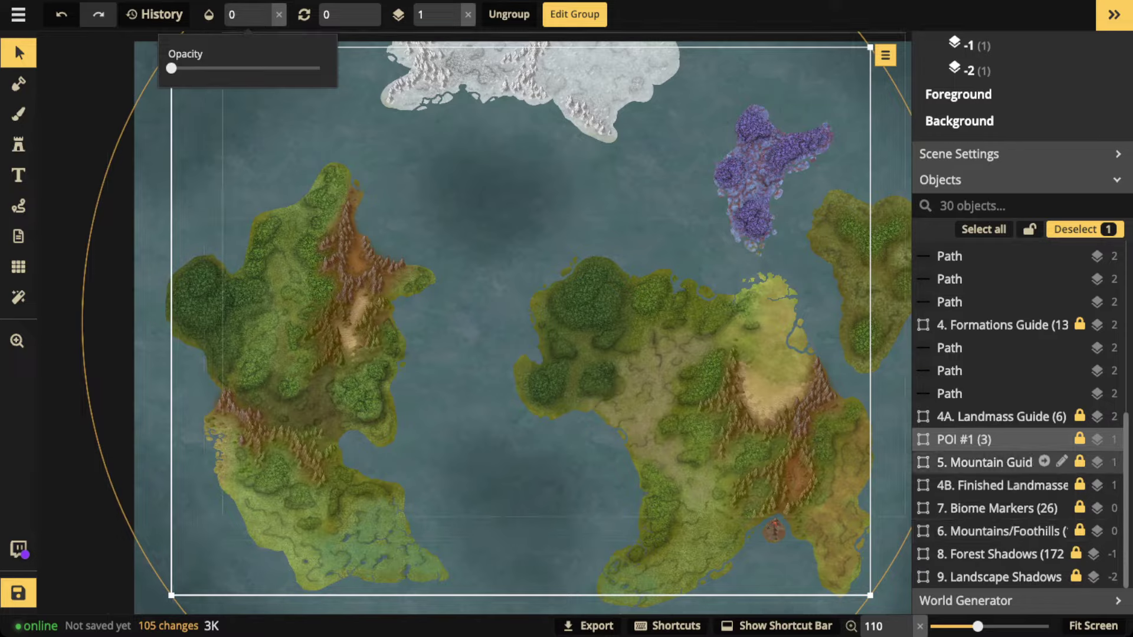
{"action": "scroll", "coordinate": [1018, 349], "scroll_direction": "up", "scroll_amount": 10}
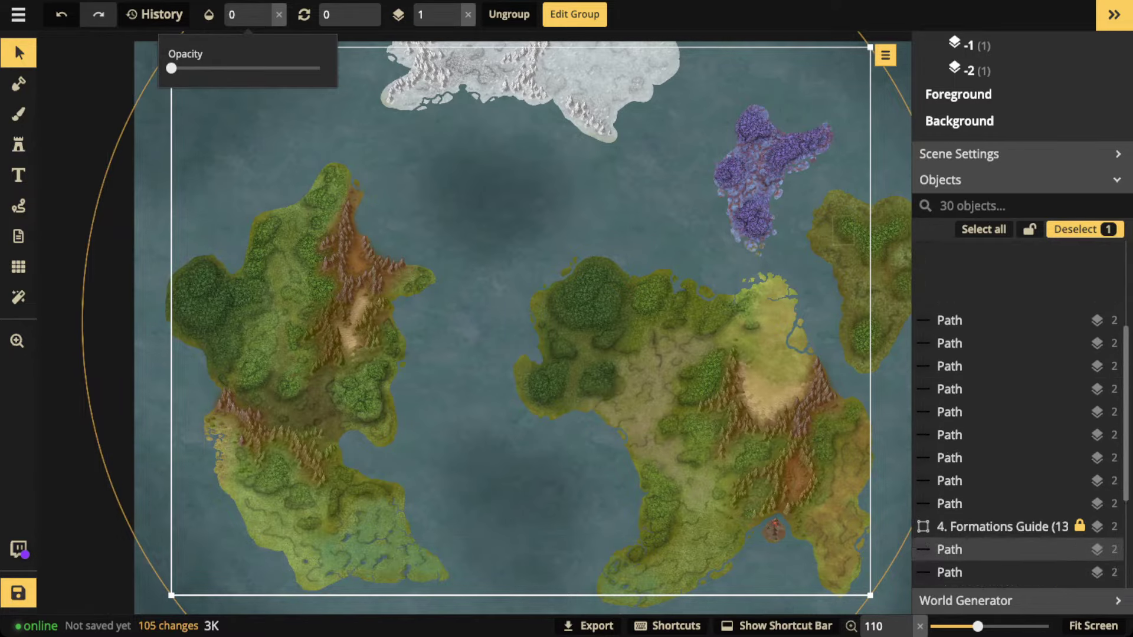
{"action": "scroll", "coordinate": [1003, 366], "scroll_direction": "up", "scroll_amount": 1}
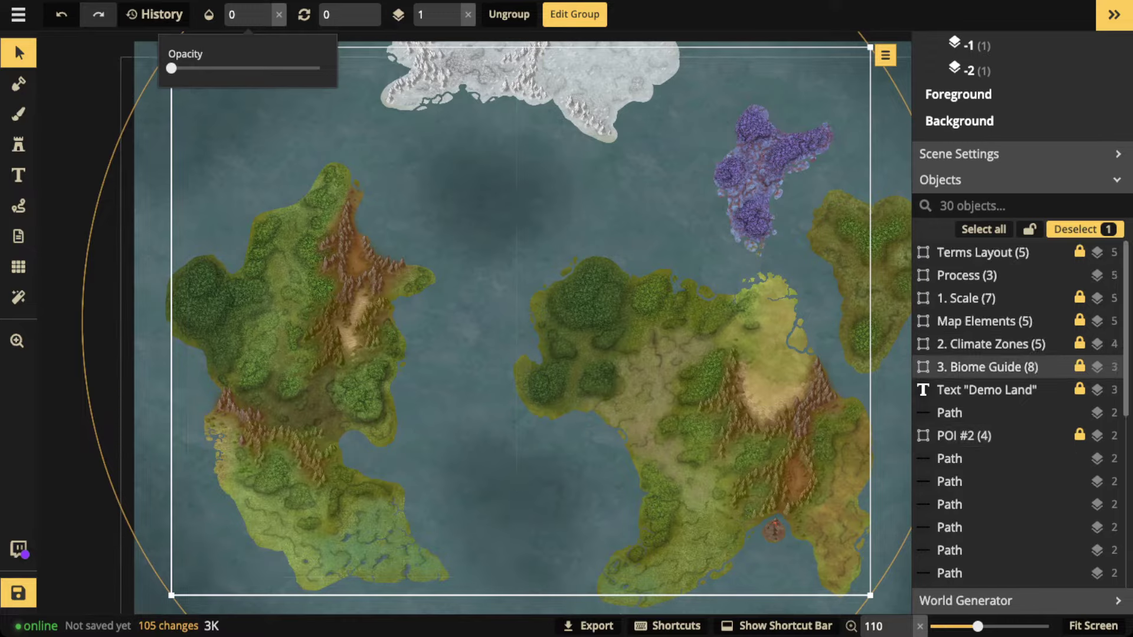
{"action": "left_click", "coordinate": [979, 436]}
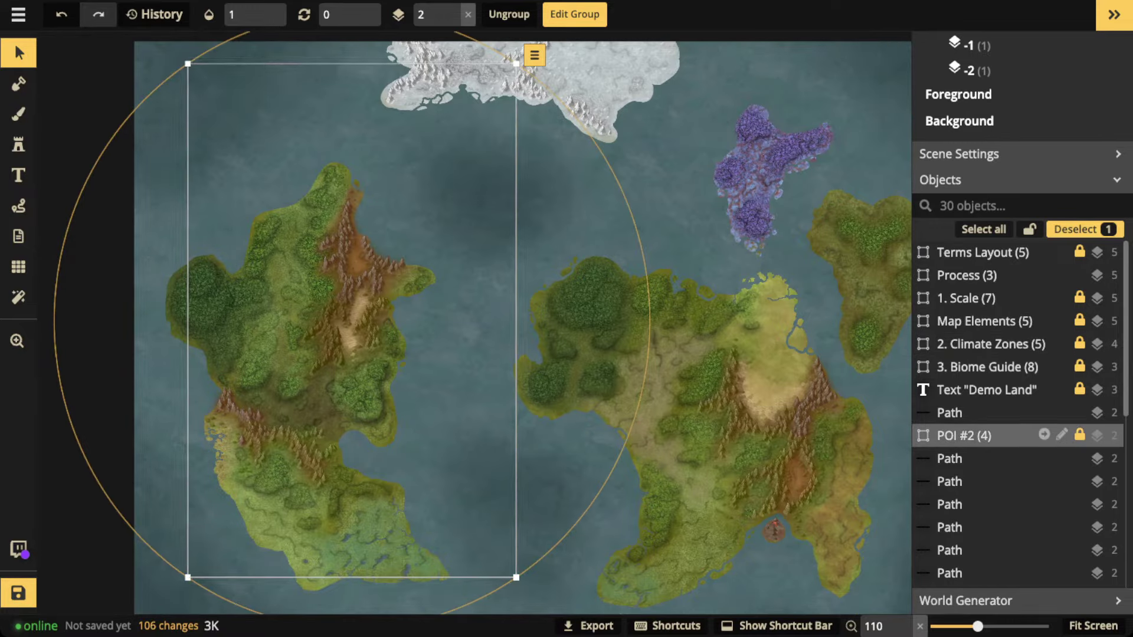
{"action": "left_click", "coordinate": [1044, 435]}
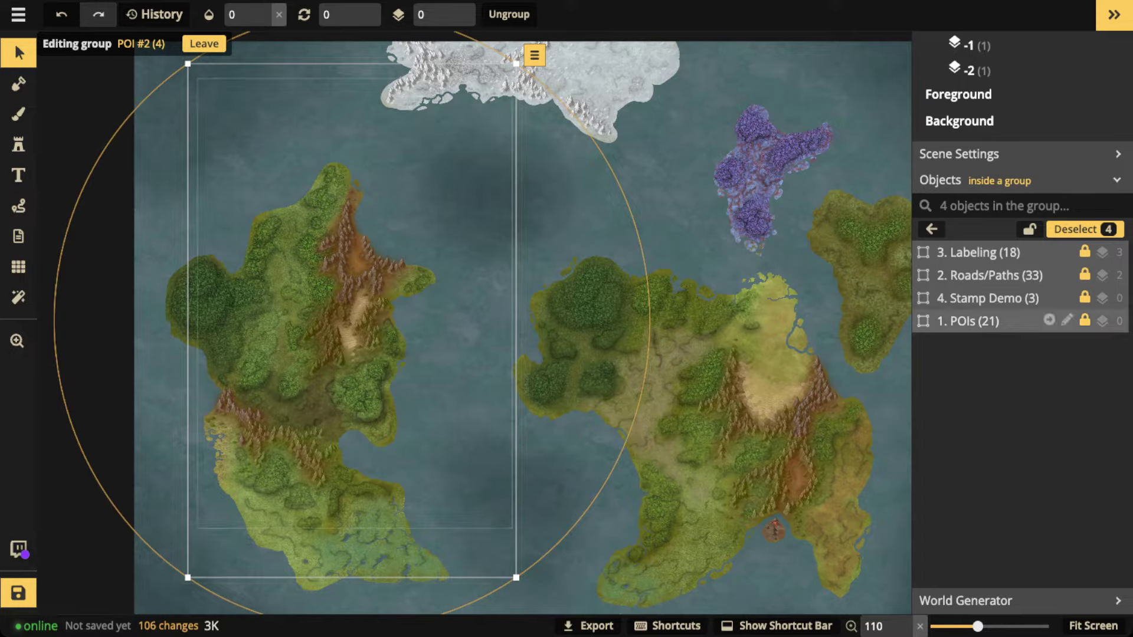
{"action": "left_click", "coordinate": [974, 321]}
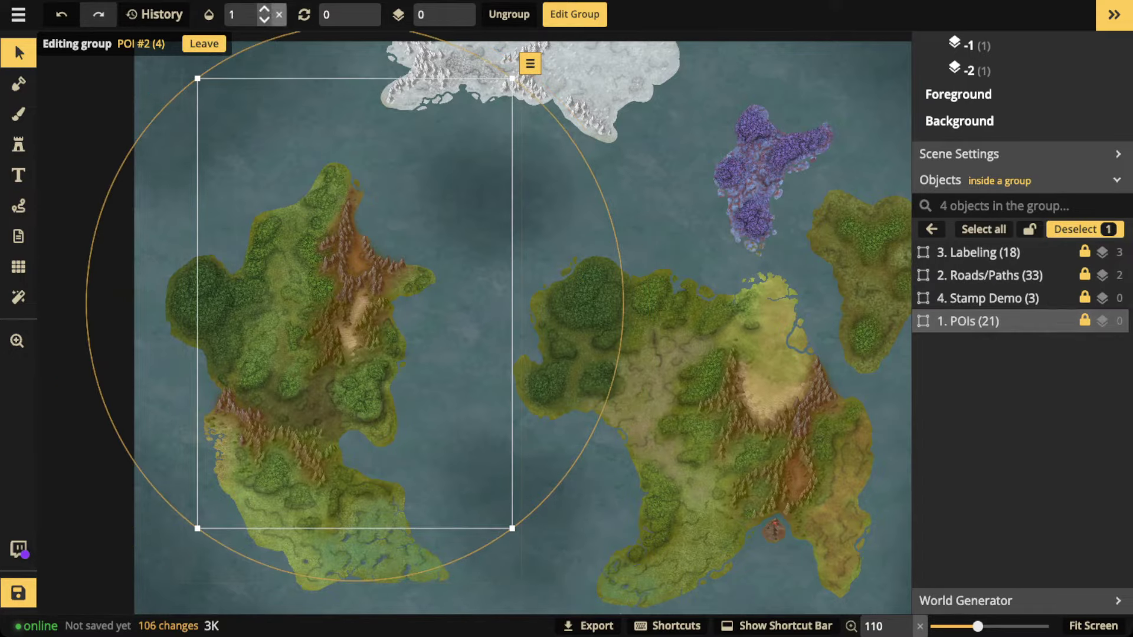
- Set the opacity of the 2. Roads/Paths and 3. Labeling subgroups in POI #2 to 1
{"action": "left_click", "coordinate": [992, 275]}
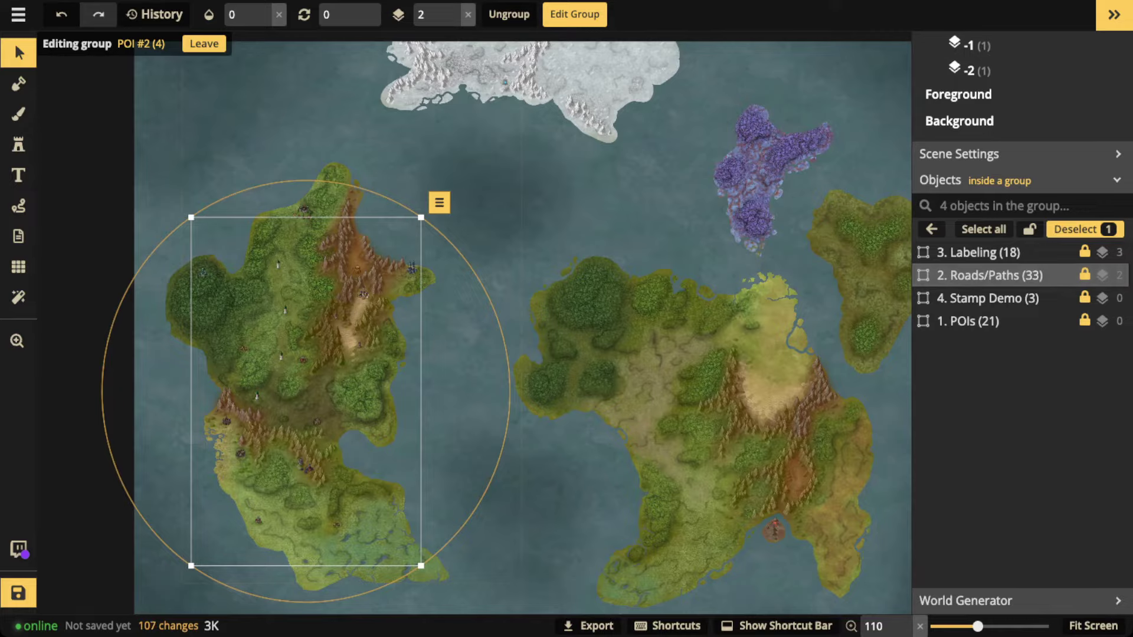
{"action": "left_click", "coordinate": [279, 14]}
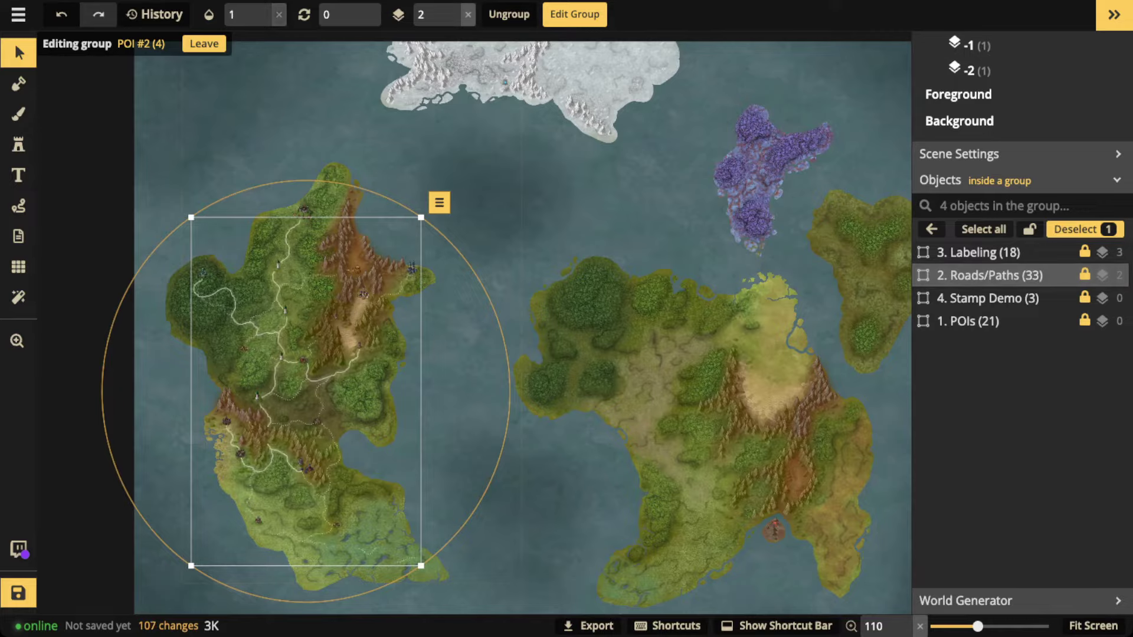
{"action": "left_click", "coordinate": [992, 252]}
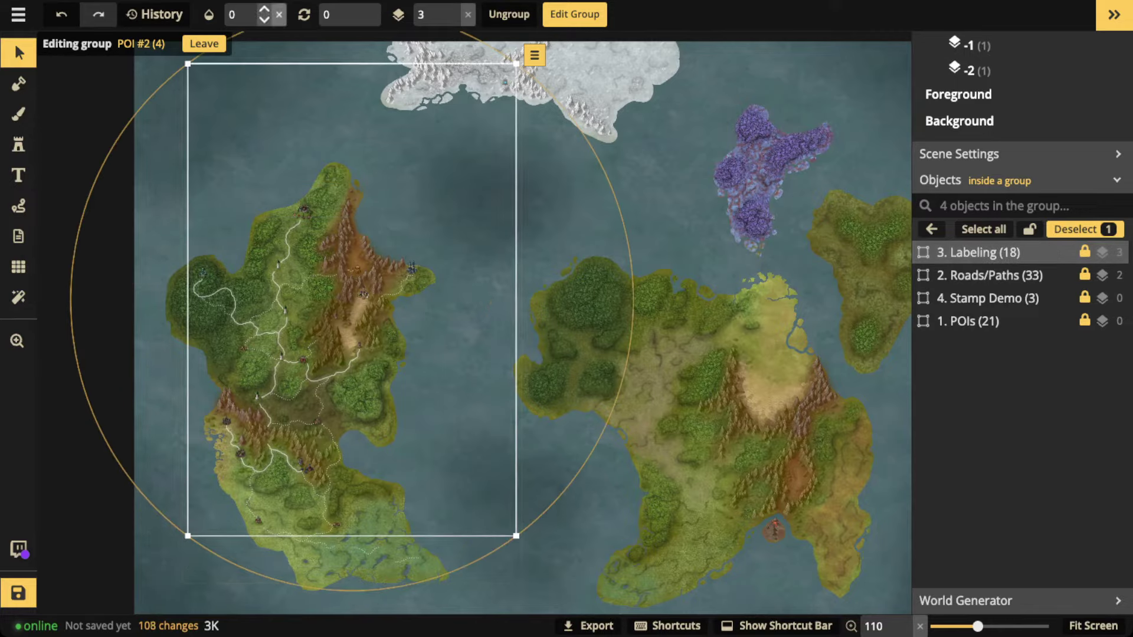
{"action": "left_click", "coordinate": [264, 10]}
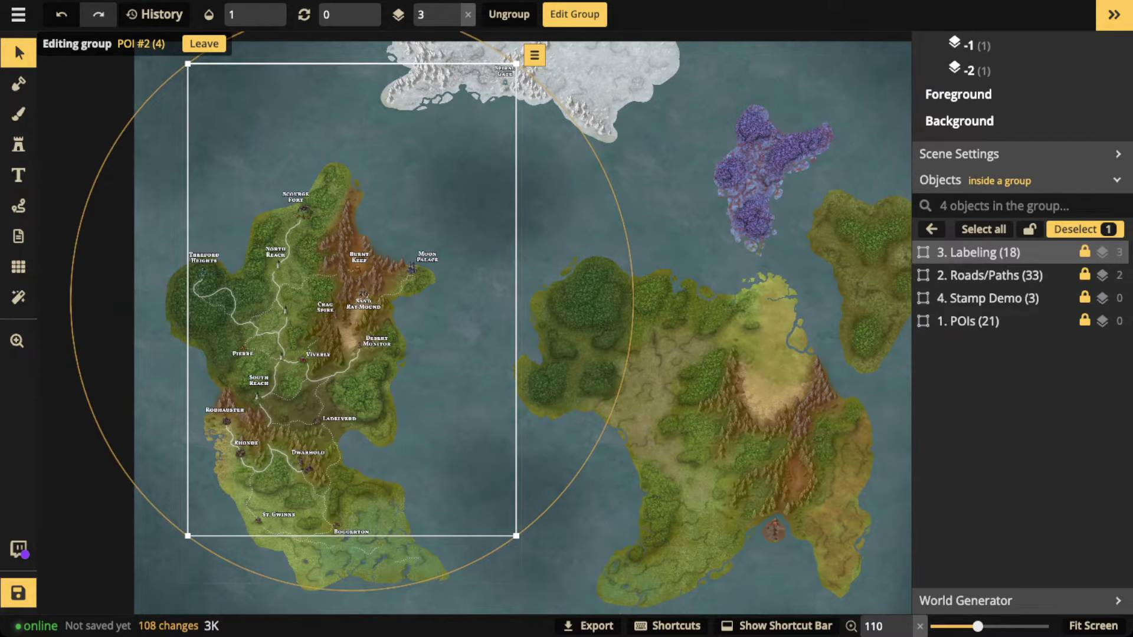
- Examine the stamps, roads and labels across the western continent, from Scourge Fort in the north to the southern marshland
{"action": "scroll", "coordinate": [295, 344], "scroll_direction": "up", "scroll_amount": 3}
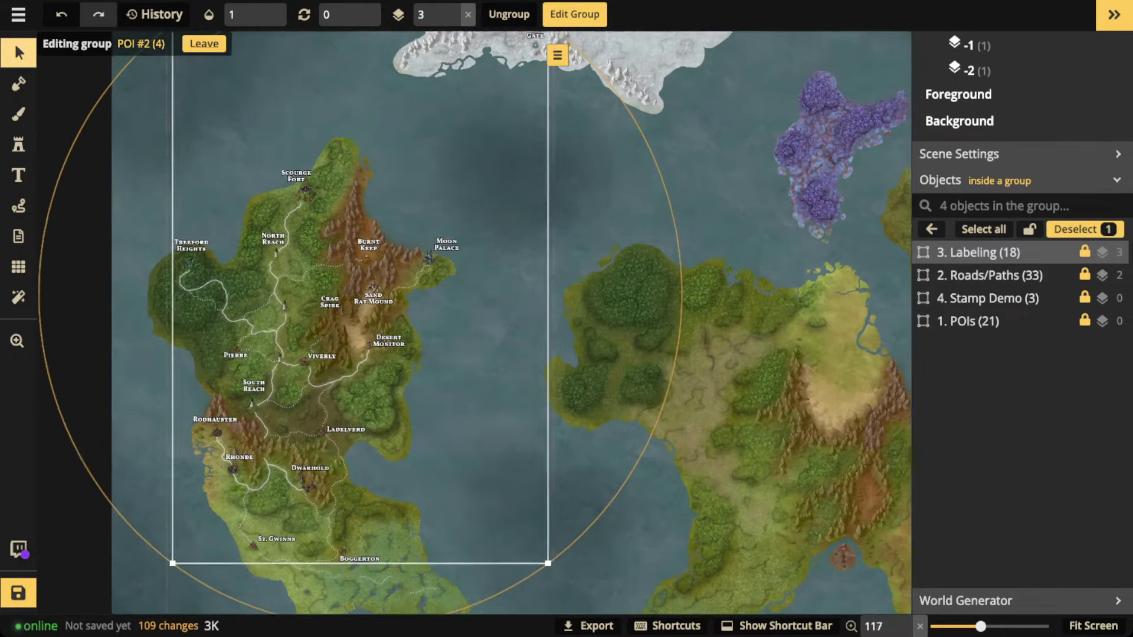
{"action": "key", "text": "Escape"}
{"action": "scroll", "coordinate": [227, 354], "scroll_direction": "up", "scroll_amount": 7}
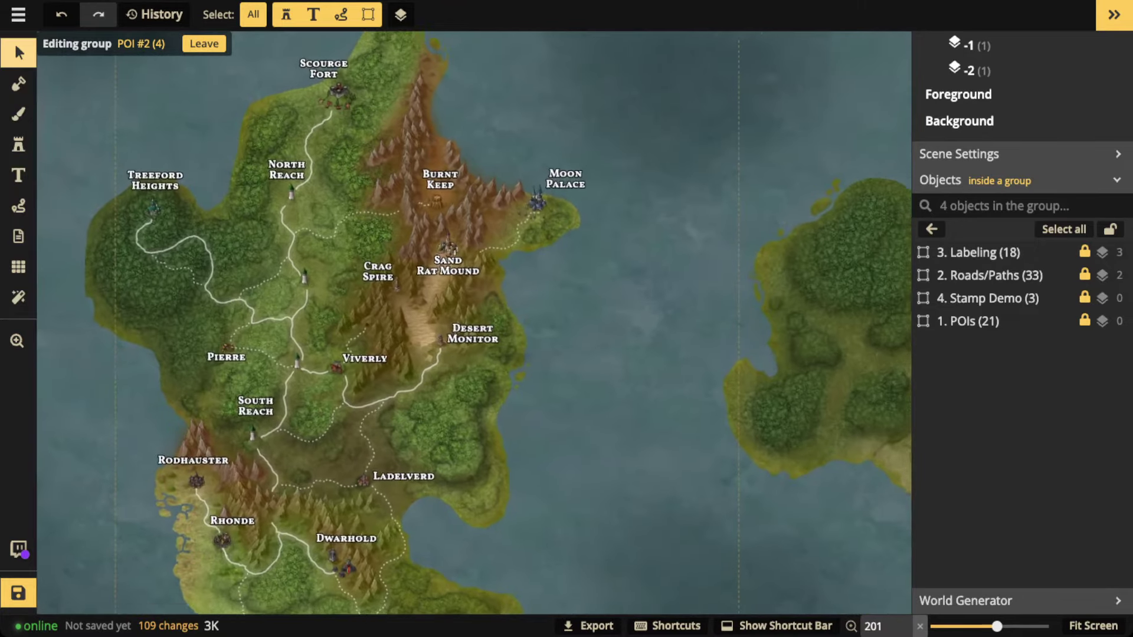
{"action": "scroll", "coordinate": [381, 349], "scroll_direction": "up", "scroll_amount": 7}
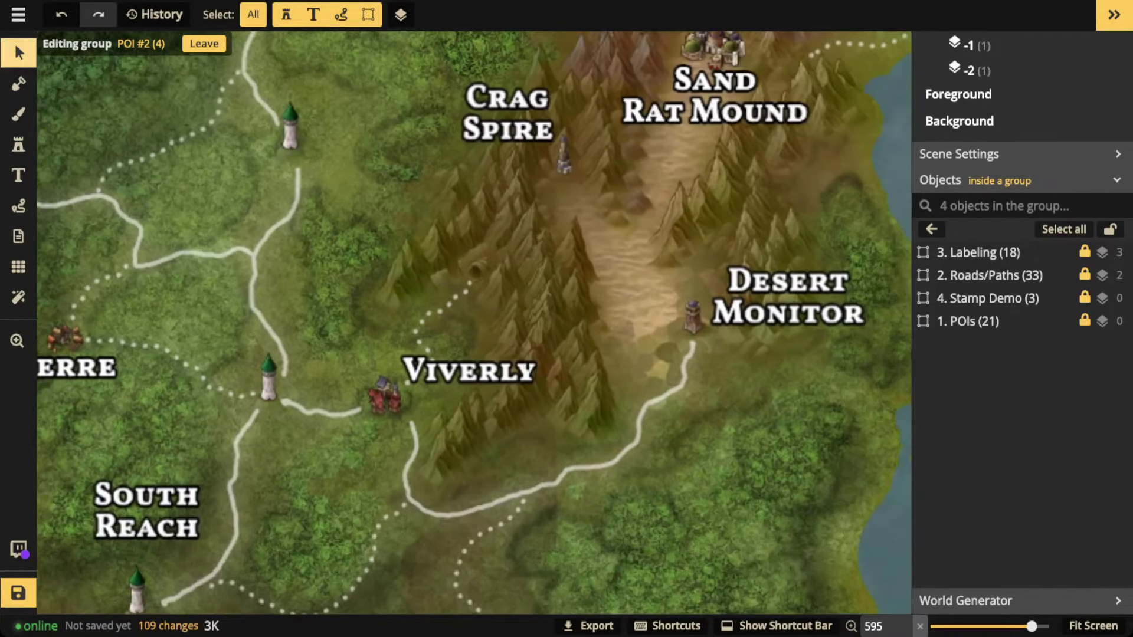
{"action": "left_click_drag", "start_coordinate": [380, 319], "coordinate": [557, 593]}
{"action": "left_click_drag", "start_coordinate": [474, 177], "coordinate": [324, 566]}
{"action": "left_click_drag", "start_coordinate": [474, 318], "coordinate": [466, 368]}
{"action": "scroll", "coordinate": [383, 295], "scroll_direction": "up", "scroll_amount": 5}
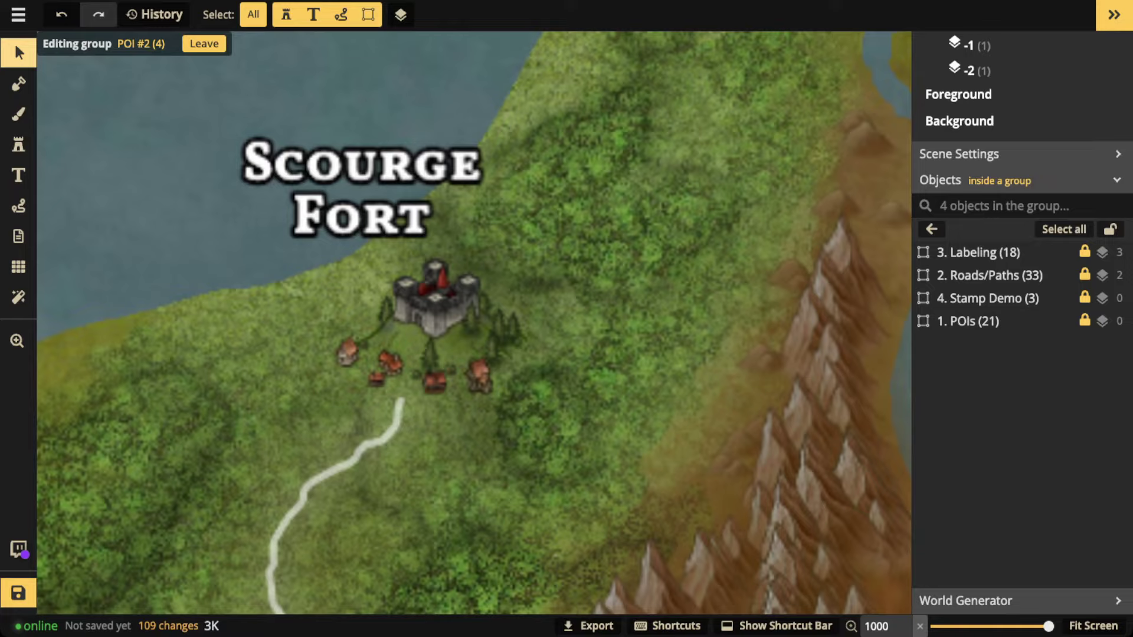
{"action": "scroll", "coordinate": [432, 316], "scroll_direction": "down", "scroll_amount": 5}
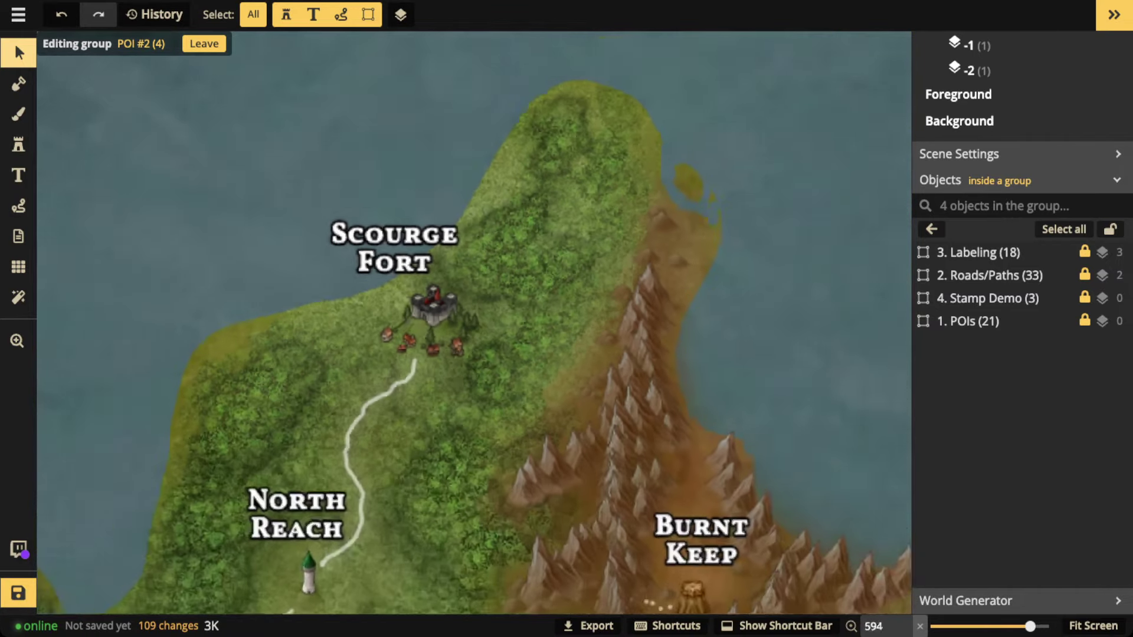
{"action": "scroll", "coordinate": [428, 318], "scroll_direction": "down", "scroll_amount": 4}
{"action": "key", "text": "space"}
{"action": "left_click_drag", "start_coordinate": [563, 549], "coordinate": [324, 45]}
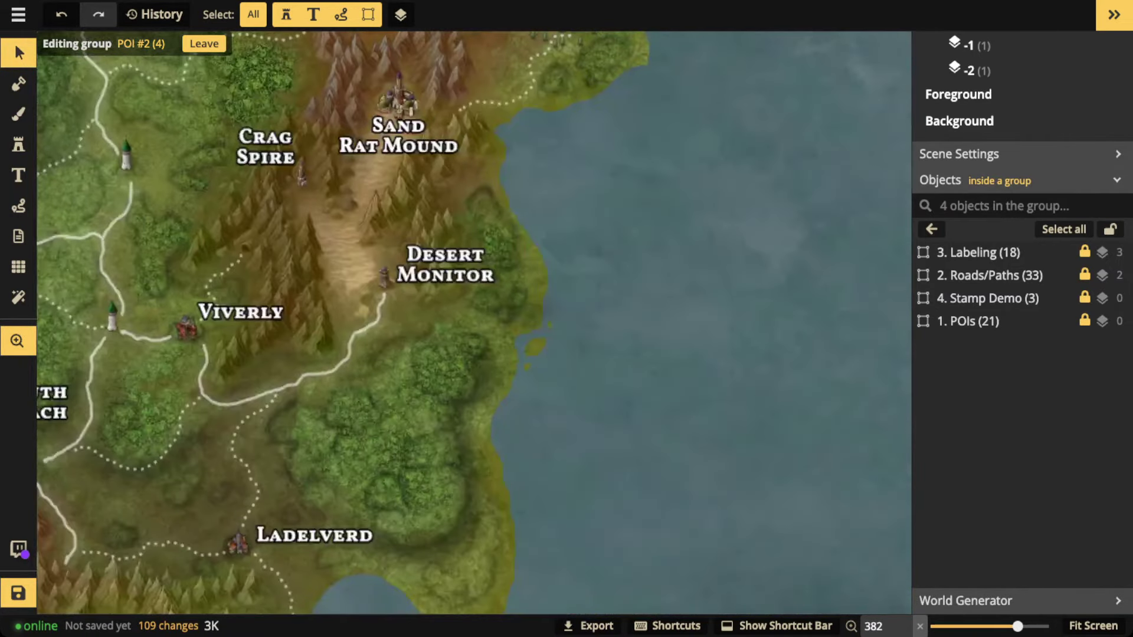
{"action": "left_click_drag", "start_coordinate": [449, 472], "coordinate": [448, 192]}
{"action": "left_click_drag", "start_coordinate": [449, 531], "coordinate": [610, 226]}
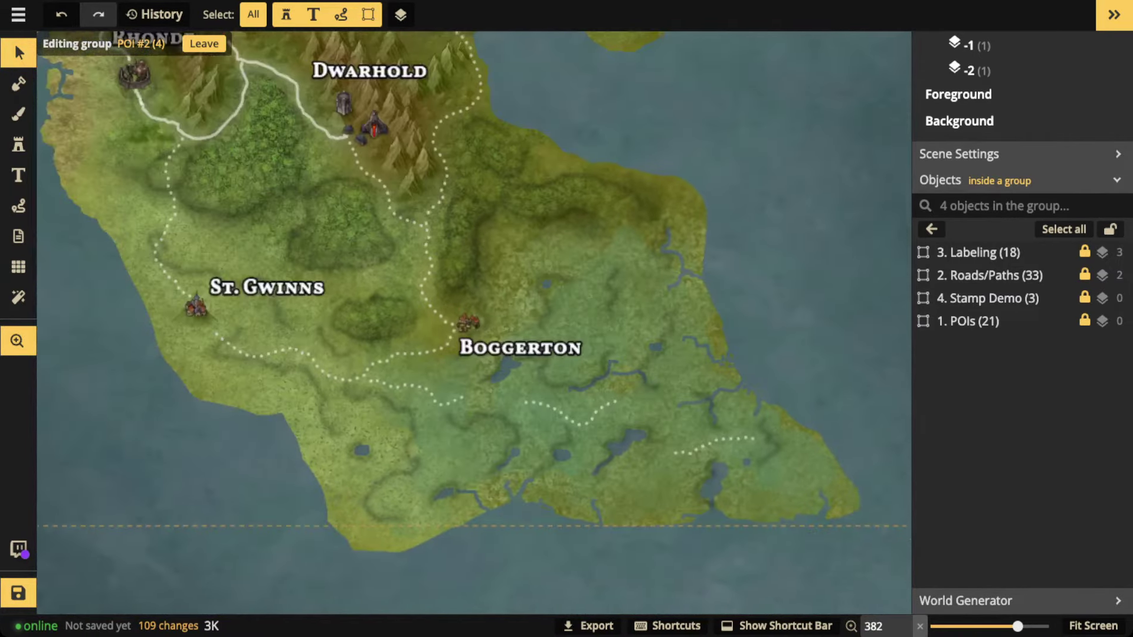
- Set the opacity of the 1. Base subgroup inside 4. Stamp Demo to 1, and set the Stamp Demo group's own opacity to 1
{"action": "left_click_drag", "start_coordinate": [772, 429], "coordinate": [711, 414]}
{"action": "scroll", "coordinate": [711, 413], "scroll_direction": "up", "scroll_amount": 4}
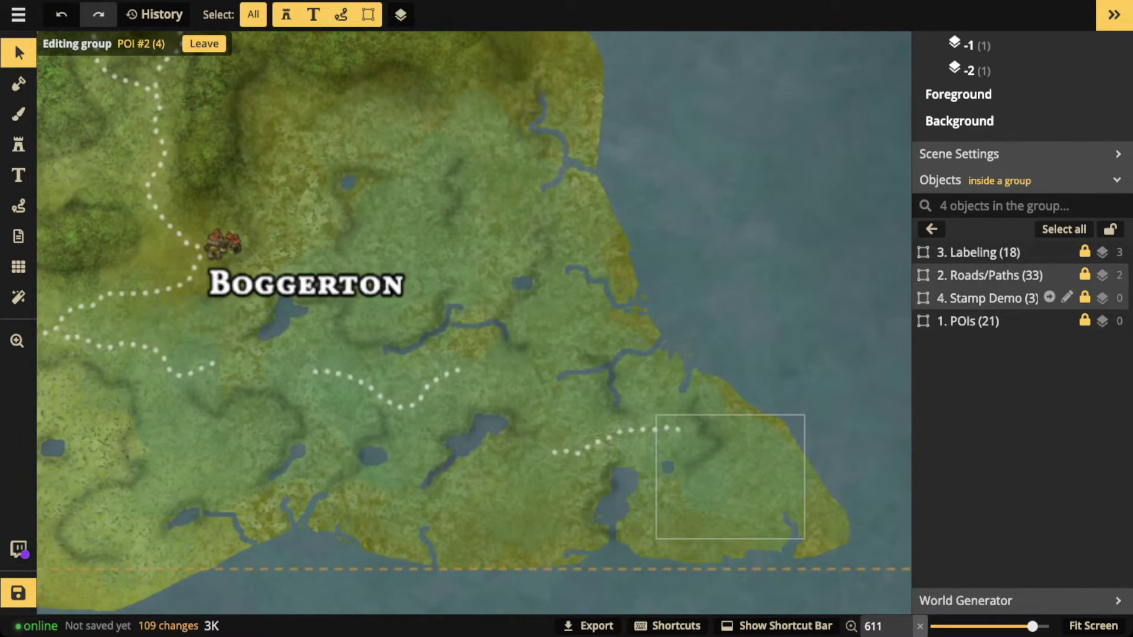
{"action": "double_click", "coordinate": [987, 298]}
{"action": "left_click", "coordinate": [987, 298]}
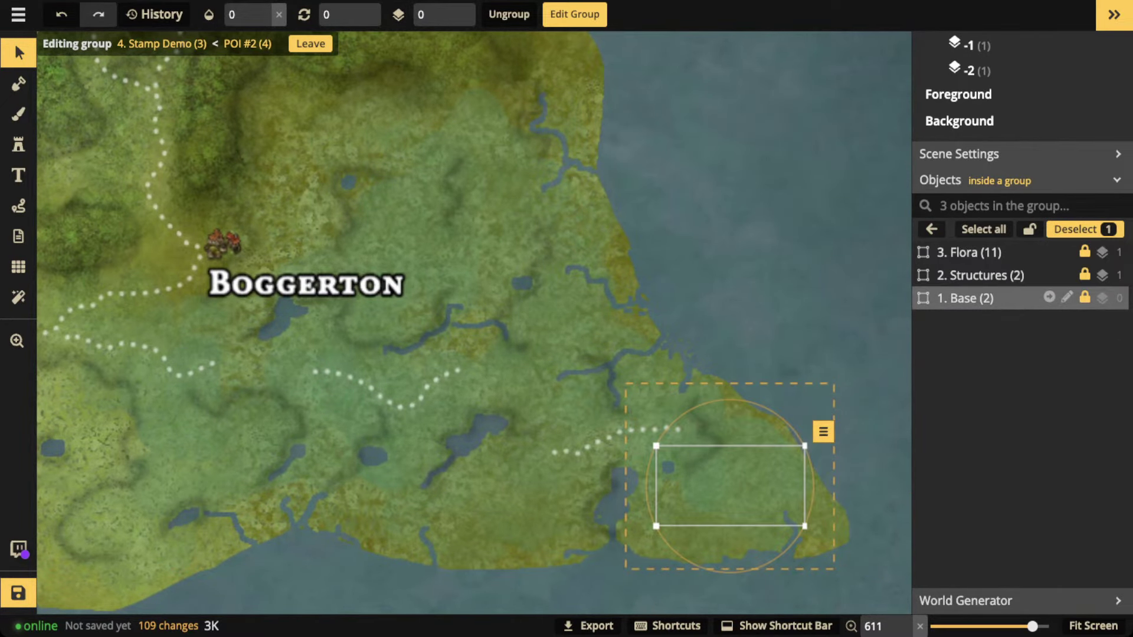
{"action": "left_click", "coordinate": [264, 10]}
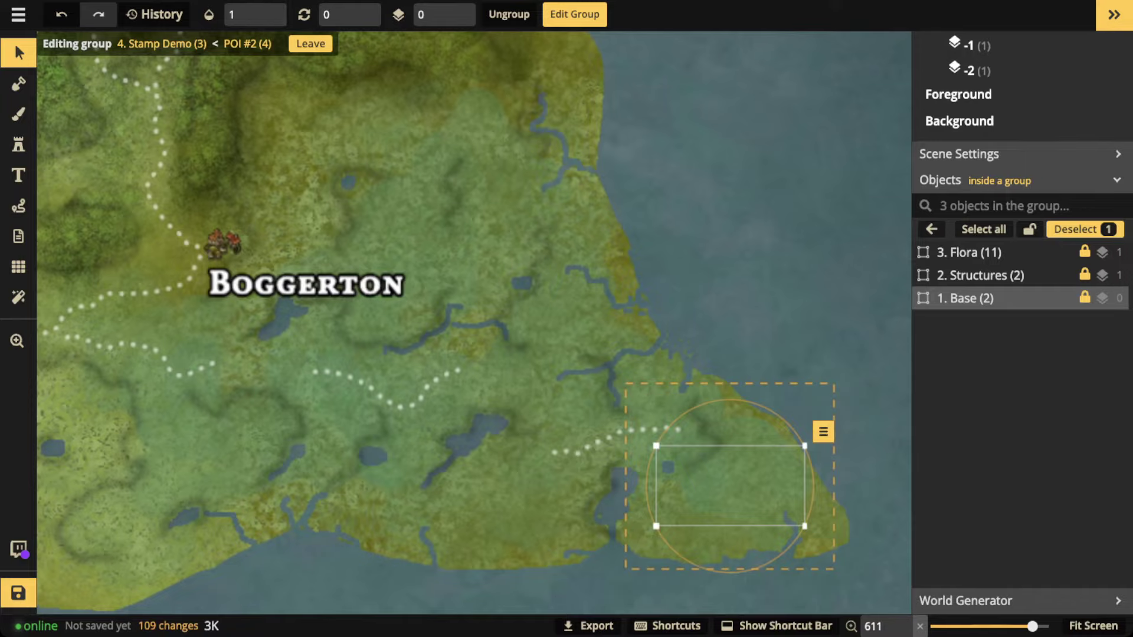
{"action": "key", "text": "Escape"}
{"action": "key", "text": "Escape"}
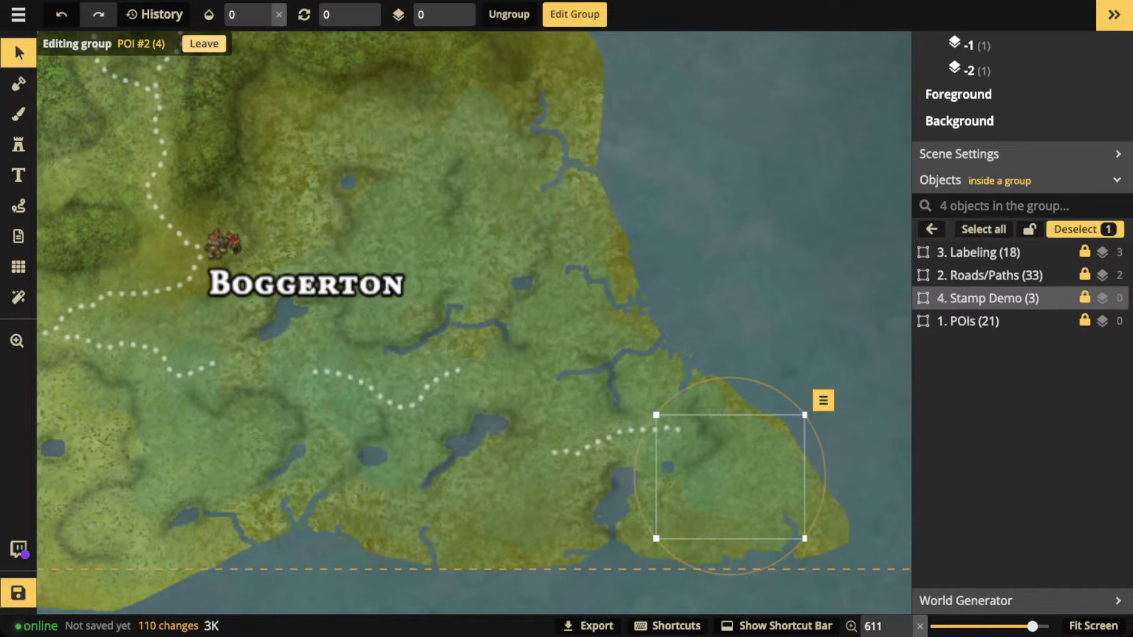
{"action": "left_click", "coordinate": [263, 10]}
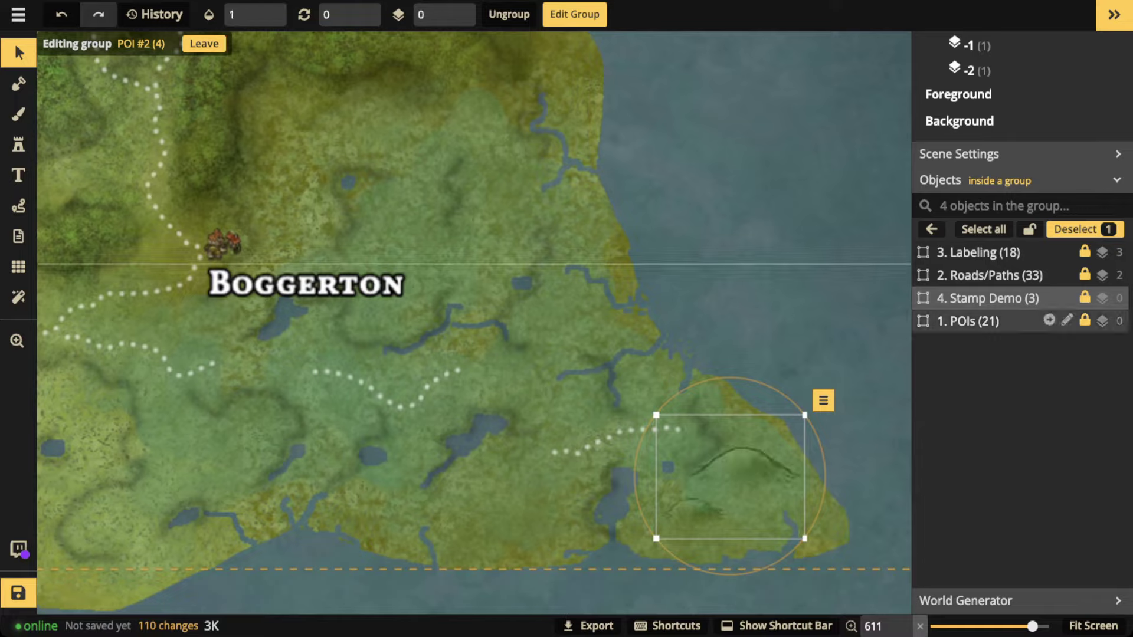
- Reopen the 4. Stamp Demo group and set the opacity of its 2. Structures subgroup to 1
{"action": "left_click", "coordinate": [1050, 298]}
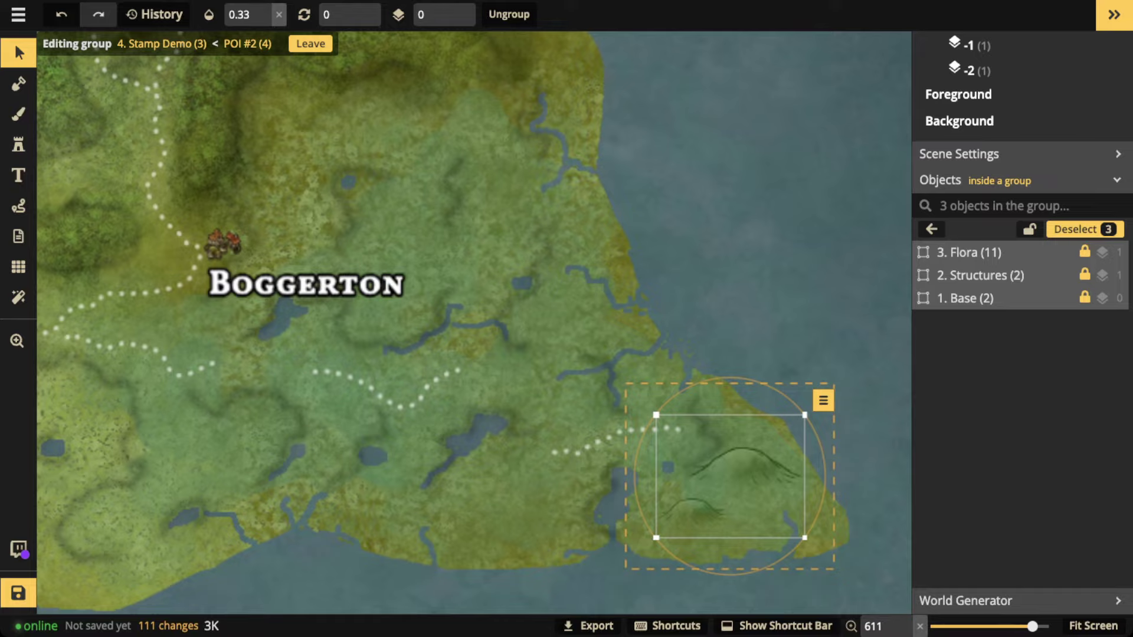
{"action": "left_click", "coordinate": [979, 275]}
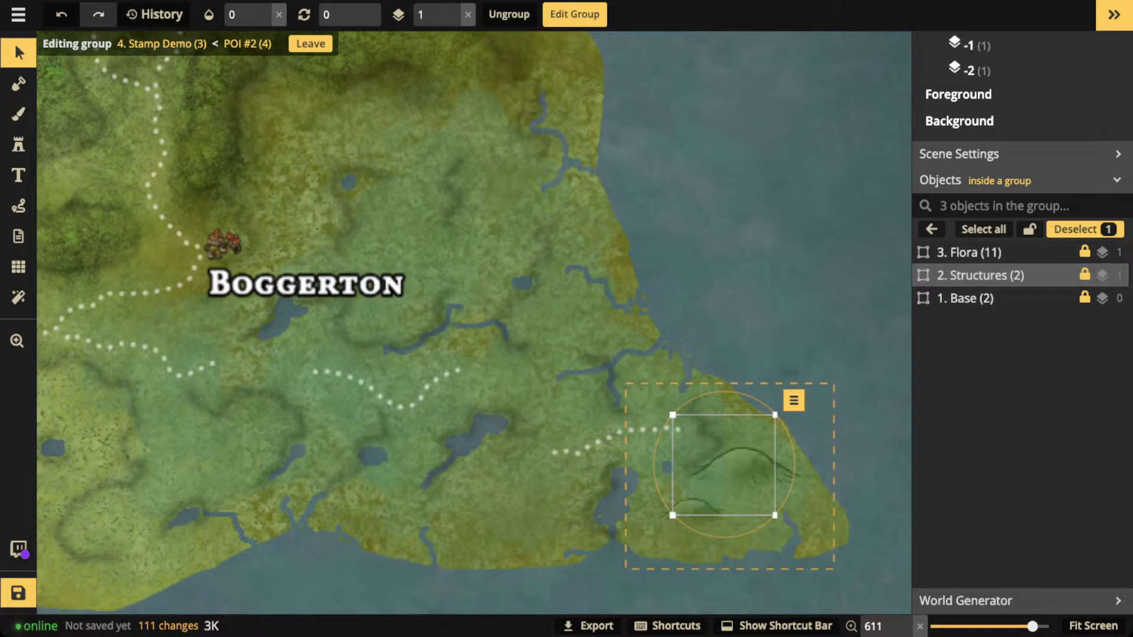
{"action": "key", "text": "Up"}
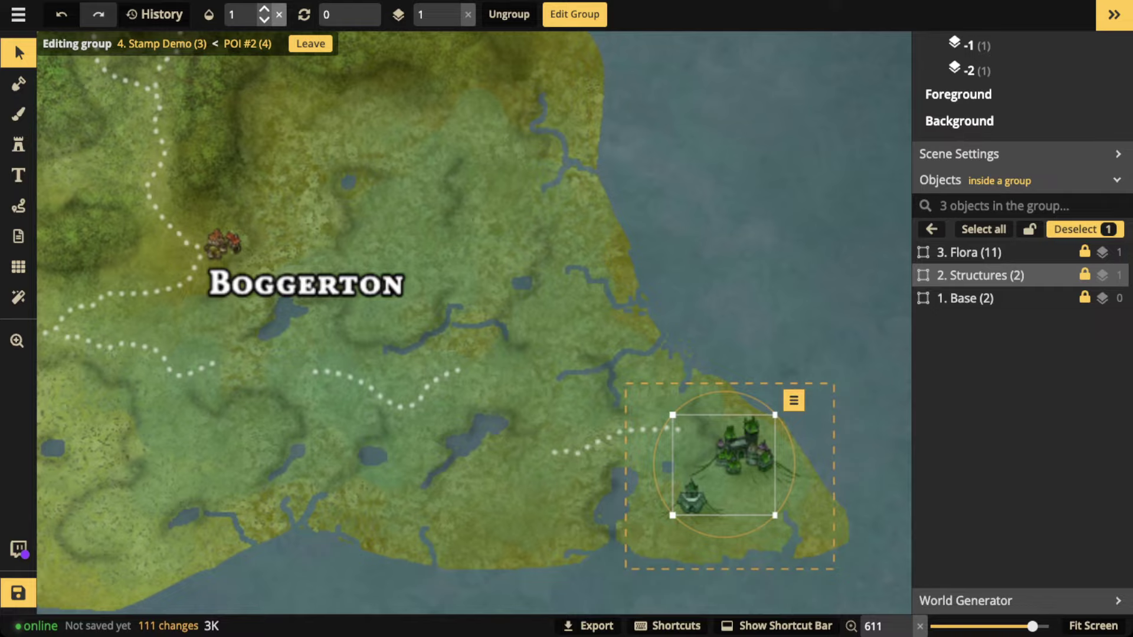
- Set the opacity of the 3. Flora subgroup to 1 and return to the POI #2 group
{"action": "left_click", "coordinate": [992, 252]}
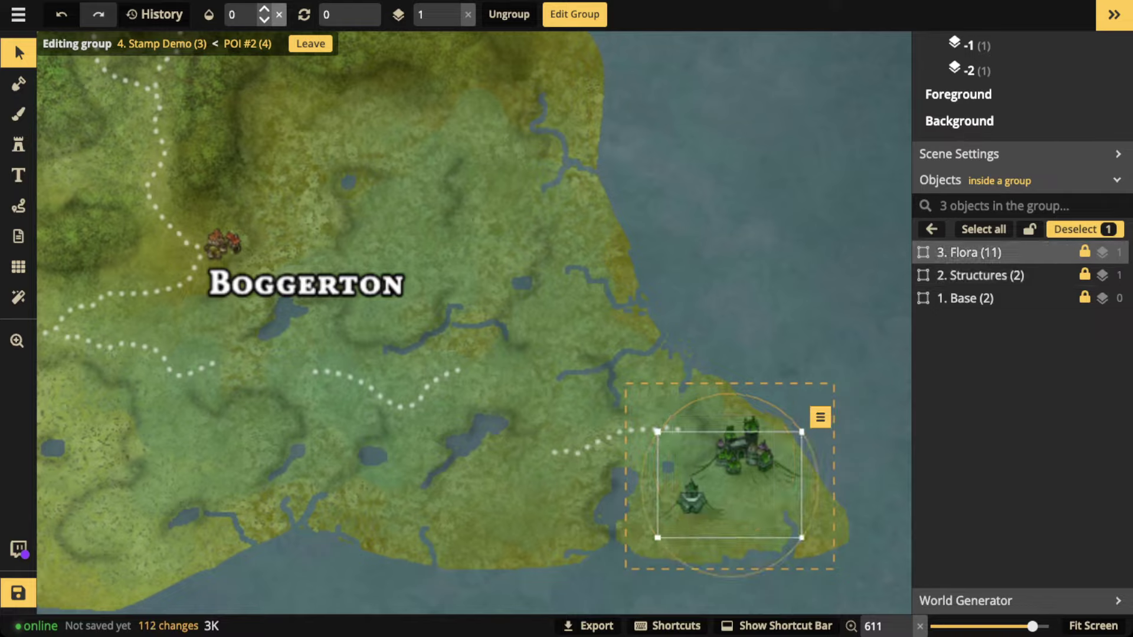
{"action": "left_click", "coordinate": [263, 10]}
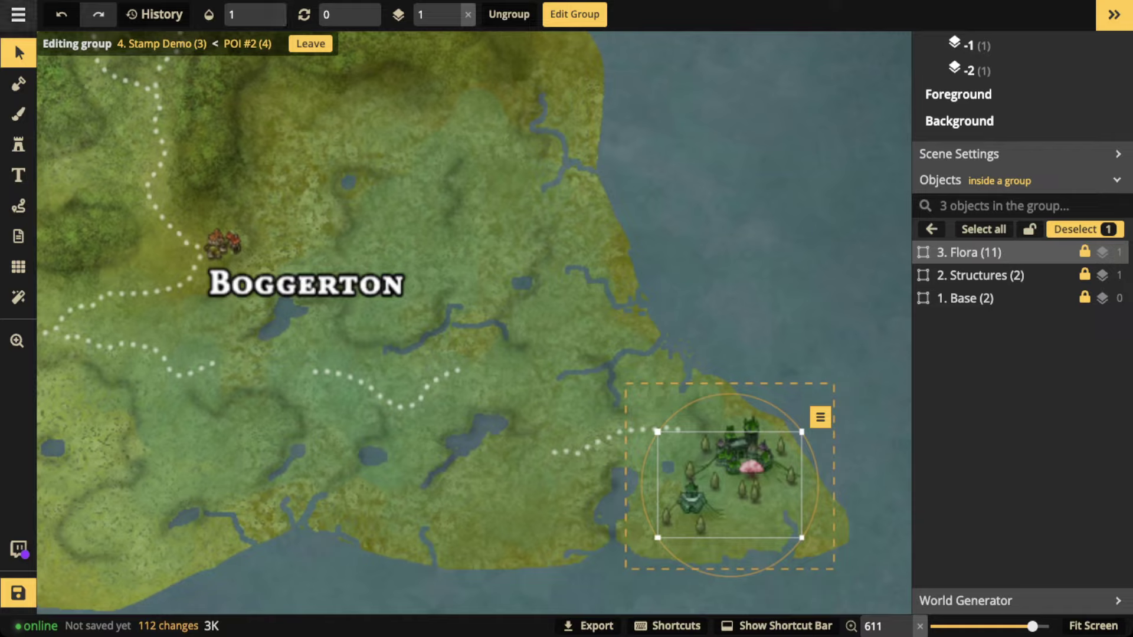
{"action": "key", "text": "Escape"}
{"action": "key", "text": "Escape"}
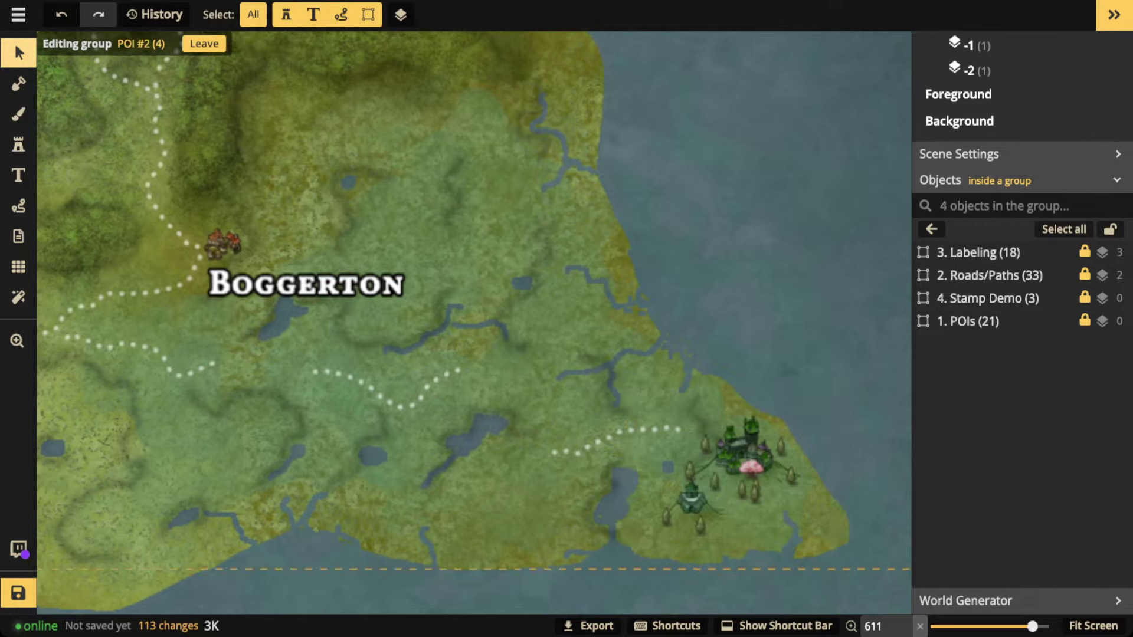
- Examine the Boggerton and Dwarhold settlement stamps and how they blend with the surrounding terrain and roads
{"action": "left_click_drag", "start_coordinate": [233, 246], "coordinate": [514, 260]}
{"action": "scroll", "coordinate": [513, 260], "scroll_direction": "up", "scroll_amount": 3}
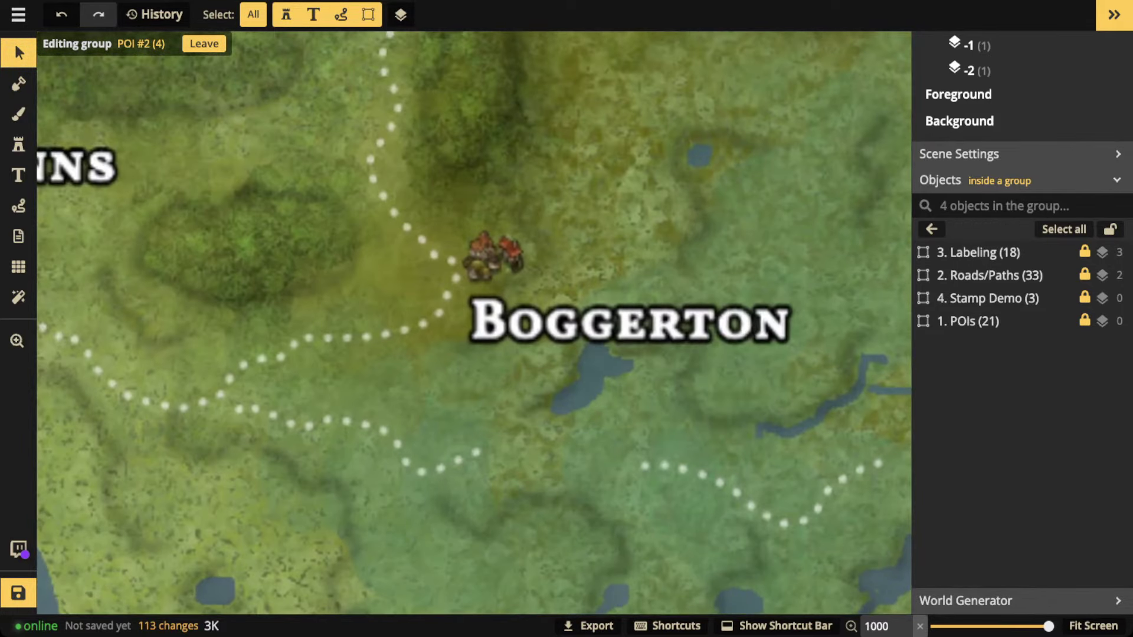
{"action": "scroll", "coordinate": [489, 261], "scroll_direction": "down", "scroll_amount": 4}
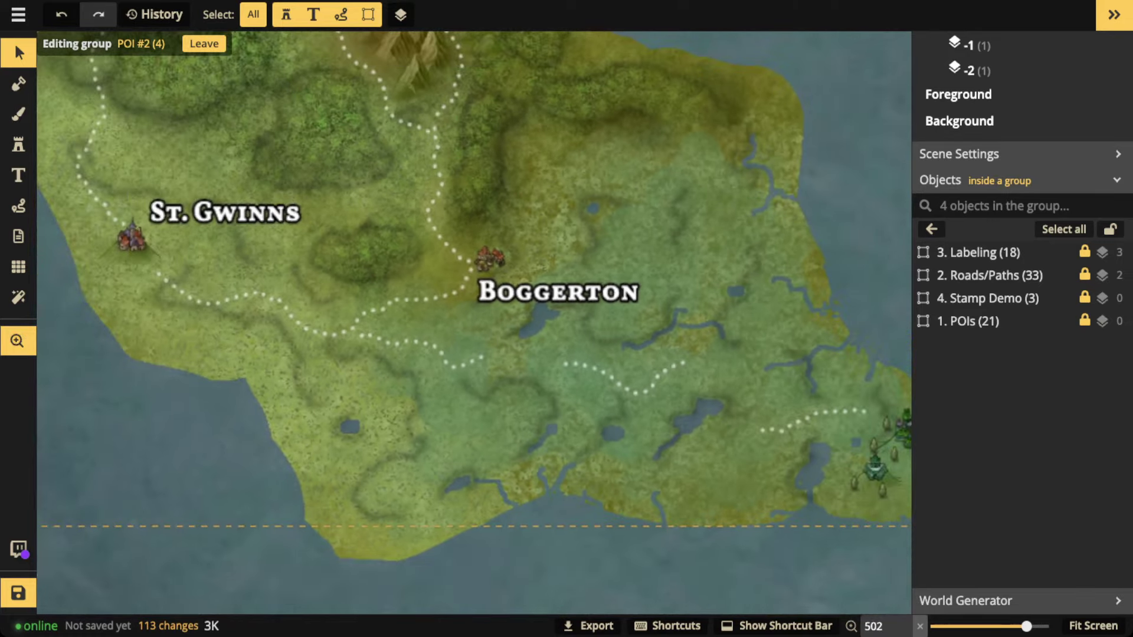
{"action": "left_click_drag", "start_coordinate": [489, 260], "coordinate": [138, 154]}
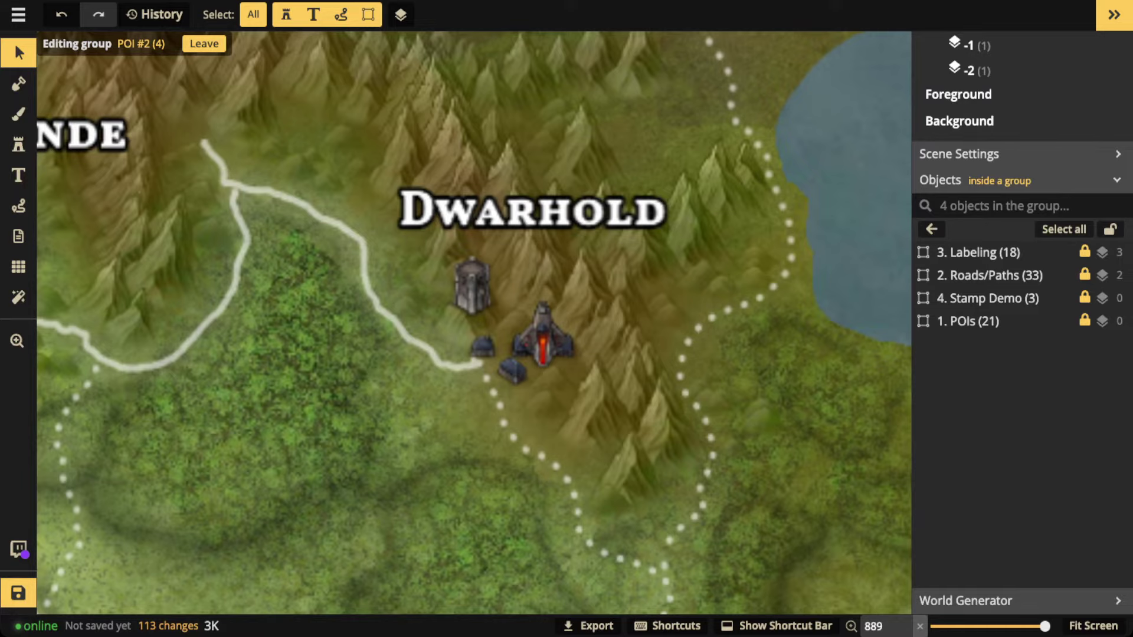
{"action": "scroll", "coordinate": [438, 379], "scroll_direction": "down", "scroll_amount": 2}
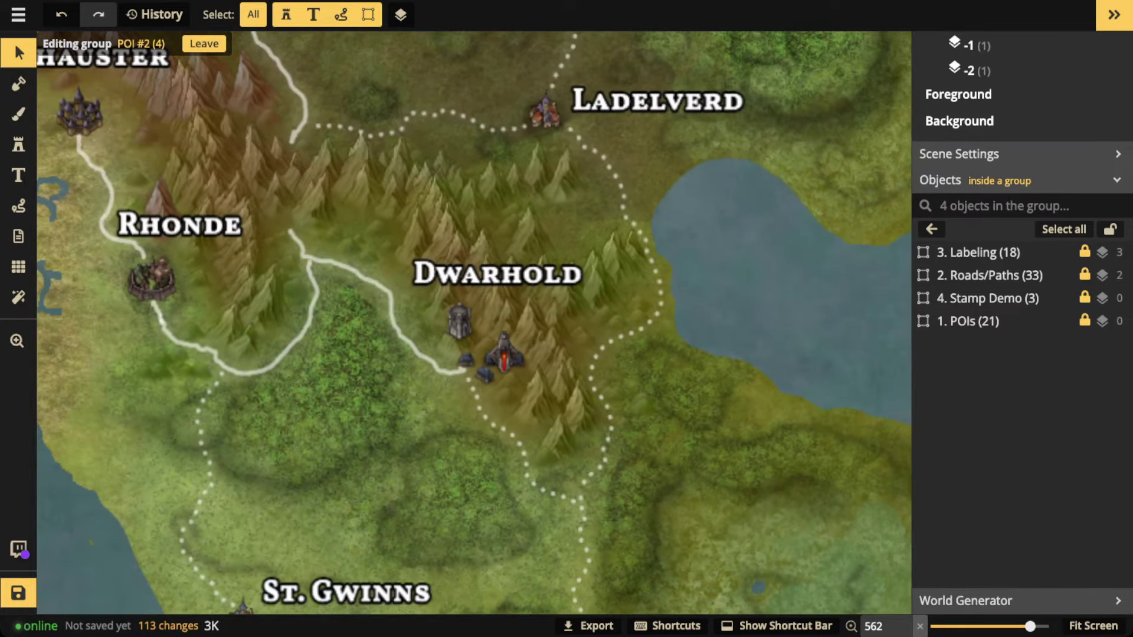
{"action": "scroll", "coordinate": [427, 358], "scroll_direction": "down", "scroll_amount": 1}
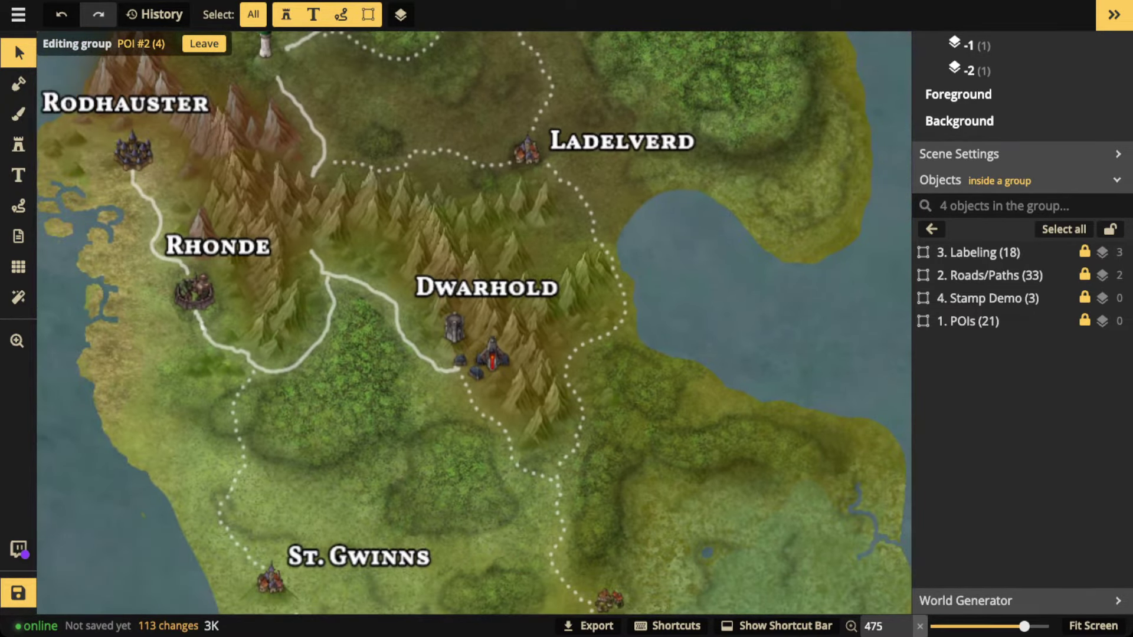
- Leave the POI #2 group and set the opacity of the whole group to 0
{"action": "scroll", "coordinate": [426, 374], "scroll_direction": "down", "scroll_amount": 1}
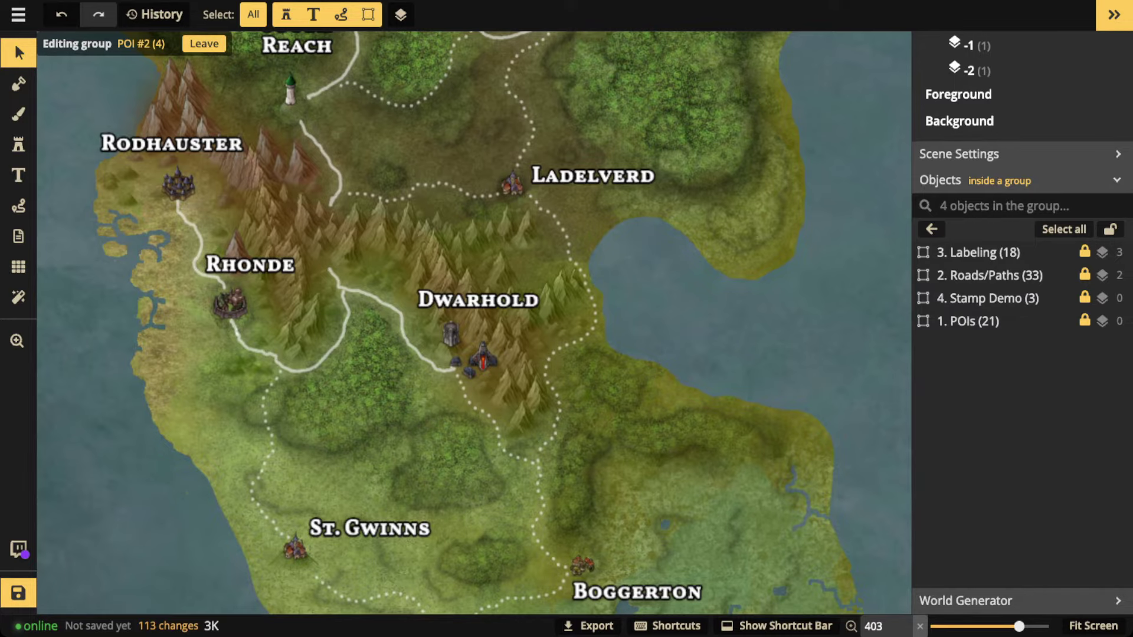
{"action": "key", "text": "Escape"}
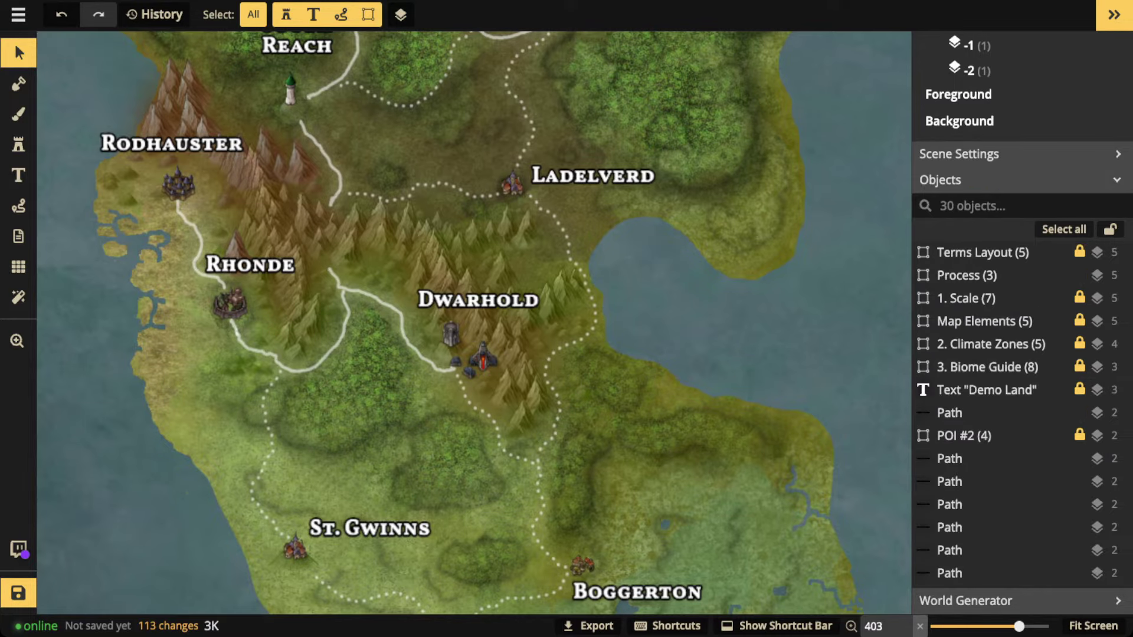
{"action": "scroll", "coordinate": [570, 204], "scroll_direction": "down", "scroll_amount": 4}
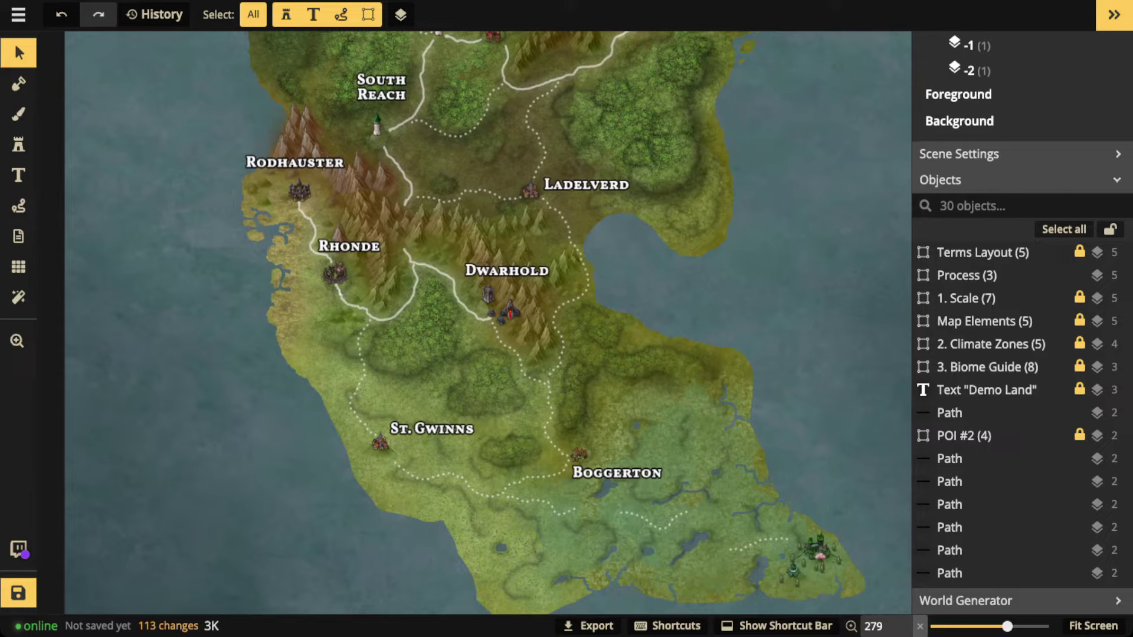
{"action": "left_click", "coordinate": [968, 436]}
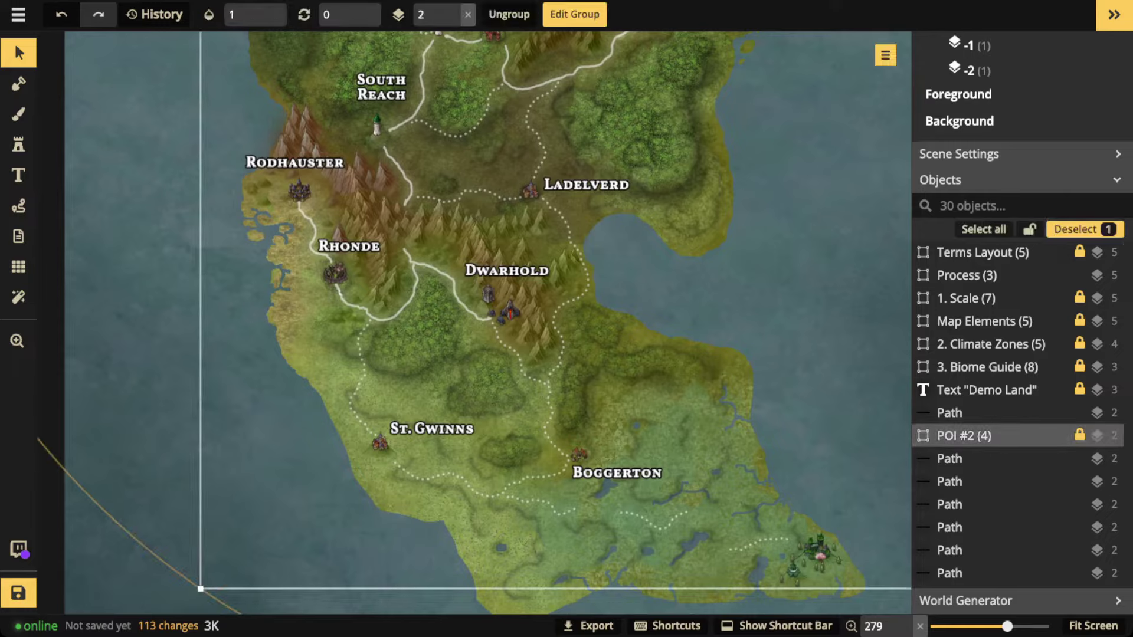
{"action": "left_click", "coordinate": [240, 14]}
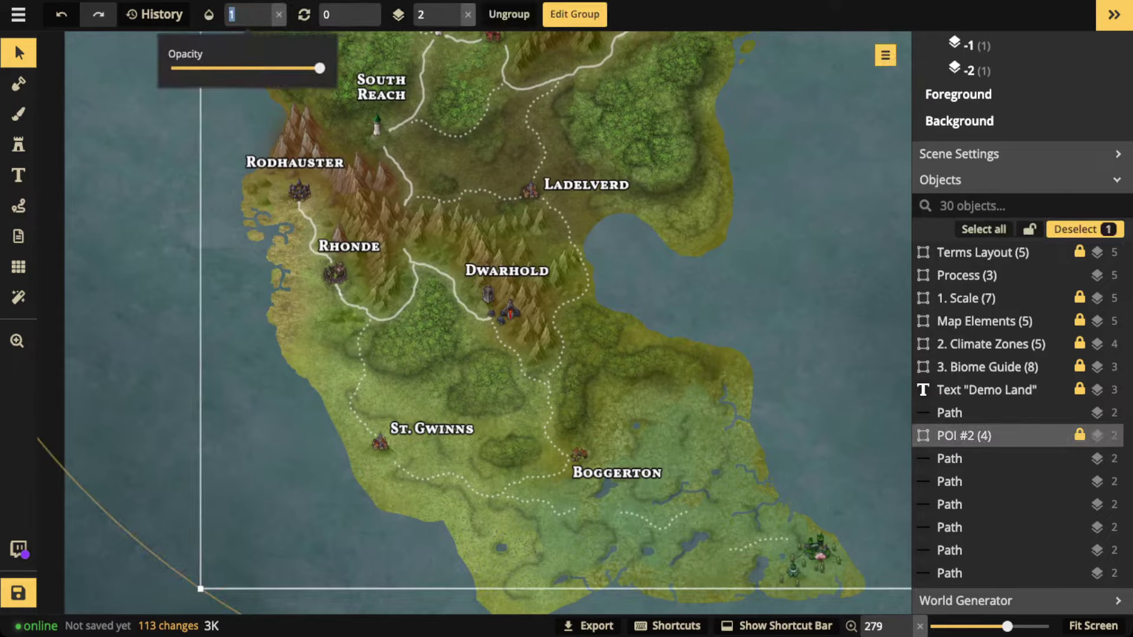
{"action": "type", "text": "0"}
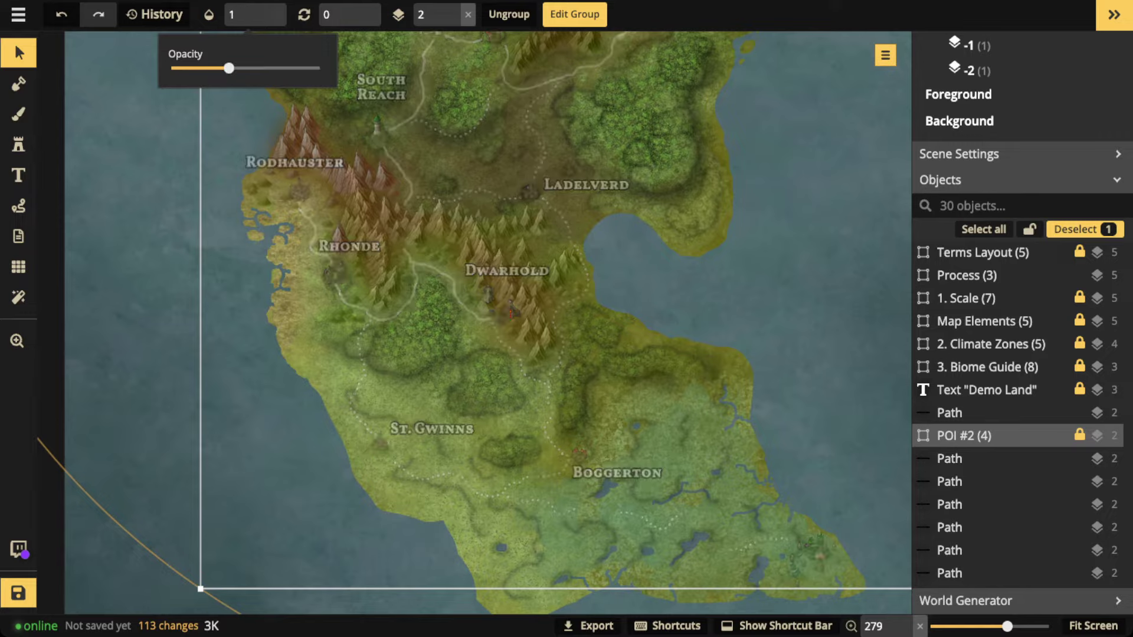
- Reset the opacity of the POI #1 group so its markers, roads and labels show across the map
{"action": "scroll", "coordinate": [1003, 416], "scroll_direction": "down", "scroll_amount": 5}
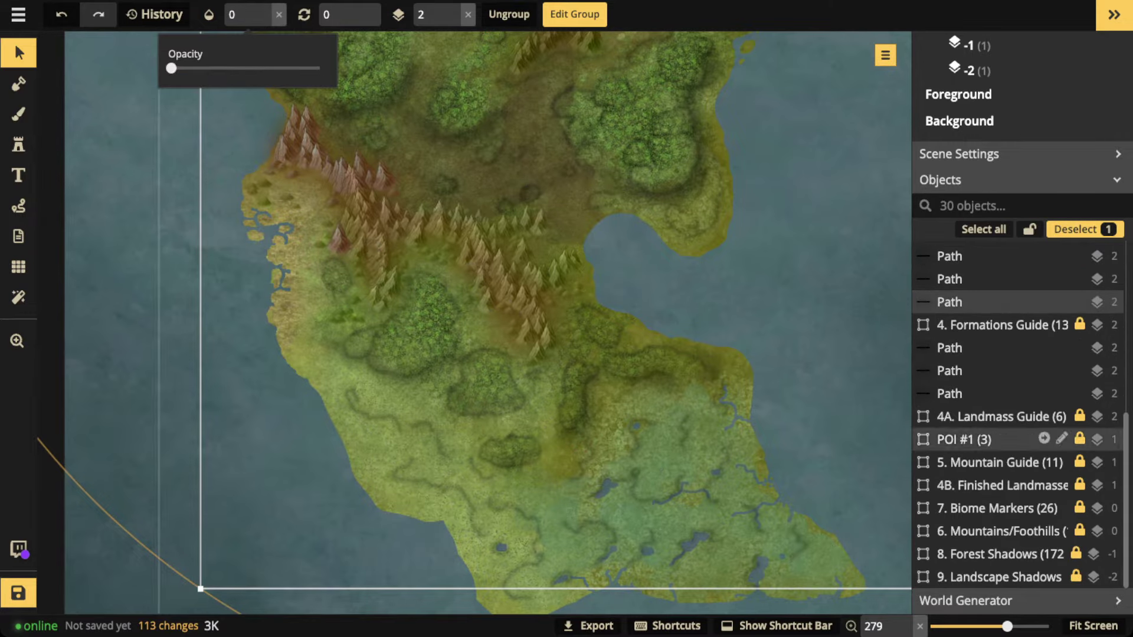
{"action": "left_click", "coordinate": [974, 440]}
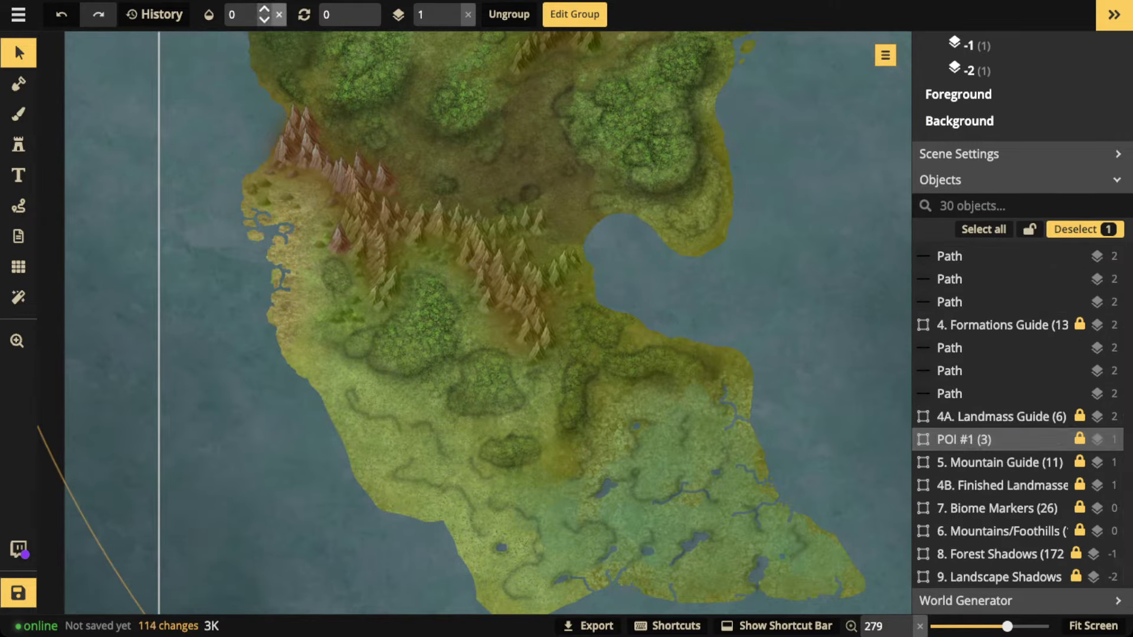
{"action": "left_click", "coordinate": [279, 14]}
{"action": "key", "text": "Escape"}
{"action": "scroll", "coordinate": [425, 222], "scroll_direction": "down", "scroll_amount": 3}
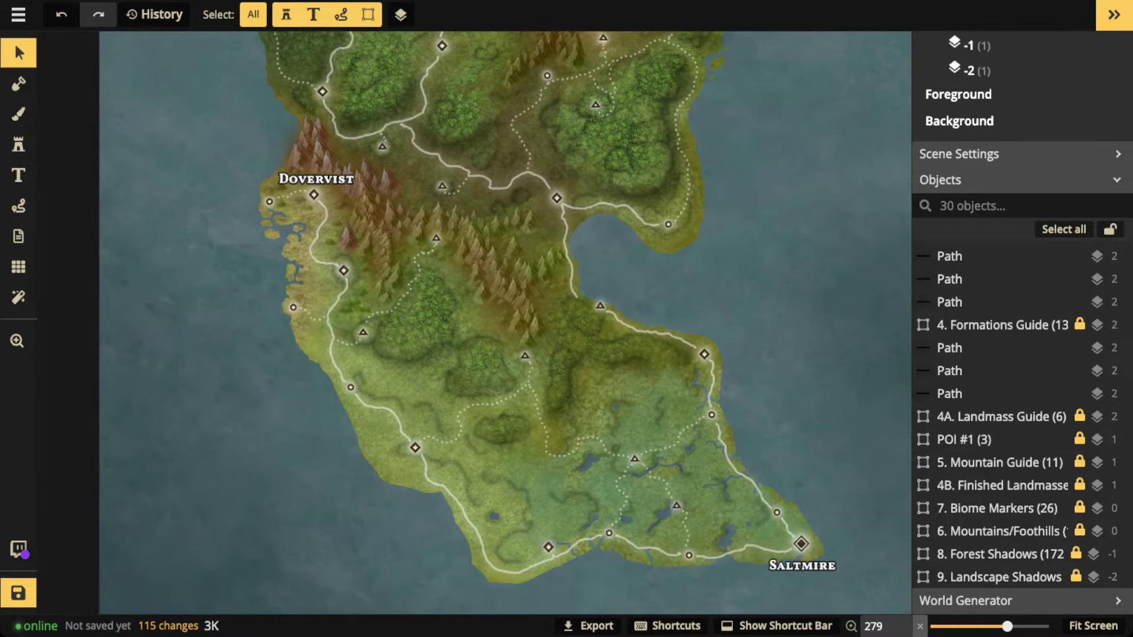
{"action": "scroll", "coordinate": [525, 324], "scroll_direction": "down", "scroll_amount": 8}
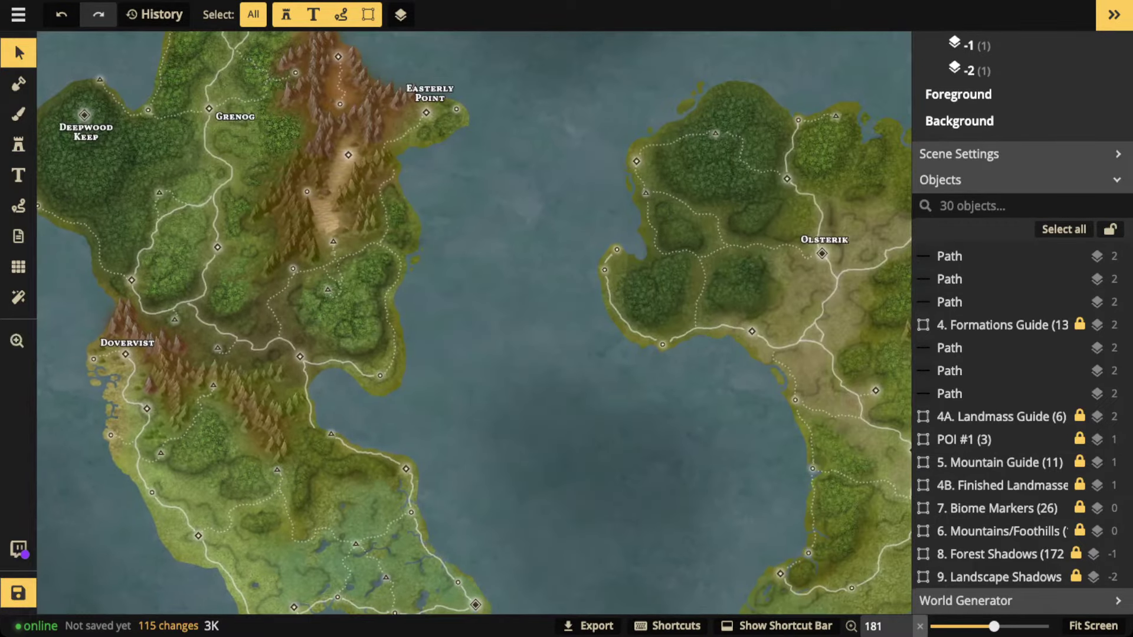
{"action": "scroll", "coordinate": [526, 324], "scroll_direction": "down", "scroll_amount": 4}
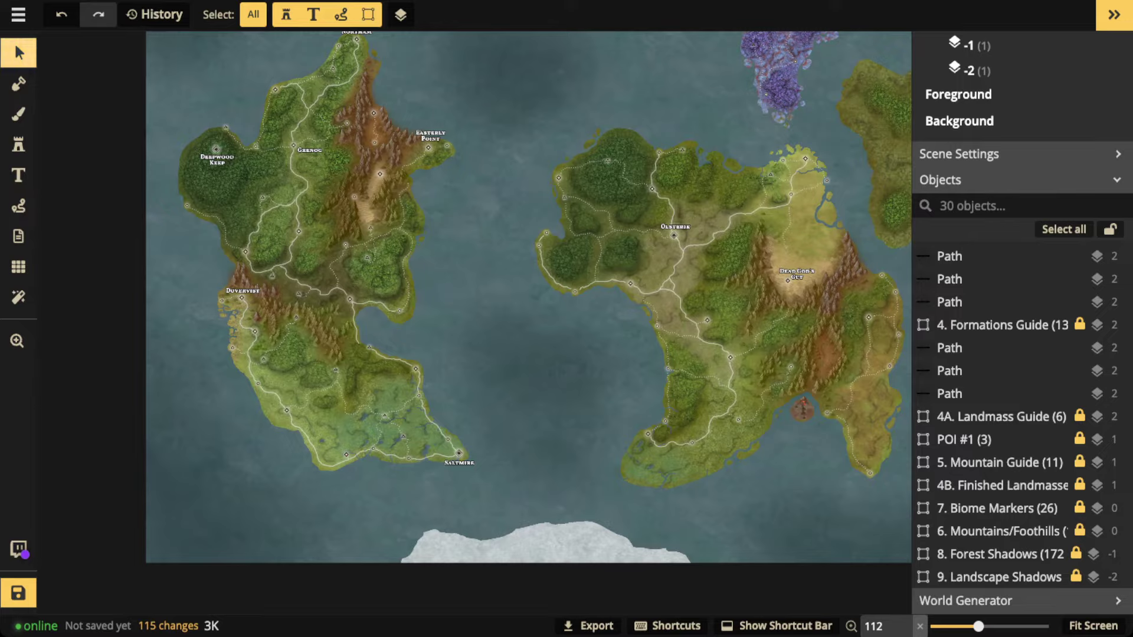
- Enable mask effects in the mask tool's advanced settings
{"action": "left_click", "coordinate": [18, 84]}
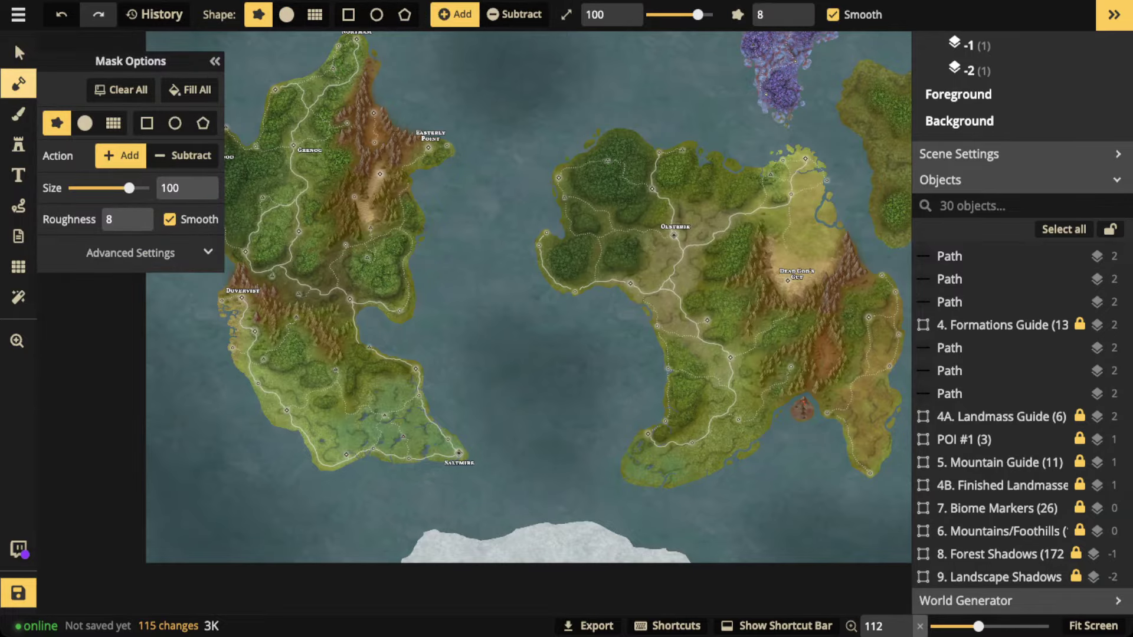
{"action": "left_click", "coordinate": [131, 252]}
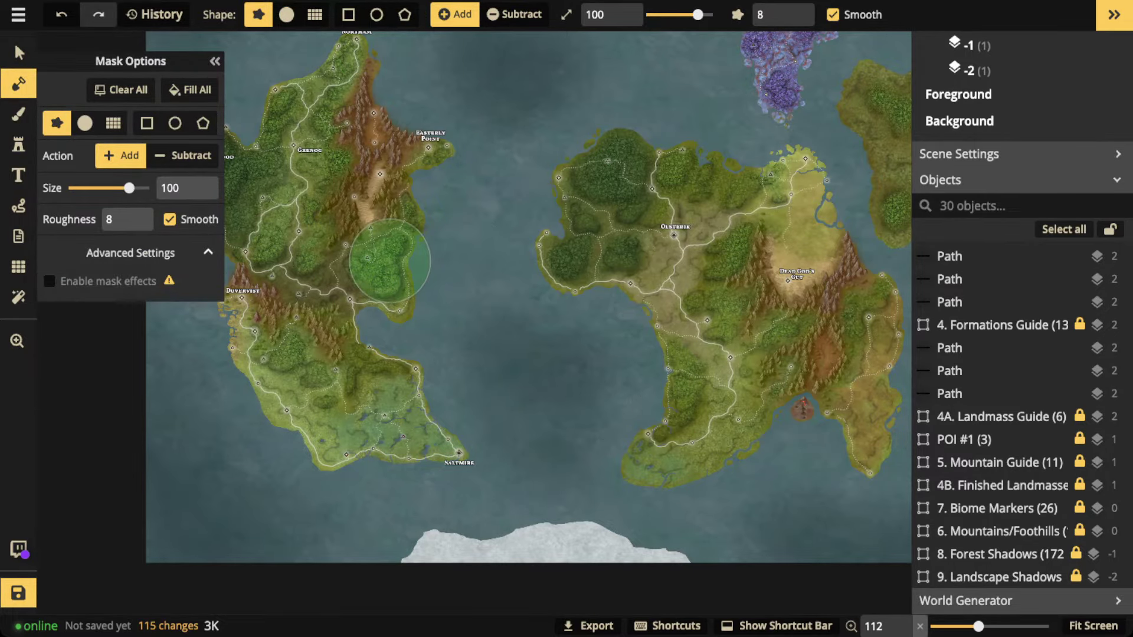
{"action": "left_click_drag", "start_coordinate": [390, 261], "coordinate": [549, 262]}
{"action": "left_click", "coordinate": [19, 52]}
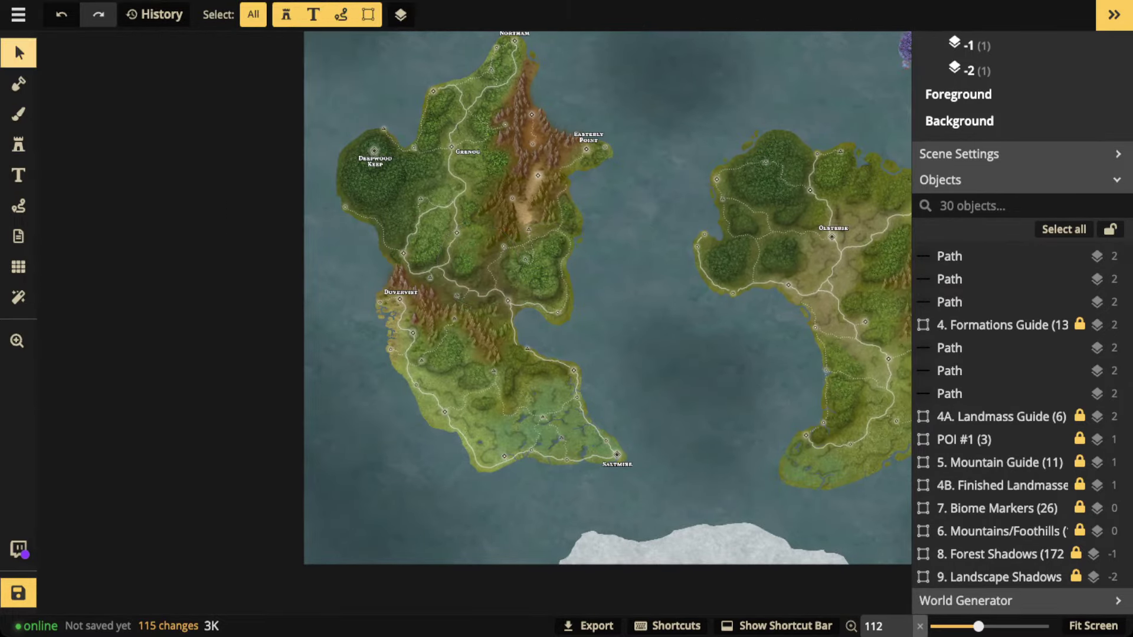
{"action": "key", "text": "m"}
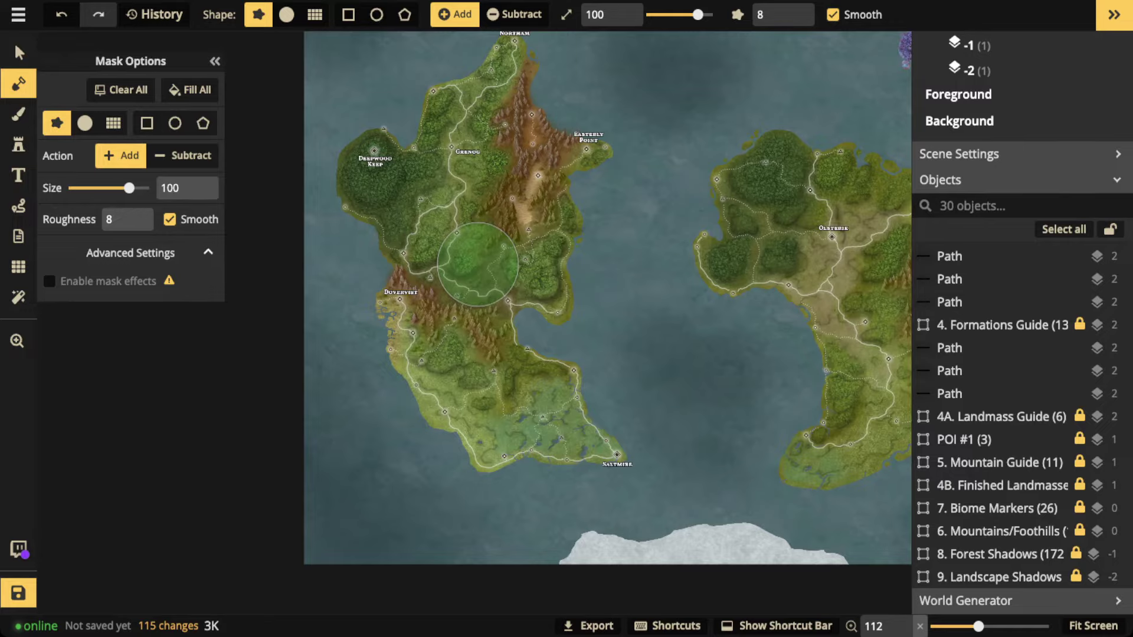
{"action": "left_click", "coordinate": [49, 281]}
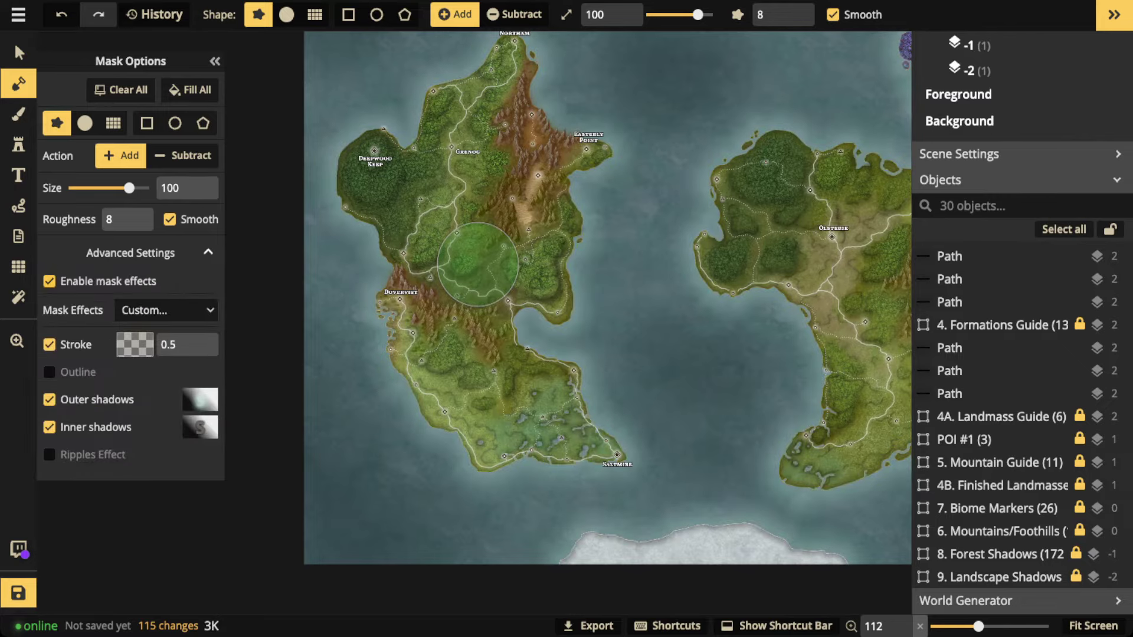
- Compare the coastlines with mask effects off and on, leaving them on, and inspect the outer shadow settings
{"action": "left_click", "coordinate": [49, 281]}
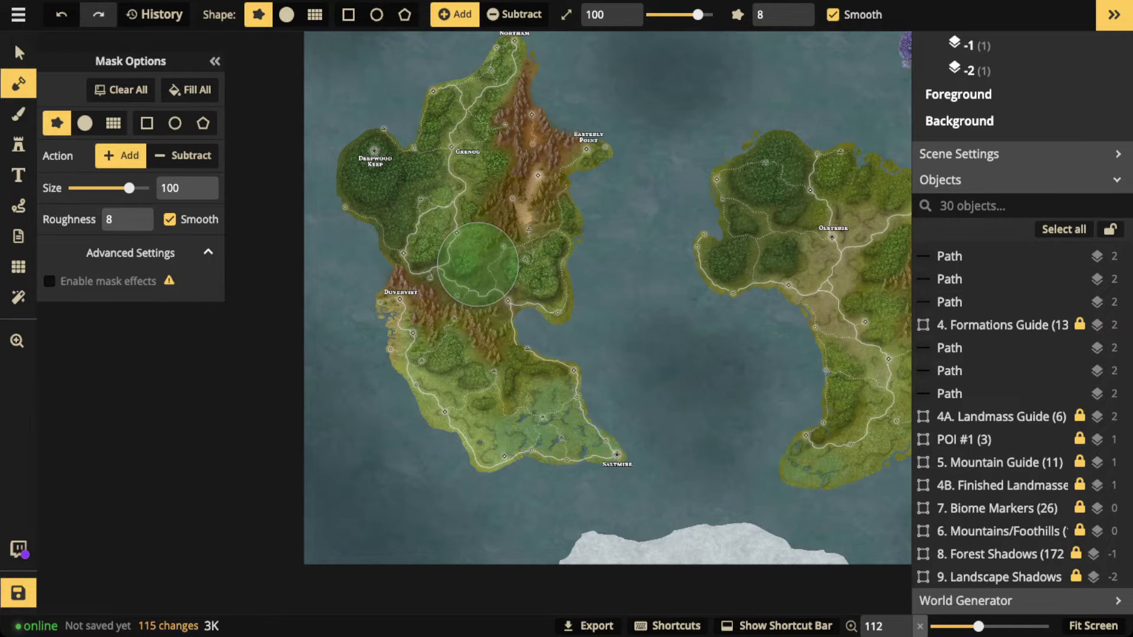
{"action": "key", "text": "shift+m"}
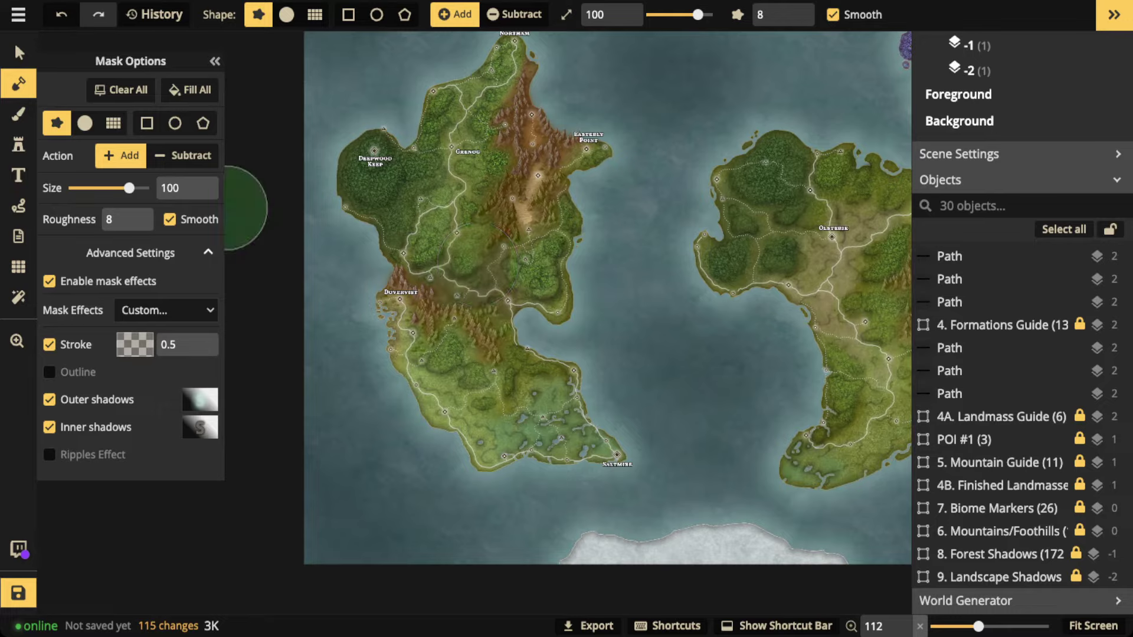
{"action": "left_click", "coordinate": [200, 400]}
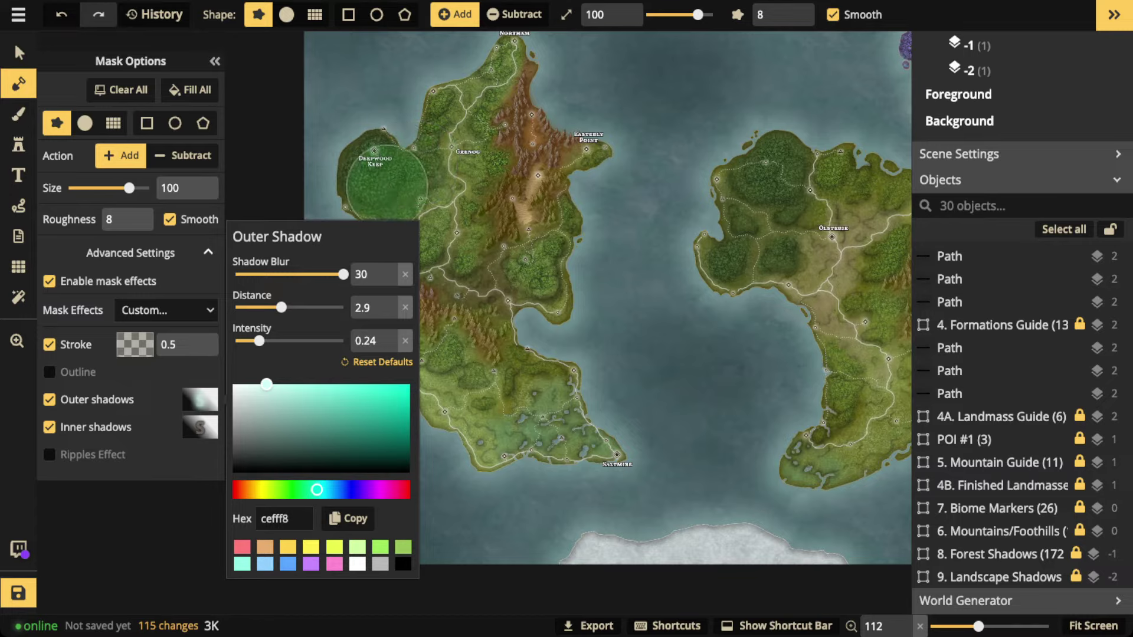
{"action": "left_click", "coordinate": [257, 159]}
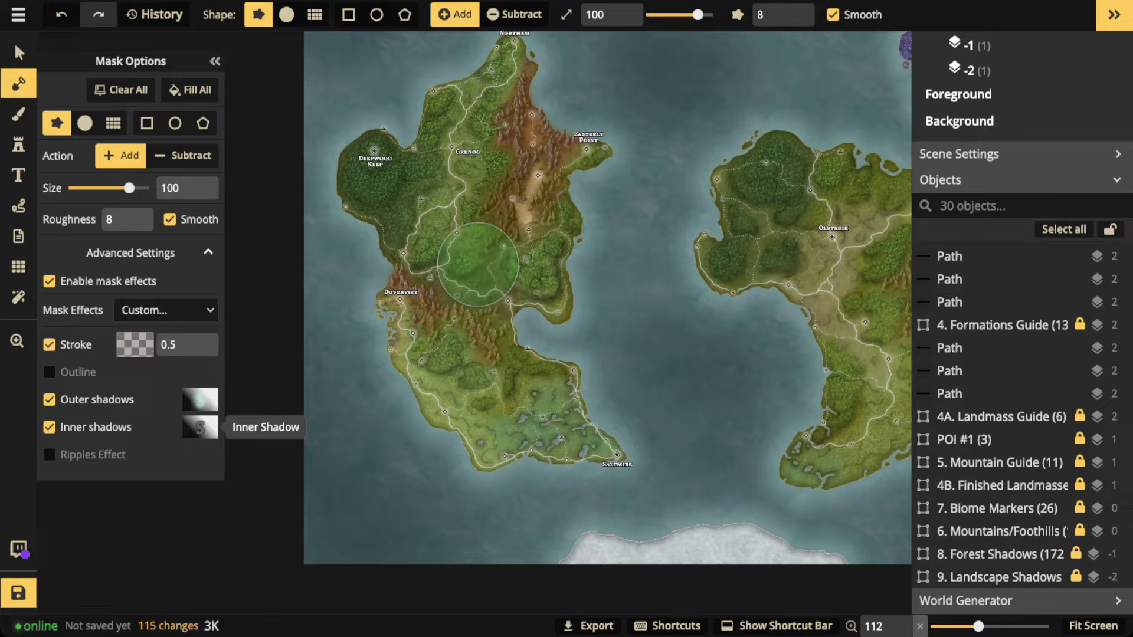
- Draw a freehand path with blur enabled along the western continent's southwest coast and view its shadow settings
{"action": "left_click", "coordinate": [18, 205]}
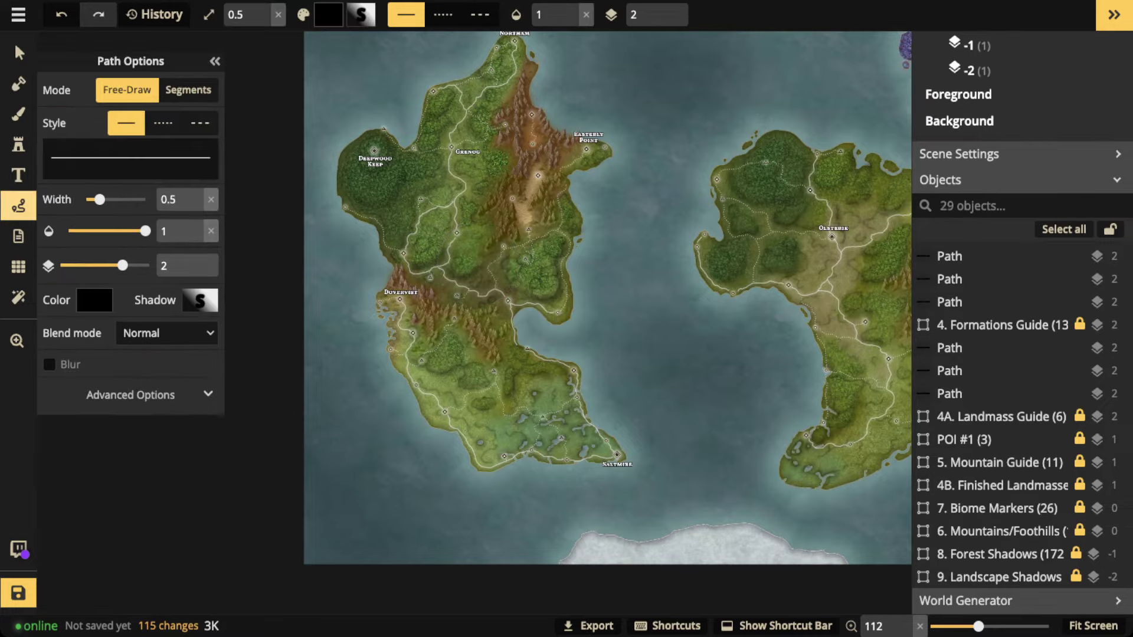
{"action": "left_click", "coordinate": [50, 364]}
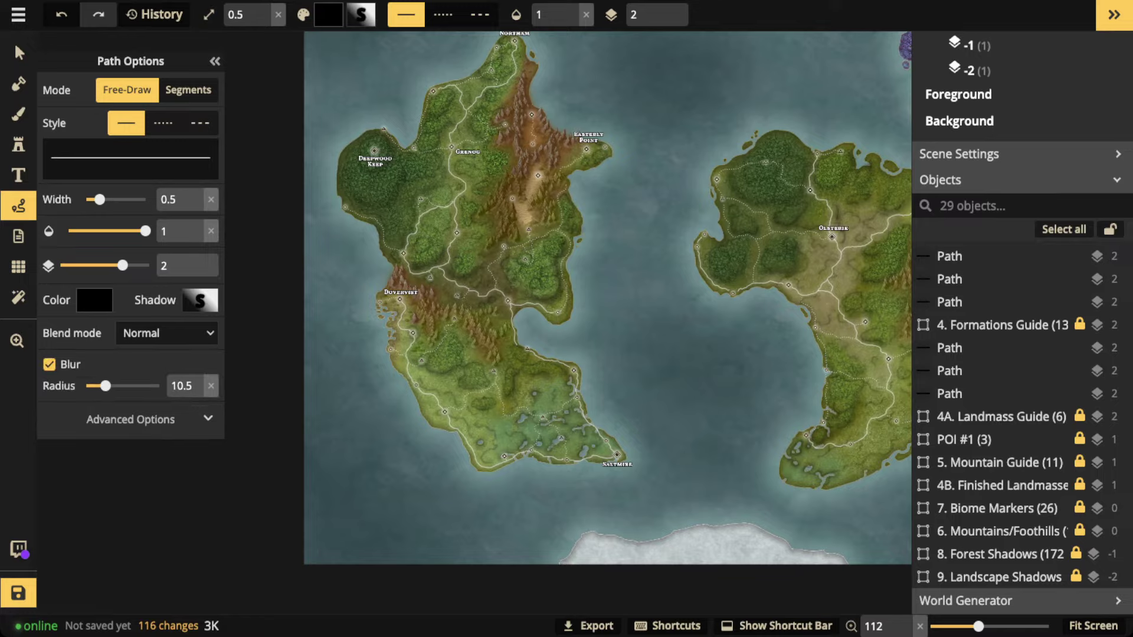
{"action": "left_click", "coordinate": [188, 90]}
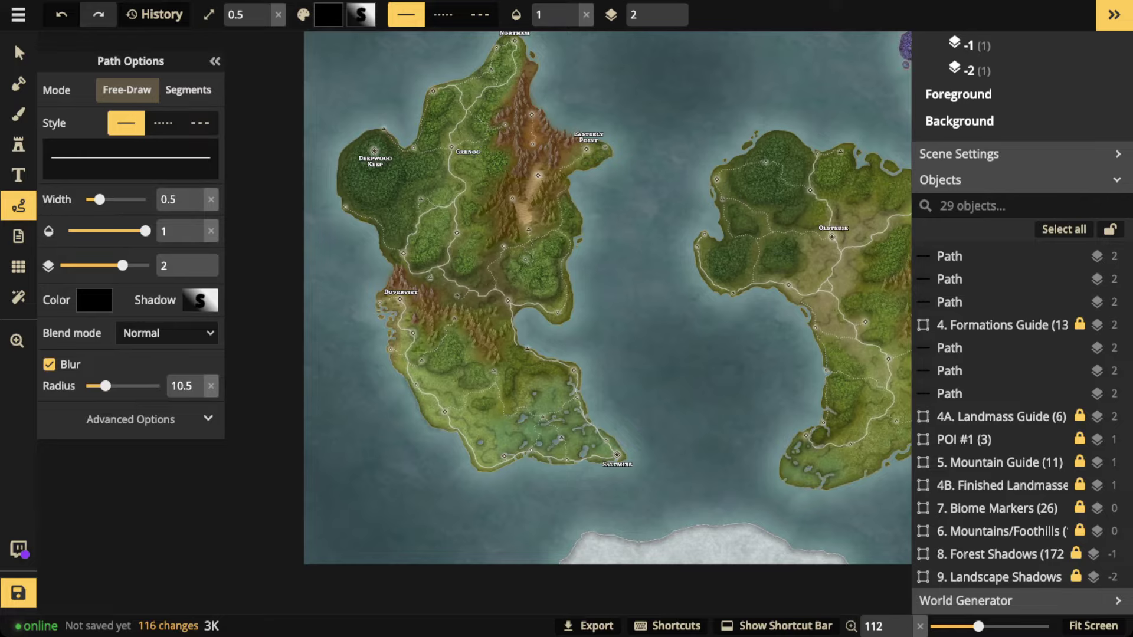
{"action": "left_click_drag", "start_coordinate": [392, 361], "coordinate": [385, 353]}
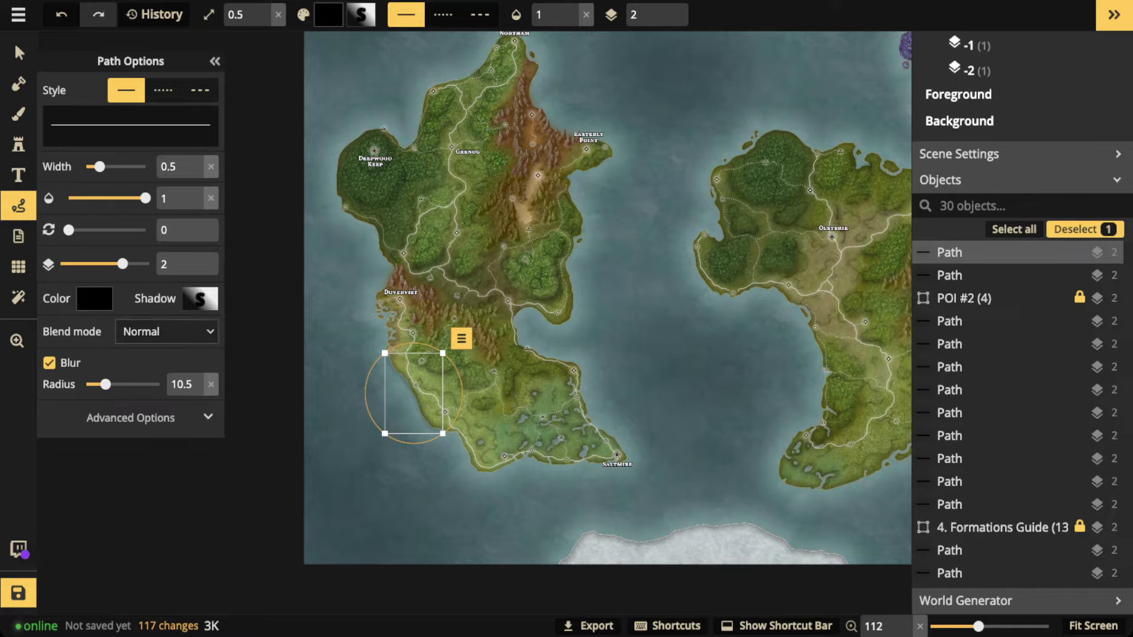
{"action": "left_click", "coordinate": [200, 299]}
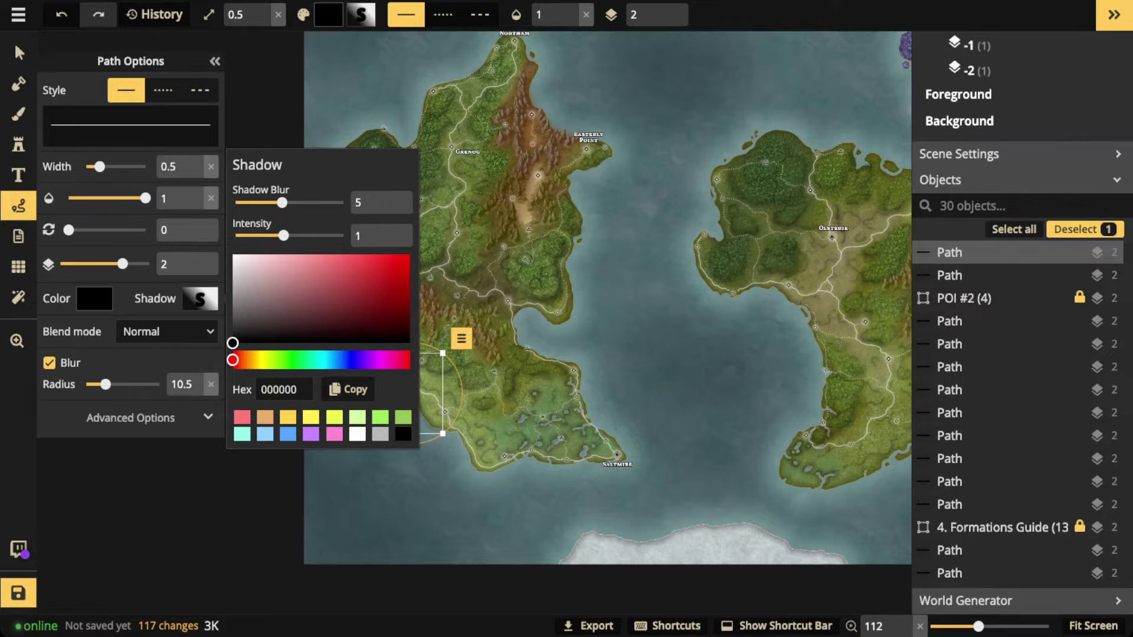
{"action": "key", "text": "Escape"}
{"action": "key", "text": "Escape"}
{"action": "left_click_drag", "start_coordinate": [484, 284], "coordinate": [637, 284]}
{"action": "key", "text": "space"}
{"action": "left_click_drag", "start_coordinate": [637, 283], "coordinate": [669, 283]}
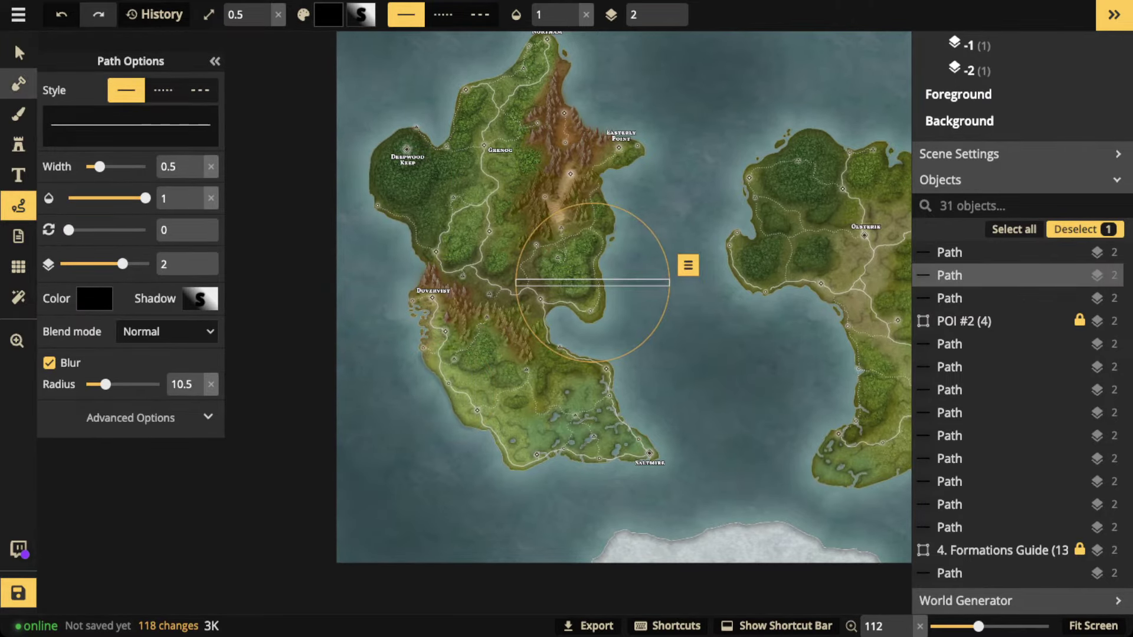
{"action": "left_click", "coordinate": [16, 44]}
- Increase the shadow intensity of the blurred path on the southwest coast and deselect it
{"action": "left_click", "coordinate": [949, 275]}
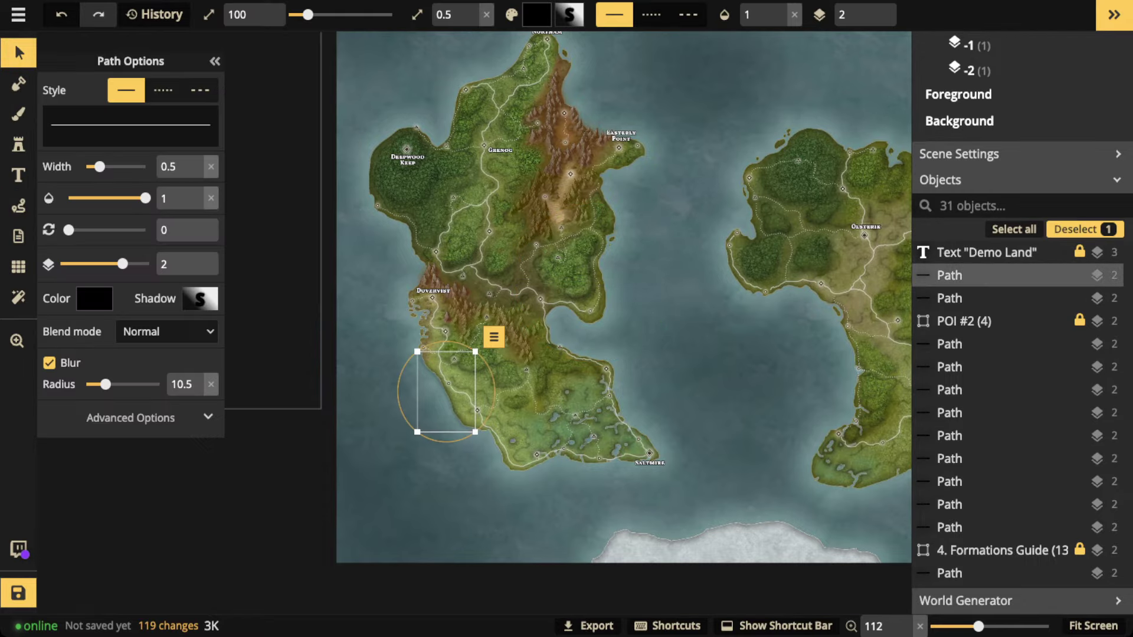
{"action": "left_click", "coordinate": [200, 299]}
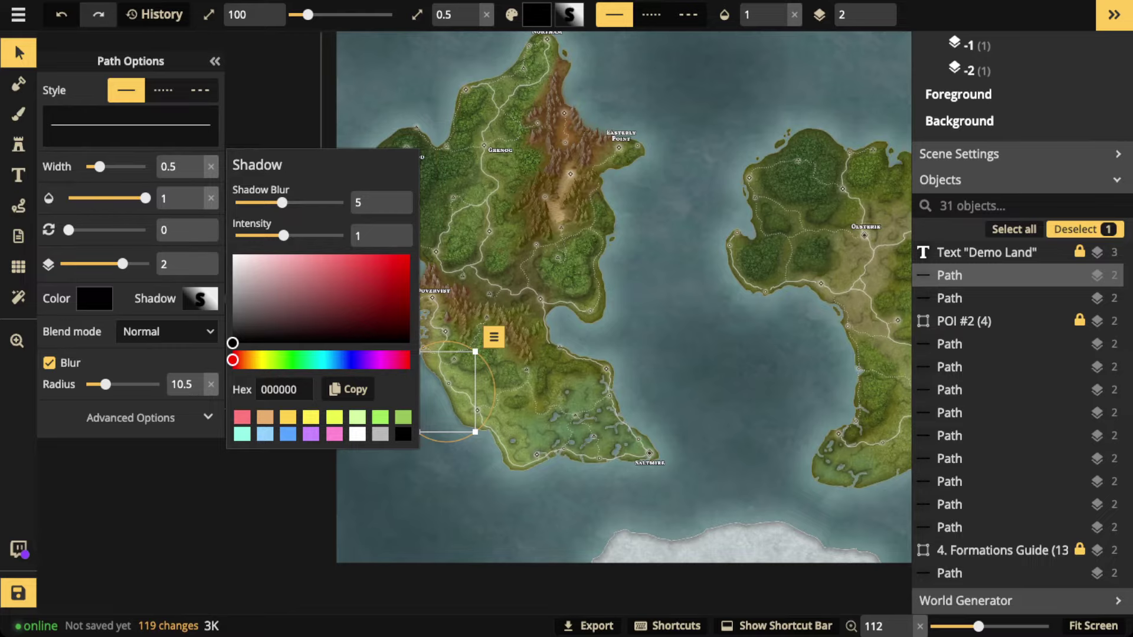
{"action": "left_click_drag", "start_coordinate": [283, 235], "coordinate": [313, 236]}
{"action": "key", "text": "Escape"}
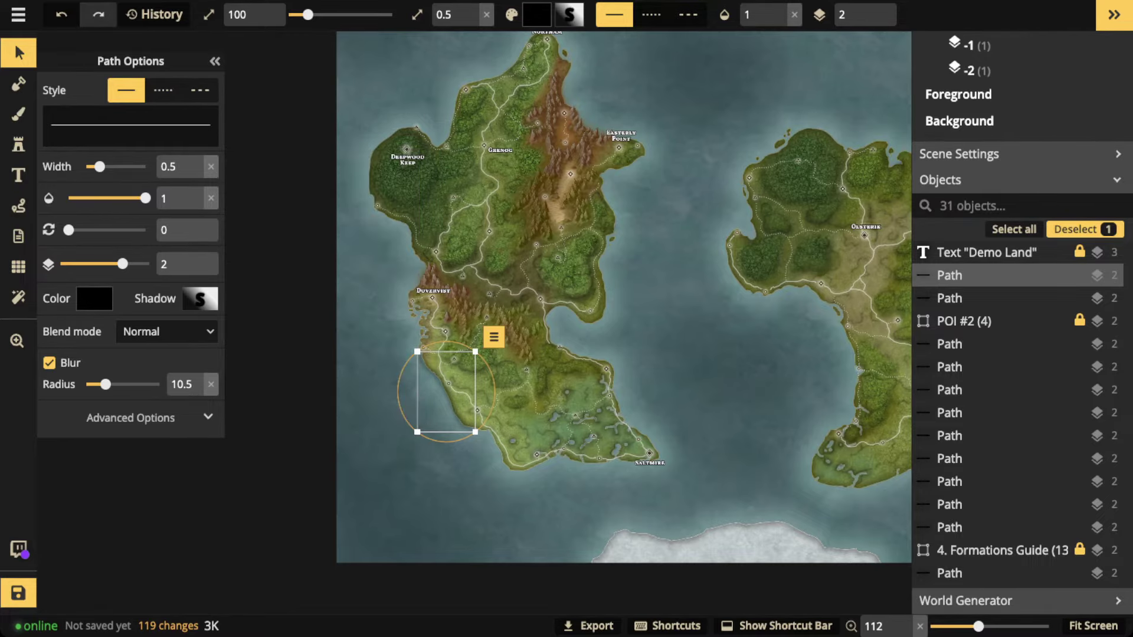
{"action": "key", "text": "Escape"}
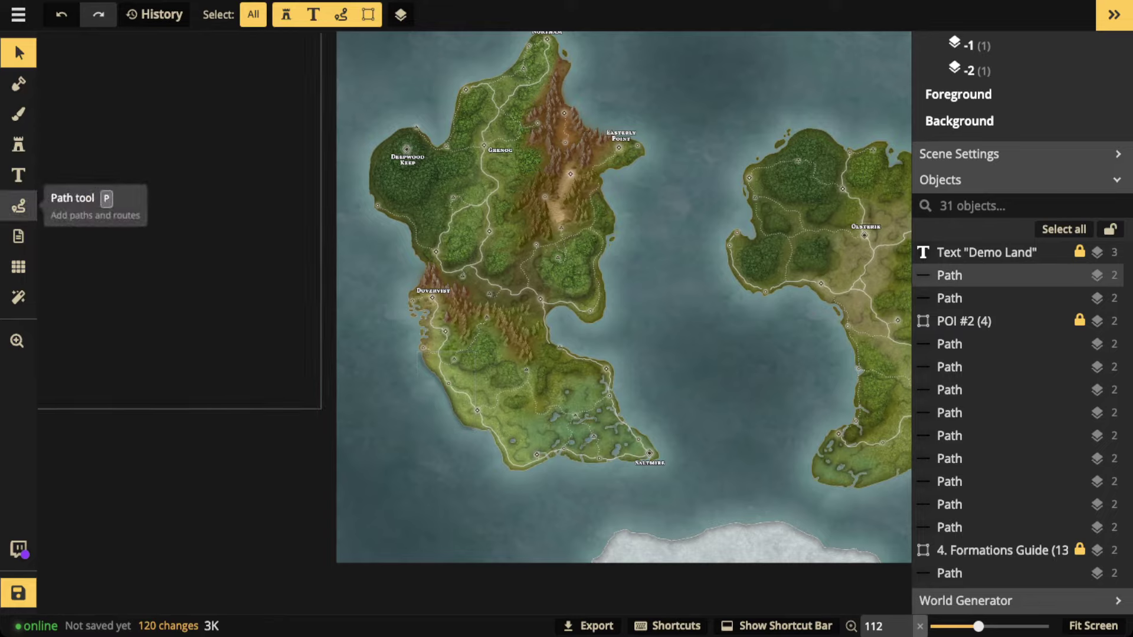
- Draw a blurred freehand path around the bay on the western continent's east coast, delete it and undo the deletion
{"action": "left_click", "coordinate": [18, 205]}
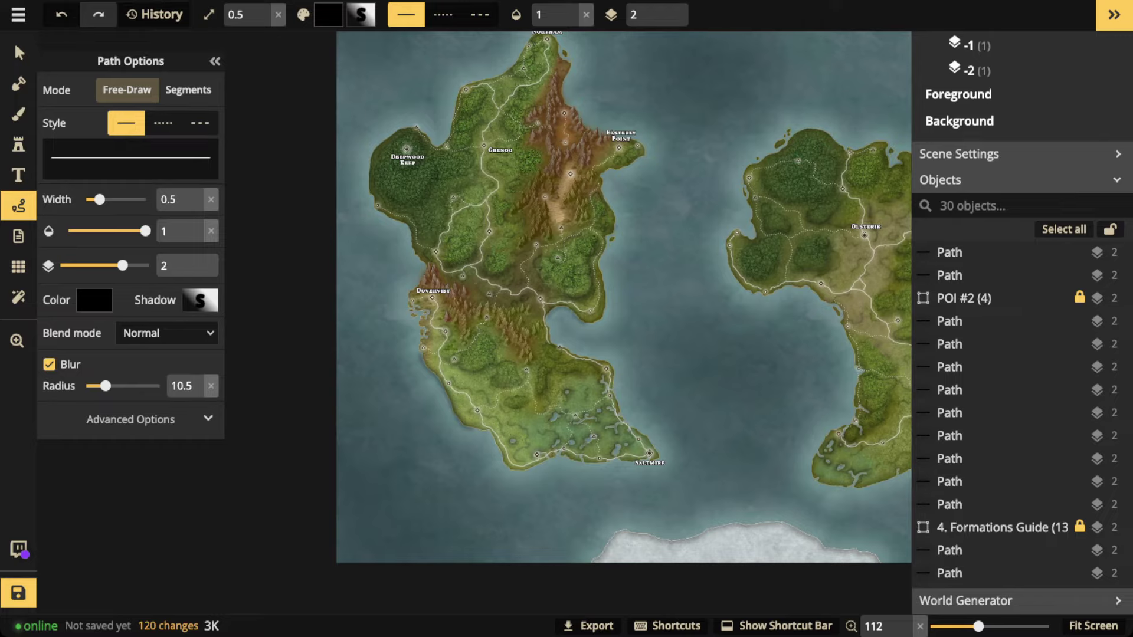
{"action": "left_click_drag", "start_coordinate": [563, 306], "coordinate": [545, 326]}
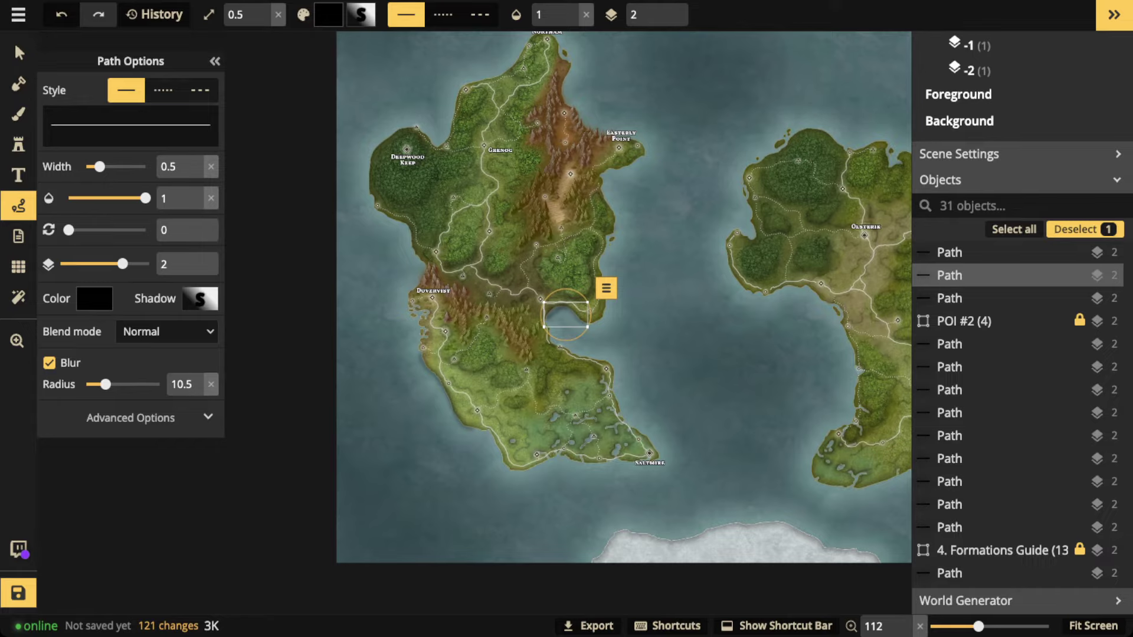
{"action": "key", "text": "Delete"}
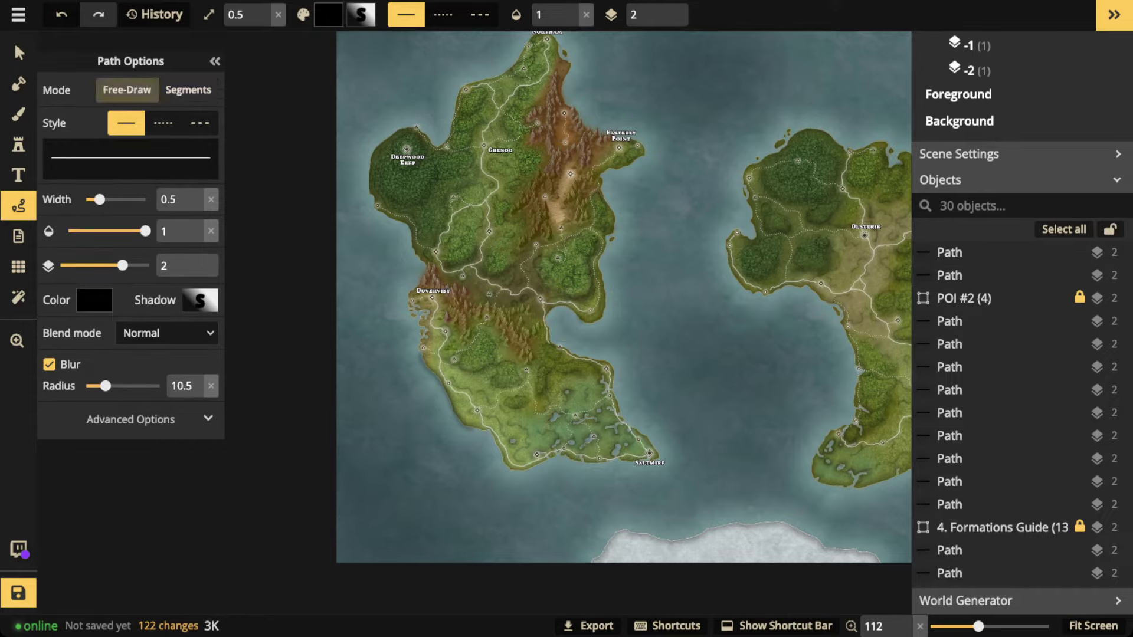
{"action": "key", "text": "ctrl+z"}
{"action": "key", "text": "Escape"}
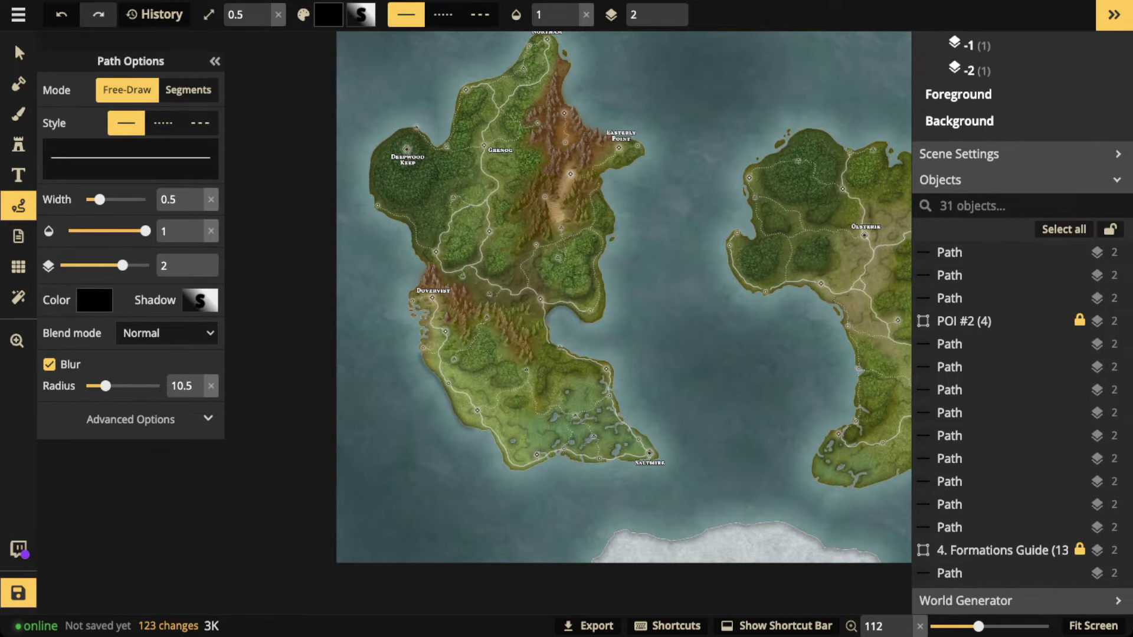
{"action": "key", "text": "space"}
{"action": "left_click_drag", "start_coordinate": [624, 297], "coordinate": [485, 300]}
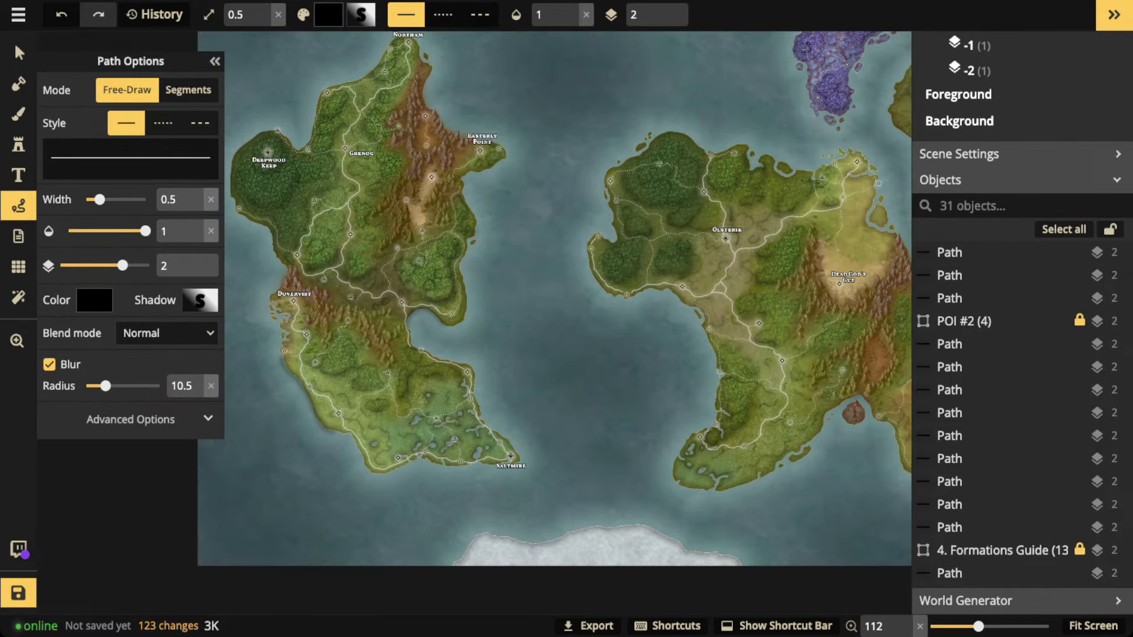
- Draw a blurred freehand path around the bay by the small red island on the eastern continent's south coast
{"action": "left_click_drag", "start_coordinate": [307, 320], "coordinate": [308, 320]}
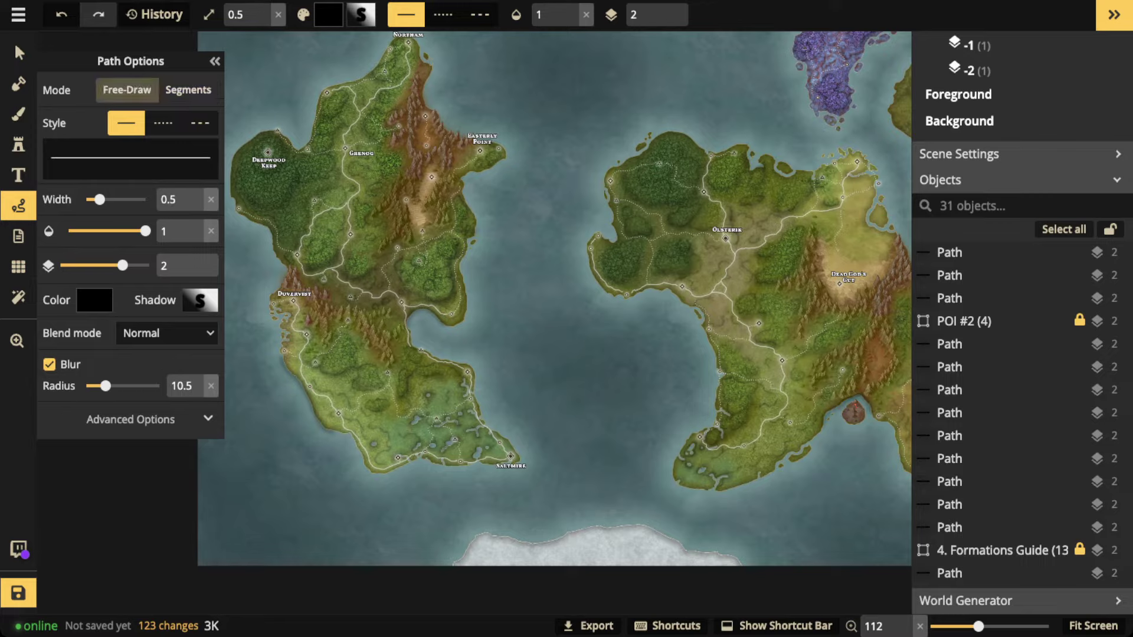
{"action": "left_click_drag", "start_coordinate": [831, 411], "coordinate": [820, 431]}
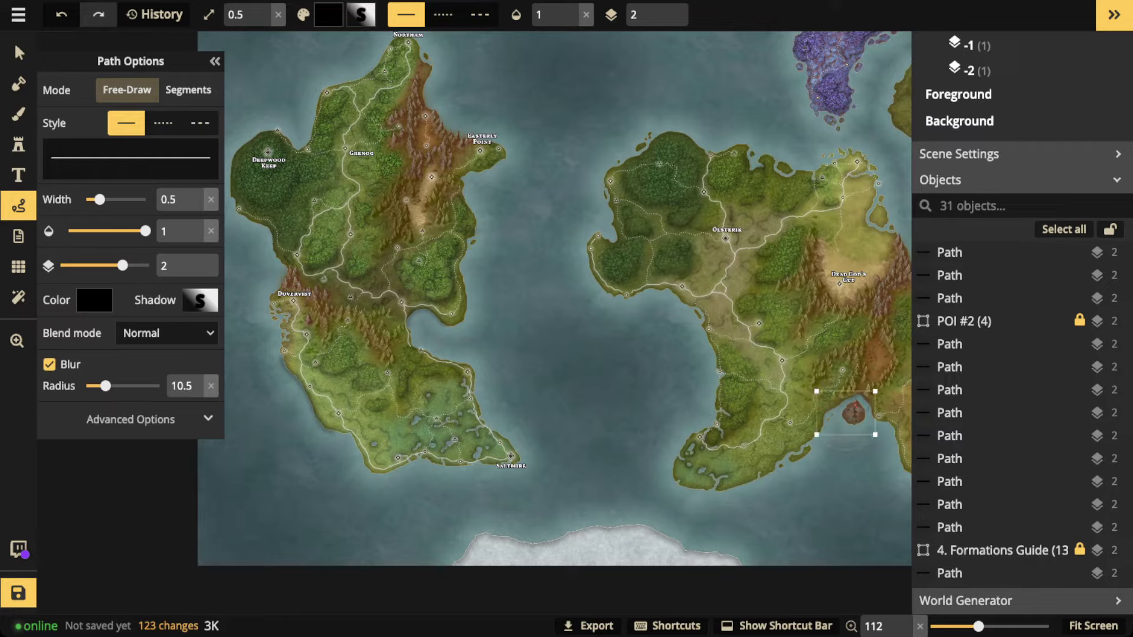
{"action": "key", "text": "Escape"}
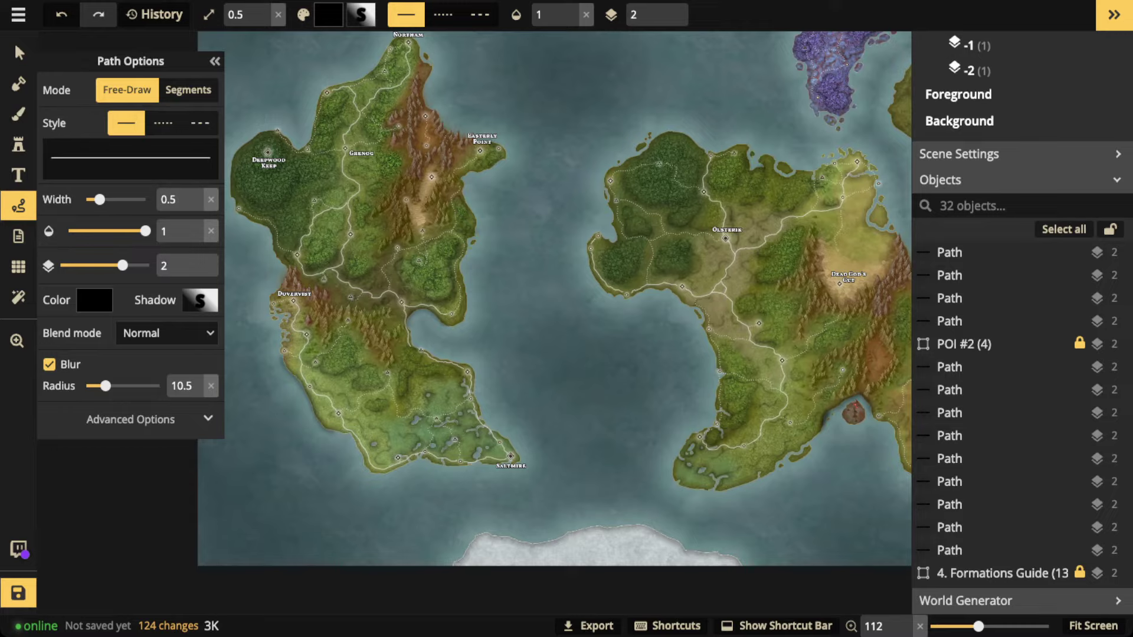
- Delete the blurred path on the western continent's southwest coast
{"action": "left_click", "coordinate": [17, 51]}
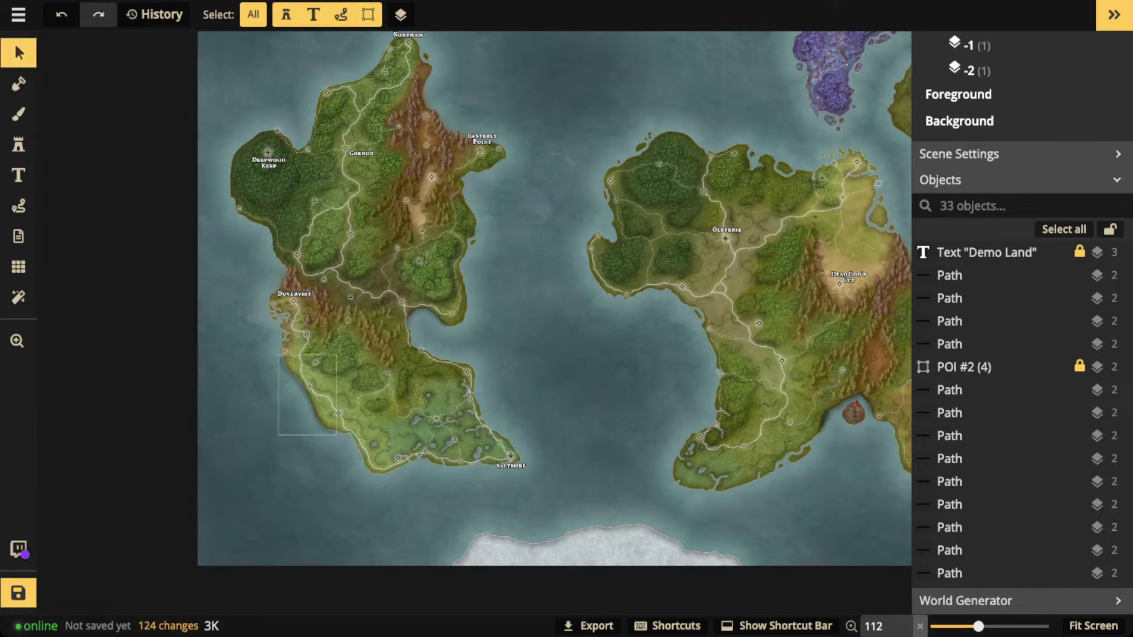
{"action": "left_click", "coordinate": [307, 396]}
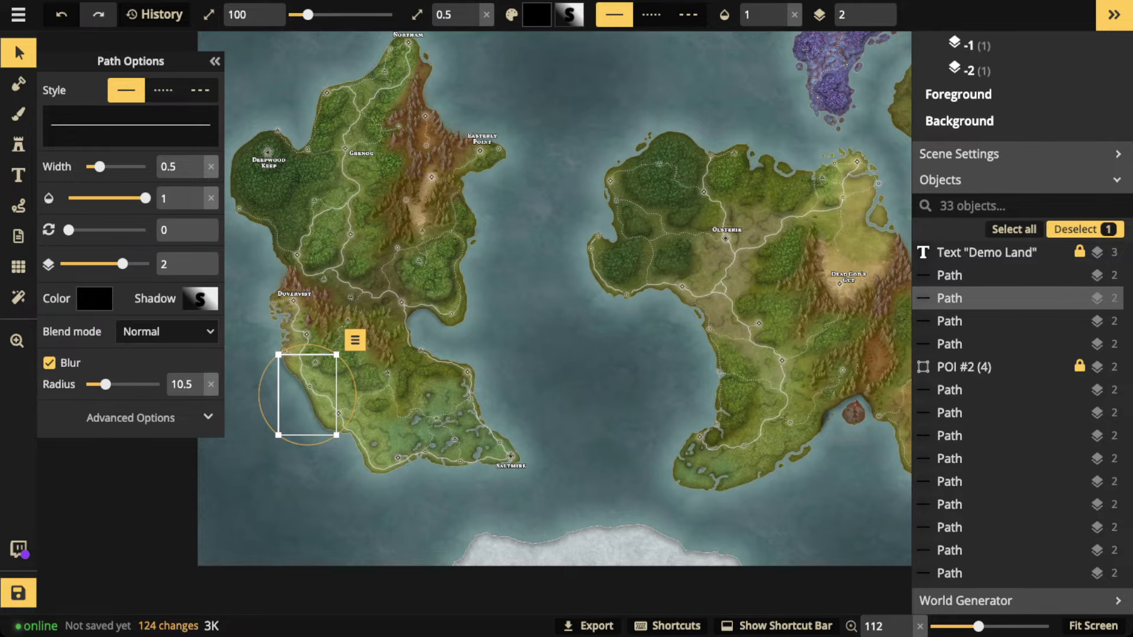
{"action": "left_click", "coordinate": [18, 53]}
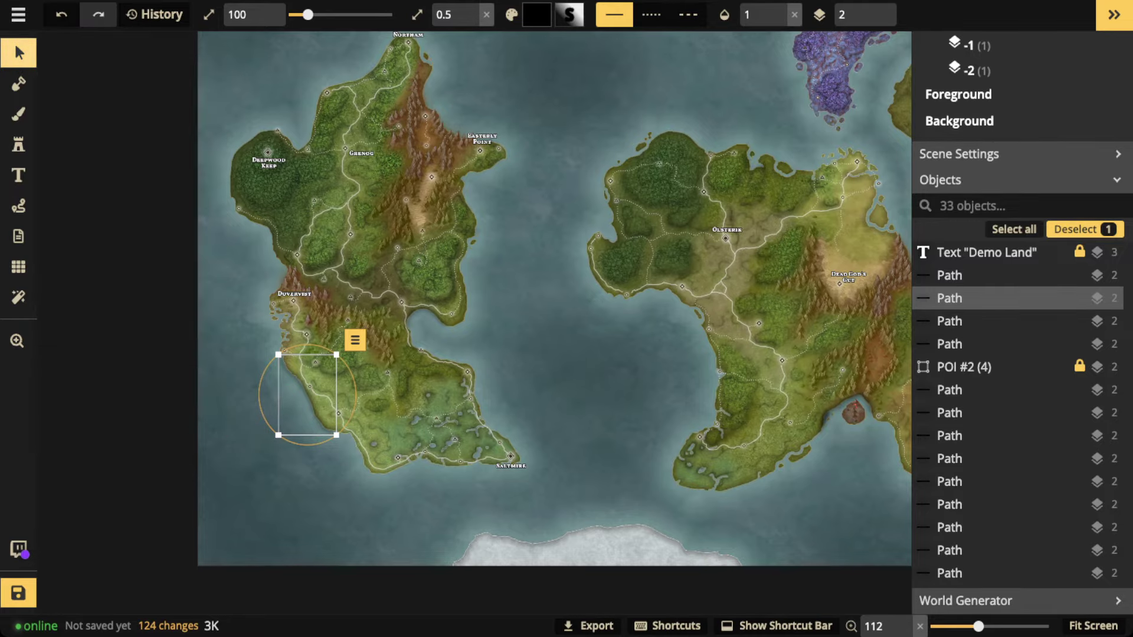
{"action": "key", "text": "Delete"}
- Examine the hue, saturation, brightness and contrast filters of the foreground texture brush
{"action": "scroll", "coordinate": [385, 210], "scroll_direction": "down", "scroll_amount": 2}
{"action": "scroll", "coordinate": [389, 213], "scroll_direction": "down", "scroll_amount": 1}
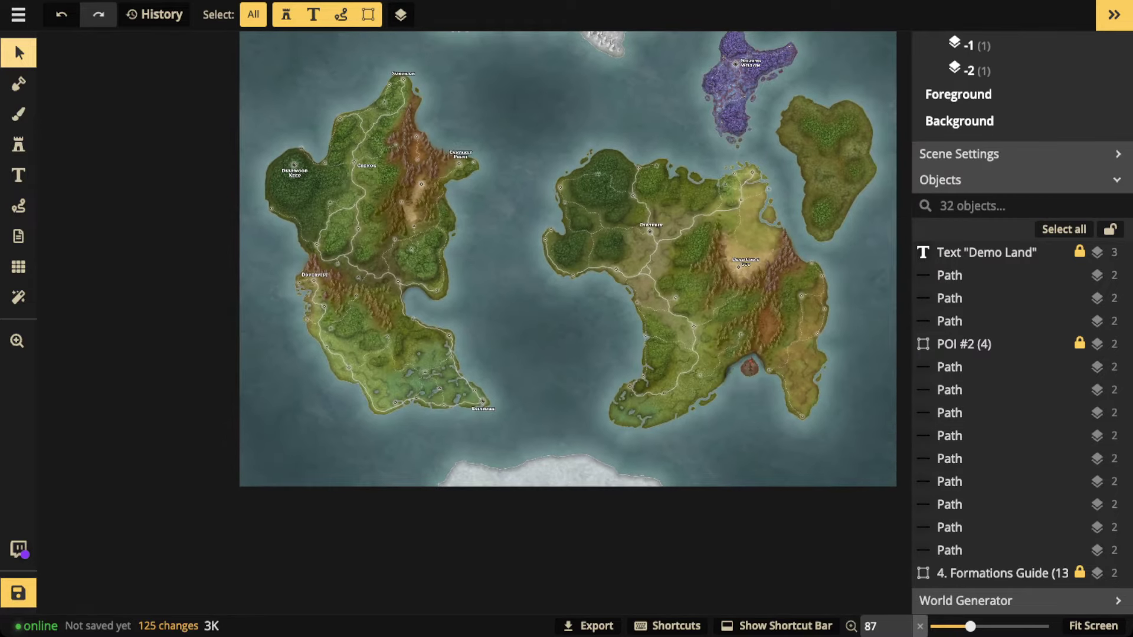
{"action": "left_click_drag", "start_coordinate": [389, 212], "coordinate": [320, 280]}
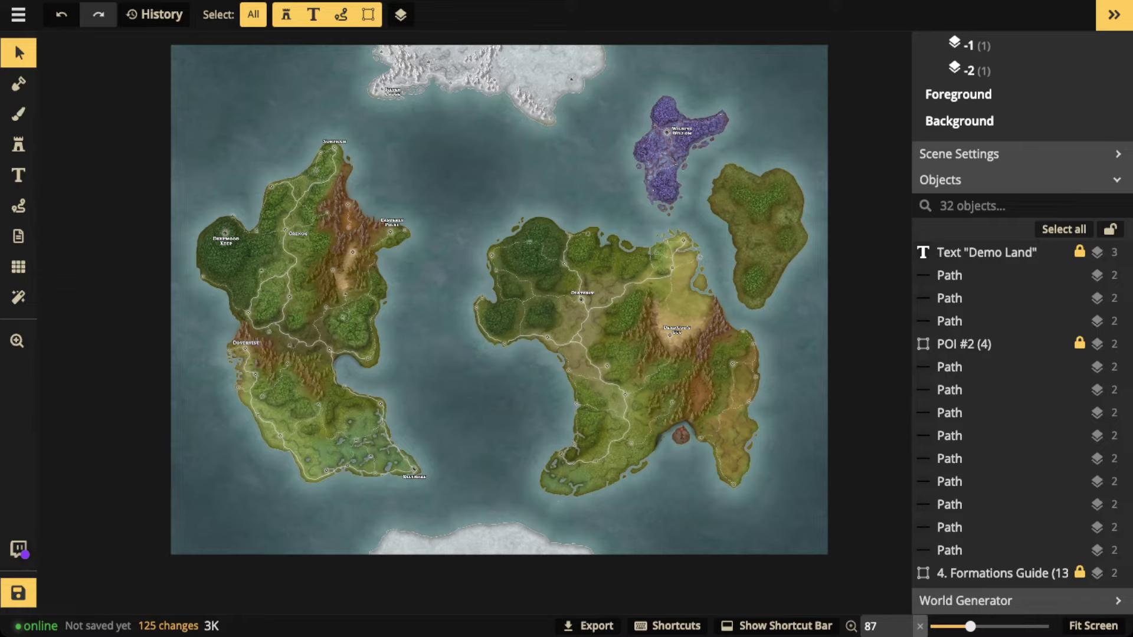
{"action": "key", "text": "b"}
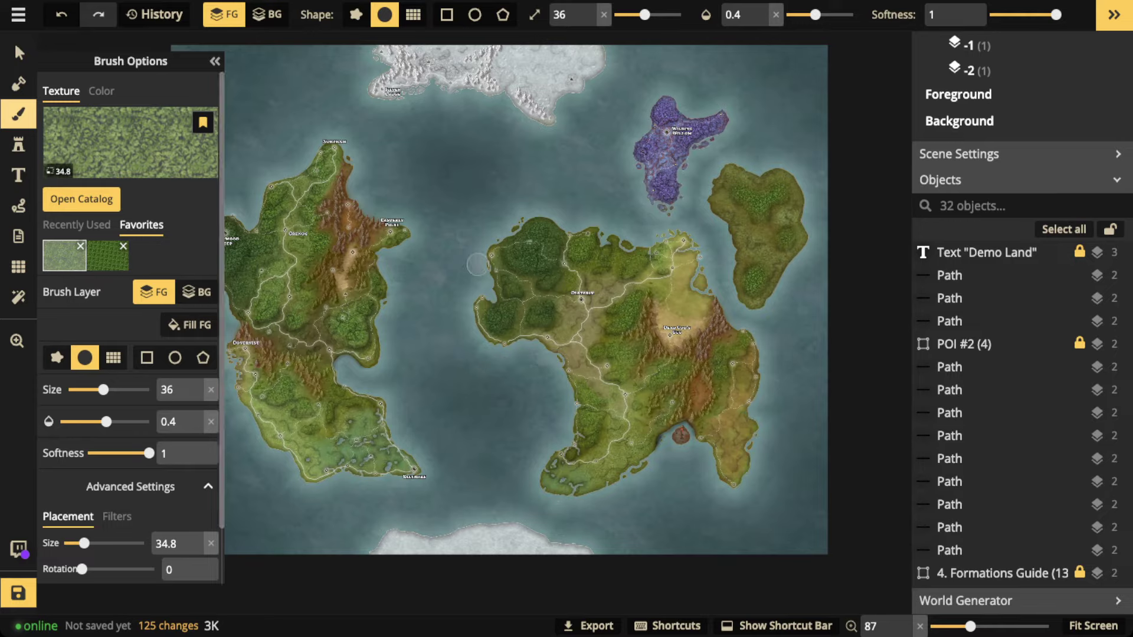
{"action": "scroll", "coordinate": [130, 354], "scroll_direction": "down", "scroll_amount": 2}
{"action": "left_click", "coordinate": [116, 455]}
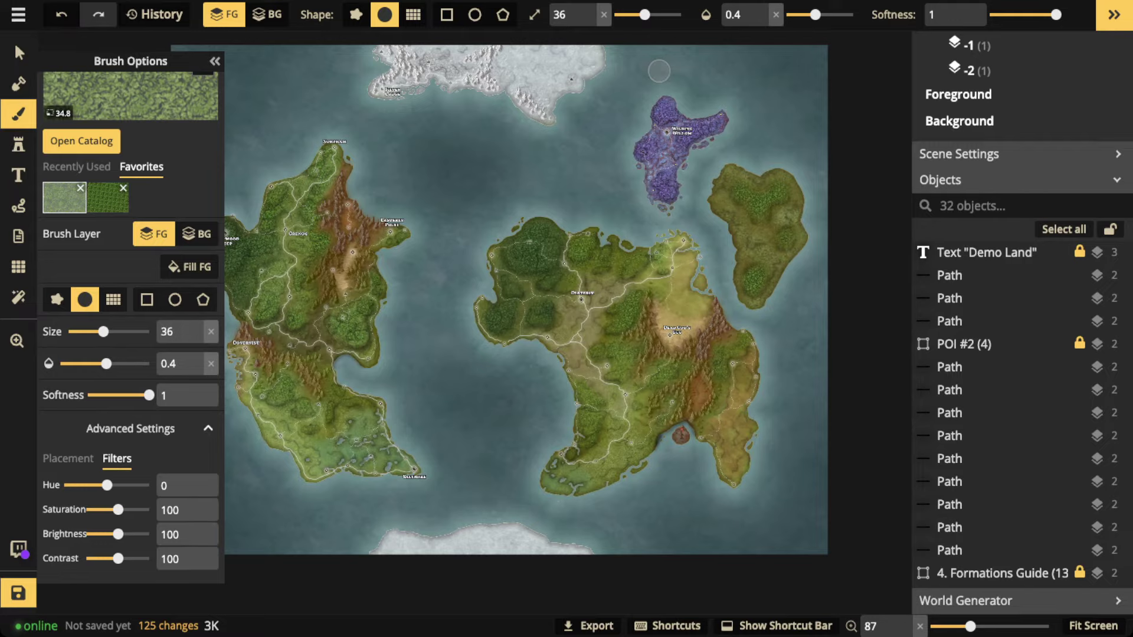
{"action": "left_click", "coordinate": [214, 61]}
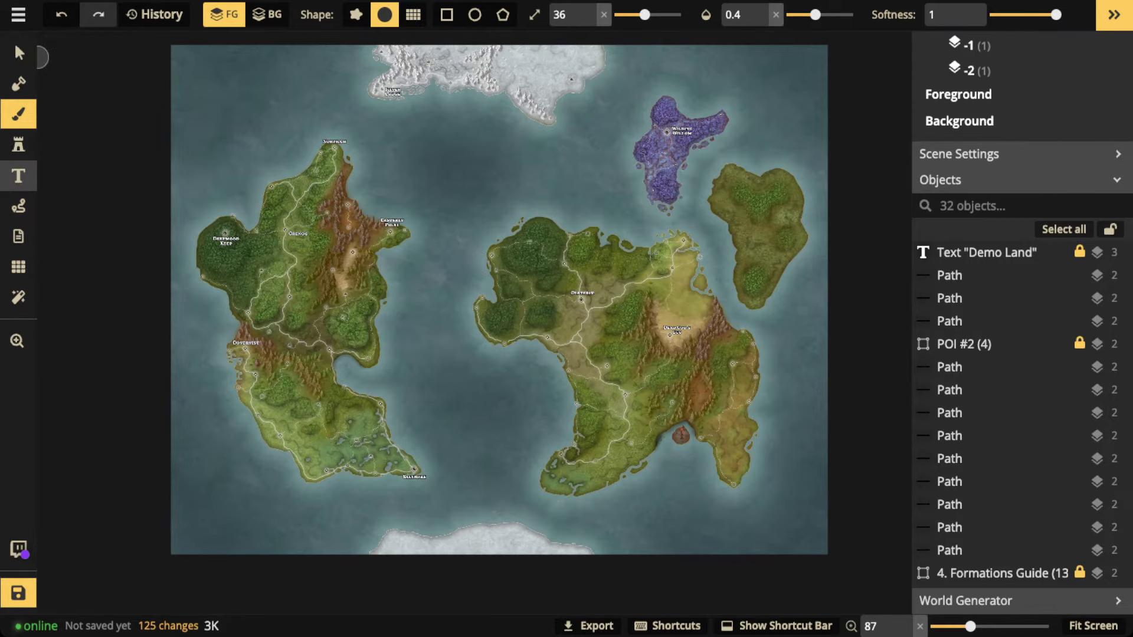
- Set up a new text label in IM Fell English SC without outline, with opacity 0.36 and letter spacing 3
{"action": "left_click", "coordinate": [18, 175]}
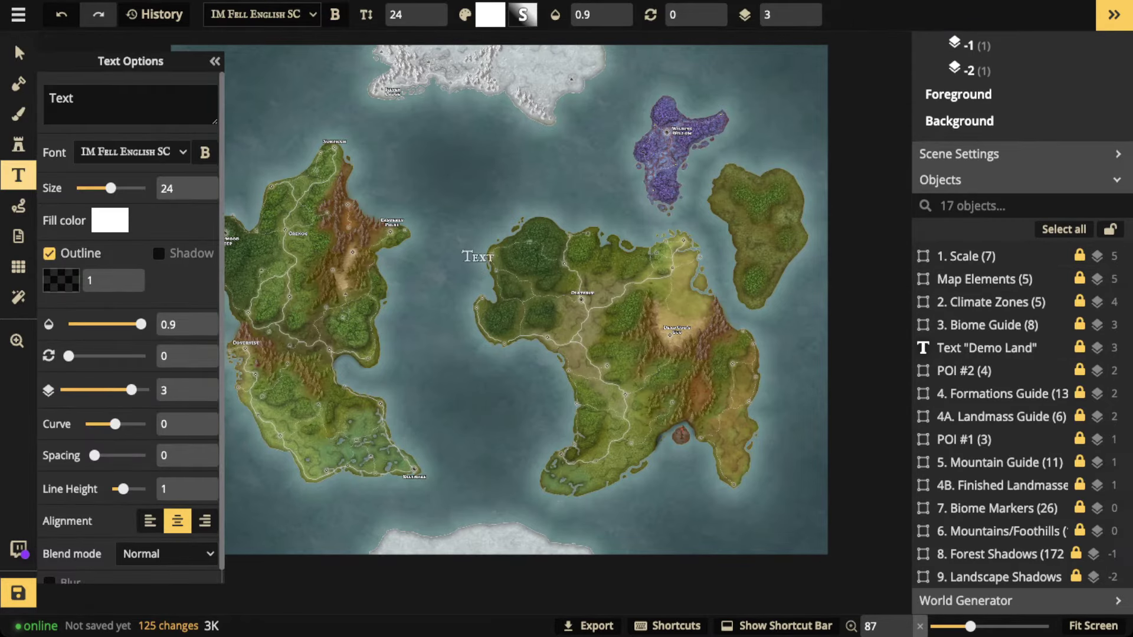
{"action": "left_click", "coordinate": [50, 253]}
{"action": "left_click", "coordinate": [133, 152]}
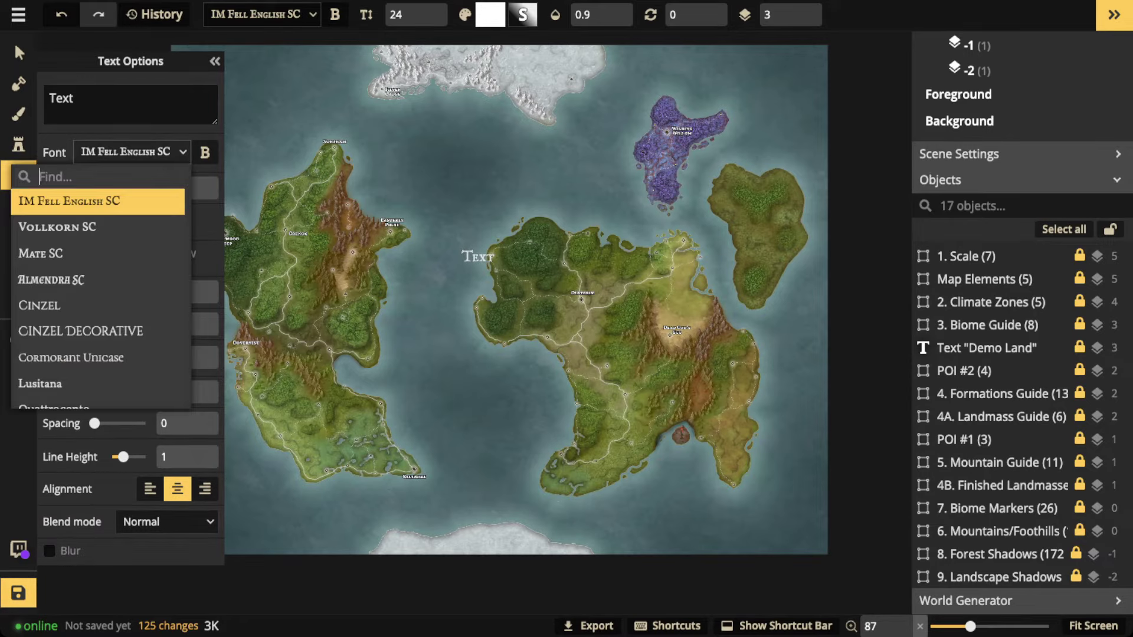
{"action": "key", "text": "Escape"}
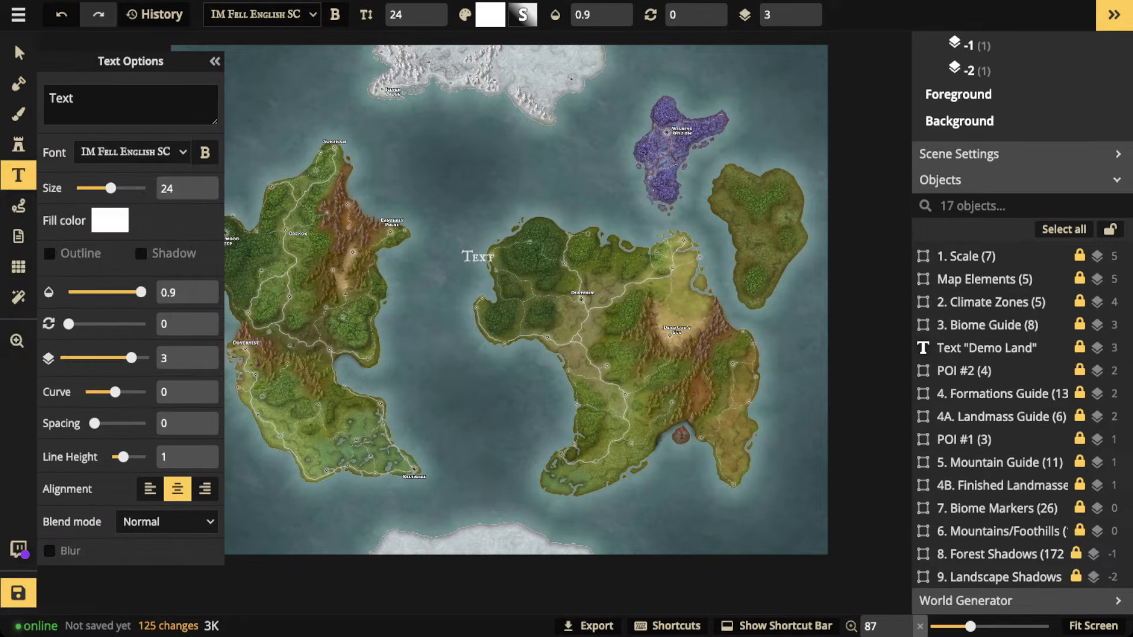
{"action": "left_click_drag", "start_coordinate": [140, 292], "coordinate": [105, 293]}
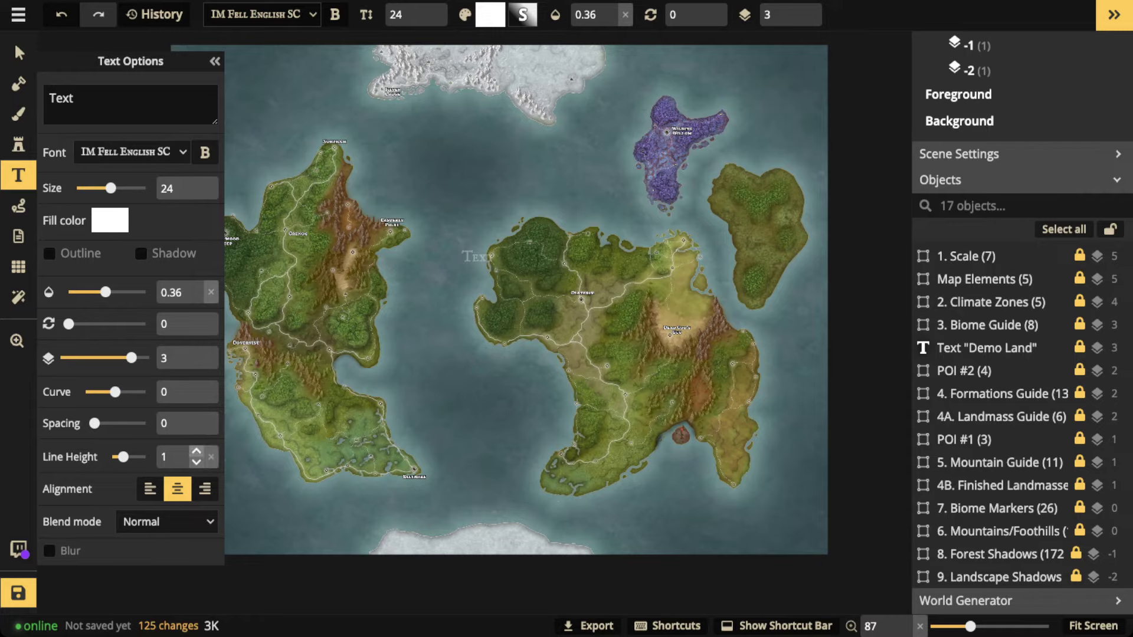
{"action": "left_click", "coordinate": [197, 418]}
{"action": "left_click", "coordinate": [196, 418]}
{"action": "left_click", "coordinate": [197, 418]}
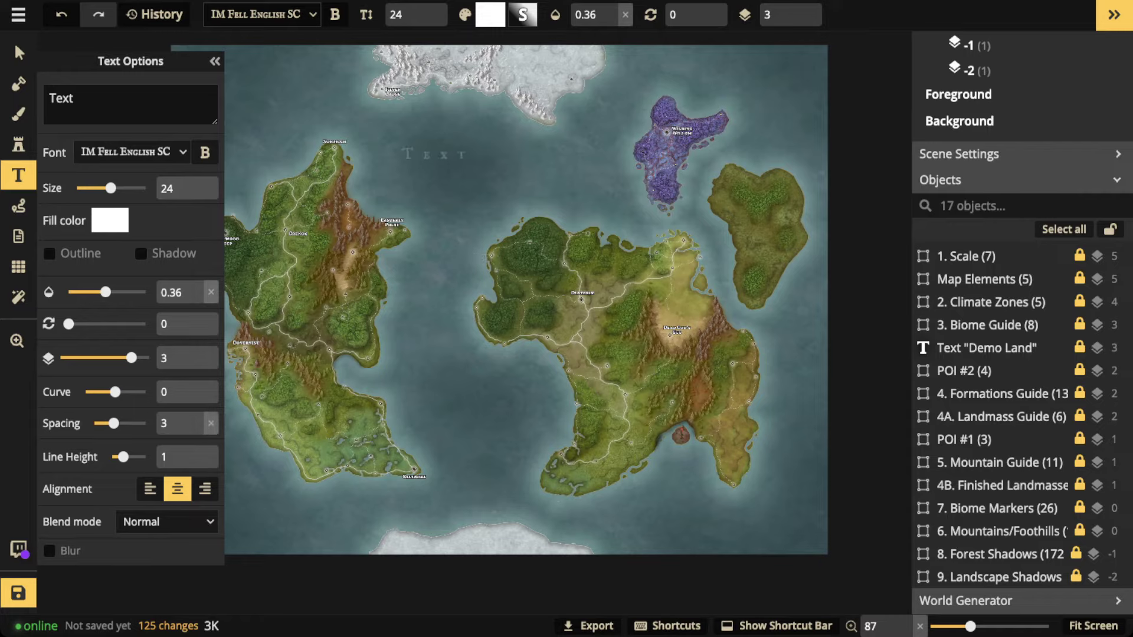
- Place the label "Blue Sea" on two lines in the northern sea and set its line height to 2
{"action": "left_click", "coordinate": [454, 144]}
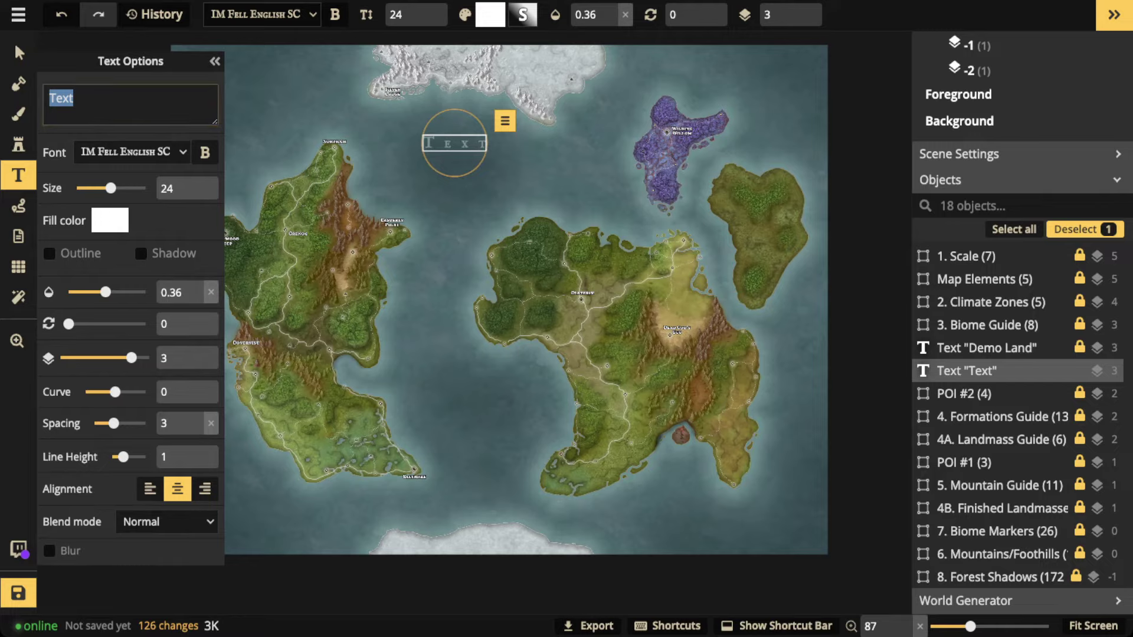
{"action": "type", "text": "Blue"}
{"action": "key", "text": "Return"}
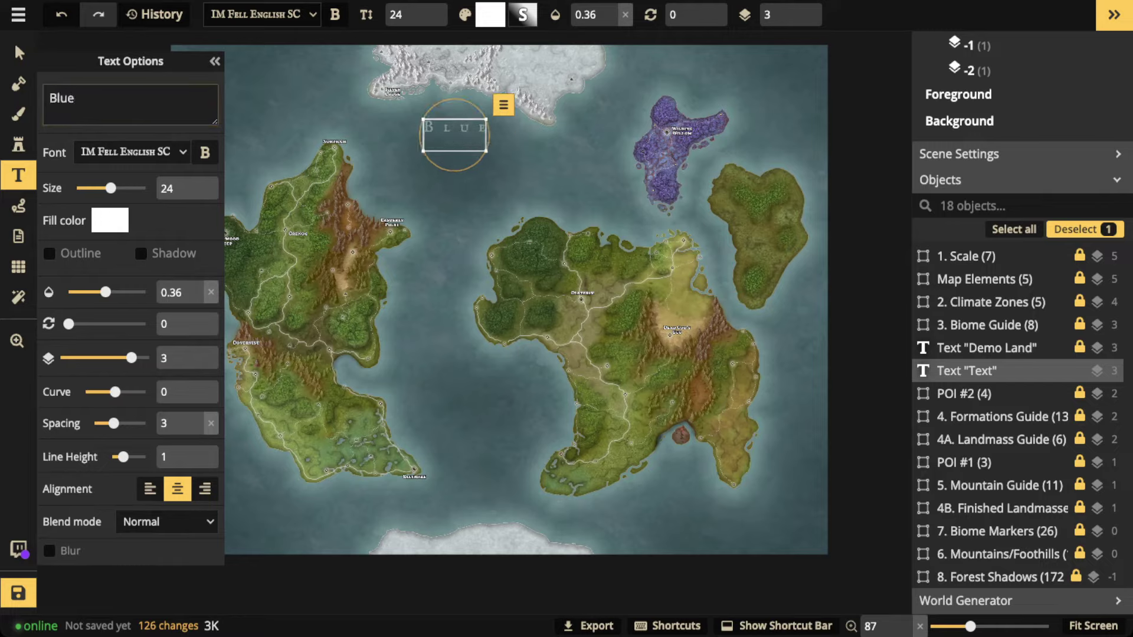
{"action": "type", "text": "Sea"}
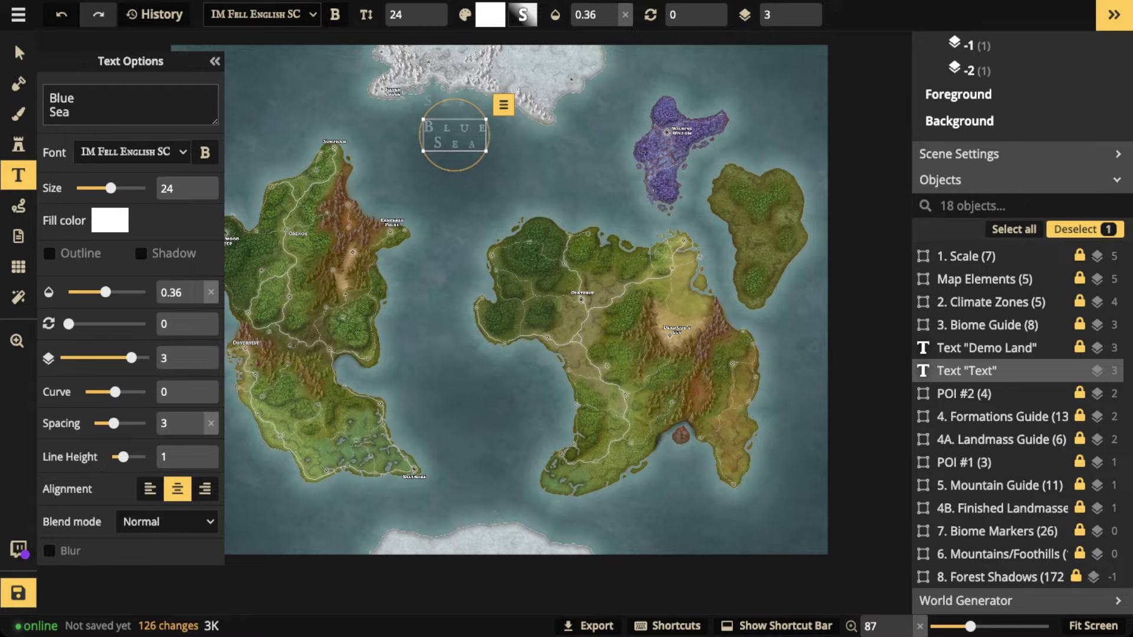
{"action": "left_click", "coordinate": [197, 450]}
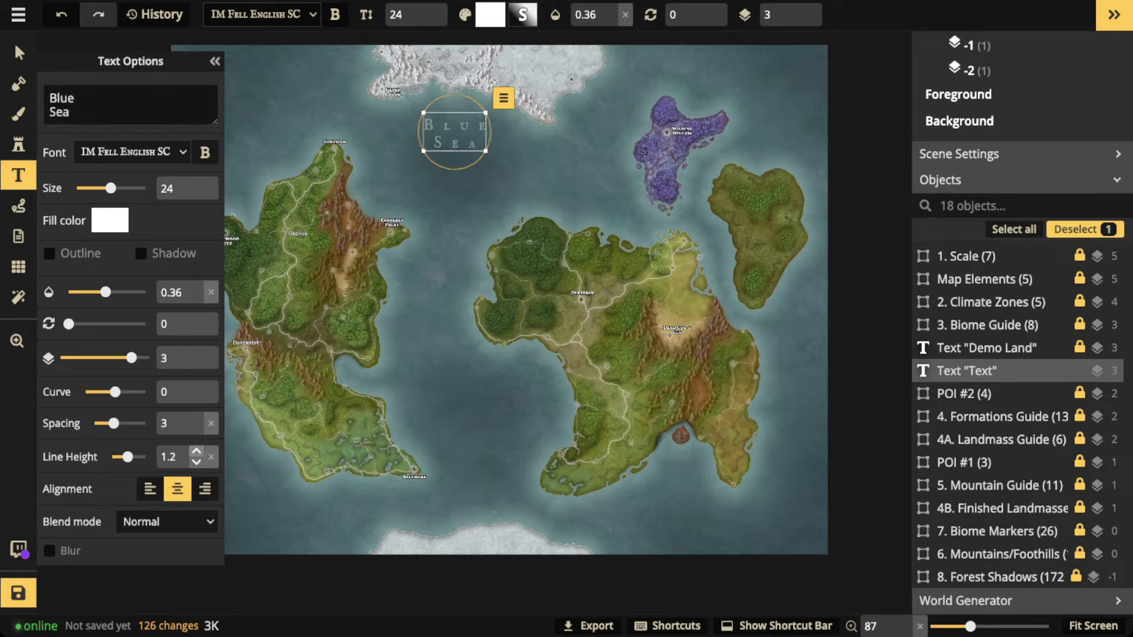
{"action": "left_click", "coordinate": [196, 451]}
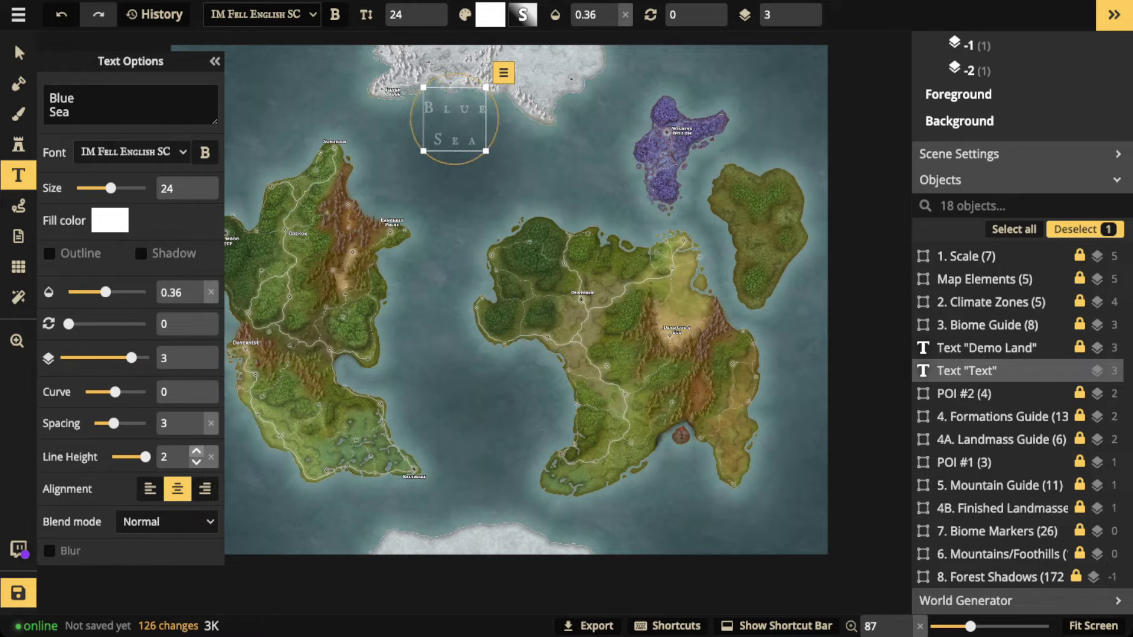
- Move the Blue Sea label south into open water, lower its opacity slightly and deselect it
{"action": "left_click", "coordinate": [18, 53]}
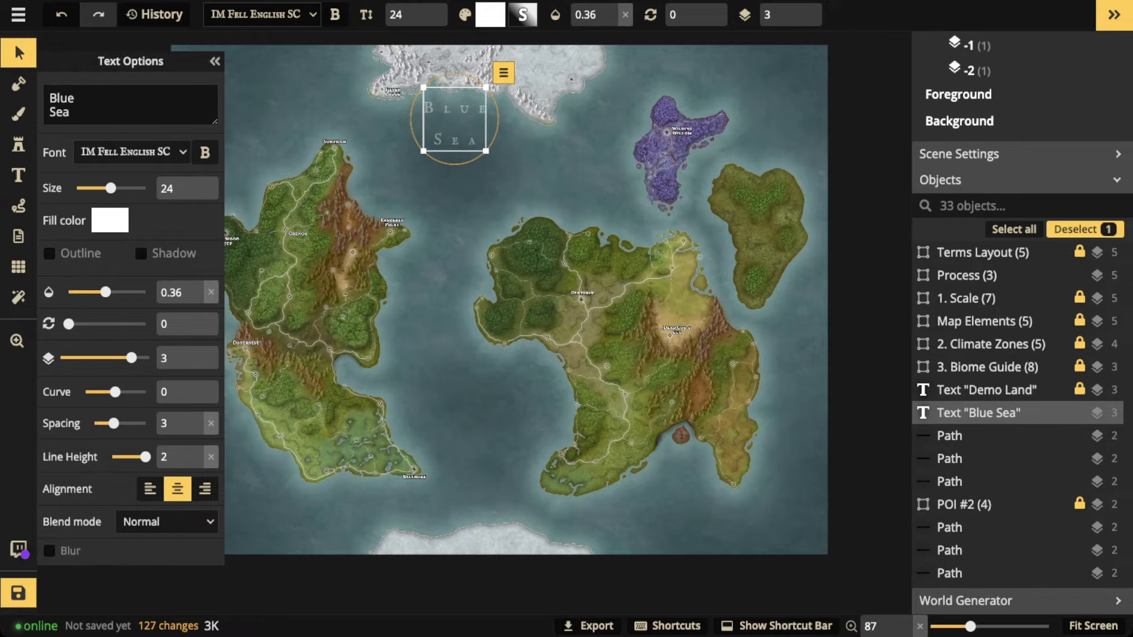
{"action": "left_click_drag", "start_coordinate": [454, 119], "coordinate": [449, 154]}
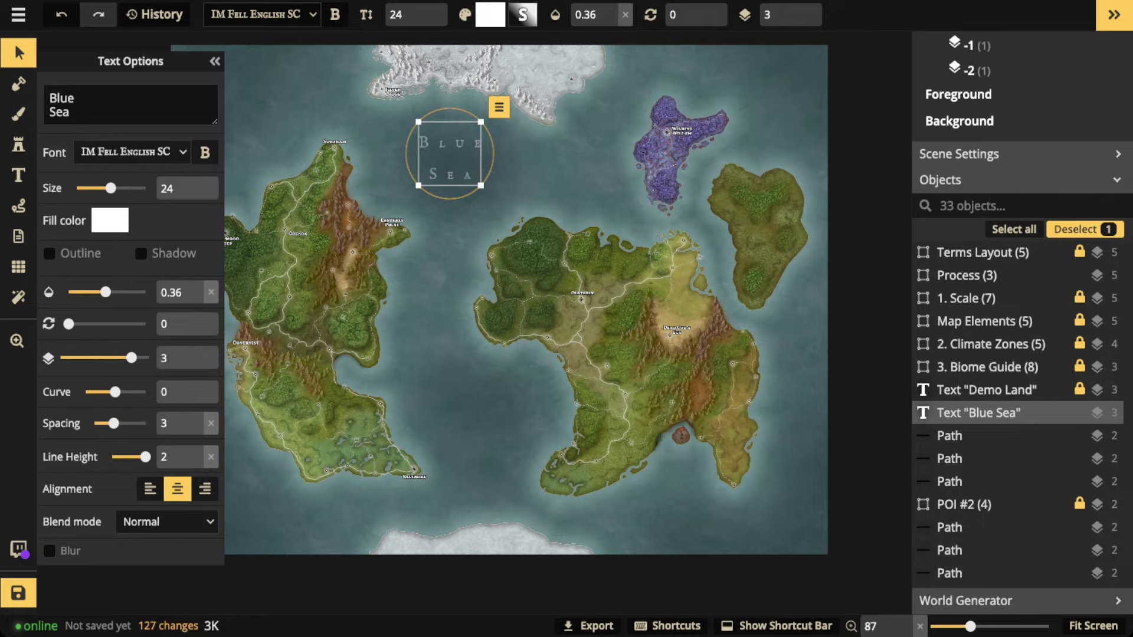
{"action": "mouse_move", "coordinate": [106, 292]}
{"action": "left_mouse_down"}
{"action": "mouse_move", "coordinate": [92, 292]}
{"action": "mouse_move", "coordinate": [145, 292]}
{"action": "mouse_move", "coordinate": [95, 292]}
{"action": "left_mouse_up"}
{"action": "key", "text": "Escape"}
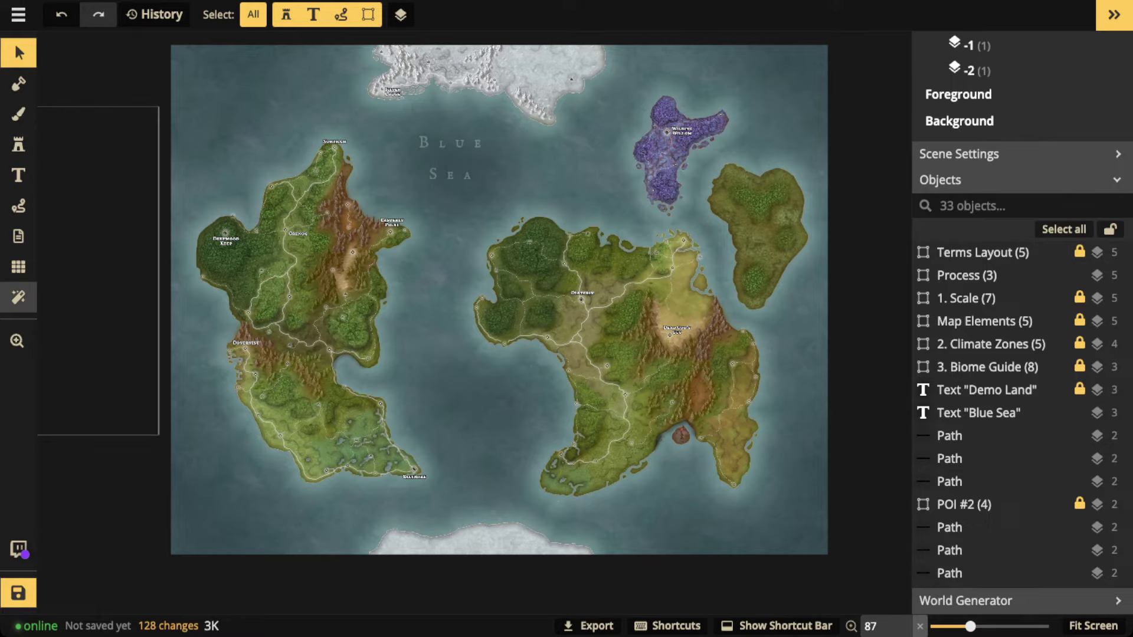
- Show the locked Terms Layout group over the map by setting its opacity to 1
{"action": "left_click", "coordinate": [973, 252]}
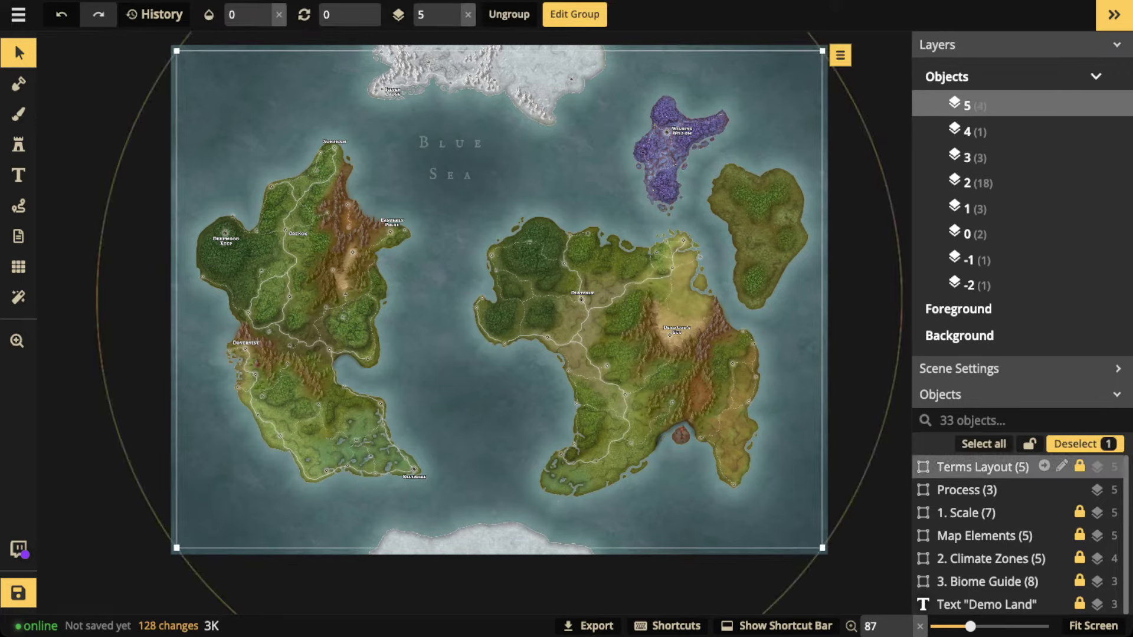
{"action": "left_click", "coordinate": [263, 8]}
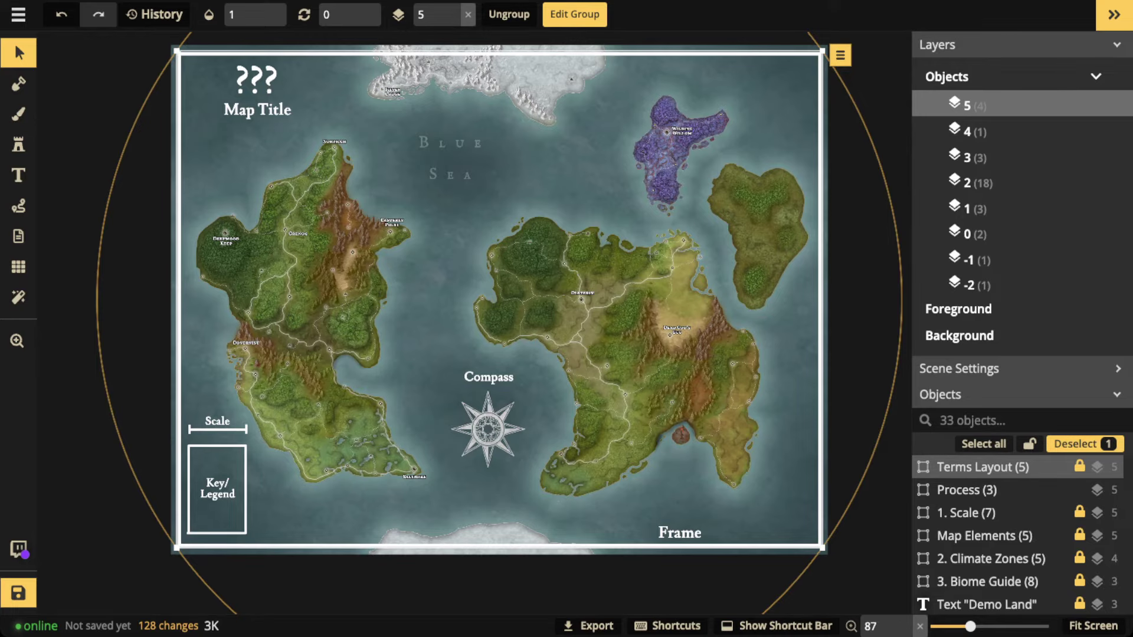
{"action": "scroll", "coordinate": [235, 510], "scroll_direction": "up", "scroll_amount": 1}
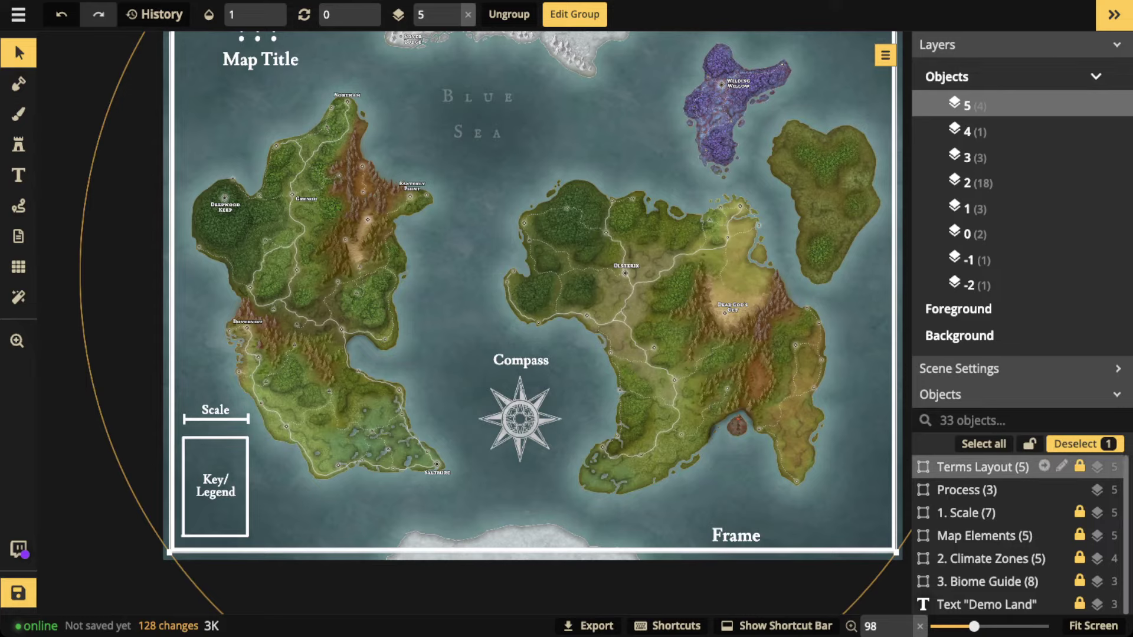
- Select the 1. Scale group and look through the full list of map objects
{"action": "left_click", "coordinate": [984, 512]}
{"action": "scroll", "coordinate": [984, 512], "scroll_direction": "down", "scroll_amount": 1}
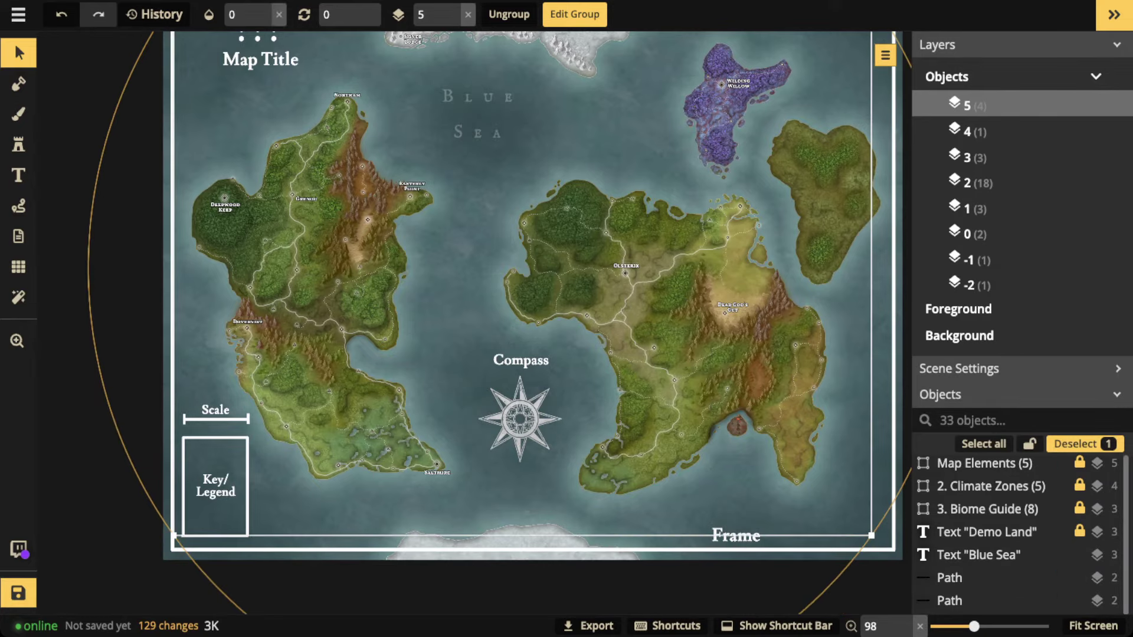
{"action": "scroll", "coordinate": [1004, 511], "scroll_direction": "down", "scroll_amount": 8}
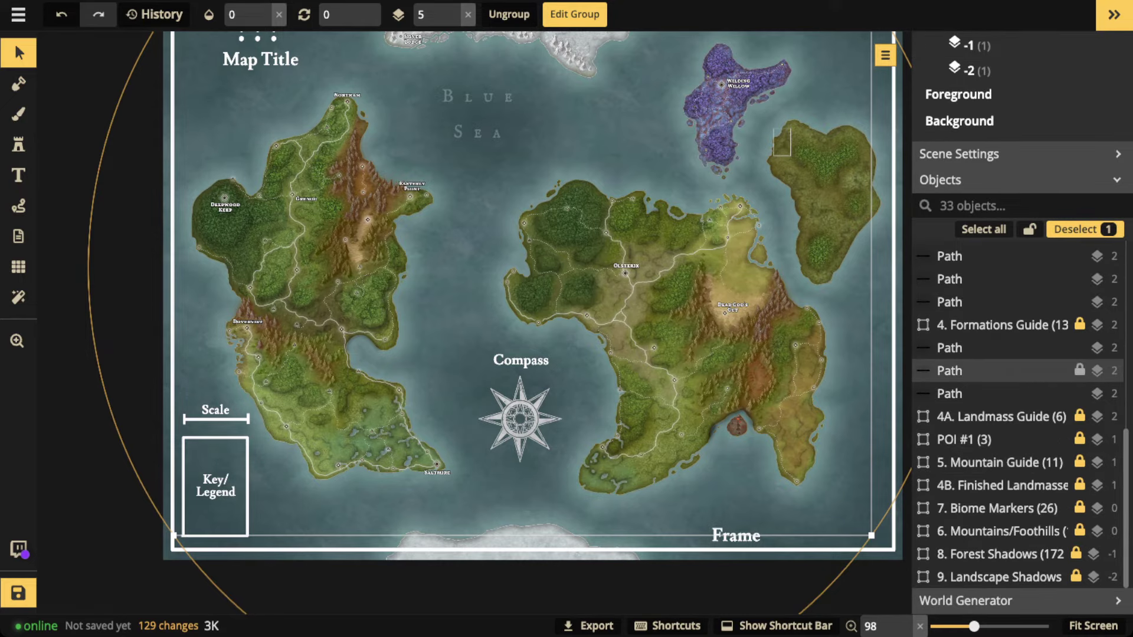
{"action": "scroll", "coordinate": [1003, 394], "scroll_direction": "up", "scroll_amount": 14}
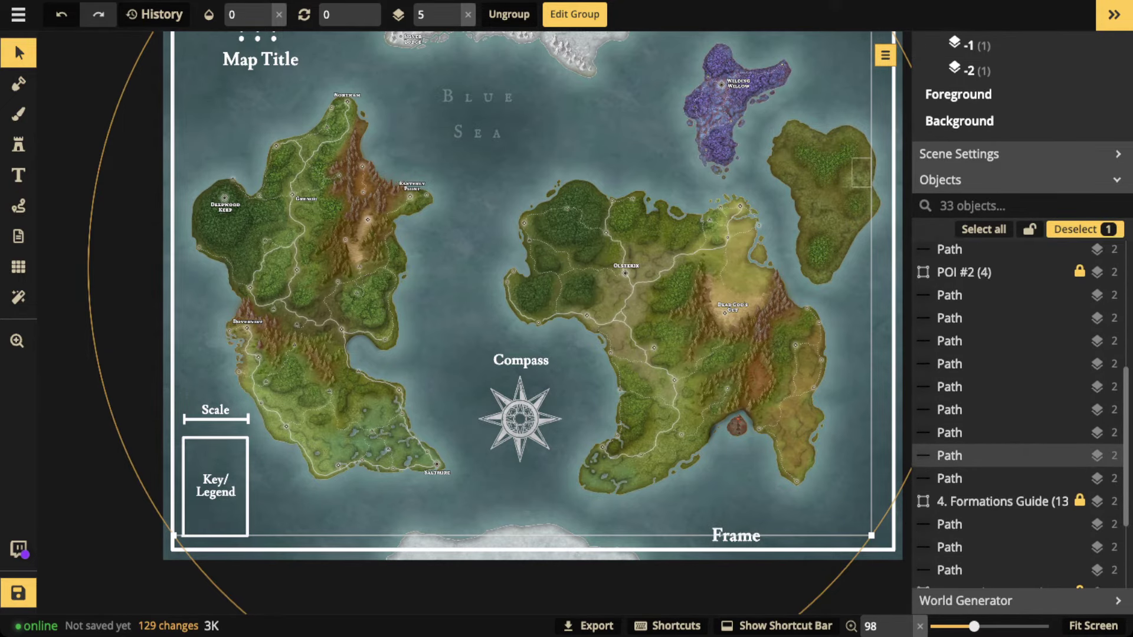
{"action": "scroll", "coordinate": [1004, 413], "scroll_direction": "up", "scroll_amount": 3}
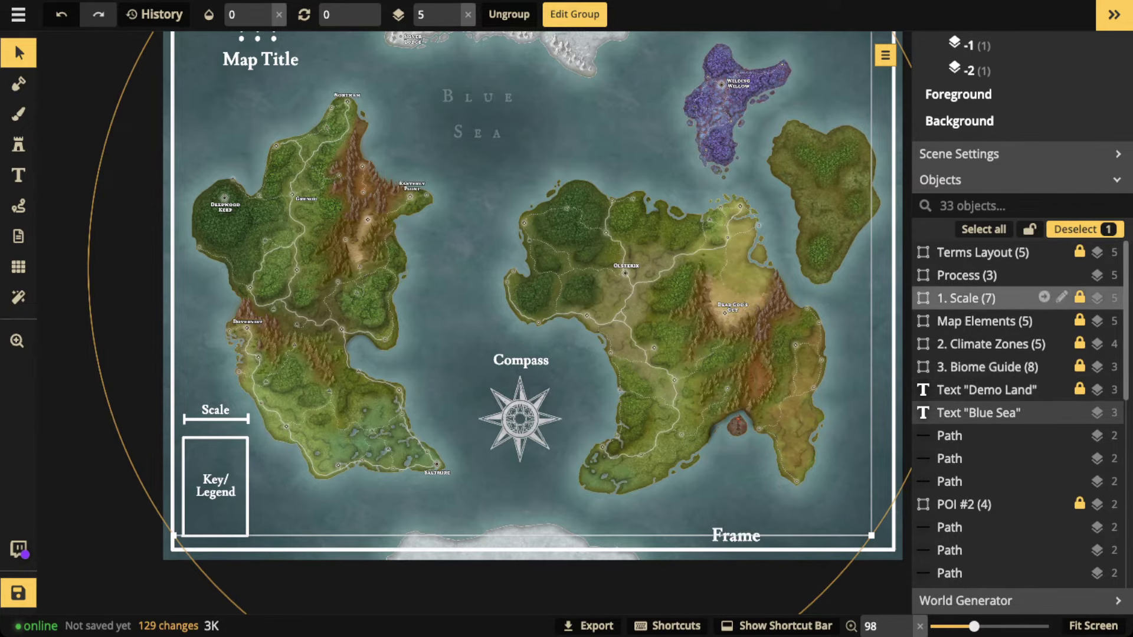
- Inspect the Process group beside the map, deselect it and open the grid options with the map resizing command
{"action": "left_click", "coordinate": [18, 340]}
{"action": "left_click_drag", "start_coordinate": [532, 295], "coordinate": [638, 451]}
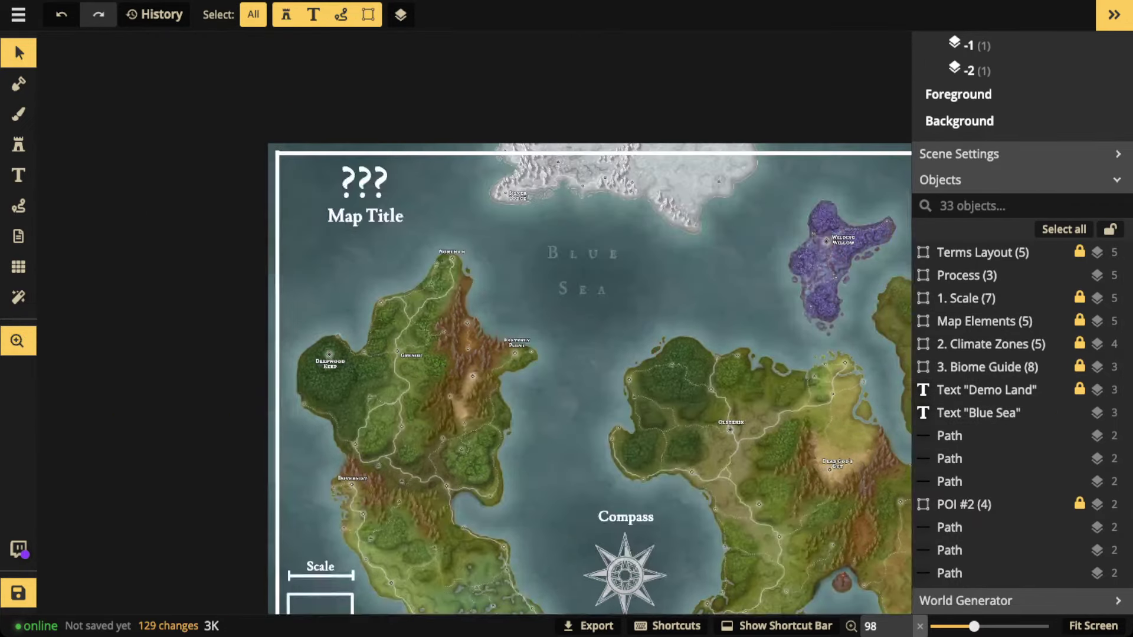
{"action": "left_click_drag", "start_coordinate": [139, 105], "coordinate": [184, 613]}
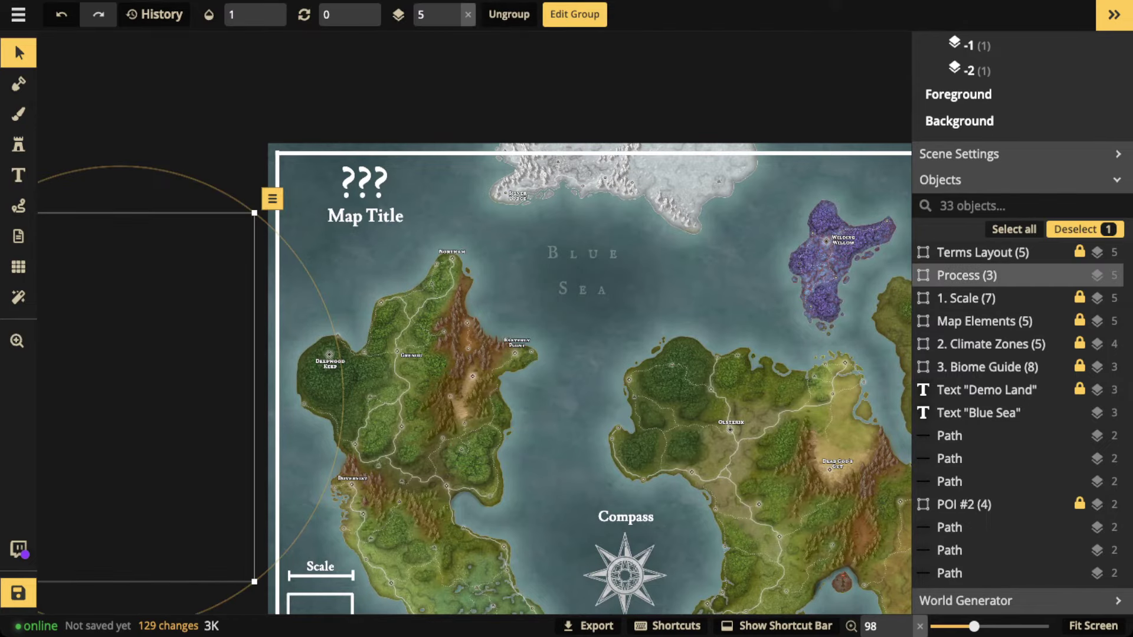
{"action": "key", "text": "Escape"}
{"action": "scroll", "coordinate": [617, 307], "scroll_direction": "down", "scroll_amount": 2}
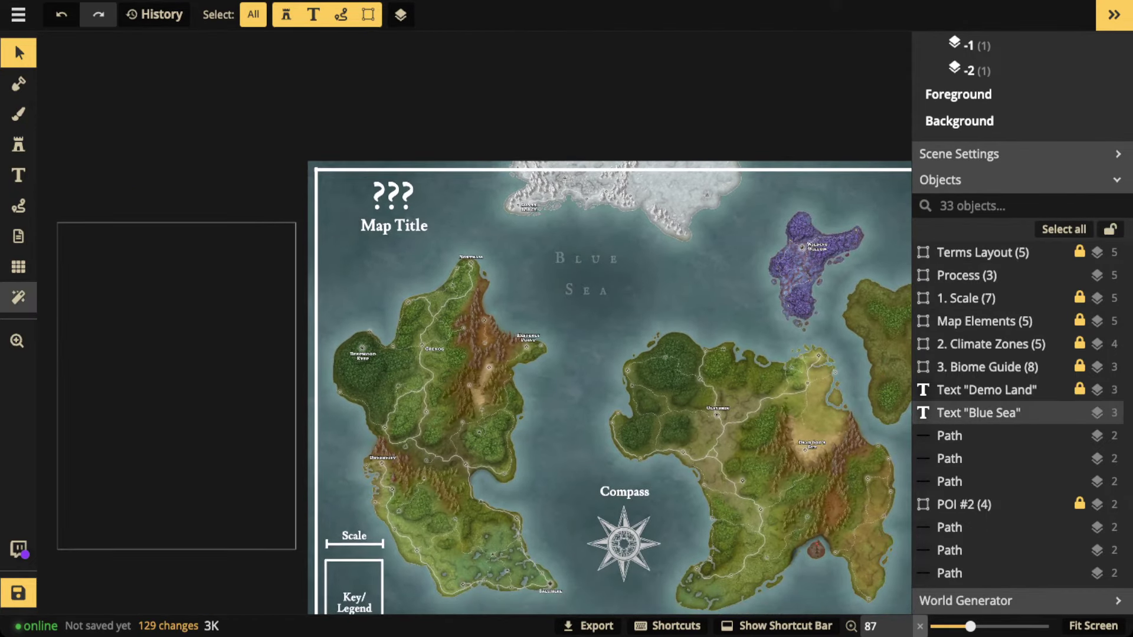
{"action": "left_click", "coordinate": [18, 267]}
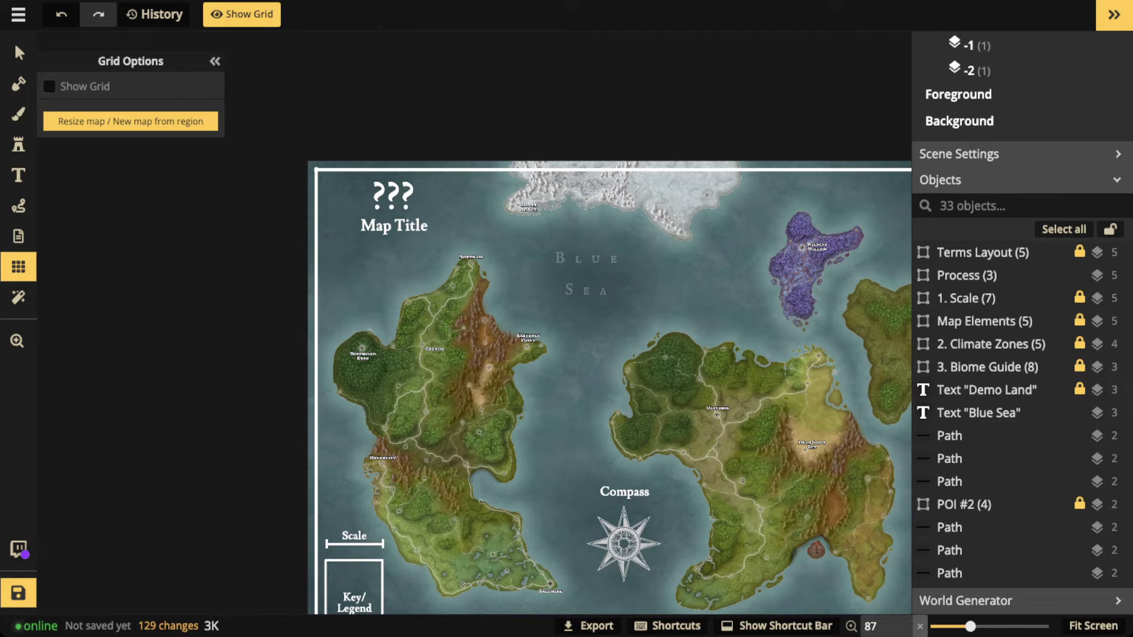
- Show the square grid over the map and examine it across the continents
{"action": "scroll", "coordinate": [593, 352], "scroll_direction": "down", "scroll_amount": 3}
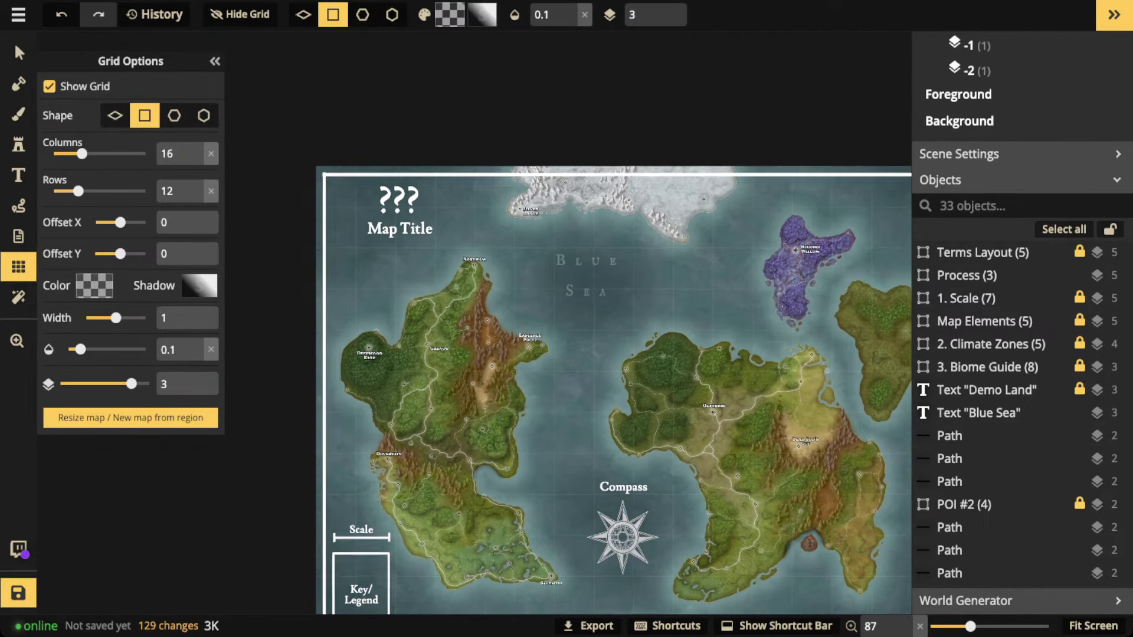
{"action": "left_click_drag", "start_coordinate": [593, 352], "coordinate": [577, 282]}
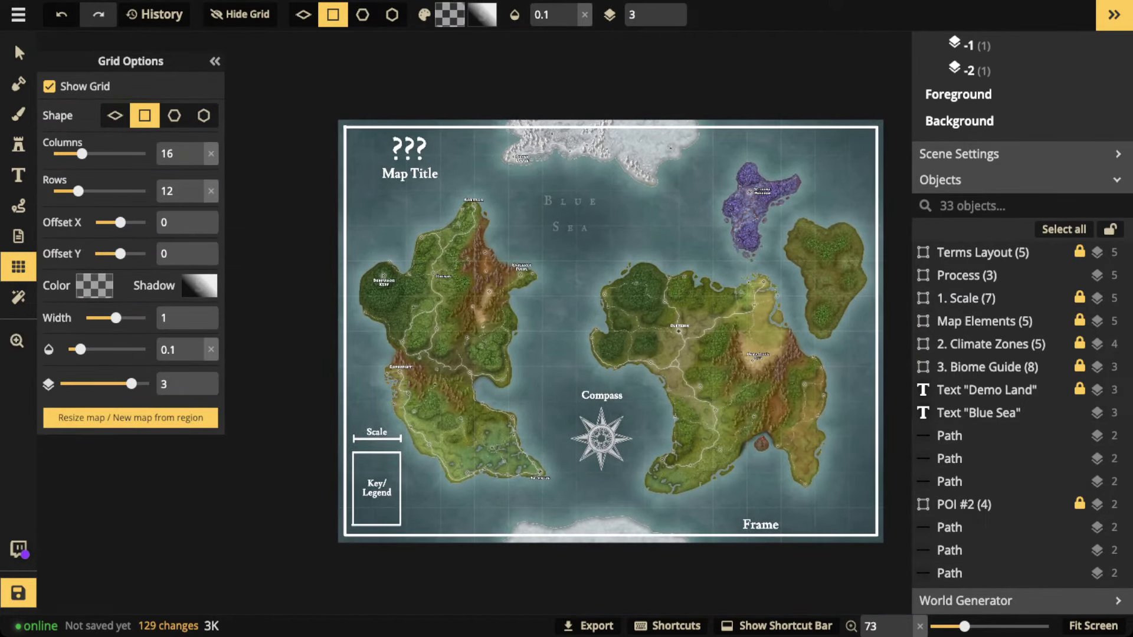
{"action": "scroll", "coordinate": [610, 331], "scroll_direction": "up", "scroll_amount": 4}
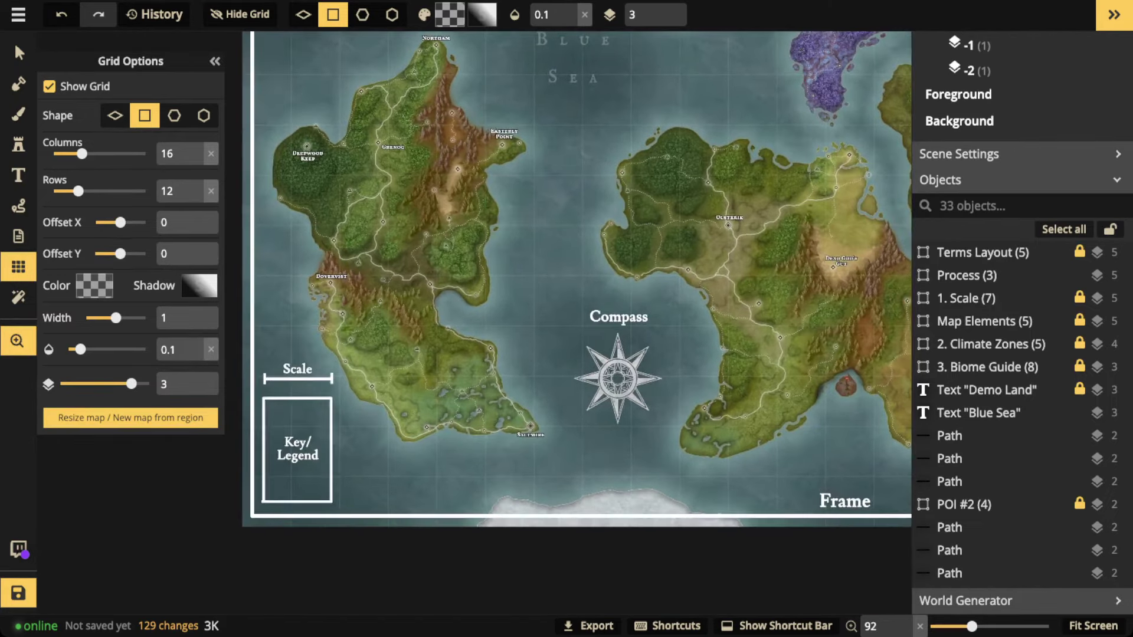
{"action": "scroll", "coordinate": [479, 182], "scroll_direction": "up", "scroll_amount": 3}
{"action": "left_click_drag", "start_coordinate": [478, 181], "coordinate": [555, 384]}
{"action": "scroll", "coordinate": [301, 433], "scroll_direction": "up", "scroll_amount": 2}
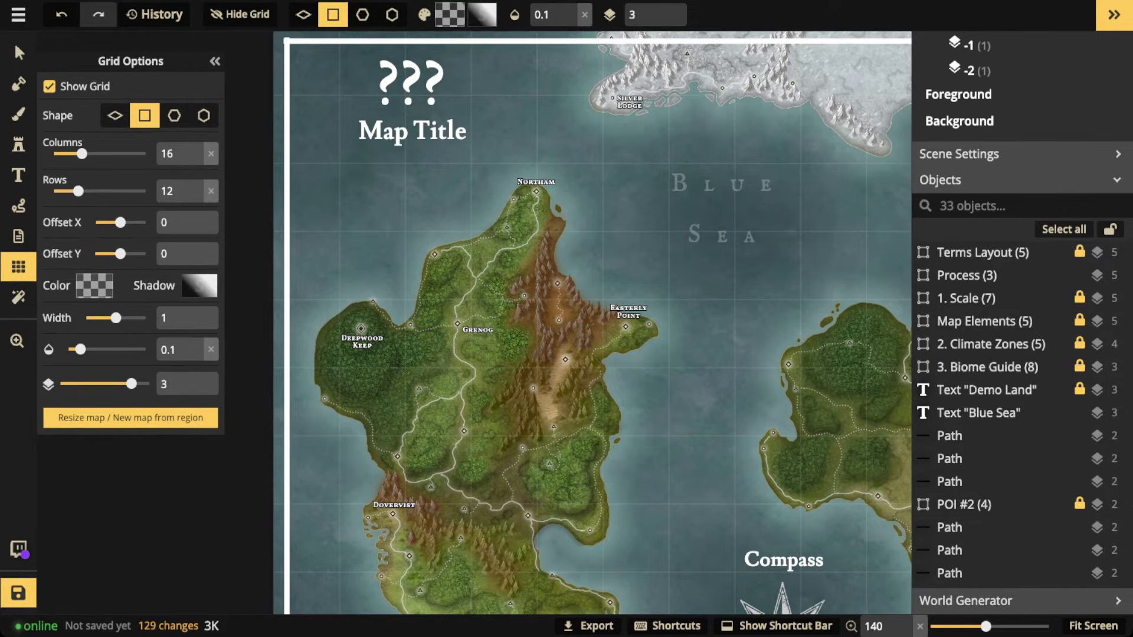
{"action": "scroll", "coordinate": [464, 324], "scroll_direction": "down", "scroll_amount": 2}
{"action": "left_click_drag", "start_coordinate": [463, 325], "coordinate": [325, 310]}
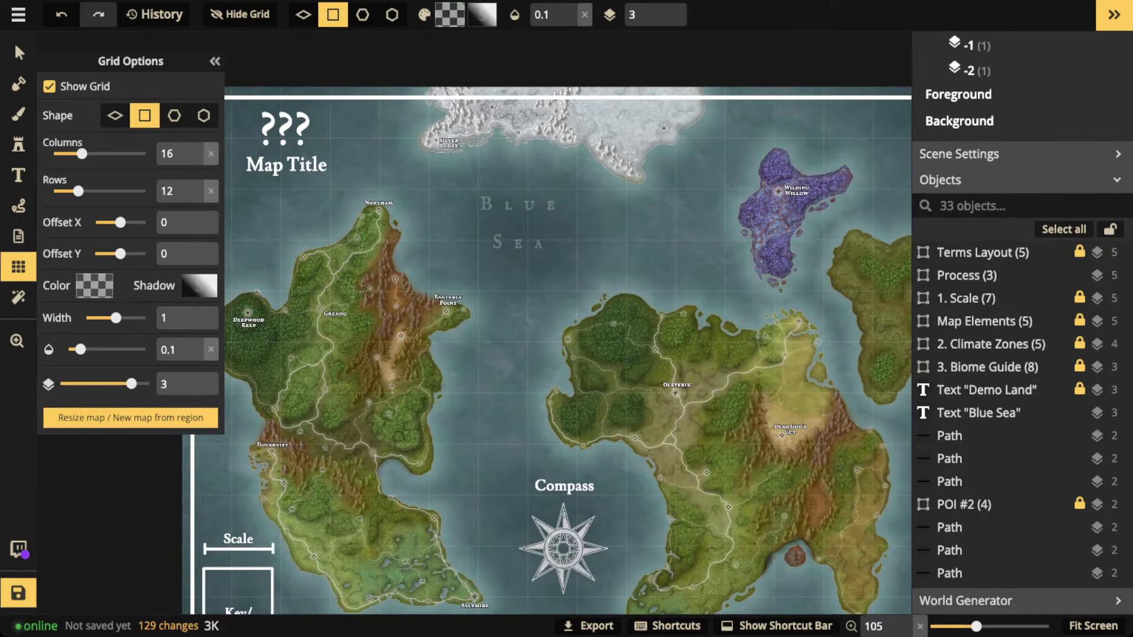
{"action": "scroll", "coordinate": [368, 214], "scroll_direction": "down", "scroll_amount": 2}
{"action": "scroll", "coordinate": [532, 353], "scroll_direction": "down", "scroll_amount": 2}
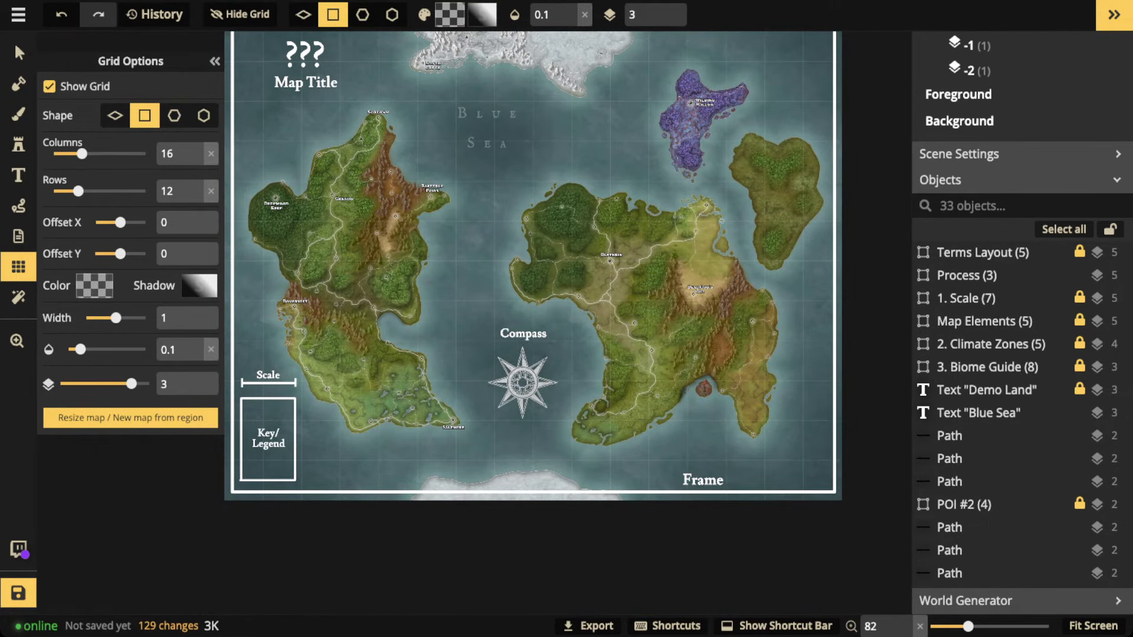
- Delete the locked Terms Layout group from the map objects
{"action": "left_click", "coordinate": [19, 53]}
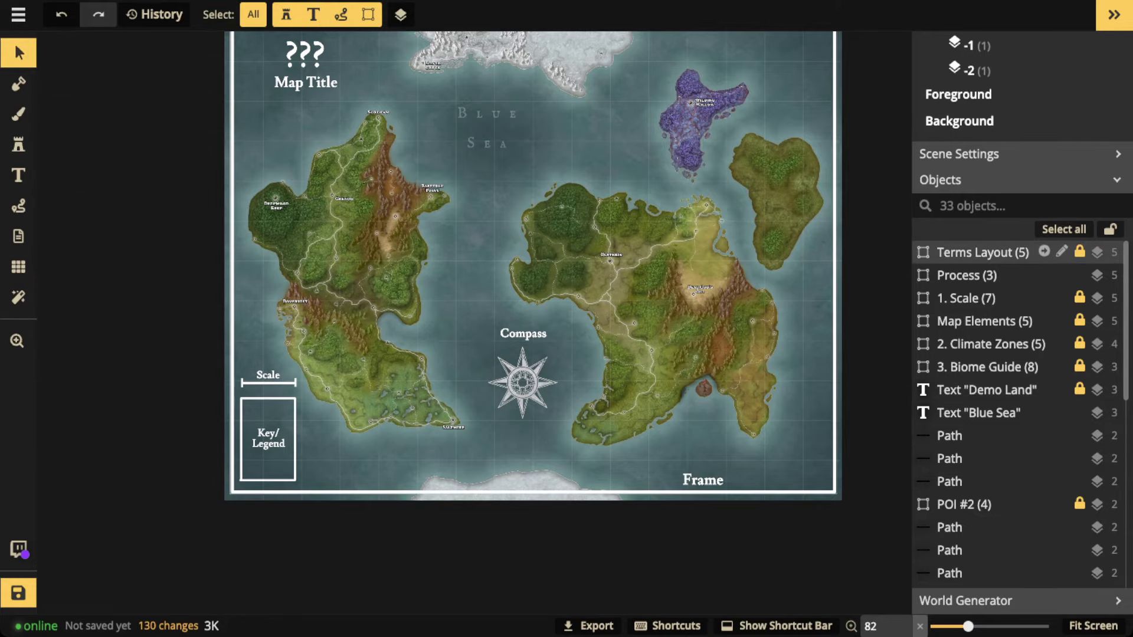
{"action": "left_click", "coordinate": [983, 252]}
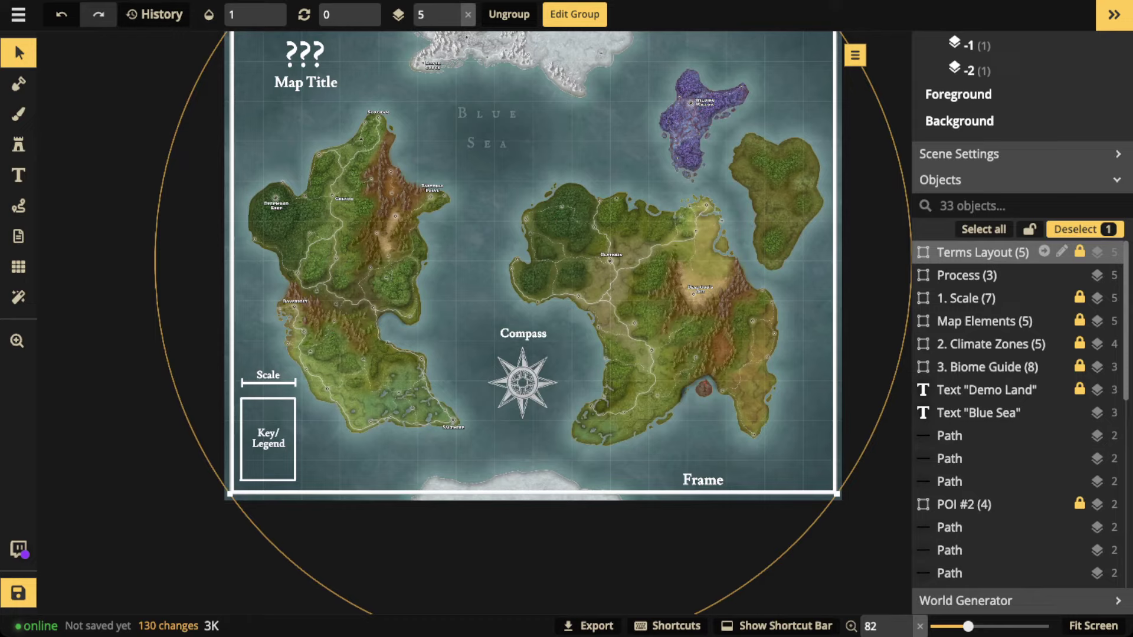
{"action": "key", "text": "Delete"}
- Show the locked Map Elements group by setting its opacity to 1, and deselect it
{"action": "scroll", "coordinate": [1018, 413], "scroll_direction": "down", "scroll_amount": 3}
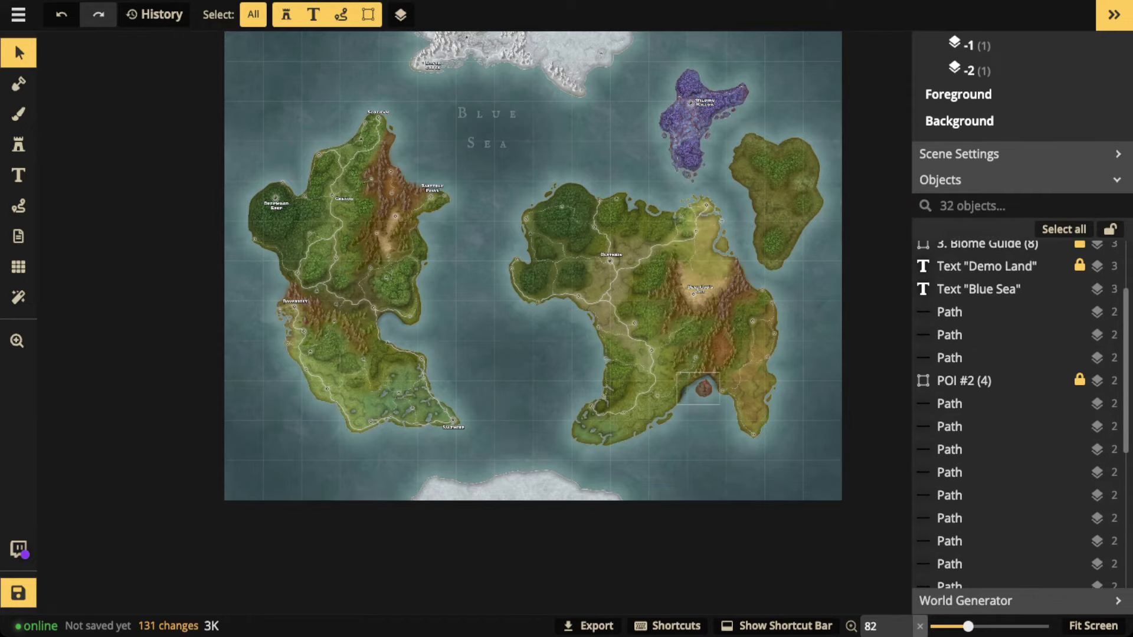
{"action": "scroll", "coordinate": [1003, 413], "scroll_direction": "down", "scroll_amount": 5}
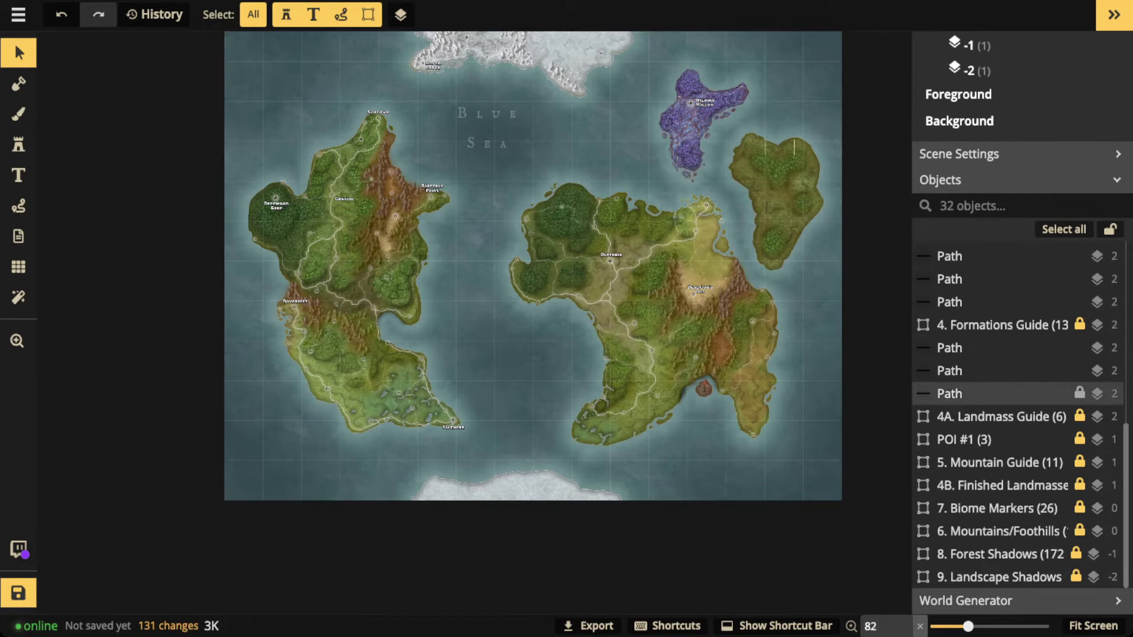
{"action": "scroll", "coordinate": [1003, 447], "scroll_direction": "up", "scroll_amount": 8}
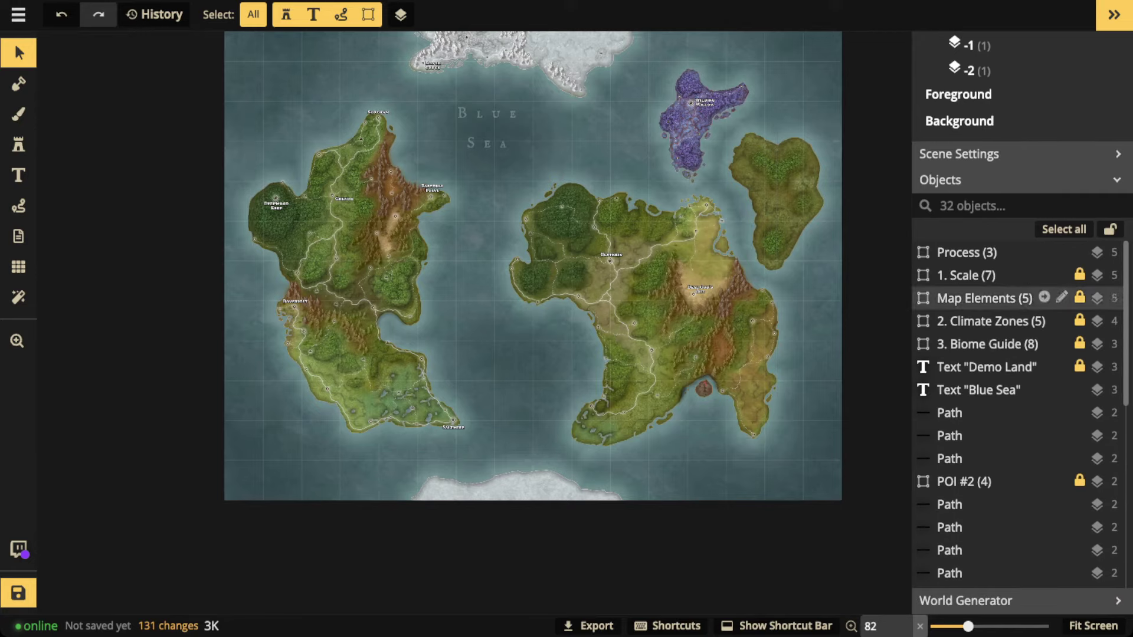
{"action": "left_click", "coordinate": [984, 298]}
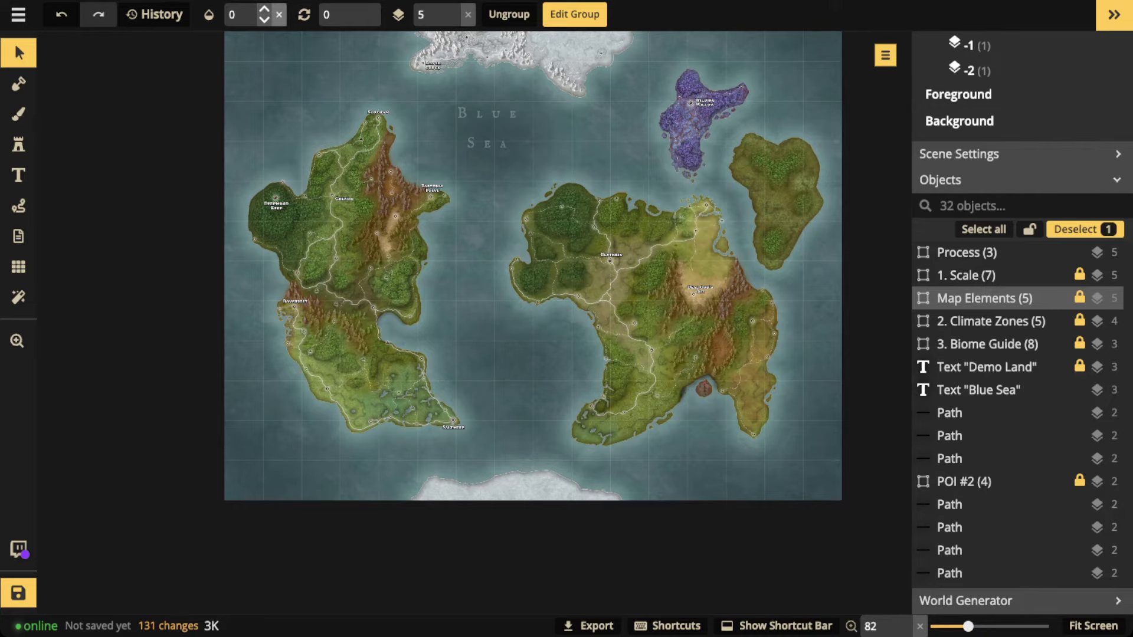
{"action": "left_click", "coordinate": [263, 9]}
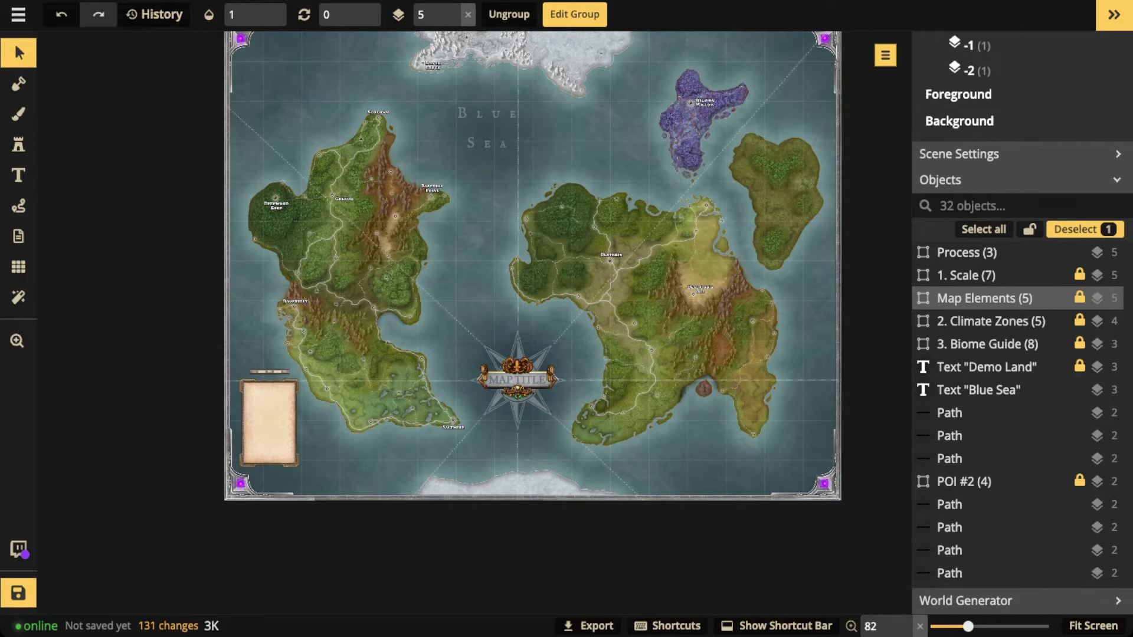
{"action": "scroll", "coordinate": [260, 406], "scroll_direction": "up", "scroll_amount": 2}
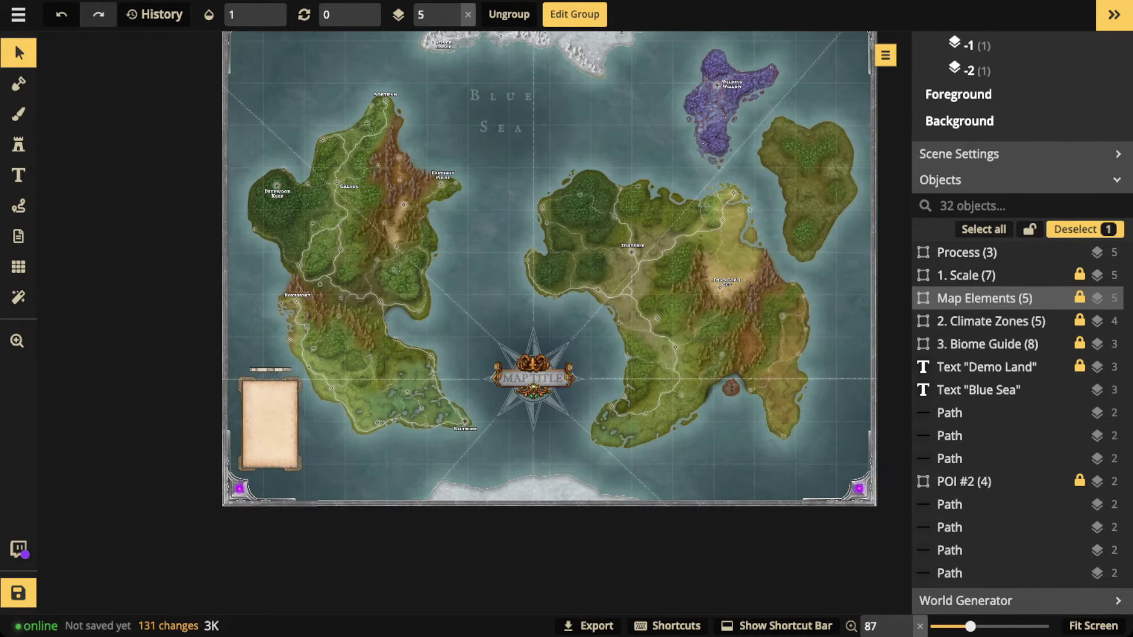
{"action": "key", "text": "Escape"}
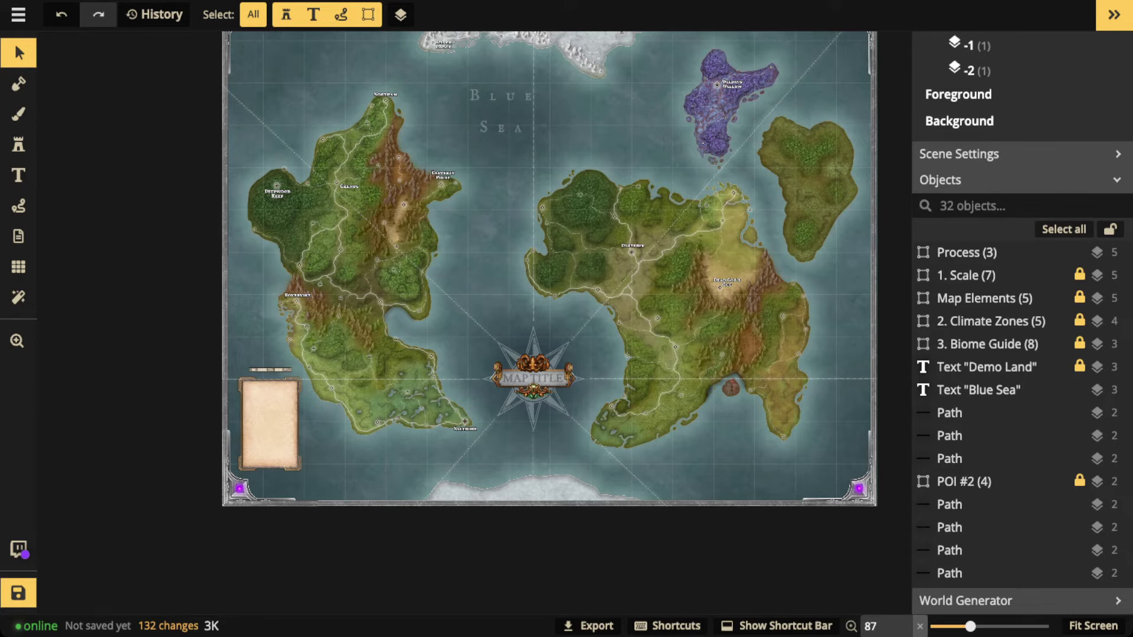
- Examine the title and compass up close and open the Compass group inside Map Elements for editing
{"action": "scroll", "coordinate": [548, 338], "scroll_direction": "up", "scroll_amount": 10}
{"action": "key", "text": "space"}
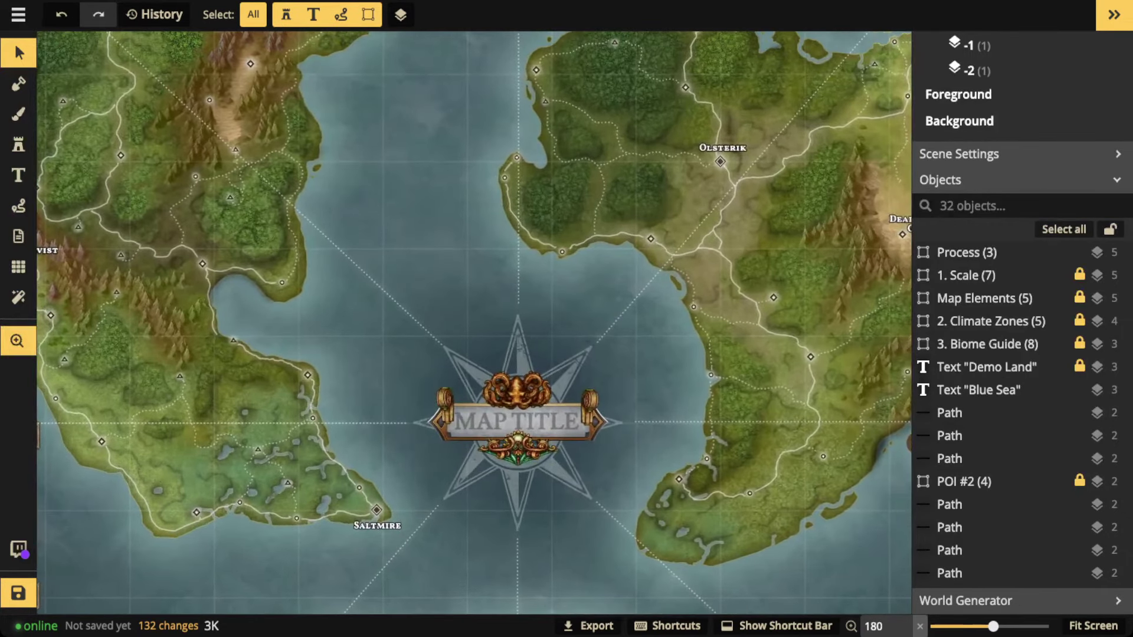
{"action": "left_click_drag", "start_coordinate": [525, 408], "coordinate": [425, 289]}
{"action": "scroll", "coordinate": [425, 289], "scroll_direction": "up", "scroll_amount": 1}
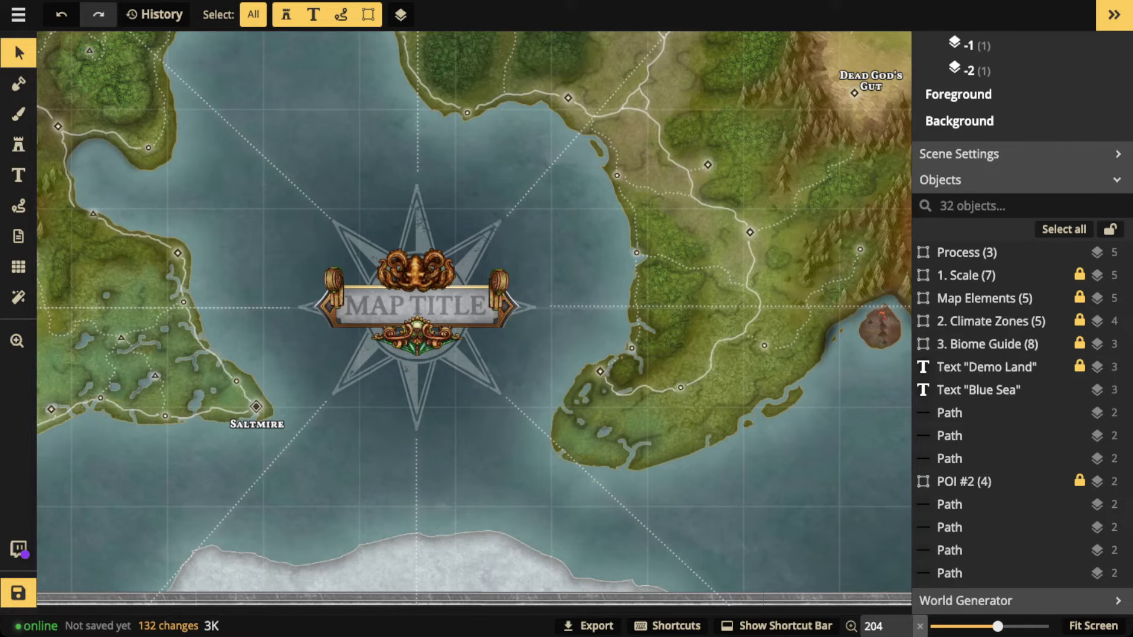
{"action": "scroll", "coordinate": [525, 88], "scroll_direction": "down", "scroll_amount": 2}
{"action": "left_click_drag", "start_coordinate": [525, 89], "coordinate": [537, 222]}
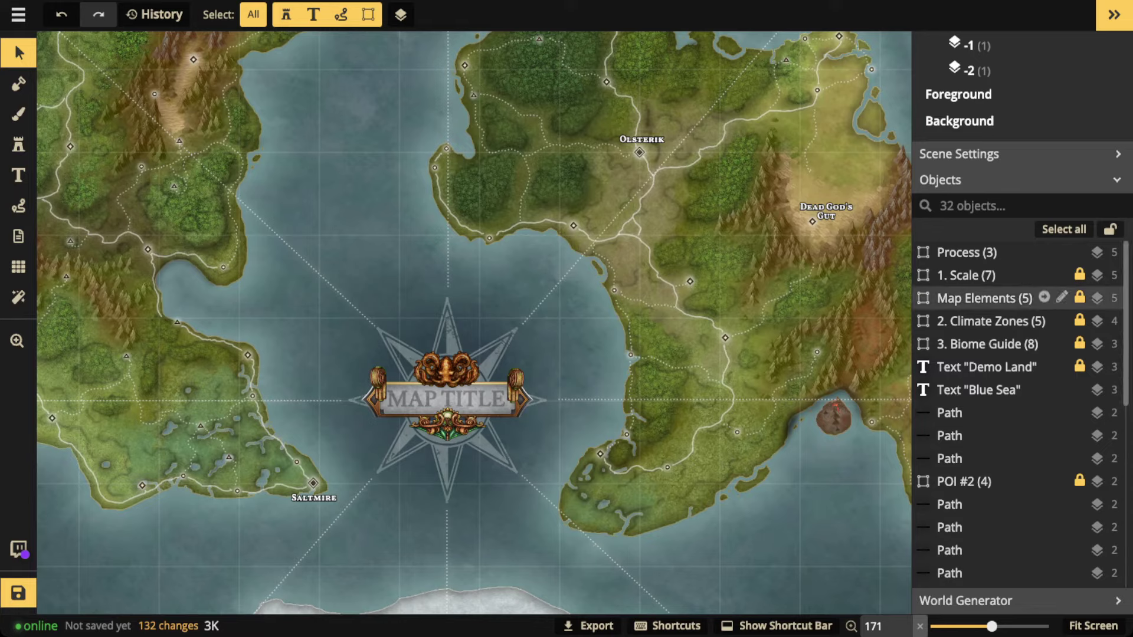
{"action": "left_click", "coordinate": [985, 298]}
{"action": "left_click", "coordinate": [1062, 297]}
{"action": "left_click", "coordinate": [984, 298]}
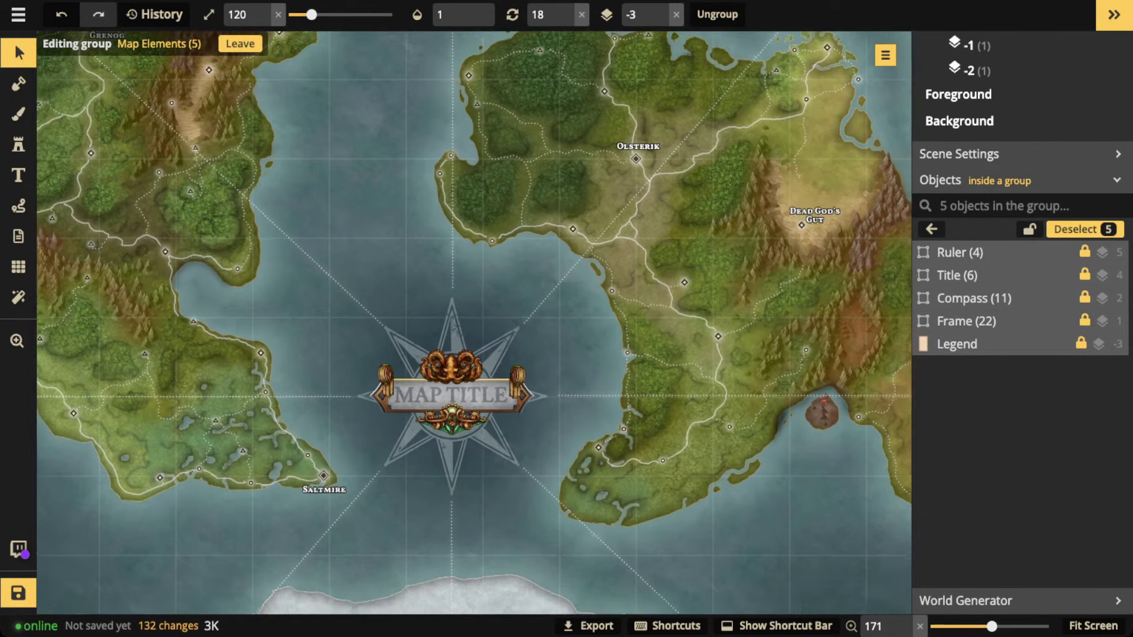
{"action": "double_click", "coordinate": [985, 298]}
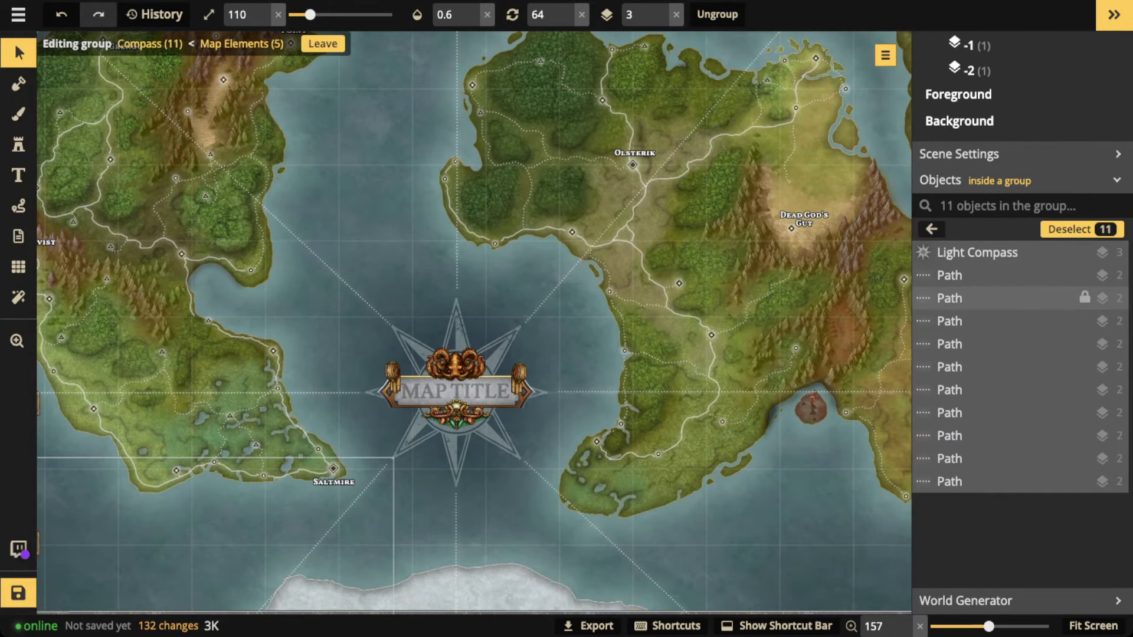
- Flatten all ten dotted paths in the Compass group to the background and leave that group
{"action": "left_click", "coordinate": [968, 275]}
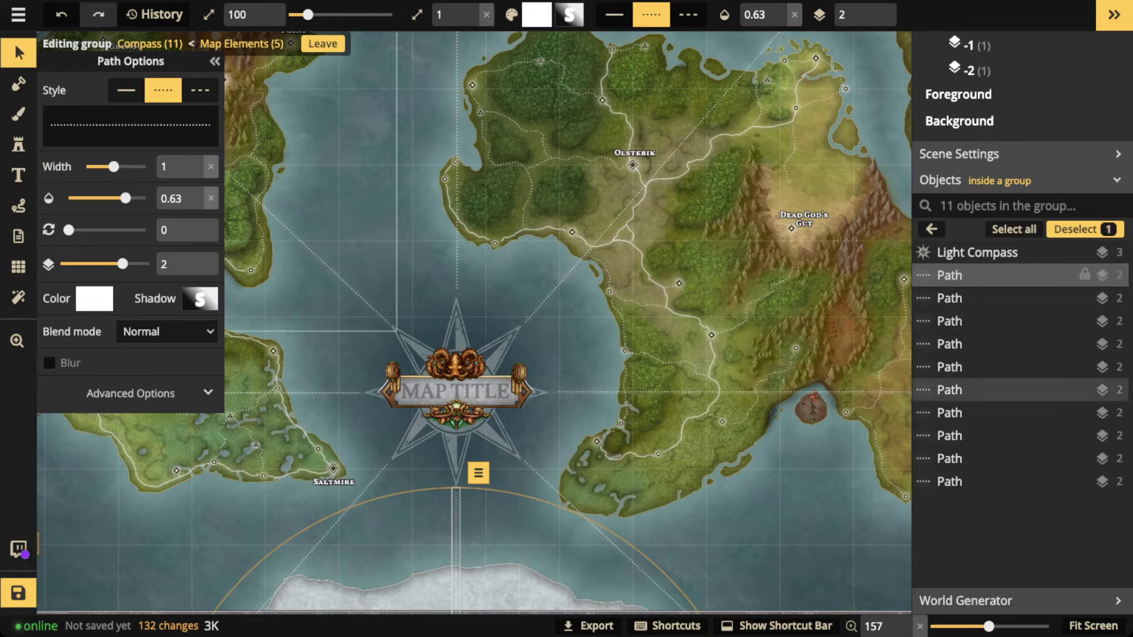
{"action": "left_click", "coordinate": [1084, 481], "text": "shift"}
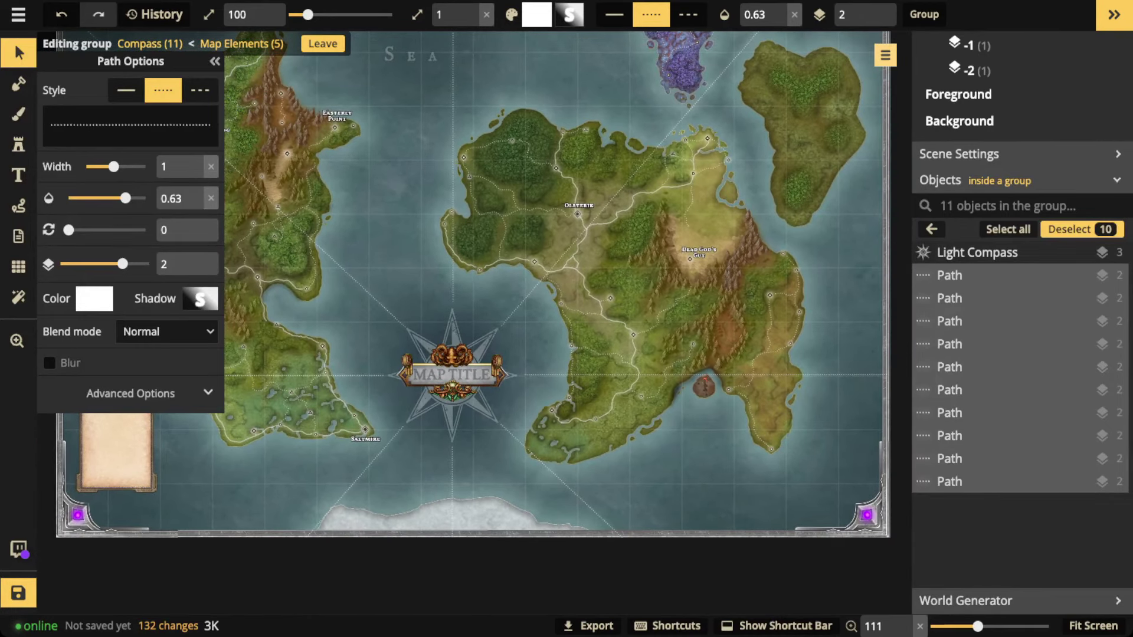
{"action": "left_click", "coordinate": [885, 55]}
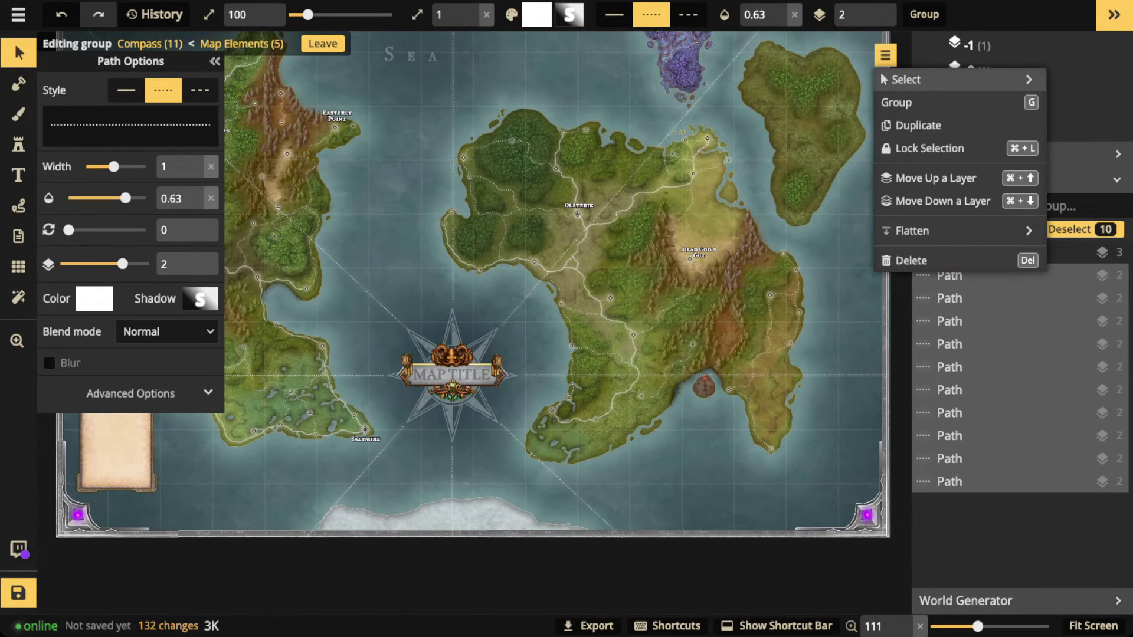
{"action": "mouse_move", "coordinate": [944, 230]}
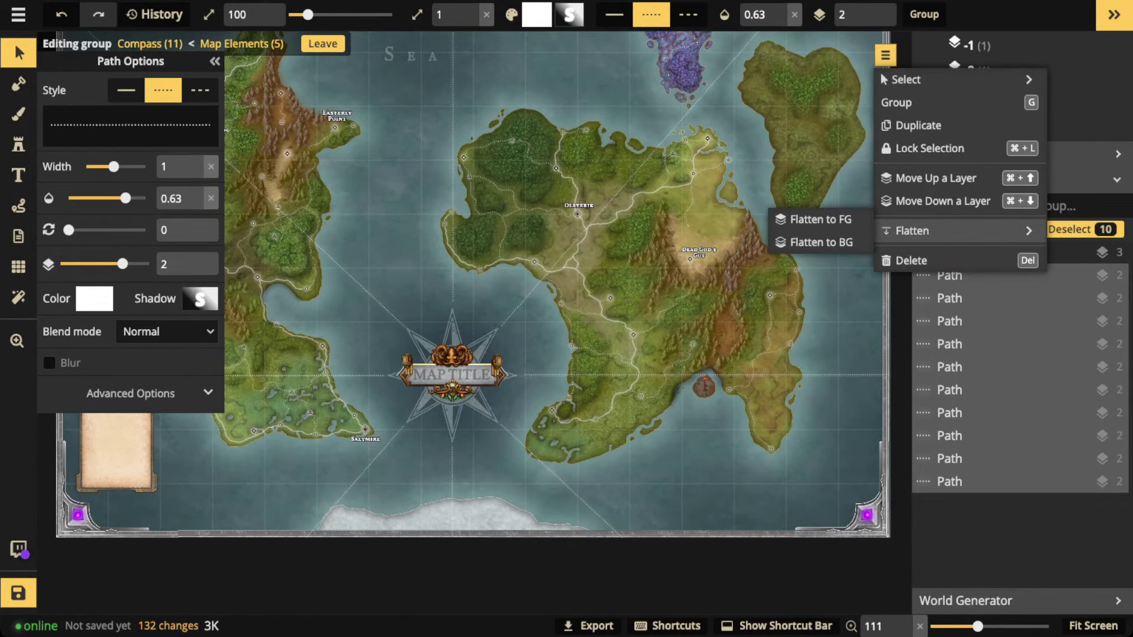
{"action": "left_click", "coordinate": [818, 242]}
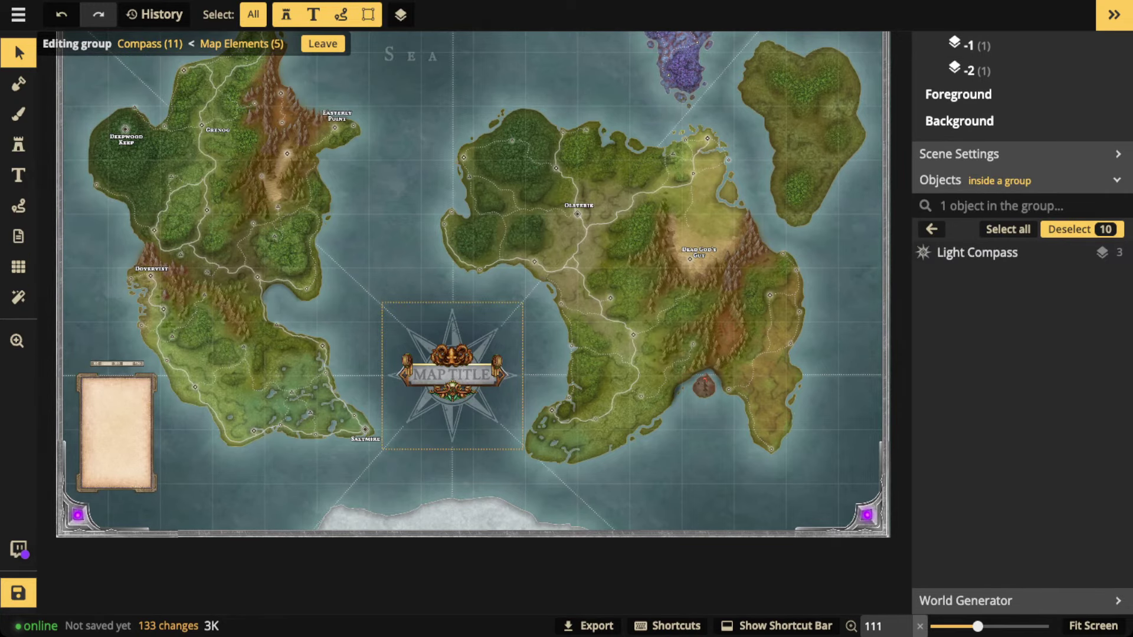
{"action": "scroll", "coordinate": [363, 186], "scroll_direction": "down", "scroll_amount": 1}
{"action": "left_click_drag", "start_coordinate": [363, 186], "coordinate": [365, 283]}
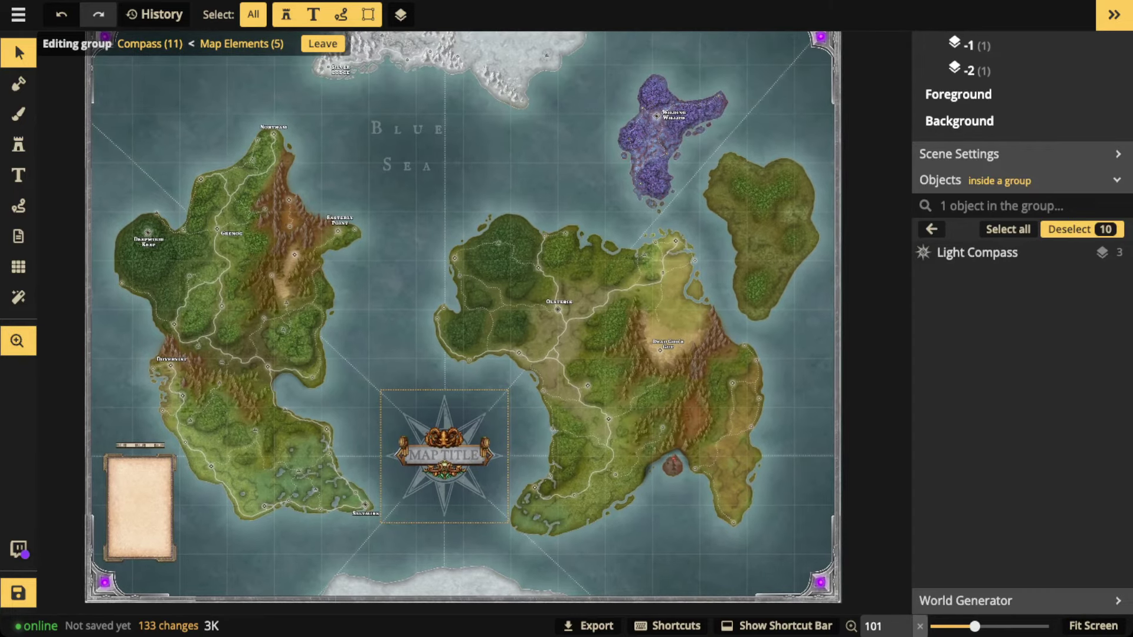
{"action": "key", "text": "Escape"}
{"action": "key", "text": "Escape"}
{"action": "key", "text": "Escape"}
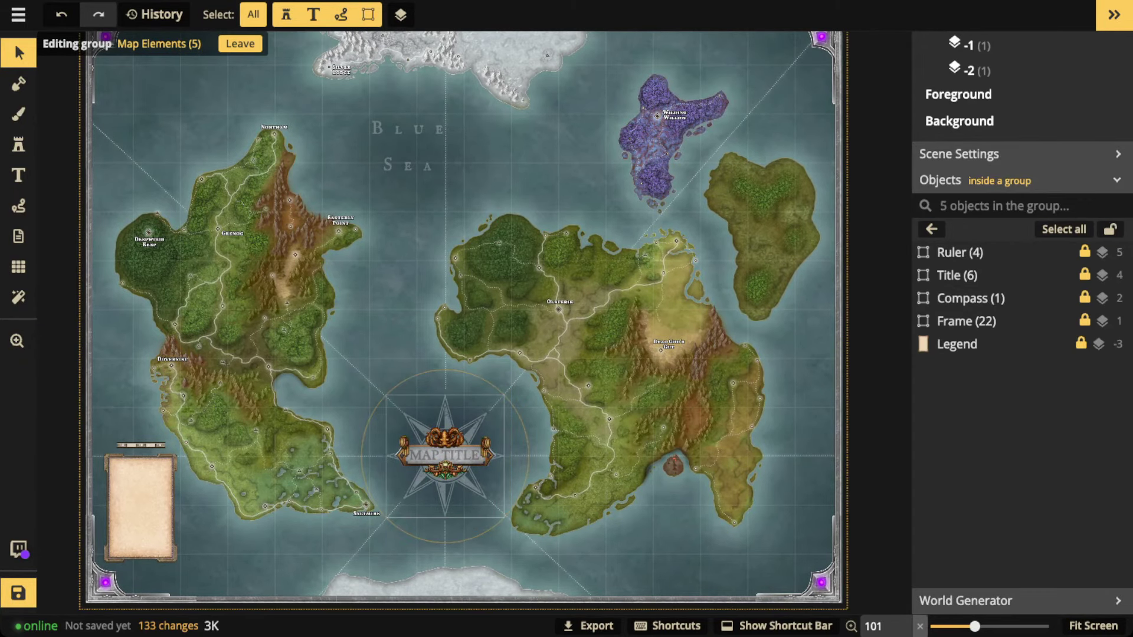
- Draw an unblurred bright red path from the western continent's southwest coast to the legend and delete it
{"action": "left_click_drag", "start_coordinate": [225, 390], "coordinate": [324, 274]}
{"action": "scroll", "coordinate": [325, 274], "scroll_direction": "up", "scroll_amount": 2}
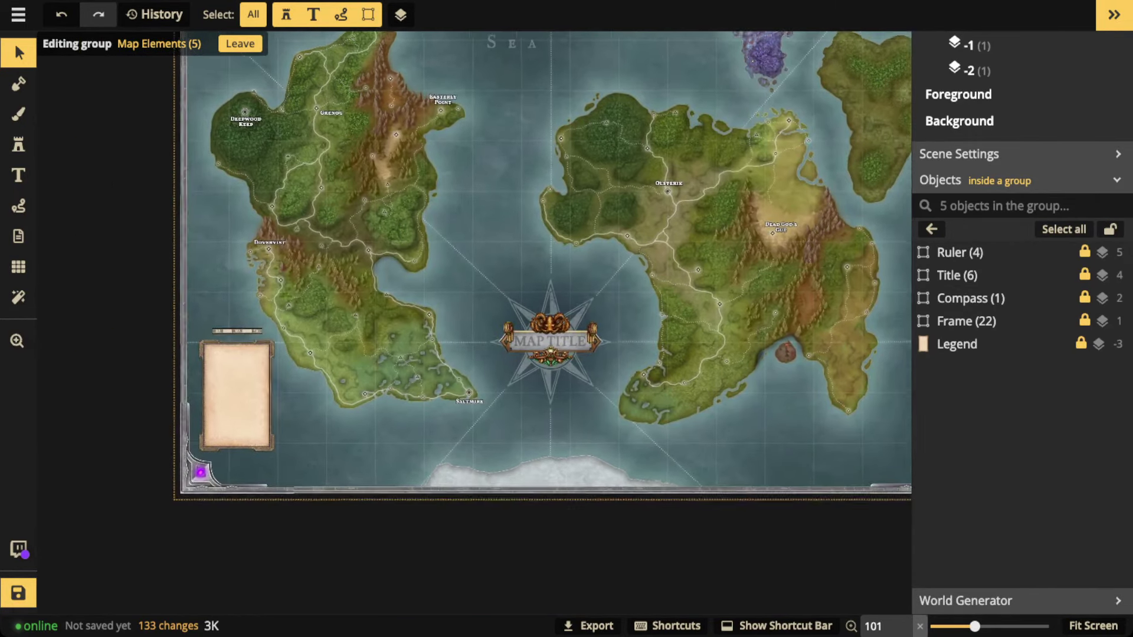
{"action": "scroll", "coordinate": [104, 265], "scroll_direction": "up", "scroll_amount": 2}
{"action": "left_click", "coordinate": [18, 206]}
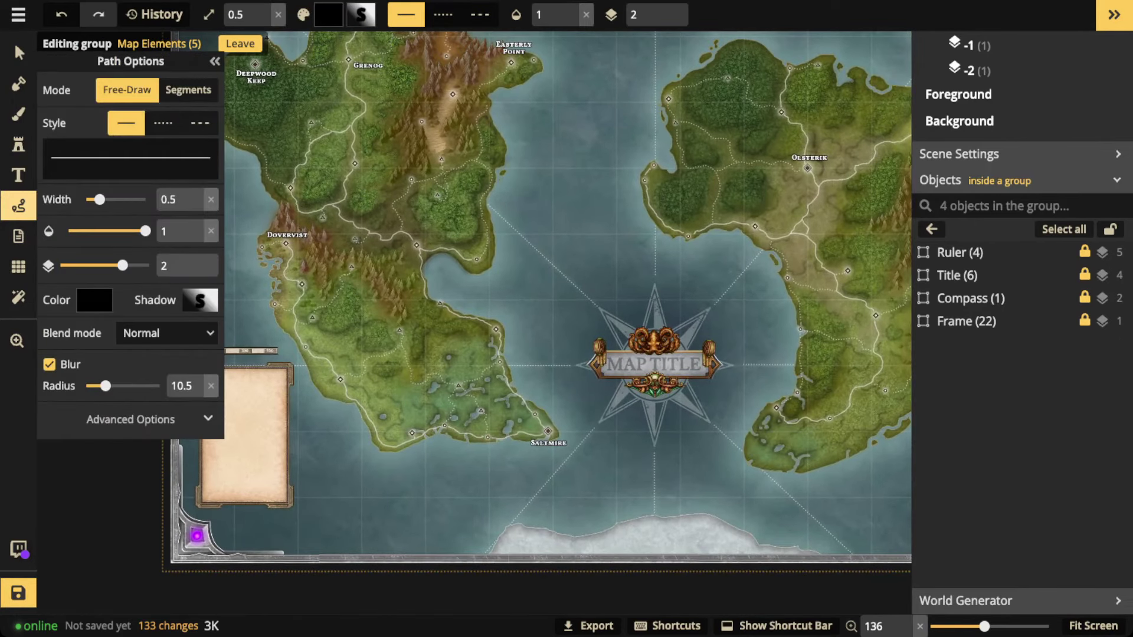
{"action": "left_click", "coordinate": [49, 364]}
{"action": "left_click", "coordinate": [95, 300]}
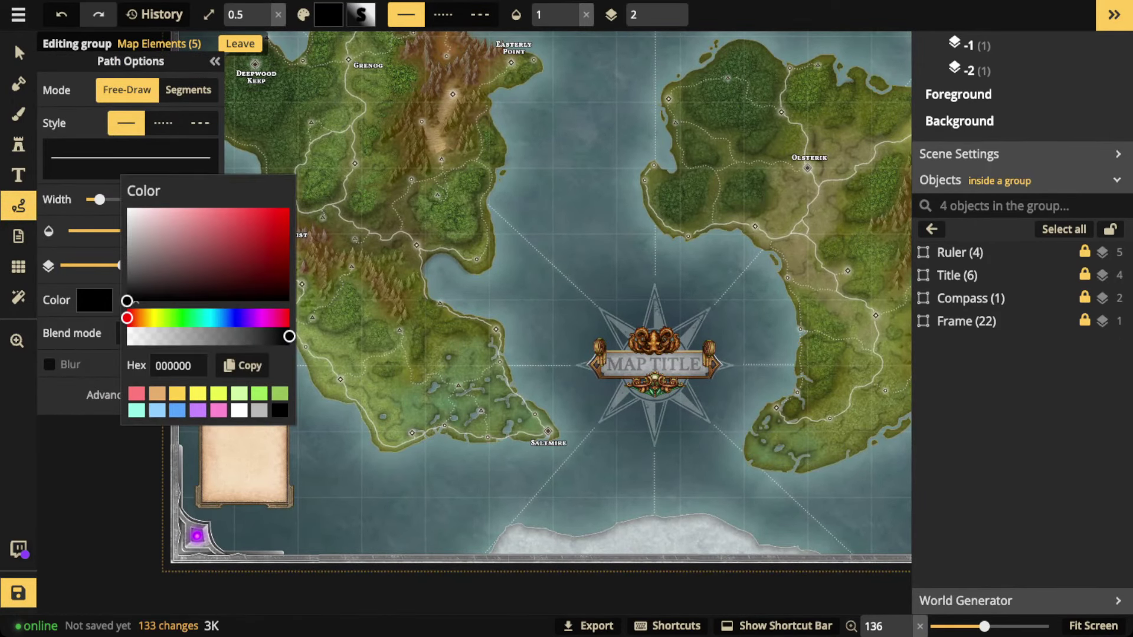
{"action": "left_click_drag", "start_coordinate": [136, 301], "coordinate": [292, 208]}
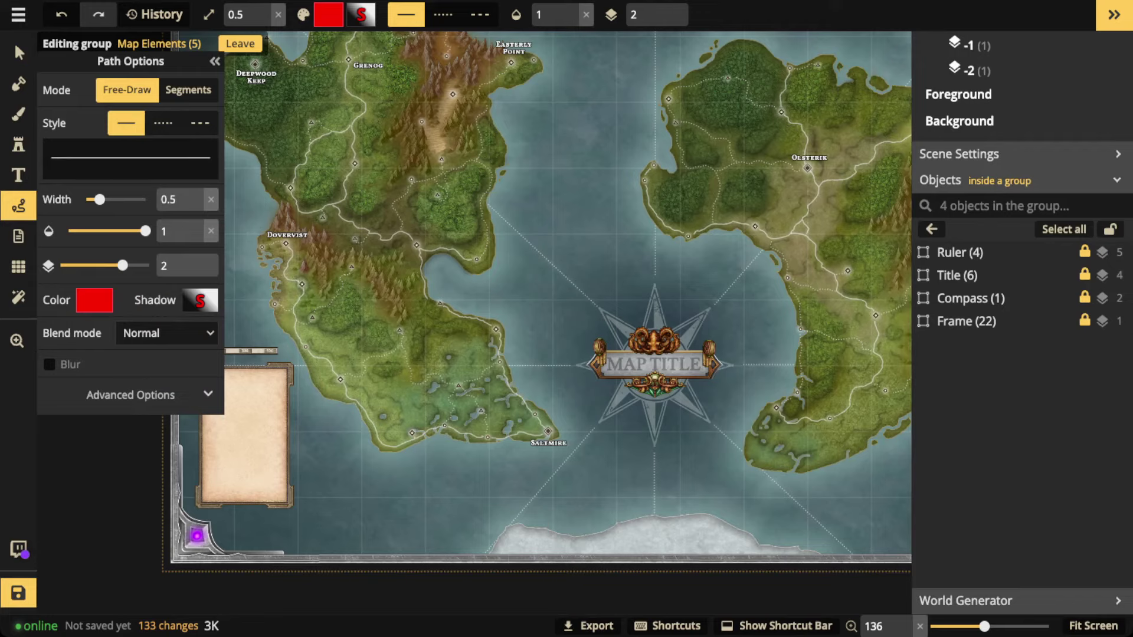
{"action": "mouse_move", "coordinate": [334, 370]}
{"action": "left_mouse_down"}
{"action": "mouse_move", "coordinate": [331, 384]}
{"action": "mouse_move", "coordinate": [348, 368]}
{"action": "mouse_move", "coordinate": [278, 390]}
{"action": "mouse_move", "coordinate": [256, 411]}
{"action": "mouse_move", "coordinate": [264, 403]}
{"action": "left_mouse_up"}
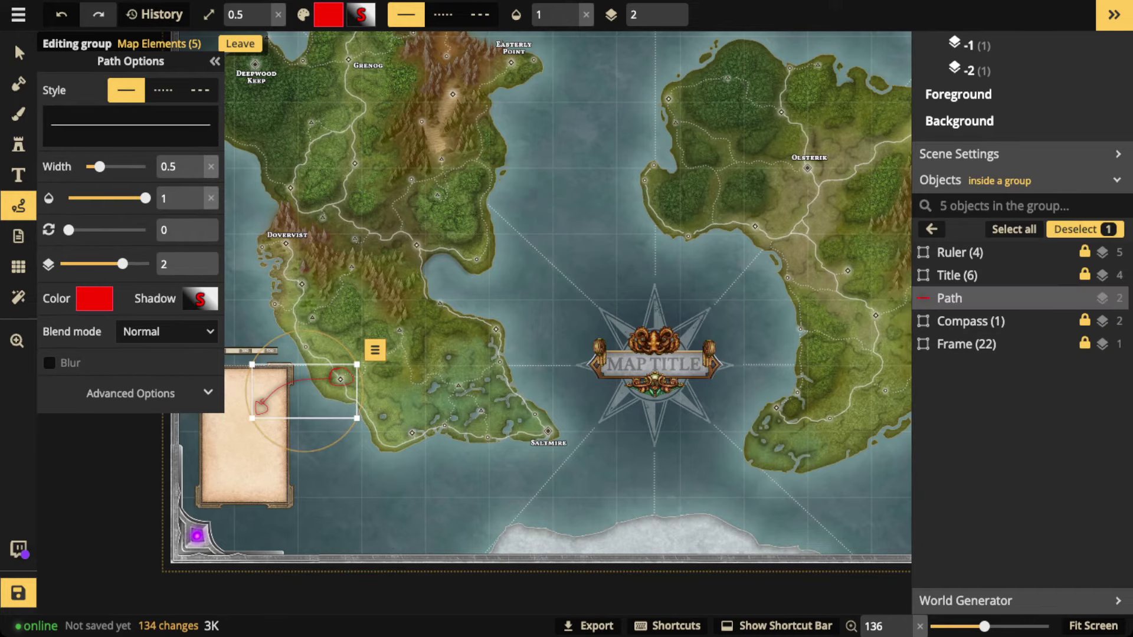
{"action": "key", "text": "Delete"}
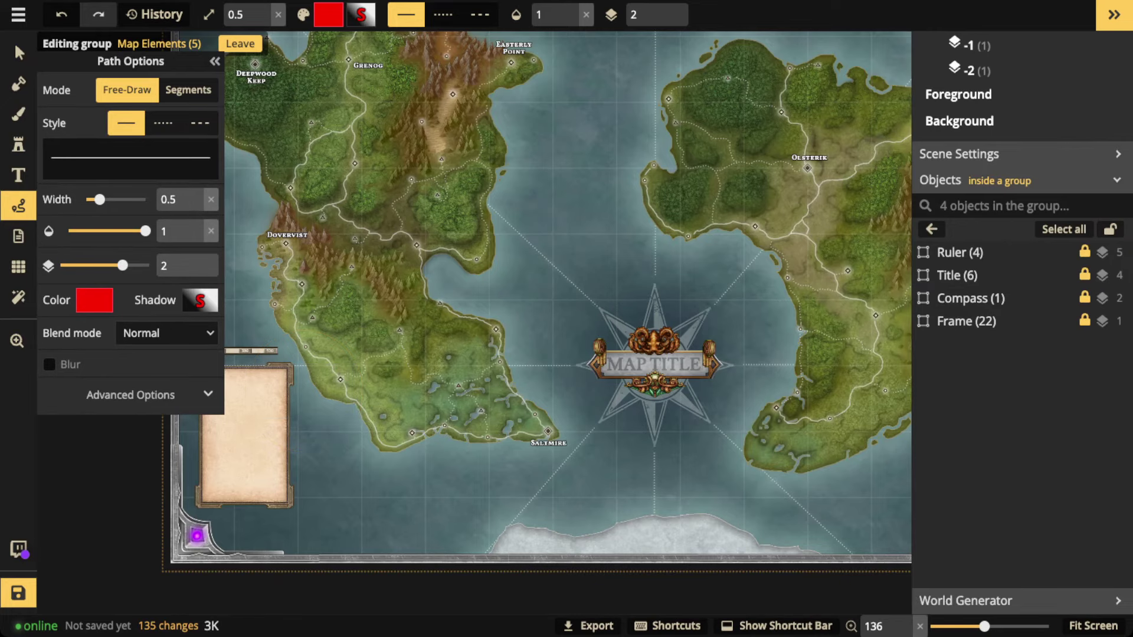
- Switch to the Select tool and leave the Map Elements group
{"action": "left_click", "coordinate": [19, 52]}
{"action": "scroll", "coordinate": [412, 221], "scroll_direction": "down", "scroll_amount": 2}
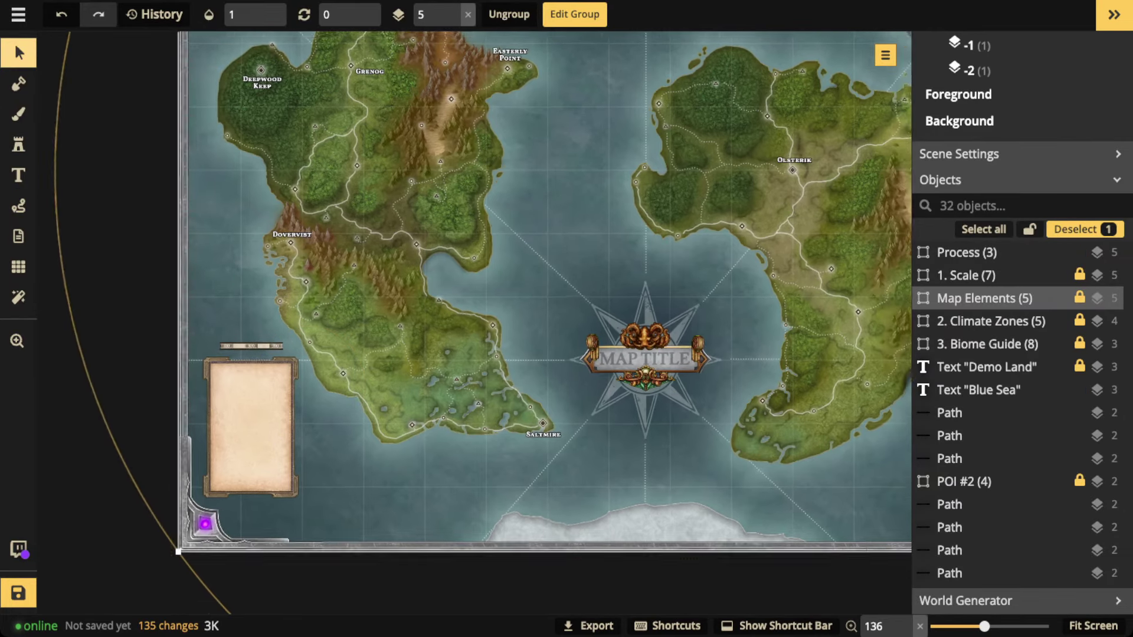
{"action": "key", "text": "space"}
{"action": "left_click_drag", "start_coordinate": [475, 324], "coordinate": [361, 370]}
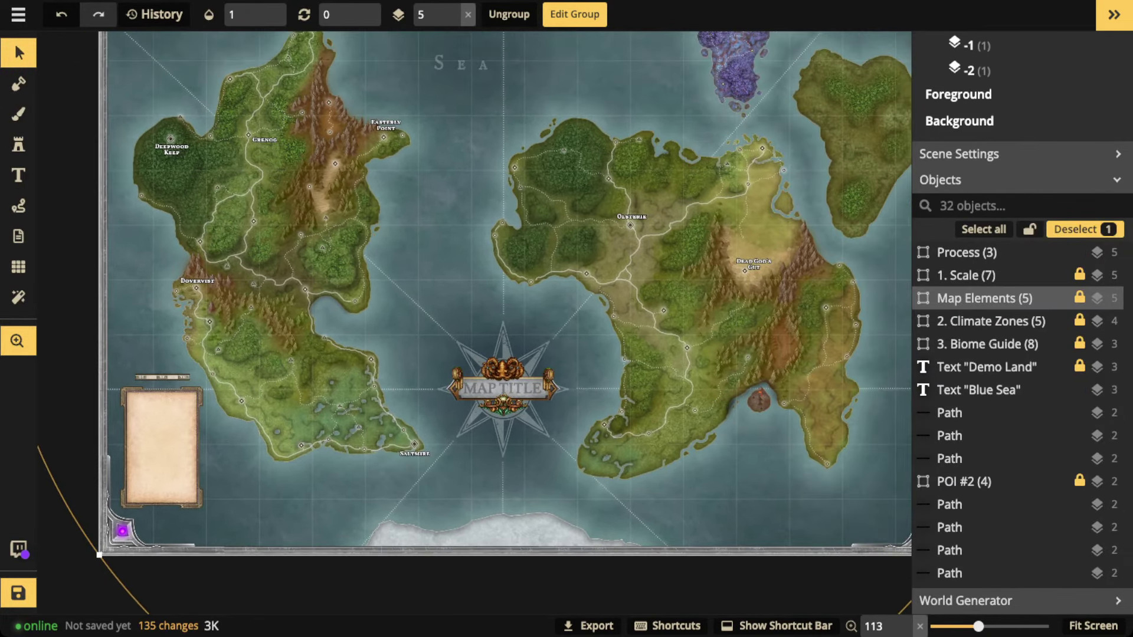
- Turn on the map's filters and make the custom Texture filter visible
{"action": "scroll", "coordinate": [475, 323], "scroll_direction": "down", "scroll_amount": 1}
{"action": "scroll", "coordinate": [462, 301], "scroll_direction": "down", "scroll_amount": 2}
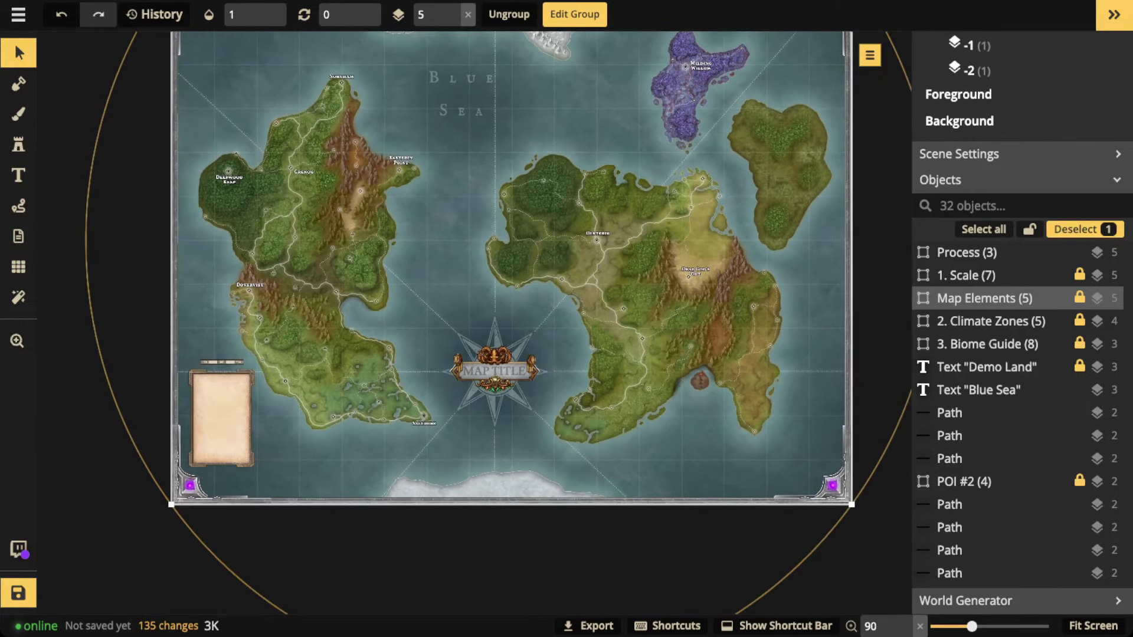
{"action": "key", "text": "space"}
{"action": "left_click_drag", "start_coordinate": [462, 301], "coordinate": [434, 354]}
{"action": "scroll", "coordinate": [436, 343], "scroll_direction": "down", "scroll_amount": 3}
{"action": "key", "text": "space"}
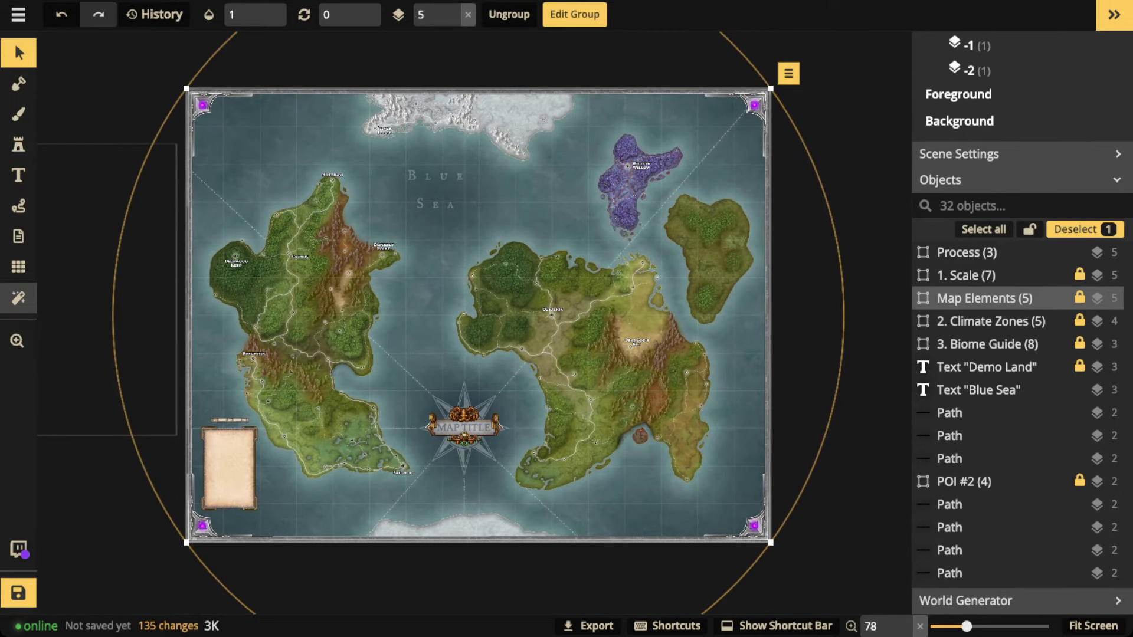
{"action": "left_click", "coordinate": [18, 298]}
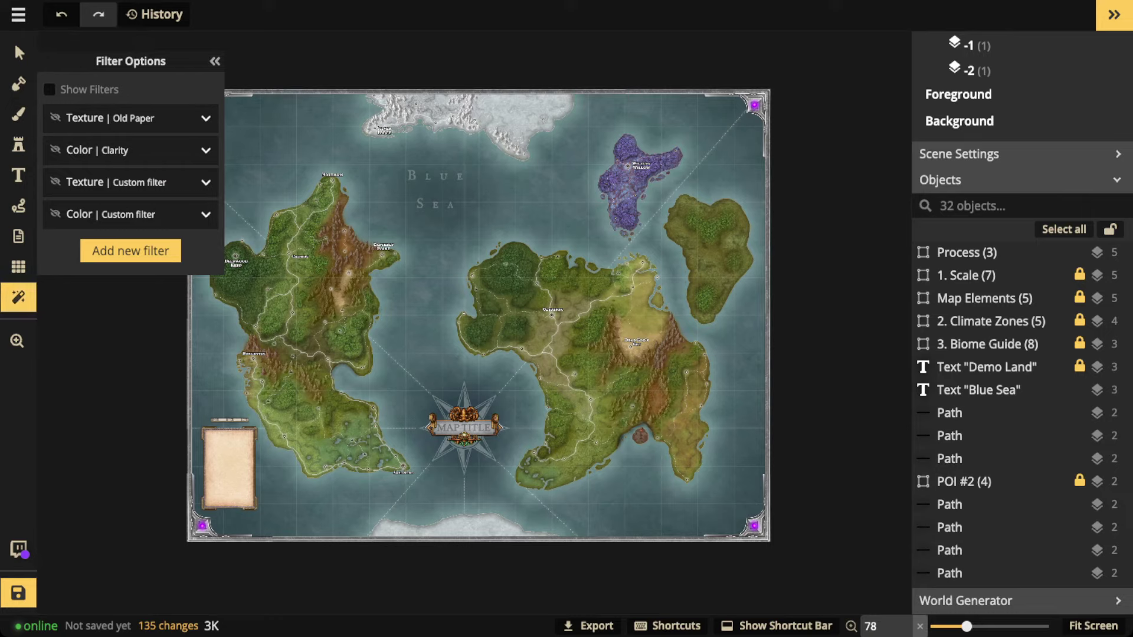
{"action": "left_click", "coordinate": [50, 89]}
{"action": "left_click", "coordinate": [55, 182]}
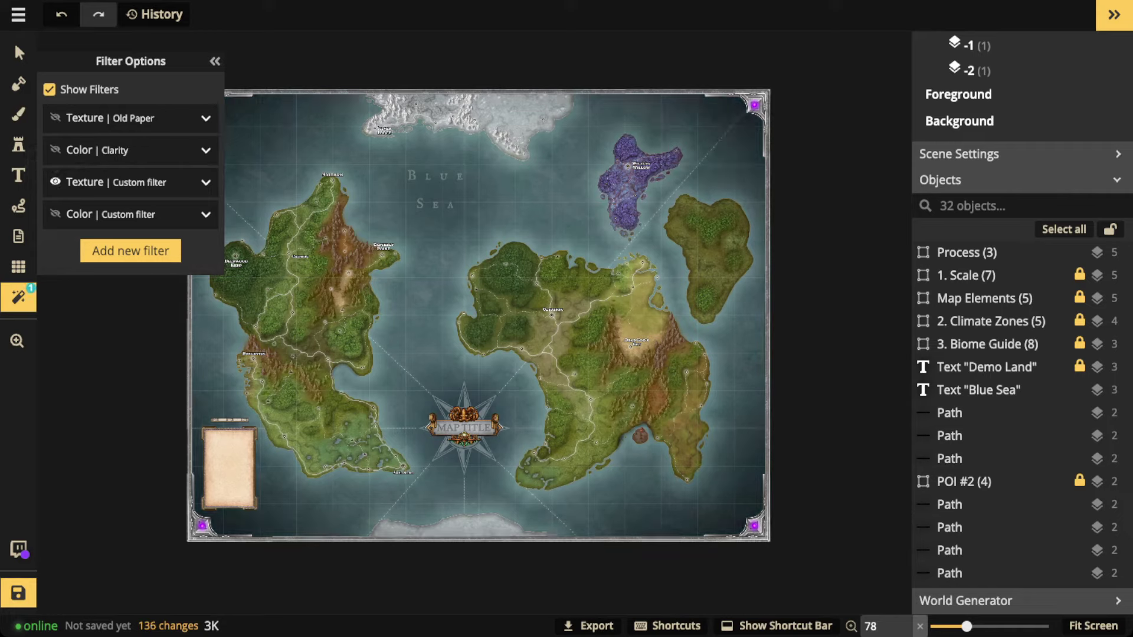
{"action": "left_click", "coordinate": [215, 61]}
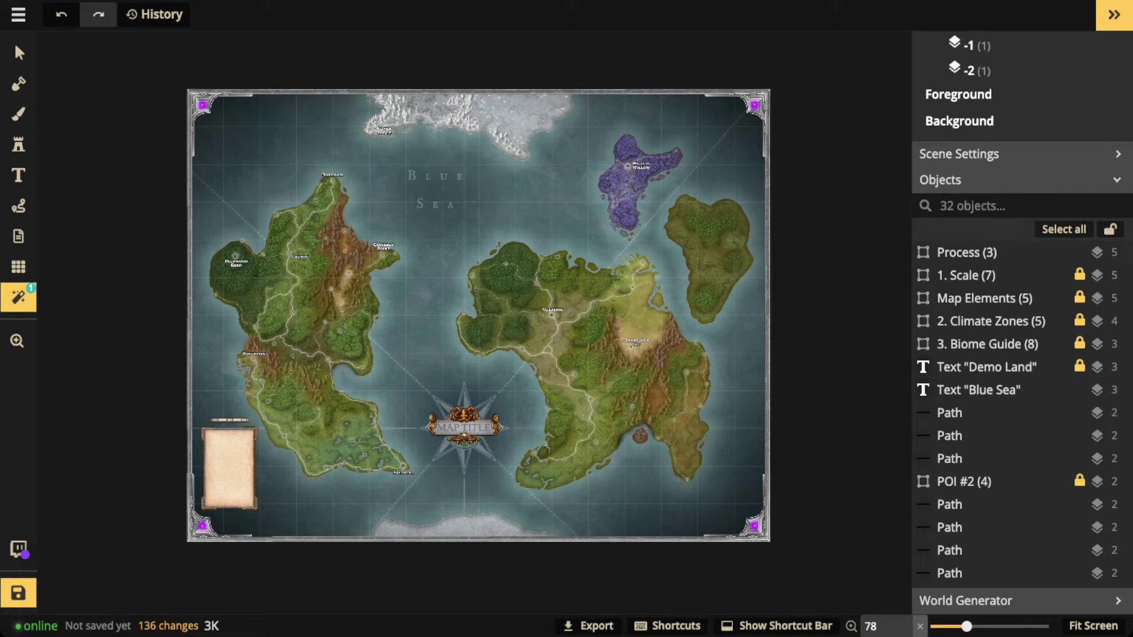
- Try showing the custom Color filter set to Red Sky, look through its filter types, and hide it again
{"action": "left_click", "coordinate": [18, 297]}
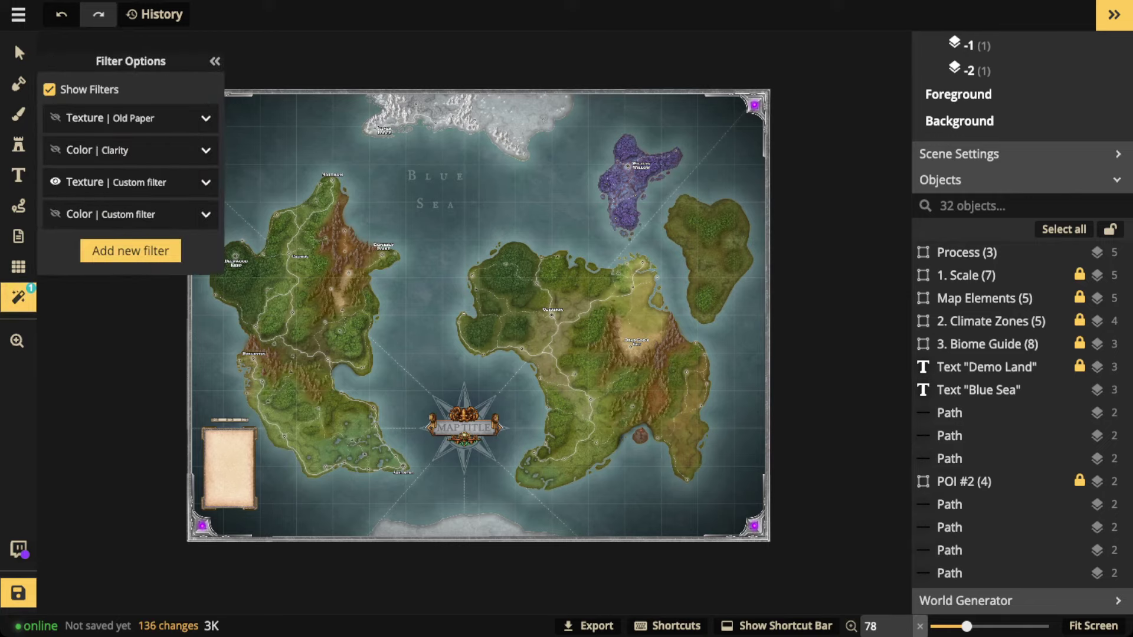
{"action": "left_click", "coordinate": [55, 213]}
{"action": "left_click", "coordinate": [130, 215]}
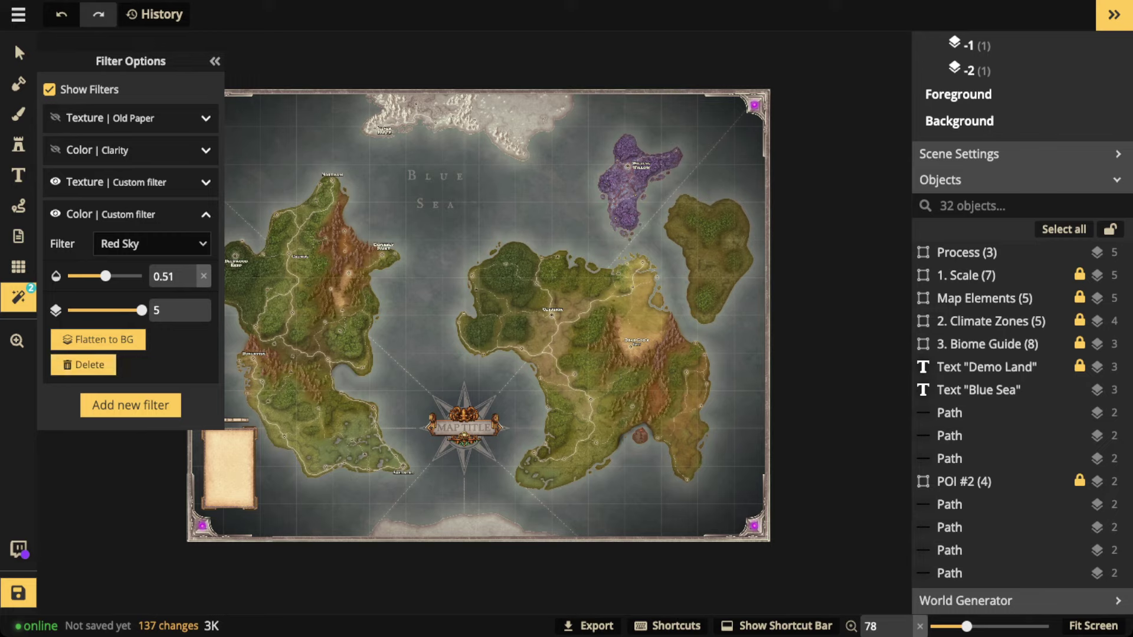
{"action": "left_click", "coordinate": [152, 244]}
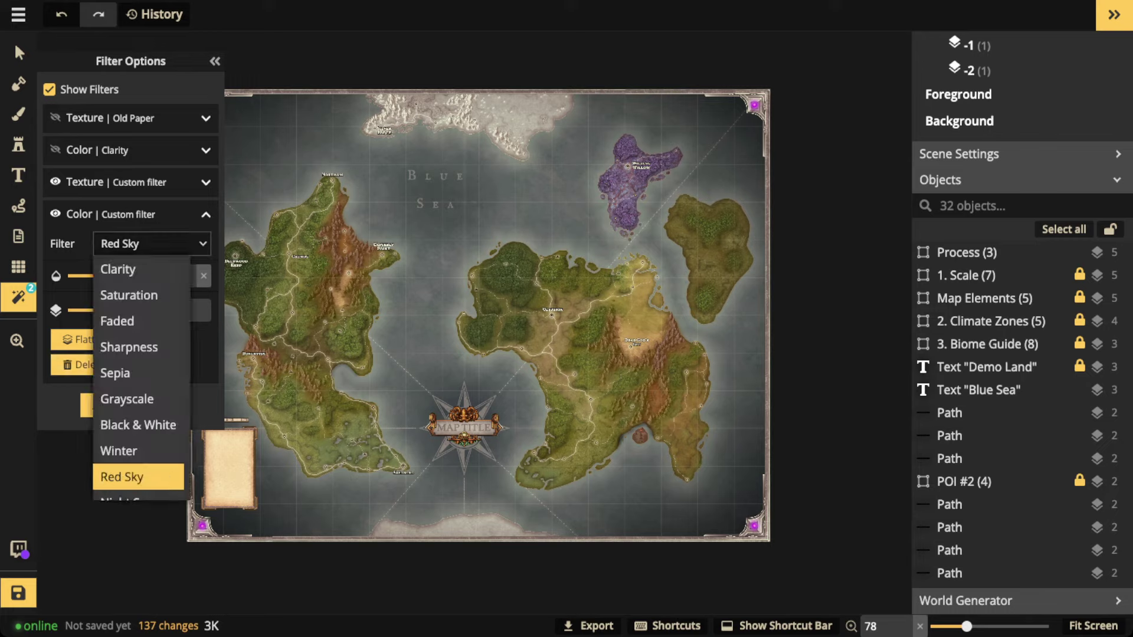
{"action": "scroll", "coordinate": [139, 378], "scroll_direction": "down", "scroll_amount": 2}
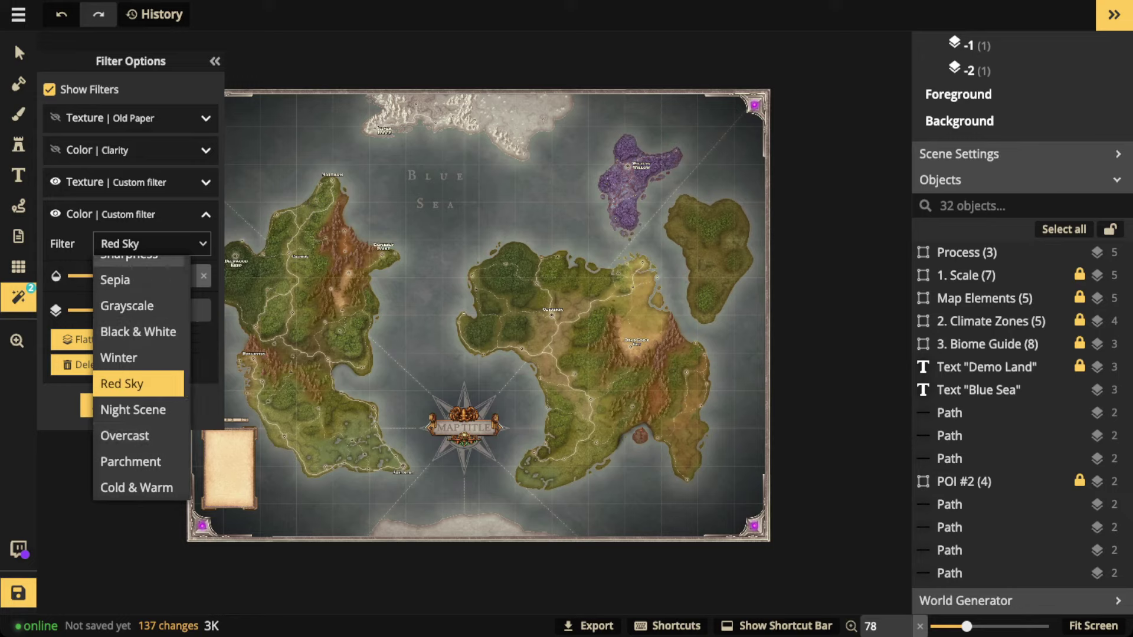
{"action": "left_click", "coordinate": [152, 244]}
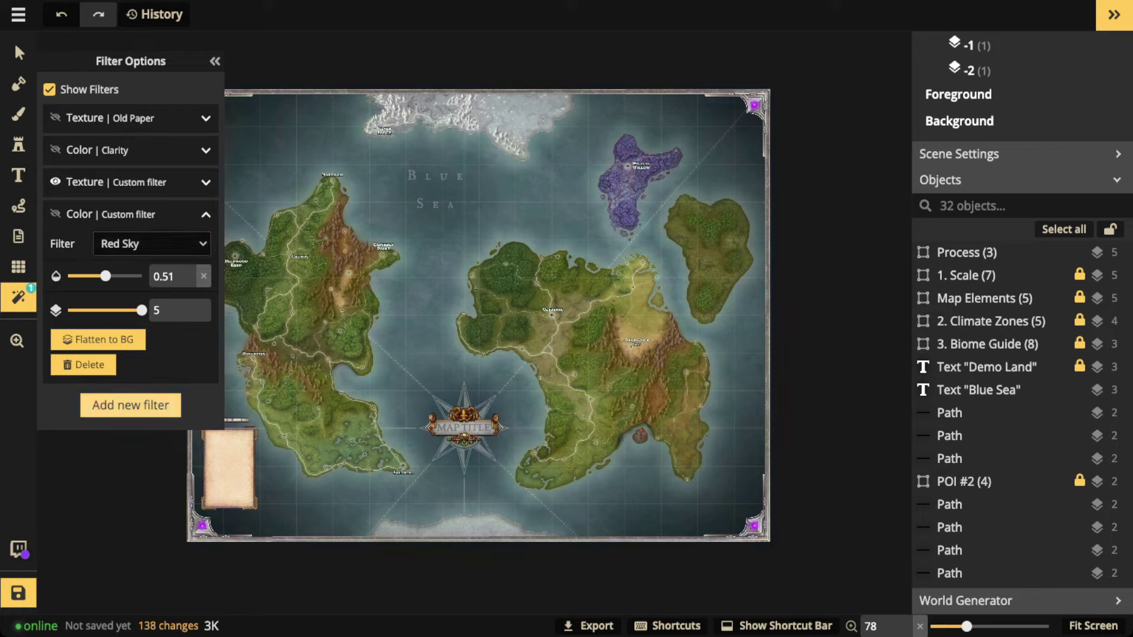
- Add a custom HSBC filter at opacity 1, try saturation 0 and brightness 175, and reset both to 100
{"action": "left_click", "coordinate": [130, 405]}
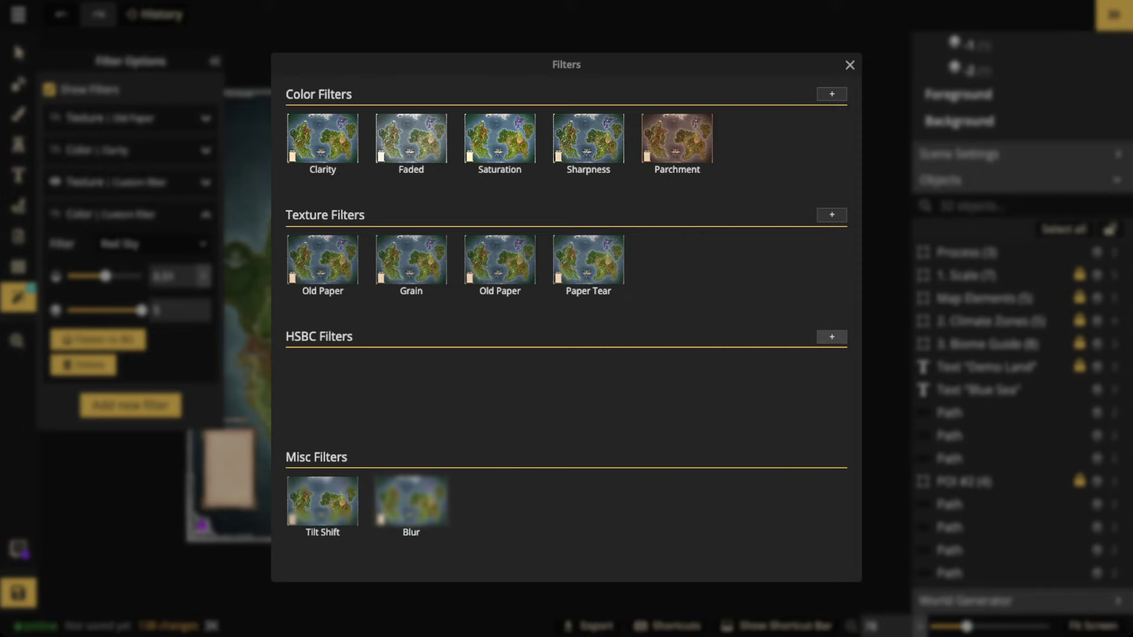
{"action": "left_click", "coordinate": [831, 336]}
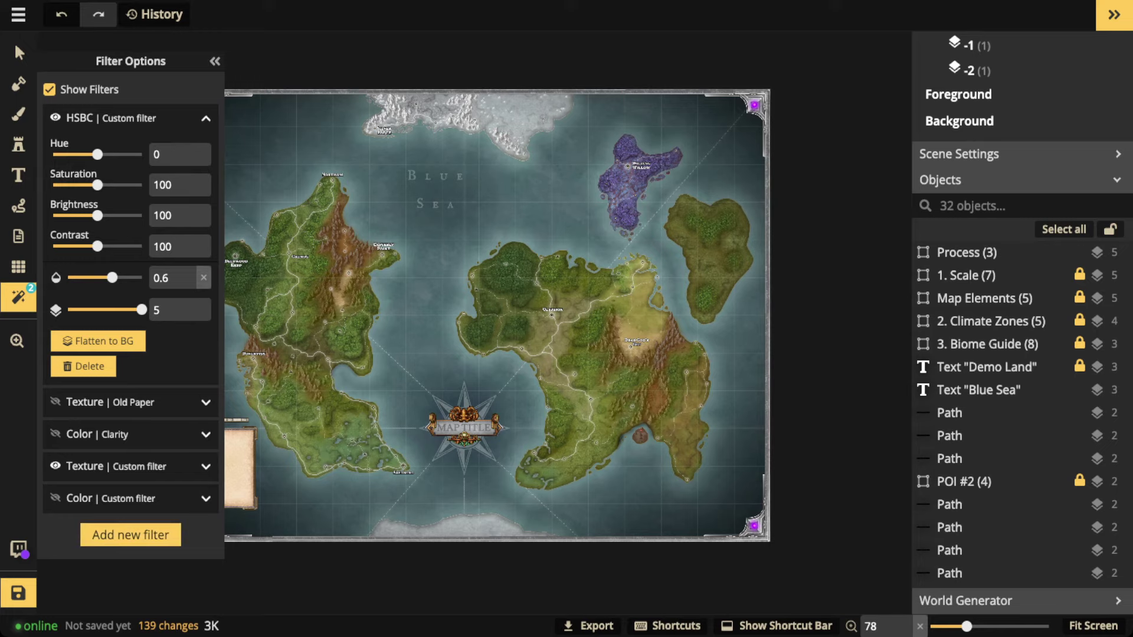
{"action": "left_click_drag", "start_coordinate": [97, 185], "coordinate": [53, 185]}
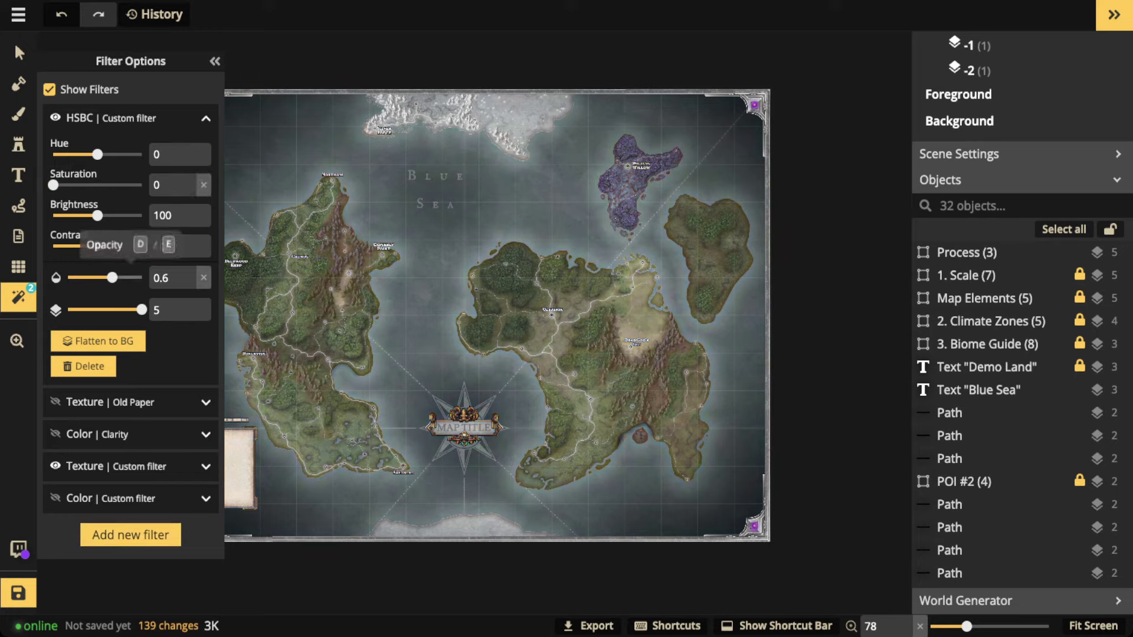
{"action": "left_click", "coordinate": [203, 277]}
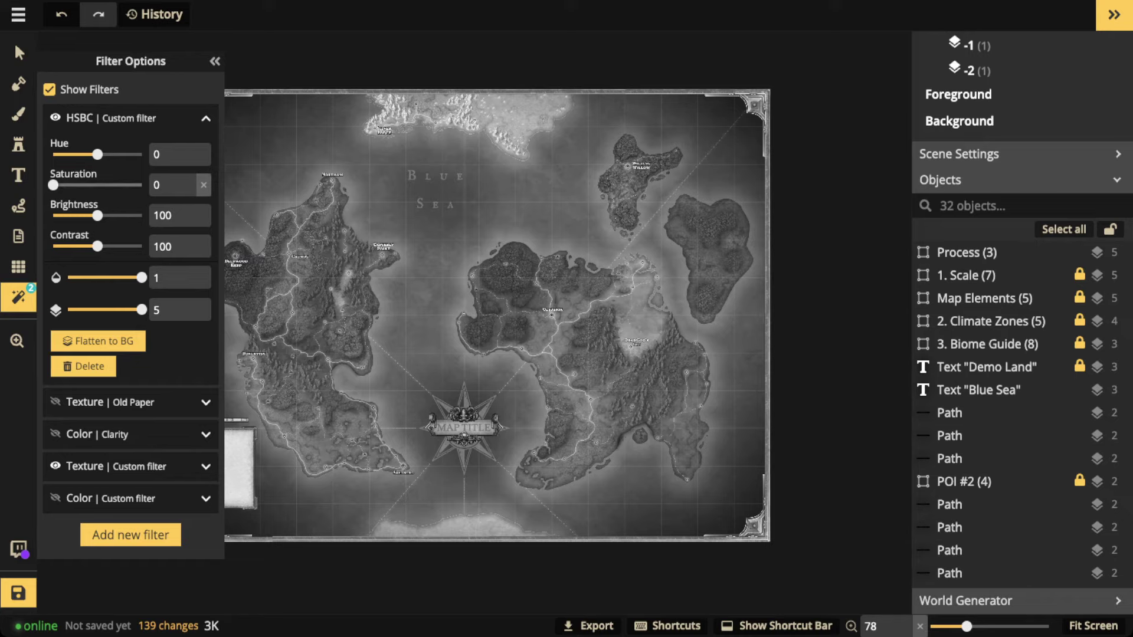
{"action": "left_click_drag", "start_coordinate": [97, 216], "coordinate": [130, 216]}
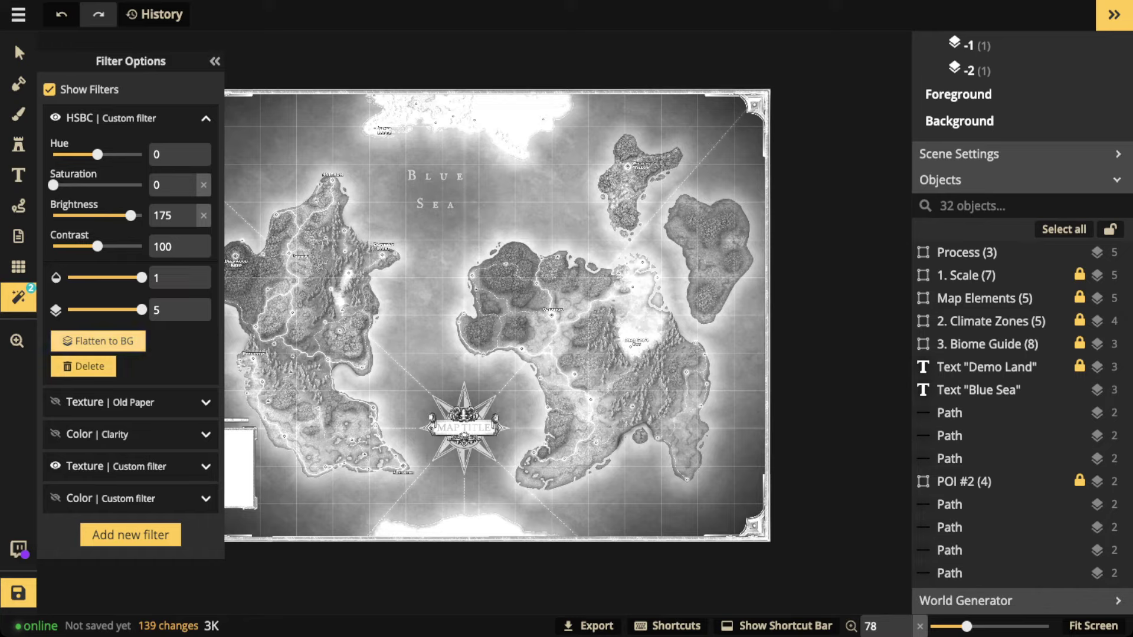
{"action": "left_click", "coordinate": [204, 216]}
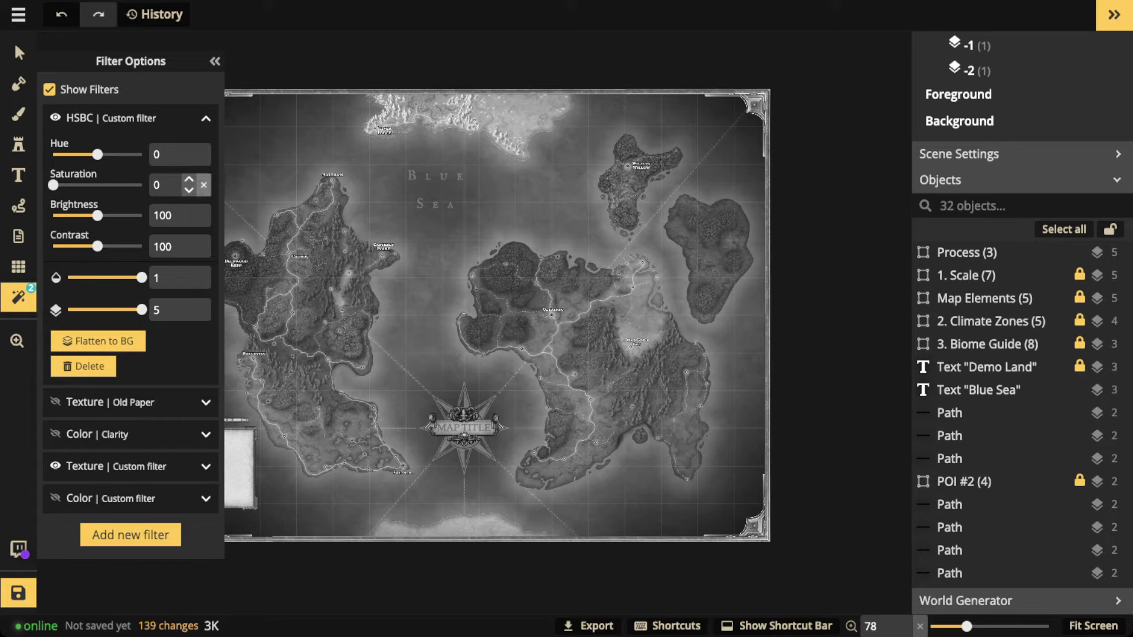
{"action": "left_click", "coordinate": [203, 184]}
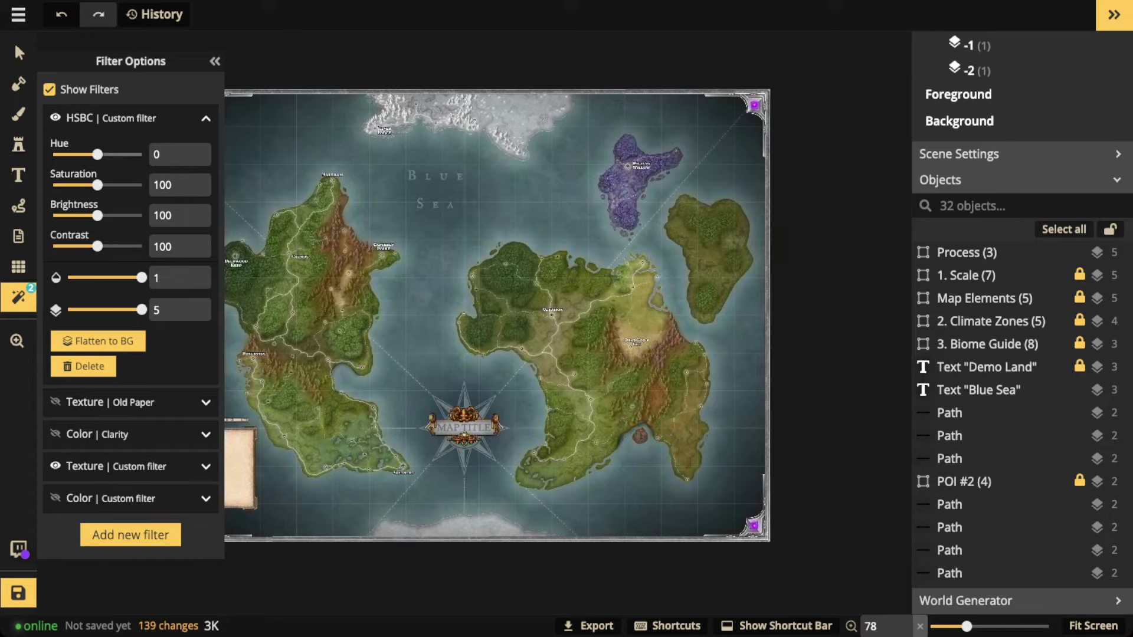
- Try hue values of 66, -120 and 138 on the HSBC filter, and delete the filter
{"action": "left_click_drag", "start_coordinate": [98, 155], "coordinate": [114, 154]}
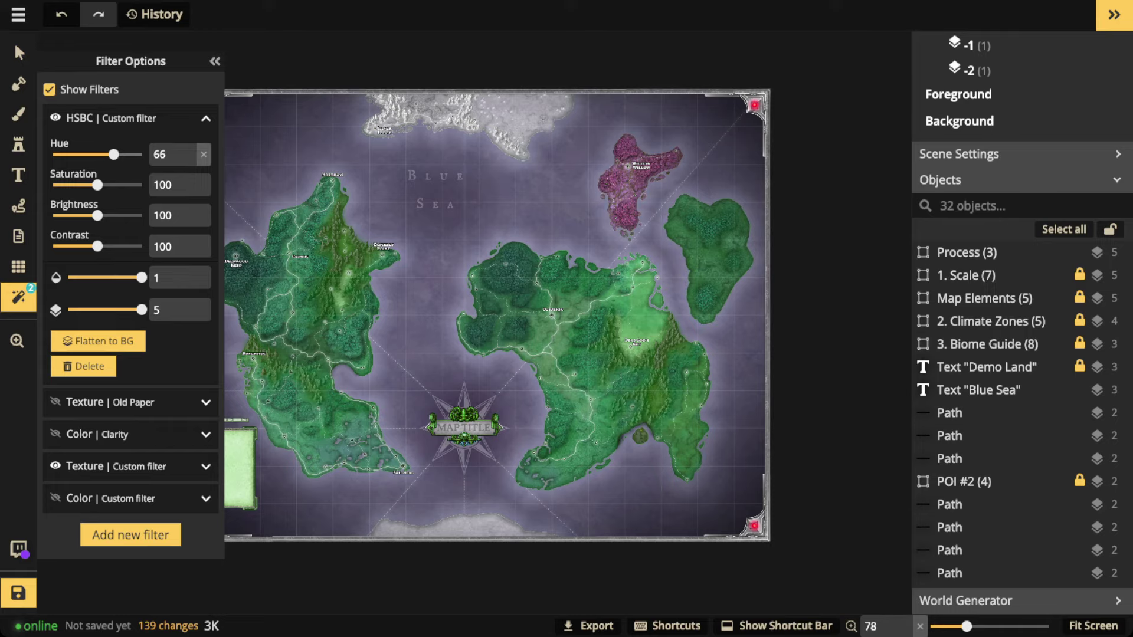
{"action": "left_click_drag", "start_coordinate": [114, 155], "coordinate": [68, 154]}
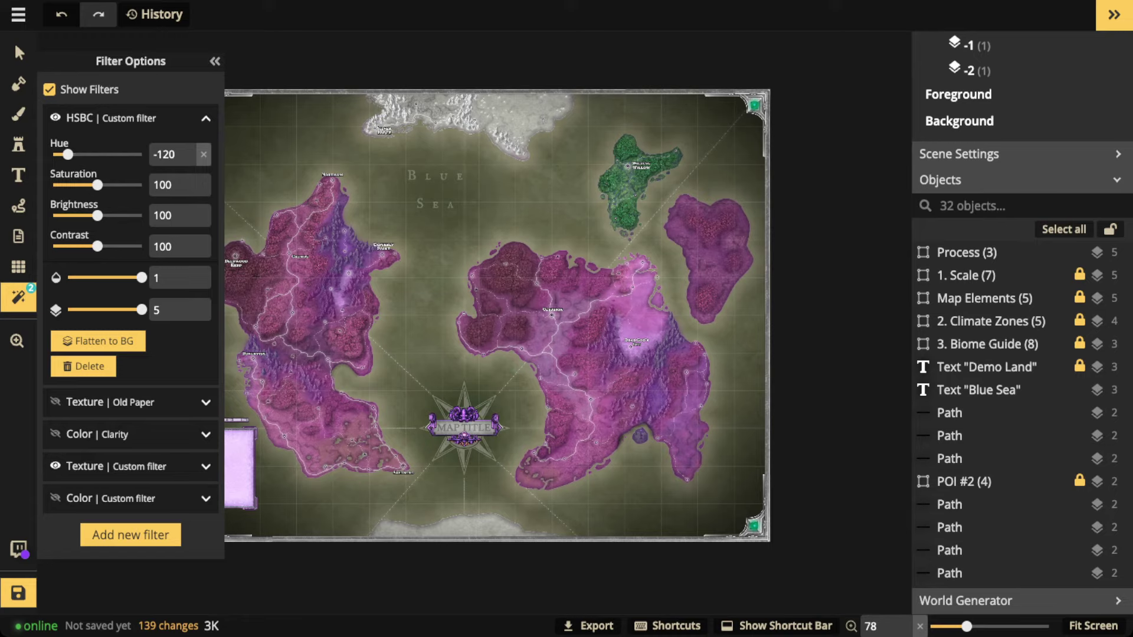
{"action": "left_click_drag", "start_coordinate": [68, 155], "coordinate": [131, 155]}
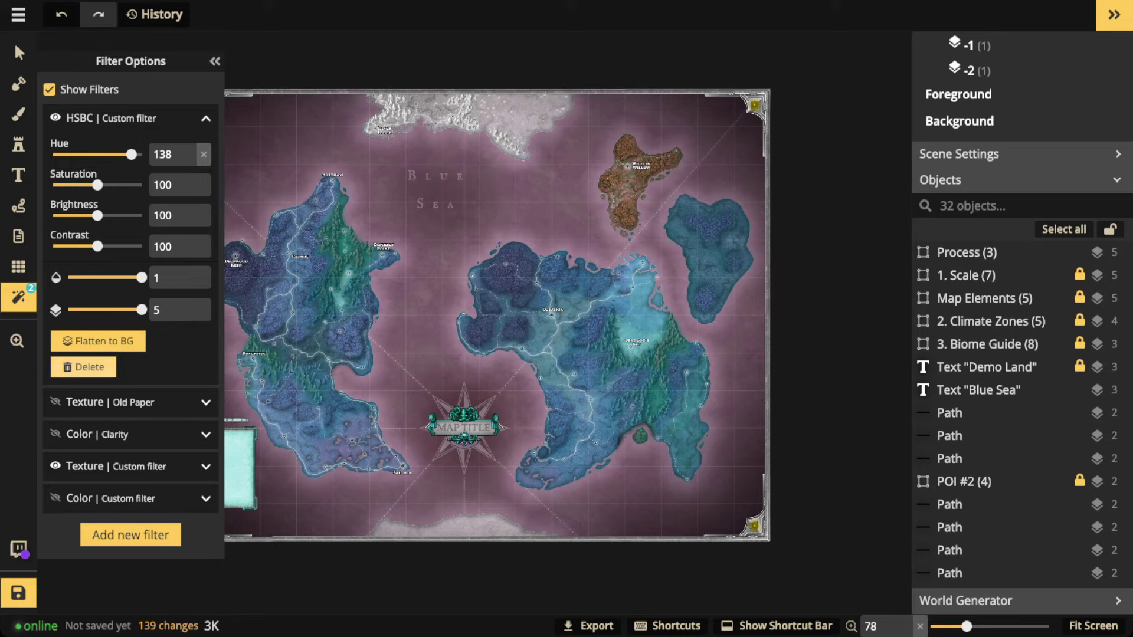
{"action": "left_click", "coordinate": [89, 367]}
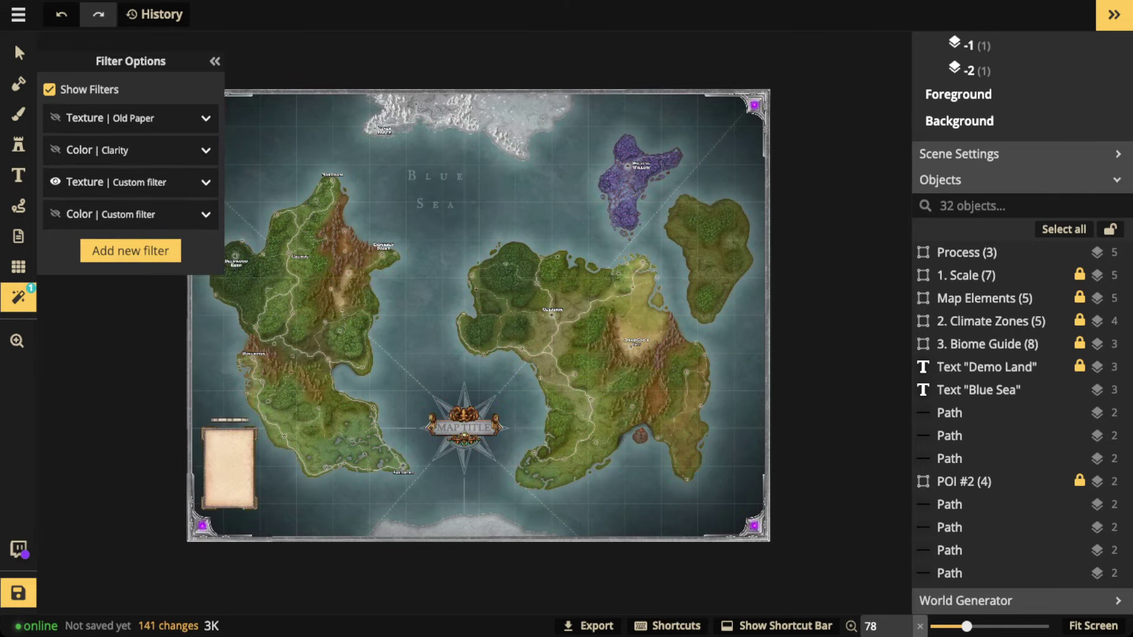
- Make the Old Paper texture filter and the Clarity color filter visible on the map
{"action": "left_click", "coordinate": [55, 118]}
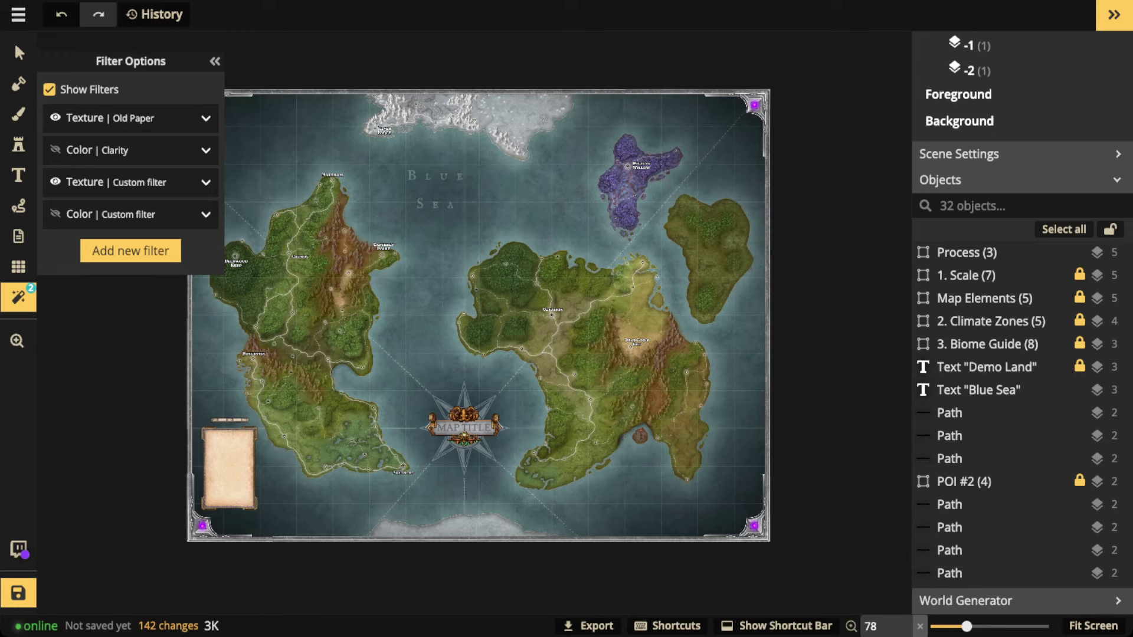
{"action": "left_click", "coordinate": [55, 149]}
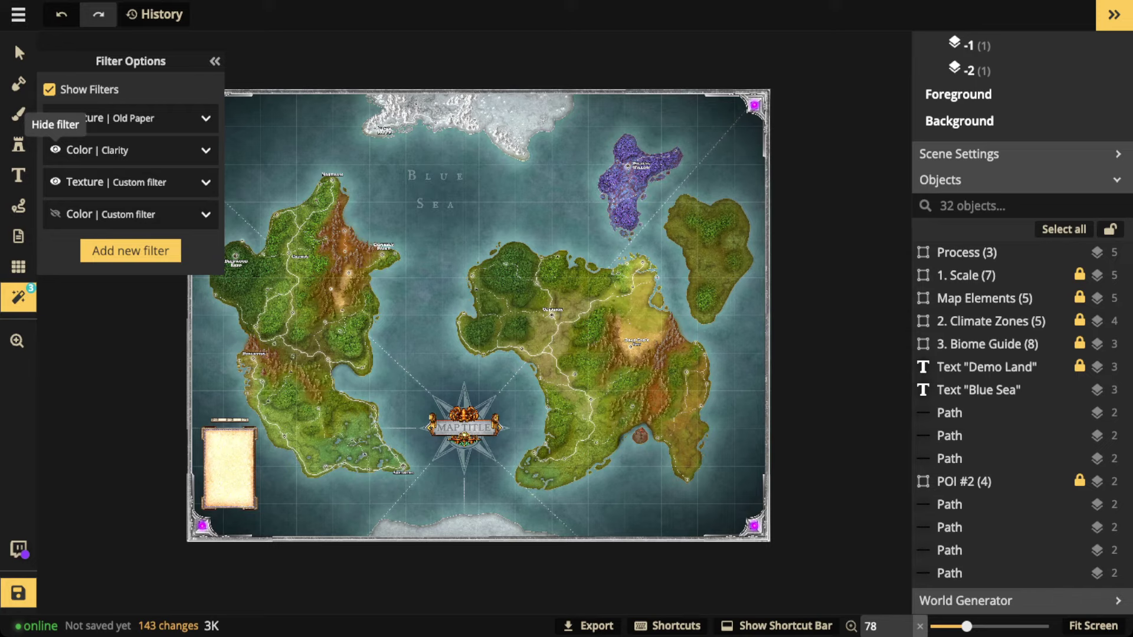
{"action": "left_click", "coordinate": [54, 150]}
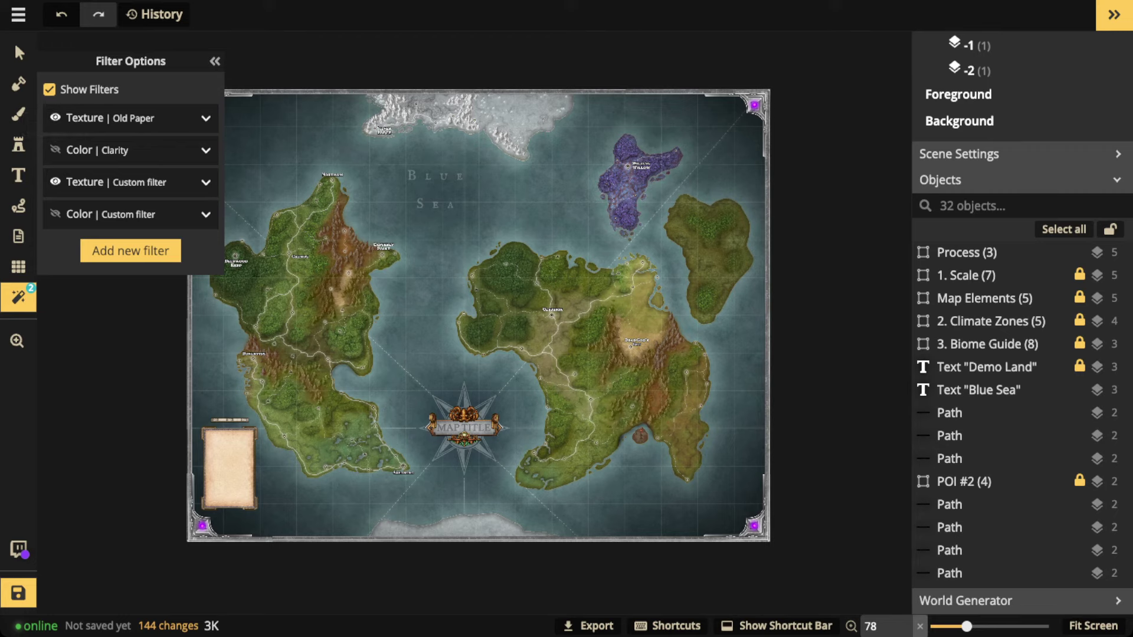
{"action": "left_click", "coordinate": [55, 150]}
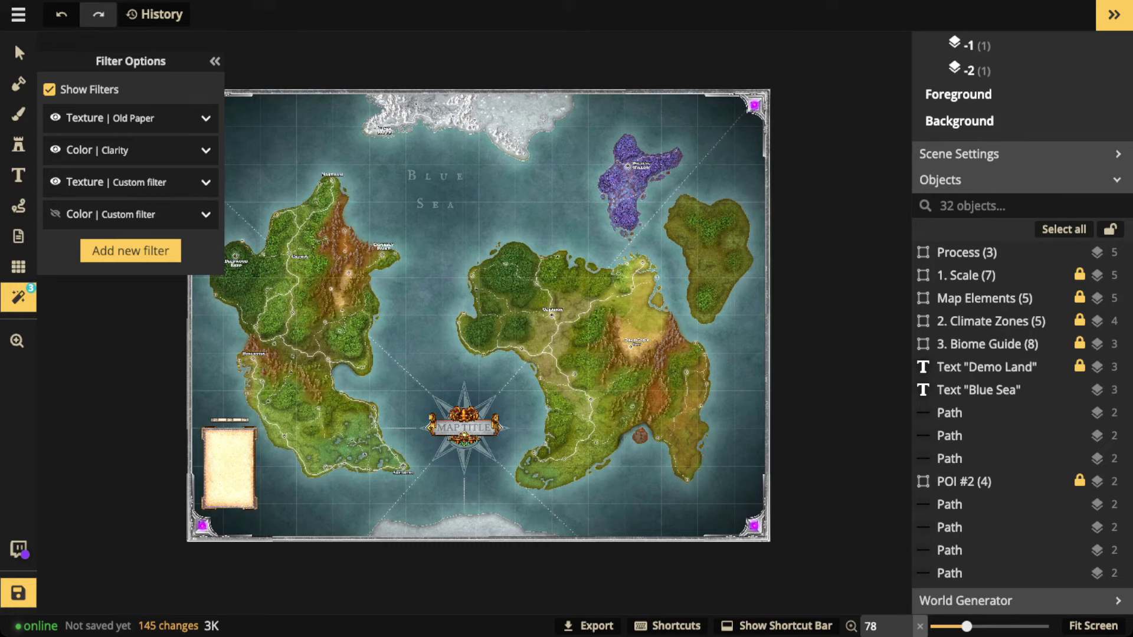
{"action": "left_click", "coordinate": [215, 61]}
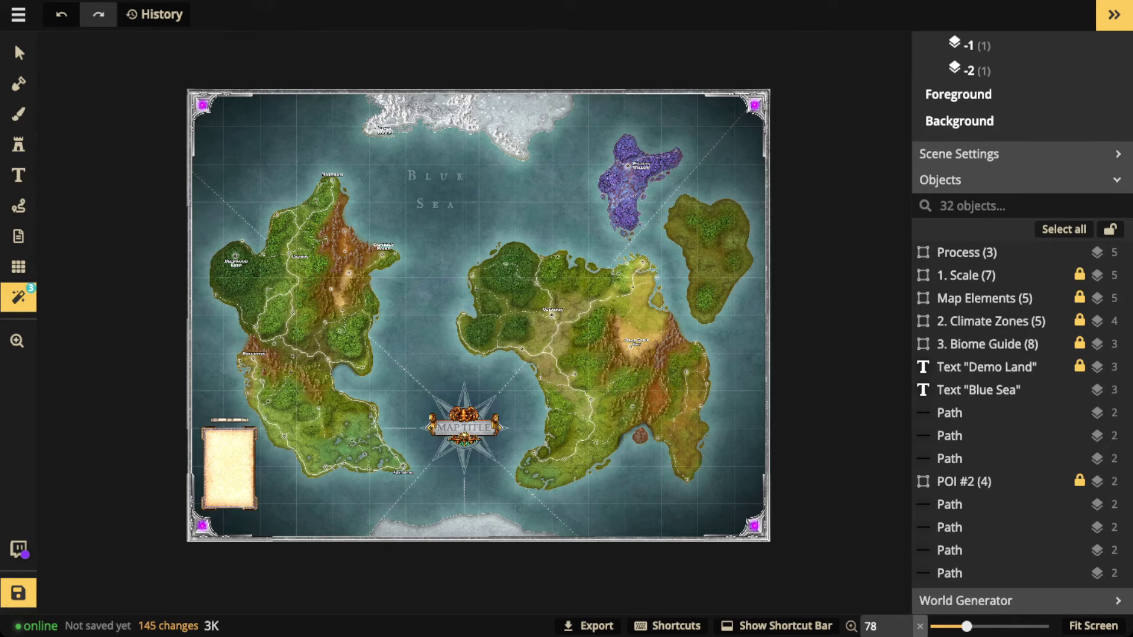
- Bring the Process checklist group over the map to review it, and return it to beside the map's west edge
{"action": "scroll", "coordinate": [419, 281], "scroll_direction": "down", "scroll_amount": 1}
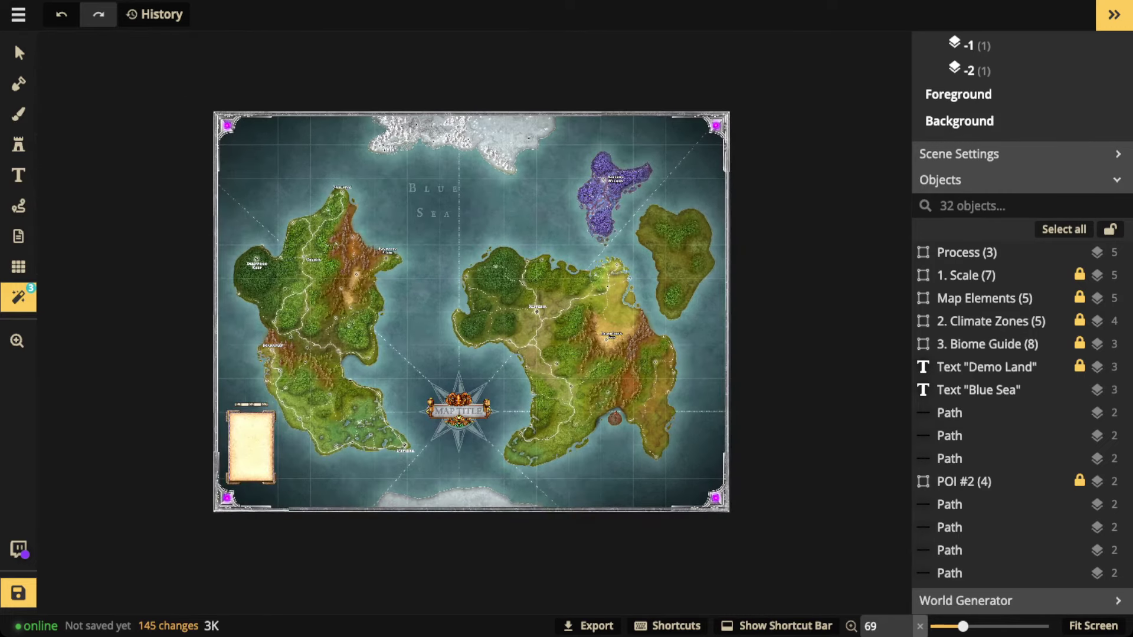
{"action": "scroll", "coordinate": [422, 265], "scroll_direction": "down", "scroll_amount": 1}
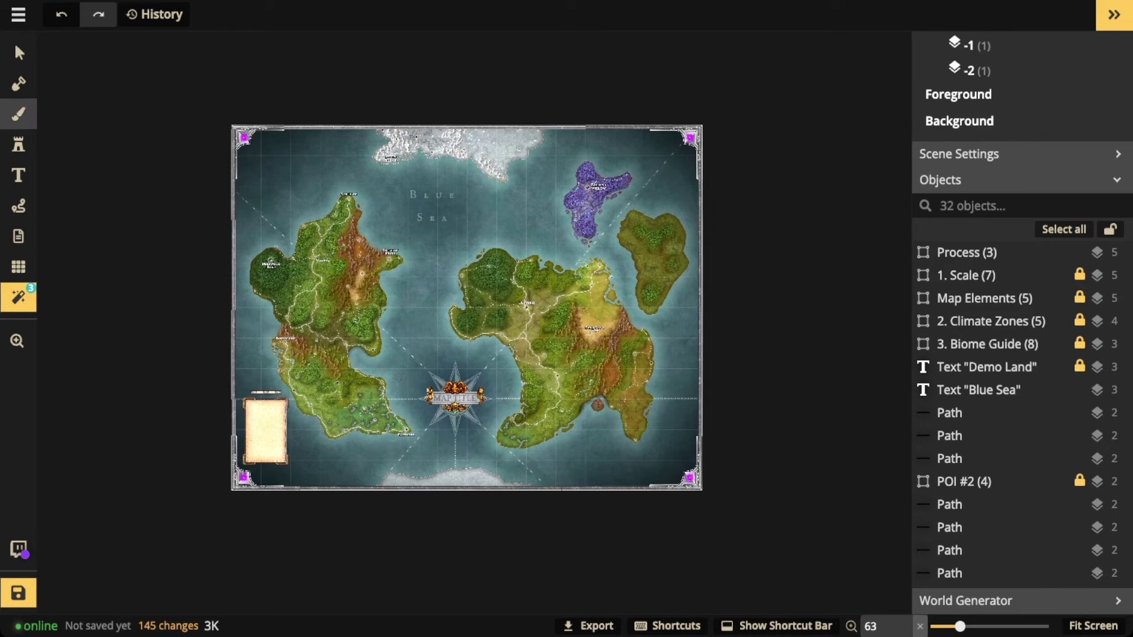
{"action": "left_click", "coordinate": [19, 83]}
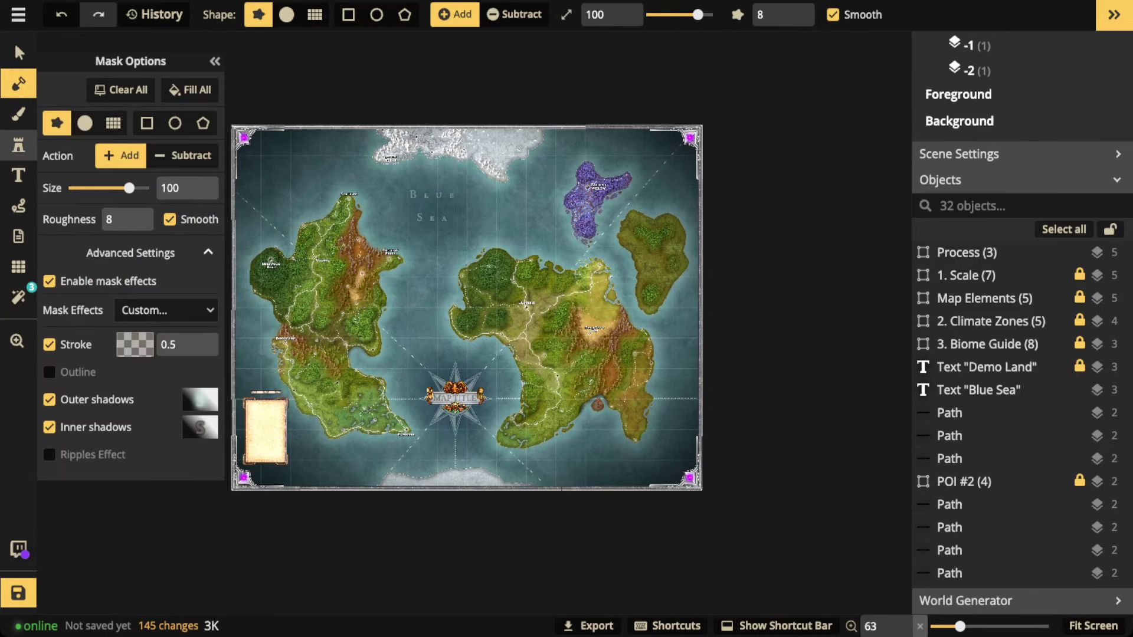
{"action": "left_click", "coordinate": [18, 145]}
{"action": "left_click", "coordinate": [19, 53]}
{"action": "scroll", "coordinate": [144, 274], "scroll_direction": "down", "scroll_amount": 1}
{"action": "left_click_drag", "start_coordinate": [145, 274], "coordinate": [394, 264]}
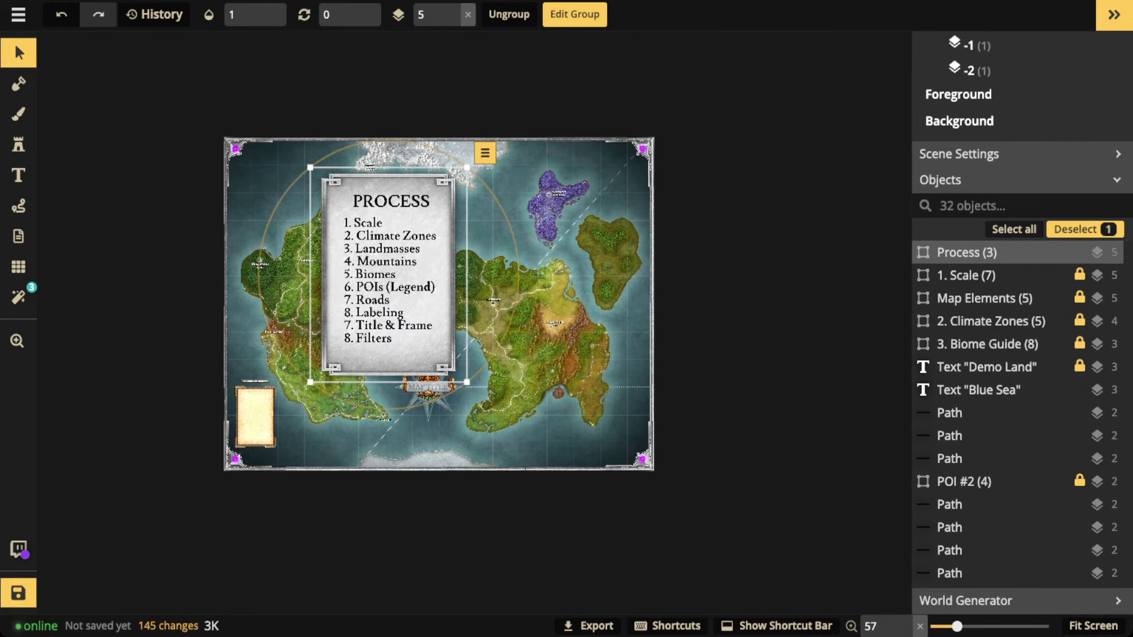
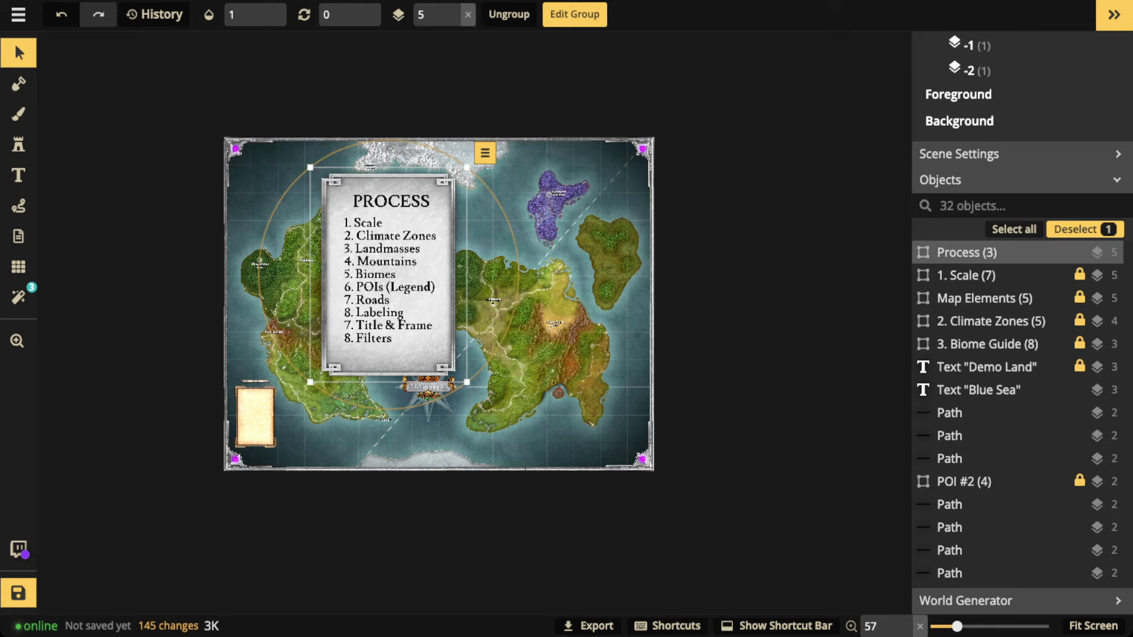
{"action": "left_click_drag", "start_coordinate": [399, 318], "coordinate": [143, 313]}
- Examine the mountains and desert valley of the western continent up close with the filters applied
{"action": "scroll", "coordinate": [341, 289], "scroll_direction": "up", "scroll_amount": 5}
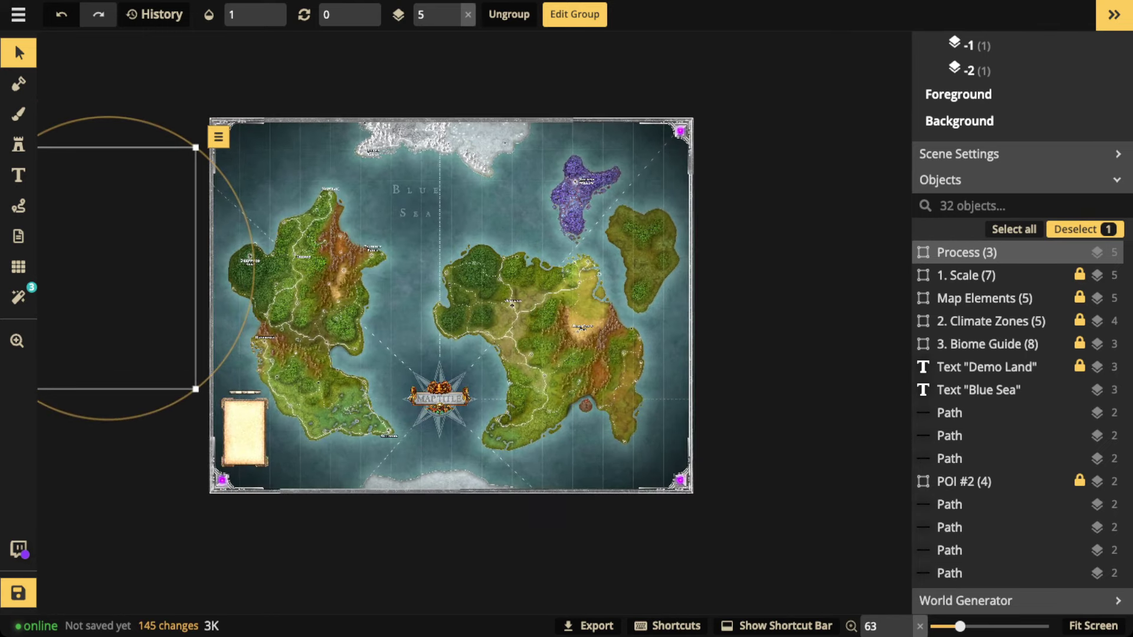
{"action": "scroll", "coordinate": [339, 295], "scroll_direction": "up", "scroll_amount": 10}
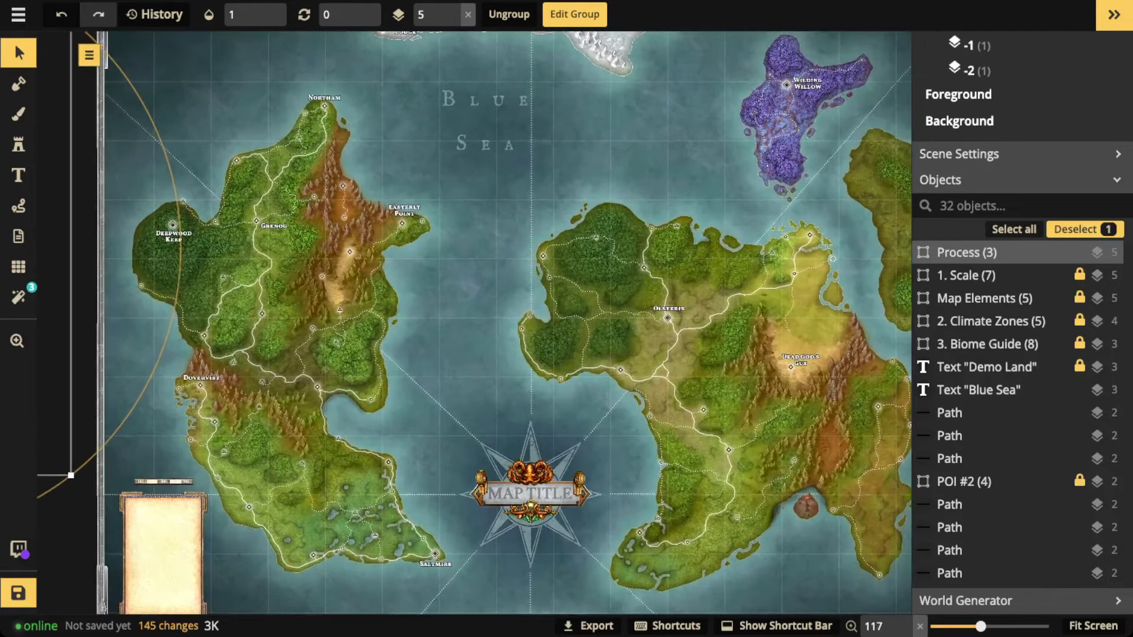
{"action": "scroll", "coordinate": [338, 281], "scroll_direction": "up", "scroll_amount": 14}
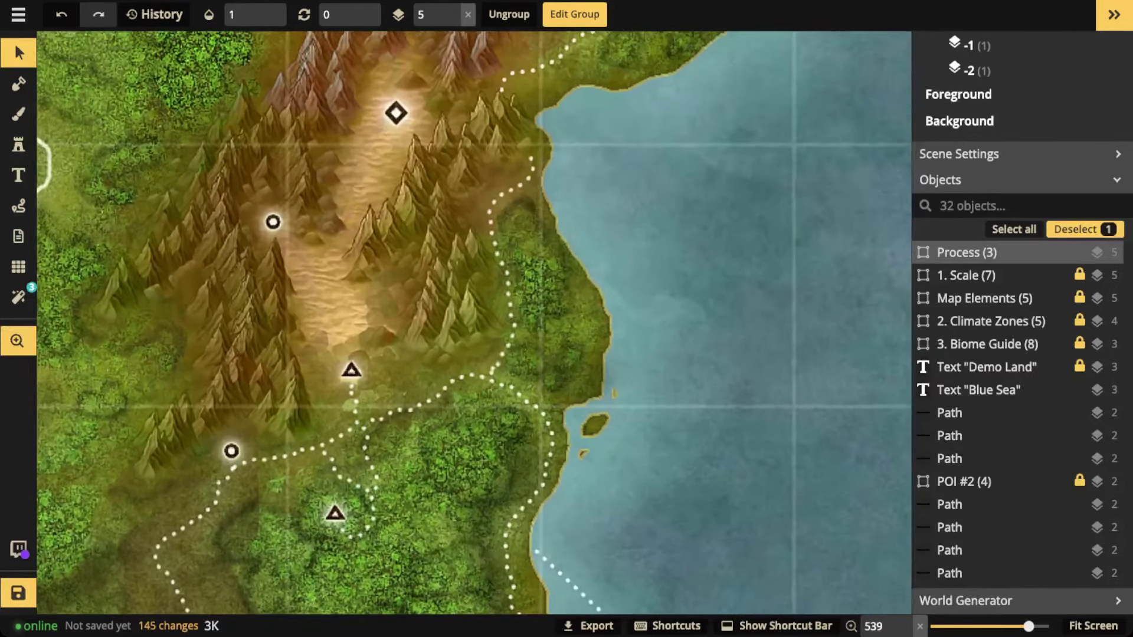
{"action": "left_click_drag", "start_coordinate": [338, 281], "coordinate": [382, 352]}
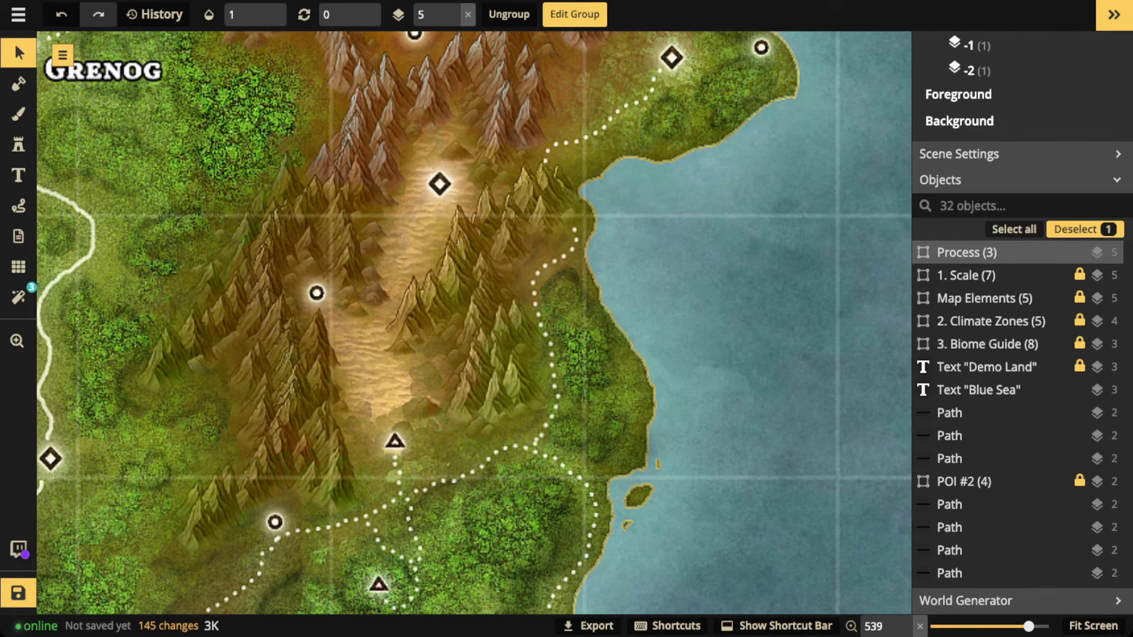
- Review the Process checklist over the western continent, return it to beside the map's west edge, and deselect it
{"action": "scroll", "coordinate": [406, 192], "scroll_direction": "down", "scroll_amount": 2}
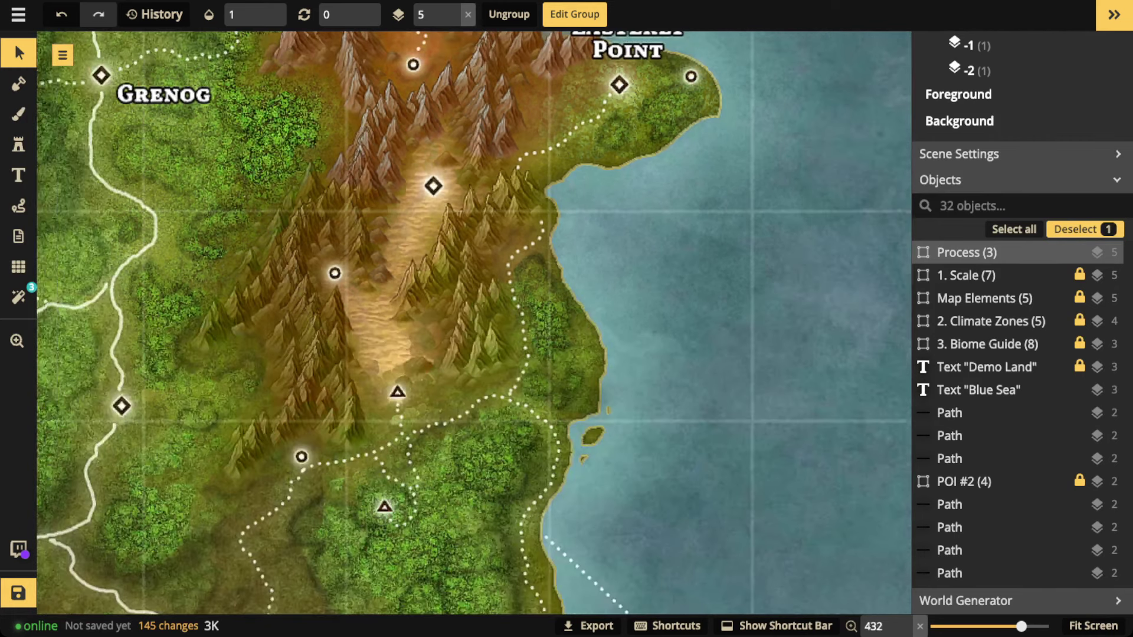
{"action": "scroll", "coordinate": [280, 228], "scroll_direction": "down", "scroll_amount": 4}
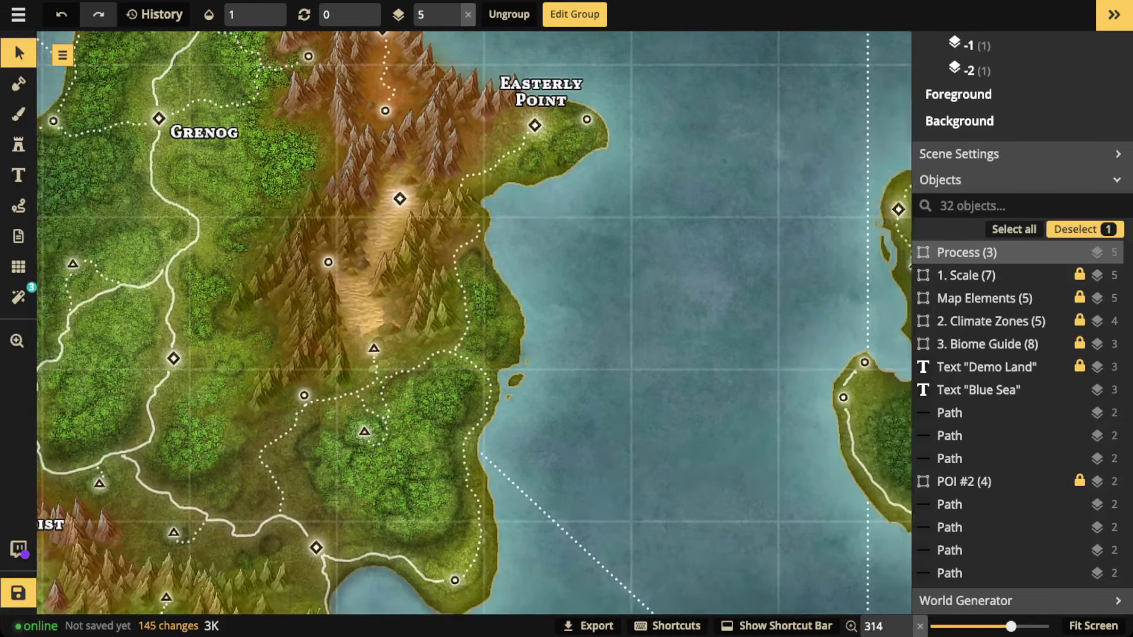
{"action": "scroll", "coordinate": [413, 202], "scroll_direction": "down", "scroll_amount": 4}
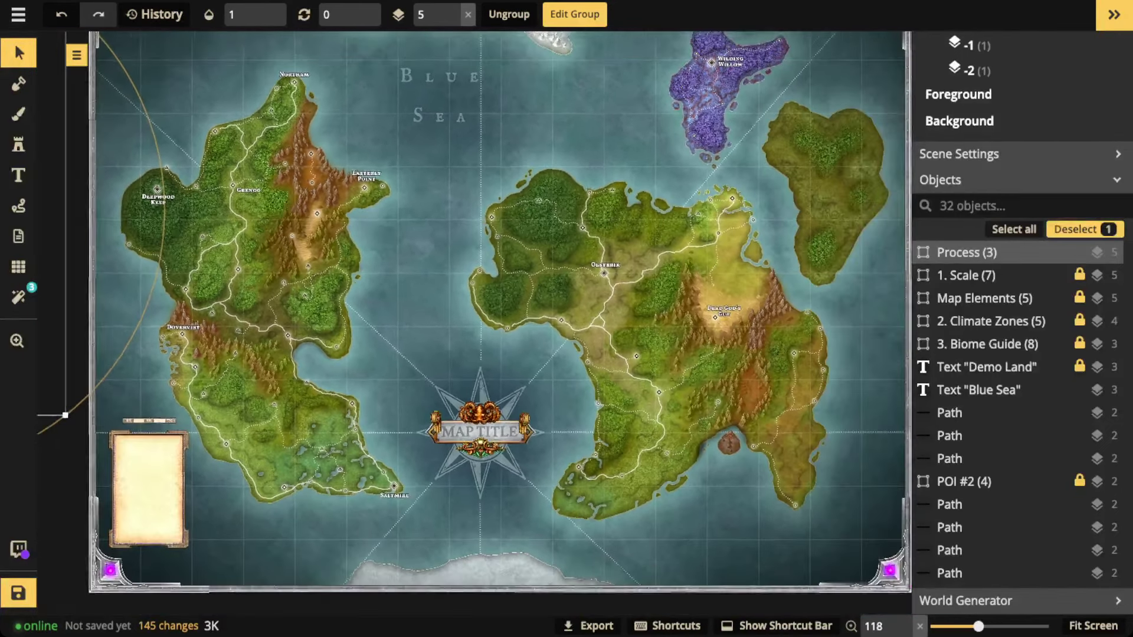
{"action": "key", "text": "Escape"}
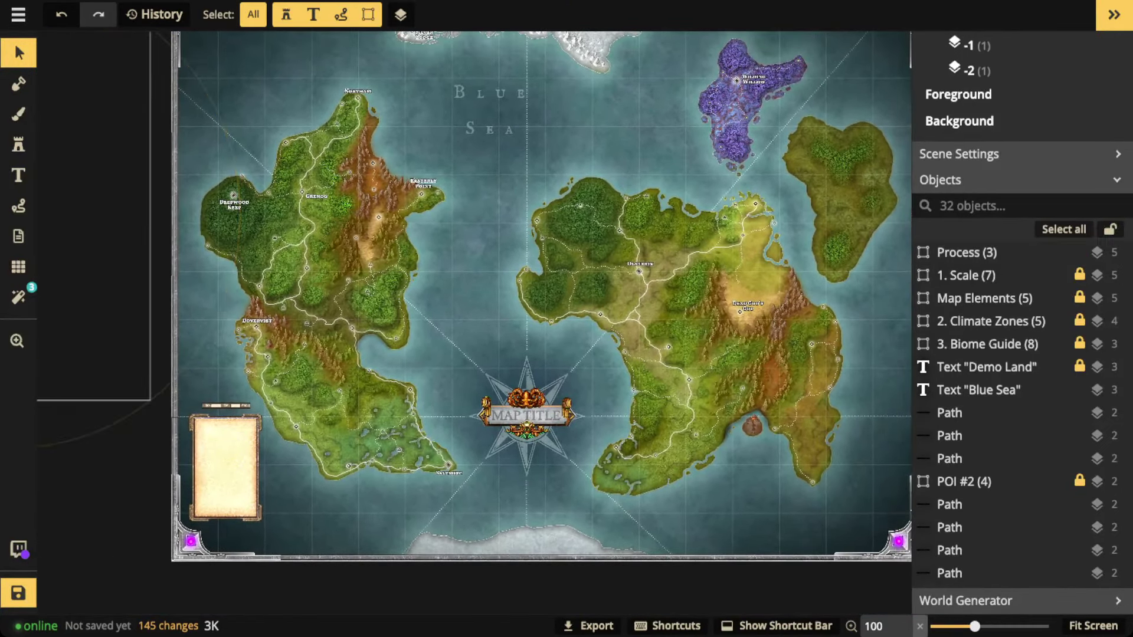
{"action": "left_click", "coordinate": [107, 265]}
{"action": "left_click_drag", "start_coordinate": [106, 266], "coordinate": [438, 296]}
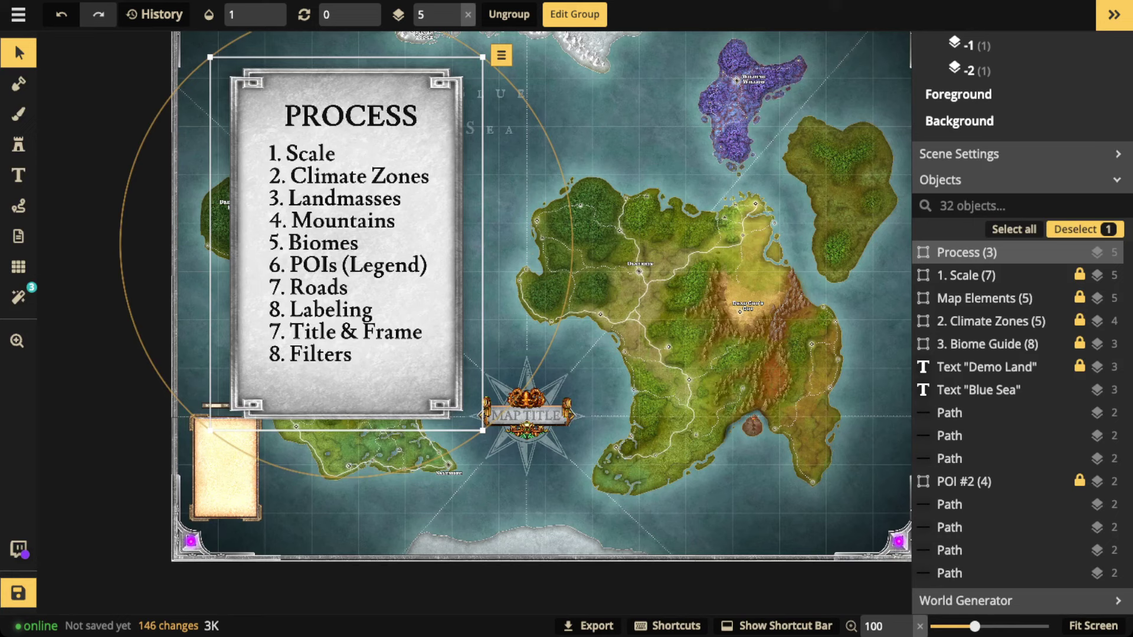
{"action": "left_click_drag", "start_coordinate": [347, 244], "coordinate": [32, 244]}
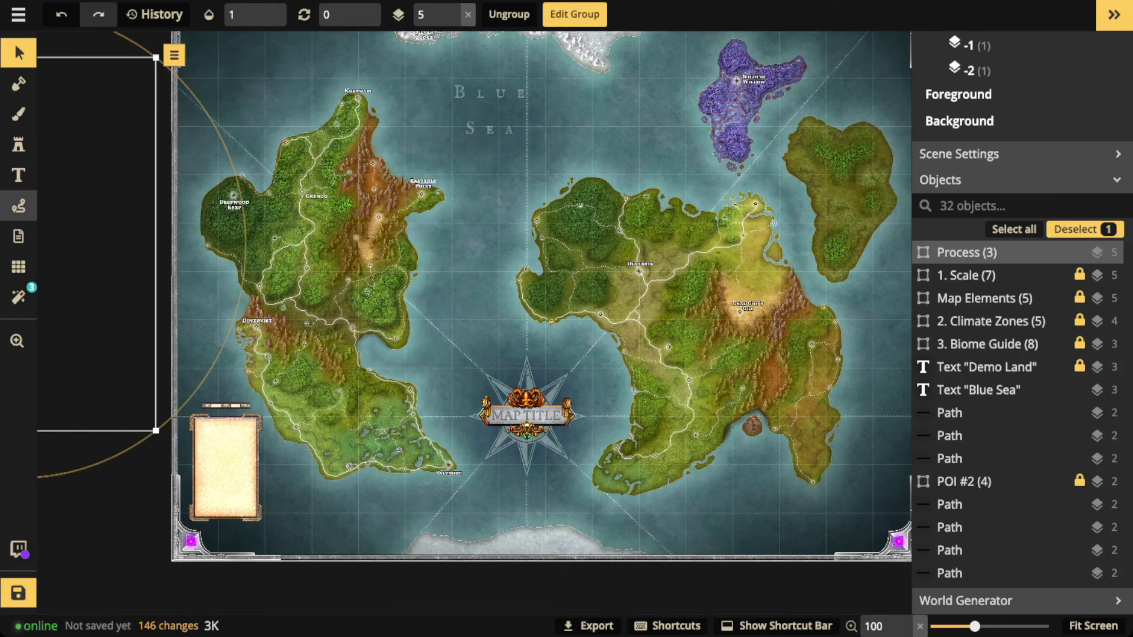
{"action": "key", "text": "Escape"}
- Review the Process checklist over the centre of the full framed map, move it back off the west side, and save the map
{"action": "scroll", "coordinate": [471, 215], "scroll_direction": "down", "scroll_amount": 3}
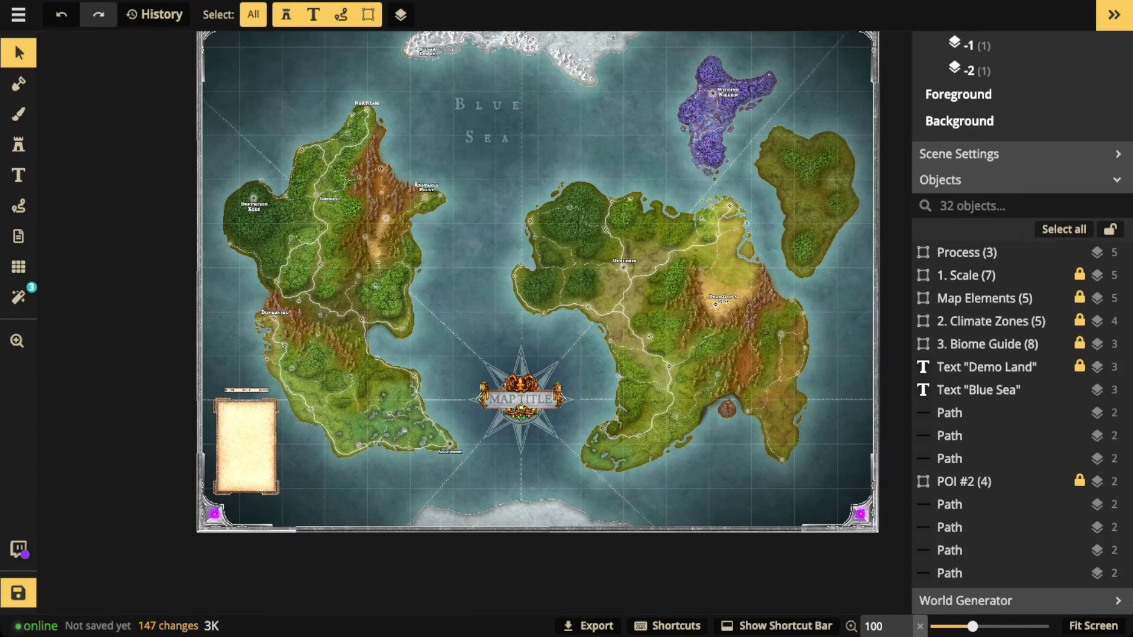
{"action": "left_click_drag", "start_coordinate": [471, 215], "coordinate": [438, 275]}
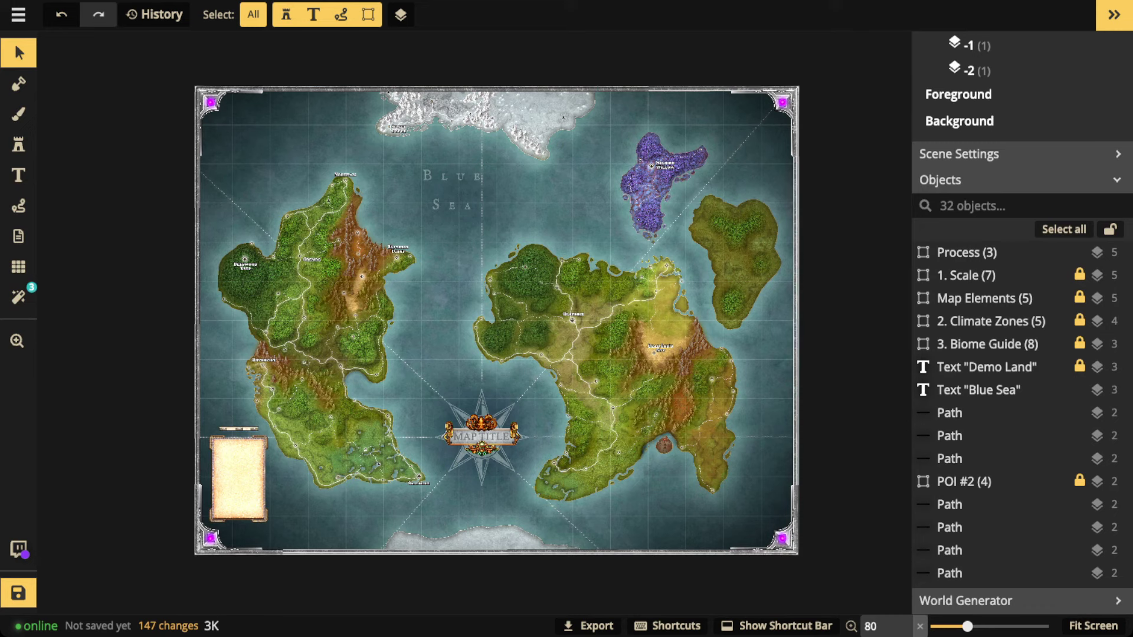
{"action": "left_click", "coordinate": [110, 298]}
{"action": "left_click_drag", "start_coordinate": [109, 298], "coordinate": [444, 281]}
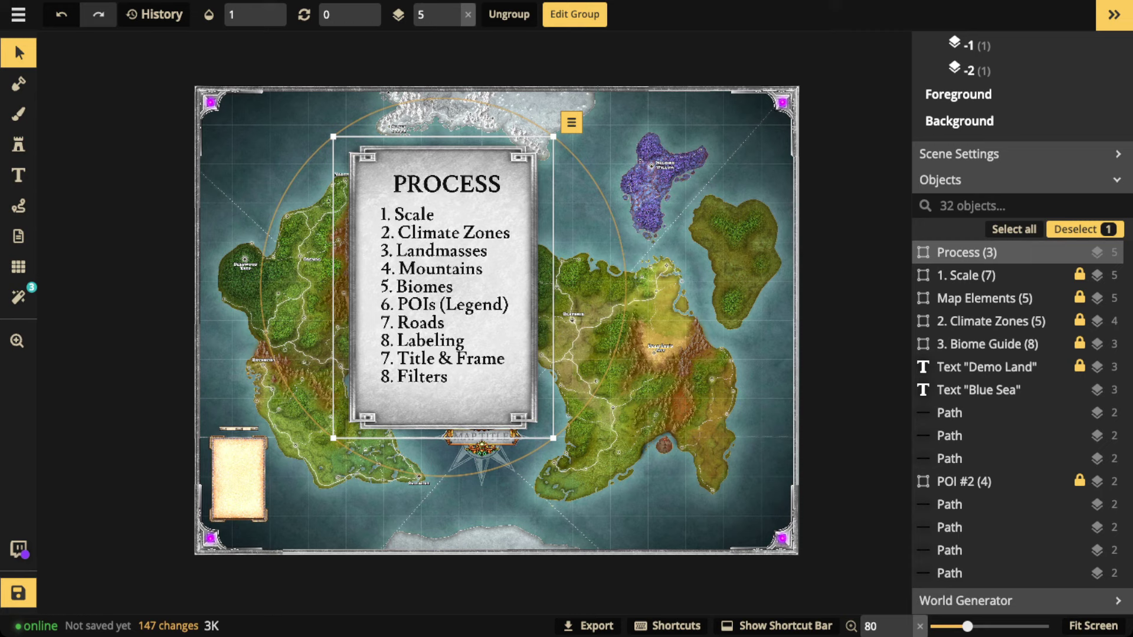
{"action": "left_click_drag", "start_coordinate": [443, 288], "coordinate": [76, 289]}
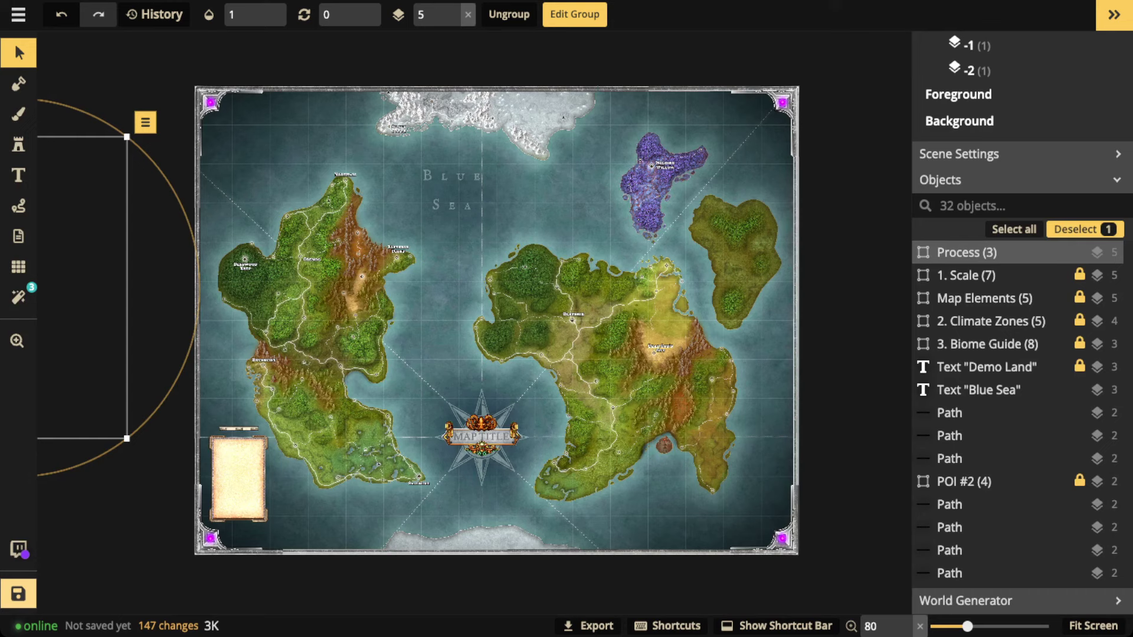
{"action": "key", "text": "ctrl+s"}
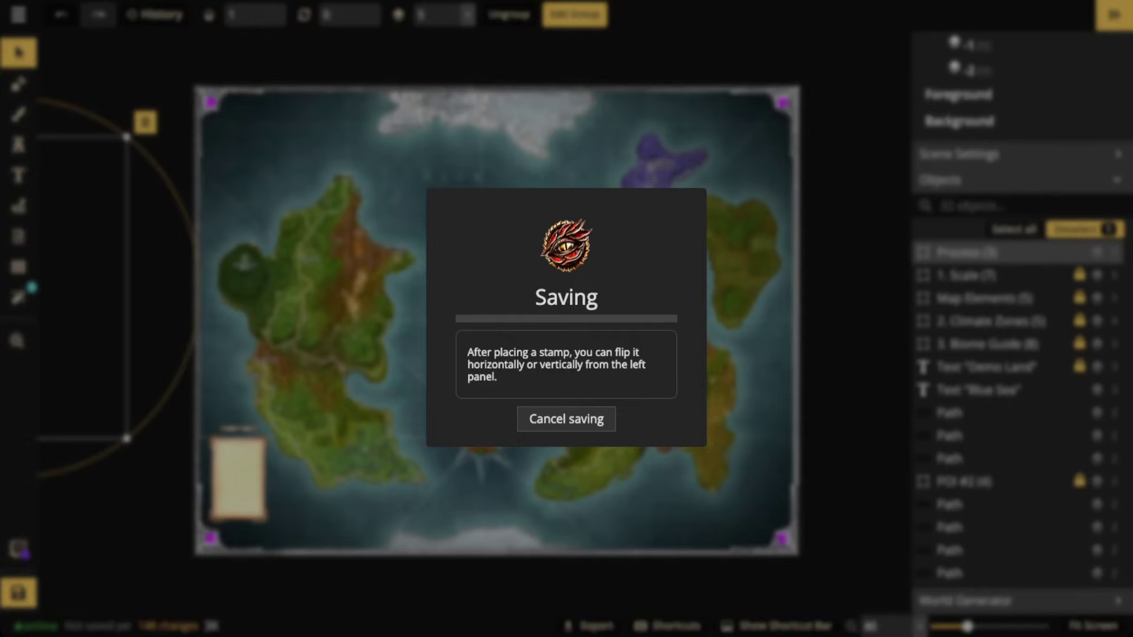